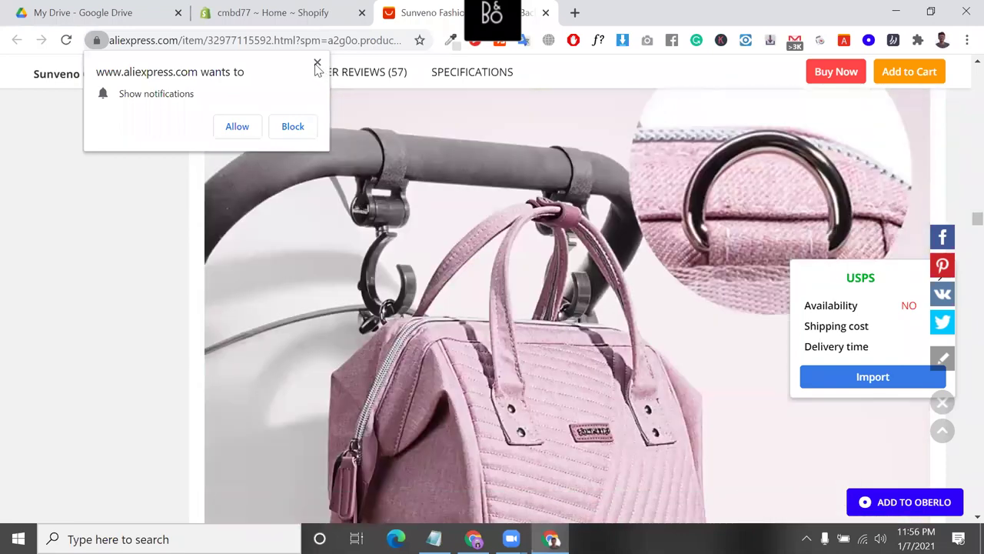
# - Dismiss the notification request and examine the Sunveno diaper backpack's product description down to the Our Brand section
pyautogui.click(317, 62)
pyautogui.scroll(-15, 336, 351)
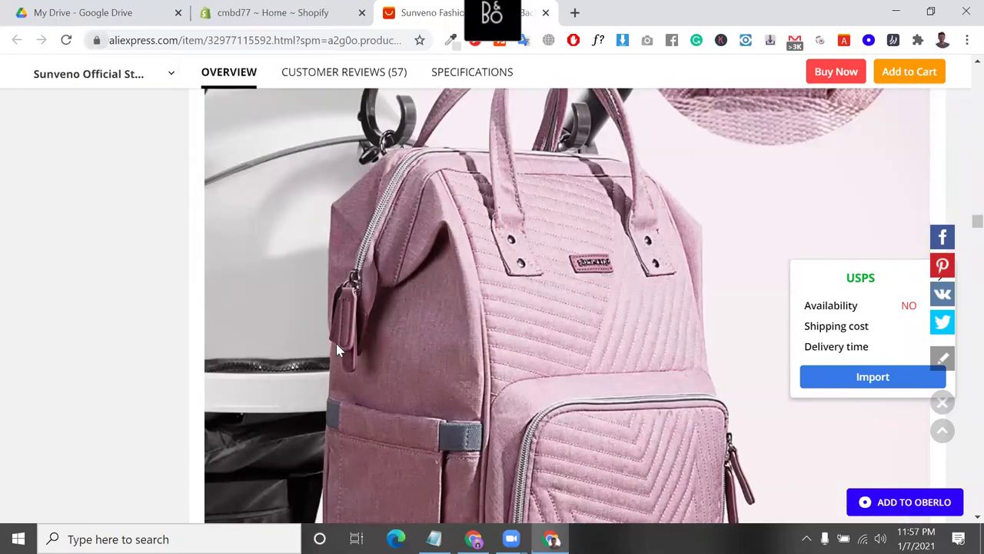
pyautogui.scroll(20, 336, 350)
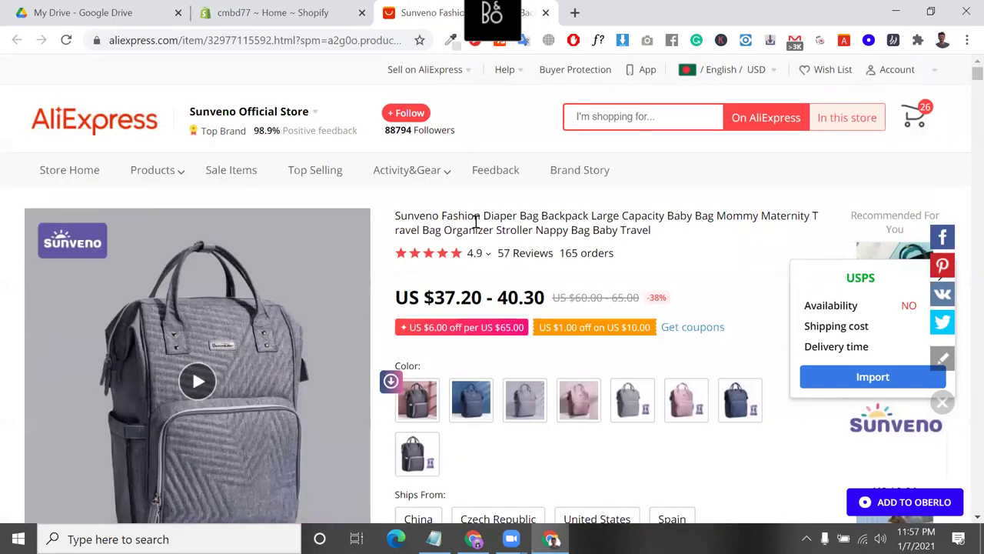
pyautogui.doubleClick(475, 222)
pyautogui.scroll(-7, 373, 213)
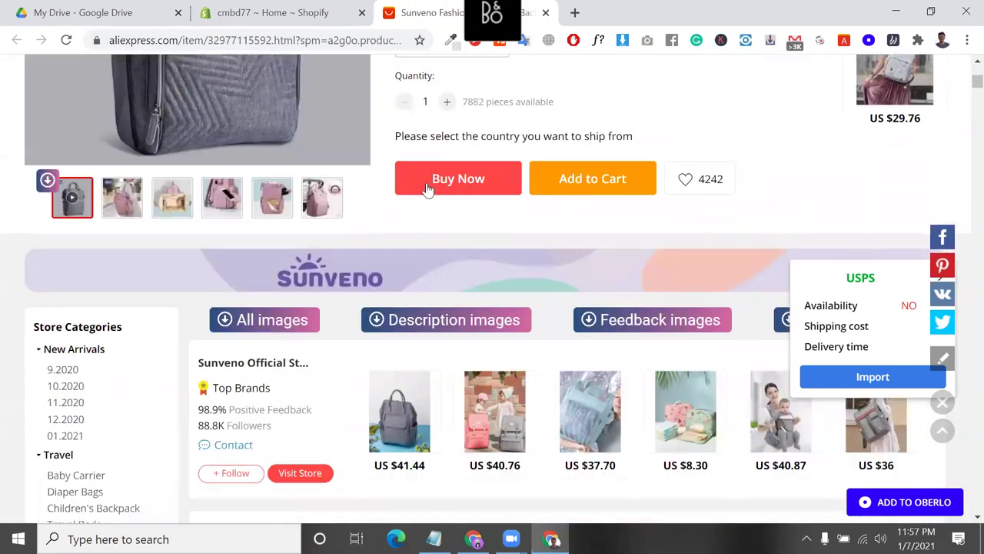
pyautogui.scroll(5, 427, 190)
pyautogui.scroll(-15, 424, 184)
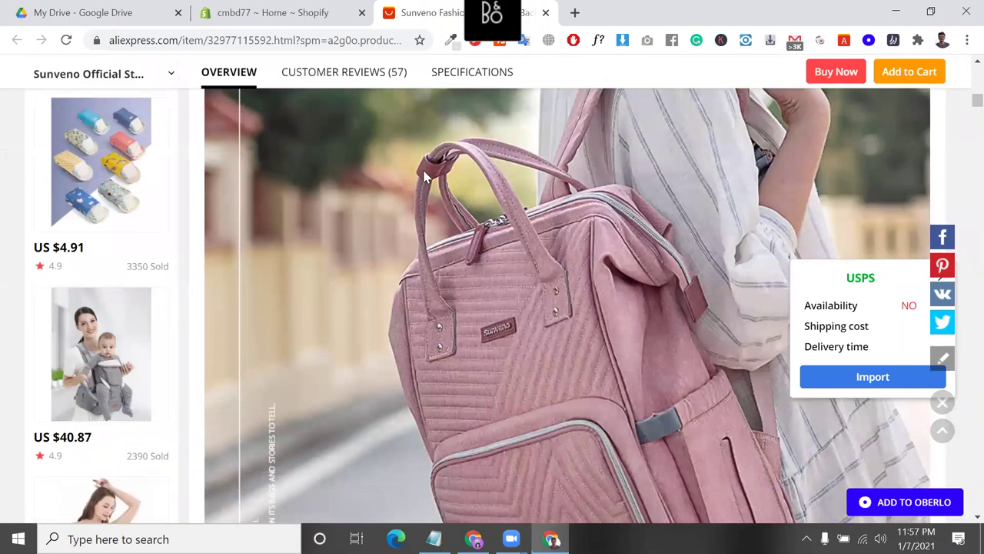
pyautogui.scroll(-12, 424, 177)
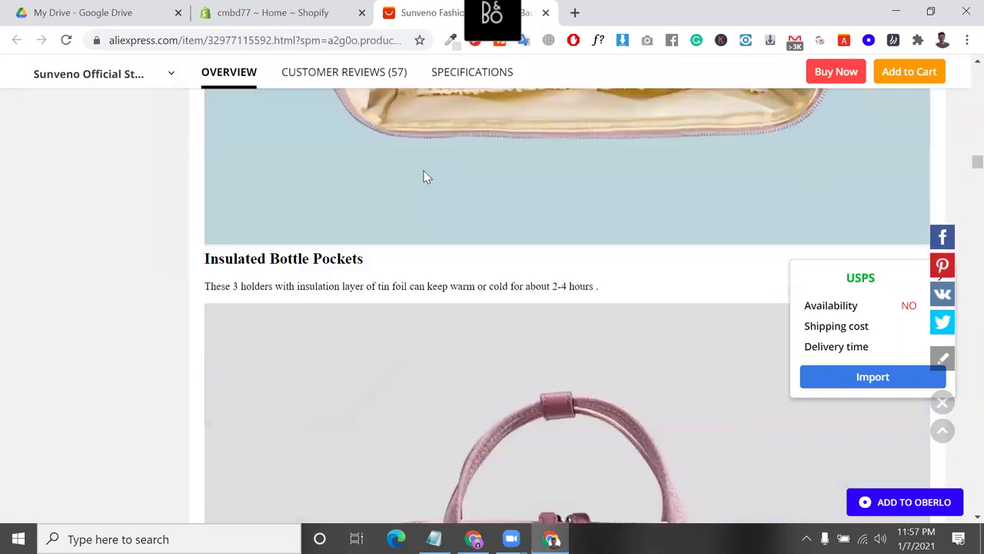
pyautogui.scroll(-12, 423, 177)
pyautogui.scroll(-15, 423, 177)
pyautogui.scroll(-15, 424, 177)
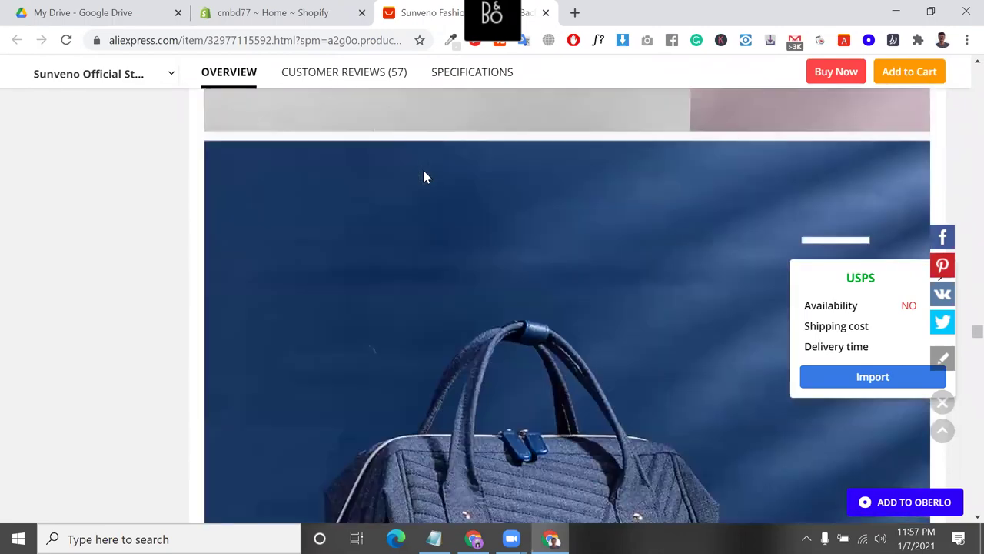
pyautogui.scroll(-15, 423, 177)
pyautogui.scroll(-15, 423, 177)
pyautogui.scroll(-12, 423, 176)
pyautogui.scroll(5, 424, 177)
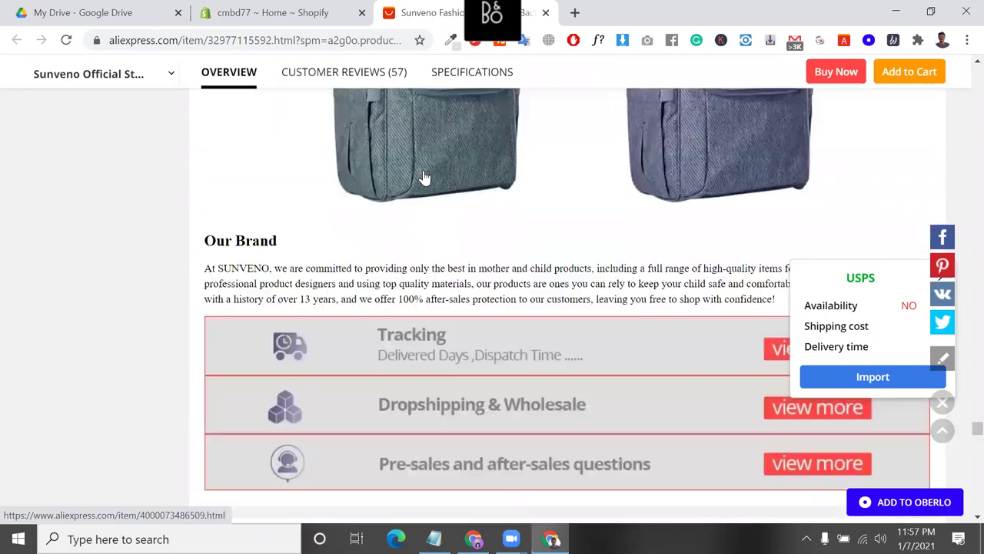
pyautogui.scroll(2, 424, 177)
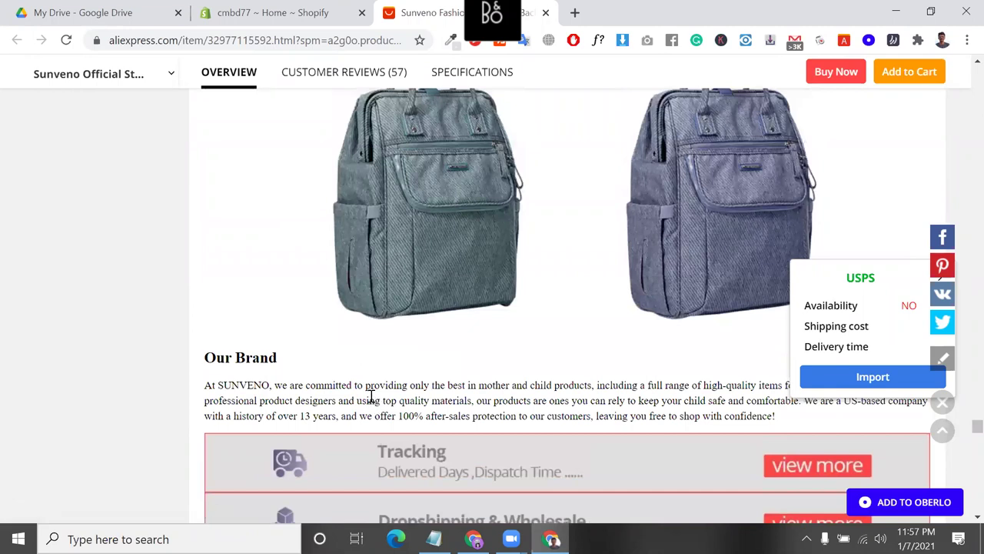
# - Copy the whole Our Brand paragraph from the AliExpress product description
pyautogui.tripleClick(370, 396)
pyautogui.rightClick(370, 396)
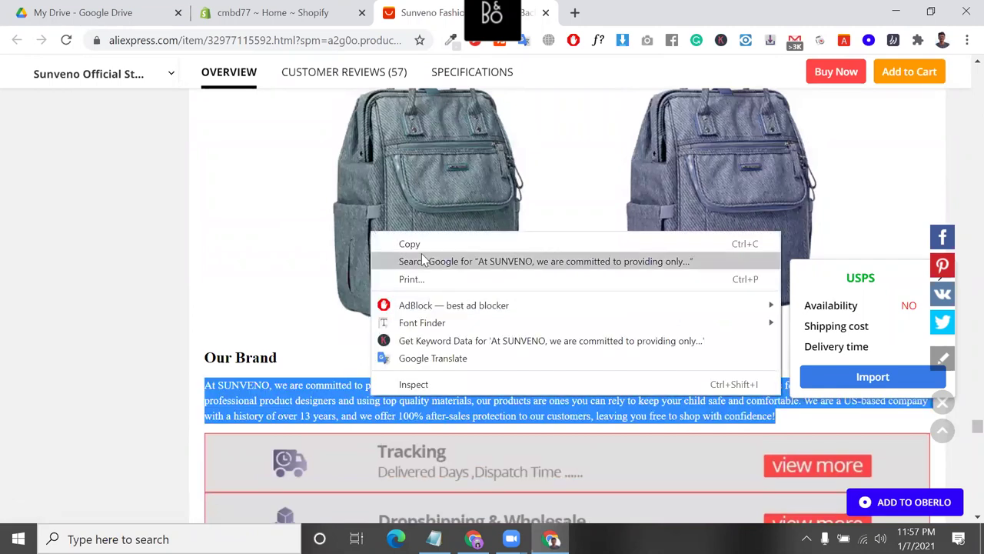
pyautogui.click(479, 402)
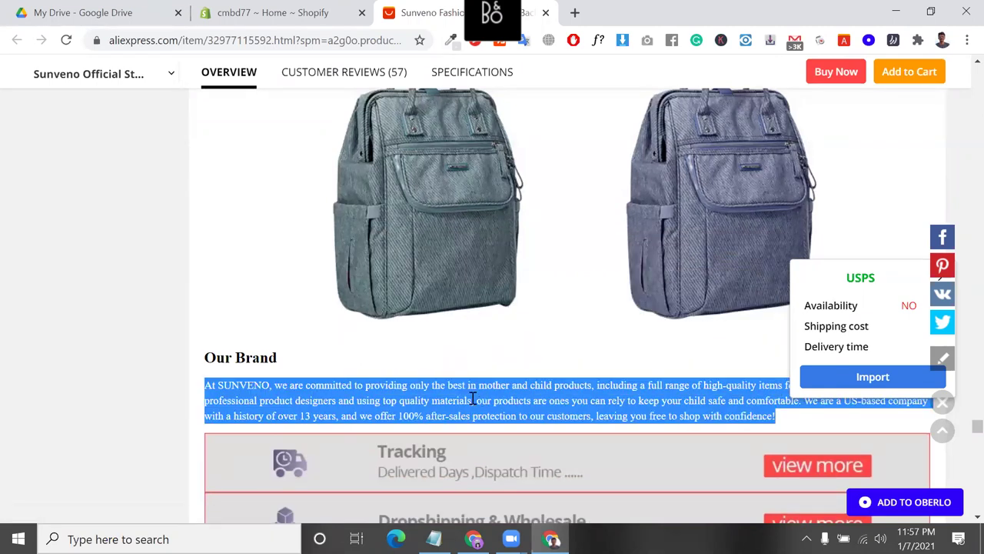
# - Search Google for "plagiarism checker" in a new browser tab and open the smallseotools.com checker
pyautogui.click(575, 13)
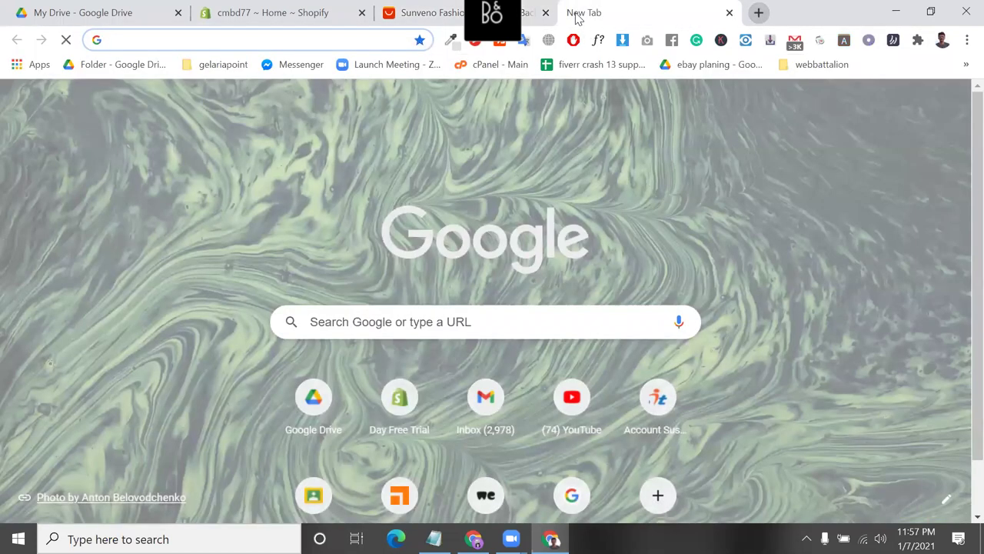
pyautogui.write('plagiarism checker')
pyautogui.press('Return')
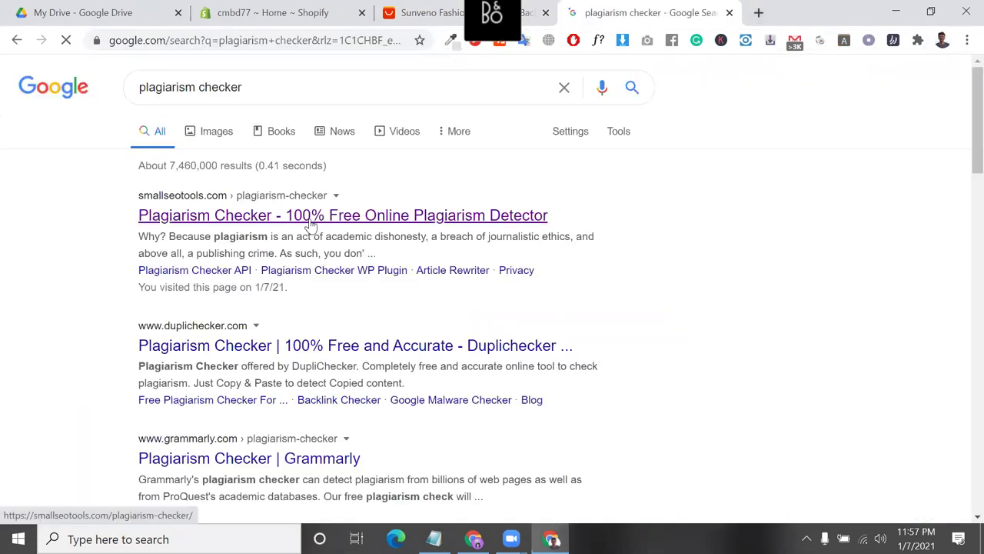
pyautogui.click(312, 222)
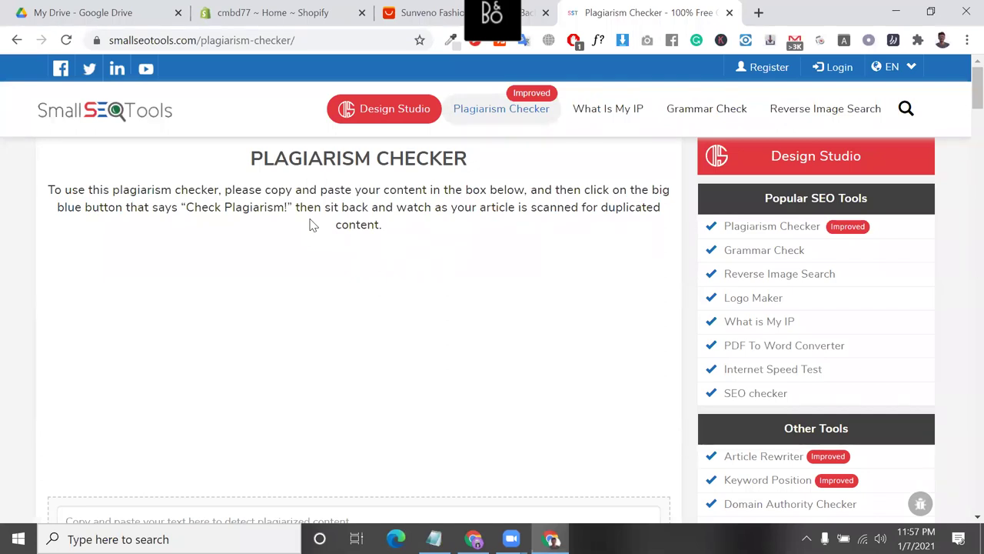
# - Paste the copied SUNVENO brand paragraph into the plagiarism checker's text box
pyautogui.scroll(-4, 385, 222)
pyautogui.scroll(-2, 377, 212)
pyautogui.click(370, 199)
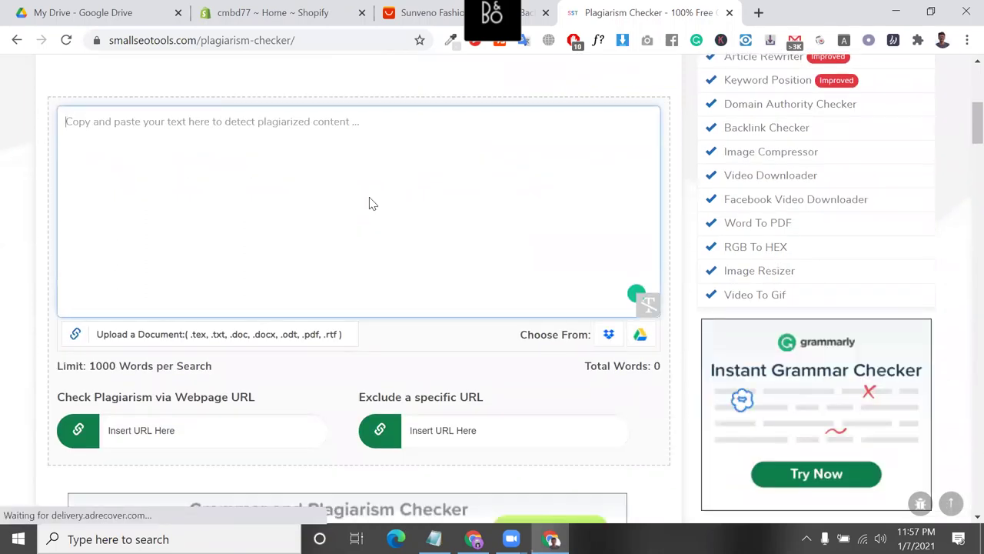
pyautogui.write('At SUNVENO, we are committed to providing only the best in mother and child products, including a full range of high-quality items for growing babies. By using professional product designers and using top quality materials, our products are ones you can rely to keep your child safe and comfortable. We are a US-based company with a history of over 13 years, and we offer 100% after-sales protection to our customers, leaving you free to shop with confidence!')
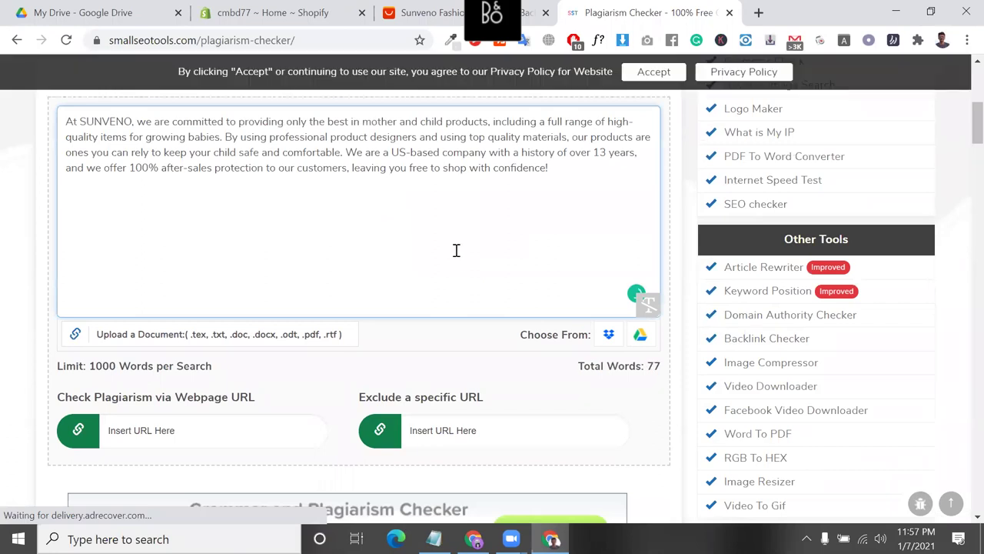
# - Complete the "I'm not a robot" verification and run the plagiarism check on the pasted paragraph
pyautogui.scroll(-1, 455, 248)
pyautogui.scroll(-1, 516, 235)
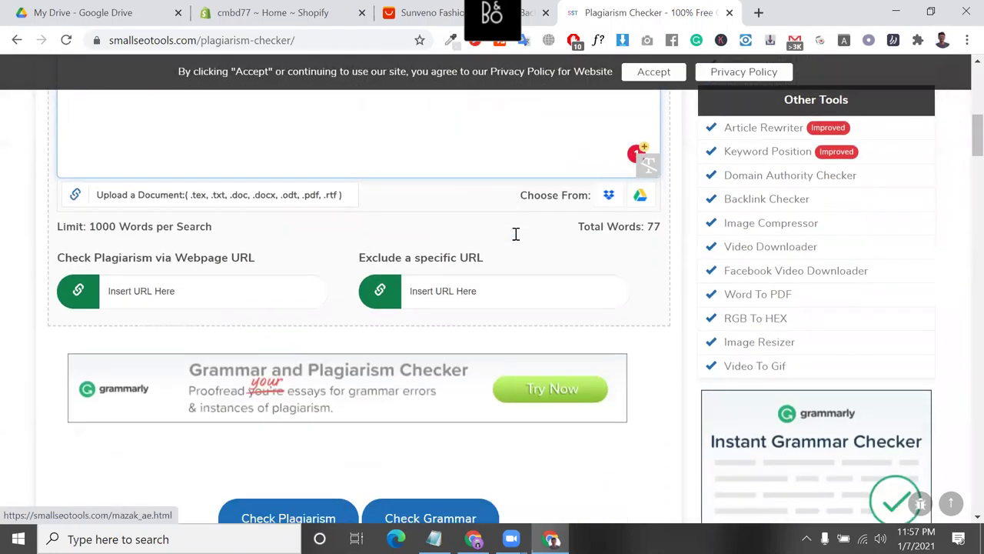
pyautogui.scroll(2, 515, 234)
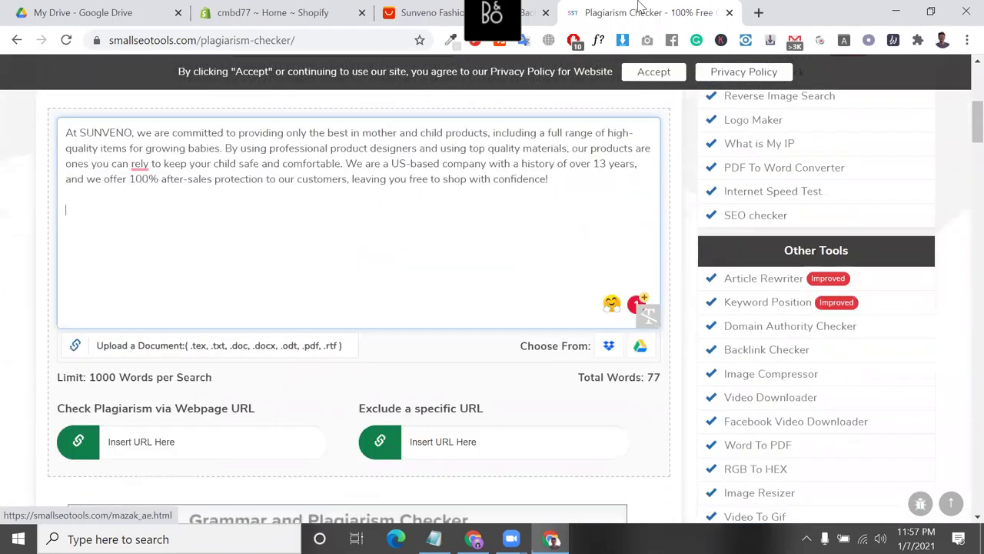
pyautogui.hotkey('ctrl', 'shift', 'Tab')
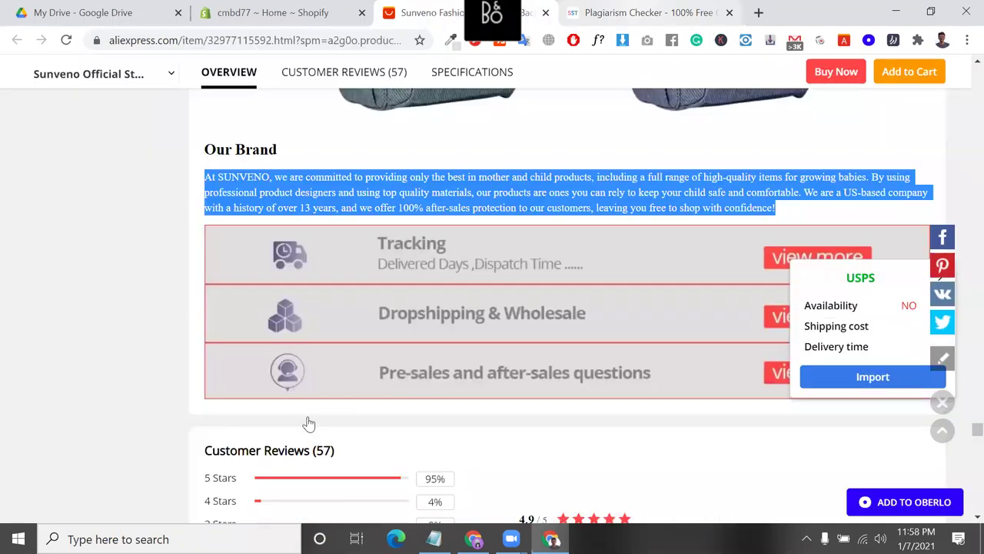
pyautogui.hotkey('ctrl', 'Tab')
pyautogui.scroll(1, 307, 418)
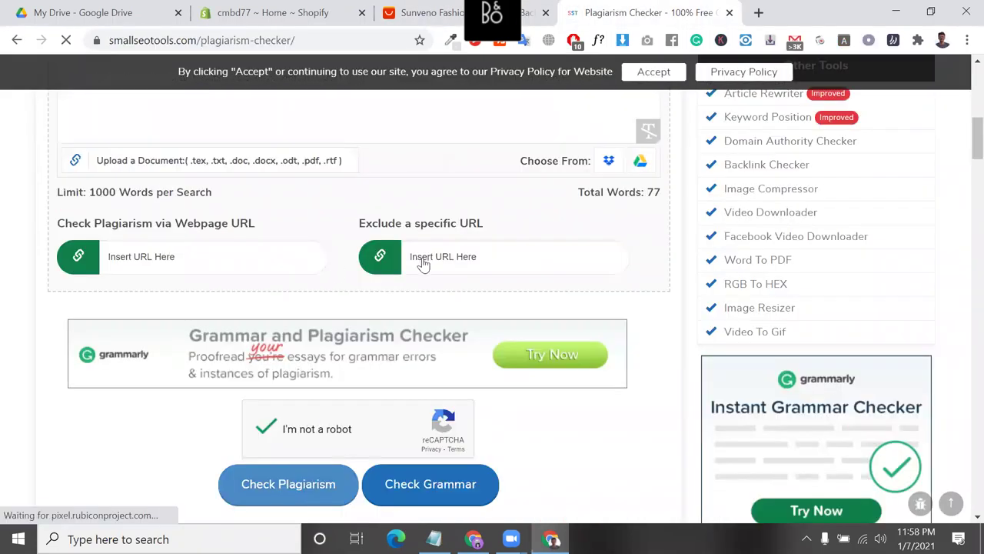
pyautogui.scroll(3, 389, 297)
pyautogui.scroll(1, 357, 345)
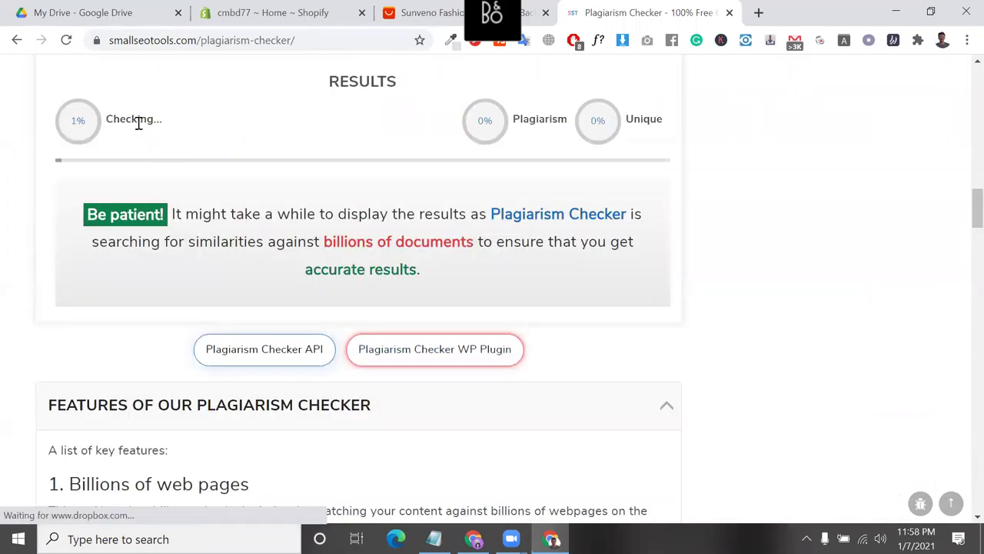
# - Examine the plagiarism percentage and the sentence-wise results of the completed check
pyautogui.doubleClick(552, 116)
pyautogui.scroll(1, 508, 188)
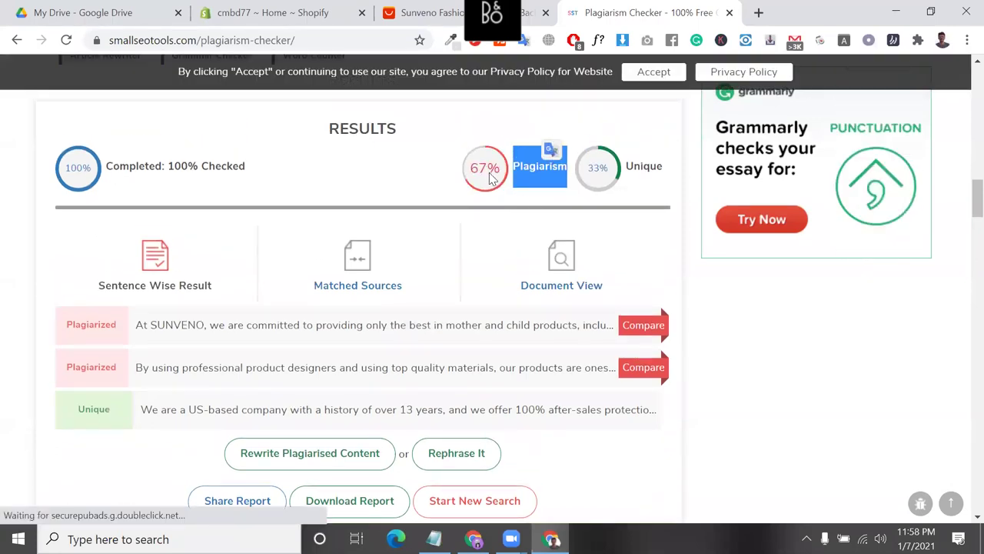
pyautogui.doubleClick(486, 171)
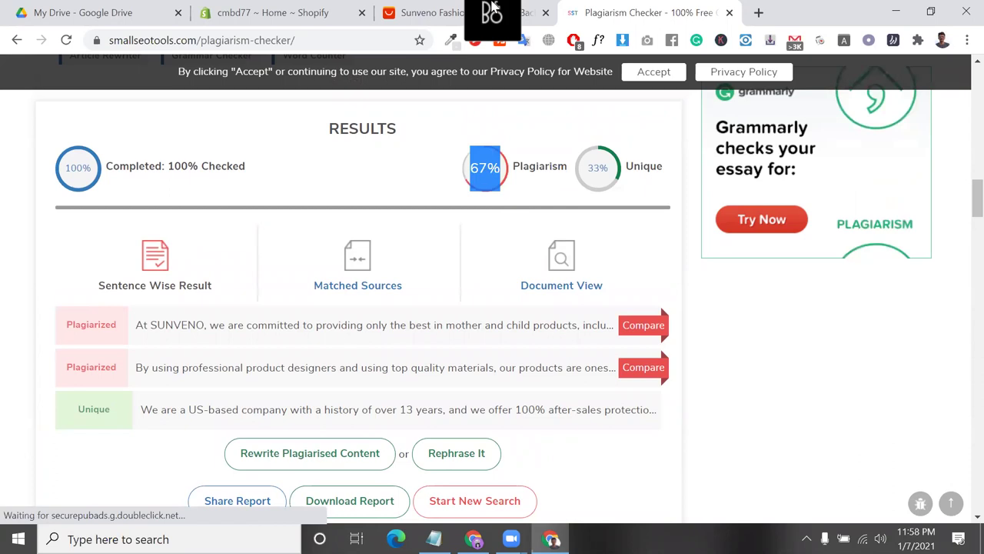
pyautogui.scroll(-1, 573, 281)
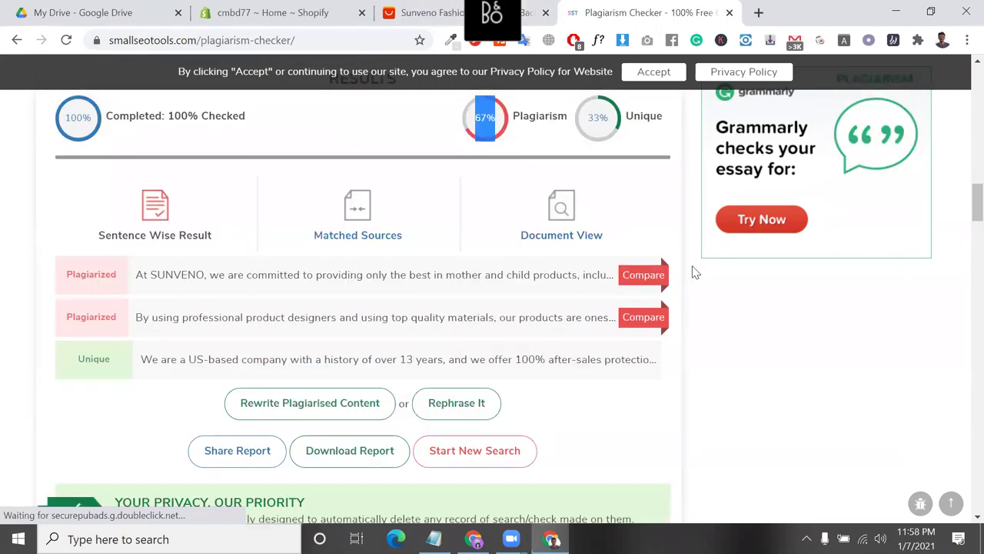
pyautogui.scroll(-1, 695, 272)
# - Compare the first plagiarized sentence with its web sources and review the matching Google results
pyautogui.click(652, 223)
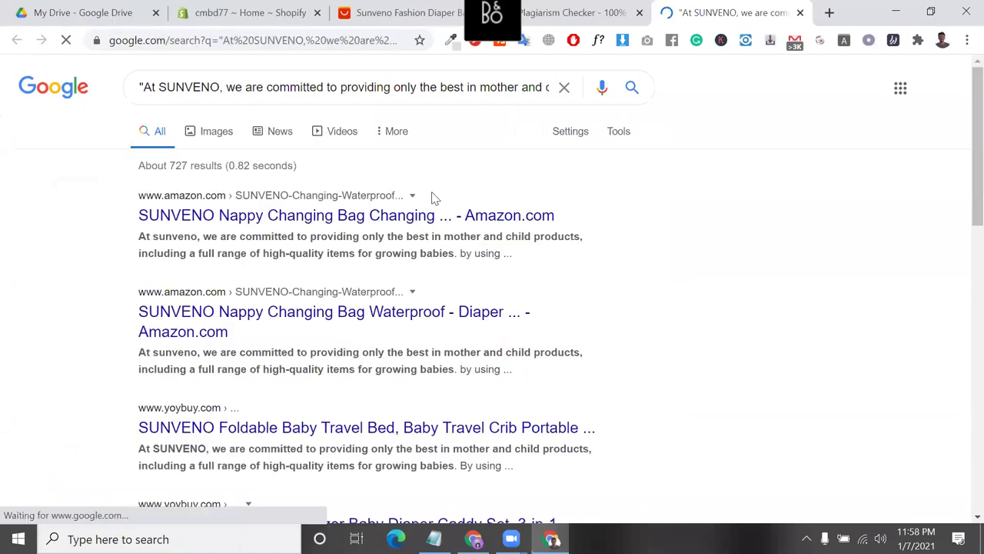
pyautogui.scroll(-3, 399, 228)
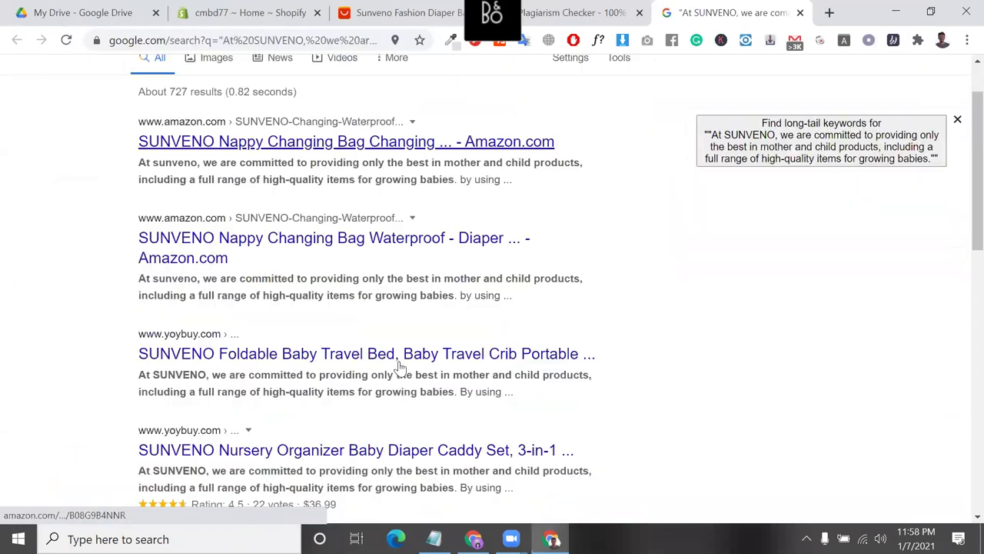
pyautogui.scroll(-10, 399, 366)
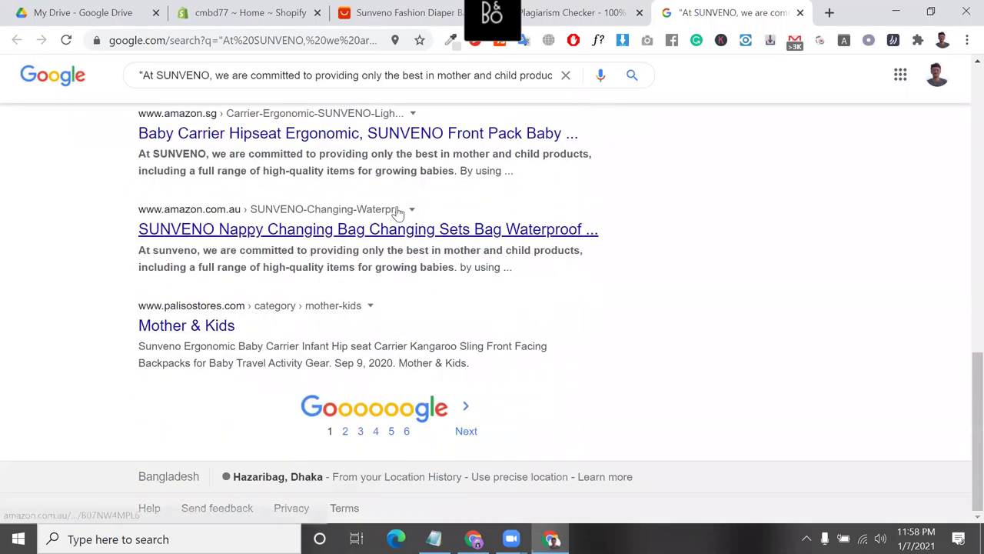
pyautogui.scroll(2, 398, 213)
pyautogui.scroll(8, 397, 213)
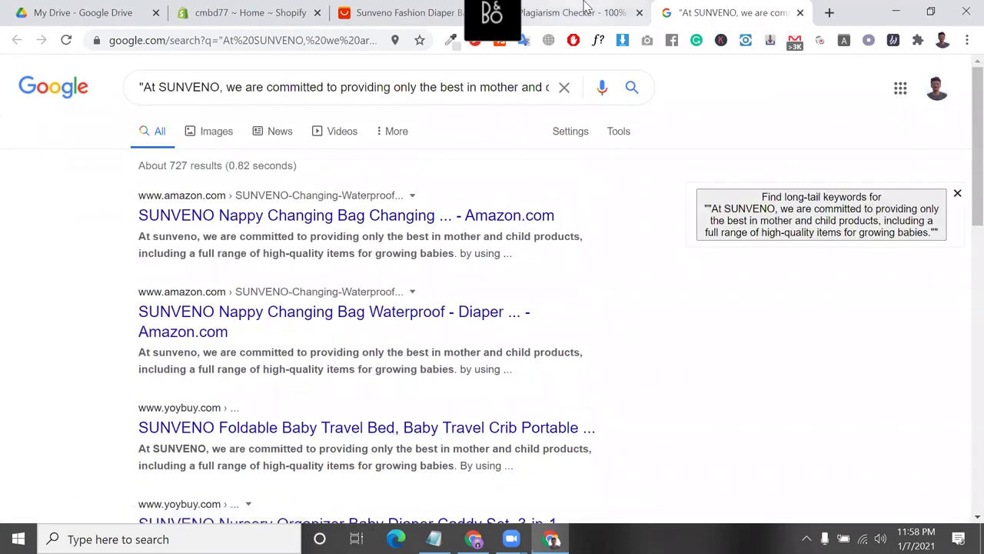
# - Return to the plagiarism checker, dismiss the Grammarly popup, and close both the checker and the Google results pages
pyautogui.click(584, 12)
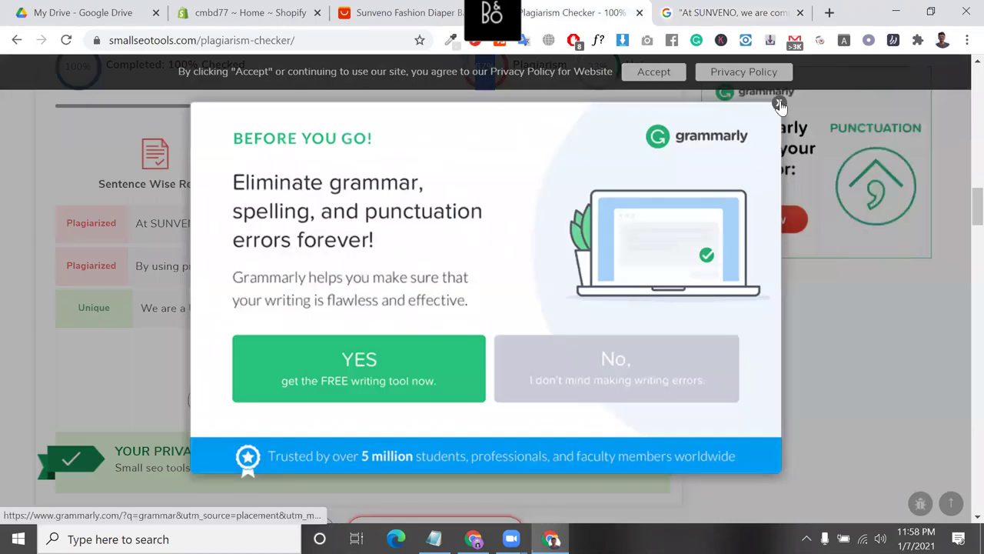
pyautogui.click(778, 102)
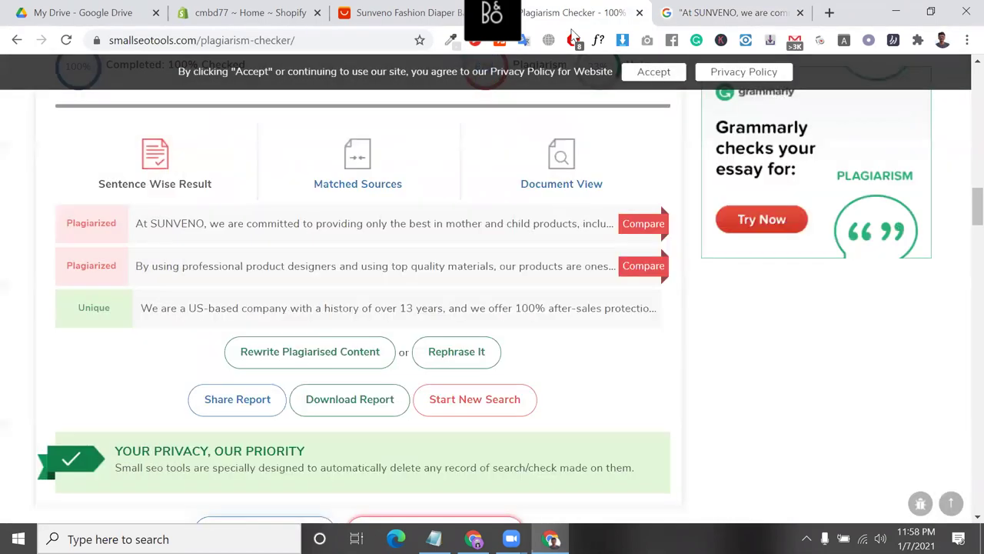
pyautogui.click(638, 13)
pyautogui.click(639, 13)
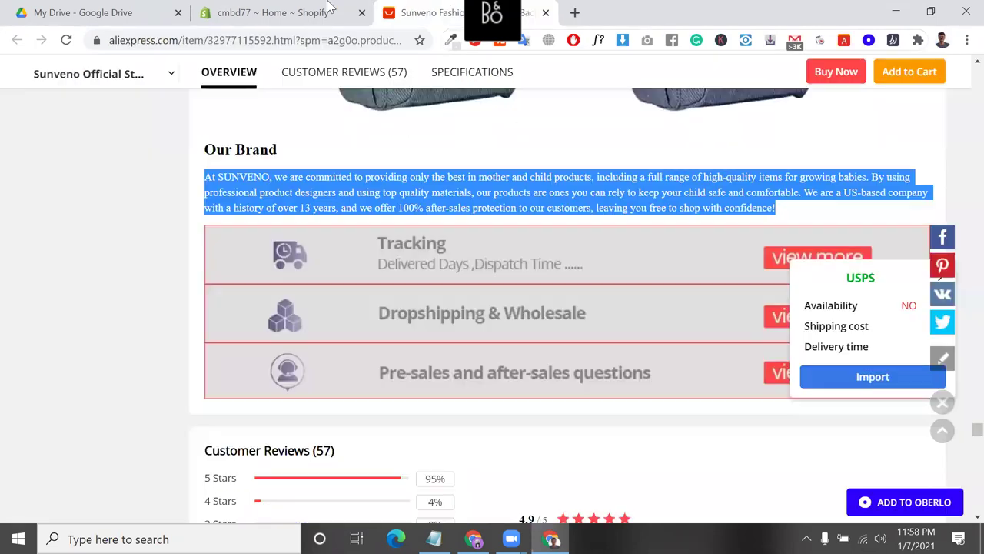
pyautogui.hotkey('ctrl', 'shift', 'Tab')
pyautogui.hotkey('alt', 'Tab')
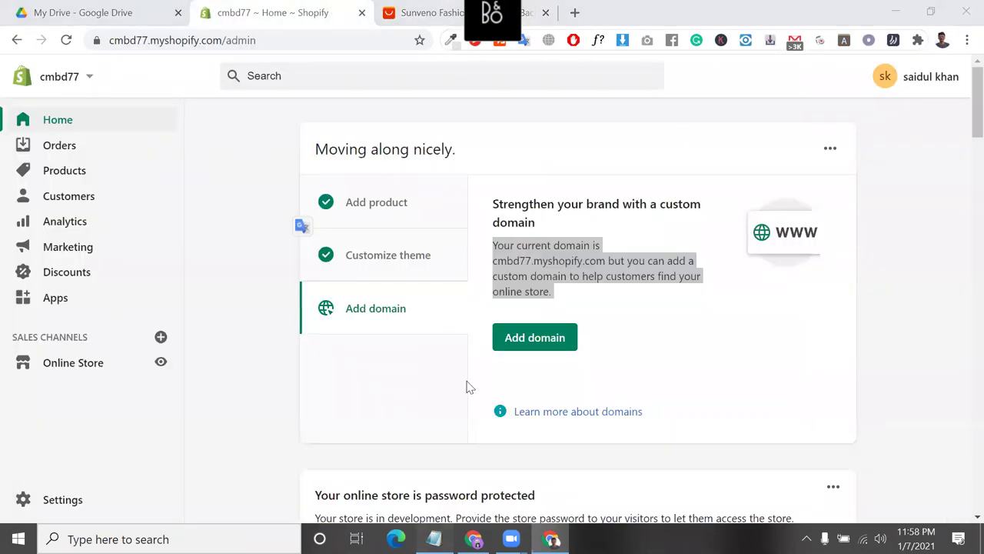
pyautogui.click(261, 179)
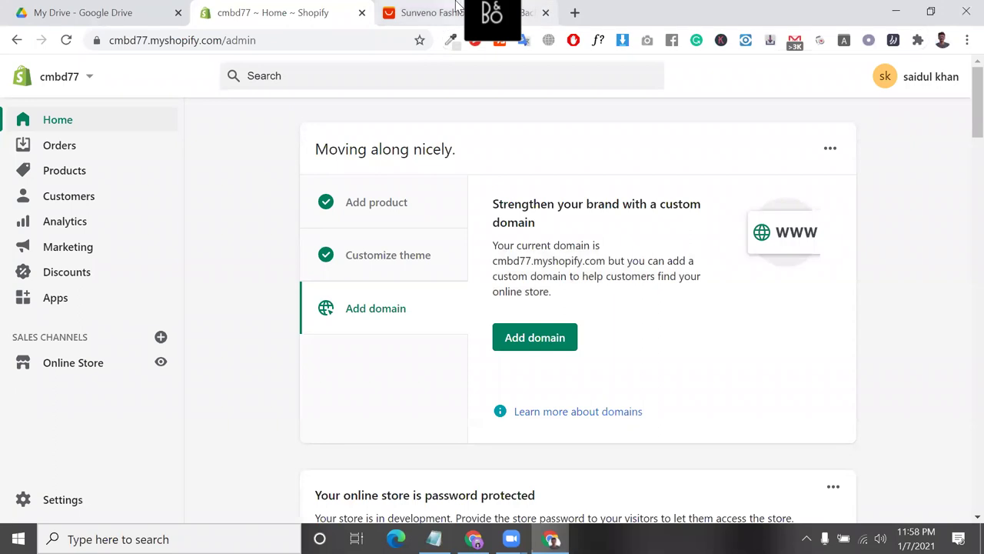
pyautogui.hotkey('ctrl', 'Tab')
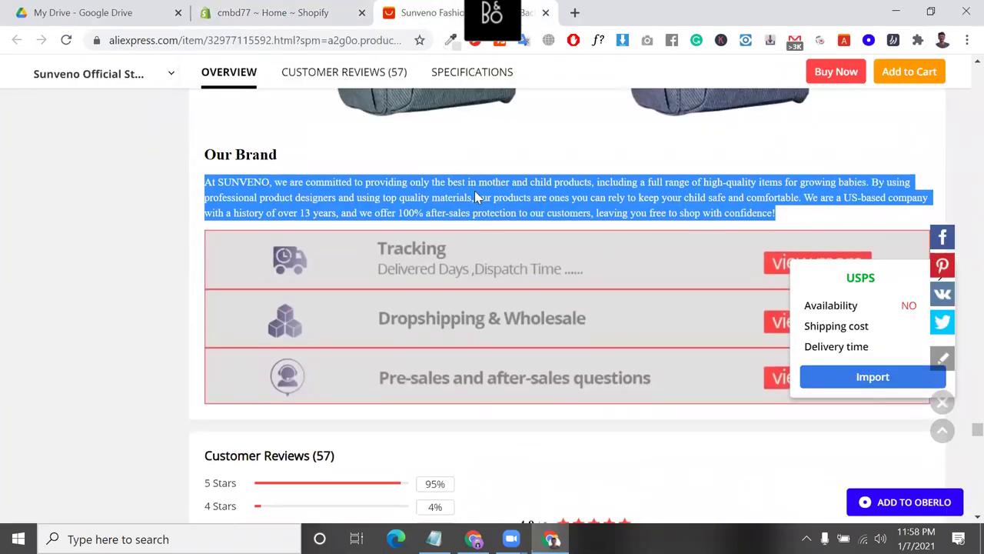
# - Copy the highlighted Our Brand paragraph again and switch to support.txt in Notepad
pyautogui.rightClick(476, 192)
pyautogui.click(514, 203)
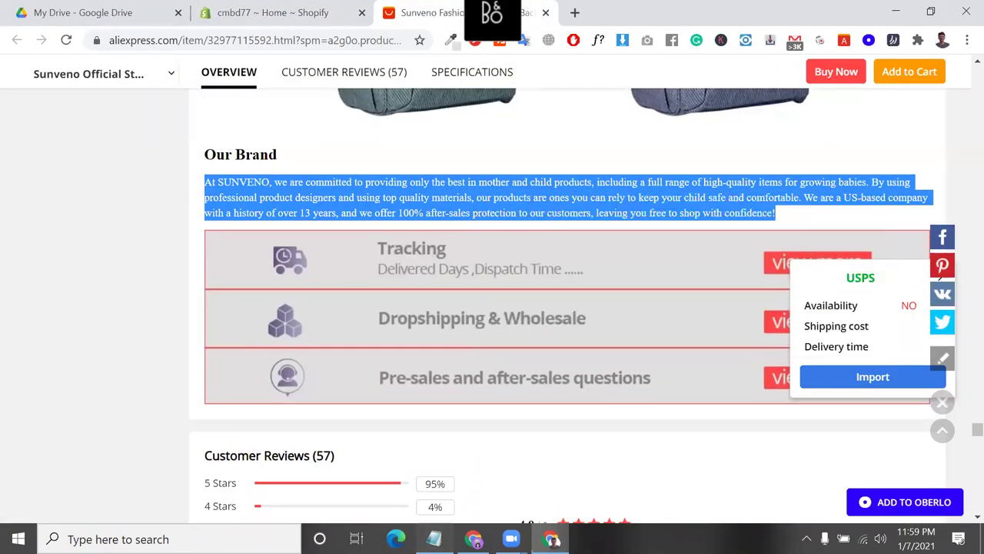
pyautogui.click(434, 538)
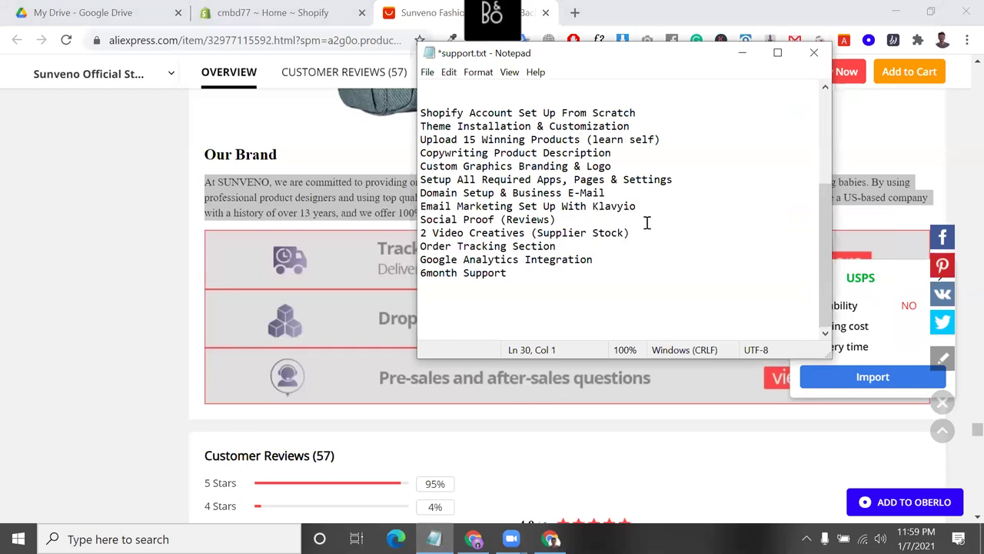
# - Paste the copied Our Brand paragraph on a new line below the service list in support.txt
pyautogui.moveTo(627, 153); pyautogui.dragTo(415, 153)
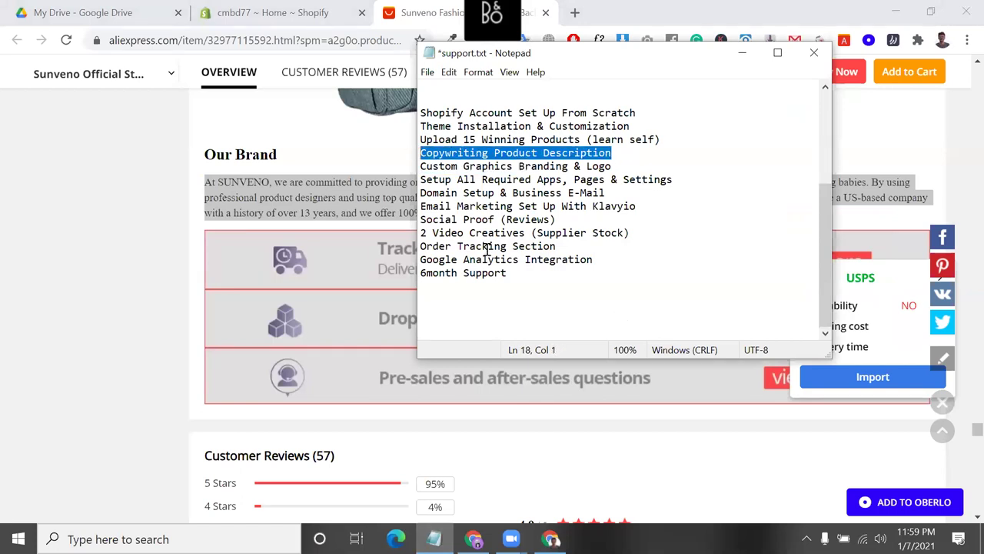
pyautogui.click(518, 309)
pyautogui.press('Return')
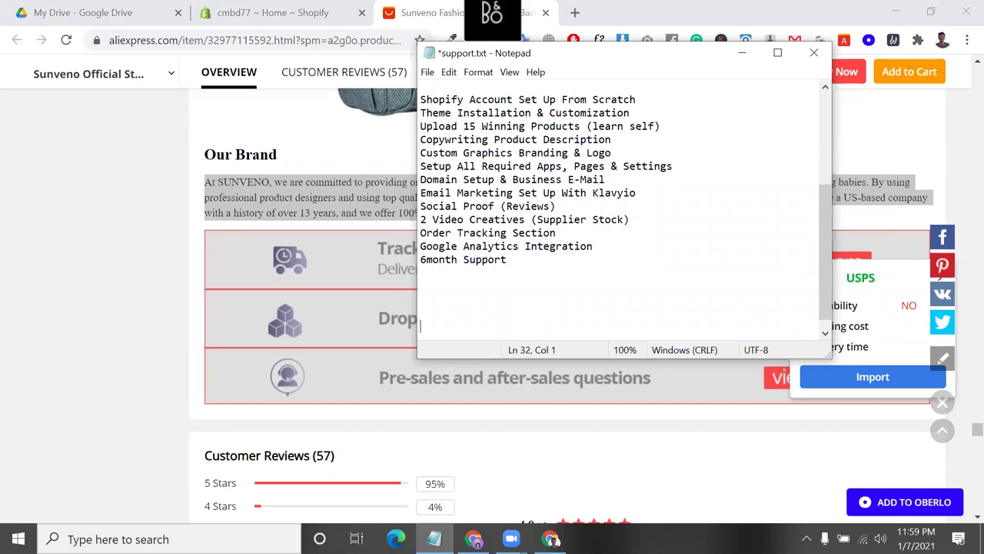
pyautogui.write('At SUNVENO, we are committed to providing only the best in mother and child products, including a full range of high-quality items for growing babies. By using professional product designers and using top quality materials, our products are ones you can rely to keep your child safe and comfortable. We are a US-based company with a history of over 13 years, and we offer 100% after-sales protection to our customers, leaving you free to shop with confidence!')
pyautogui.click(568, 208)
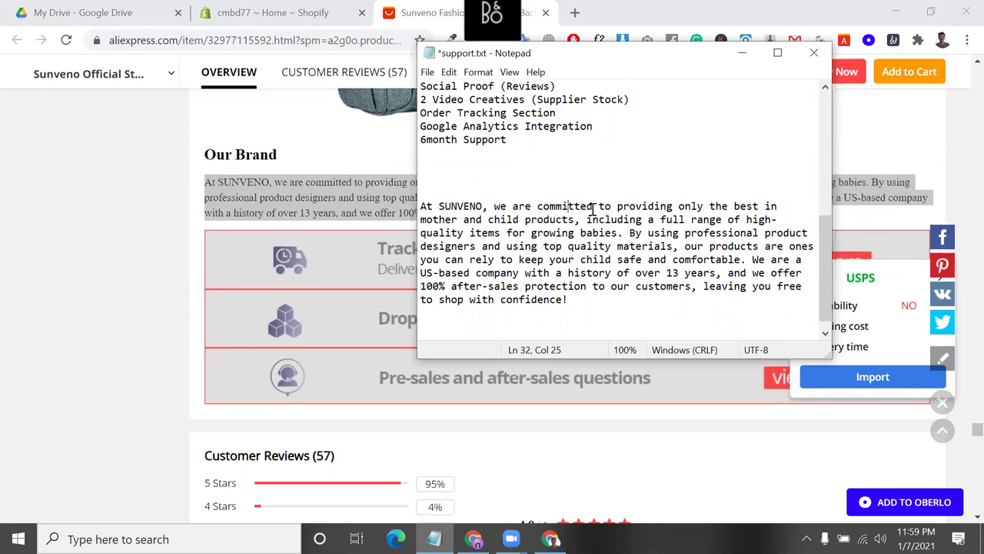
pyautogui.moveTo(593, 207)
pyautogui.mouseDown()
pyautogui.moveTo(512, 208)
pyautogui.moveTo(592, 206)
pyautogui.mouseUp()
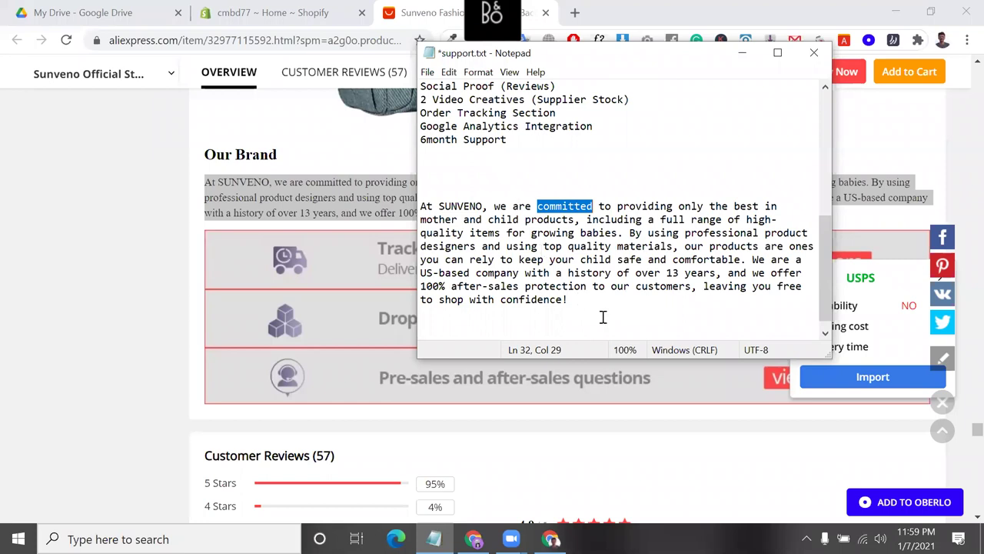
# - Write "I will rewrite product description & title" a few lines below the pasted SUNVENO paragraph
pyautogui.click(577, 323)
pyautogui.press('Return')
pyautogui.press('Return')
pyautogui.write('I will rewri')
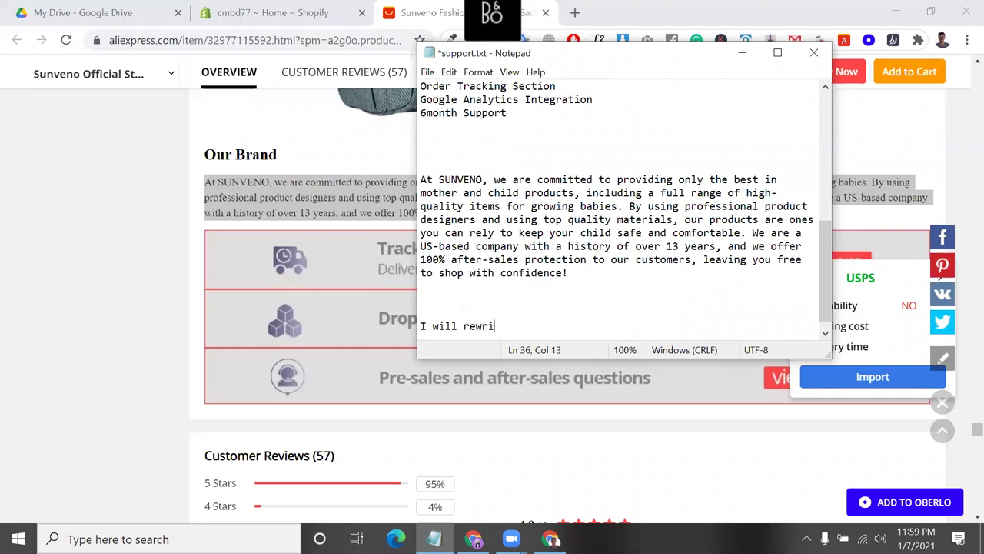
pyautogui.write('te the')
pyautogui.press('BackSpace')
pyautogui.press('BackSpace')
pyautogui.press('BackSpace')
pyautogui.press('BackSpace')
pyautogui.write('product des')
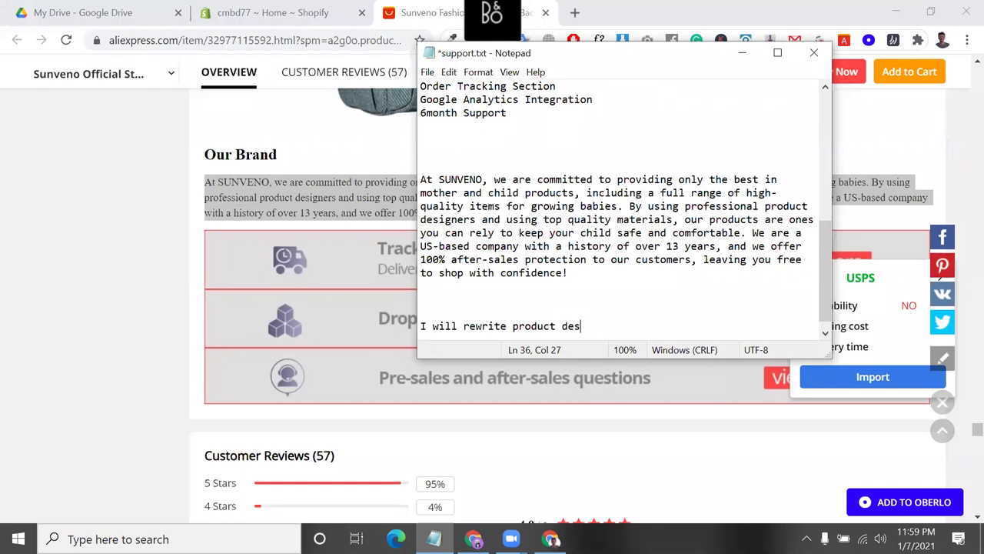
pyautogui.write('cription & title')
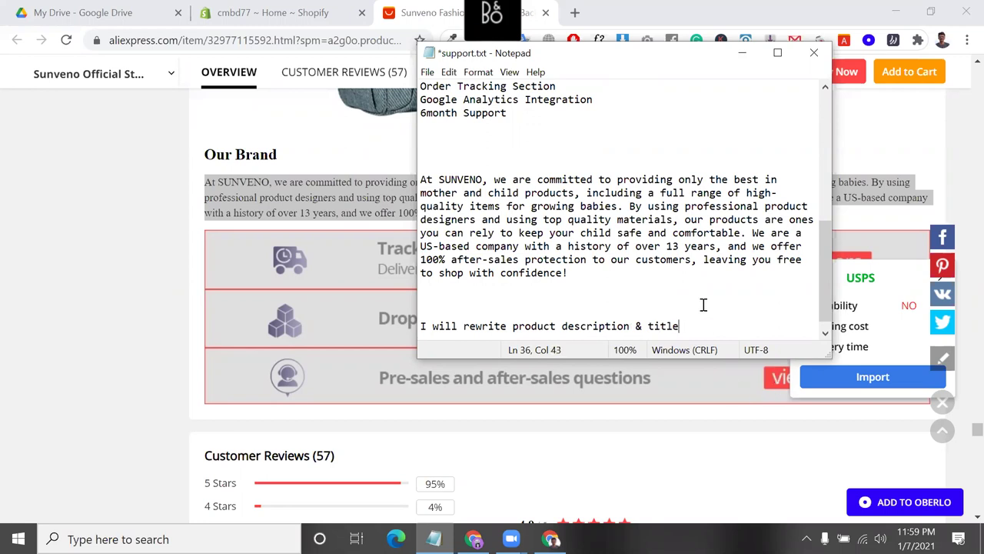
pyautogui.moveTo(683, 328); pyautogui.dragTo(424, 310)
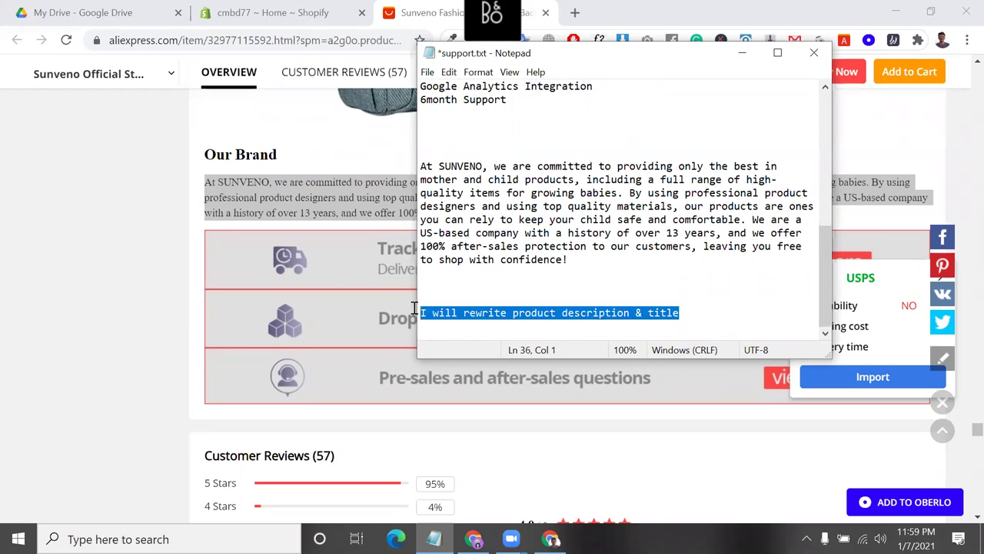
# - Reorder "mother and child products" to "child and mother products" in the SUNVENO paragraph's first sentence
pyautogui.doubleClick(574, 164)
pyautogui.doubleClick(579, 165)
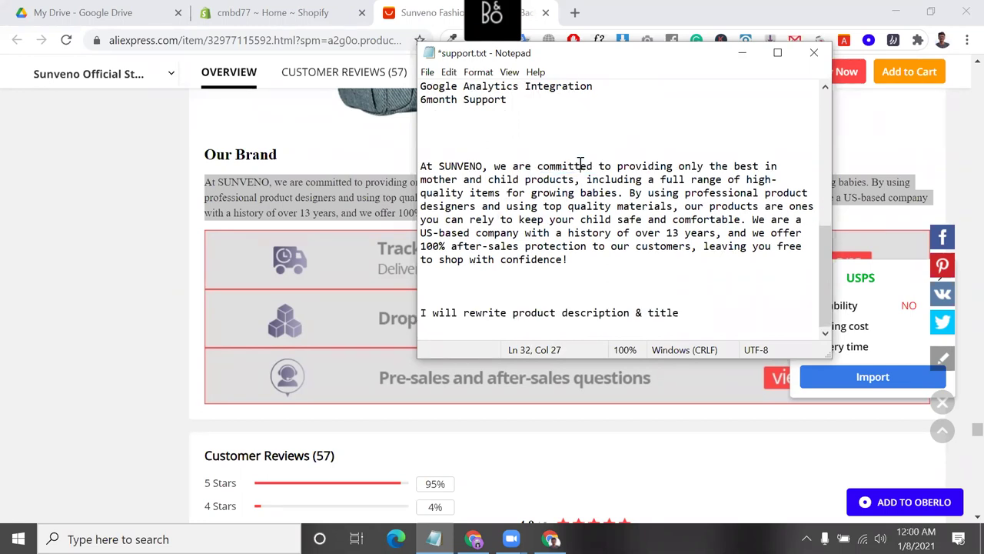
pyautogui.doubleClick(665, 169)
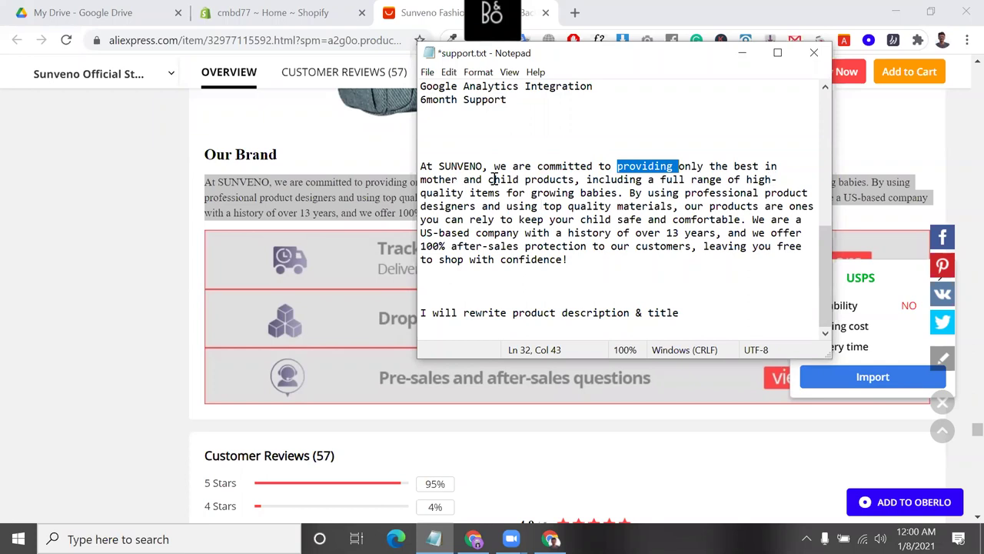
pyautogui.moveTo(488, 179); pyautogui.dragTo(519, 181)
pyautogui.hotkey('ctrl', 'c')
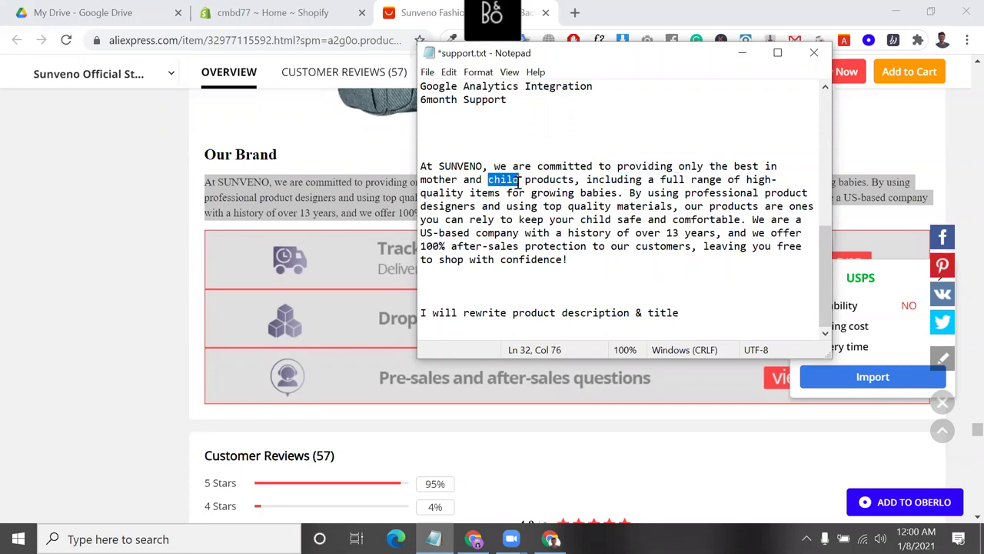
pyautogui.press('BackSpace')
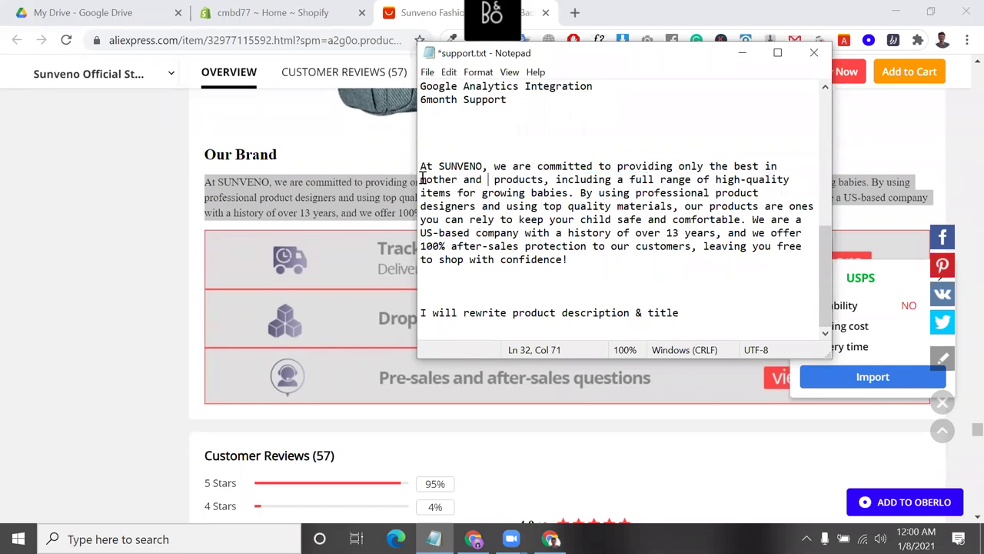
pyautogui.hotkey('ctrl', 'v')
pyautogui.write('and')
pyautogui.doubleClick(538, 179)
pyautogui.press('BackSpace')
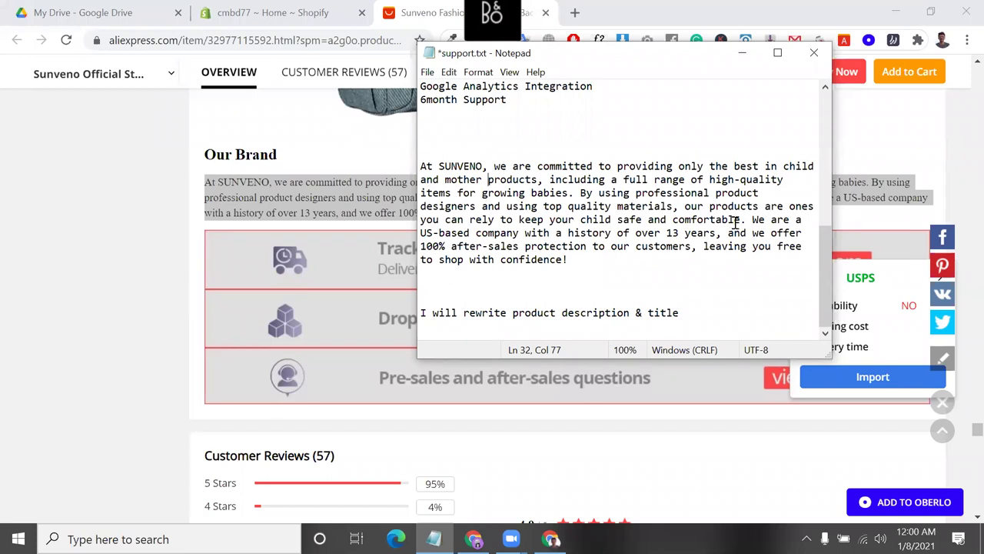
# - Review the reordered "child and mother products" wording in the first sentence of the SUNVENO paragraph
pyautogui.moveTo(421, 169); pyautogui.dragTo(592, 219)
pyautogui.doubleClick(566, 166)
pyautogui.doubleClick(567, 166)
pyautogui.doubleClick(566, 166)
pyautogui.click(567, 166)
pyautogui.doubleClick(567, 166)
pyautogui.click(566, 166)
pyautogui.doubleClick(567, 166)
pyautogui.click(478, 181)
pyautogui.moveTo(782, 166); pyautogui.dragTo(804, 179)
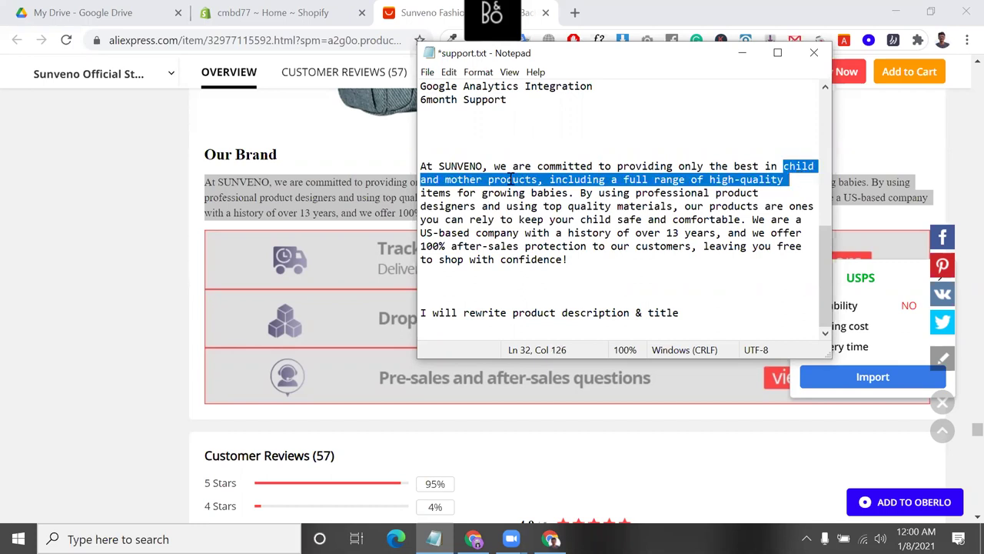
pyautogui.click(477, 182)
pyautogui.moveTo(483, 182); pyautogui.dragTo(444, 182)
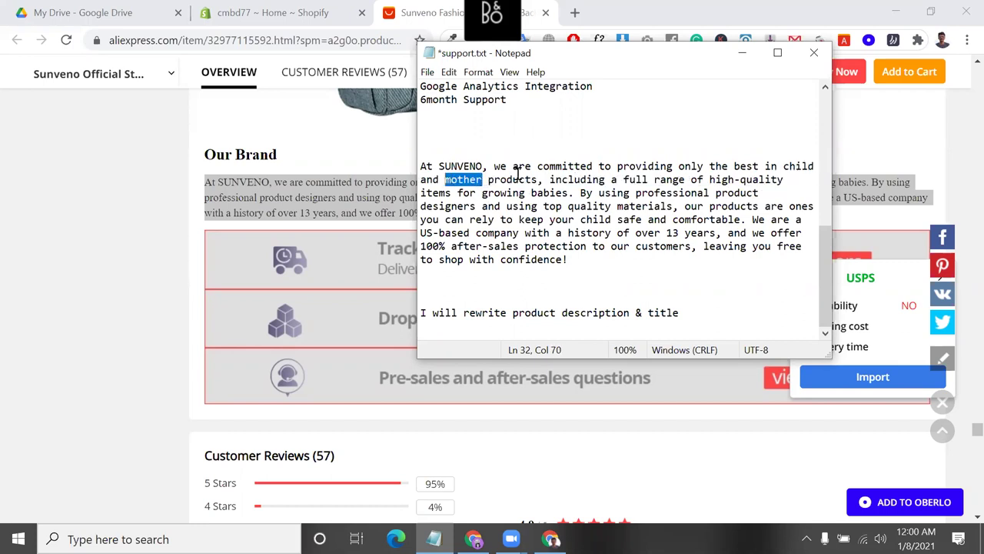
pyautogui.moveTo(789, 167); pyautogui.dragTo(803, 177)
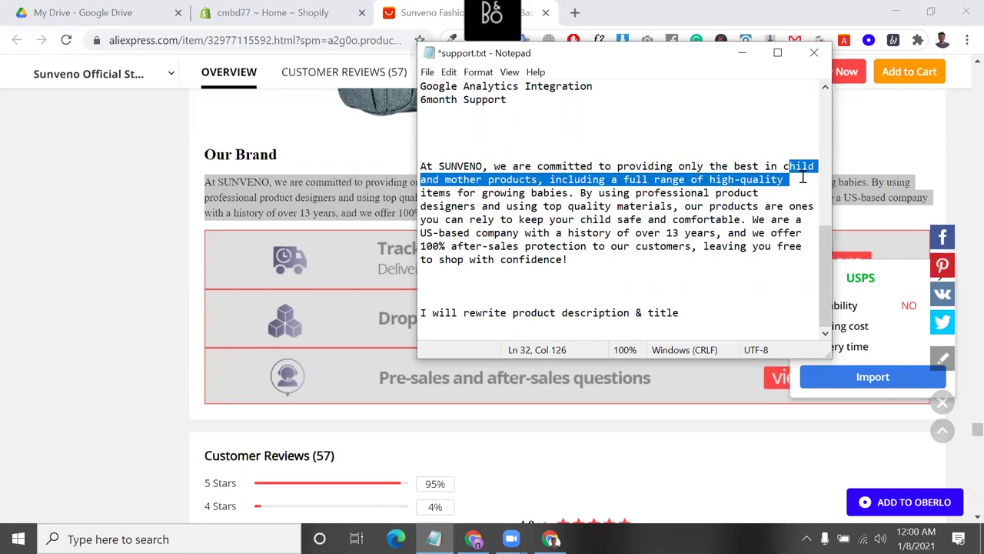
# - Delete the entire pasted SUNVENO paragraph, keeping the product description and title note below it
pyautogui.click(551, 212)
pyautogui.click(582, 257)
pyautogui.keyDown('shift'); pyautogui.click(420, 166); pyautogui.keyUp('shift')
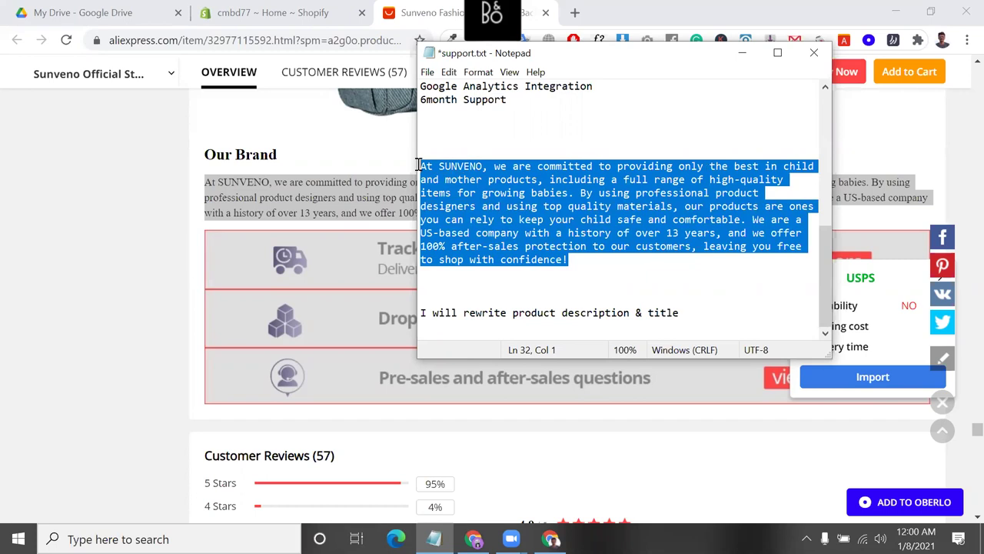
pyautogui.click(542, 193)
pyautogui.click(586, 263)
pyautogui.moveTo(569, 260); pyautogui.dragTo(428, 165)
pyautogui.rightClick(521, 190)
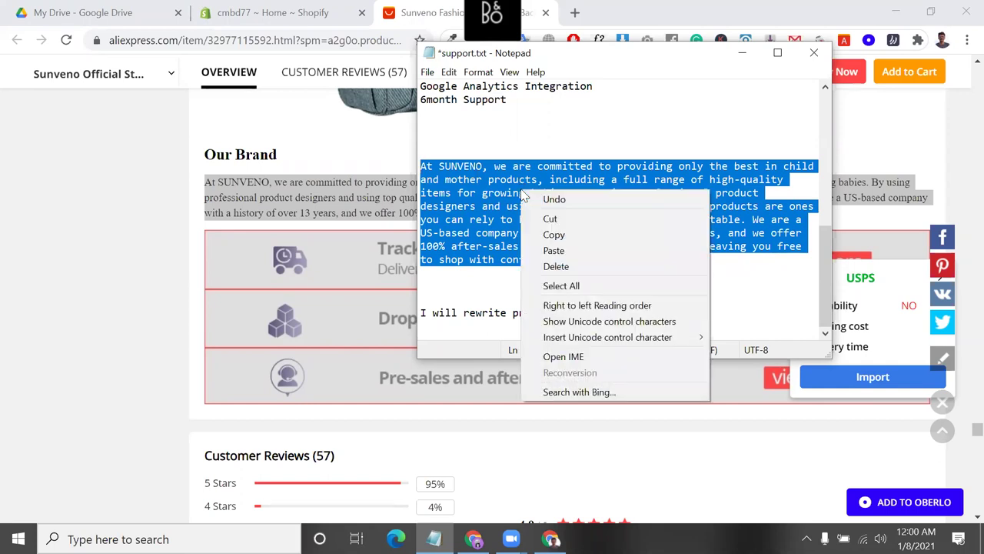
pyautogui.click(474, 186)
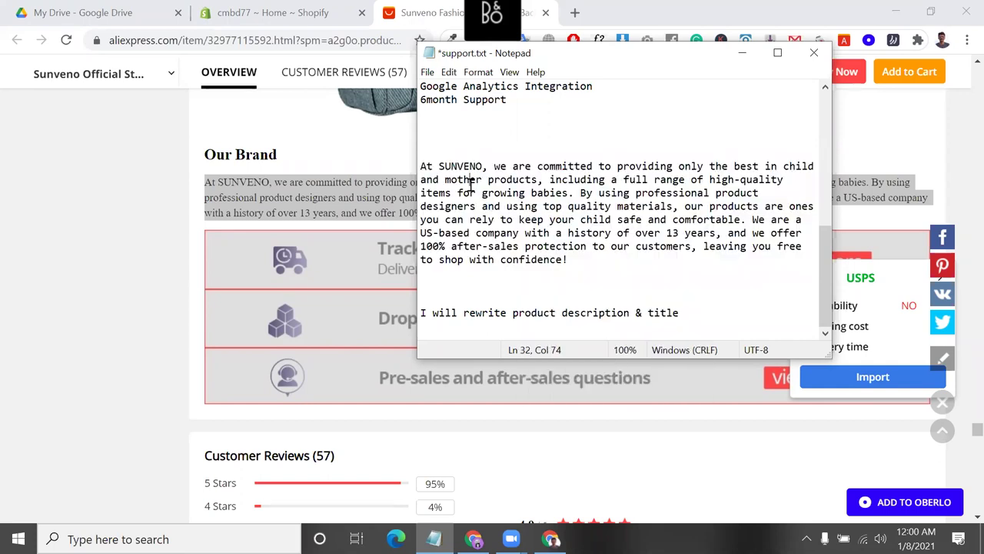
pyautogui.click(613, 269)
pyautogui.moveTo(612, 268); pyautogui.dragTo(405, 172)
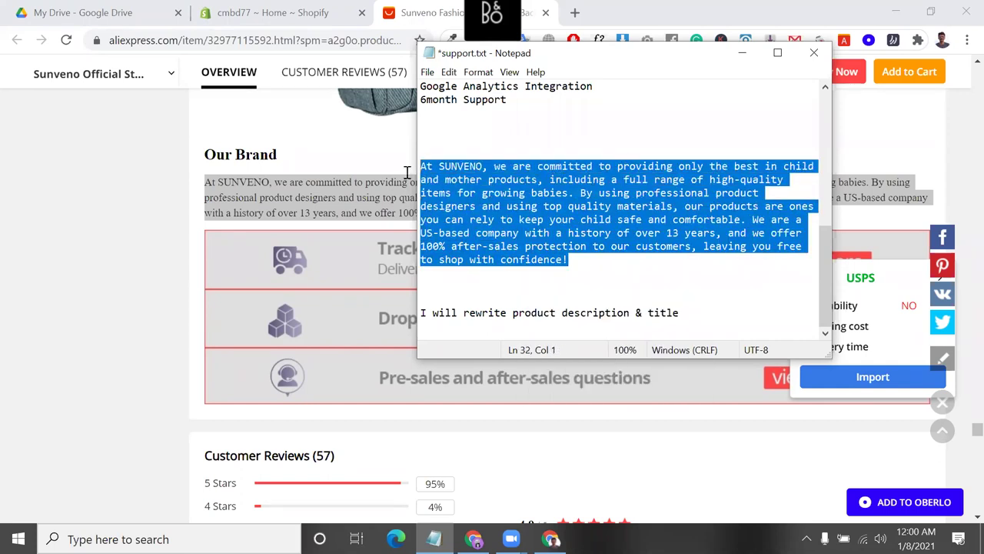
pyautogui.press('Delete')
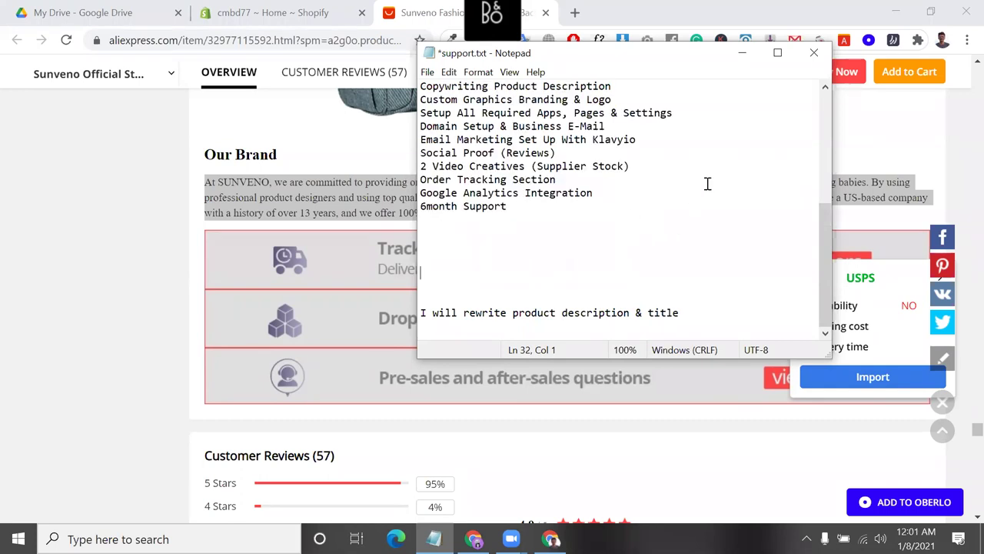
# - Review the winning products, copywriting and custom graphics items in the service list
pyautogui.scroll(4, 686, 176)
pyautogui.moveTo(612, 246); pyautogui.dragTo(415, 246)
pyautogui.moveTo(659, 233); pyautogui.dragTo(429, 233)
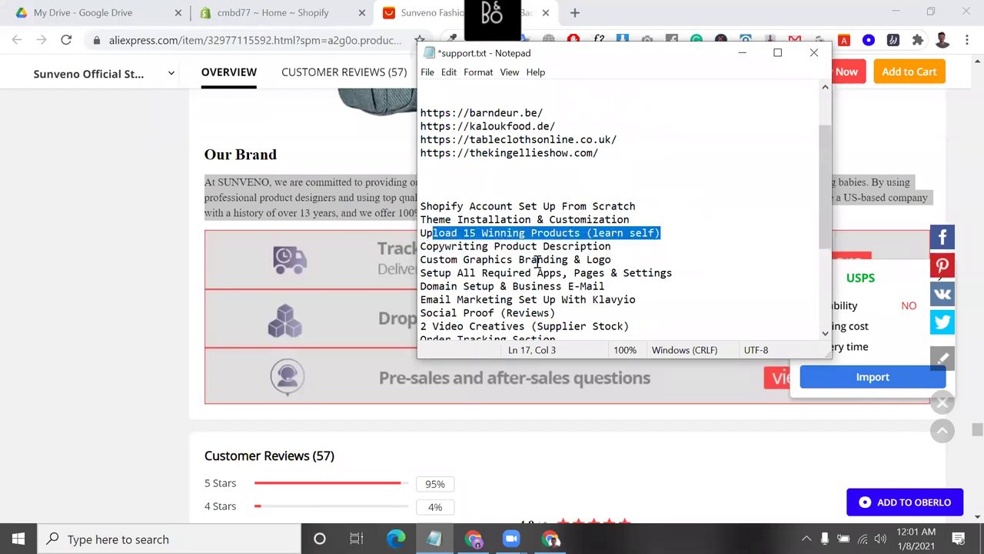
pyautogui.click(578, 260)
pyautogui.moveTo(615, 259); pyautogui.dragTo(396, 259)
pyautogui.click(619, 260)
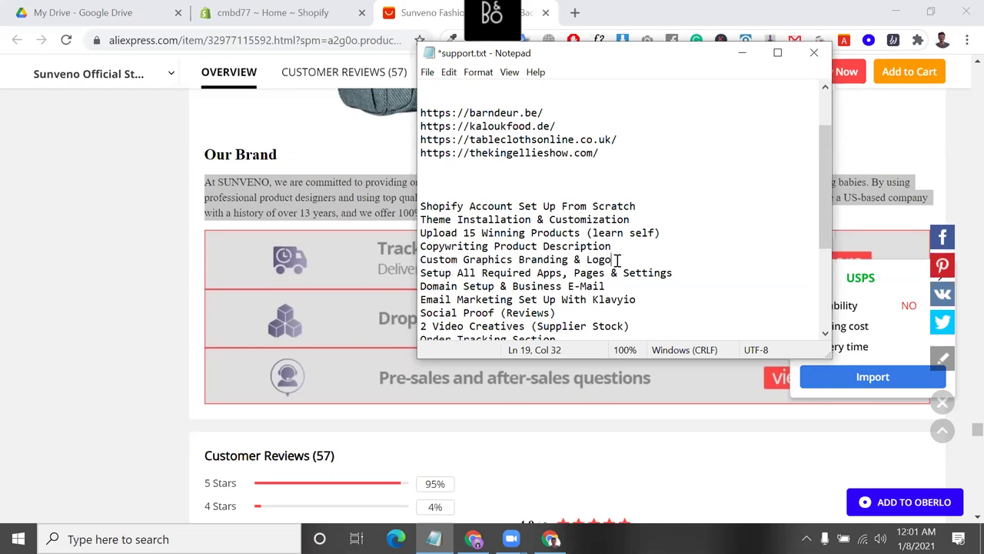
pyautogui.moveTo(613, 260); pyautogui.dragTo(410, 263)
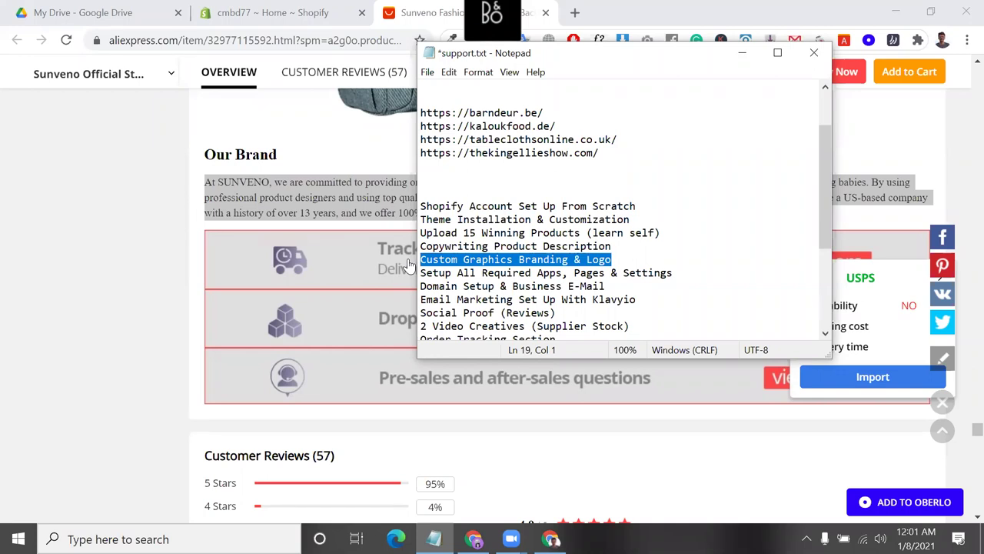
pyautogui.doubleClick(637, 262)
pyautogui.click(637, 262)
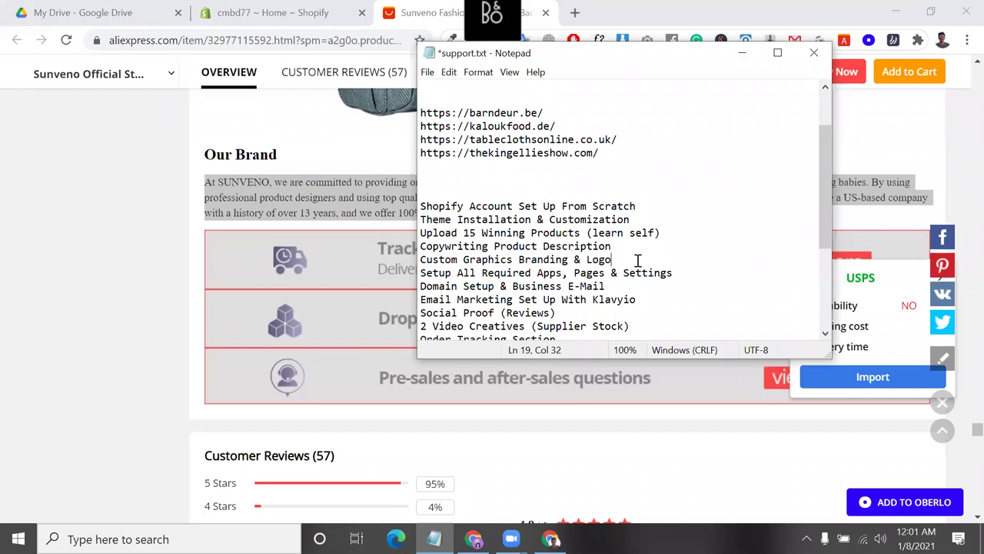
pyautogui.moveTo(637, 261); pyautogui.dragTo(419, 253)
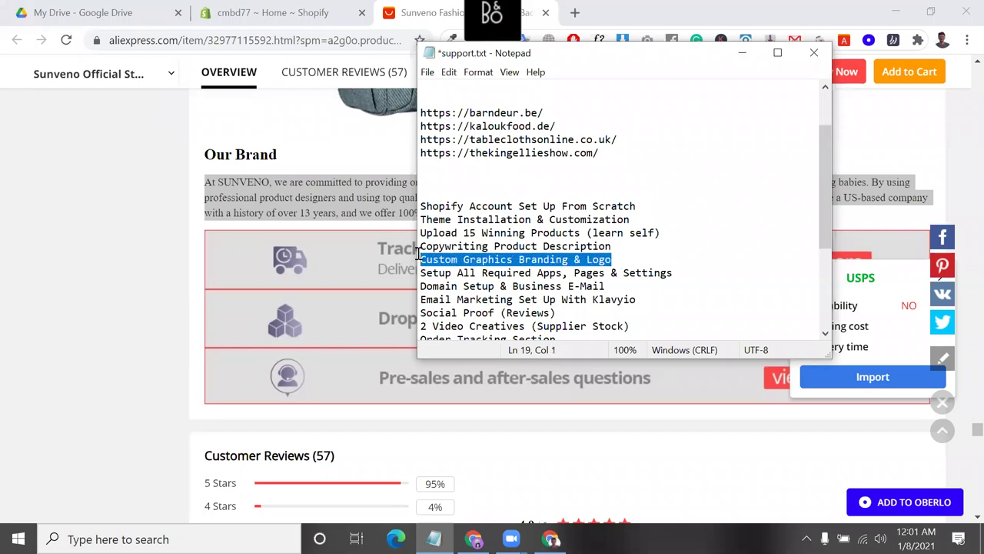
# - Append the note "(hire grahics desiger)" to the Custom Graphics Branding & Logo item
pyautogui.click(635, 259)
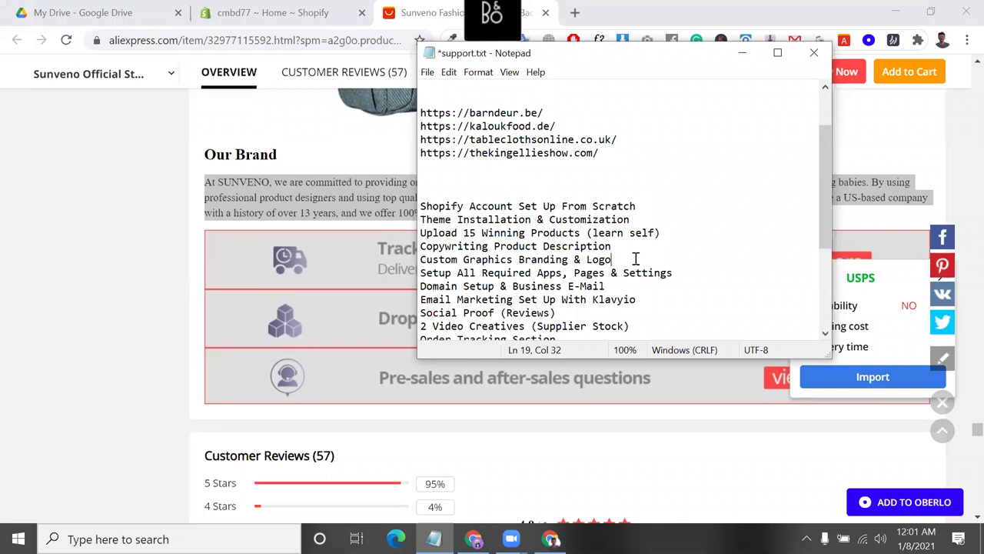
pyautogui.write('()')
pyautogui.press('Left')
pyautogui.write('grahic')
pyautogui.press('BackSpace')
pyautogui.write('p')
pyautogui.press('BackSpace')
pyautogui.write('cs designr')
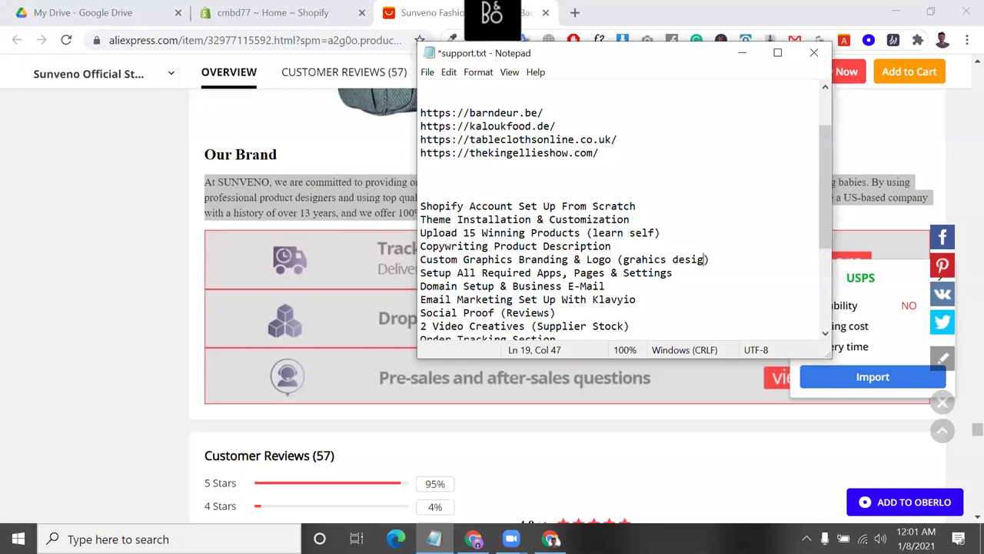
pyautogui.click(623, 259)
pyautogui.write('hire')
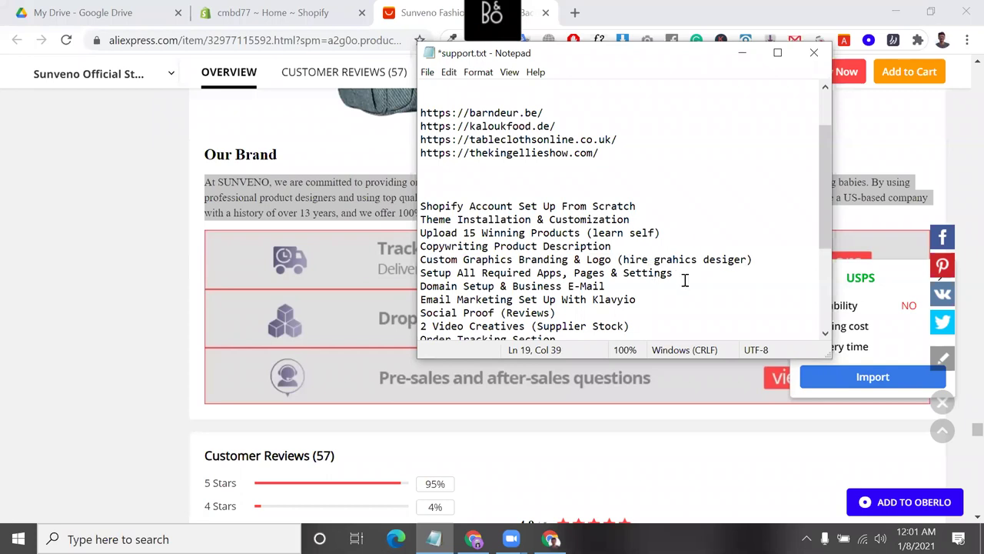
# - Add "or use canva for design" inside the brackets at the end of the Custom Graphics Branding & Logo note
pyautogui.moveTo(622, 259); pyautogui.dragTo(747, 259)
pyautogui.click(751, 261)
pyautogui.press('Left')
pyautogui.write('or use canv')
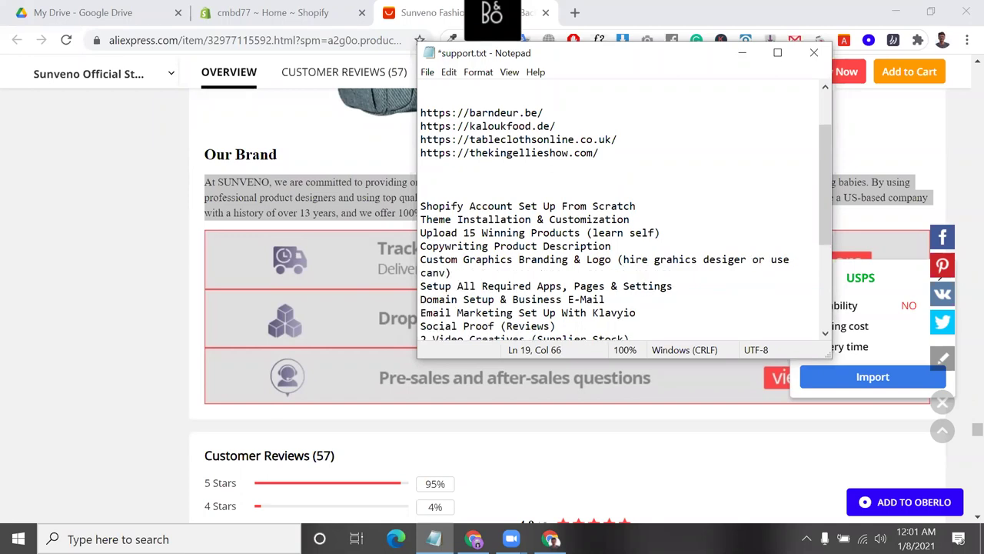
pyautogui.write('a for design')
pyautogui.press('BackSpace')
pyautogui.moveTo(527, 272); pyautogui.dragTo(416, 256)
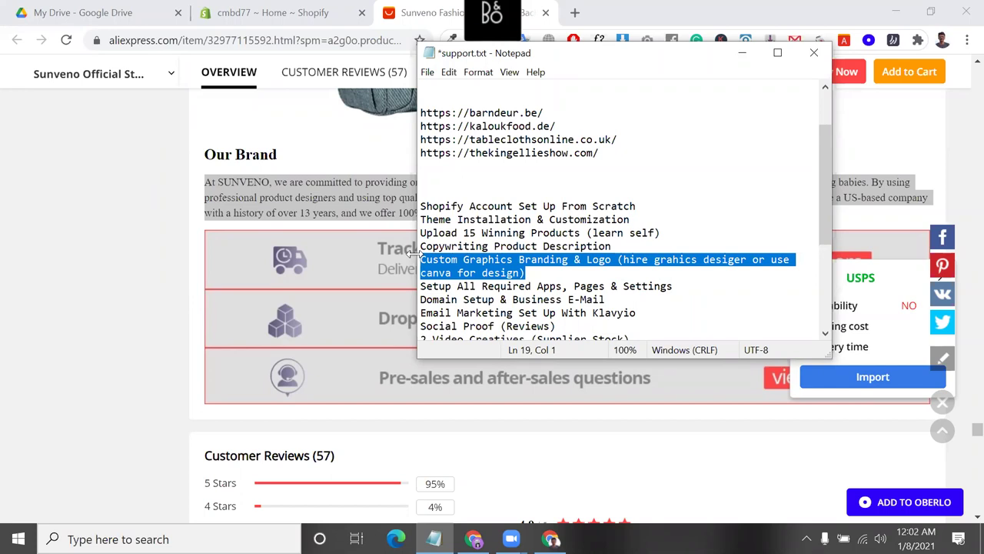
pyautogui.click(541, 277)
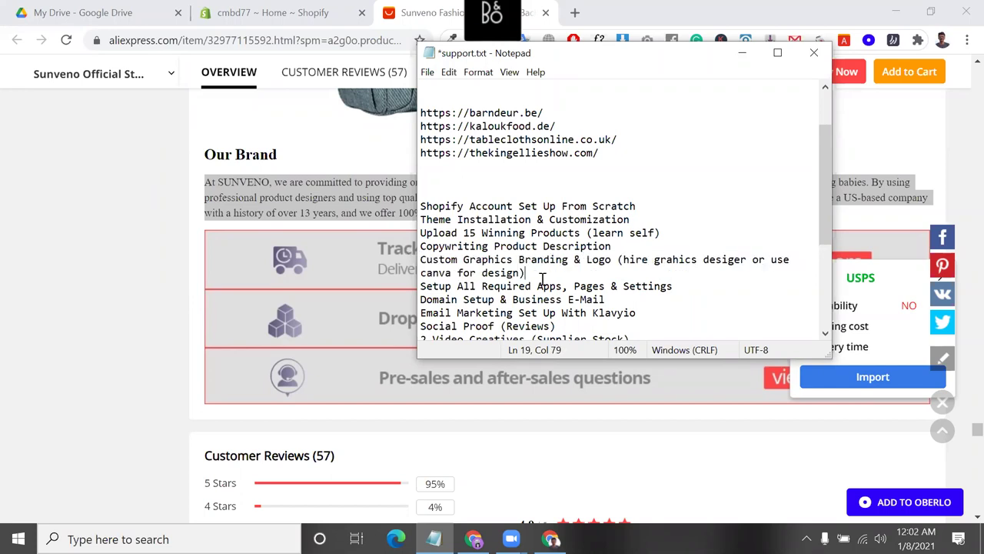
# - Highlight parts of the Setup All Required Apps, Pages & Settings item and insert an empty line beneath it
pyautogui.click(623, 295)
pyautogui.click(671, 290)
pyautogui.click(422, 287)
pyautogui.moveTo(422, 287); pyautogui.dragTo(477, 289)
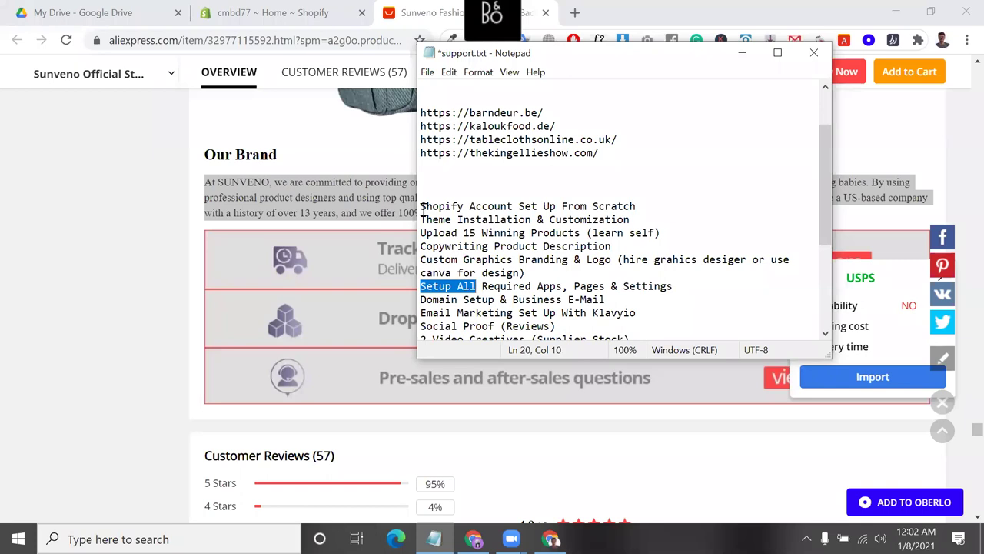
pyautogui.click(495, 286)
pyautogui.moveTo(488, 286); pyautogui.dragTo(679, 288)
pyautogui.click(564, 286)
pyautogui.click(679, 288)
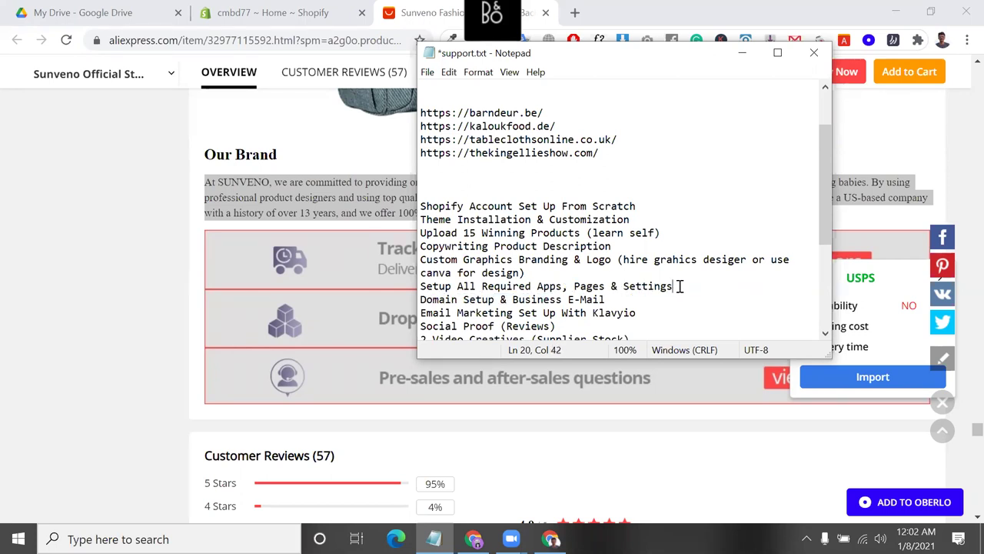
pyautogui.press('Return')
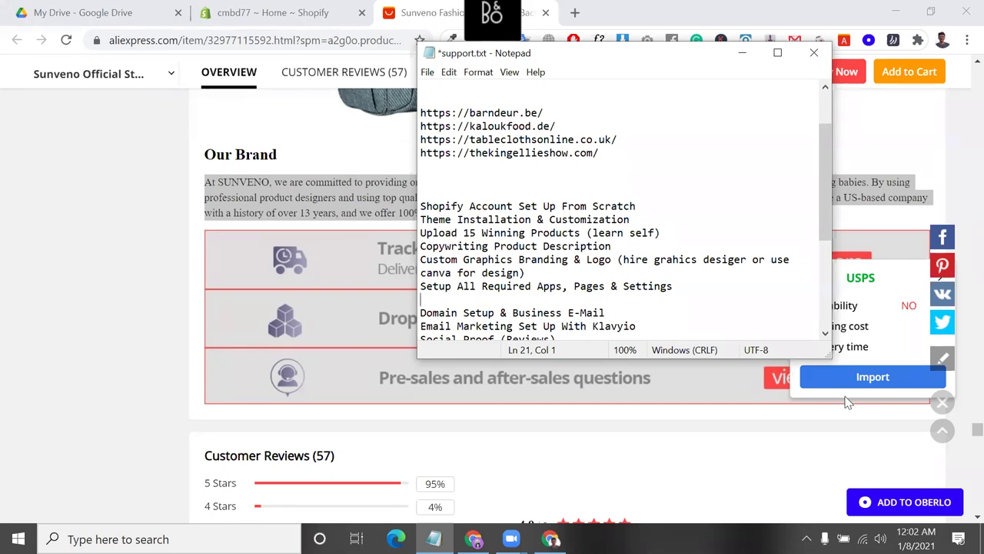
# - Highlight the entire Setup All Required Apps, Pages & Settings item in the service list
pyautogui.scroll(-3, 697, 329)
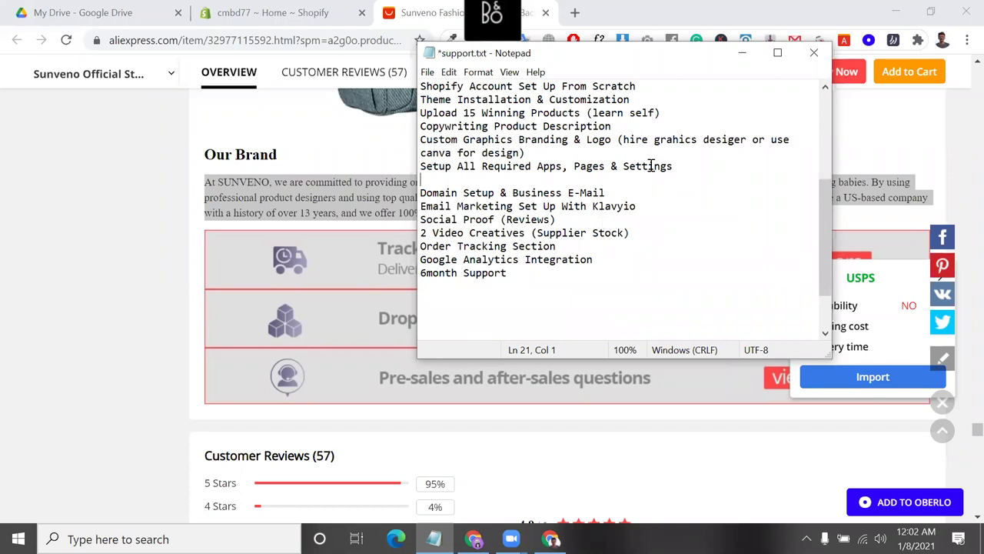
pyautogui.click(678, 166)
pyautogui.keyDown('shift'); pyautogui.click(450, 167); pyautogui.keyUp('shift')
pyautogui.keyDown('shift'); pyautogui.click(422, 171); pyautogui.keyUp('shift')
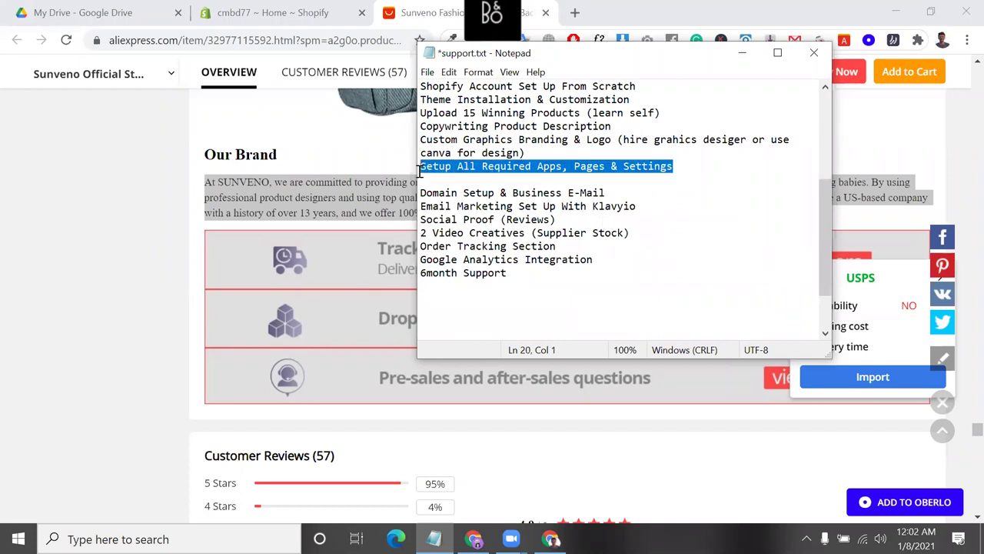
pyautogui.click(421, 172)
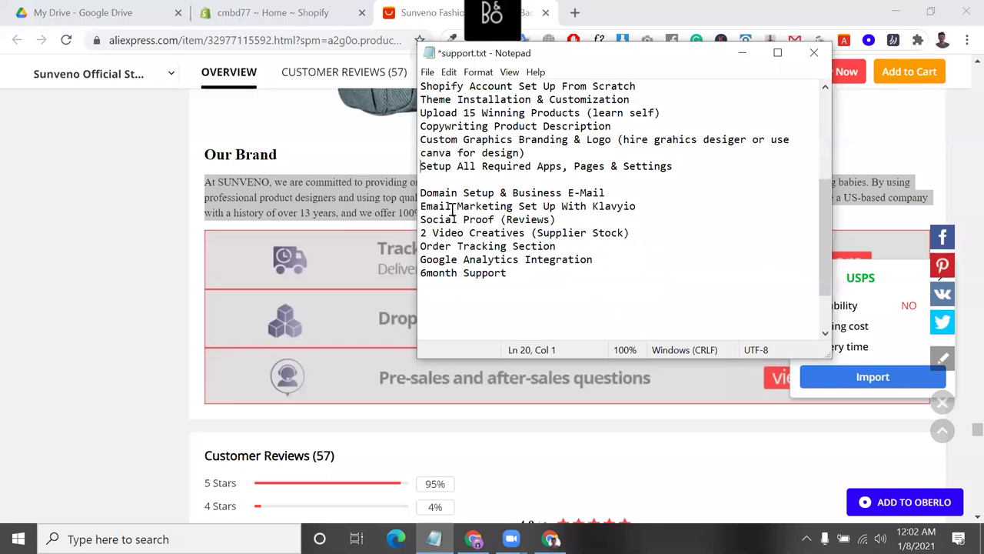
# - Highlight the Domain Setup & Business E-Mail item in the service list, ending with its Business E-Mail part
pyautogui.click(421, 192)
pyautogui.moveTo(421, 192); pyautogui.dragTo(499, 192)
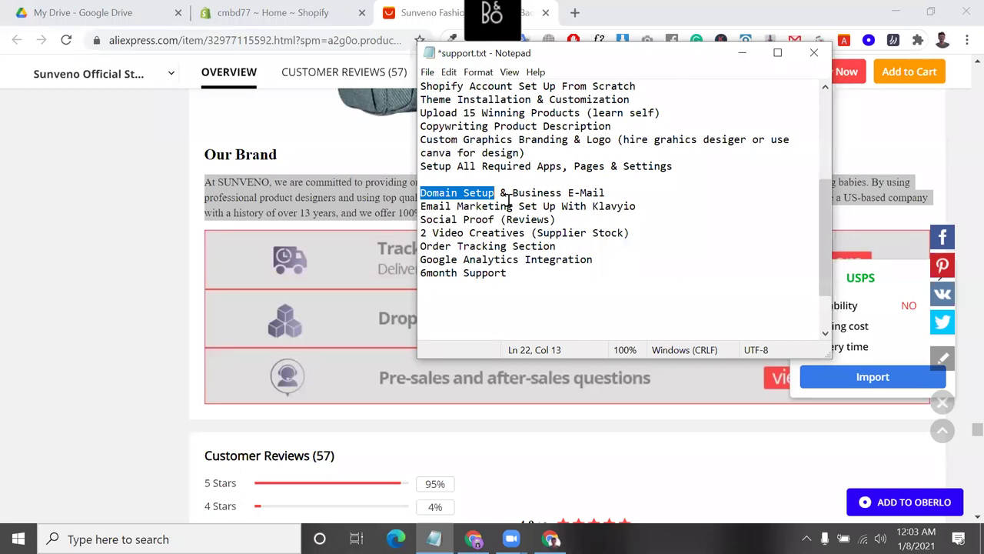
pyautogui.moveTo(620, 193); pyautogui.dragTo(419, 195)
pyautogui.click(423, 195)
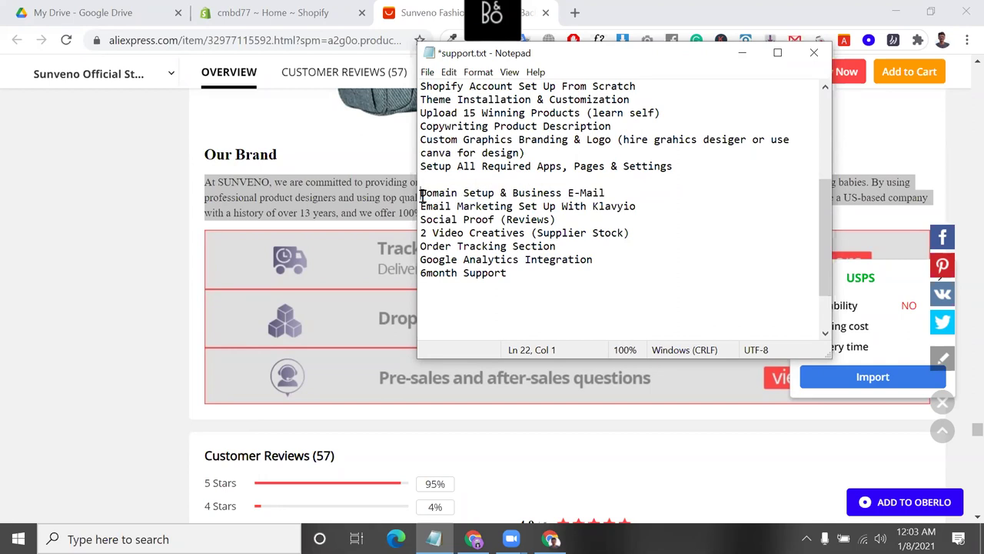
pyautogui.hotkey('ctrl', 'shift', 'Right')
pyautogui.hotkey('ctrl', 'shift', 'Right')
pyautogui.hotkey('ctrl', 'shift', 'Right')
pyautogui.hotkey('ctrl', 'shift', 'Right')
pyautogui.hotkey('ctrl', 'shift', 'Right')
pyautogui.hotkey('ctrl', 'shift', 'Right')
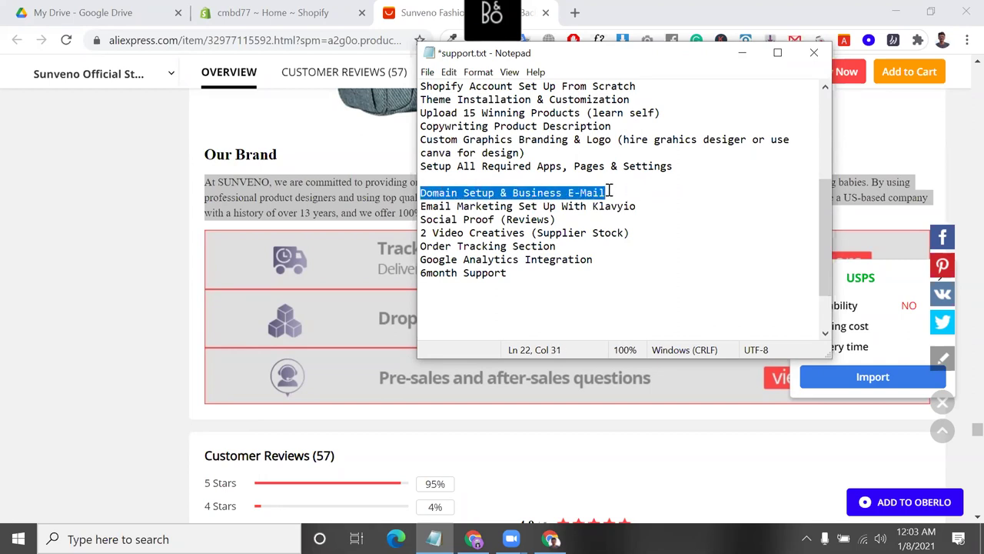
pyautogui.click(608, 192)
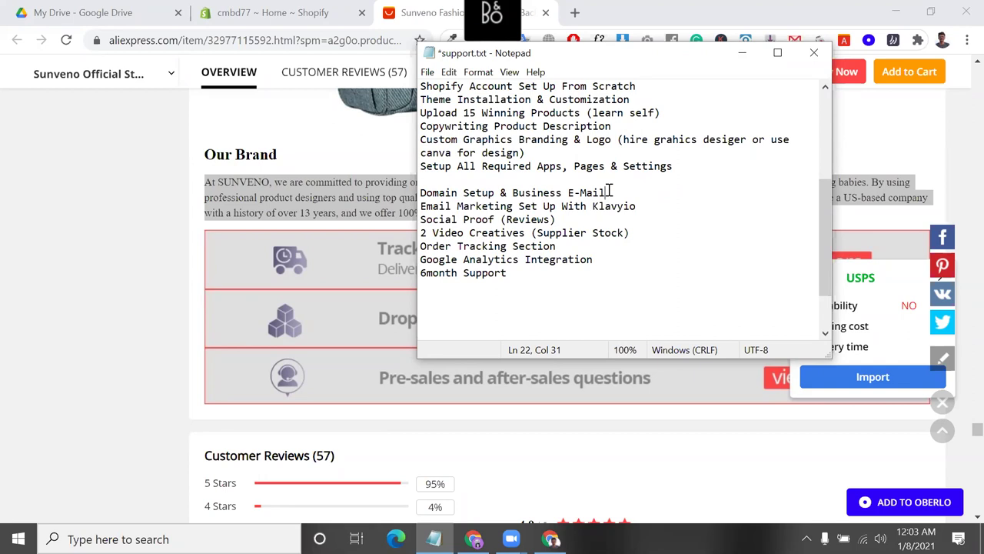
pyautogui.press('BackSpace')
pyautogui.moveTo(521, 198)
pyautogui.mouseDown()
pyautogui.moveTo(543, 194)
pyautogui.moveTo(513, 196)
pyautogui.mouseUp()
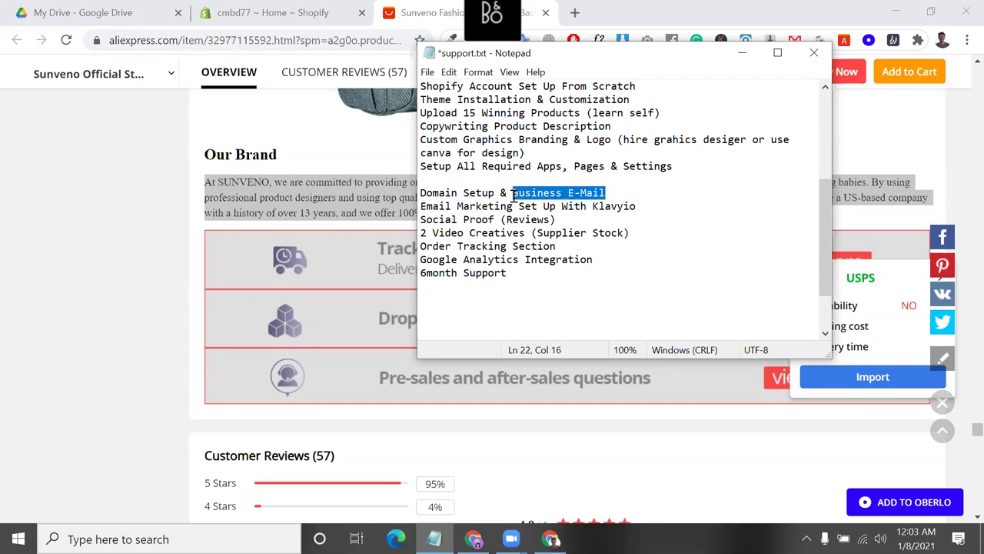
# - Search Google for "google suite login" in a new browser tab
pyautogui.click(574, 13)
pyautogui.write('g')
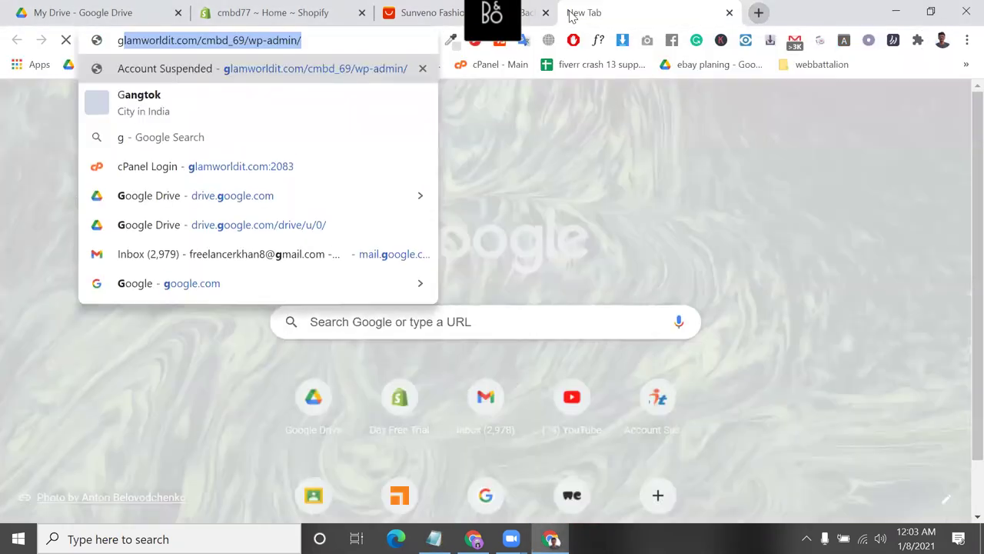
pyautogui.write('oo')
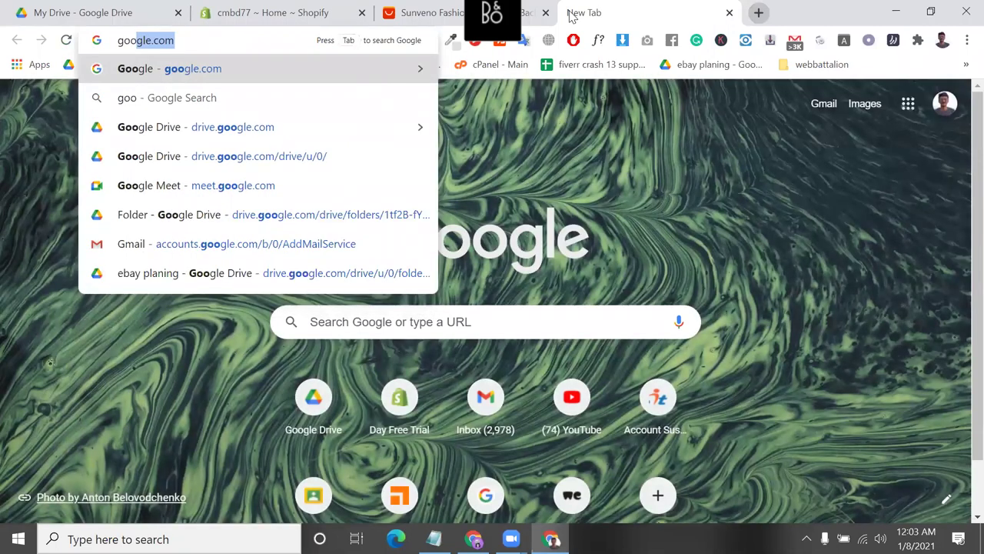
pyautogui.write('gle s')
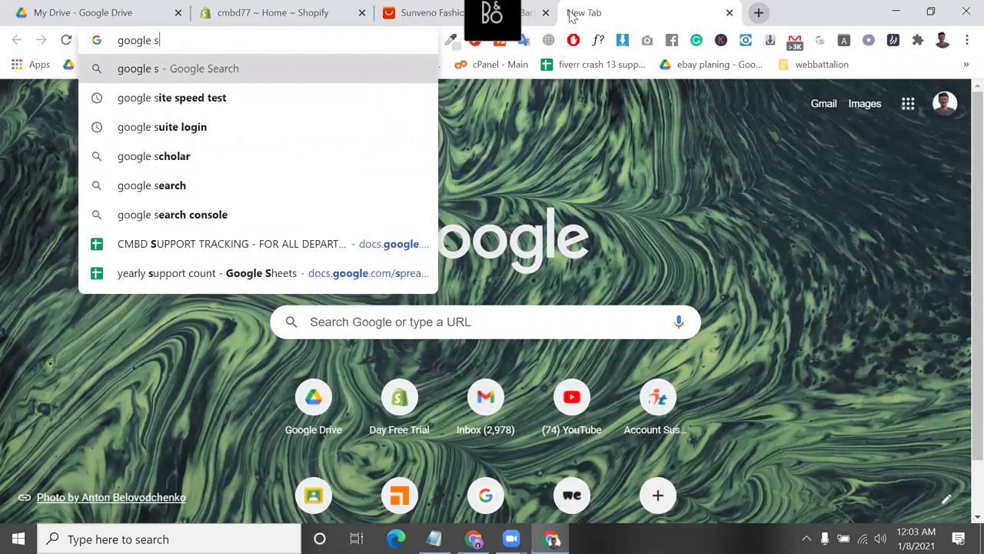
pyautogui.press('Down')
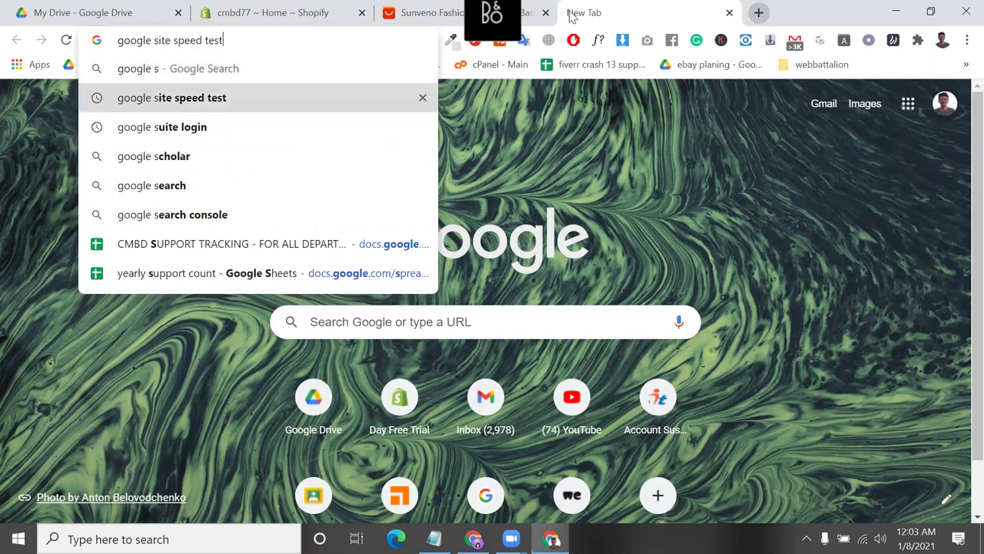
pyautogui.press('Down')
pyautogui.press('Return')
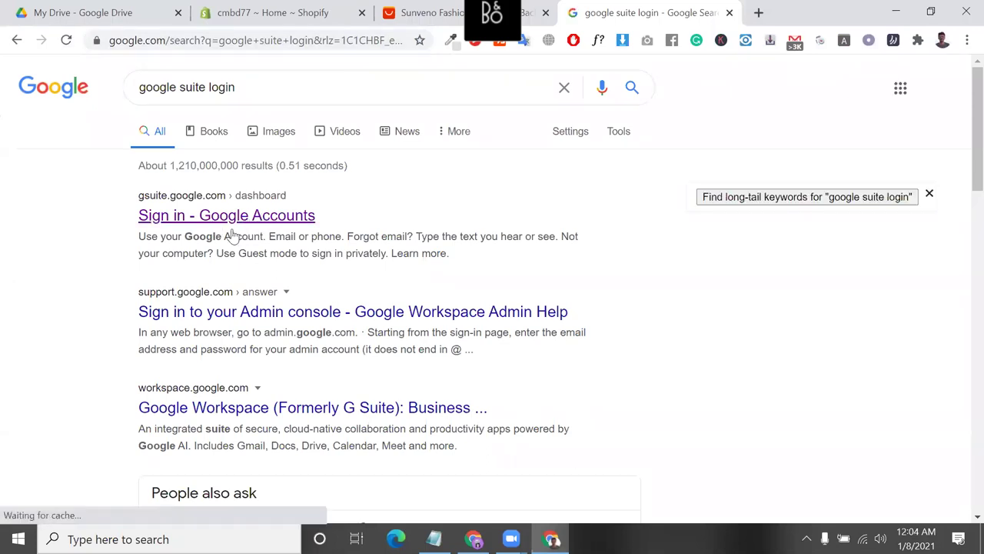
# - Open the Google Accounts sign-in result and highlight the notice about which accounts can use admin.google.com
pyautogui.click(278, 219)
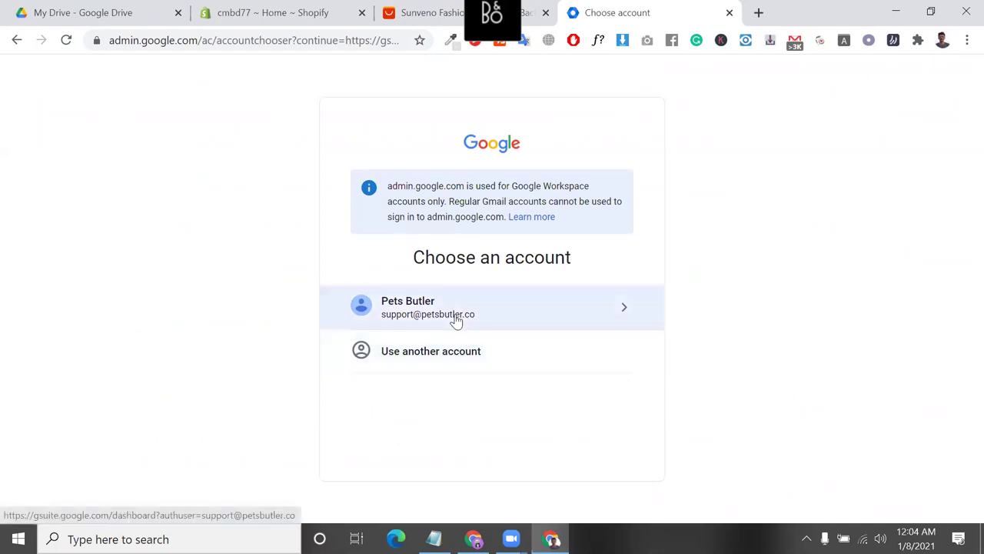
pyautogui.scroll(3, 354, 250)
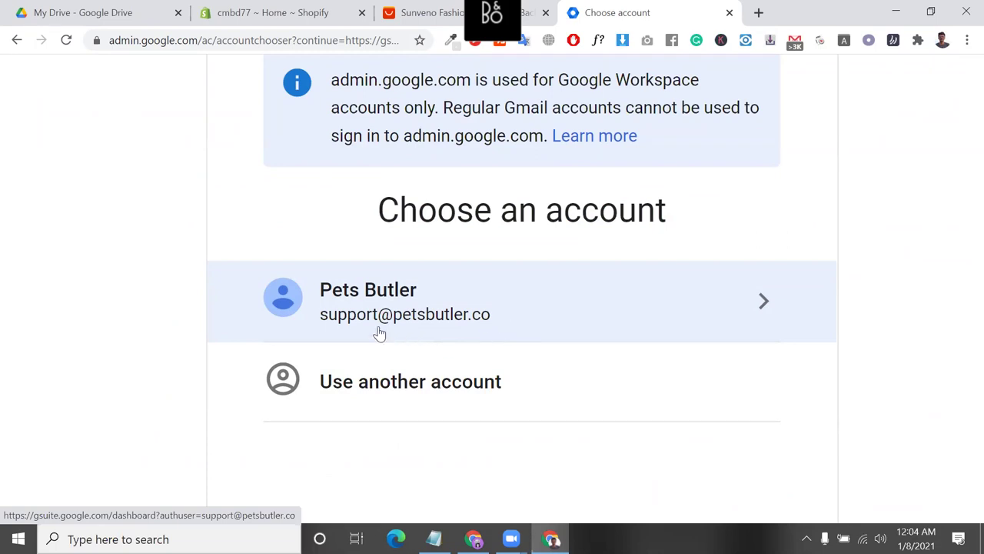
pyautogui.hotkey('ctrl', '0')
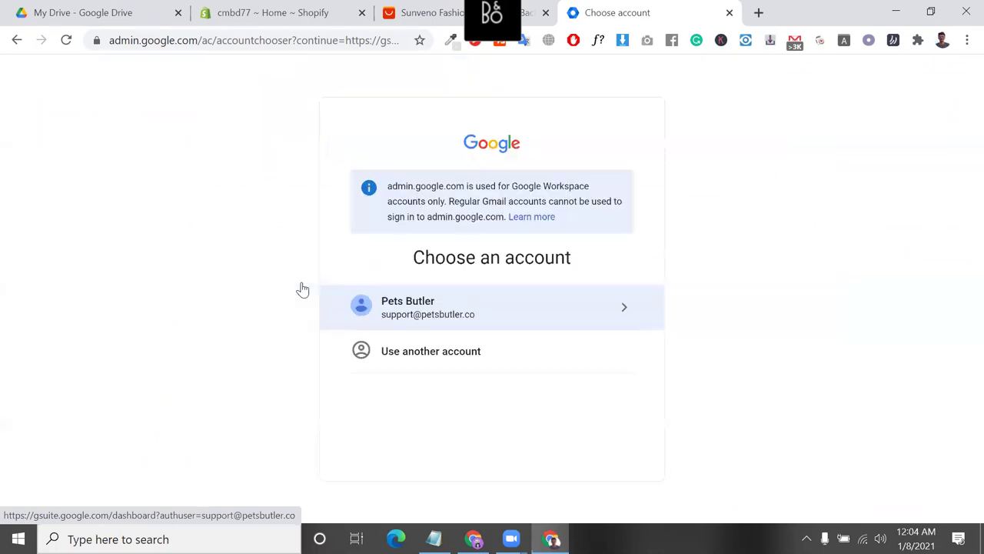
pyautogui.tripleClick(465, 188)
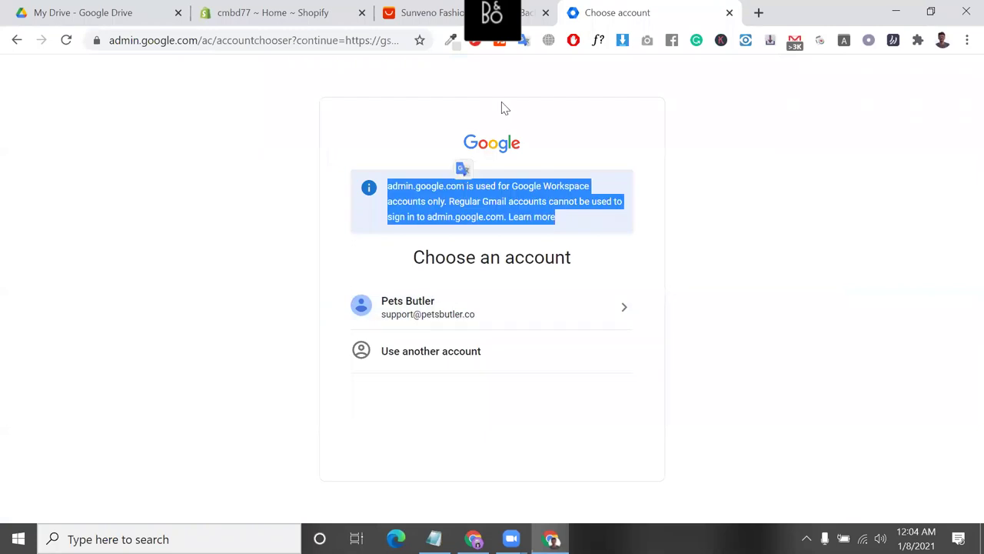
# - Switch to the Shopify admin page, bring support.txt back in front, and highlight the Domain Setup & Business E-Mail item
pyautogui.click(433, 11)
pyautogui.click(580, 15)
pyautogui.click(307, 14)
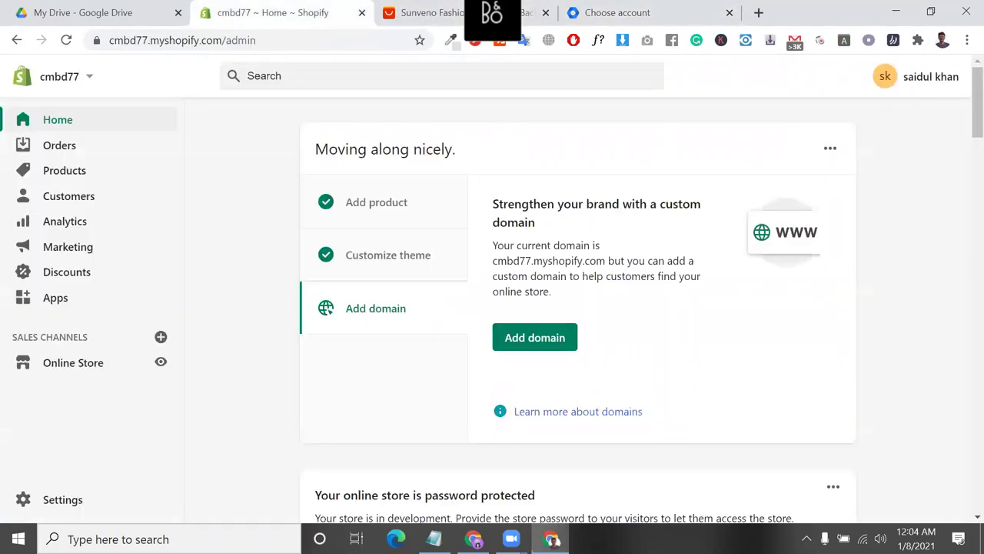
pyautogui.click(434, 538)
pyautogui.moveTo(615, 193); pyautogui.dragTo(516, 195)
pyautogui.click(513, 197)
pyautogui.click(617, 191)
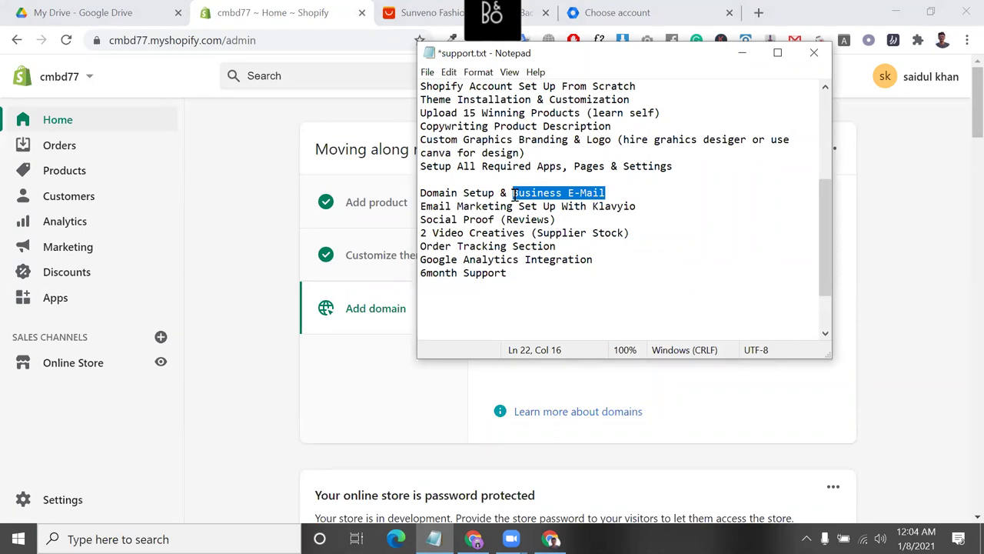
pyautogui.click(559, 196)
pyautogui.click(608, 193)
pyautogui.moveTo(607, 193); pyautogui.dragTo(450, 193)
pyautogui.click(509, 189)
# - Return to the Shopify home page and open the store's domain settings through the custom domain setup task
pyautogui.click(211, 241)
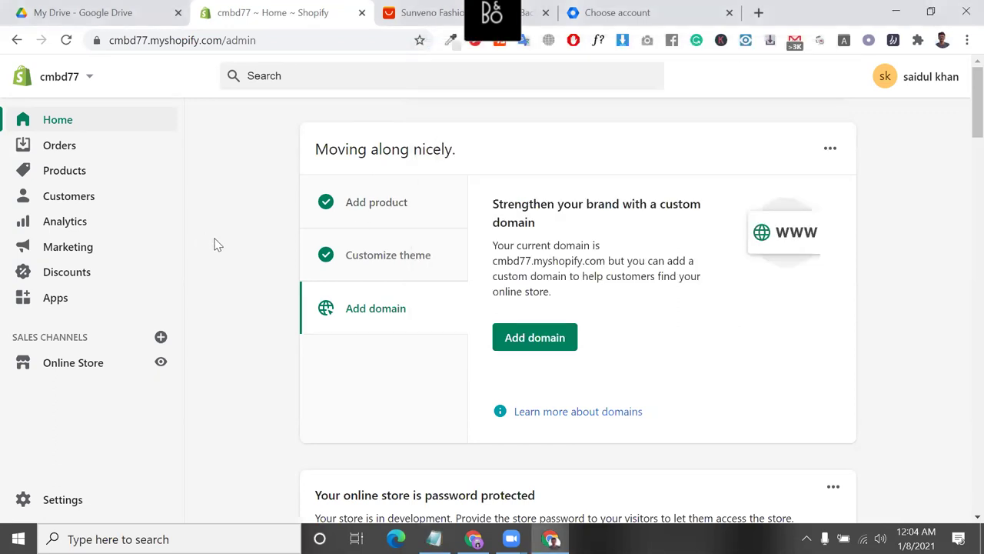
pyautogui.click(553, 338)
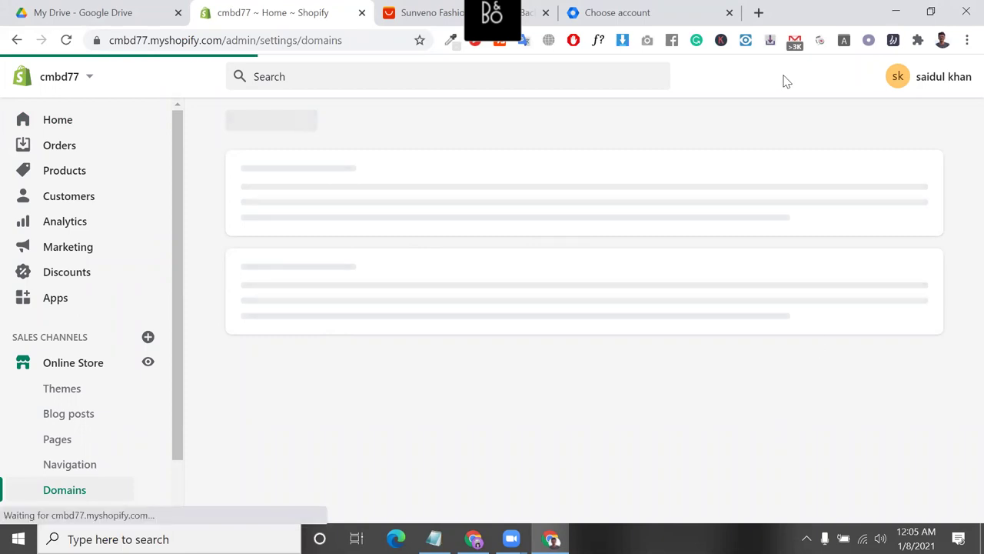
pyautogui.click(896, 14)
pyautogui.click(899, 23)
pyautogui.click(896, 12)
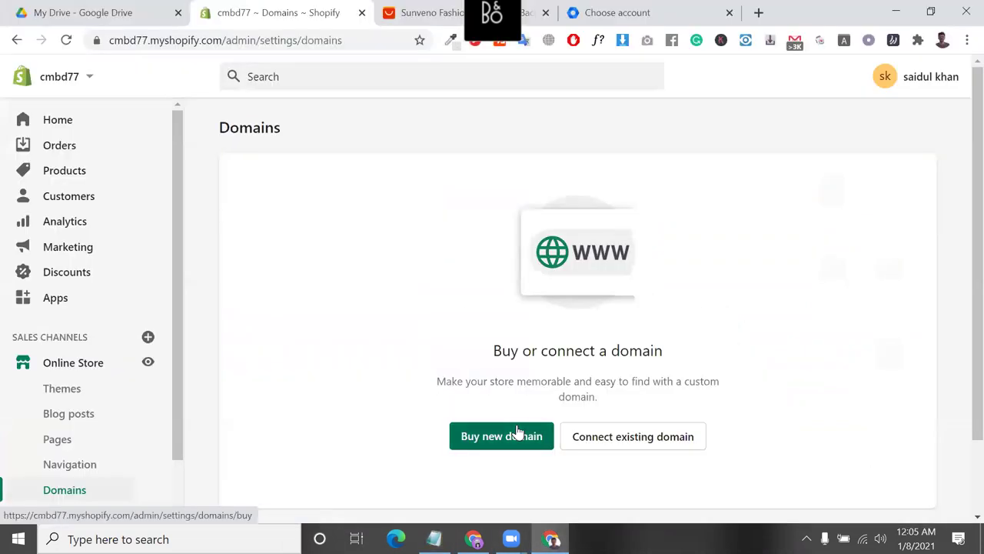
pyautogui.scroll(-3, 522, 342)
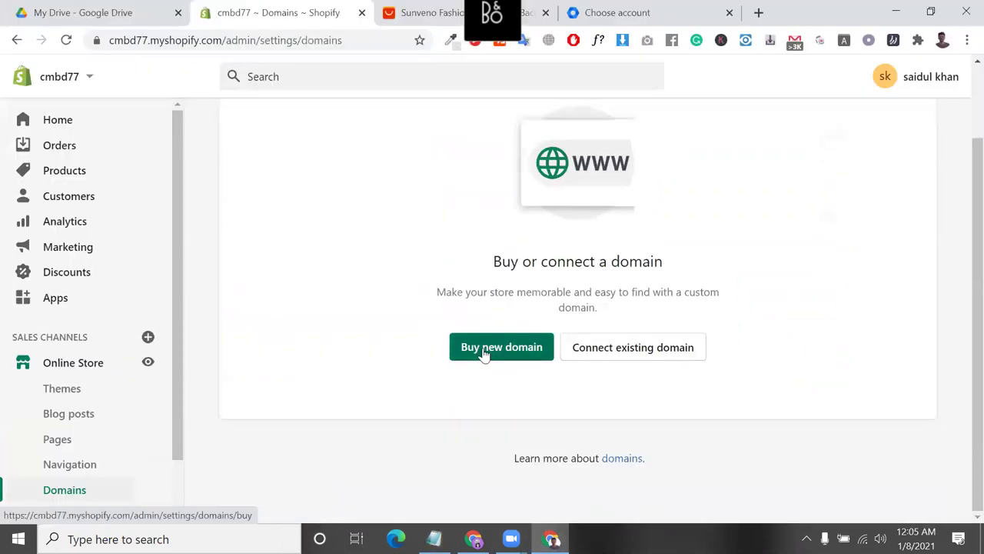
# - Choose to connect an existing domain and submit glamworldit.com as the domain
pyautogui.click(634, 352)
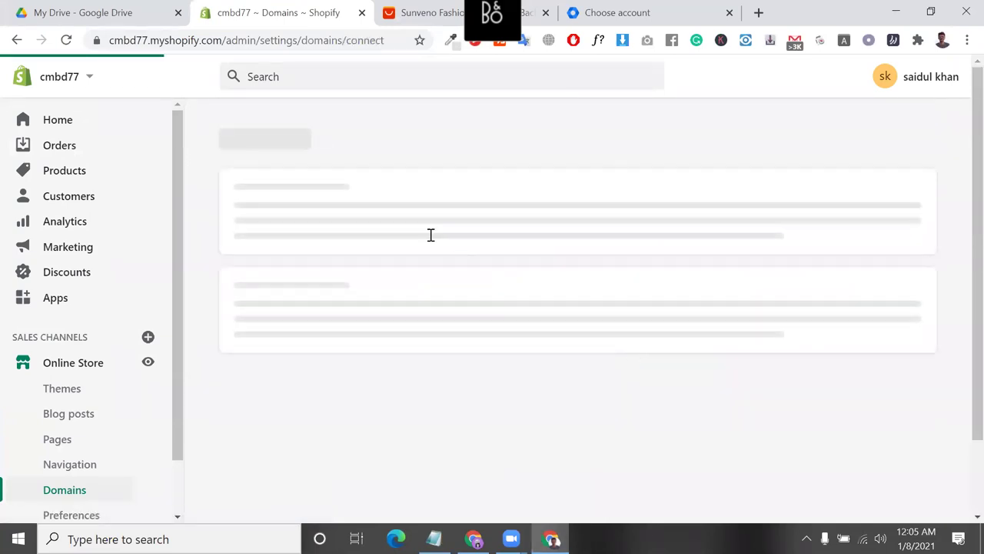
pyautogui.click(448, 216)
pyautogui.click(461, 254)
pyautogui.click(769, 282)
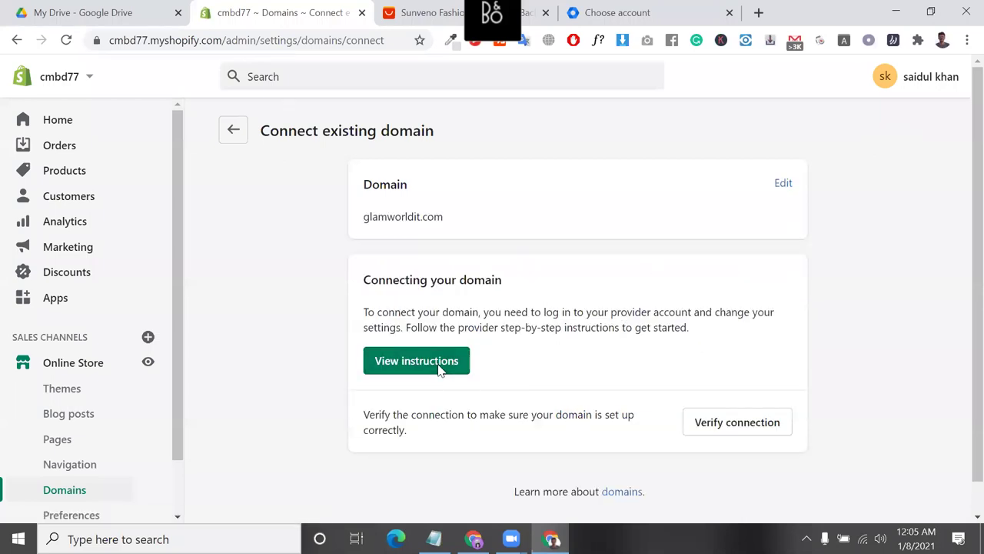
# - Open the Shopify Help Center instructions for connecting a third-party domain and find the desktop steps for adding an existing domain
pyautogui.click(416, 361)
pyautogui.click(264, 8)
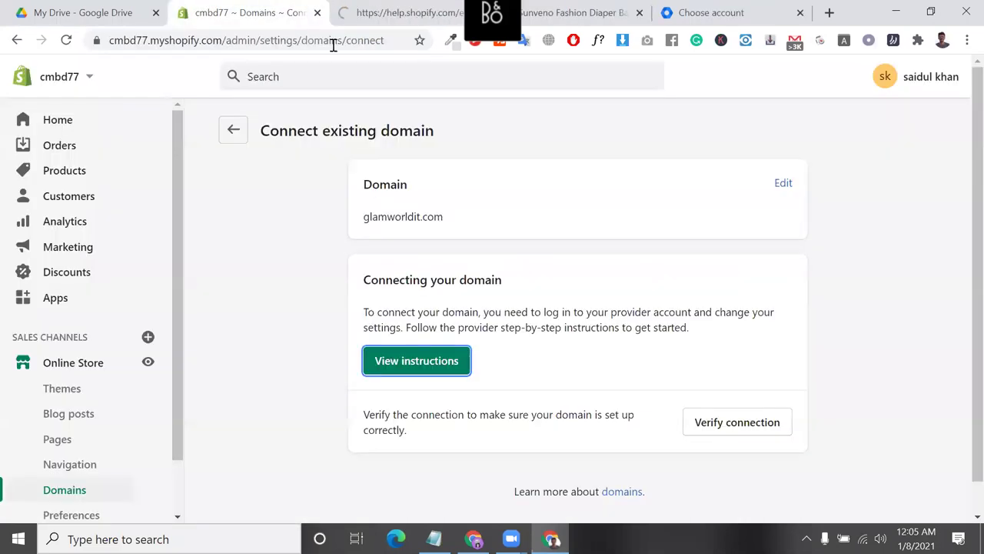
pyautogui.click(406, 14)
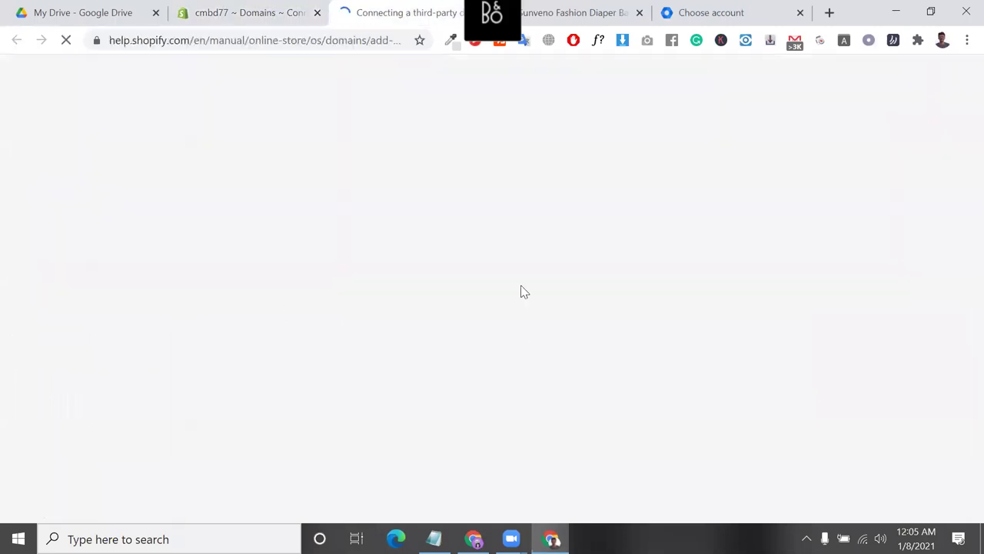
pyautogui.scroll(-4, 450, 293)
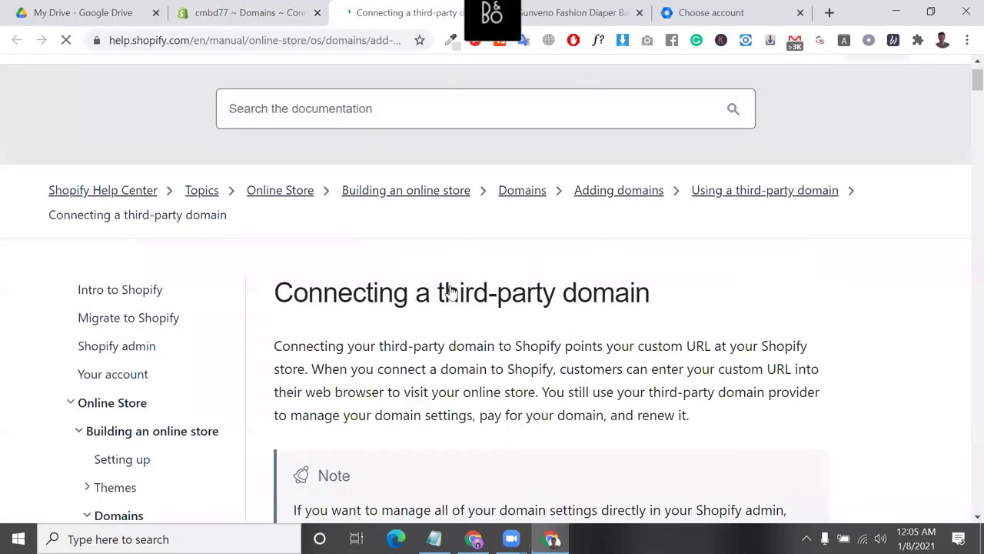
pyautogui.scroll(-8, 452, 292)
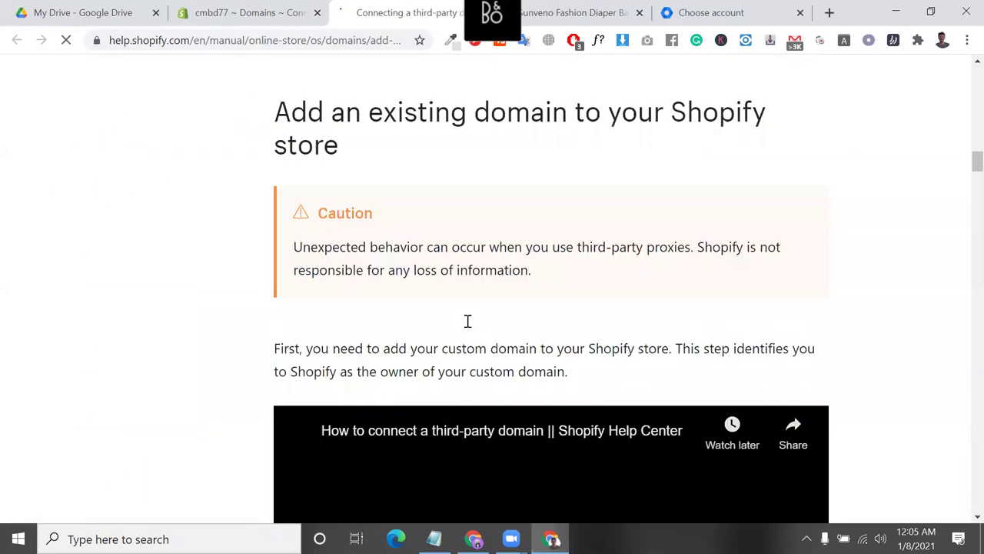
pyautogui.scroll(-10, 466, 323)
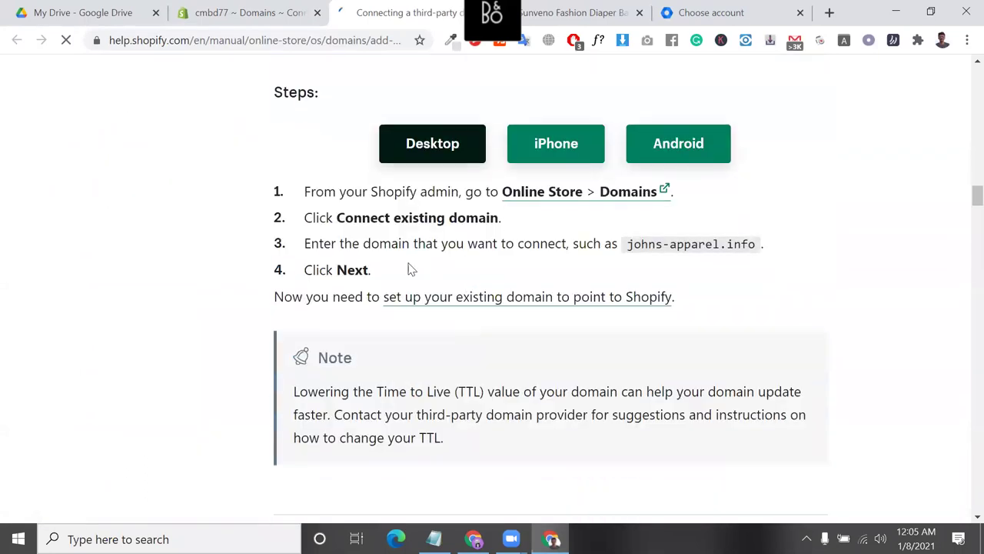
# - Highlight key parts of the help steps for adding an existing domain and for setting one up with GoDaddy, Google Domains or 1&1 IONOS
pyautogui.tripleClick(551, 193)
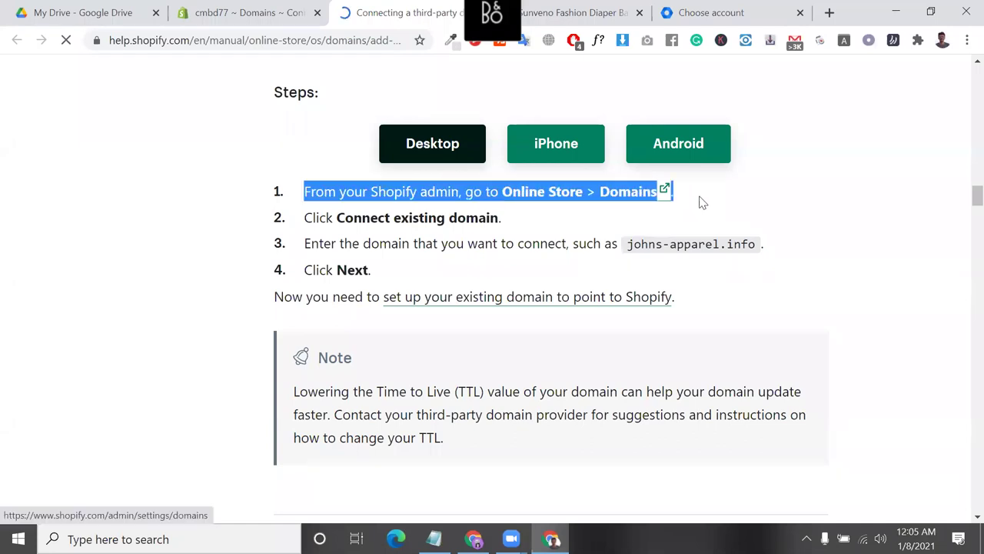
pyautogui.moveTo(356, 218); pyautogui.dragTo(565, 215)
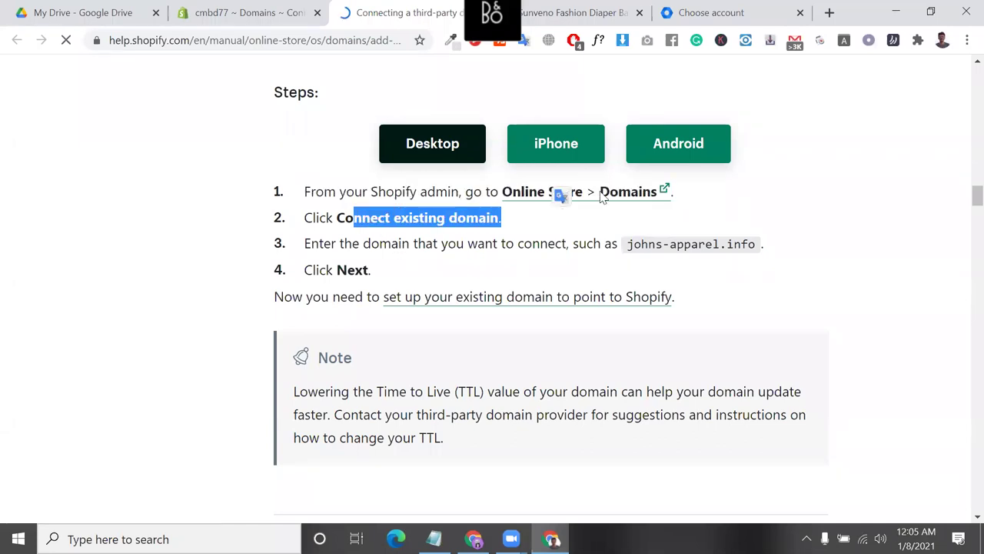
pyautogui.scroll(-1, 615, 184)
pyautogui.moveTo(629, 159); pyautogui.dragTo(725, 160)
pyautogui.scroll(-1, 369, 184)
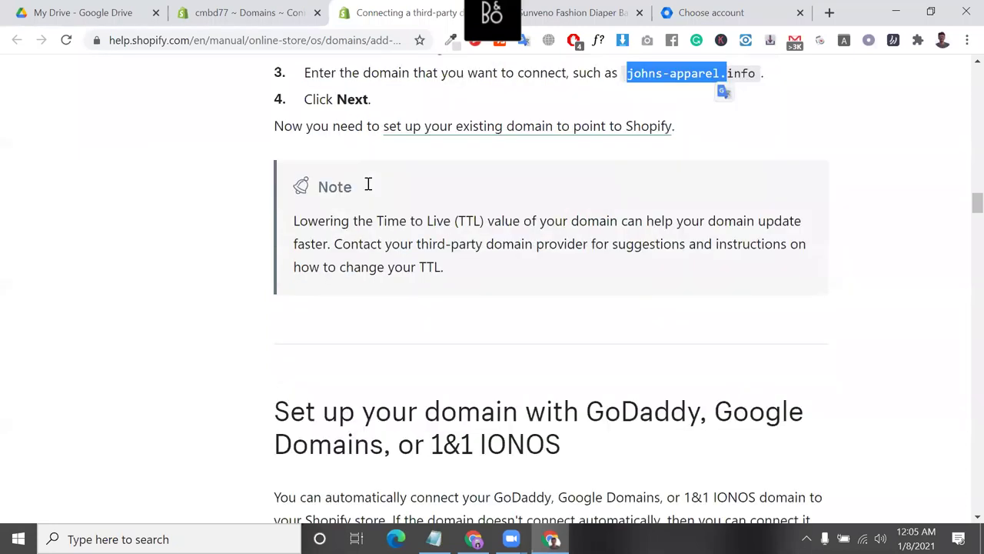
pyautogui.scroll(-7, 368, 185)
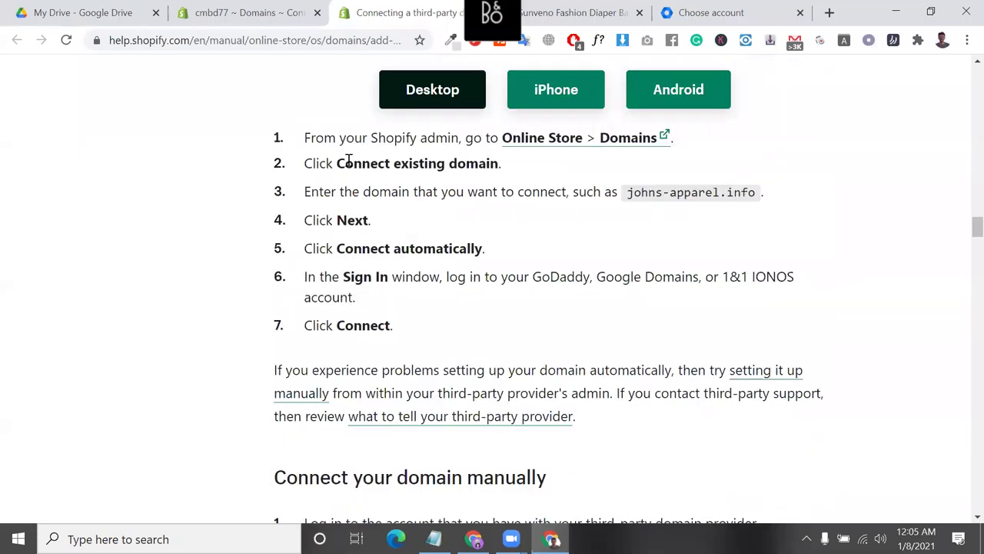
pyautogui.moveTo(344, 163); pyautogui.dragTo(508, 175)
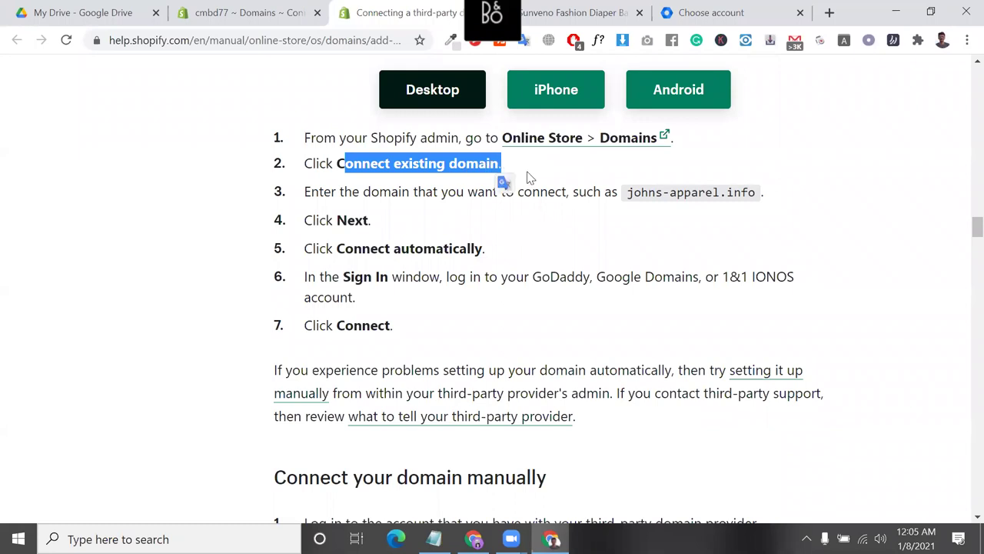
# - Highlight the example domain in the help steps and verify the connection of glamworldit.com in the Shopify admin
pyautogui.moveTo(628, 194); pyautogui.dragTo(762, 205)
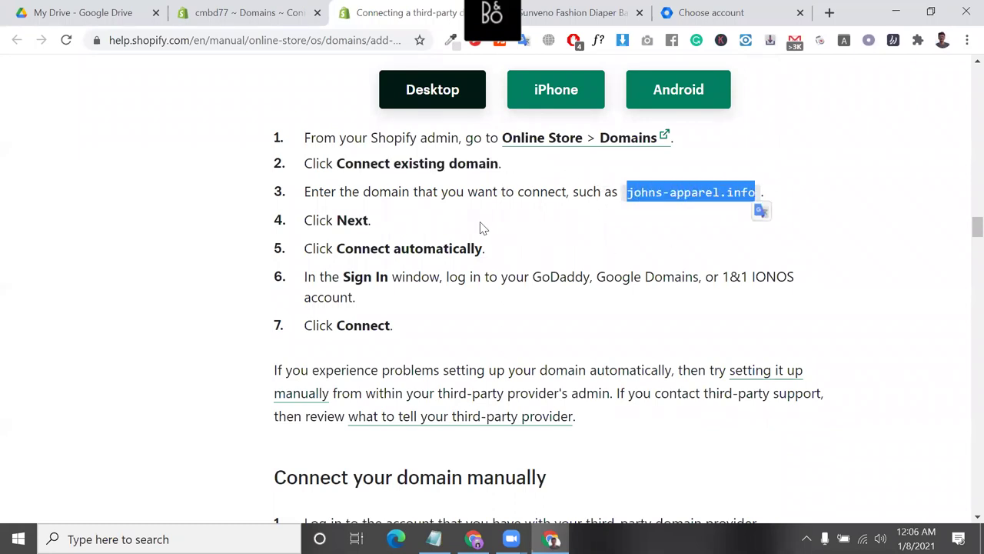
pyautogui.click(286, 11)
pyautogui.scroll(-1, 531, 352)
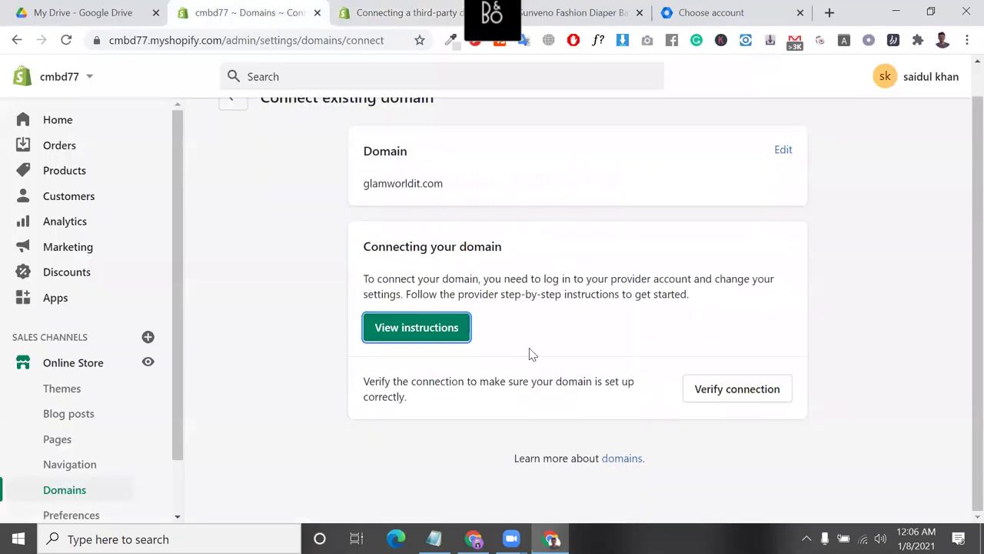
pyautogui.click(737, 390)
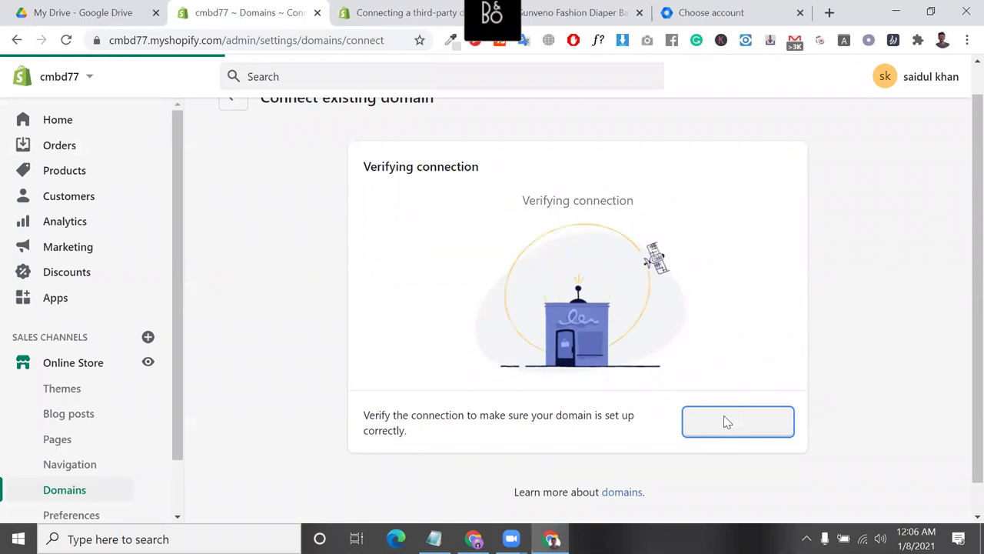
pyautogui.scroll(-1, 358, 183)
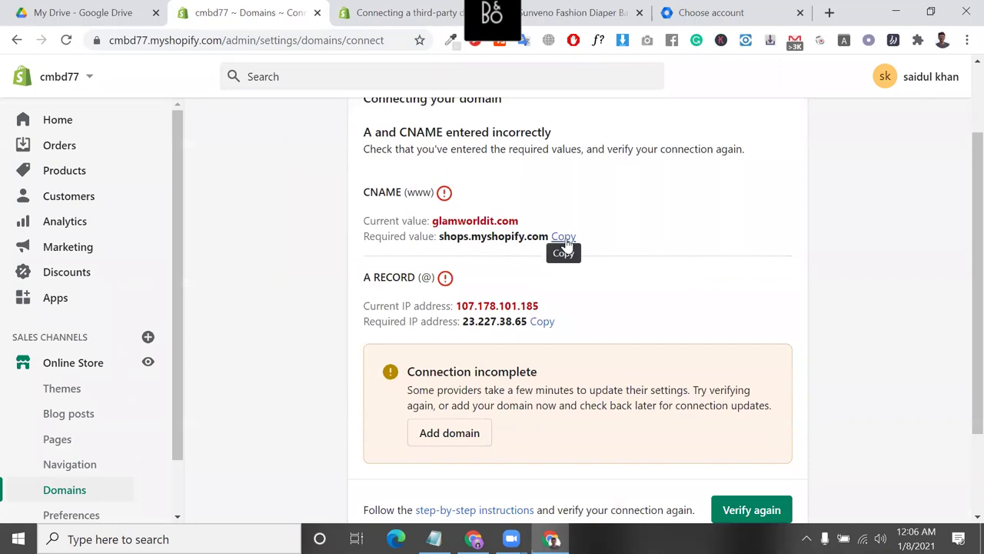
# - Copy the required CNAME value shops.myshopify.com and the required A record IP 23.227.38.65, highlighting the store's myshopify.com address in between
pyautogui.click(565, 238)
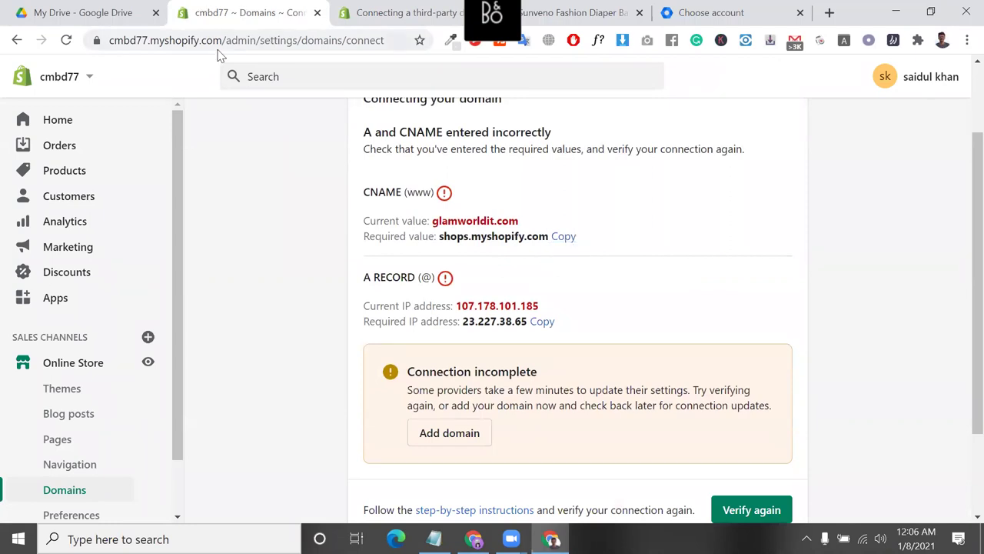
pyautogui.moveTo(223, 43); pyautogui.dragTo(42, 55)
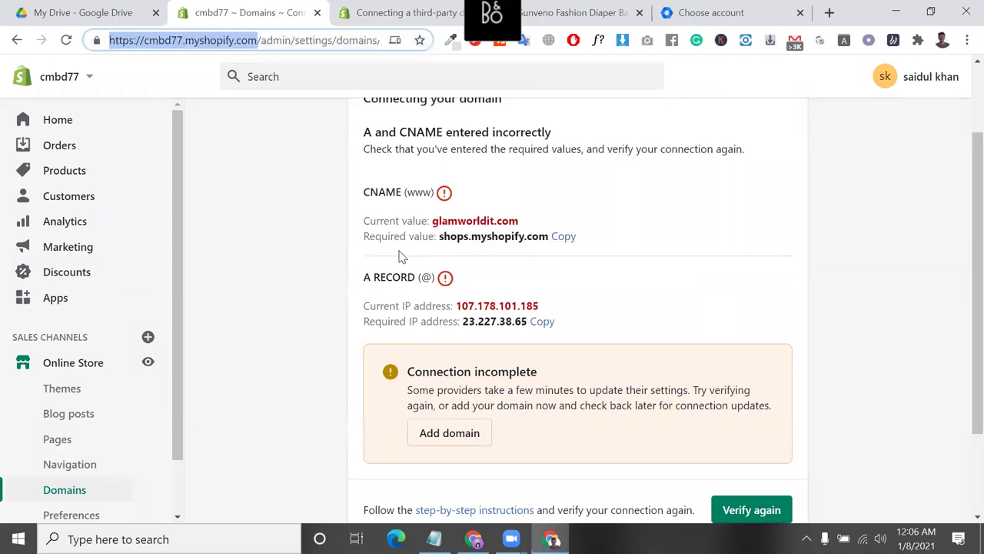
pyautogui.click(543, 323)
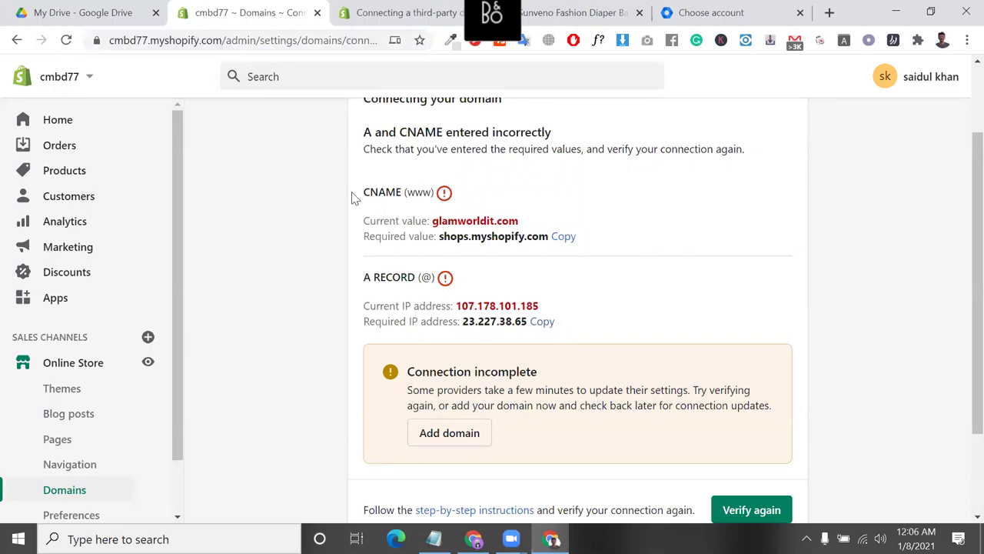
pyautogui.scroll(-2, 501, 429)
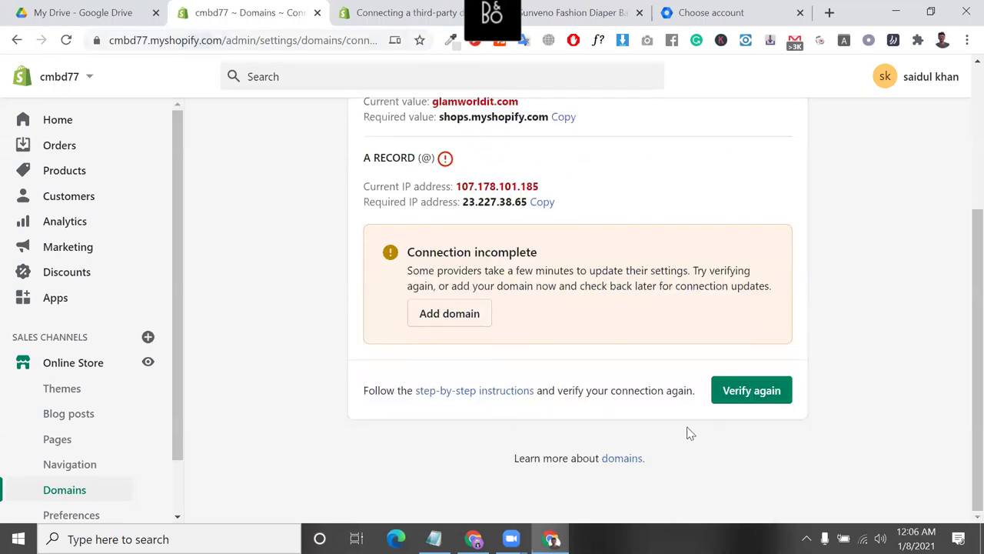
pyautogui.scroll(3, 572, 332)
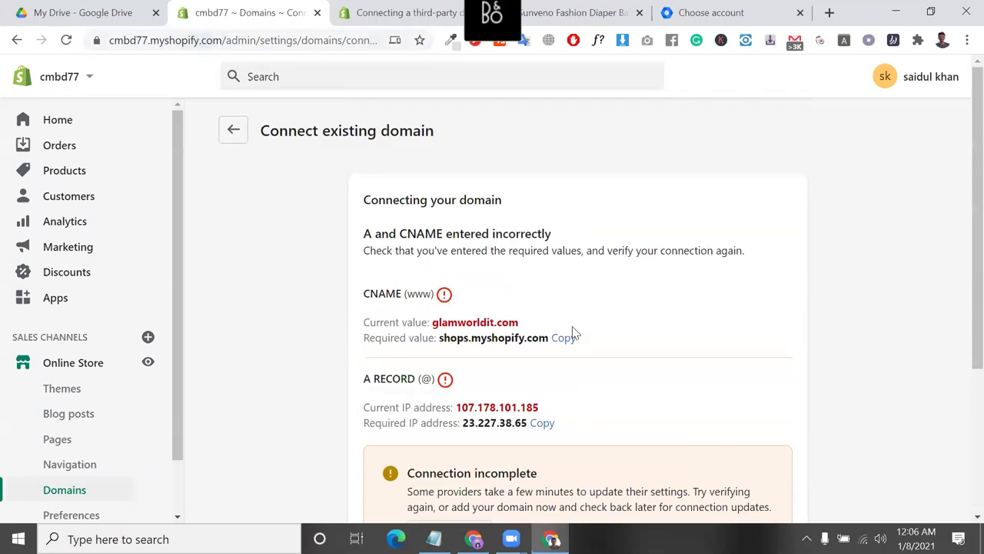
# - Return to the Domains overview, close the help page, and highlight the buy-or-connect heading, its description and the store's web address
pyautogui.click(233, 130)
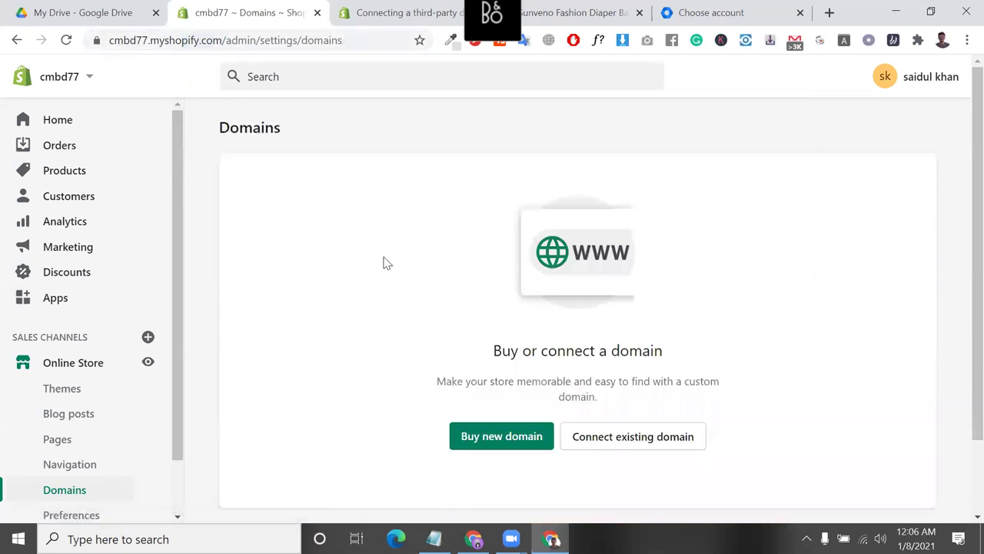
pyautogui.scroll(-2, 384, 261)
pyautogui.scroll(-2, 114, 469)
pyautogui.scroll(2, 108, 385)
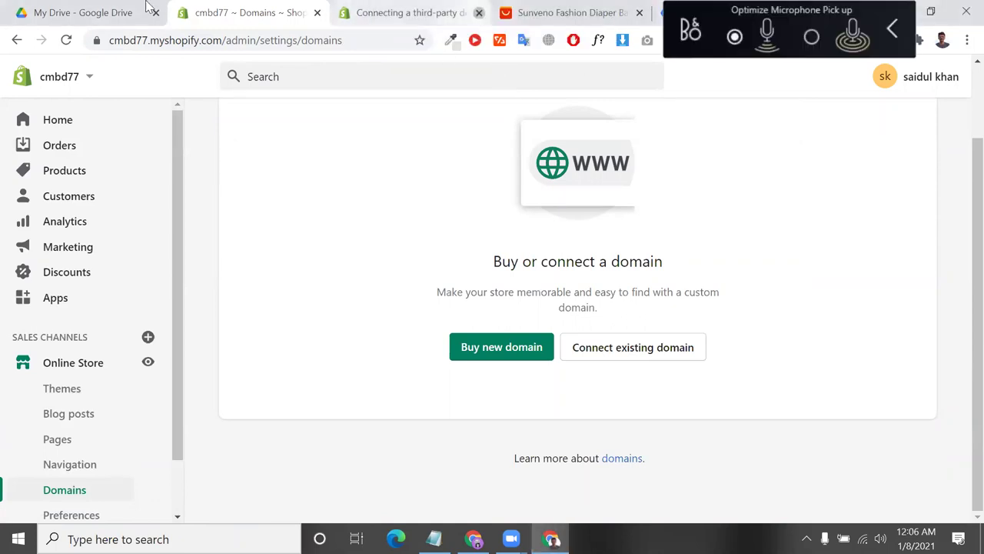
pyautogui.scroll(-2, 40, 462)
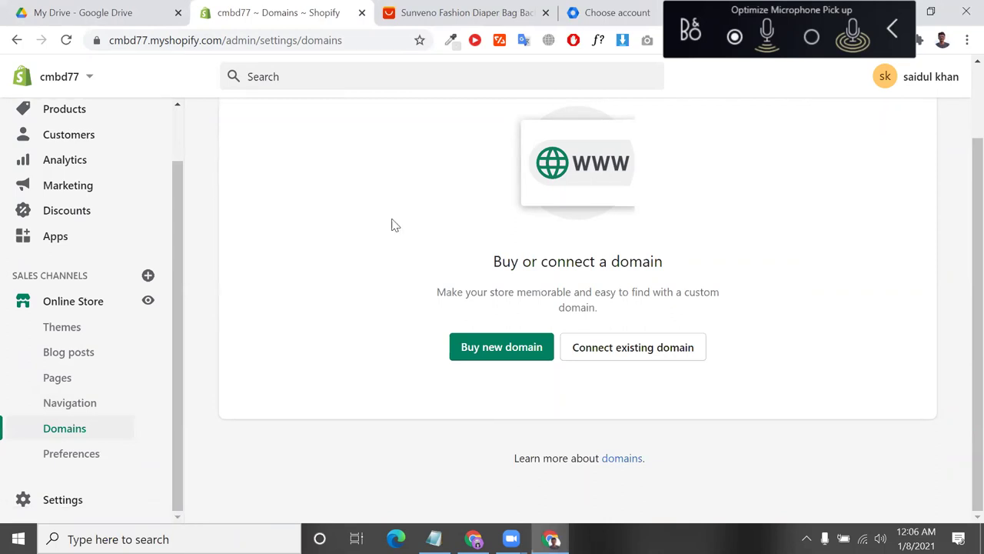
pyautogui.tripleClick(572, 270)
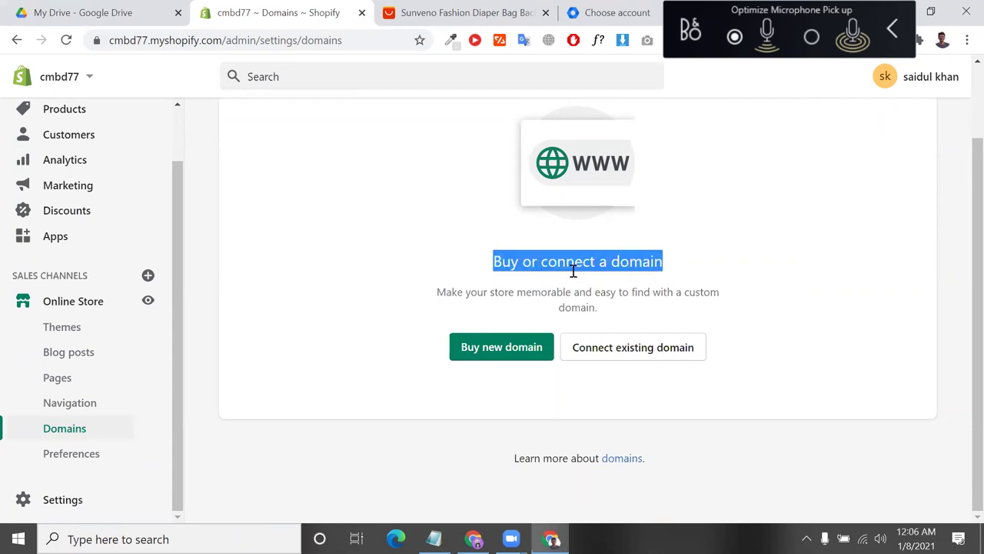
pyautogui.tripleClick(628, 296)
pyautogui.moveTo(224, 45); pyautogui.dragTo(113, 44)
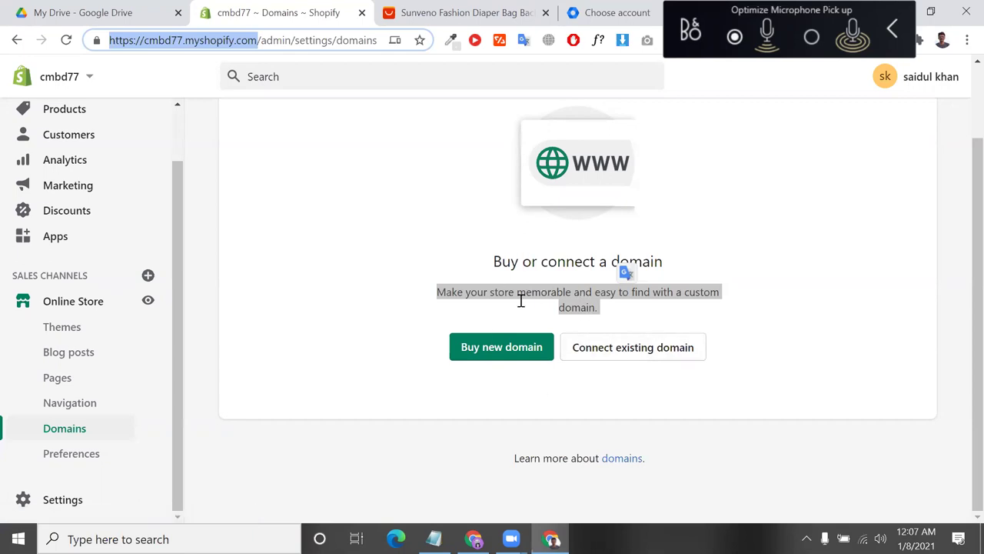
# - Search for "f" as a new domain to buy, review the offered extensions, and return to the Domains overview
pyautogui.click(515, 346)
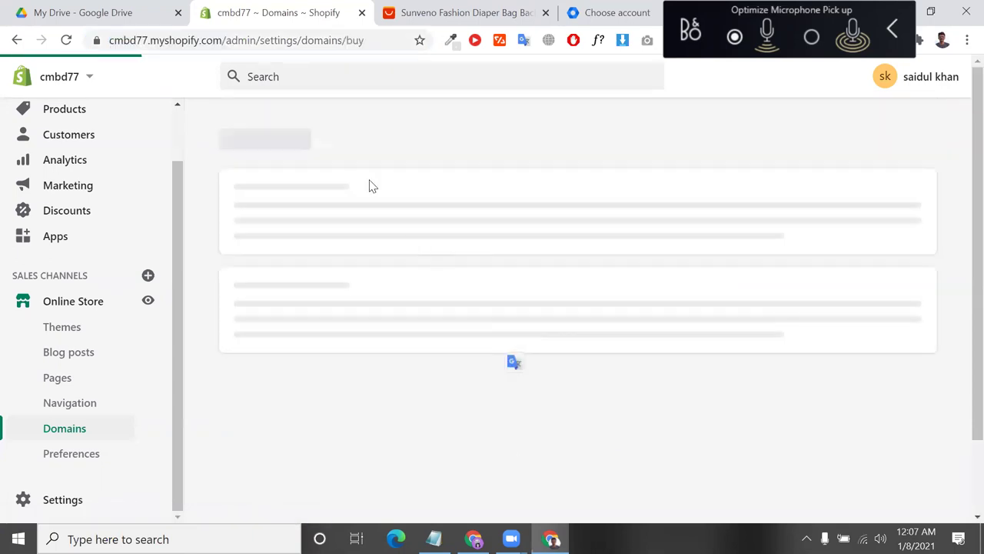
pyautogui.click(479, 223)
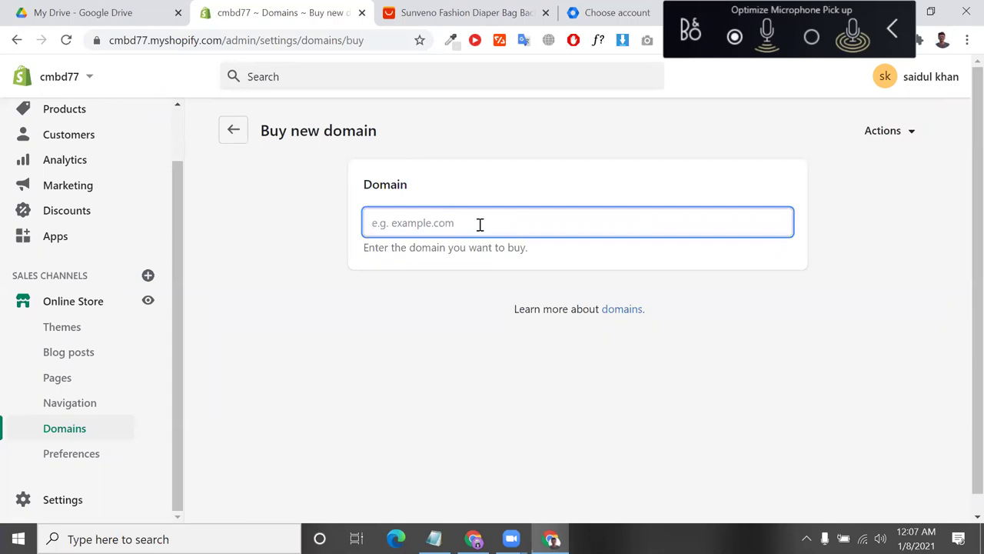
pyautogui.write('f')
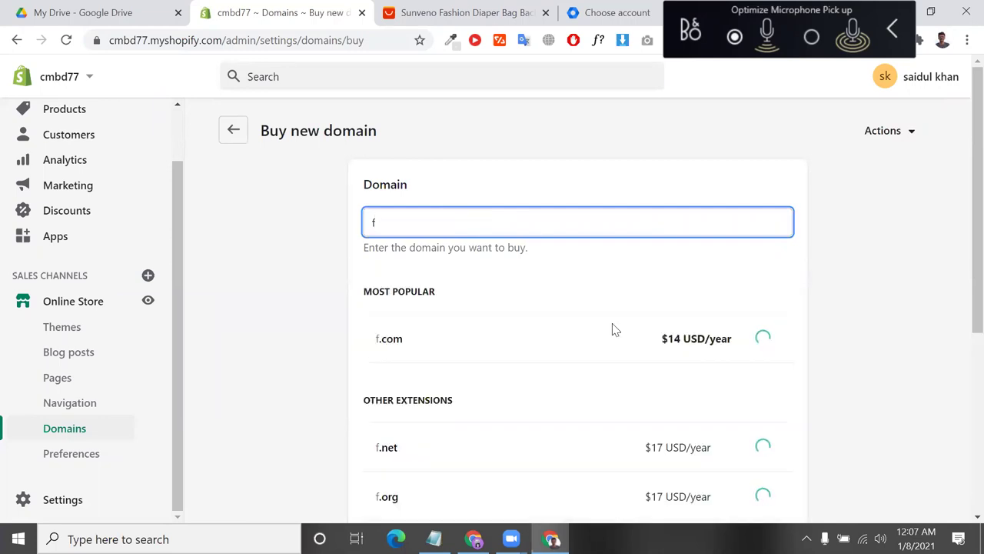
pyautogui.scroll(-4, 325, 292)
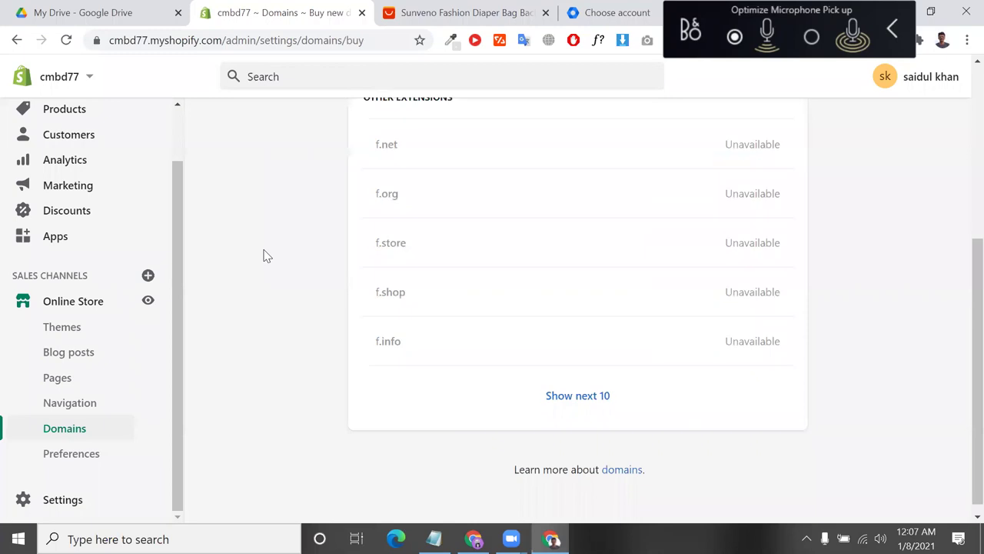
pyautogui.scroll(4, 263, 255)
pyautogui.click(229, 129)
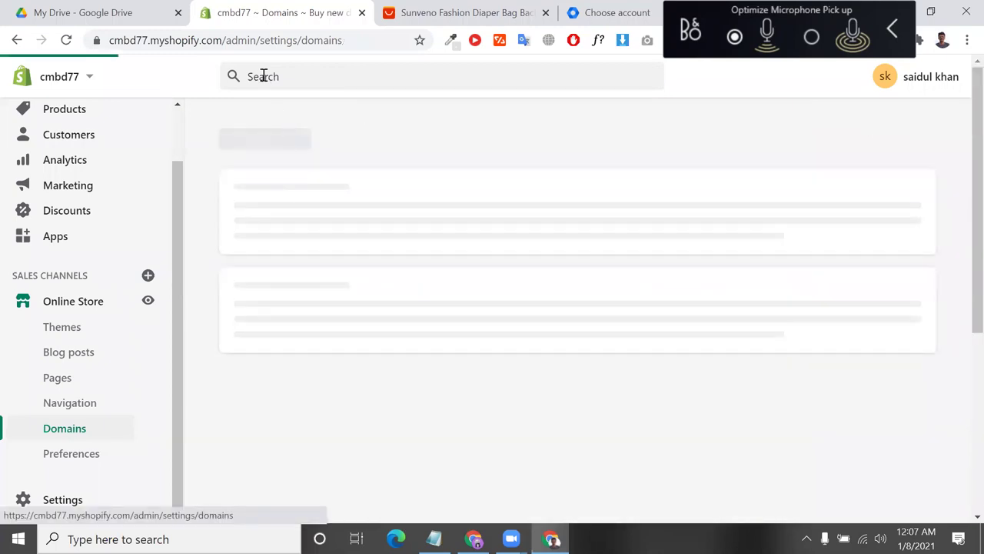
# - In support.txt, move the line "Setup All Required Apps, Pages & Settings" directly below "Google Analytics Integration"
pyautogui.click(433, 539)
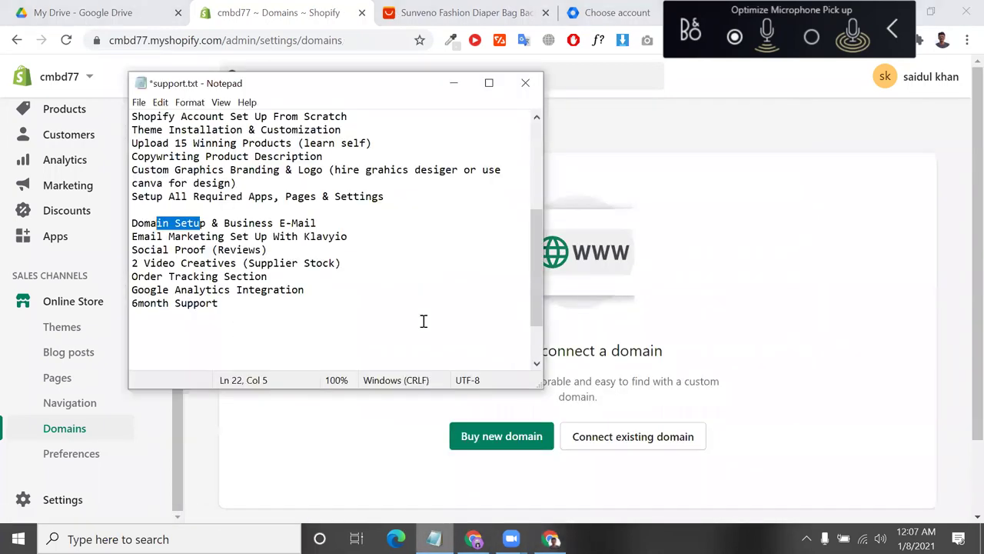
pyautogui.click(334, 223)
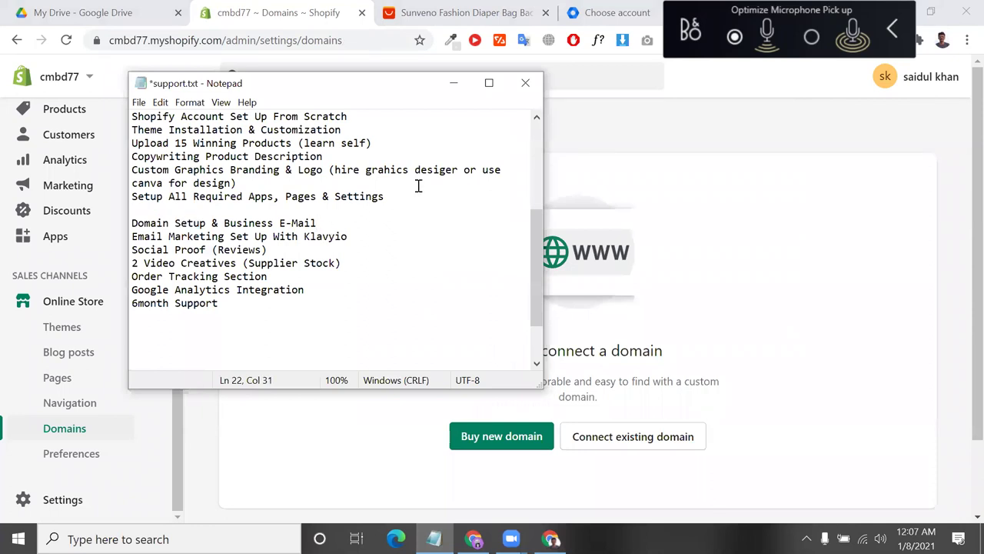
pyautogui.moveTo(246, 210); pyautogui.dragTo(392, 198)
pyautogui.hotkey('ctrl', 'x')
pyautogui.click(319, 289)
pyautogui.press('Return')
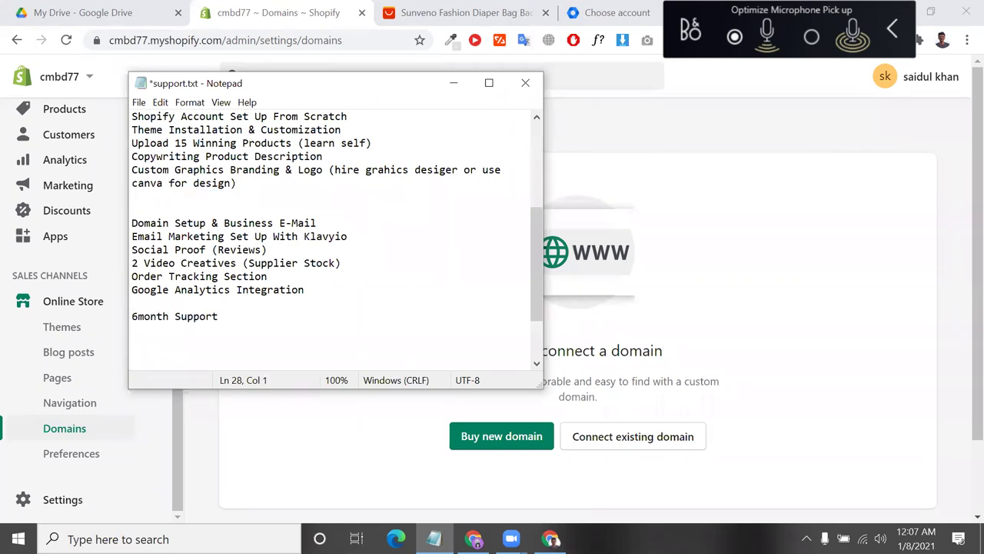
pyautogui.hotkey('ctrl', 'v')
# - Remove the blank lines above "Domain Setup & Business E-Mail" and highlight the "Email Marketing Set Up With Klavyio" line and its tool name
pyautogui.click(132, 223)
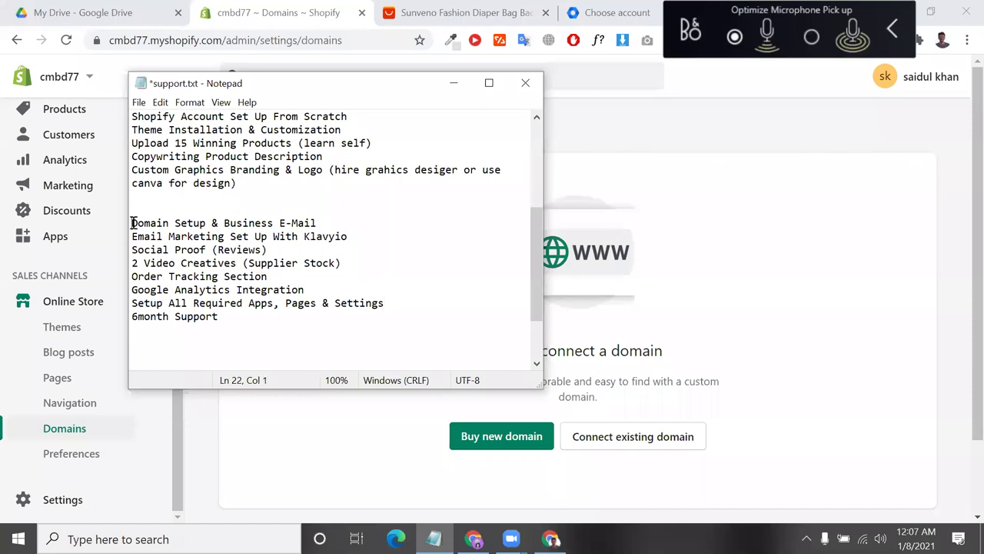
pyautogui.press('BackSpace')
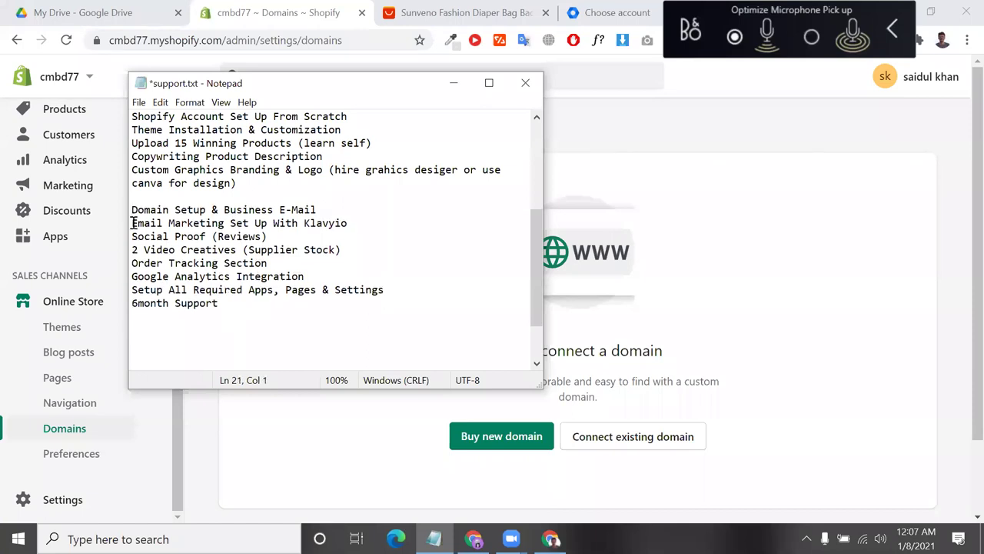
pyautogui.click(356, 209)
pyautogui.moveTo(356, 209); pyautogui.dragTo(117, 213)
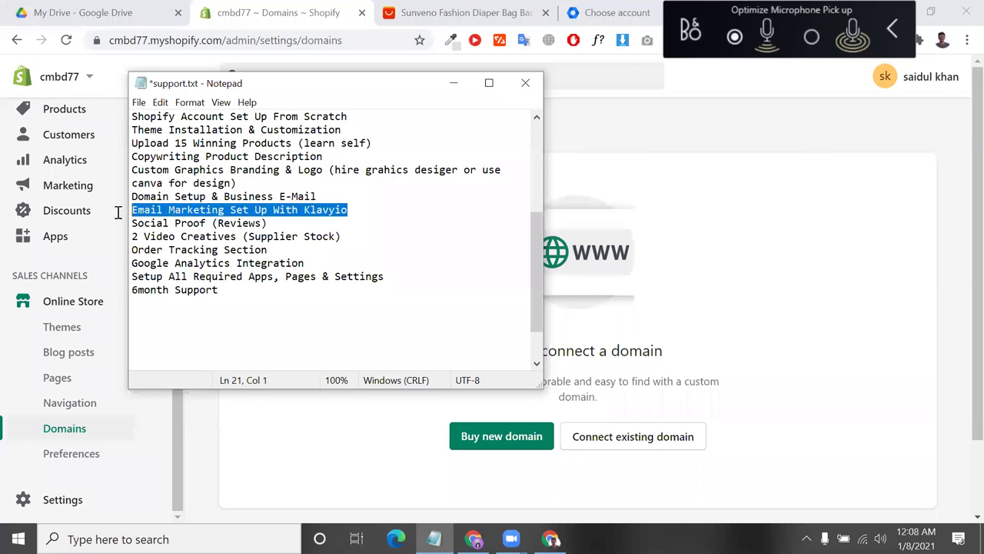
pyautogui.doubleClick(320, 210)
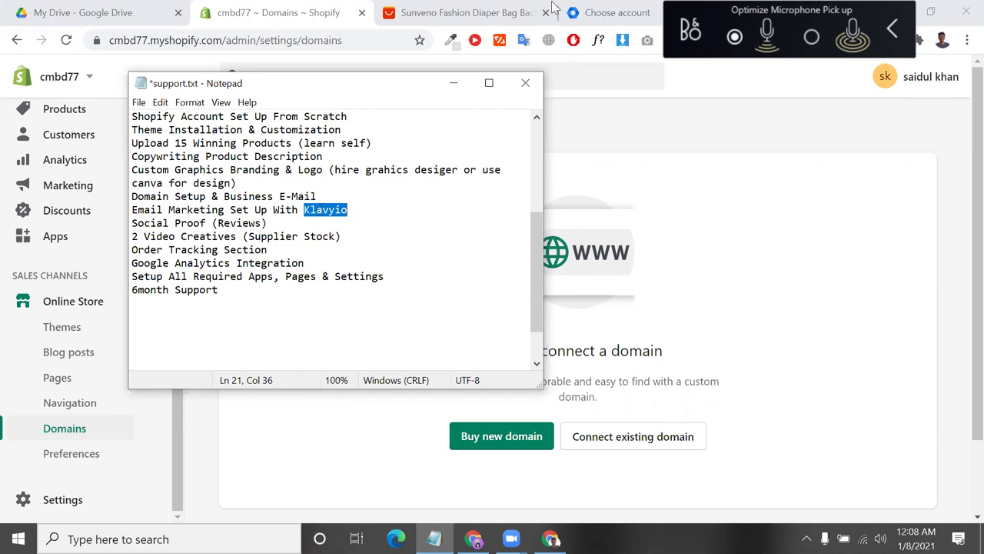
# - Close the diaper bag product and account chooser pages, open an empty browser tab, and return to the Shopify Domains page
pyautogui.click(546, 13)
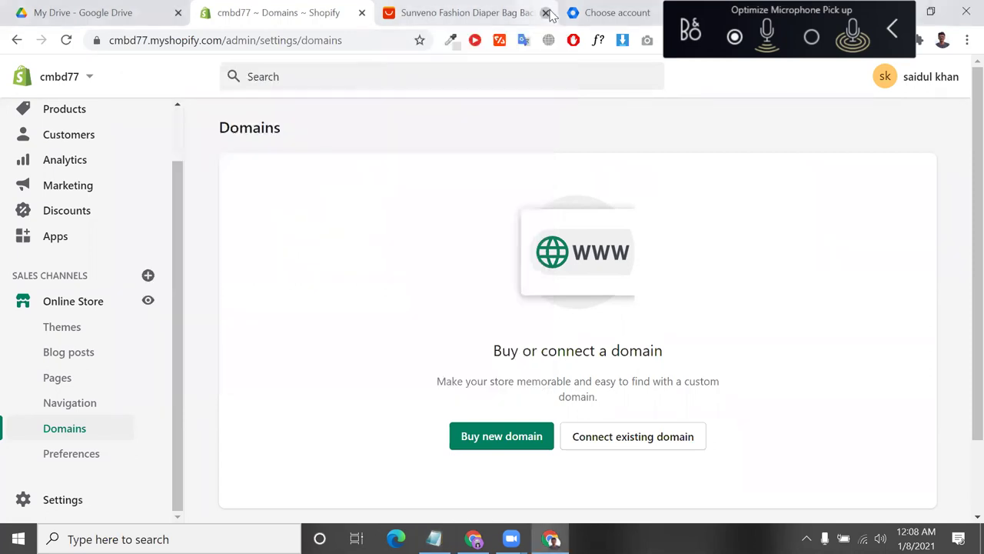
pyautogui.click(546, 13)
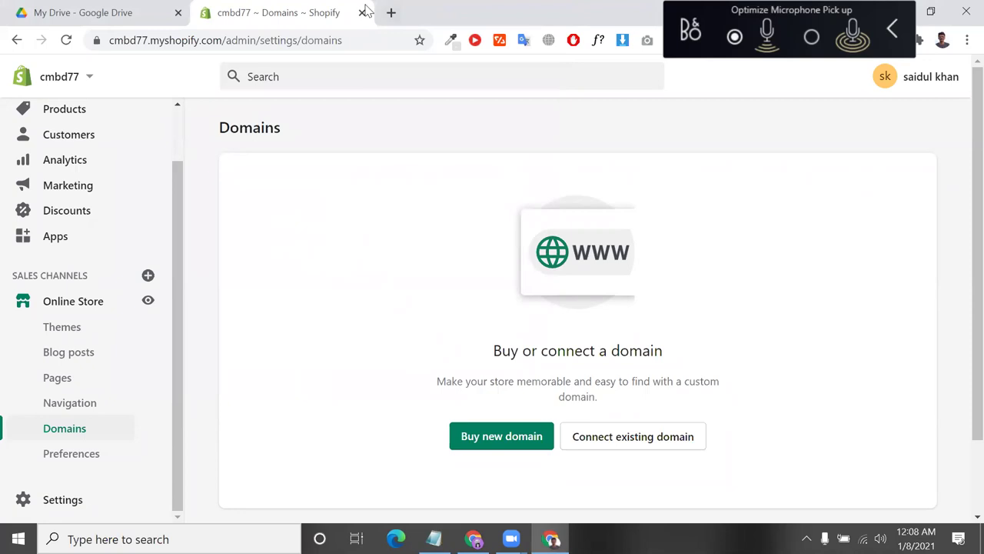
pyautogui.click(391, 13)
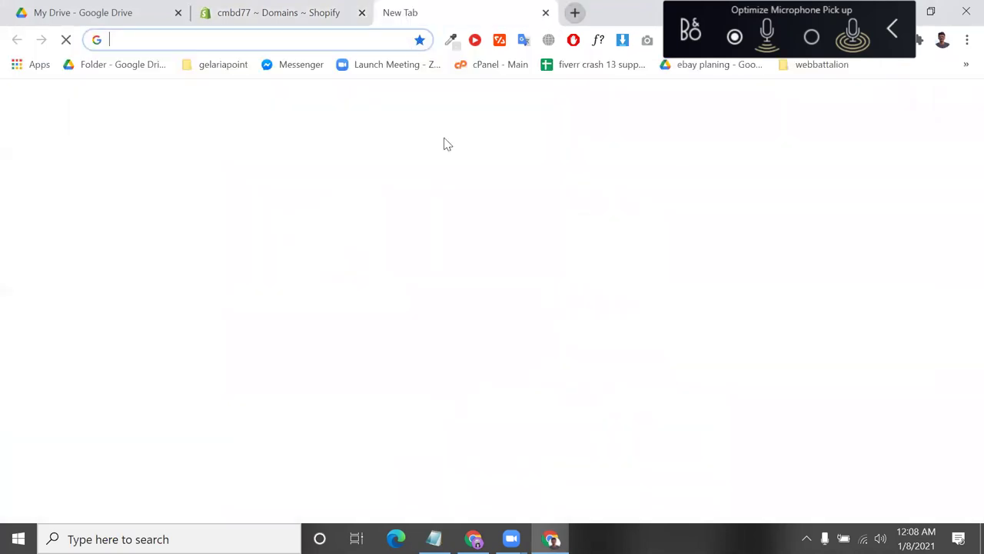
pyautogui.click(329, 9)
# - Switch to support.txt and copy the tool name "Klavyio" from the email marketing line
pyautogui.click(435, 538)
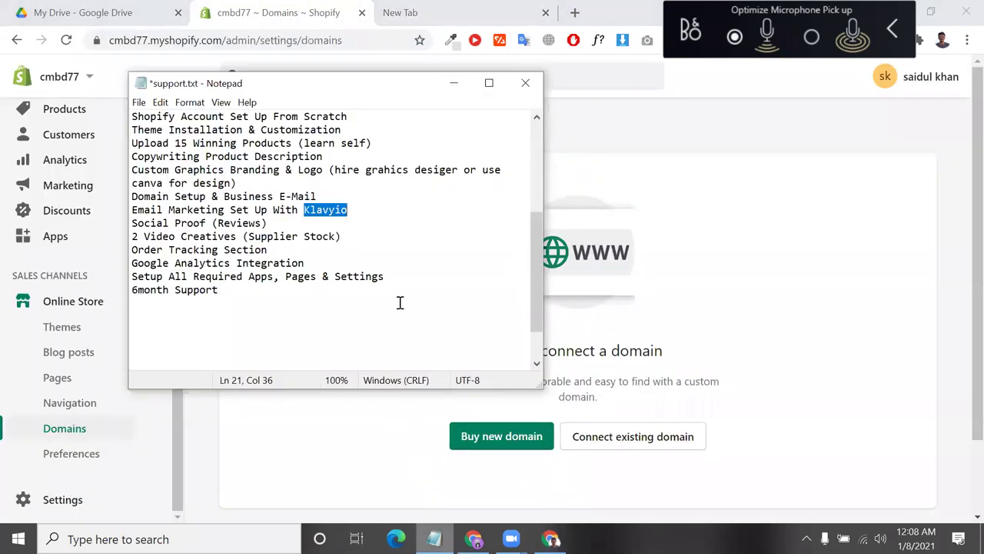
pyautogui.moveTo(364, 211)
pyautogui.mouseDown()
pyautogui.moveTo(302, 208)
pyautogui.moveTo(351, 211)
pyautogui.mouseUp()
pyautogui.doubleClick(303, 209)
pyautogui.click(341, 206)
pyautogui.click(304, 209)
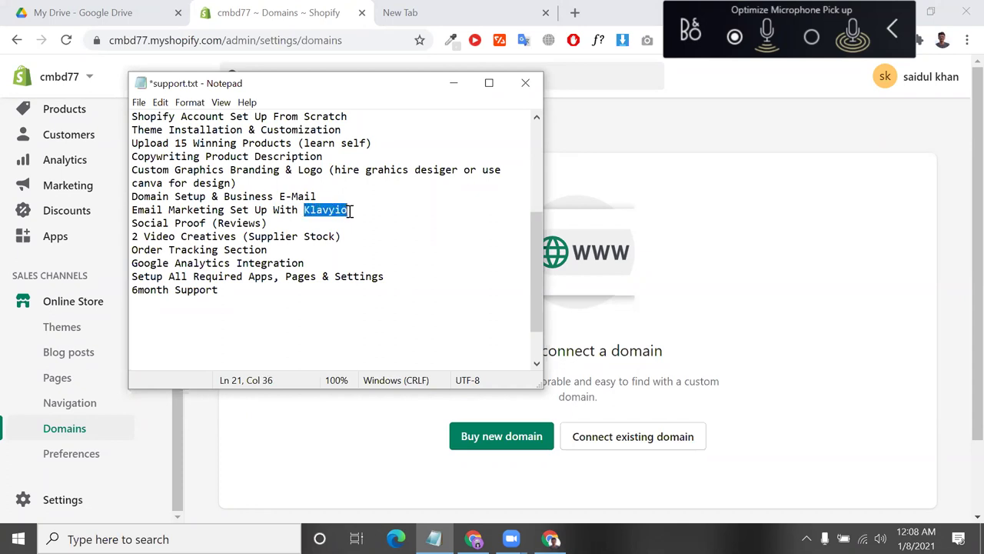
pyautogui.click(349, 211)
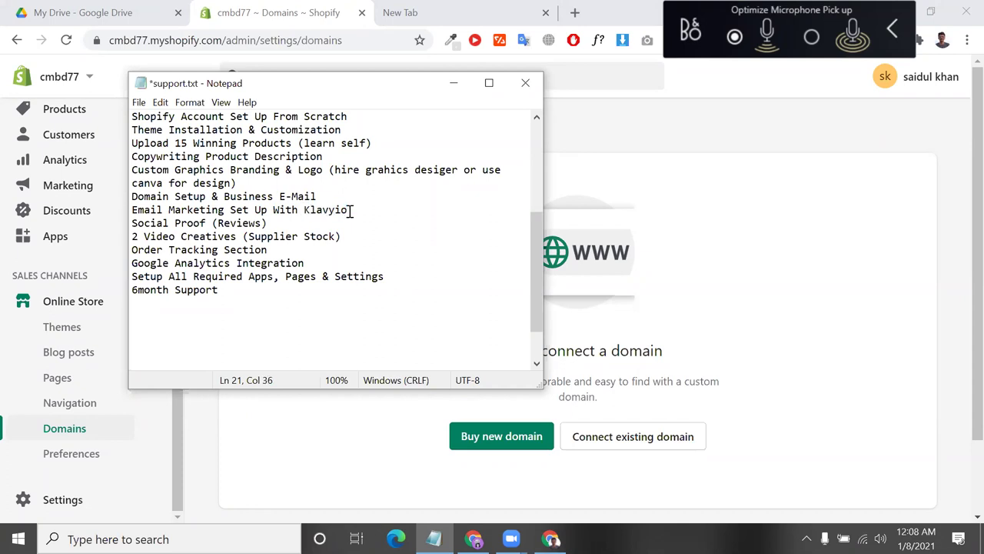
pyautogui.moveTo(349, 211); pyautogui.dragTo(307, 214)
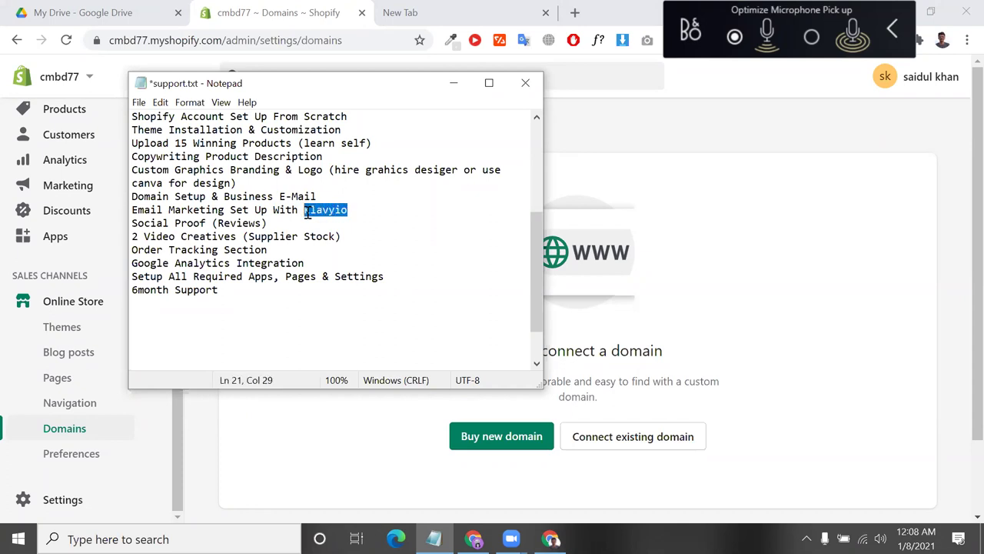
pyautogui.rightClick(309, 211)
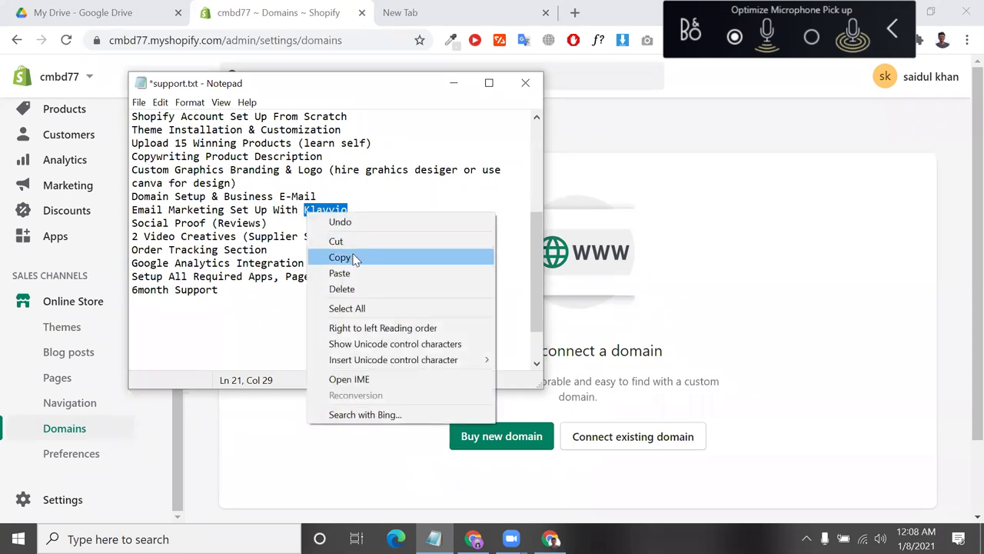
pyautogui.click(354, 255)
pyautogui.rightClick(328, 211)
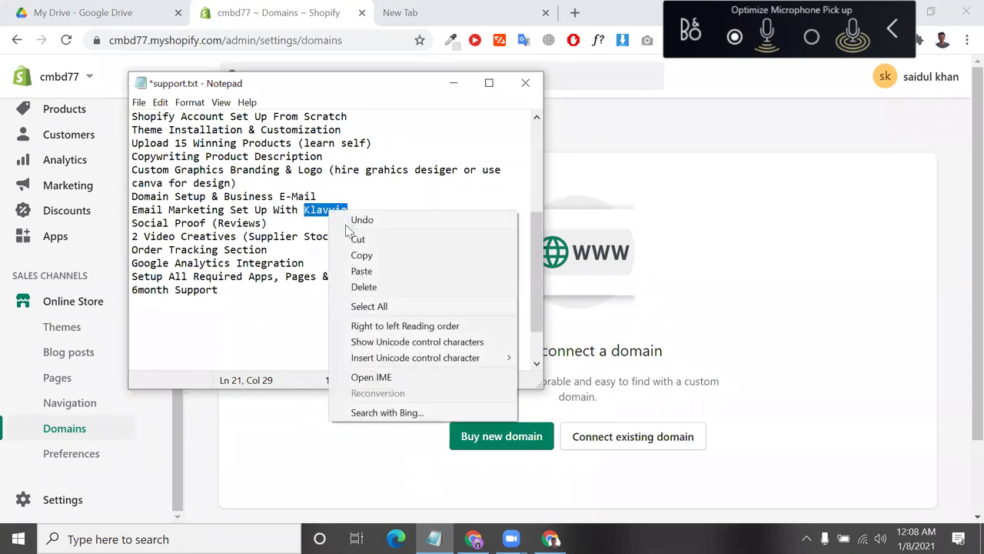
pyautogui.click(376, 257)
# - Highlight the word "Klavyio" again in the "Email Marketing Set Up With Klavyio" line while reading it
pyautogui.click(331, 209)
pyautogui.moveTo(350, 209); pyautogui.dragTo(304, 210)
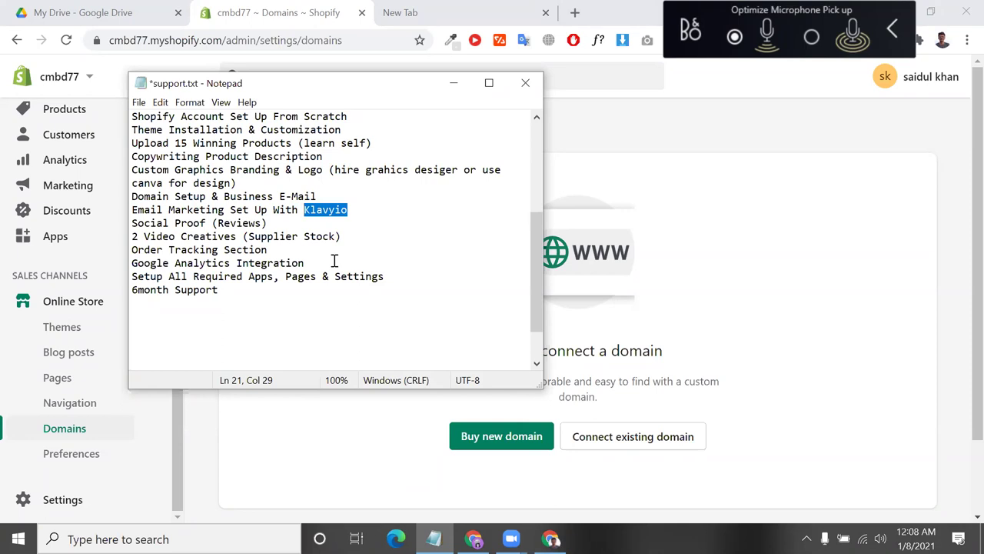
pyautogui.doubleClick(320, 209)
pyautogui.doubleClick(320, 210)
pyautogui.moveTo(347, 210); pyautogui.dragTo(299, 212)
pyautogui.click(300, 210)
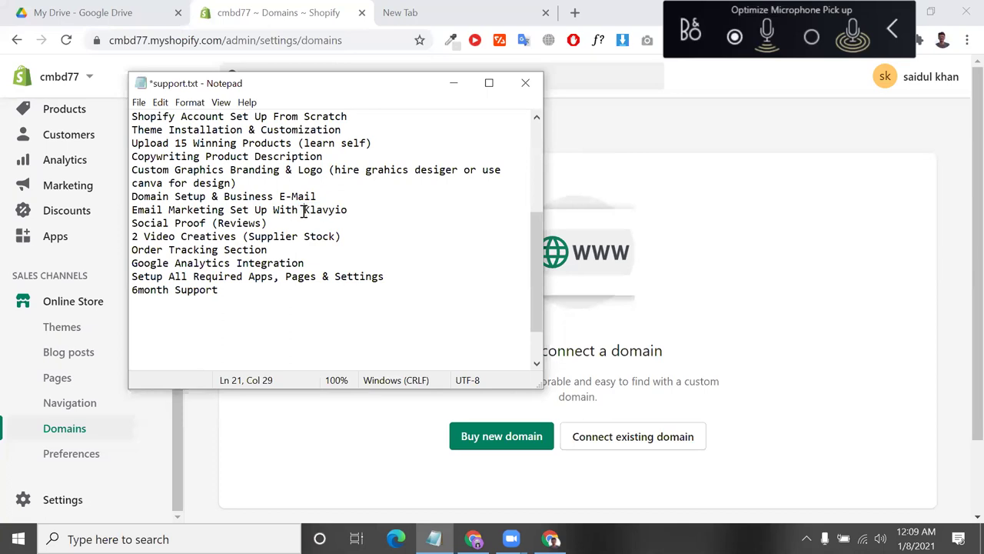
pyautogui.moveTo(303, 211); pyautogui.dragTo(351, 209)
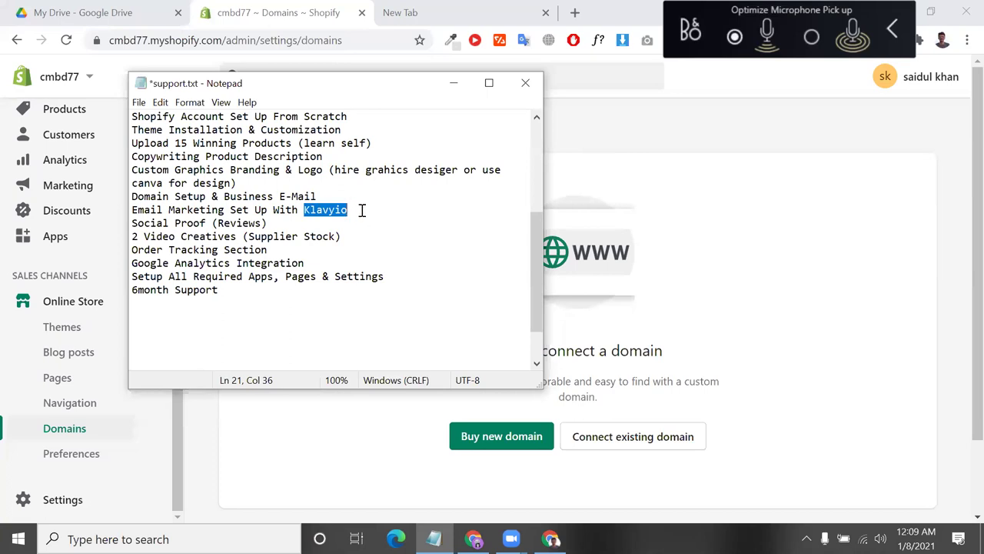
pyautogui.click(358, 210)
pyautogui.moveTo(336, 211); pyautogui.dragTo(305, 212)
# - Highlight "Social Proof" and "Reviews", and finally the whole "Social Proof (Reviews)" line
pyautogui.moveTo(205, 223); pyautogui.dragTo(133, 223)
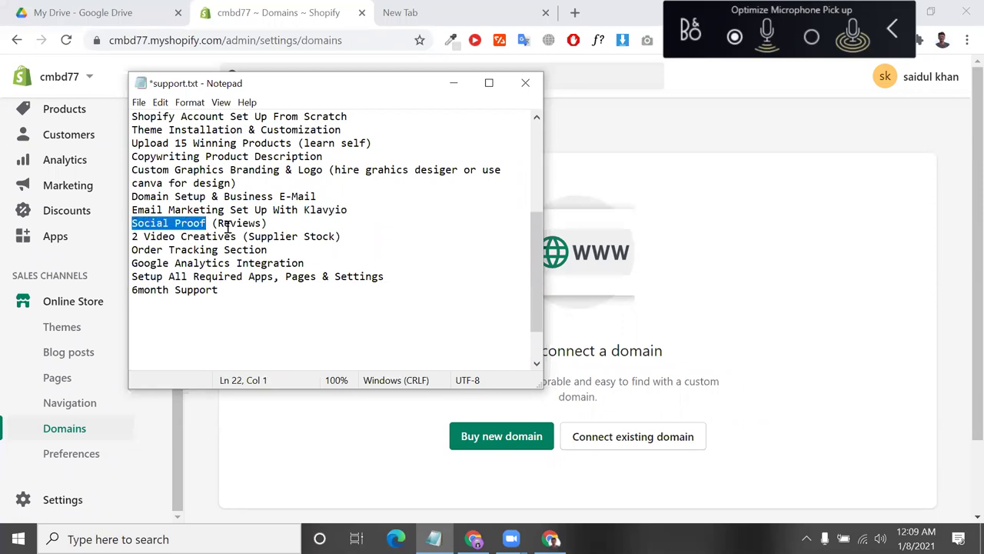
pyautogui.moveTo(218, 223)
pyautogui.mouseDown()
pyautogui.moveTo(264, 223)
pyautogui.moveTo(217, 223)
pyautogui.mouseUp()
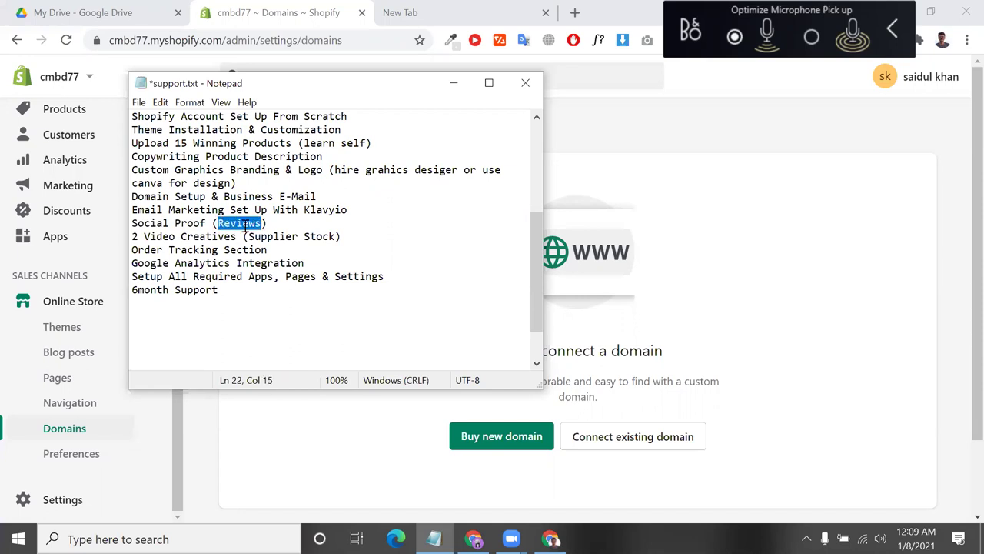
pyautogui.moveTo(279, 223); pyautogui.dragTo(133, 224)
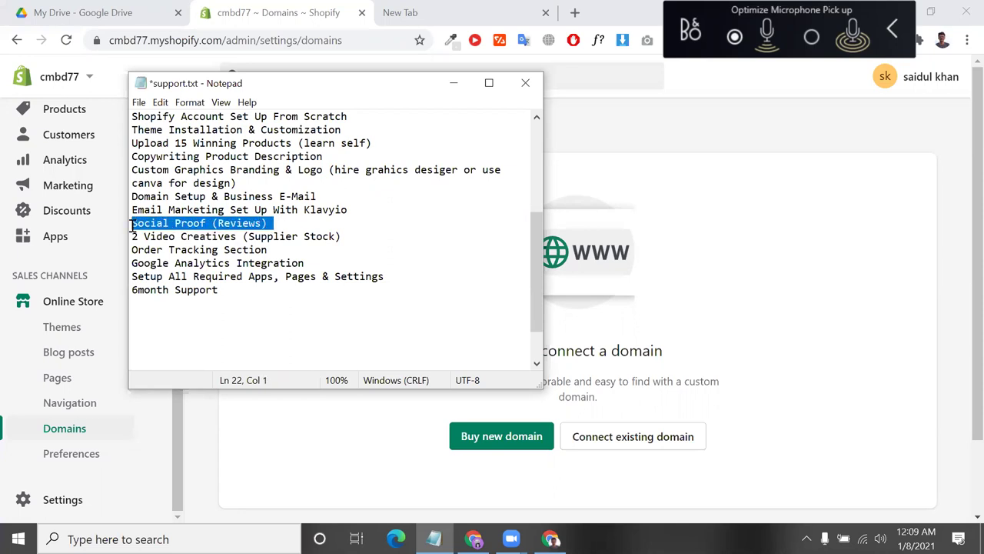
# - Highlight "Video" and "(Supplier Stock)" in the "2 Video Creatives (Supplier Stock)" line
pyautogui.click(366, 238)
pyautogui.moveTo(328, 236); pyautogui.dragTo(152, 237)
pyautogui.doubleClick(152, 236)
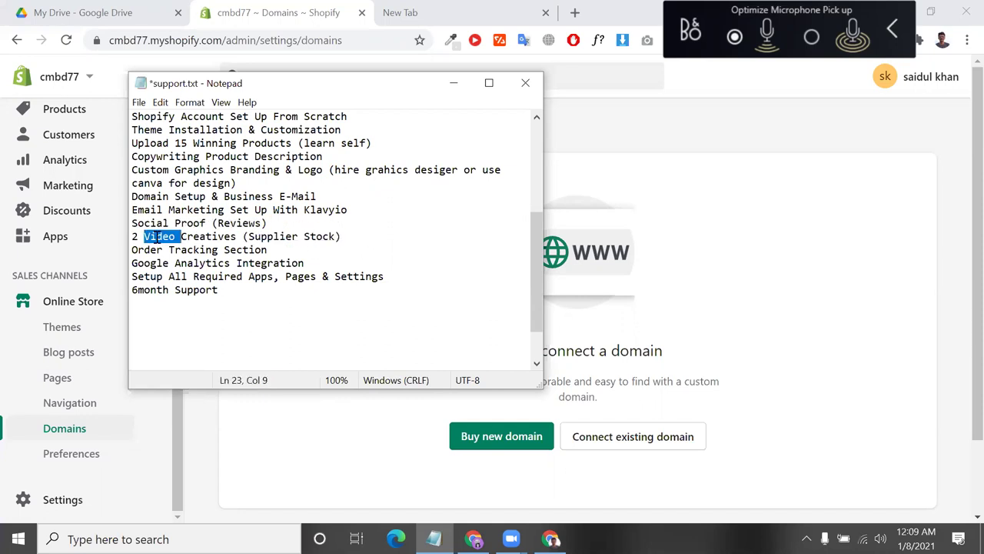
pyautogui.moveTo(243, 237)
pyautogui.mouseDown()
pyautogui.moveTo(362, 245)
pyautogui.moveTo(240, 238)
pyautogui.mouseUp()
pyautogui.click(348, 239)
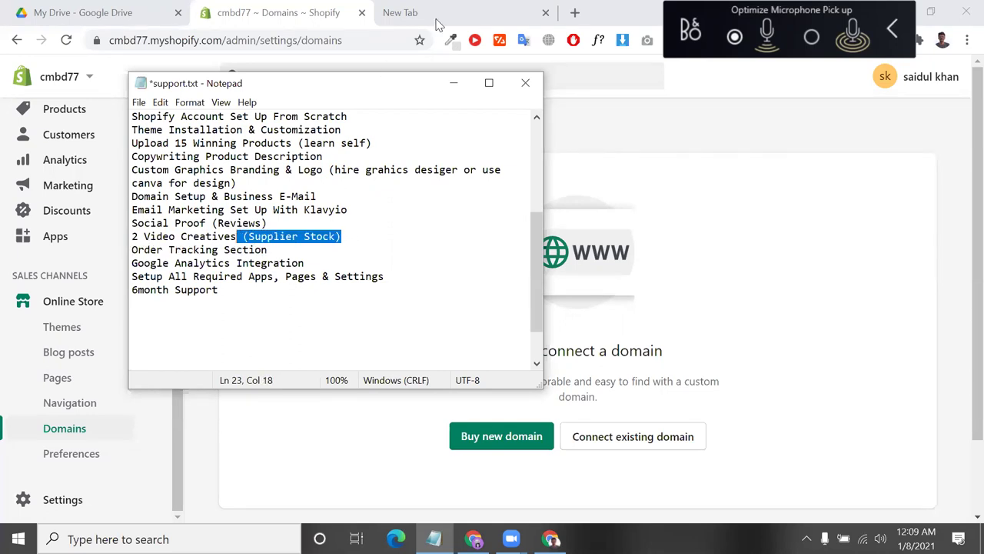
# - Reopen the AliExpress Sunveno diaper bag page, highlight its lower price, and glance at the Shopify Domains page before returning
pyautogui.click(436, 16)
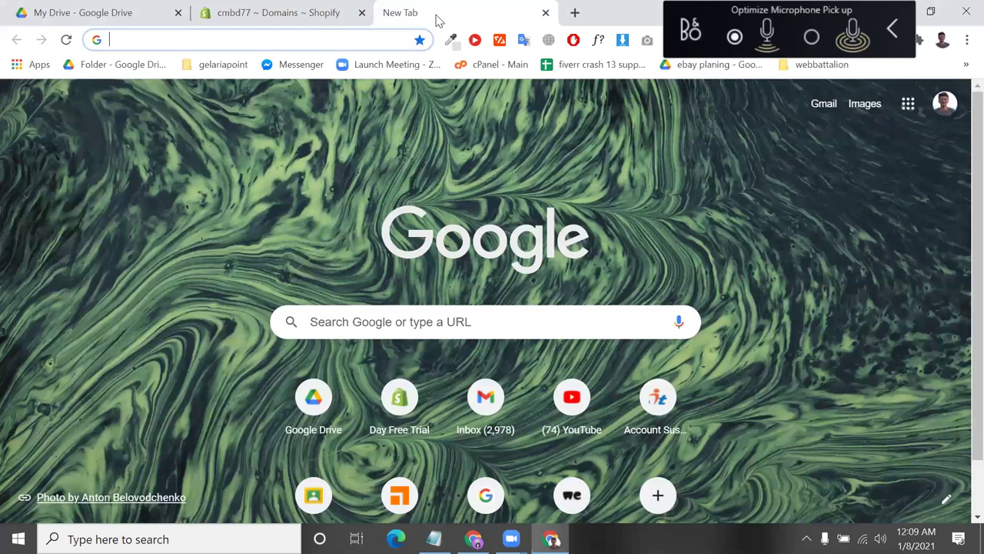
pyautogui.hotkey('ctrl', 'v')
pyautogui.press('Return')
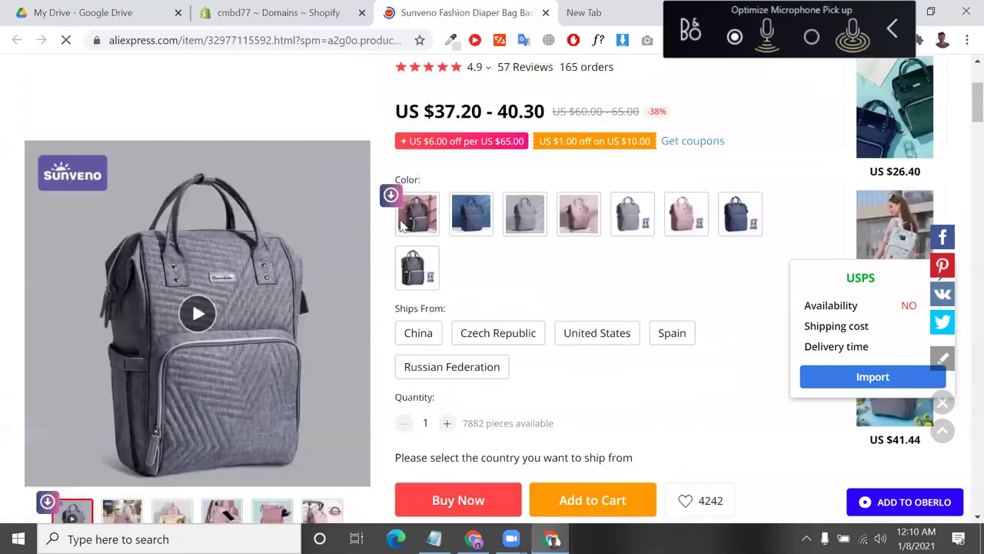
pyautogui.tripleClick(475, 110)
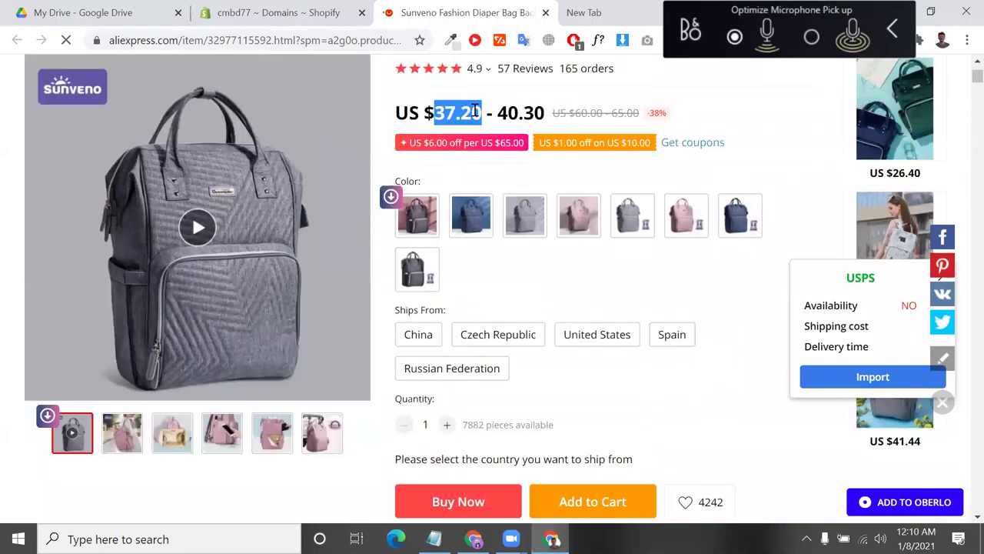
pyautogui.doubleClick(475, 110)
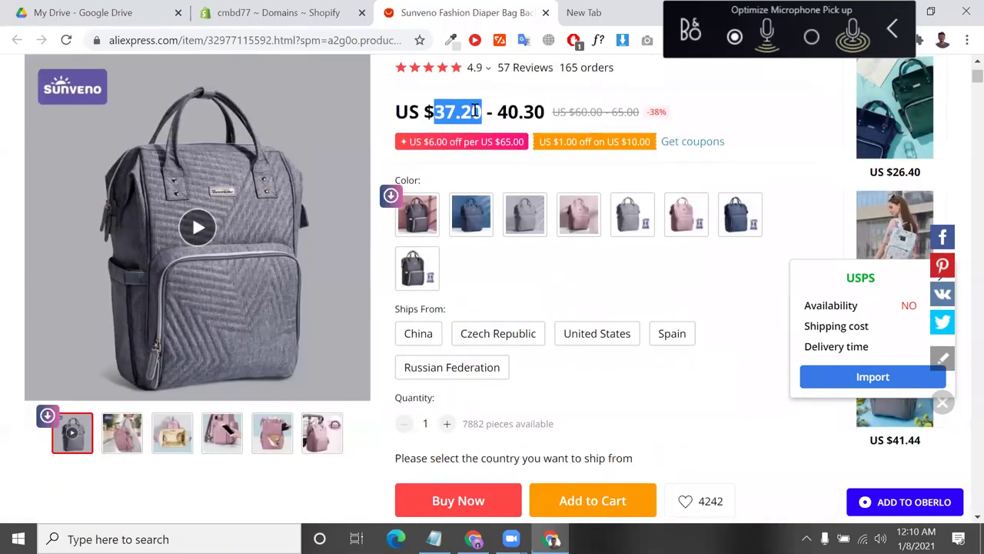
pyautogui.click(315, 14)
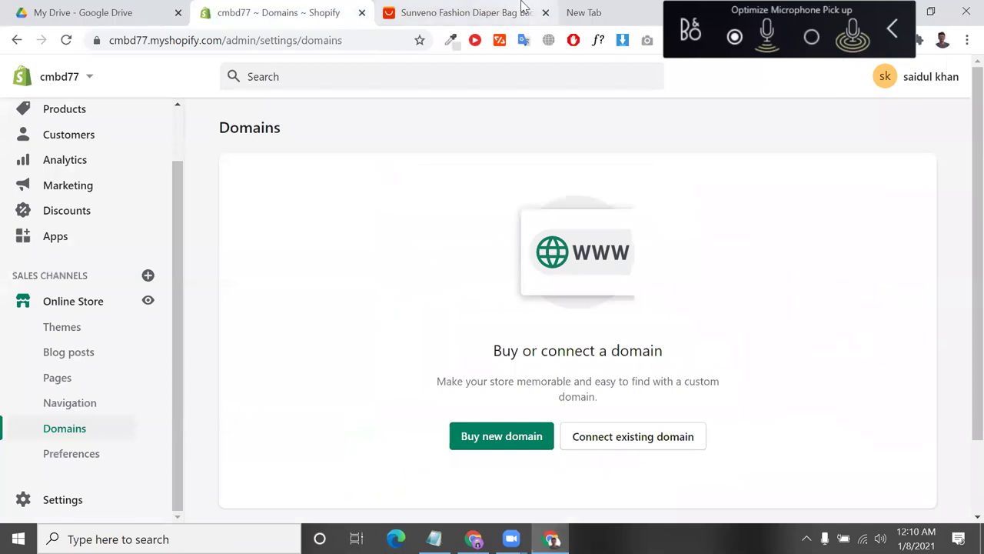
pyautogui.click(521, 9)
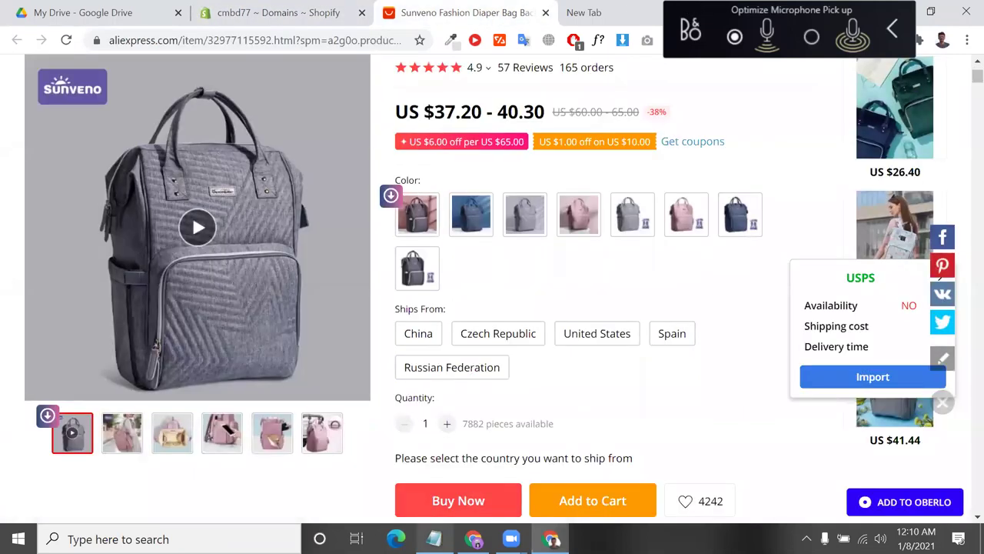
# - Return to support.txt and highlight the "2 Video Creatives (Supplier Stock)" and "Order Tracking Section" lines
pyautogui.hotkey('alt', 'Tab')
pyautogui.click(362, 235)
pyautogui.moveTo(358, 236); pyautogui.dragTo(152, 235)
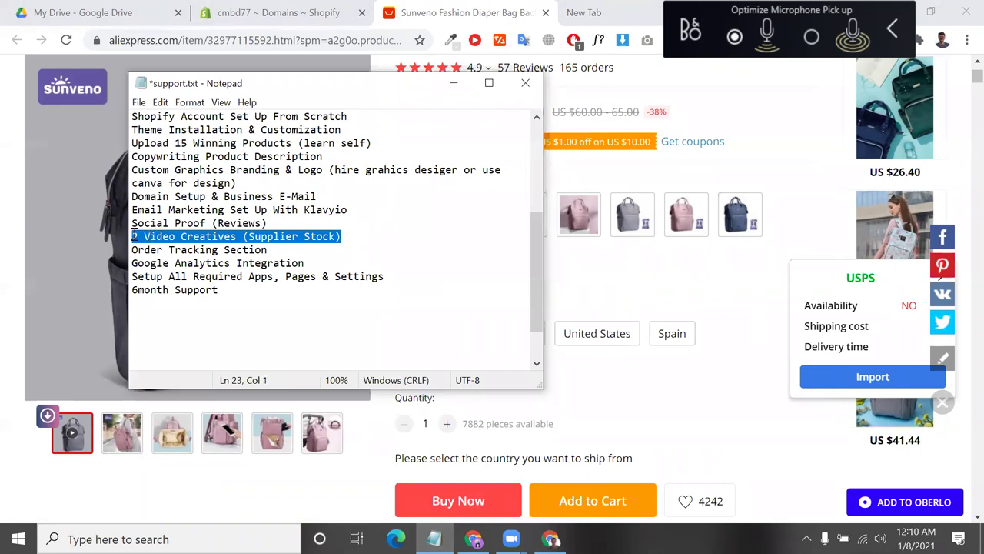
pyautogui.click(277, 249)
pyautogui.moveTo(277, 249); pyautogui.dragTo(130, 249)
pyautogui.click(271, 250)
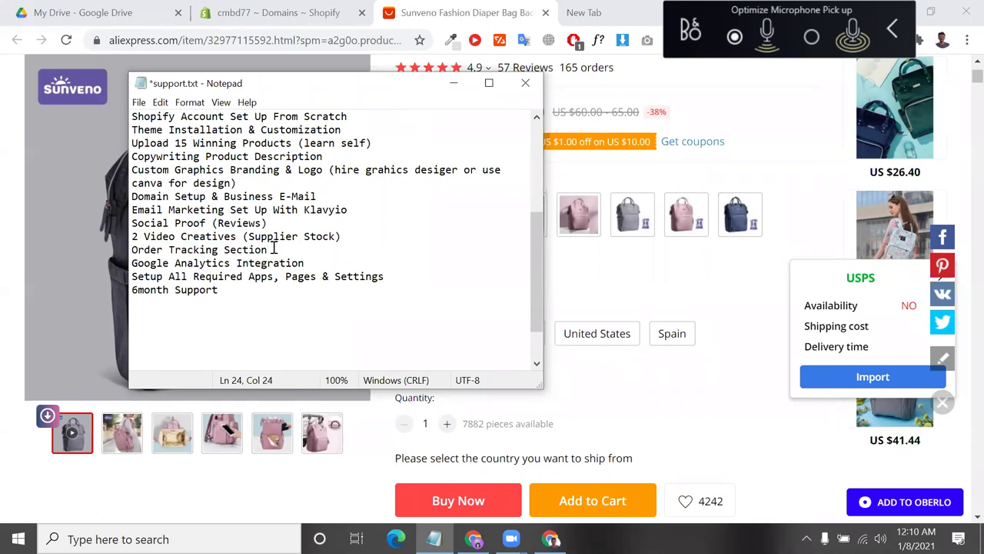
pyautogui.moveTo(272, 249); pyautogui.dragTo(264, 249)
# - Highlight the "Google Analytics Integration" and "Setup All Required Apps, Pages & Settings" lines
pyautogui.click(325, 266)
pyautogui.moveTo(322, 266); pyautogui.dragTo(130, 263)
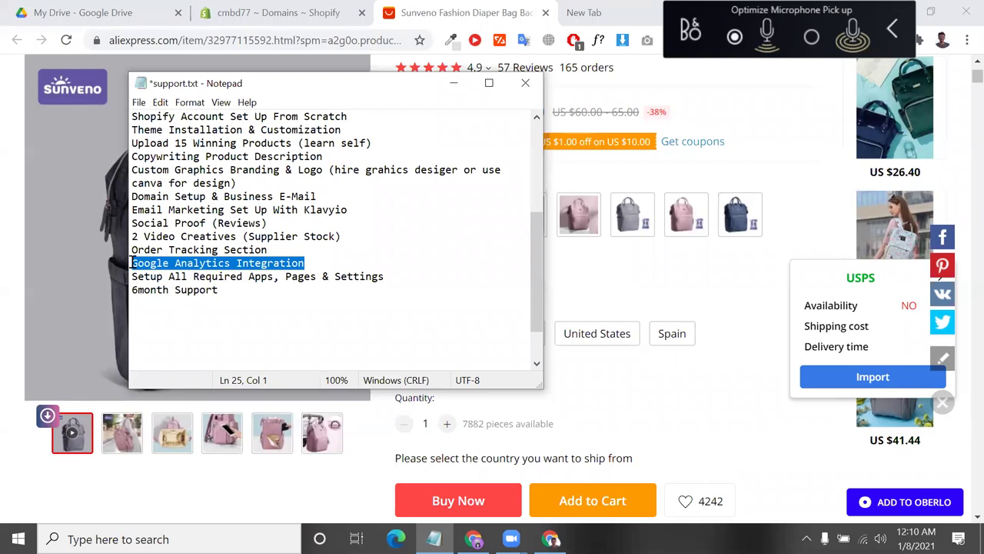
pyautogui.click(130, 263)
pyautogui.click(422, 279)
pyautogui.moveTo(320, 286); pyautogui.dragTo(160, 267)
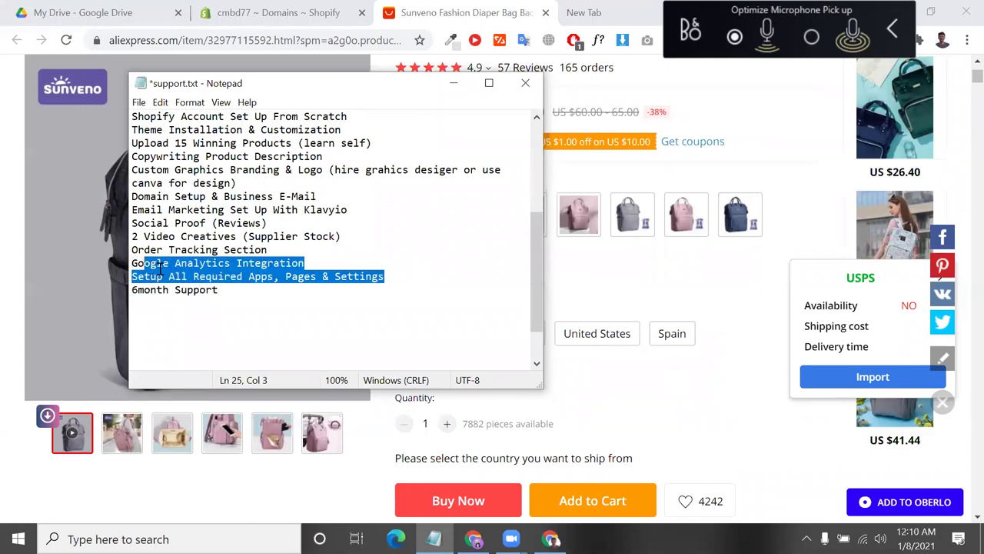
# - Insert "maintaince" before "Support" in the last line so that it reads "6month maintaince Support"
pyautogui.moveTo(236, 291); pyautogui.dragTo(129, 288)
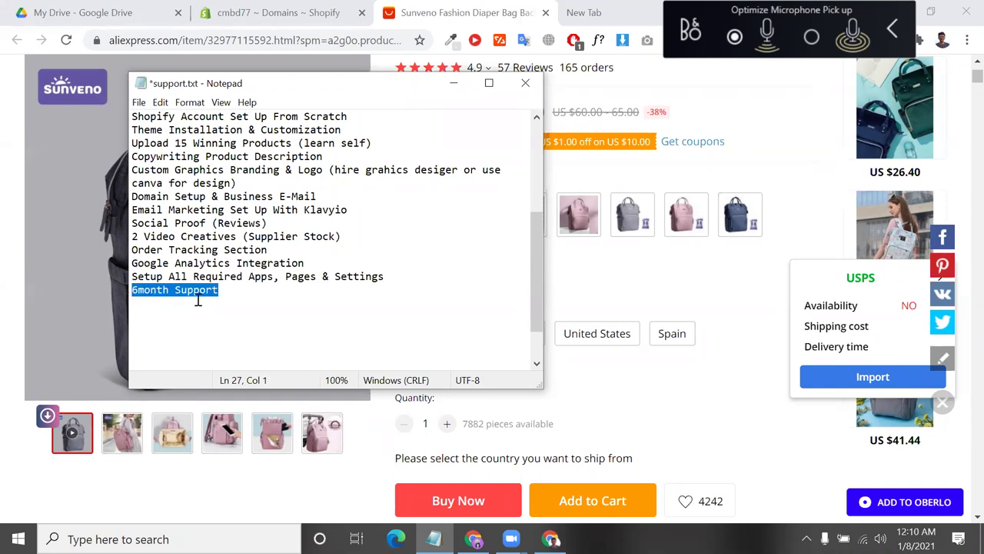
pyautogui.click(173, 289)
pyautogui.write('maintain')
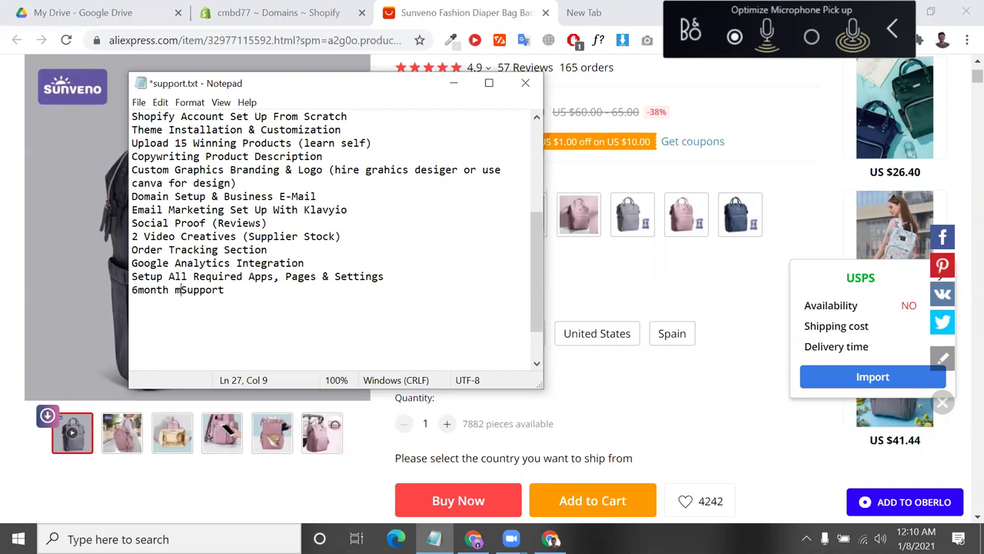
pyautogui.write('c')
pyautogui.press('BackSpace')
pyautogui.write('ce')
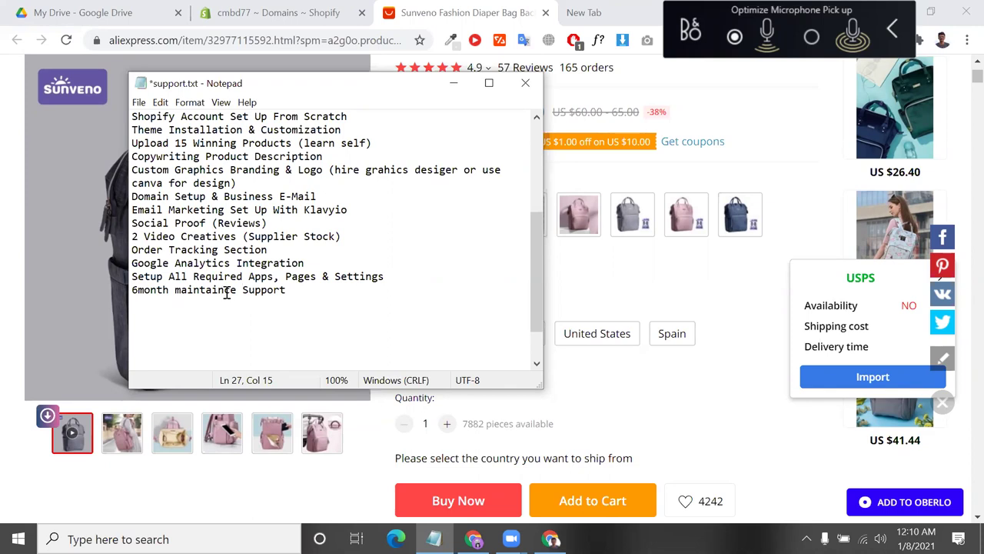
pyautogui.moveTo(240, 290); pyautogui.dragTo(142, 296)
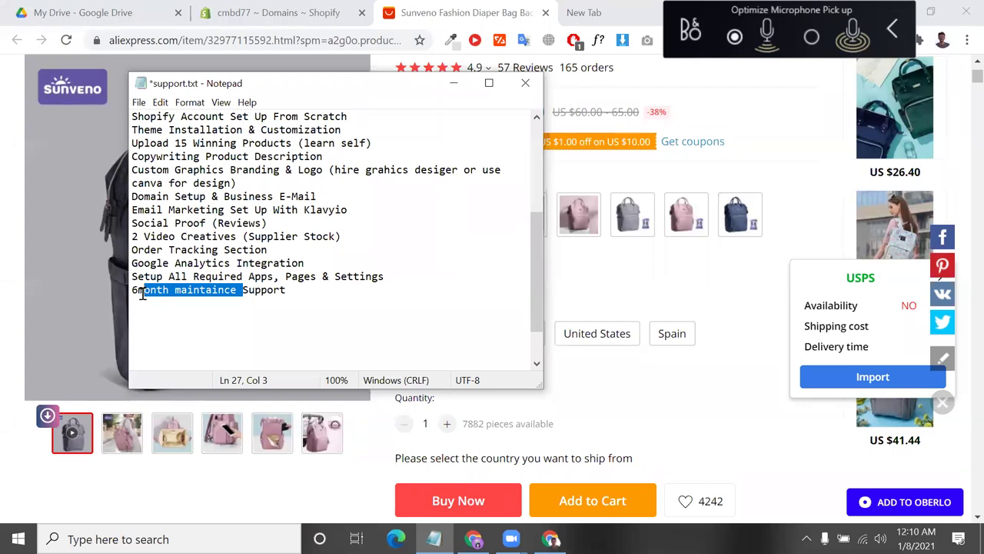
# - Copy the service list from "Shopify Account Set Up From Scratch" through "6month maintaince Support", and clear the selection
pyautogui.click(296, 296)
pyautogui.moveTo(296, 297); pyautogui.dragTo(132, 123)
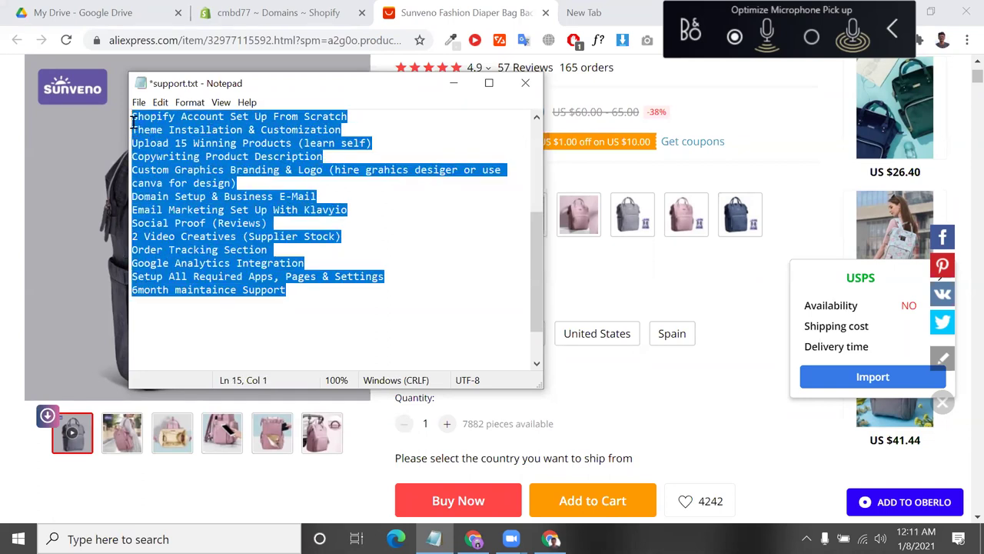
pyautogui.rightClick(174, 148)
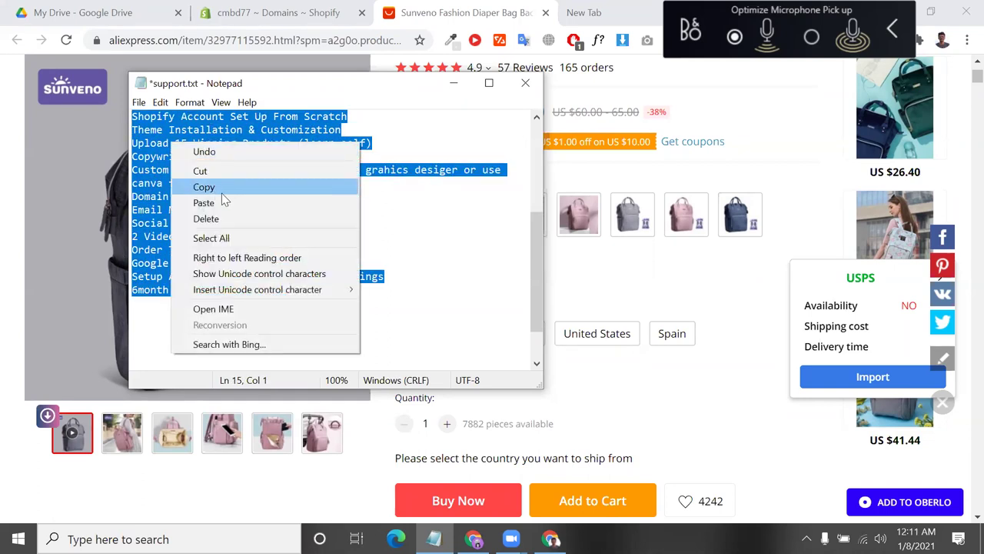
pyautogui.click(221, 193)
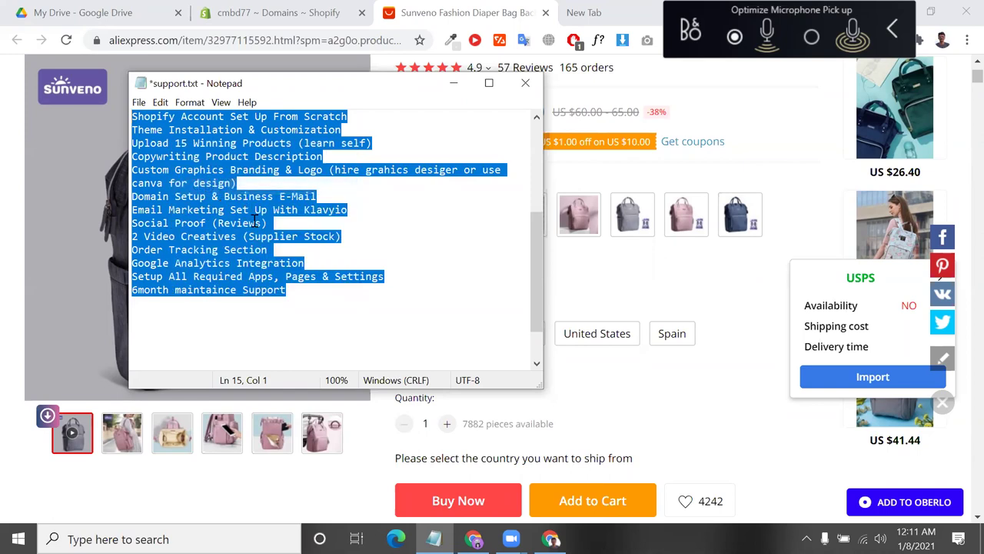
pyautogui.rightClick(254, 220)
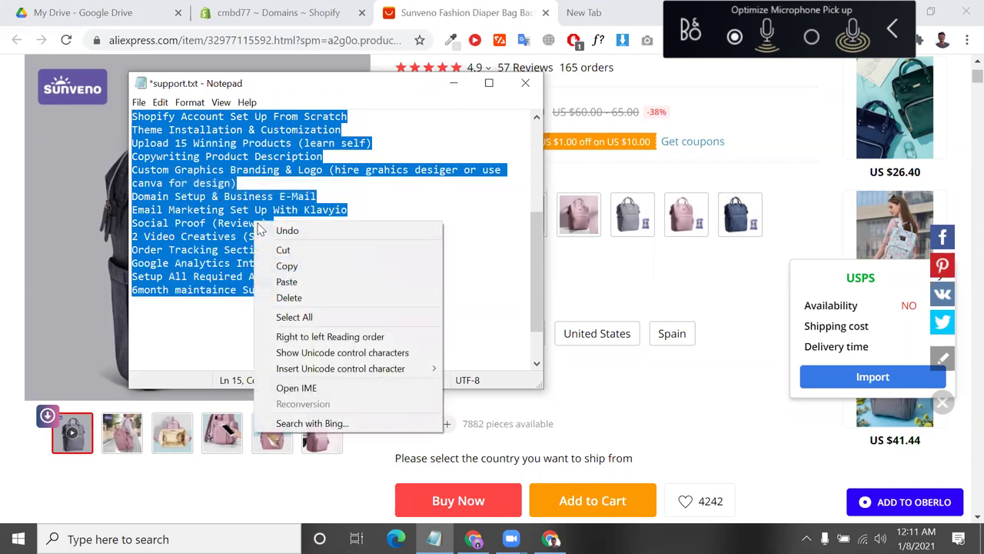
pyautogui.click(201, 181)
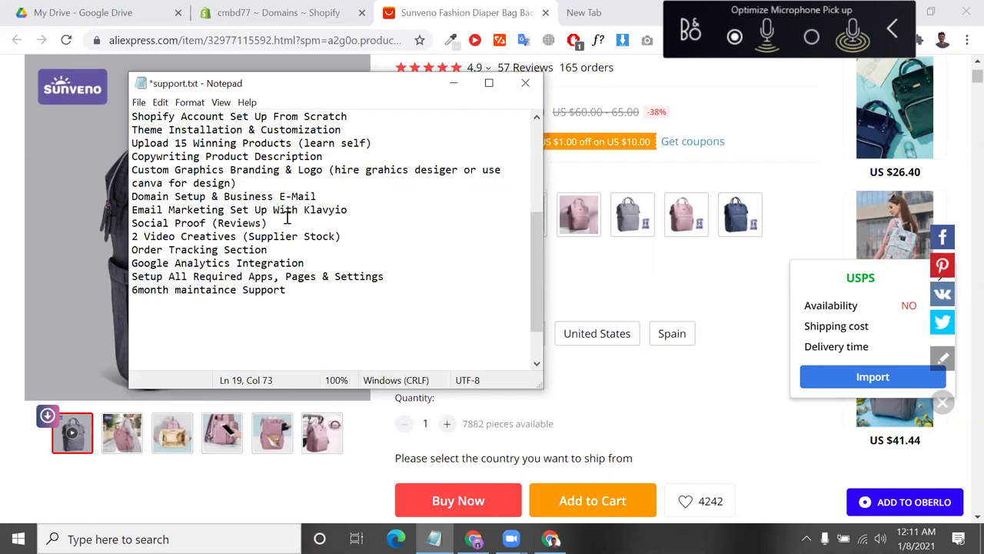
# - Highlight the "Google Analytics Integration" line and switch back to the AliExpress product page
pyautogui.moveTo(320, 273); pyautogui.dragTo(130, 264)
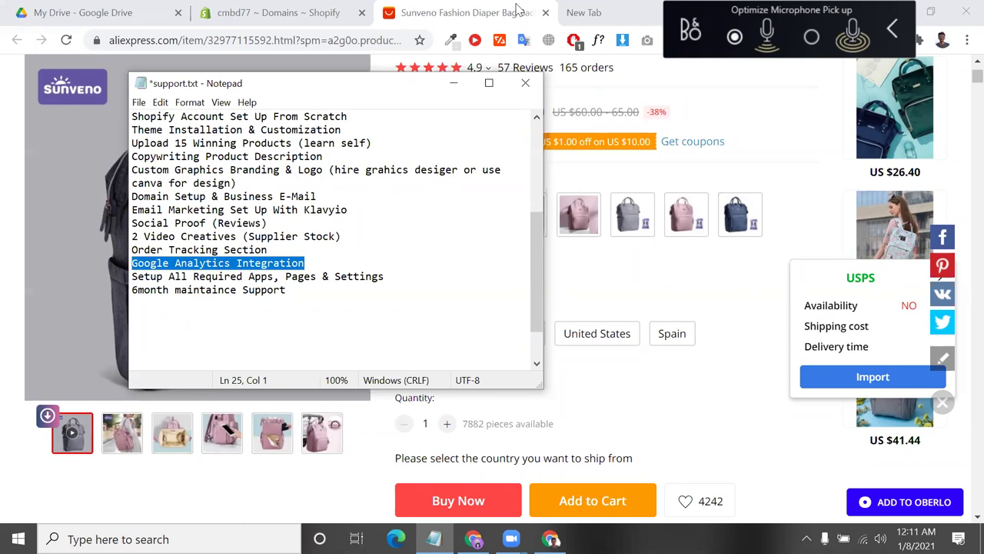
pyautogui.click(539, 14)
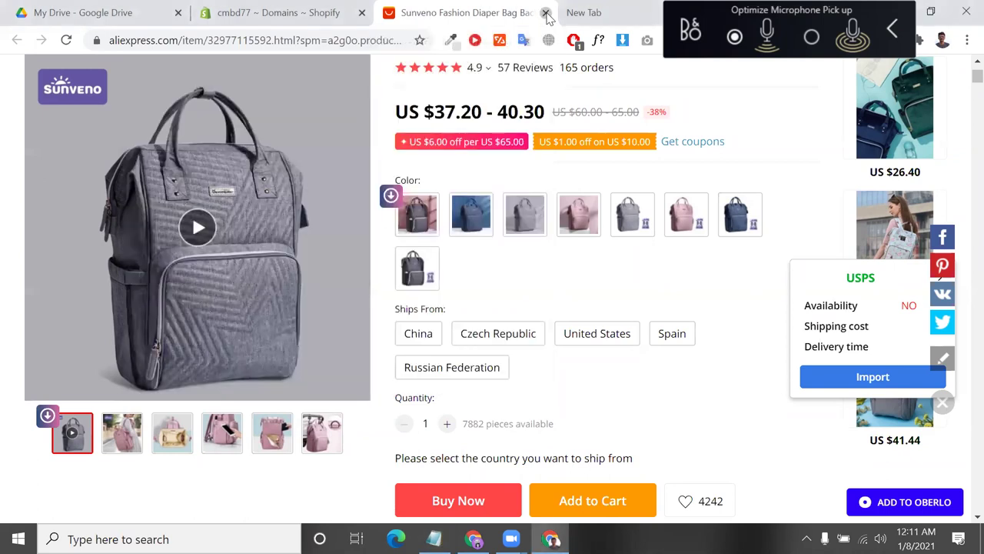
# - Close the AliExpress product page and the empty new tab to return to the Shopify Domains page
pyautogui.click(545, 13)
pyautogui.hotkey('ctrl', 'w')
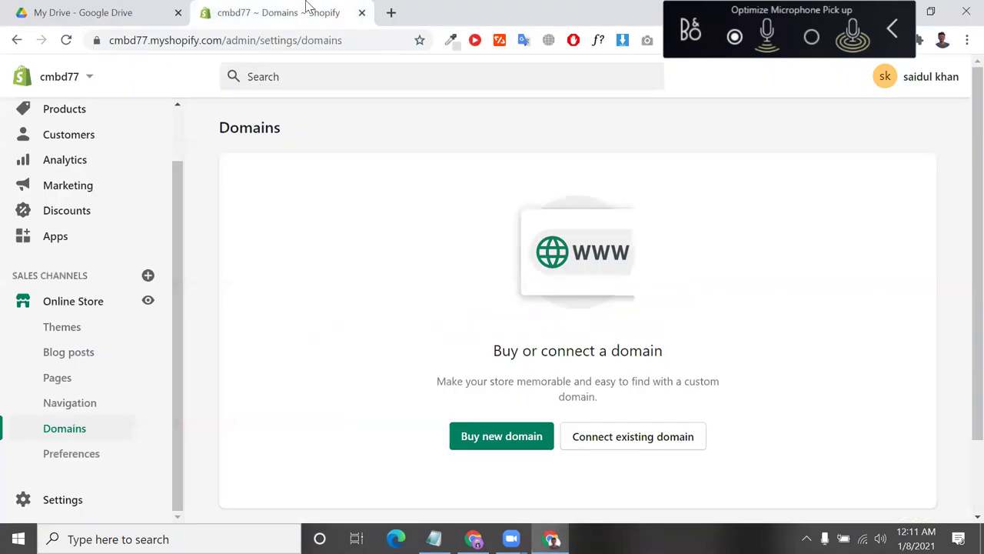
pyautogui.doubleClick(323, 43)
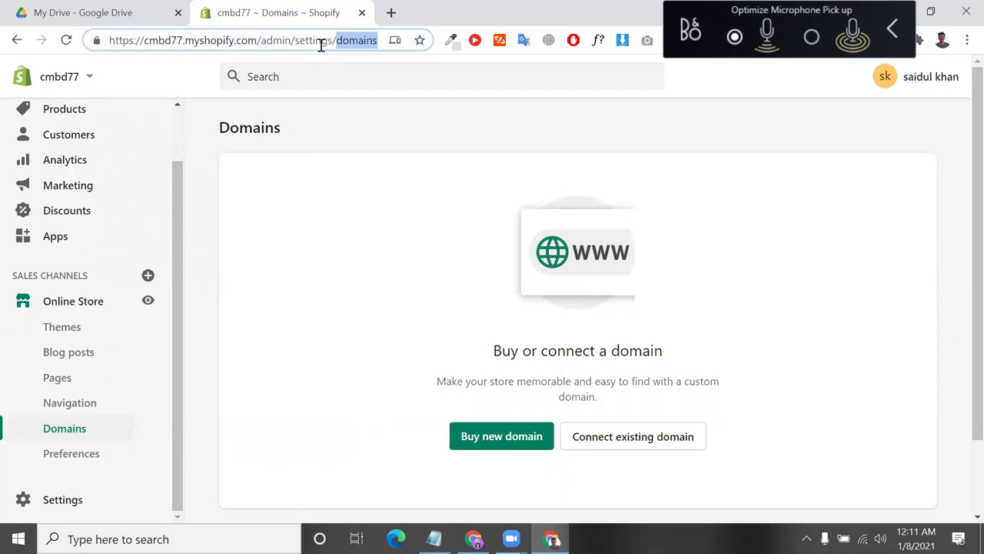
pyautogui.doubleClick(322, 44)
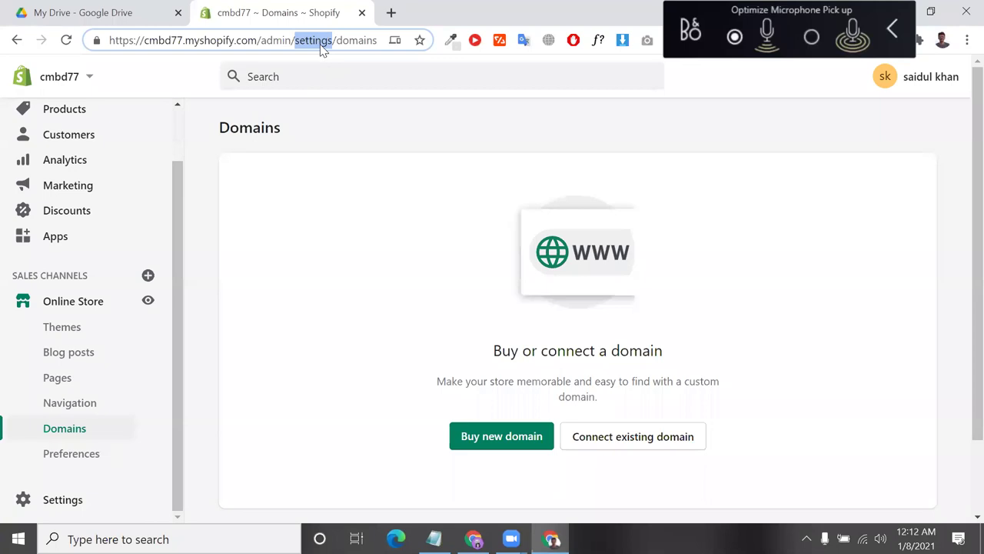
# - Open the installed app "Free Traffic and Ads by sixads" from the Shopify store's apps
pyautogui.click(70, 250)
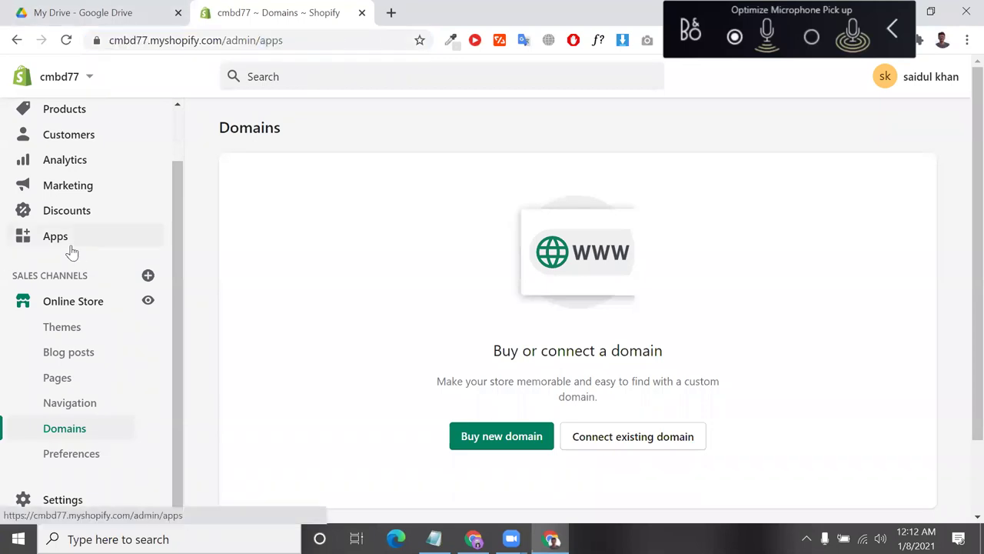
pyautogui.click(365, 256)
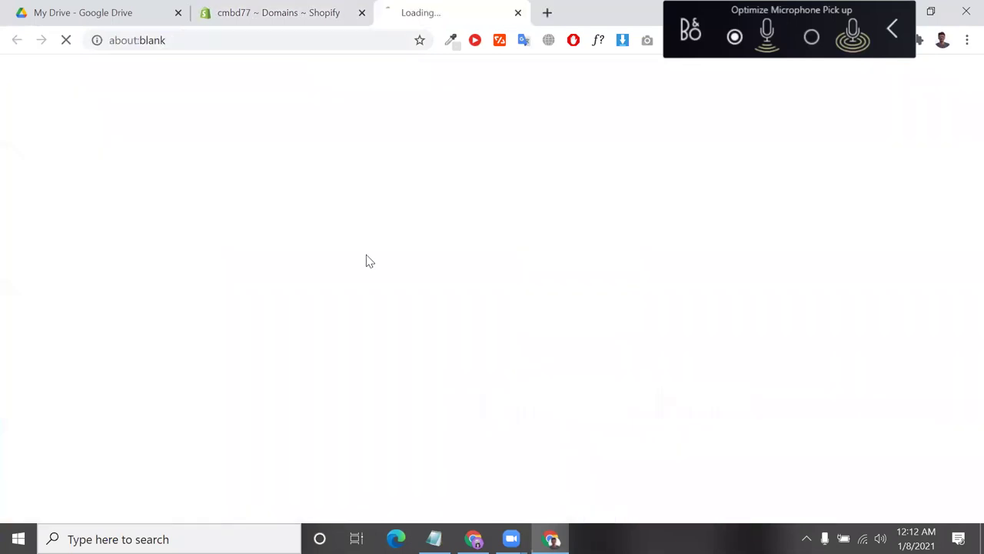
pyautogui.click(340, 17)
pyautogui.click(396, 17)
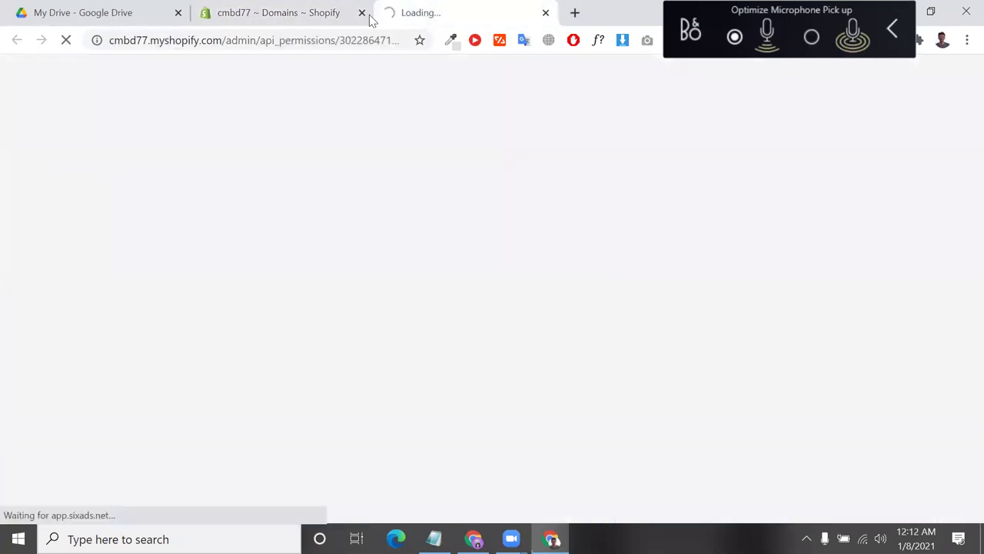
pyautogui.click(312, 44)
pyautogui.click(297, 43)
pyautogui.click(240, 42)
pyautogui.doubleClick(240, 42)
pyautogui.click(279, 41)
pyautogui.hotkey('shift', 'Left')
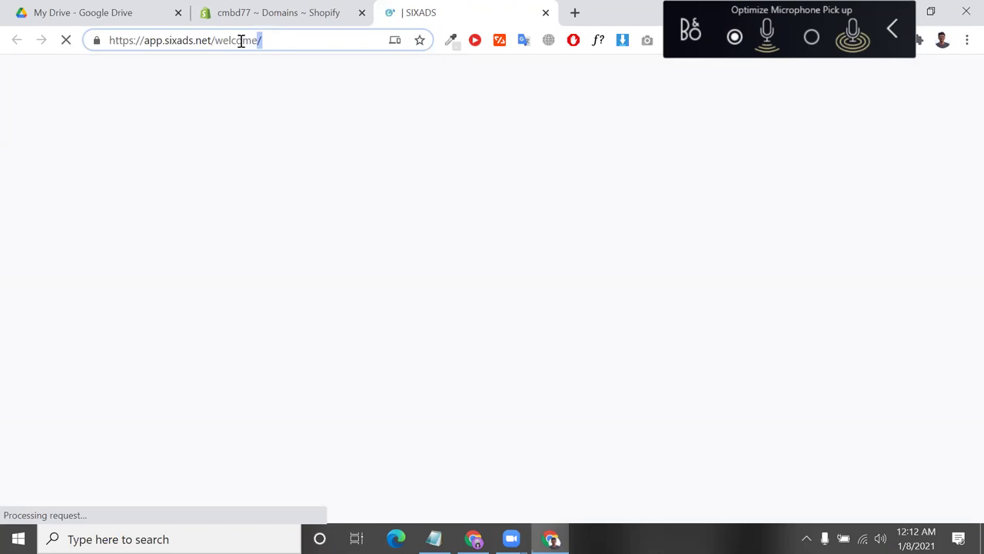
pyautogui.doubleClick(241, 40)
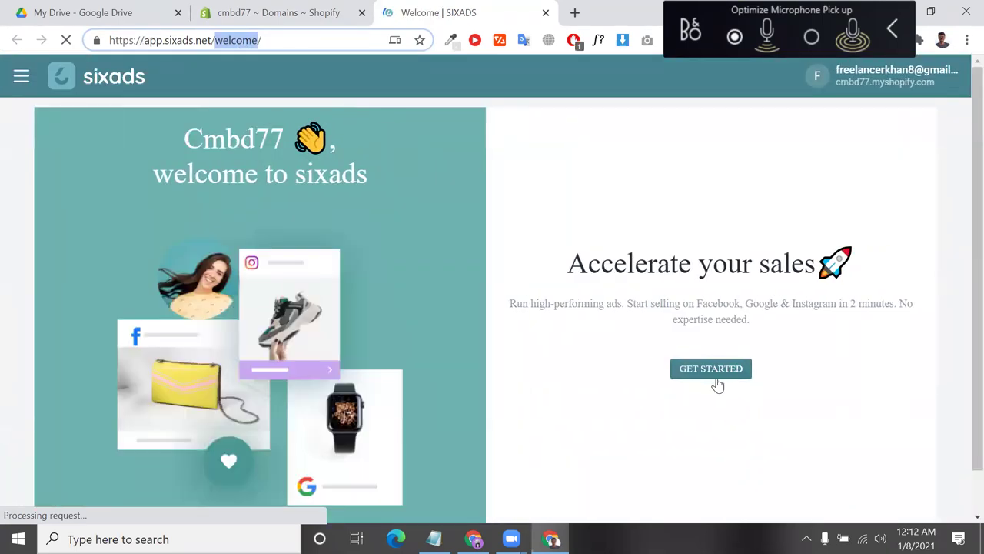
# - Start the sixads setup and submit the business details with Dropshipping as the kind of items sold
pyautogui.click(715, 377)
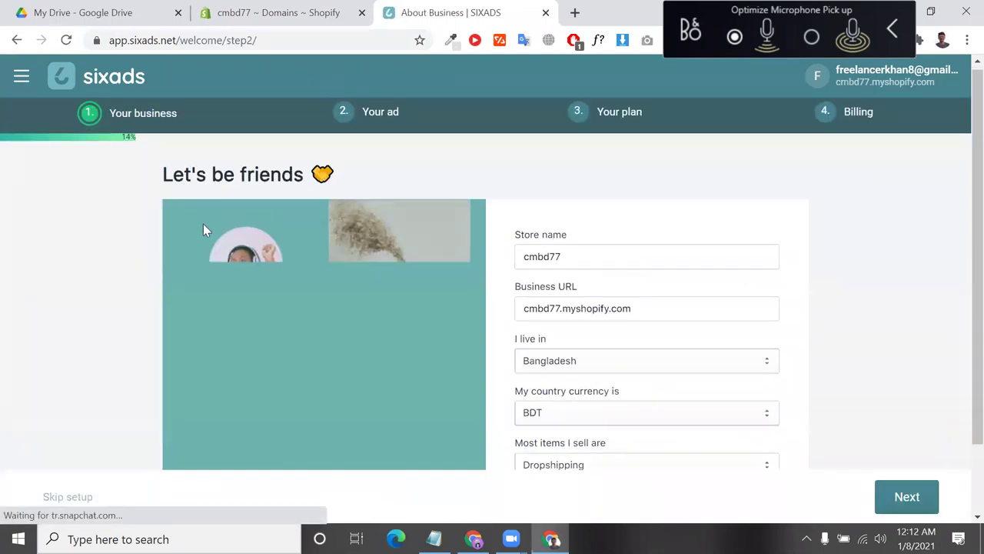
pyautogui.scroll(-1, 203, 223)
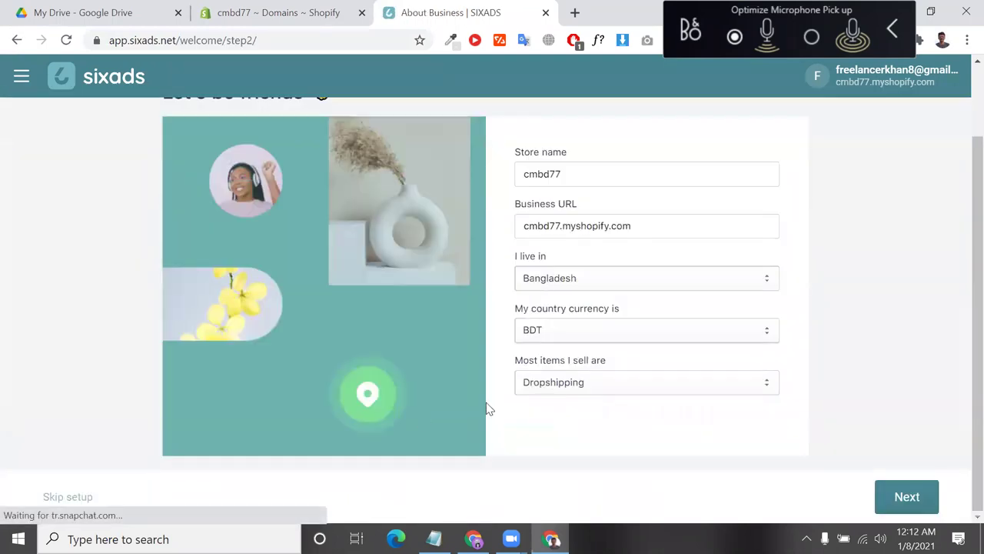
pyautogui.click(596, 382)
pyautogui.click(596, 382)
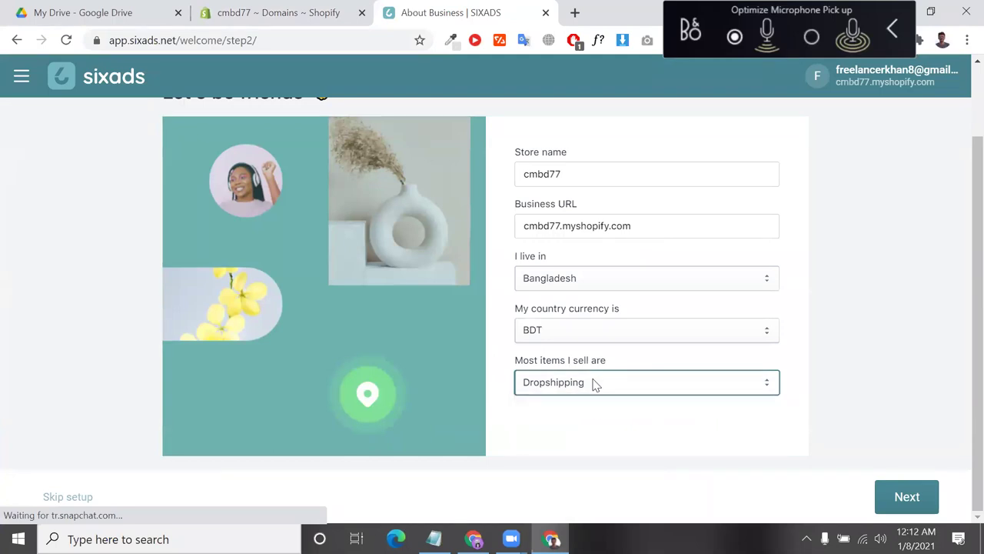
pyautogui.click(902, 498)
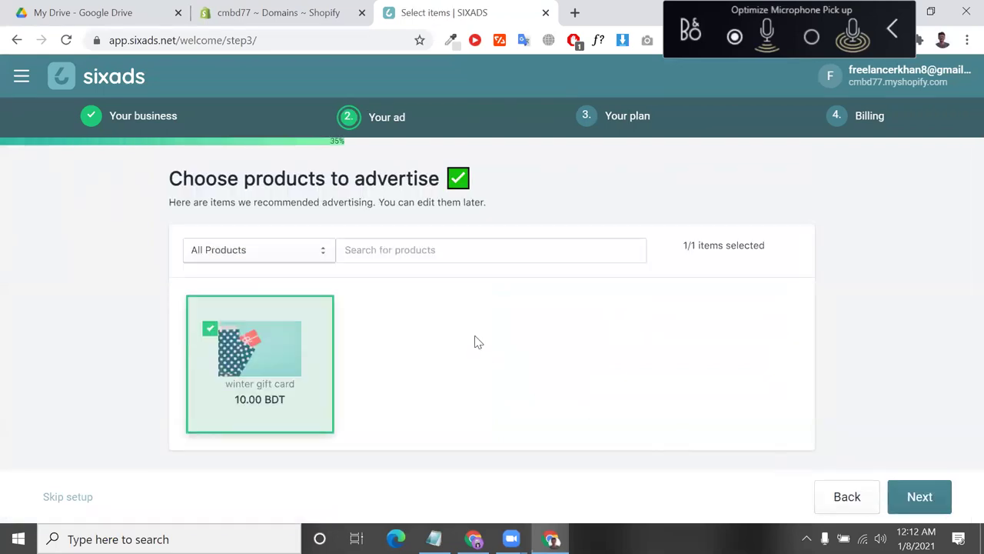
# - Finish the sixads setup with the suggested winter gift card ad and the Free plan, and open the campaign's analytics
pyautogui.click(890, 494)
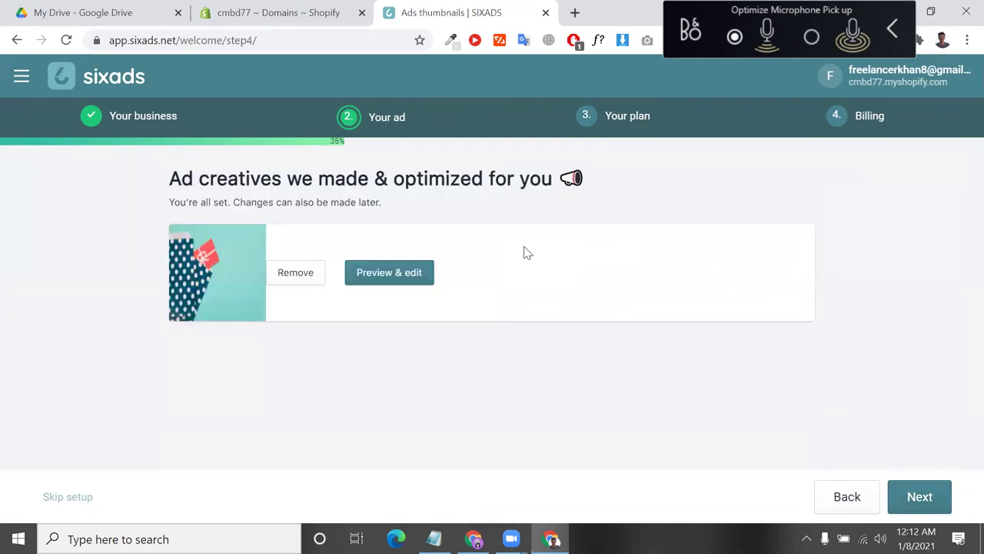
pyautogui.click(920, 497)
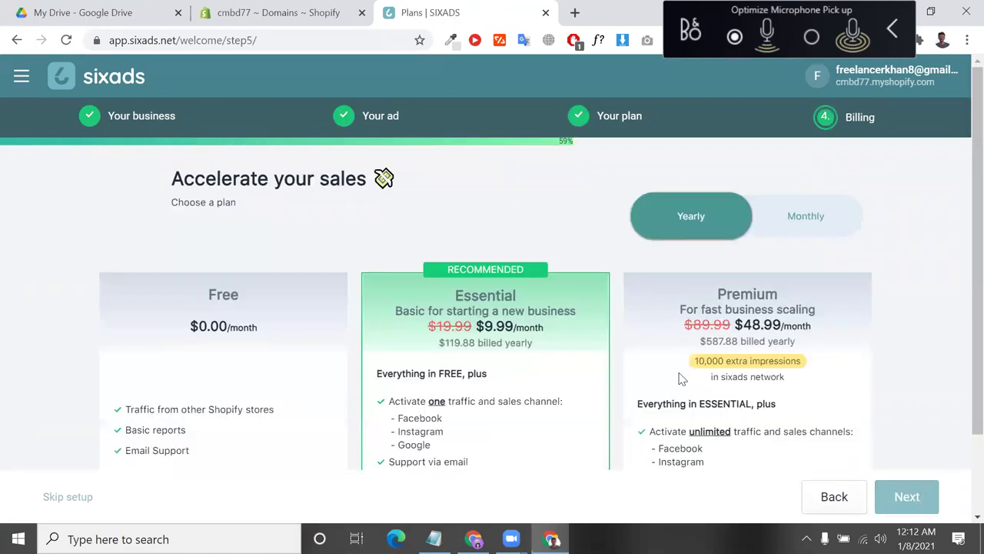
pyautogui.scroll(-1, 679, 378)
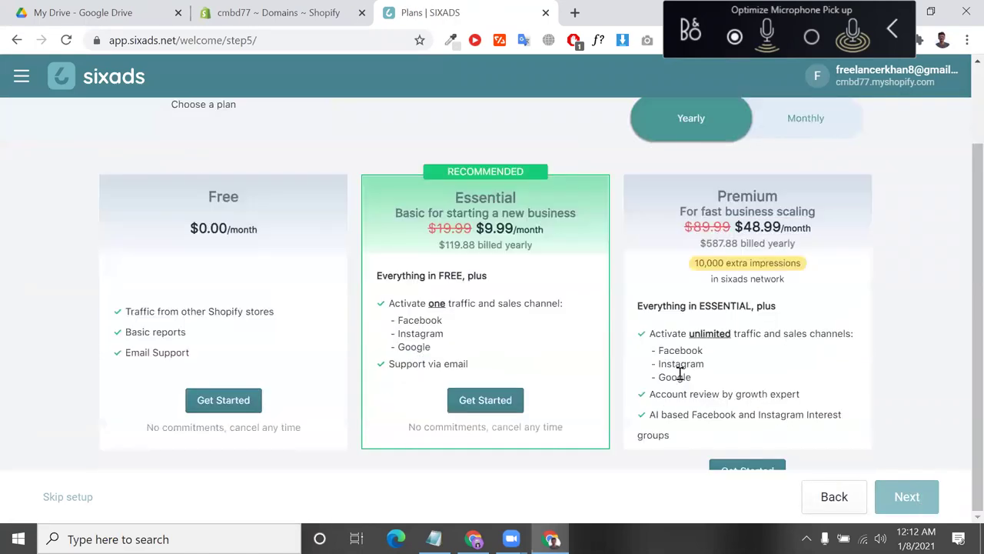
pyautogui.click(231, 410)
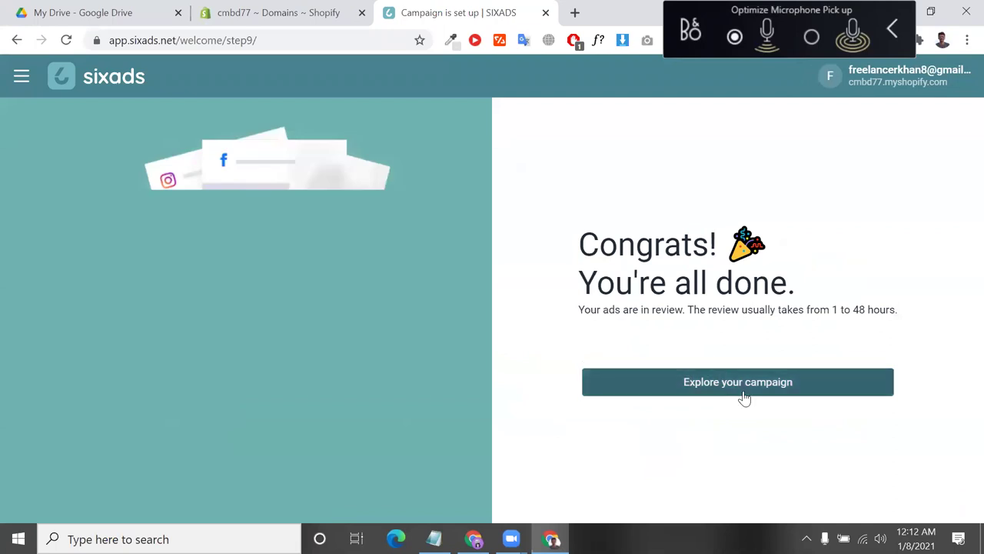
pyautogui.click(743, 395)
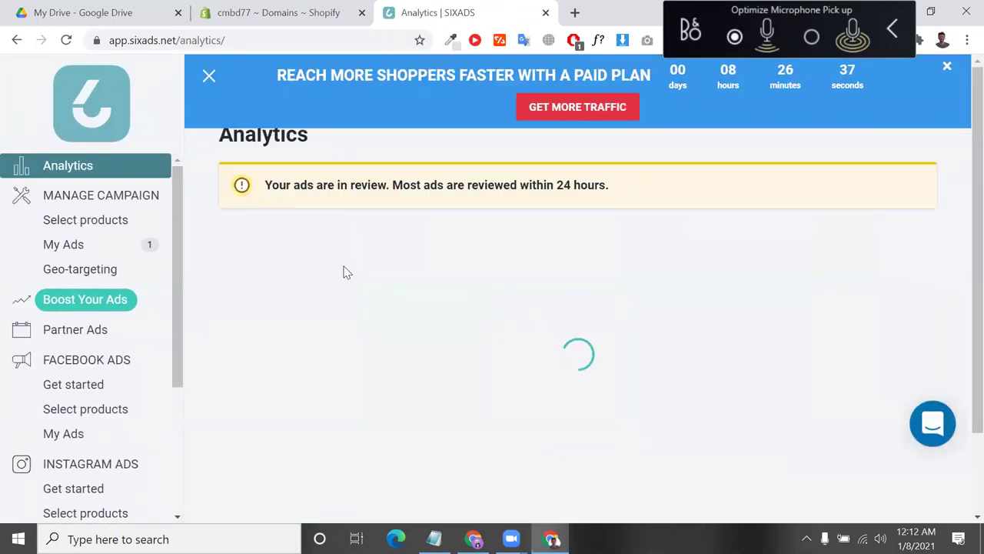
# - Open the getting-started page for Facebook Ads and bring up its Facebook login window, leaving it without logging in
pyautogui.scroll(-1, 70, 412)
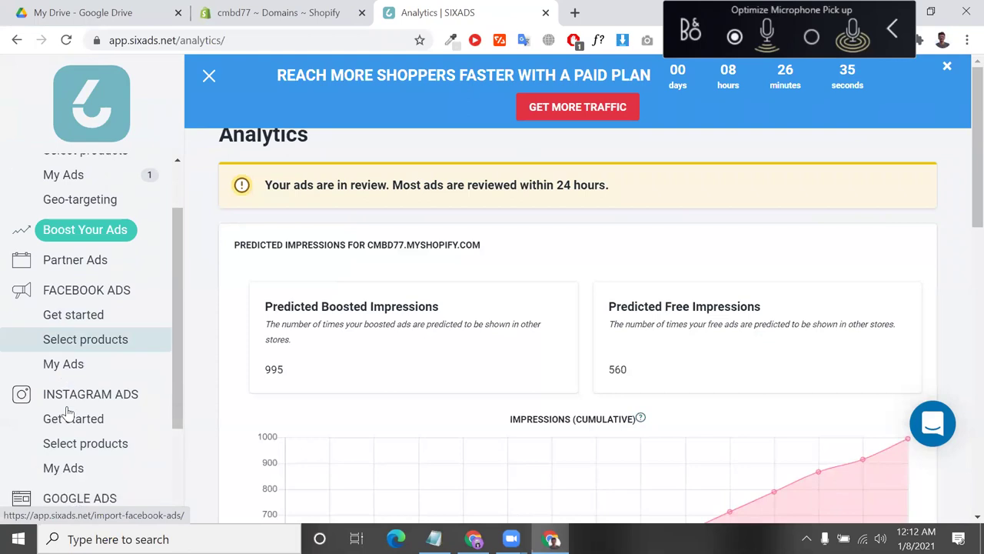
pyautogui.click(123, 312)
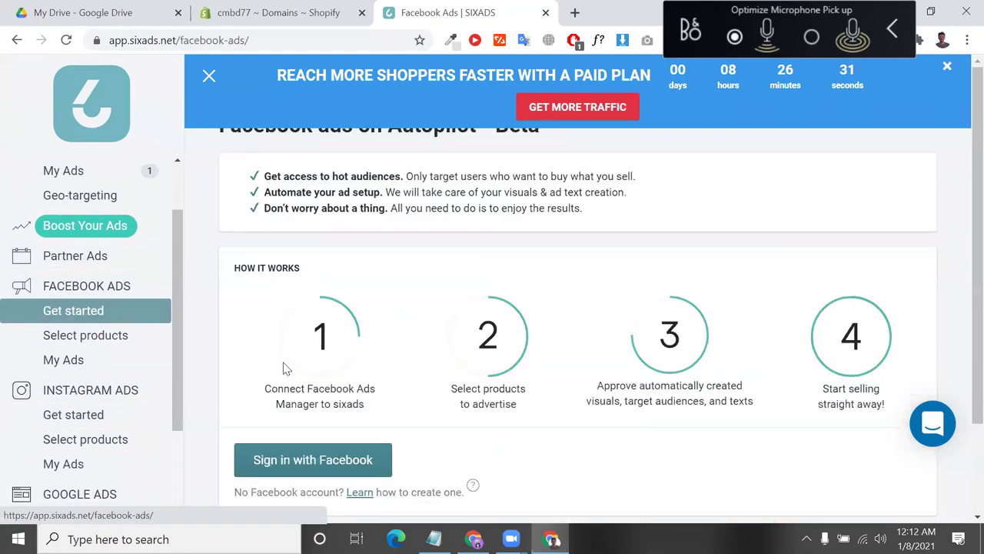
pyautogui.scroll(-2, 308, 358)
pyautogui.click(341, 346)
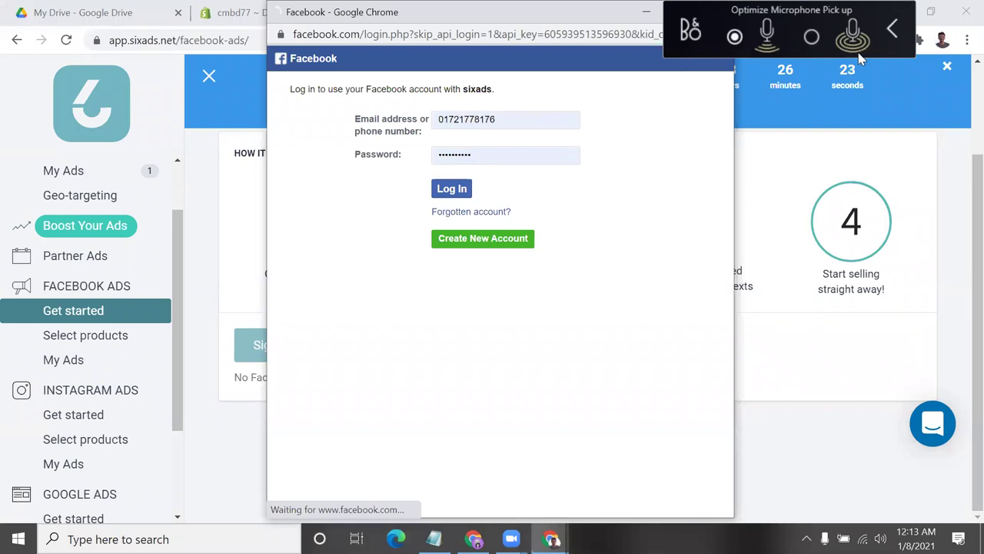
pyautogui.click(892, 33)
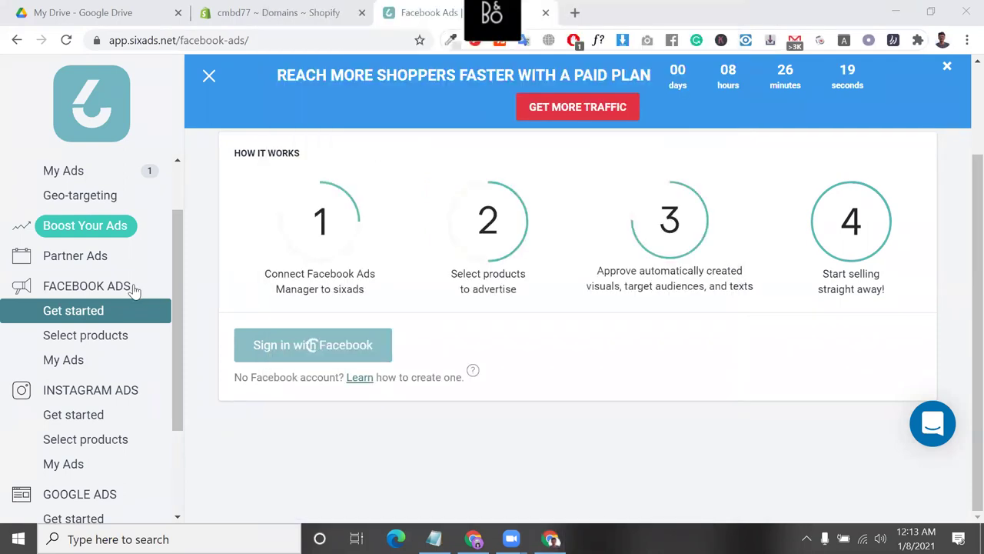
# - Review the getting-started page for Instagram Ads
pyautogui.click(99, 413)
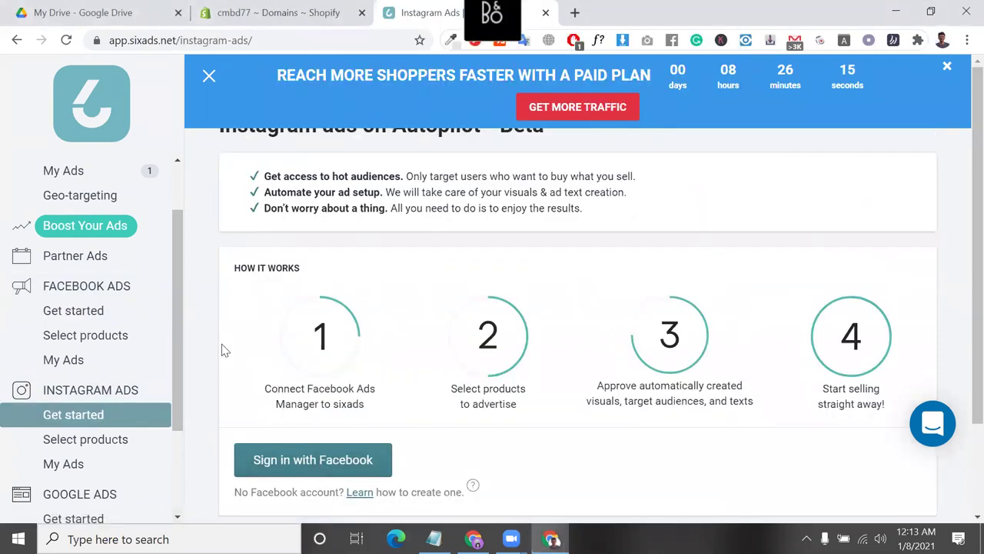
pyautogui.scroll(-2, 233, 365)
pyautogui.scroll(-2, 77, 492)
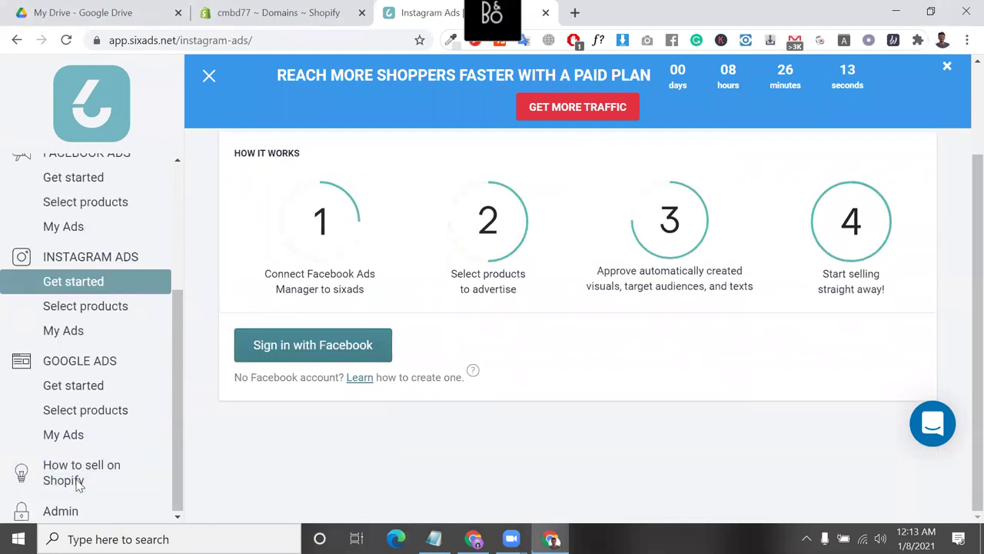
# - Connect Google Ads to sixads by signing in with the first Google account and allowing it to manage AdWords campaigns
pyautogui.click(102, 388)
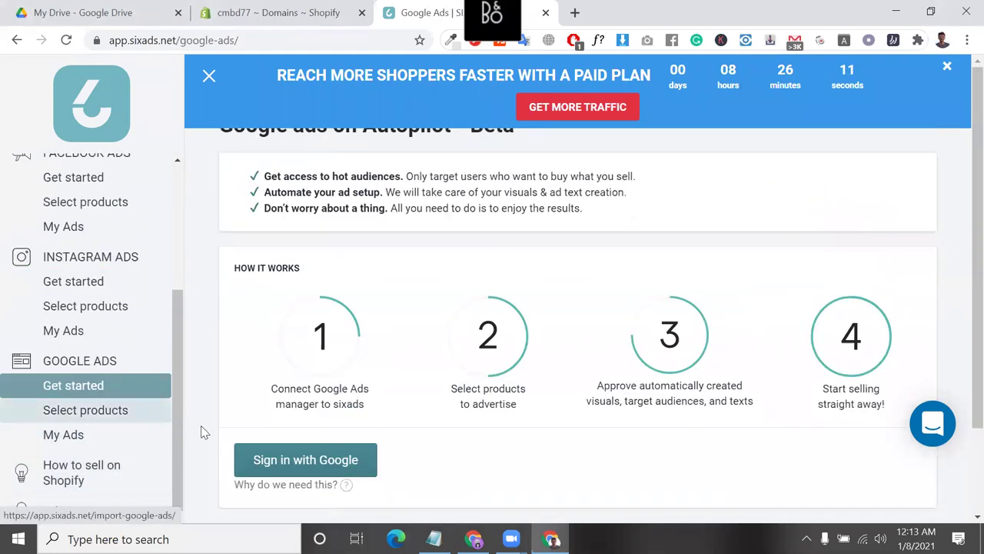
pyautogui.click(309, 466)
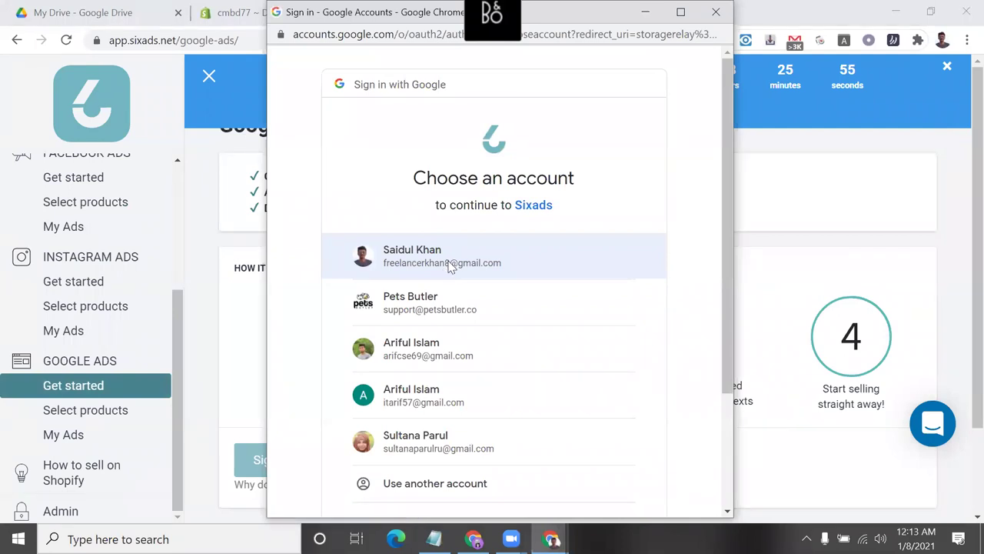
pyautogui.click(449, 267)
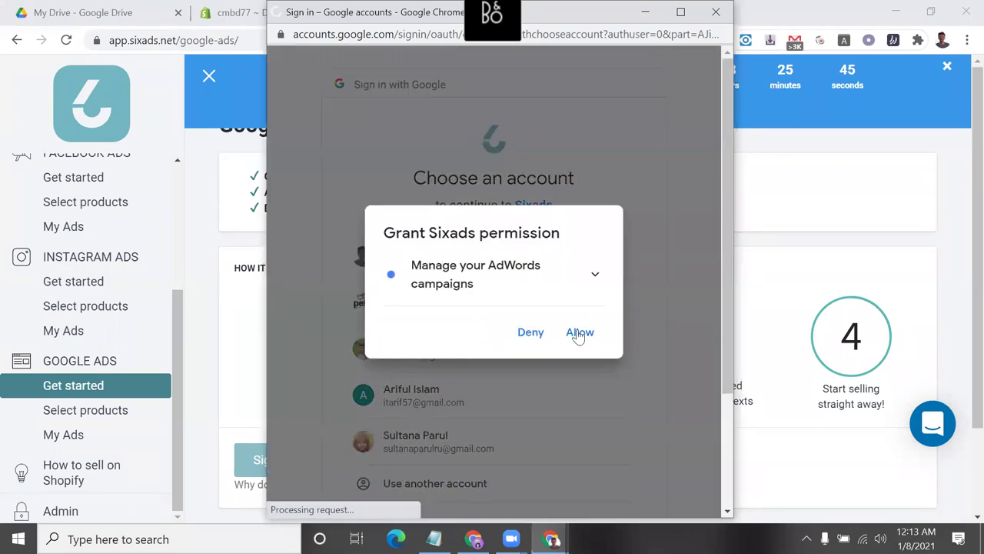
pyautogui.click(580, 334)
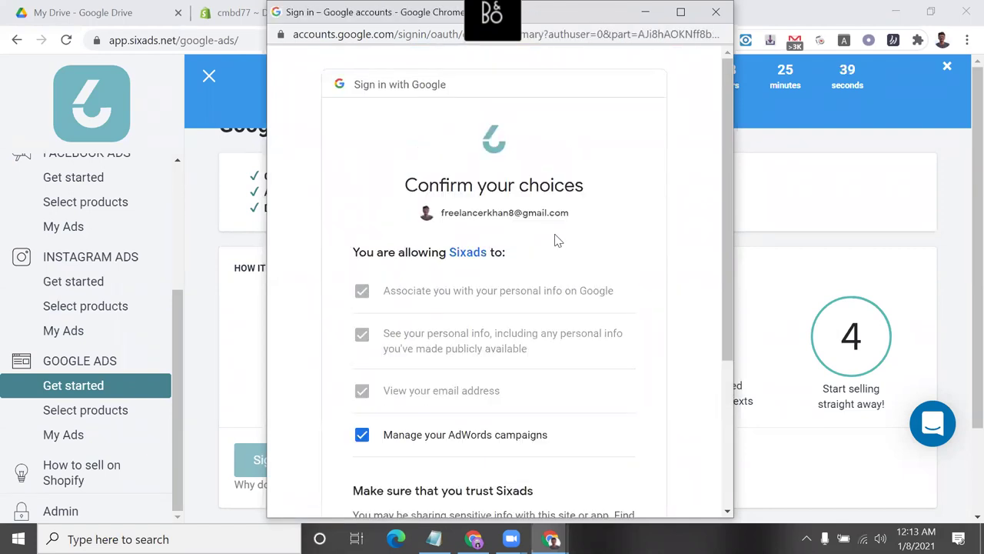
pyautogui.scroll(-3, 558, 241)
pyautogui.click(611, 403)
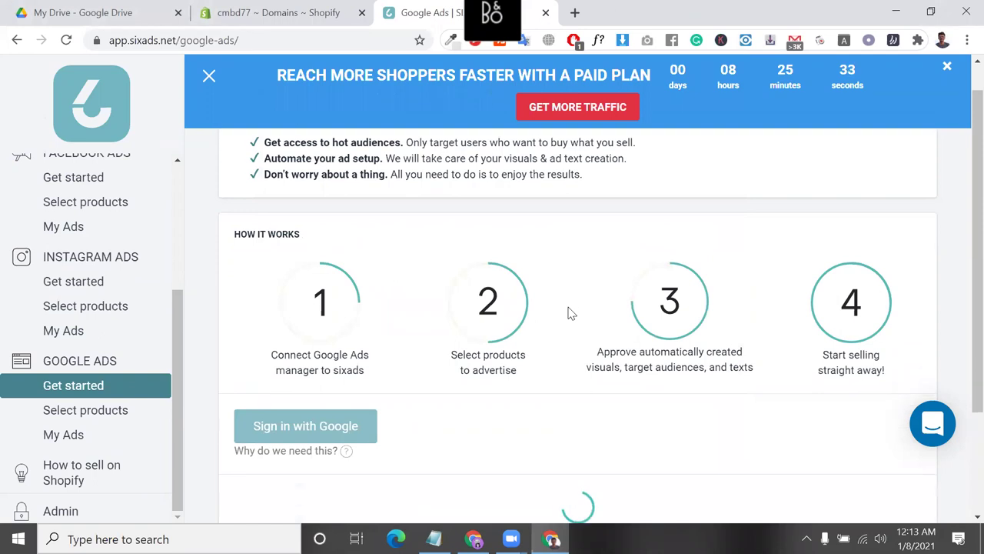
# - Check which ad accounts are available for running the Google ads
pyautogui.scroll(-2, 571, 313)
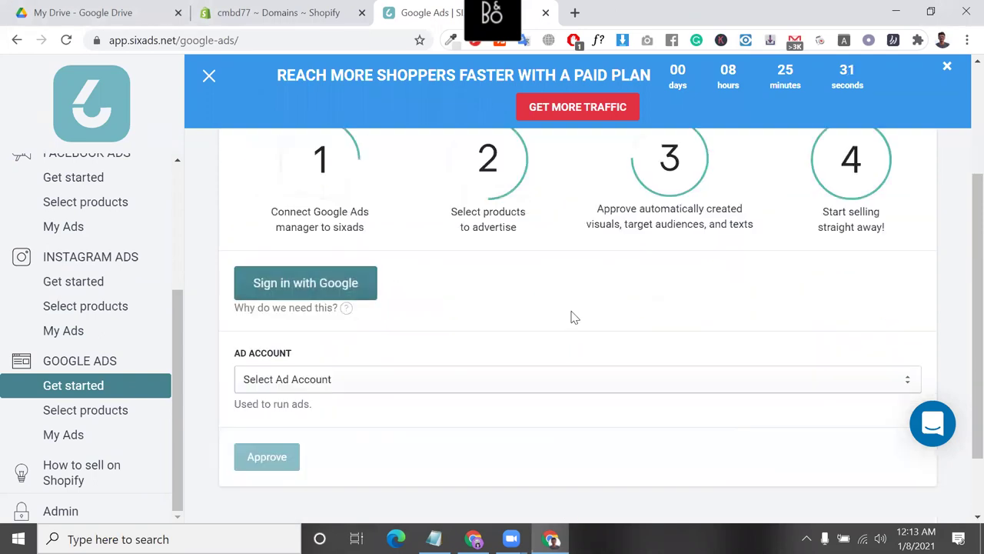
pyautogui.click(504, 379)
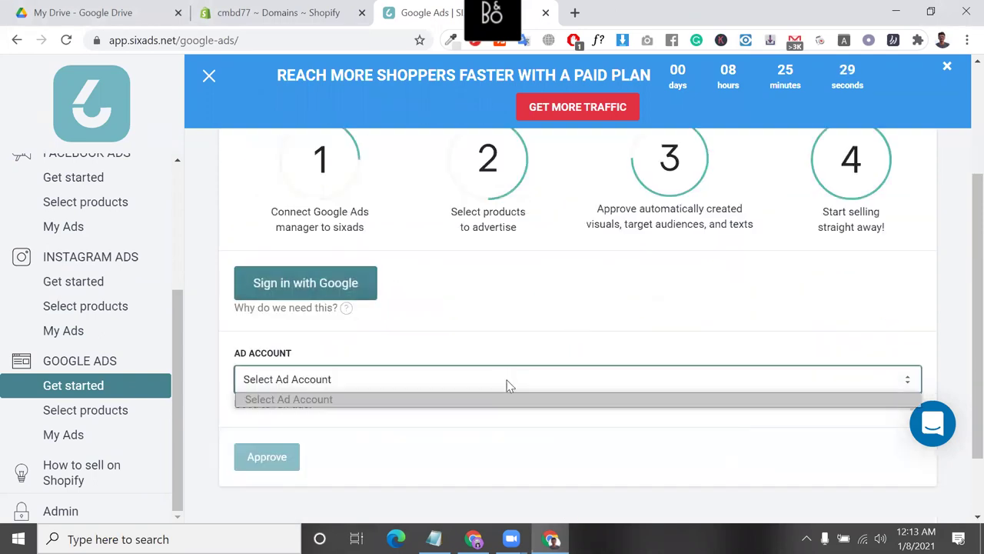
pyautogui.click(550, 379)
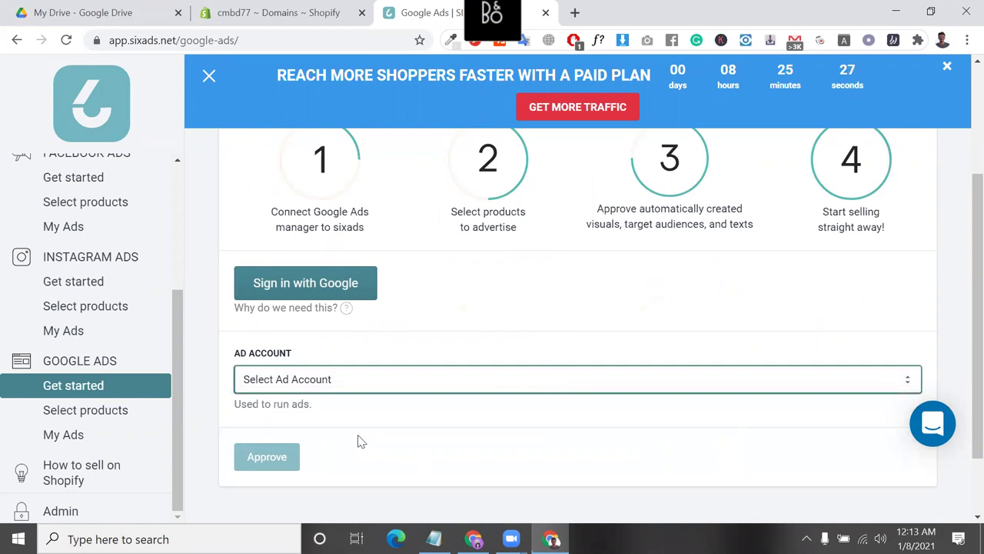
pyautogui.tripleClick(295, 405)
# - Return to the Shopify store's Apps page and look through the installed and recommended apps
pyautogui.click(285, 12)
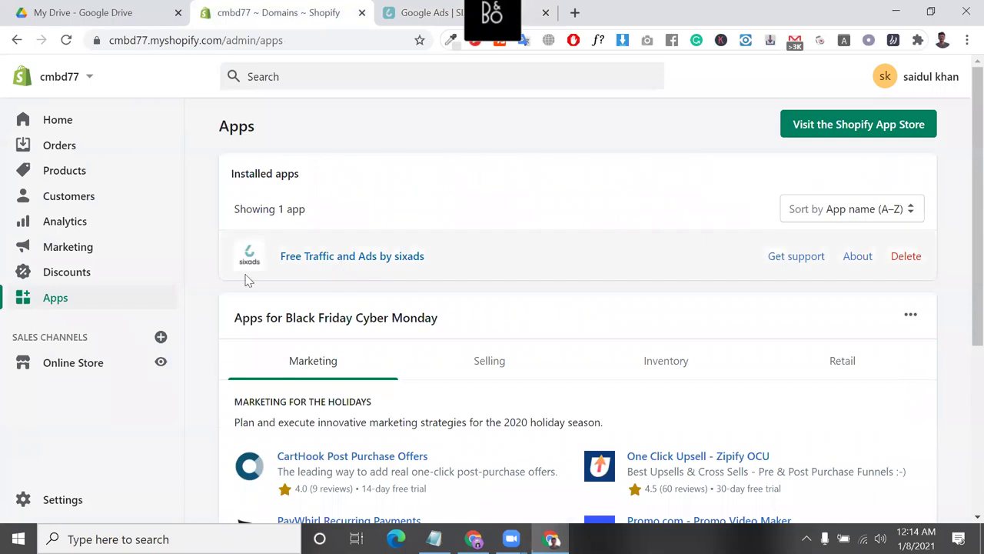
pyautogui.click(77, 87)
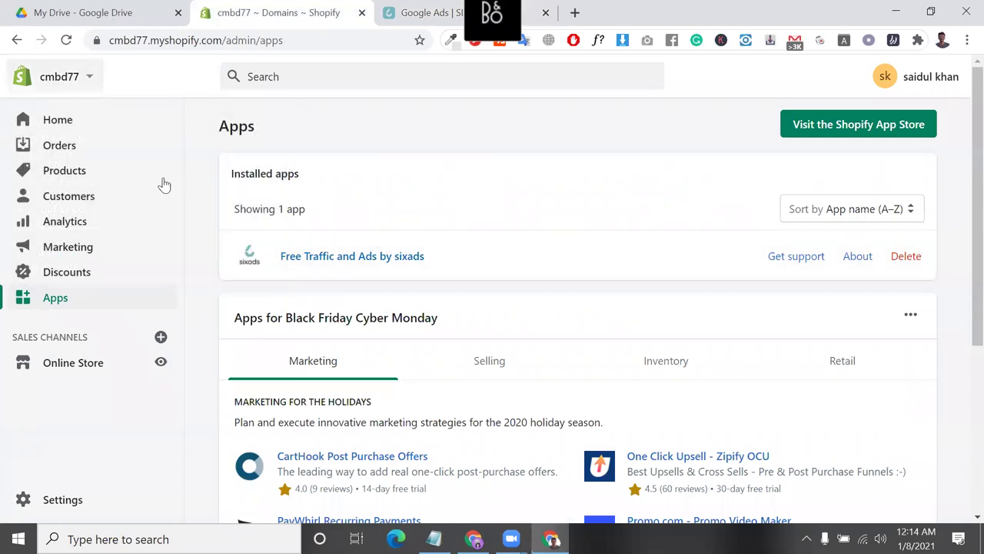
pyautogui.scroll(-4, 231, 308)
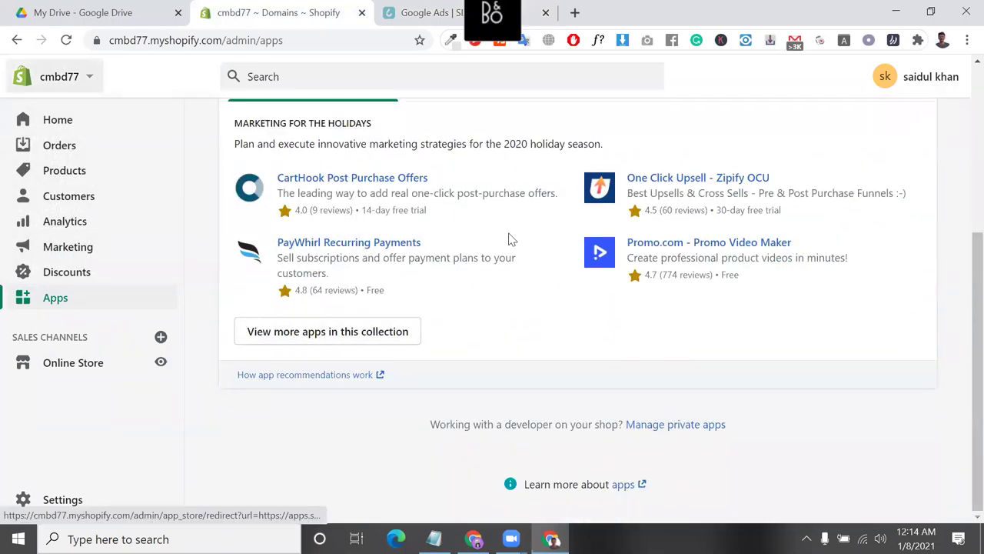
pyautogui.scroll(4, 509, 238)
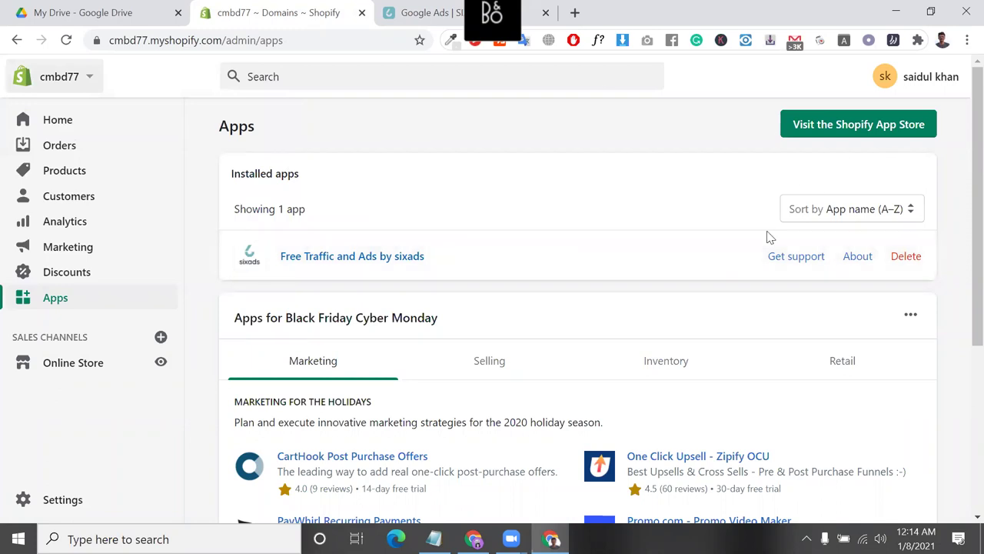
# - Return to sixads and review the Google Ads getting-started steps, ad account selection and approval option
pyautogui.click(385, 9)
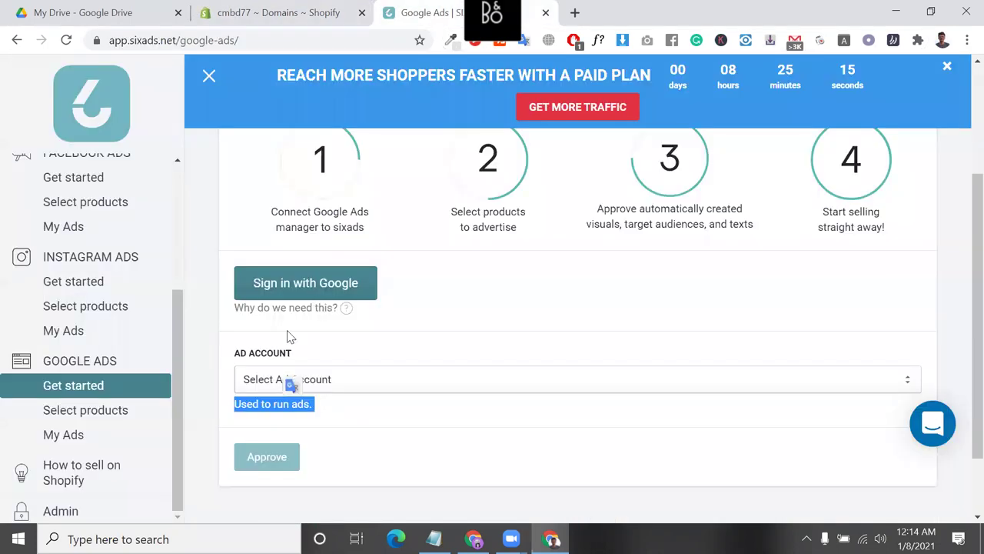
pyautogui.scroll(3, 285, 334)
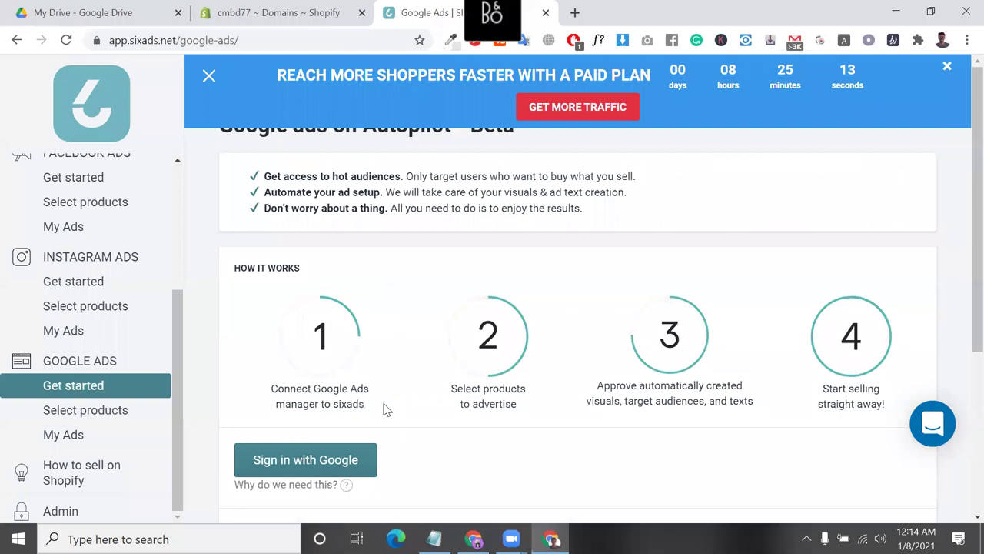
pyautogui.scroll(-3, 384, 409)
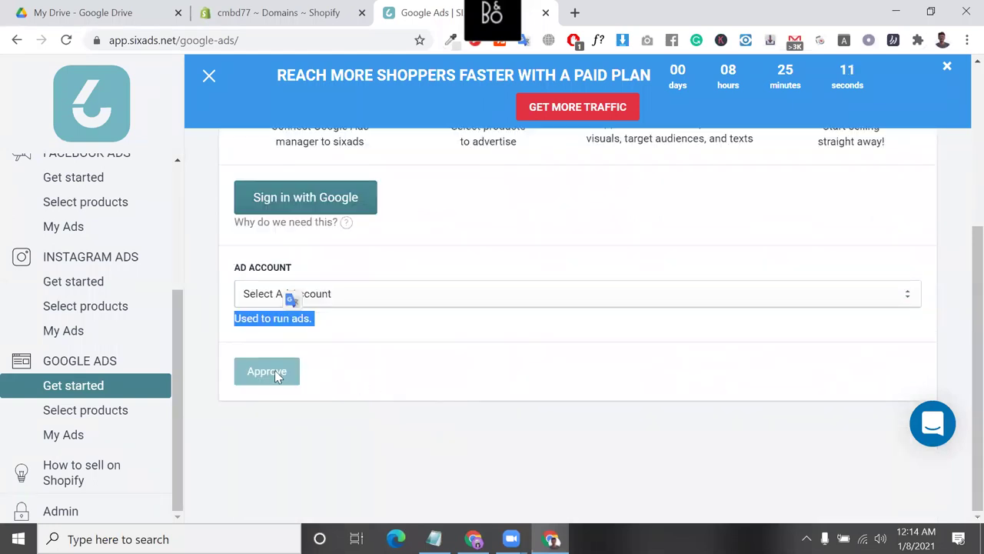
pyautogui.scroll(3, 58, 238)
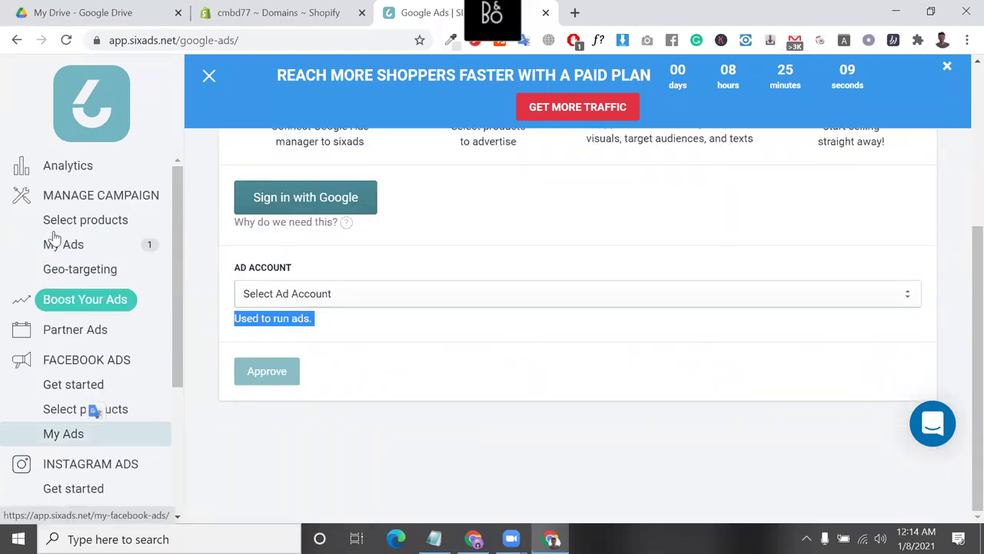
# - Review the sixads Analytics page, covering predicted impressions and the impressions, clicks and CTR of the store's ads
pyautogui.click(96, 176)
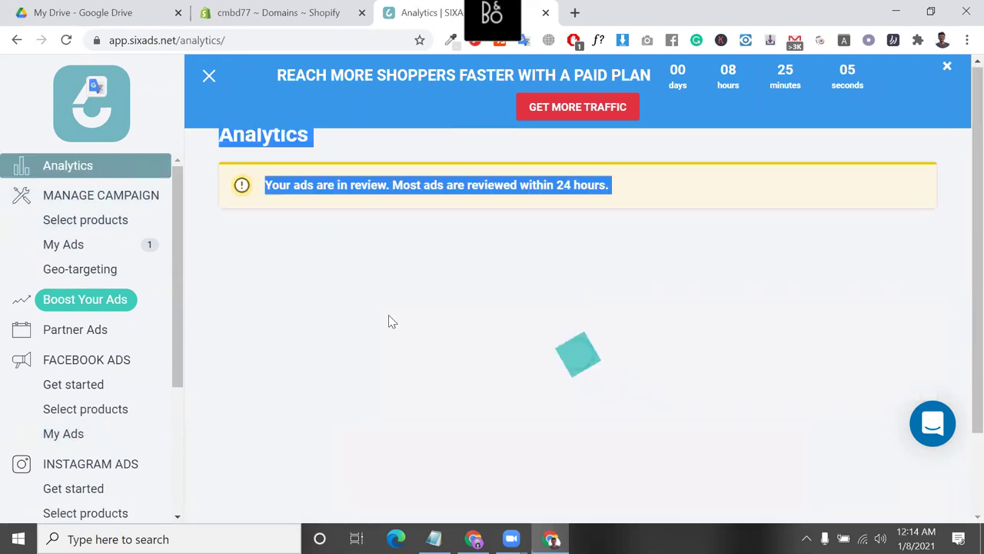
pyautogui.scroll(-1, 388, 321)
pyautogui.scroll(-2, 389, 322)
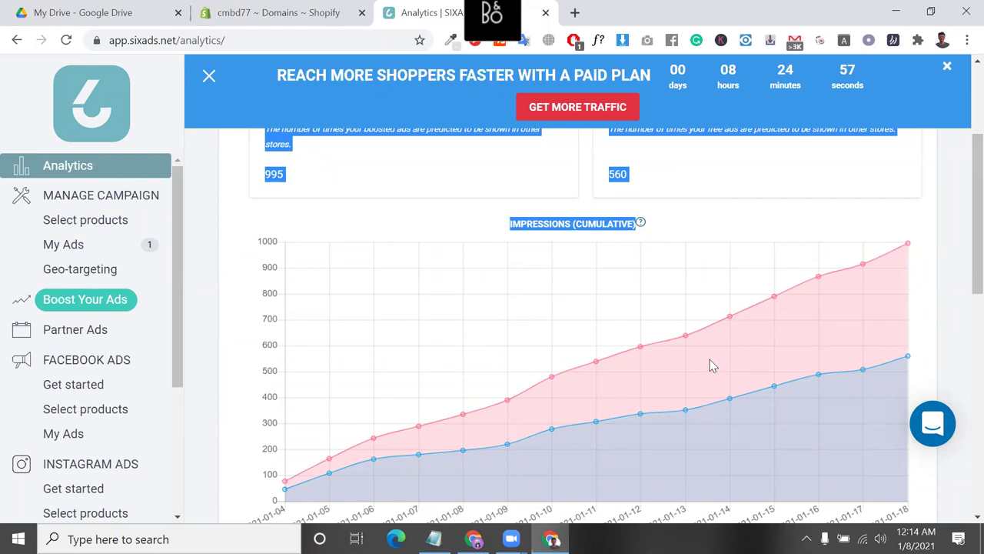
pyautogui.scroll(-2, 709, 365)
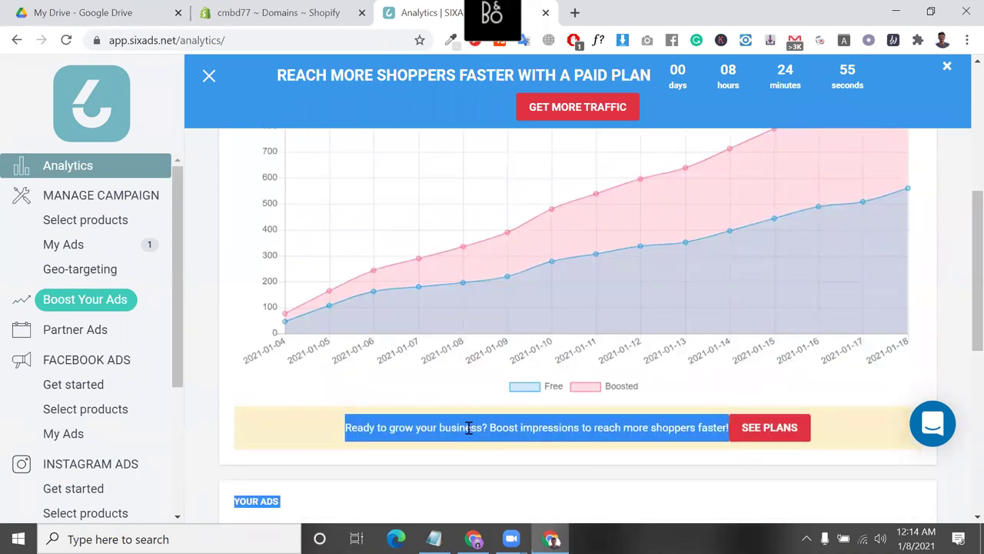
pyautogui.click(468, 427)
pyautogui.scroll(-5, 468, 428)
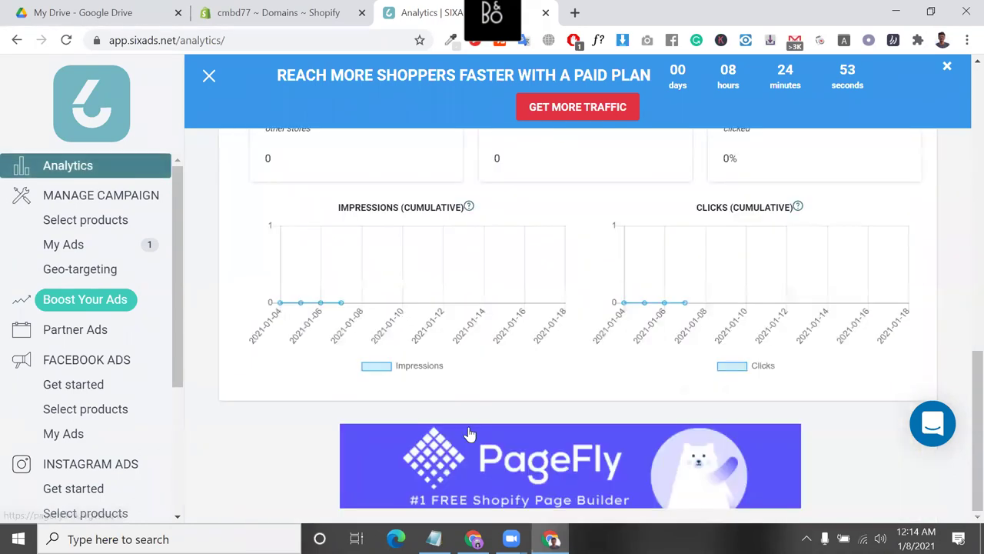
pyautogui.scroll(2, 469, 433)
pyautogui.scroll(-2, 454, 395)
pyautogui.scroll(1, 454, 394)
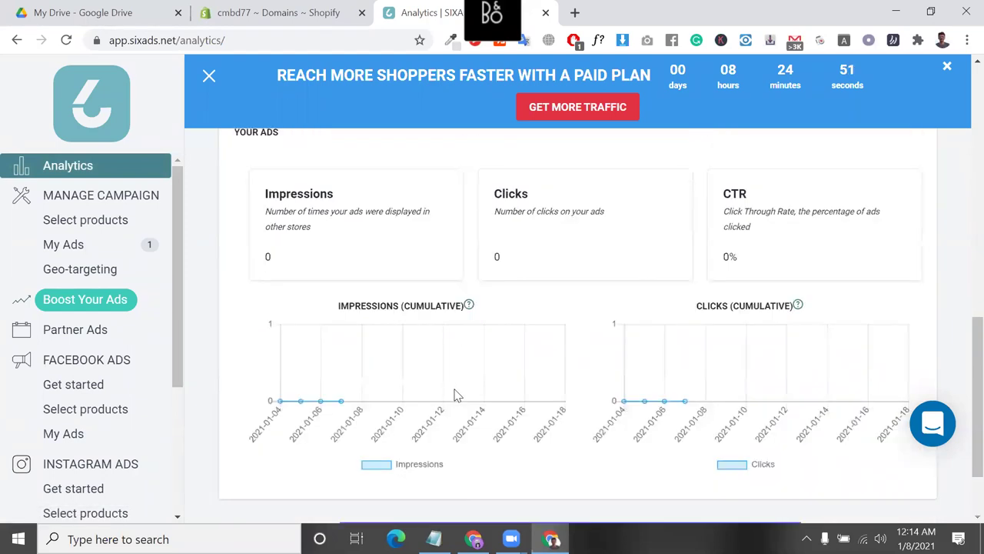
pyautogui.scroll(10, 455, 396)
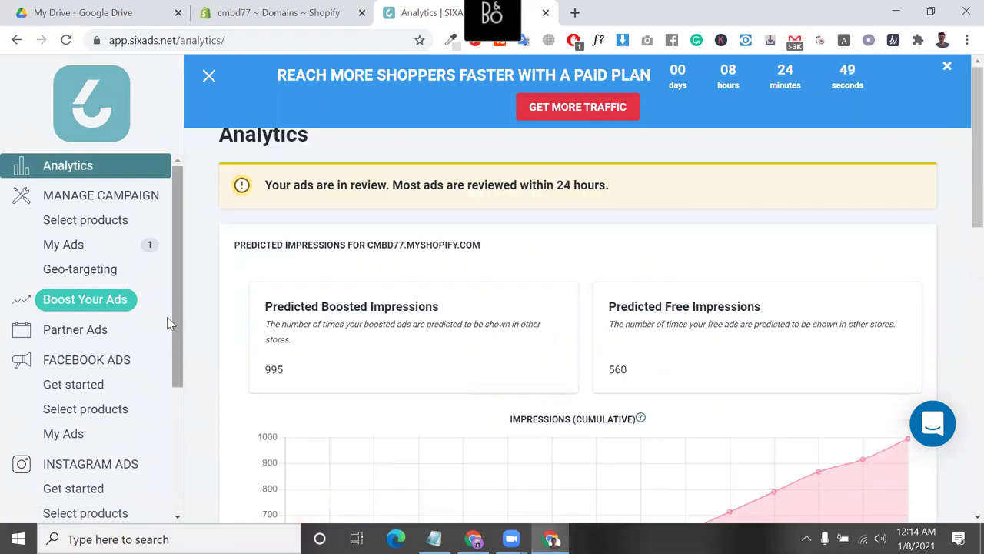
# - Check the campaign's product selection in sixads, close the app and highlight Shopify's Apps for Black Friday Cyber Monday heading
pyautogui.click(114, 205)
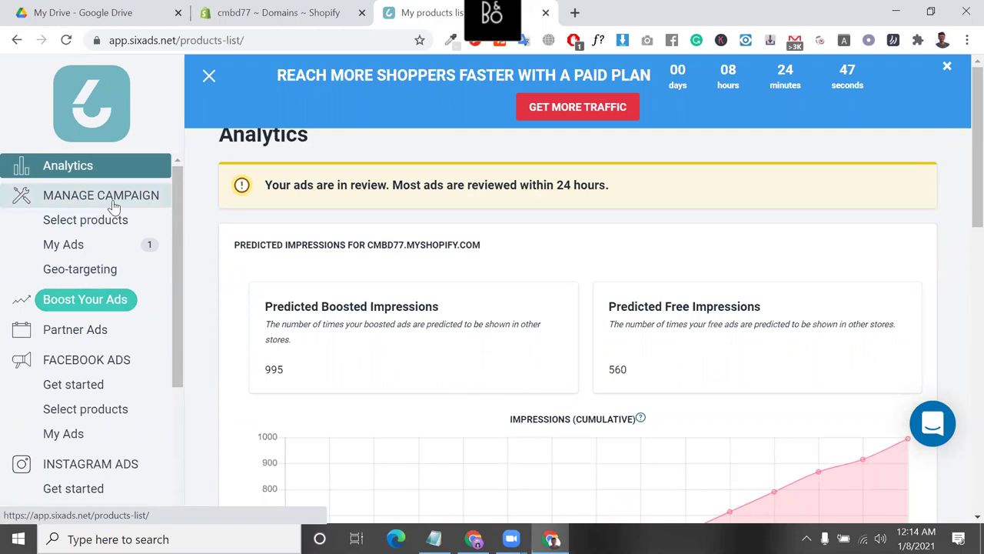
pyautogui.scroll(-5, 419, 422)
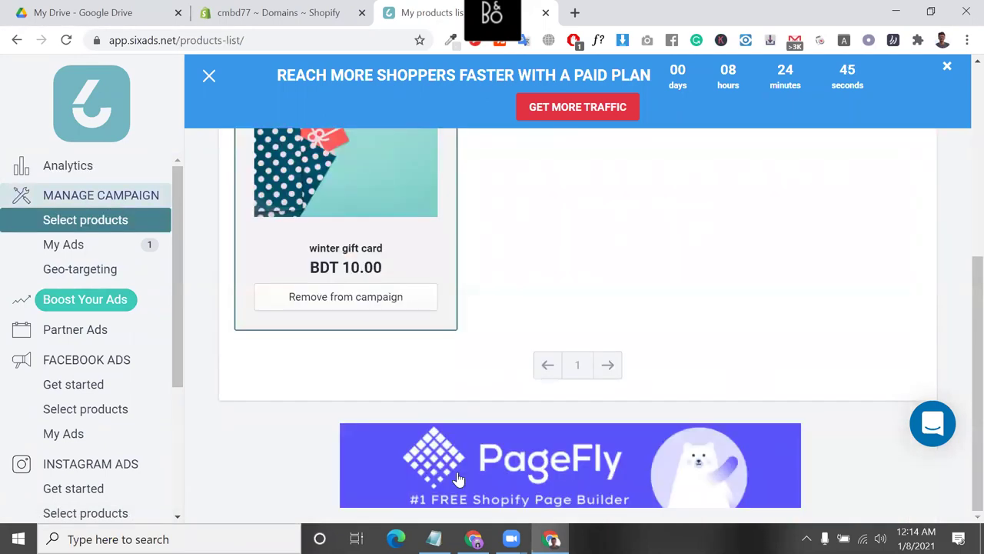
pyautogui.click(546, 12)
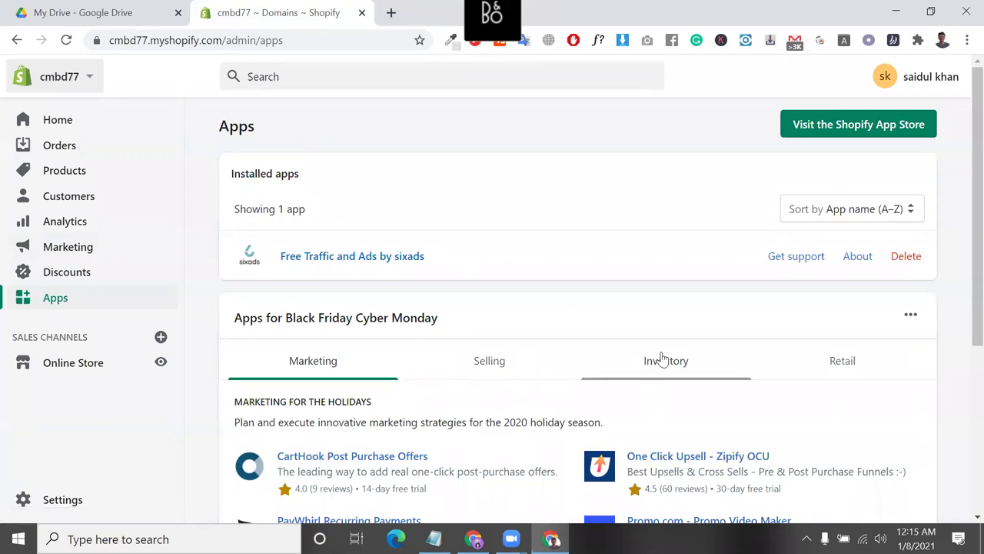
pyautogui.tripleClick(409, 314)
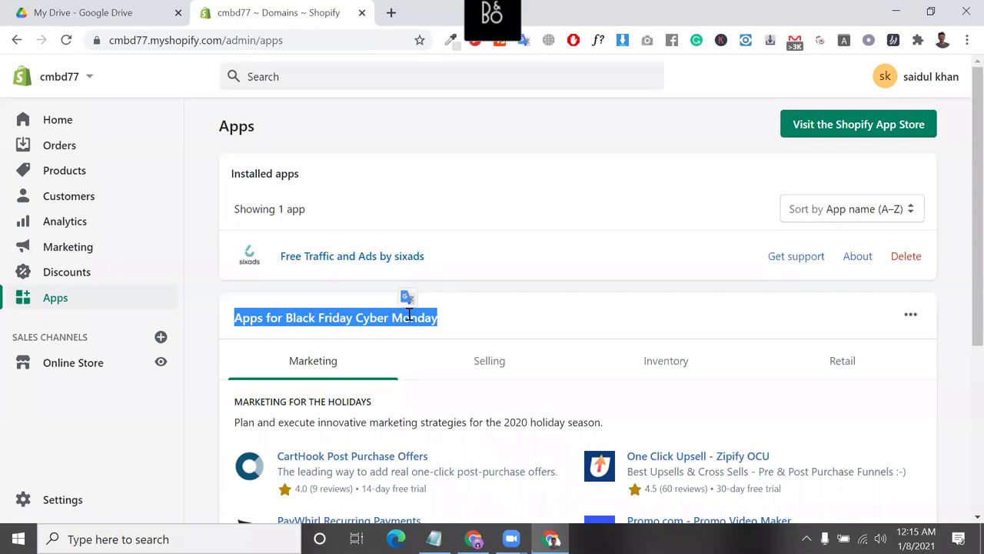
# - Search Google for "google kit" in a new browser tab
pyautogui.click(390, 12)
pyautogui.click(281, 11)
pyautogui.click(399, 10)
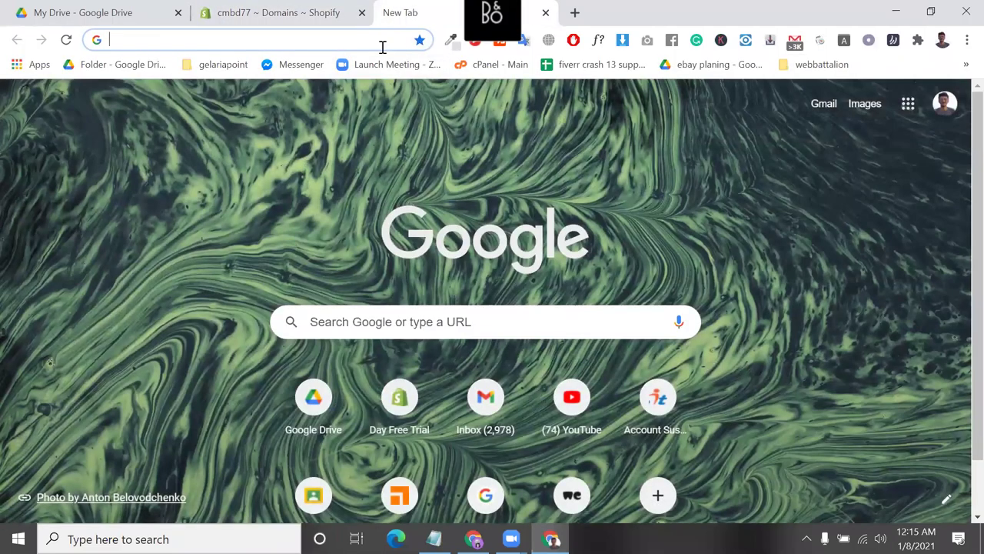
pyautogui.write('google')
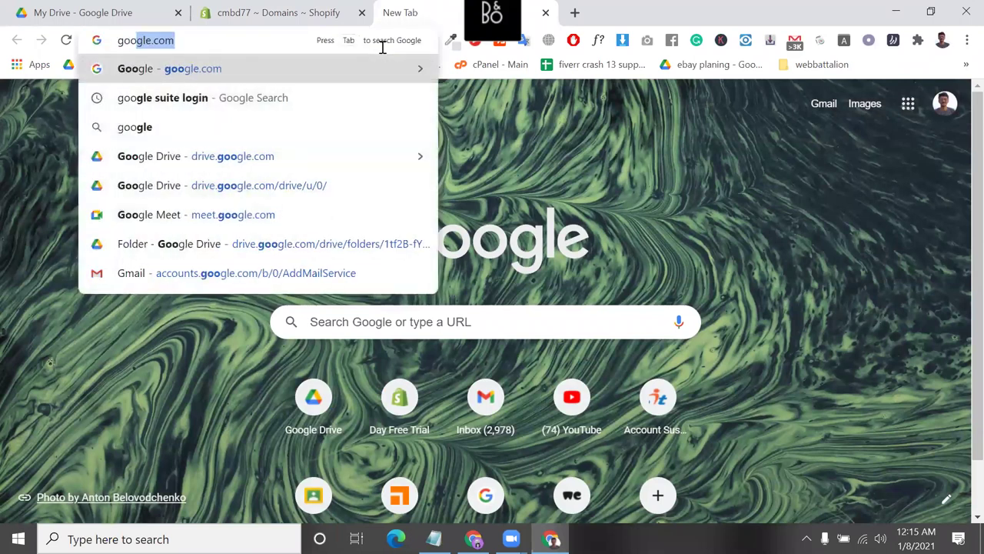
pyautogui.press('BackSpace')
pyautogui.press('BackSpace')
pyautogui.press('BackSpace')
pyautogui.write('gg')
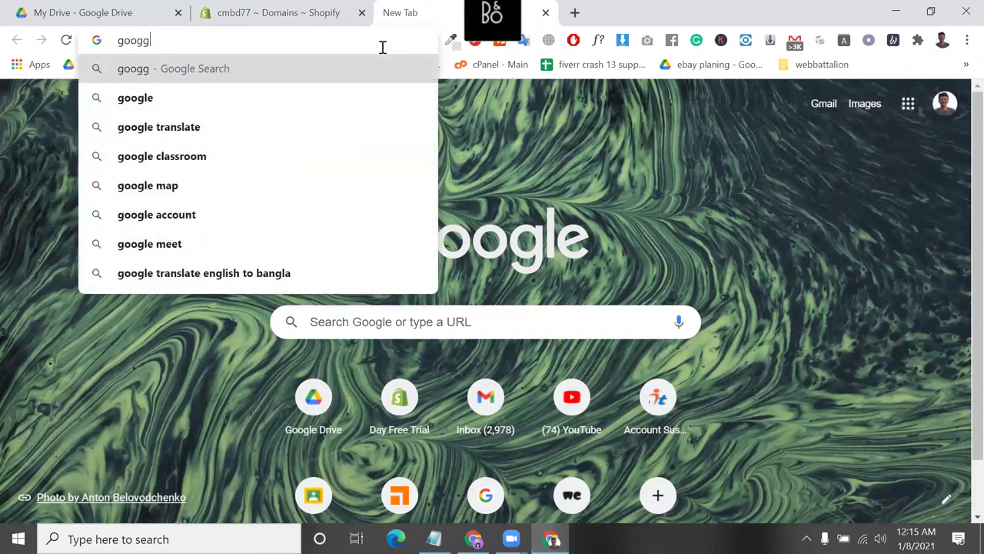
pyautogui.press('BackSpace')
pyautogui.write('le kit')
pyautogui.press('Return')
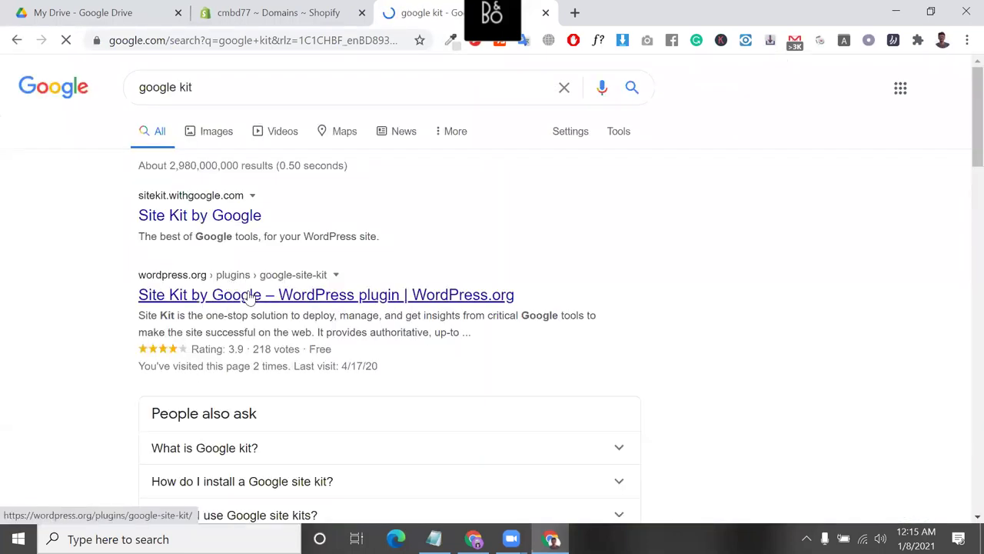
# - Review the Site Kit by Google plugin page on WordPress.org, then close it and return to Shopify's Apps page
pyautogui.click(250, 297)
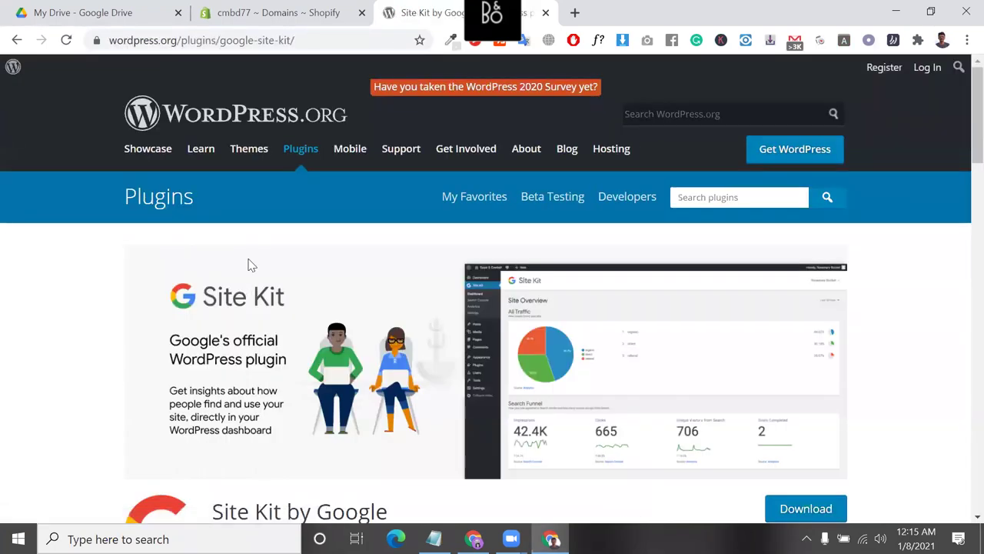
pyautogui.scroll(-4, 249, 265)
pyautogui.scroll(-2, 249, 265)
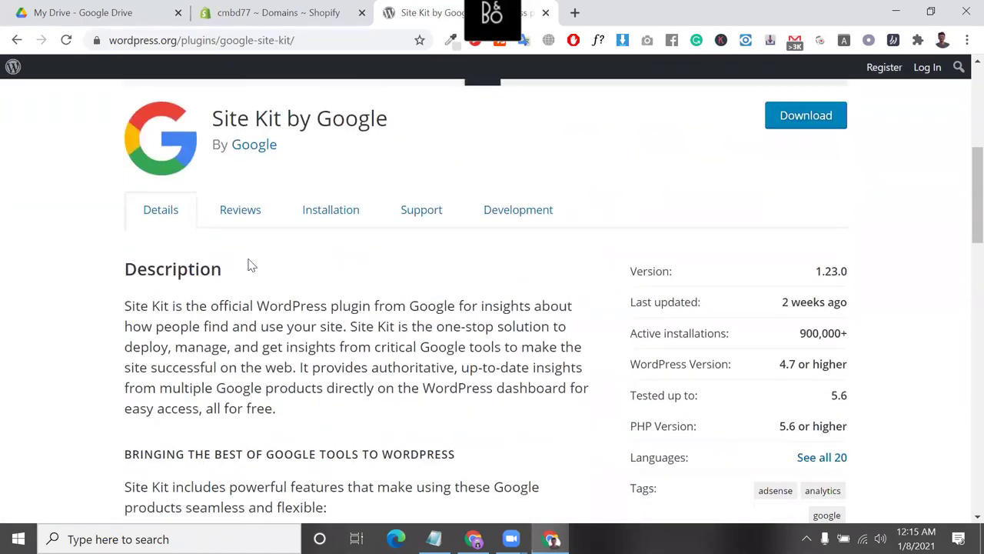
pyautogui.scroll(-5, 249, 258)
pyautogui.scroll(-3, 249, 259)
pyautogui.scroll(10, 259, 257)
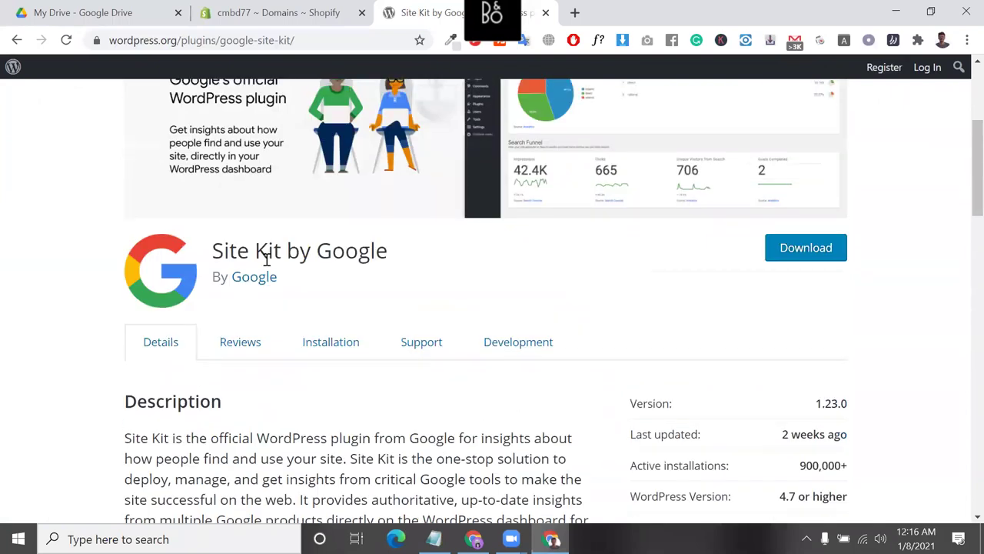
pyautogui.tripleClick(266, 259)
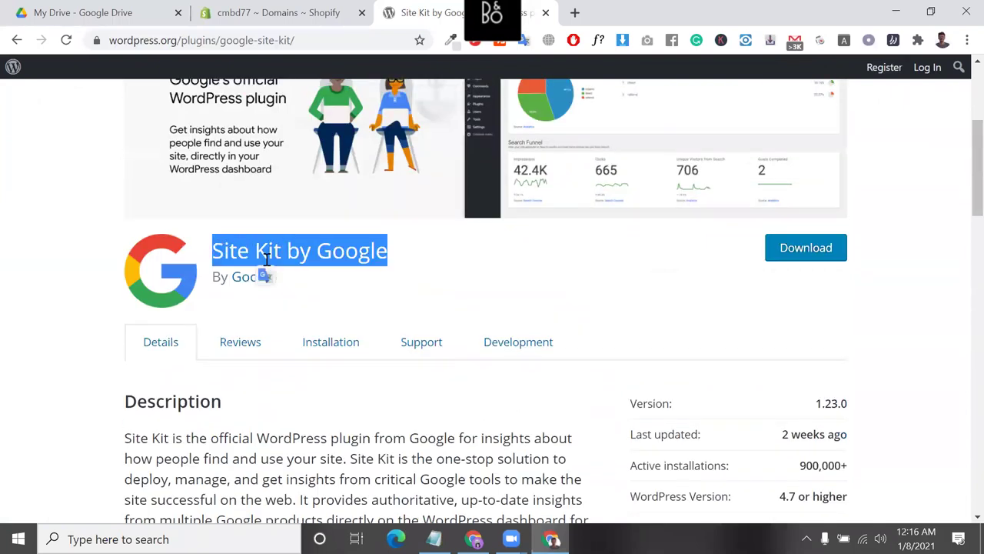
pyautogui.doubleClick(380, 251)
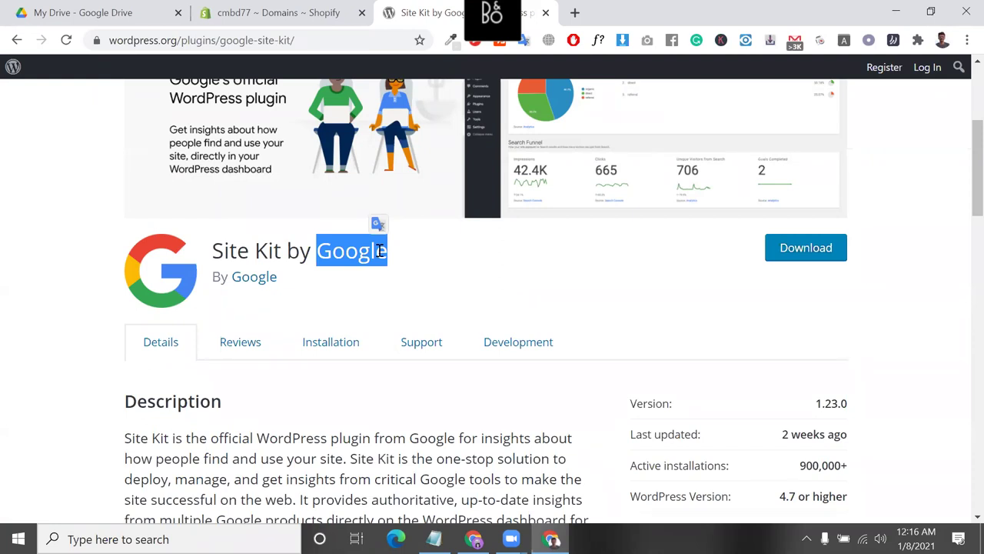
pyautogui.click(313, 43)
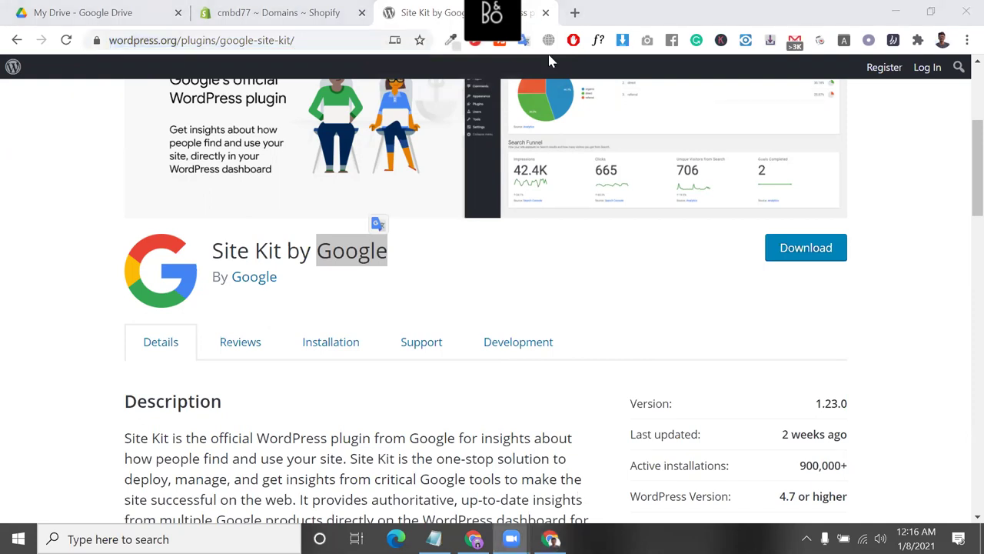
pyautogui.click(308, 12)
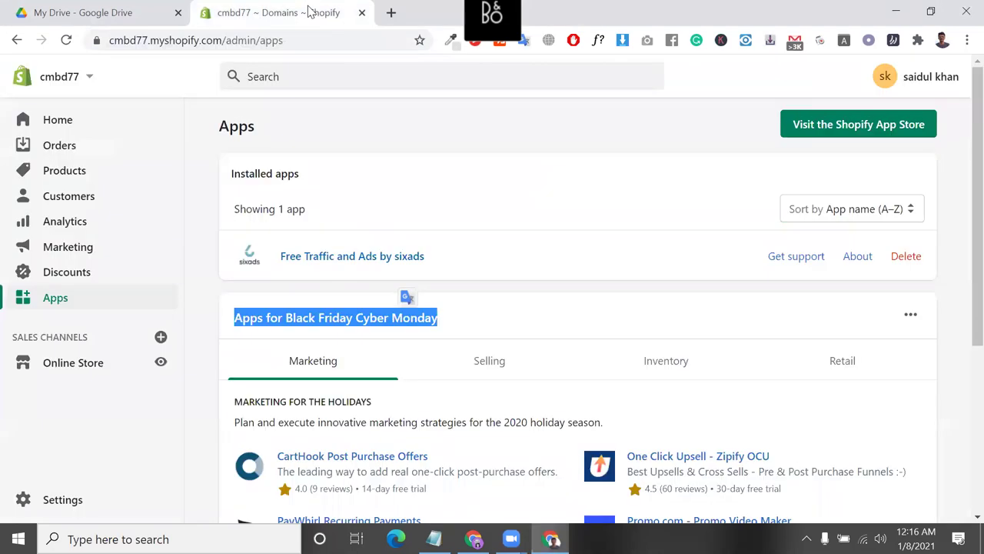
pyautogui.scroll(-3, 216, 401)
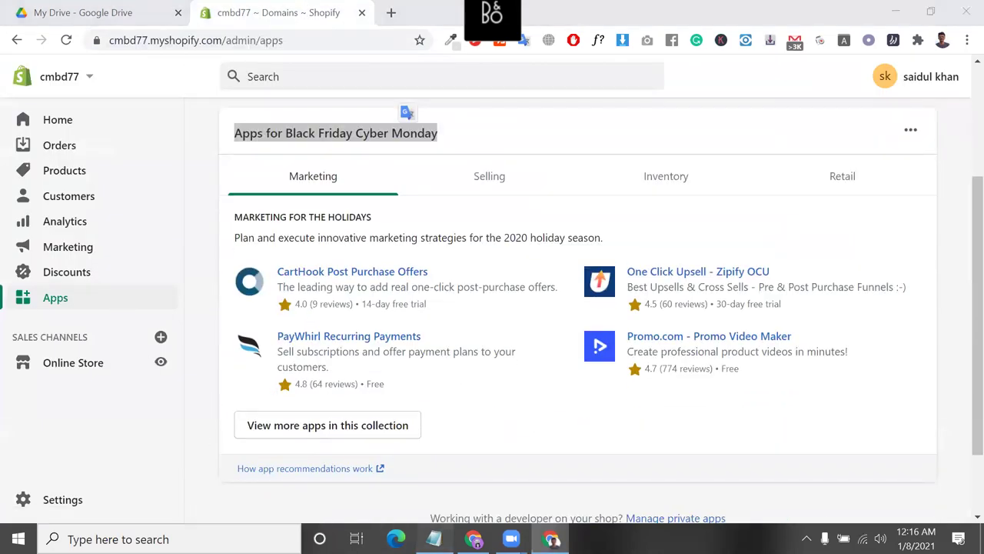
# - Switch to support.txt in Notepad and highlight the services from Shopify Account Set Up From Scratch through Domain Setup & Business E-Mail
pyautogui.click(242, 277)
pyautogui.moveTo(237, 183); pyautogui.dragTo(132, 115)
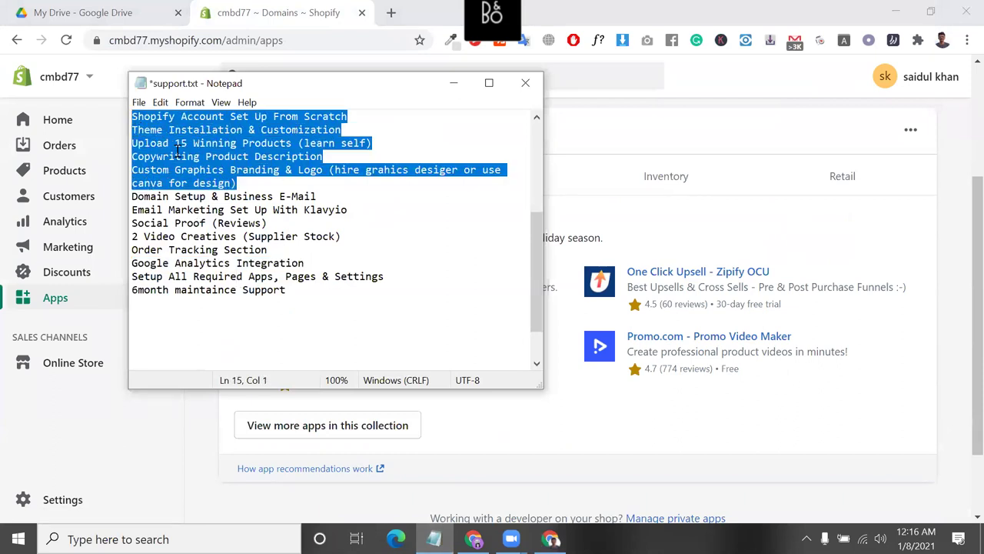
pyautogui.click(319, 196)
pyautogui.keyDown('shift'); pyautogui.click(144, 130); pyautogui.keyUp('shift')
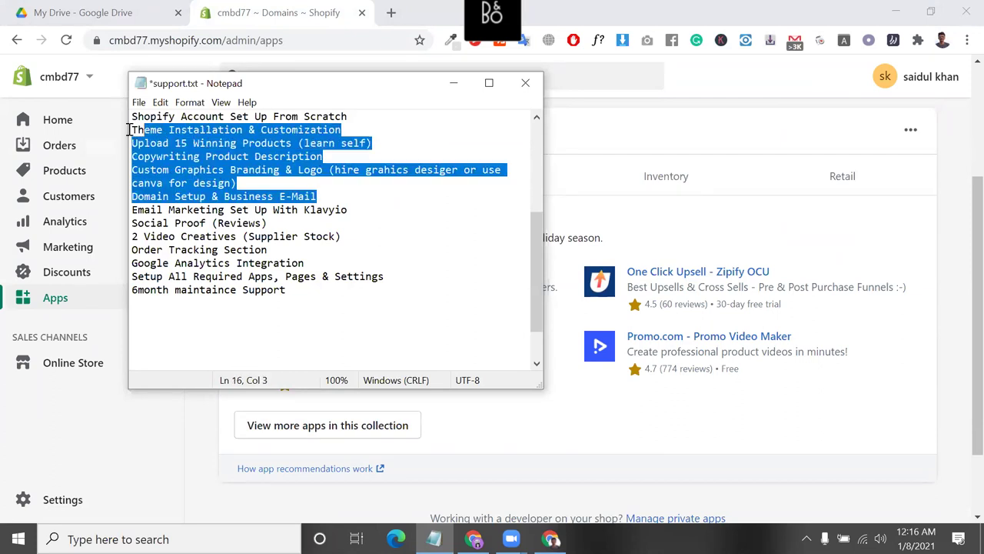
pyautogui.keyDown('shift'); pyautogui.click(127, 116); pyautogui.keyUp('shift')
pyautogui.scroll(1, 201, 198)
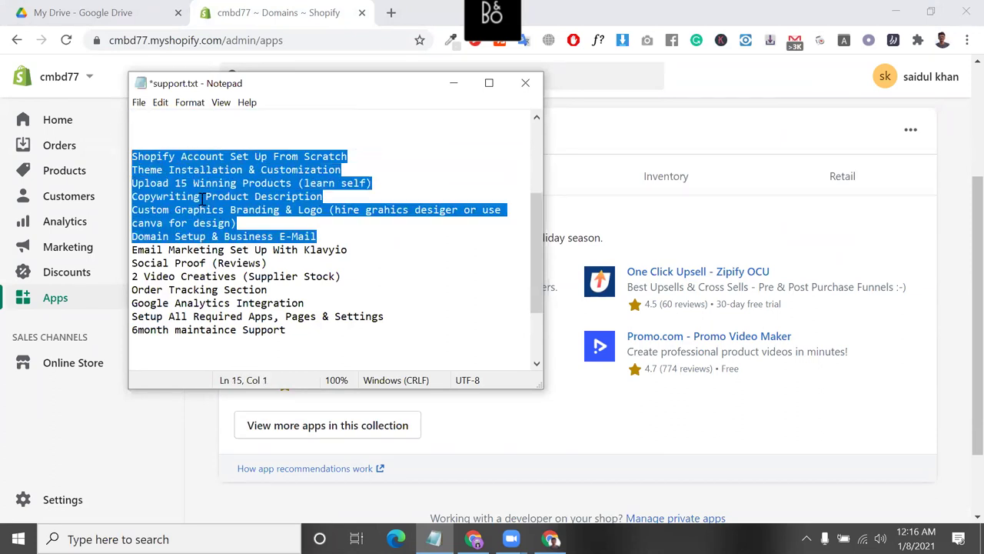
pyautogui.click(263, 264)
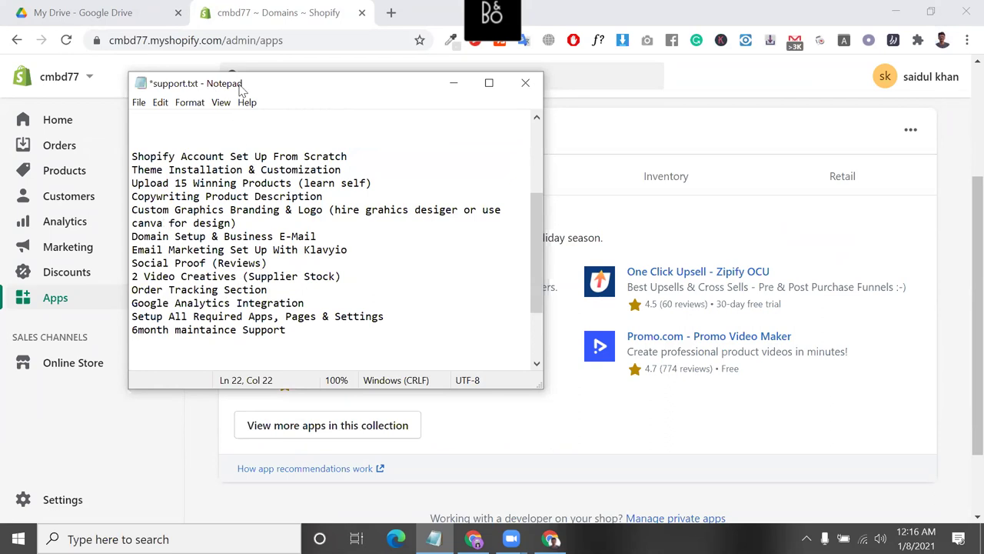
# - Move the Notepad window aside and insert blank lines after "Domain Setup & Business E-Mail" to separate the remaining services
pyautogui.moveTo(241, 84); pyautogui.dragTo(598, 82)
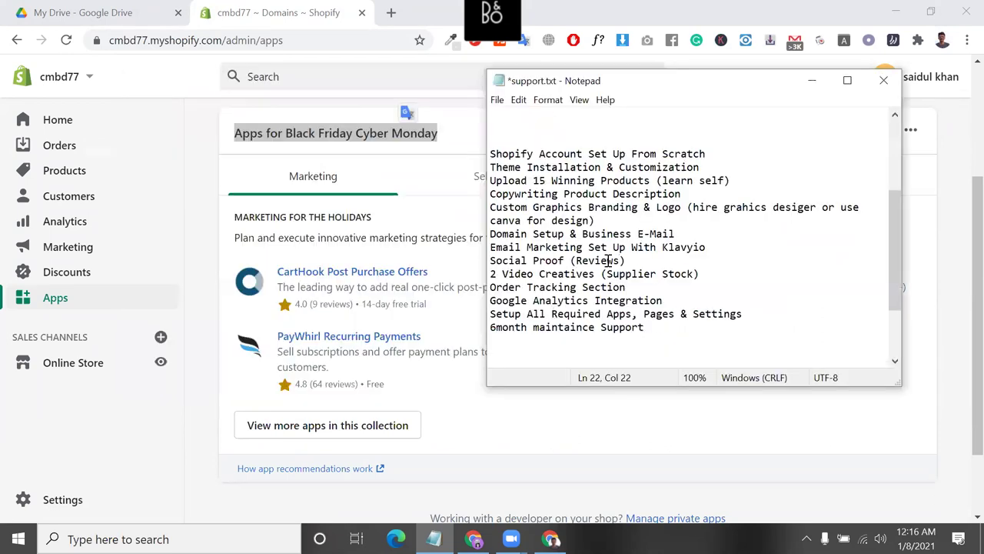
pyautogui.click(687, 236)
pyautogui.press('Return')
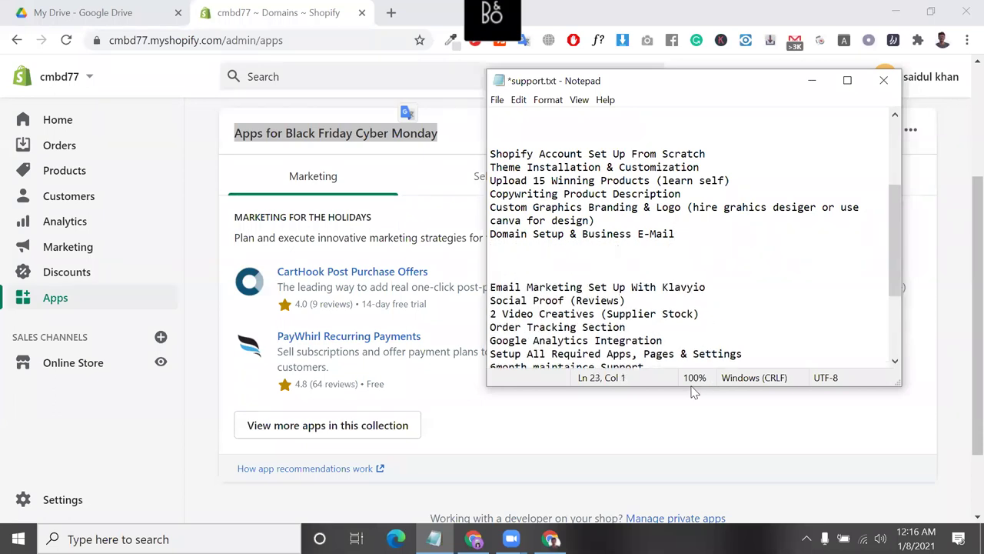
# - Move the "2 Video Creatives (Supplier Stock)" line directly below "Domain Setup & Business E-Mail" and remove the empty line it leaves
pyautogui.moveTo(701, 309); pyautogui.dragTo(482, 318)
pyautogui.hotkey('ctrl', 'x')
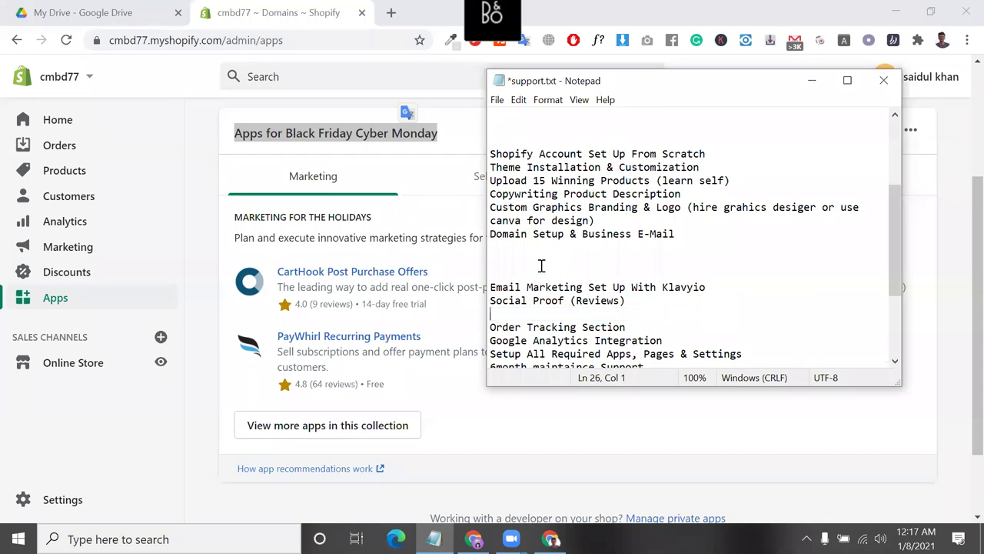
pyautogui.hotkey('ctrl', 'v')
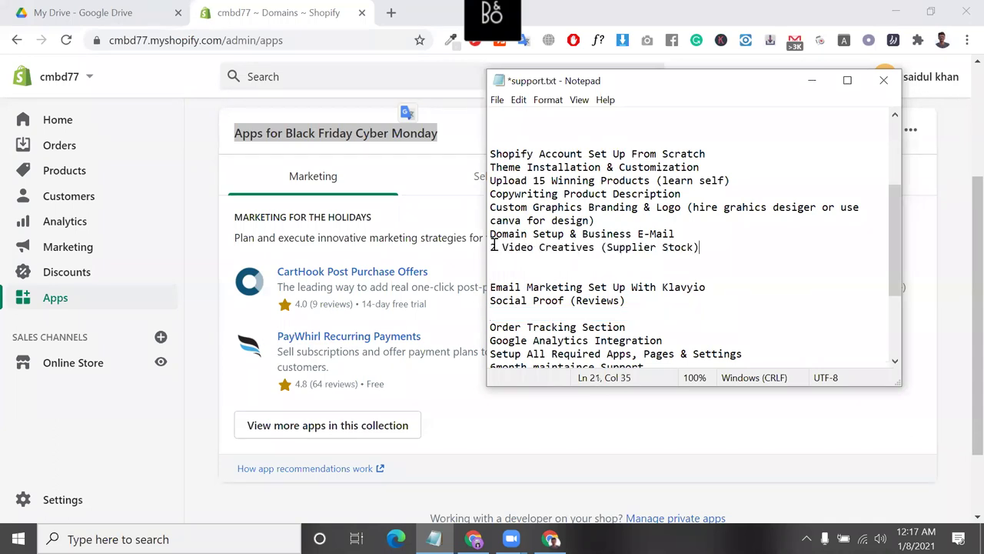
pyautogui.click(490, 328)
pyautogui.press('BackSpace')
pyautogui.scroll(-2, 605, 355)
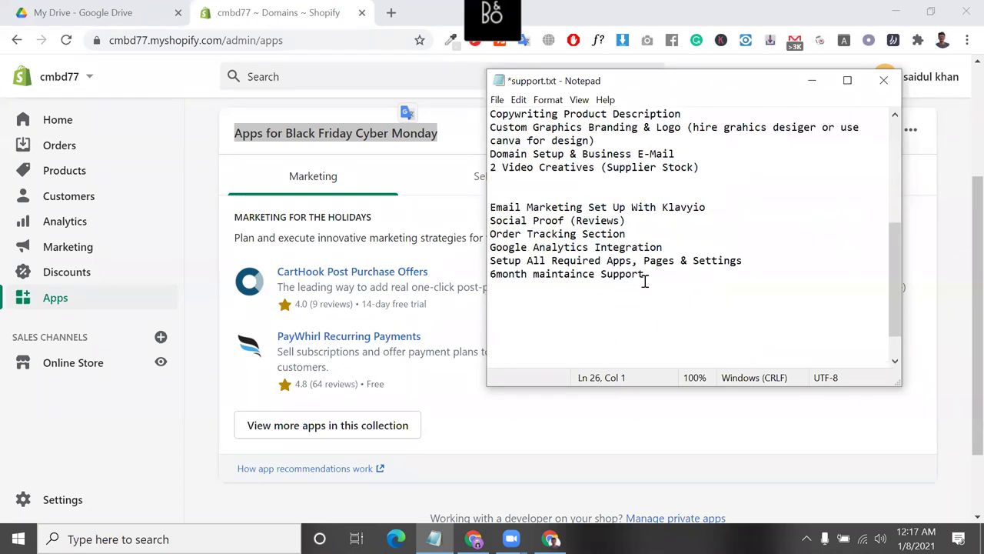
# - Highlight the services from Email Marketing Set Up With Klavyio through 6month maintaince Support in Notepad, and view the store's Settings page
pyautogui.moveTo(645, 275); pyautogui.dragTo(489, 209)
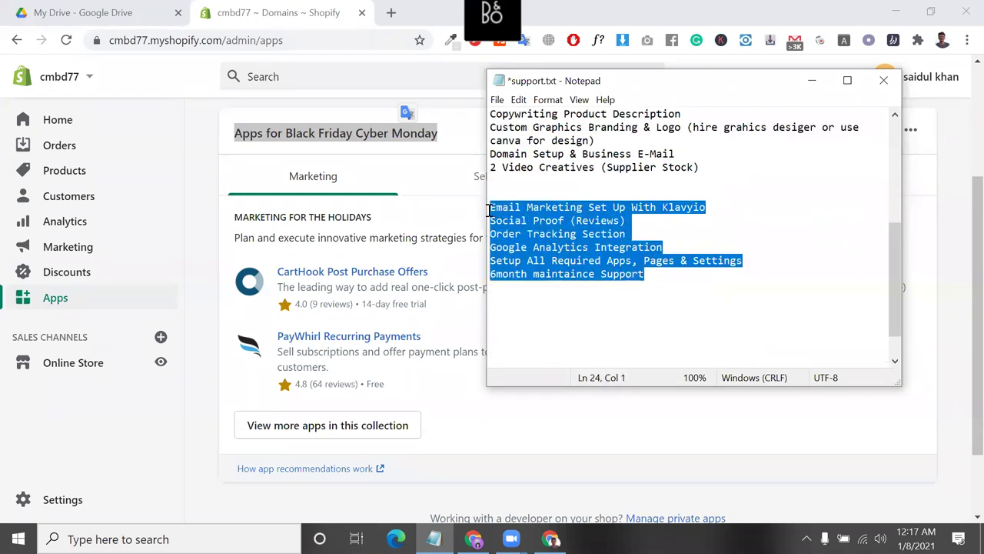
pyautogui.click(538, 246)
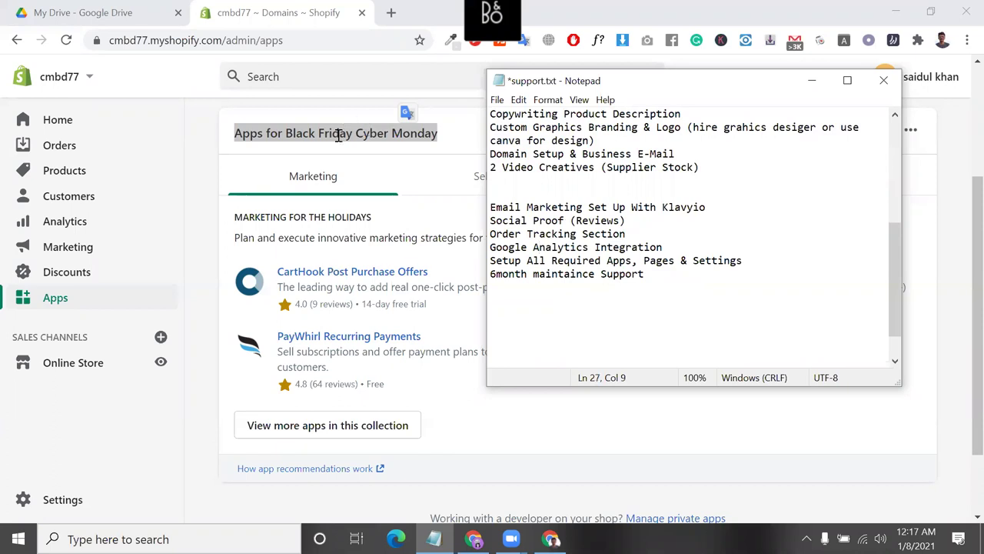
pyautogui.click(79, 511)
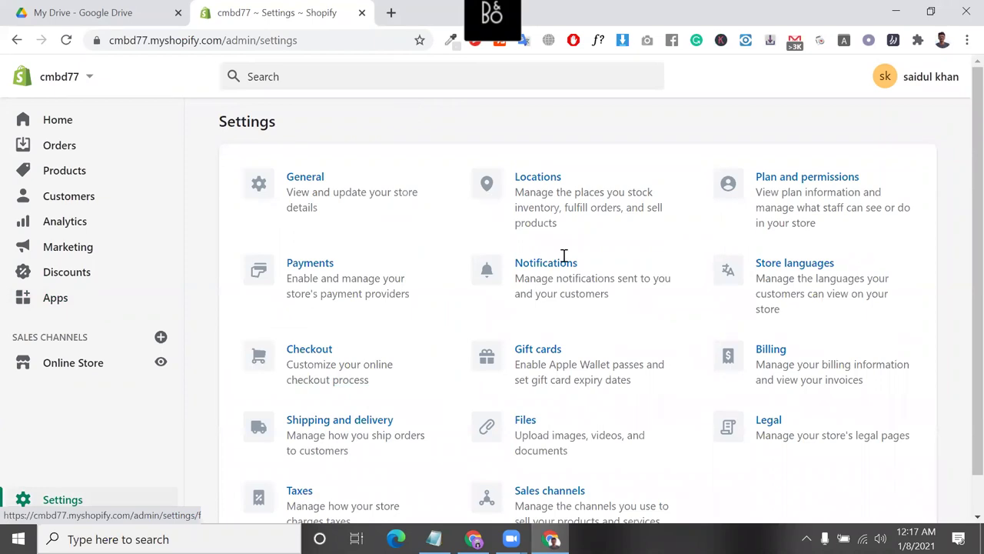
pyautogui.hotkey('alt', 'Tab')
pyautogui.moveTo(652, 274); pyautogui.dragTo(492, 206)
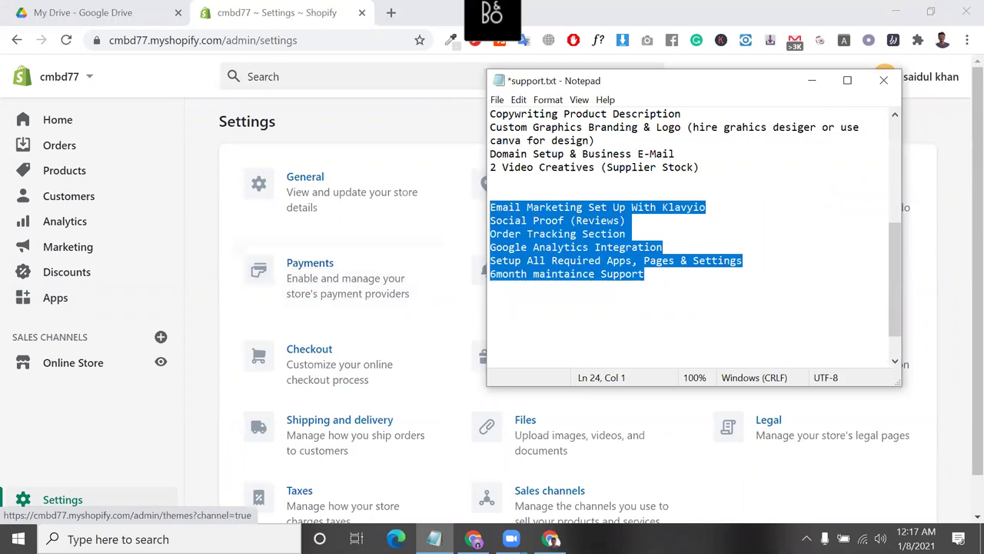
# - Visit the Shopify App Store from the store's Apps page with the existing account, and close the Google Drive page
pyautogui.click(67, 300)
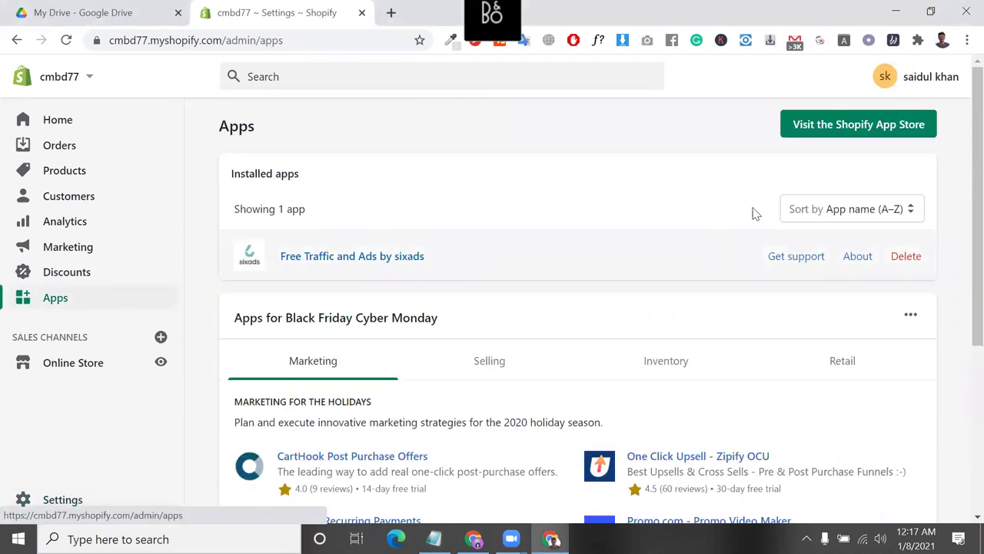
pyautogui.click(838, 128)
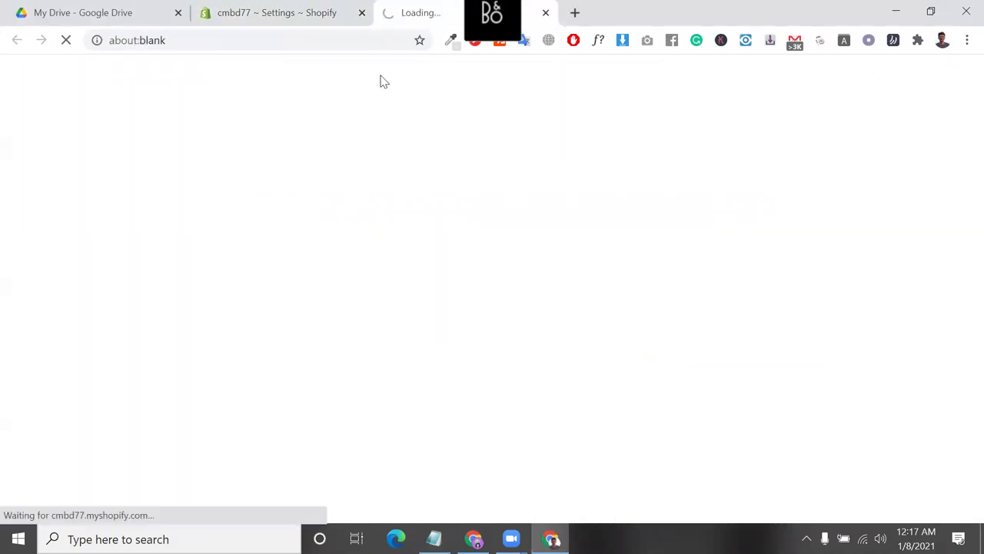
pyautogui.click(179, 14)
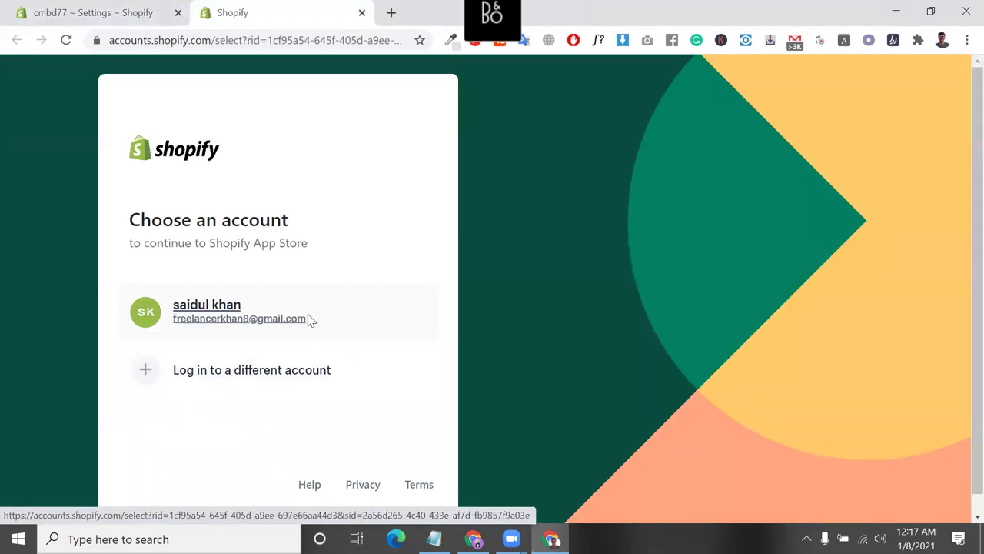
pyautogui.click(308, 319)
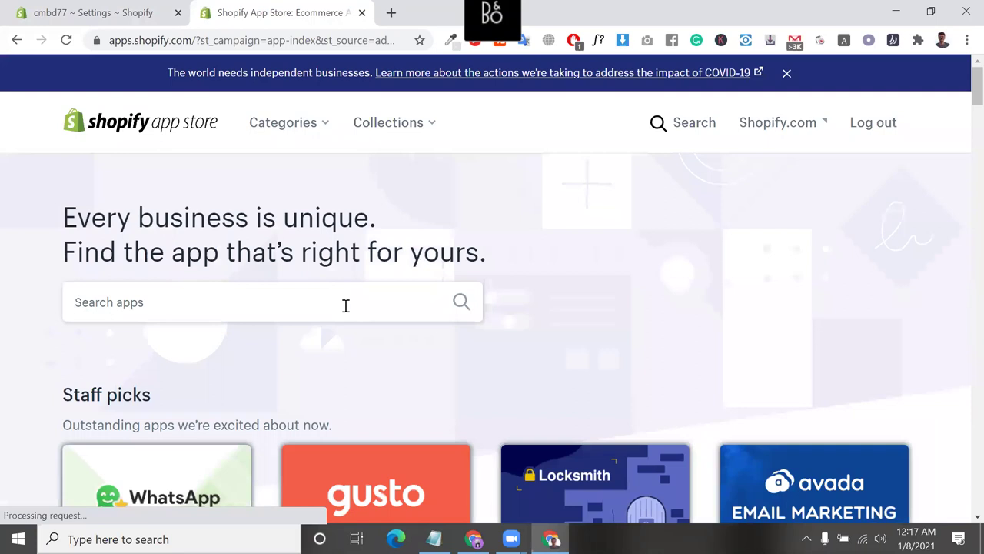
pyautogui.click(346, 305)
pyautogui.scroll(-1, 345, 305)
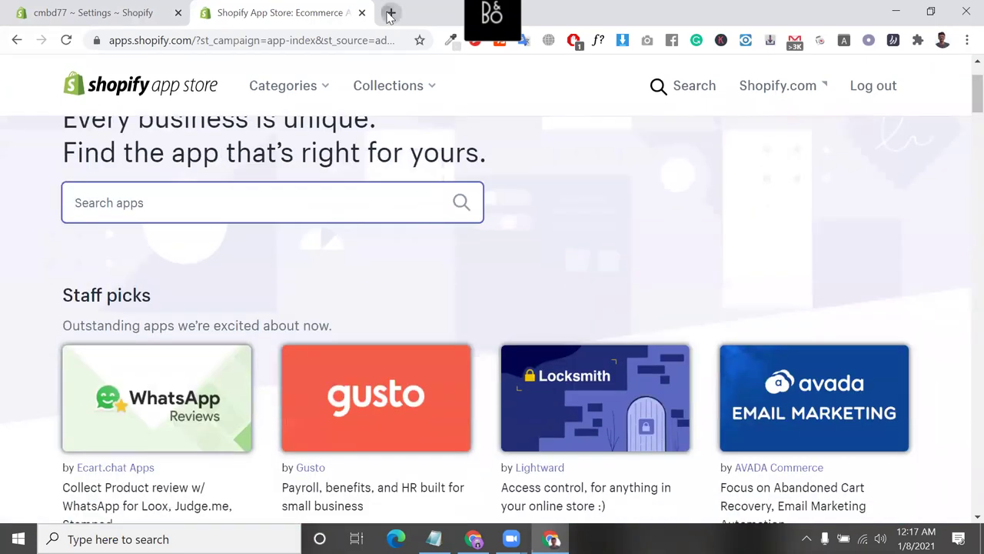
# - Search Google for "shopify page builder" and open the Page builders apps result from the Shopify App Store in a new tab
pyautogui.click(390, 13)
pyautogui.write('shopify')
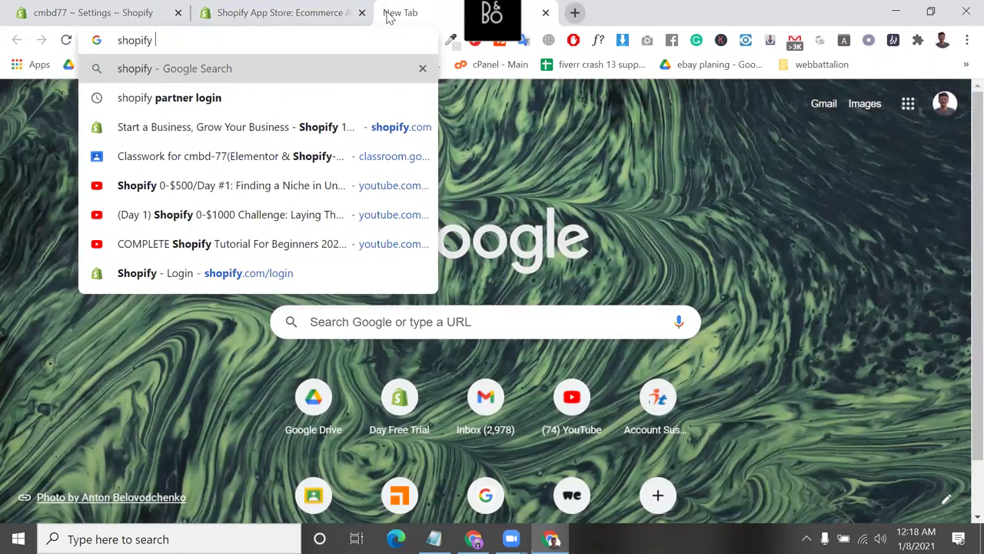
pyautogui.write(' page')
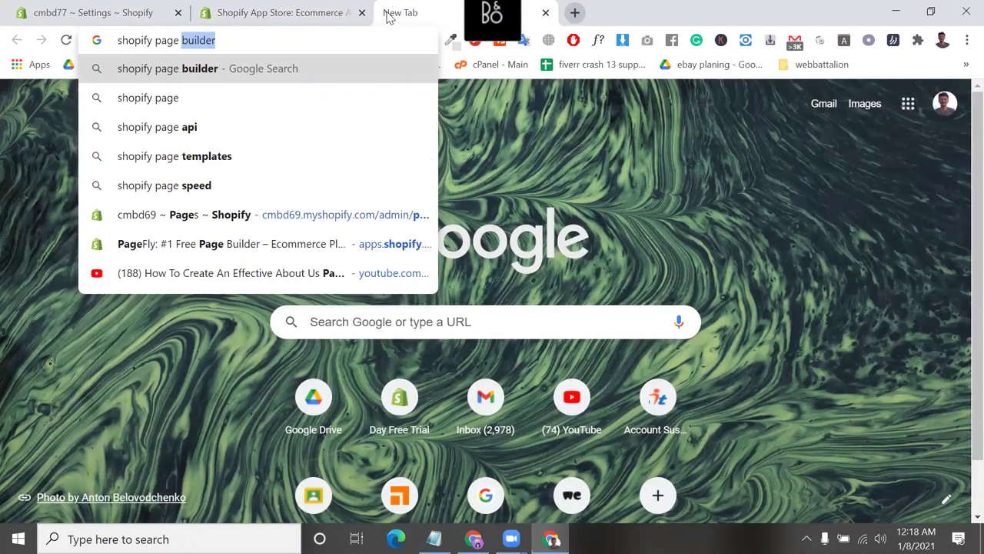
pyautogui.press('Return')
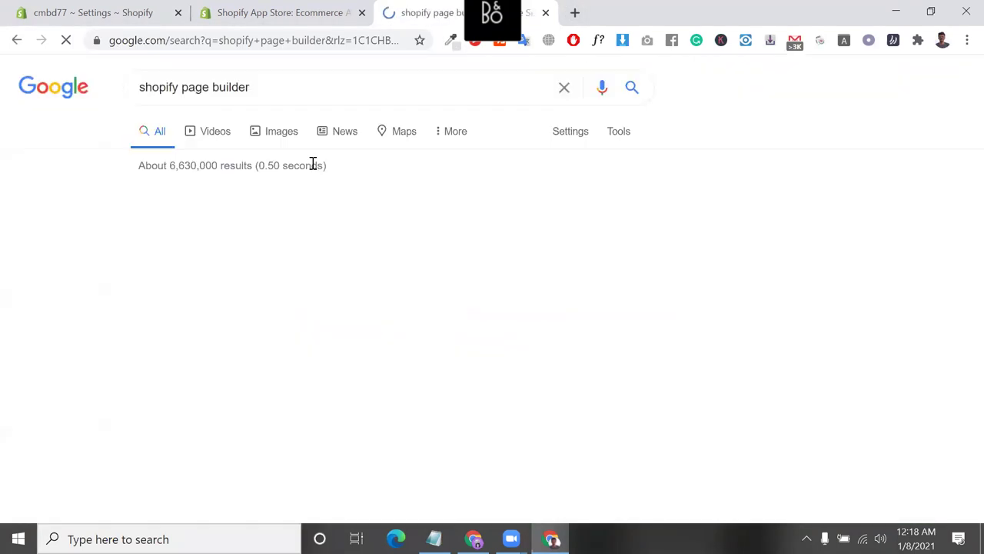
pyautogui.scroll(-1, 345, 428)
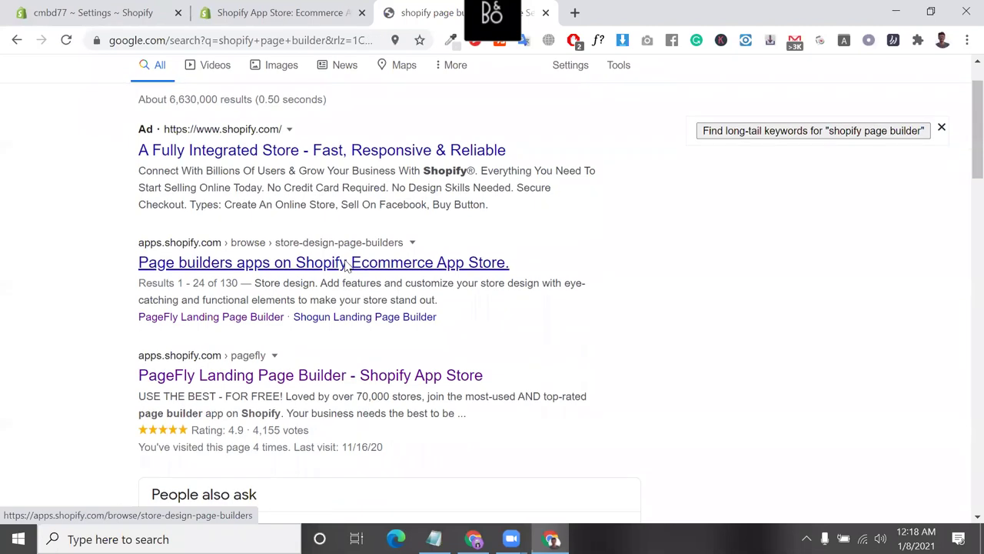
pyautogui.rightClick(346, 264)
pyautogui.click(413, 273)
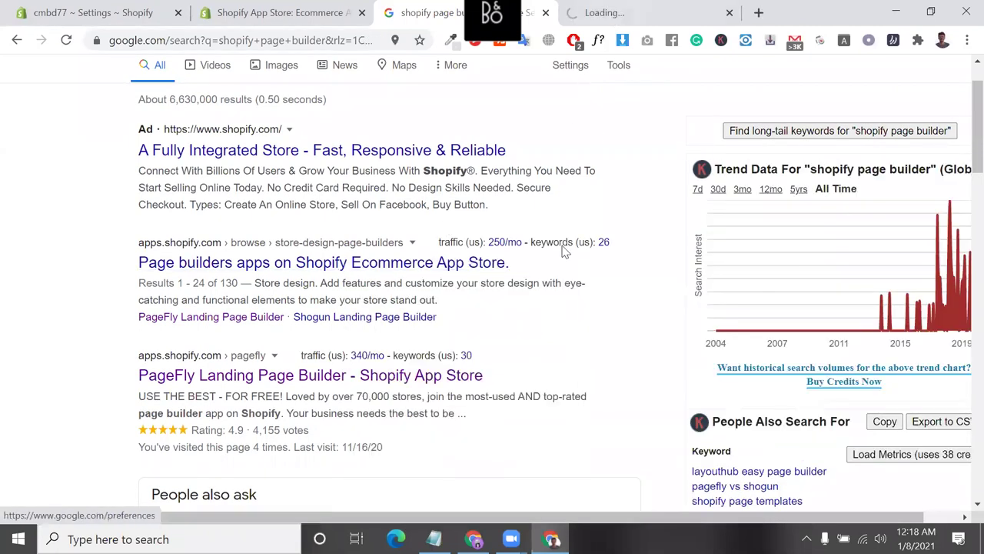
pyautogui.hotkey('ctrl', 'Tab')
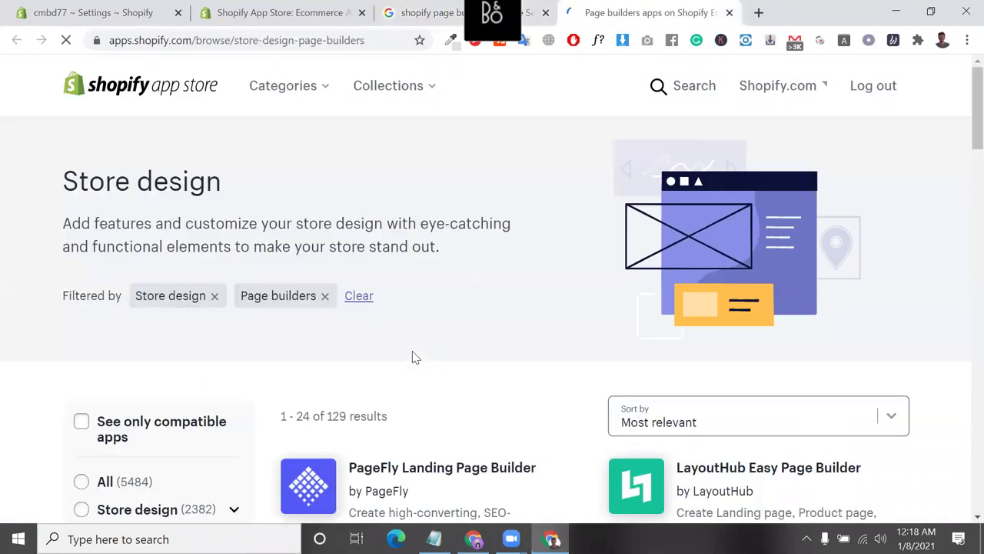
# - Examine the leading page builder apps, highlighting the LayoutHub, HelpCenter and Shogun listings
pyautogui.scroll(-3, 412, 357)
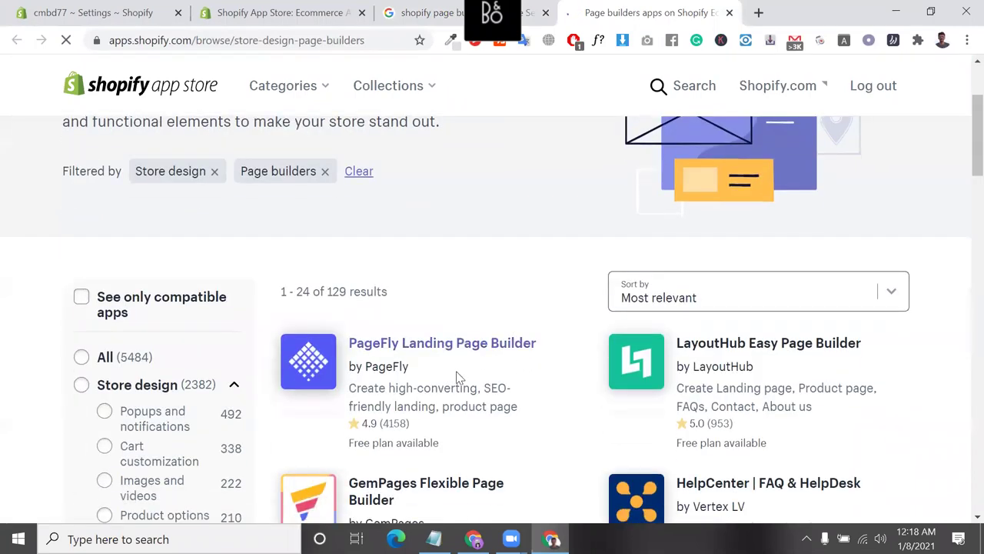
pyautogui.scroll(-1, 584, 354)
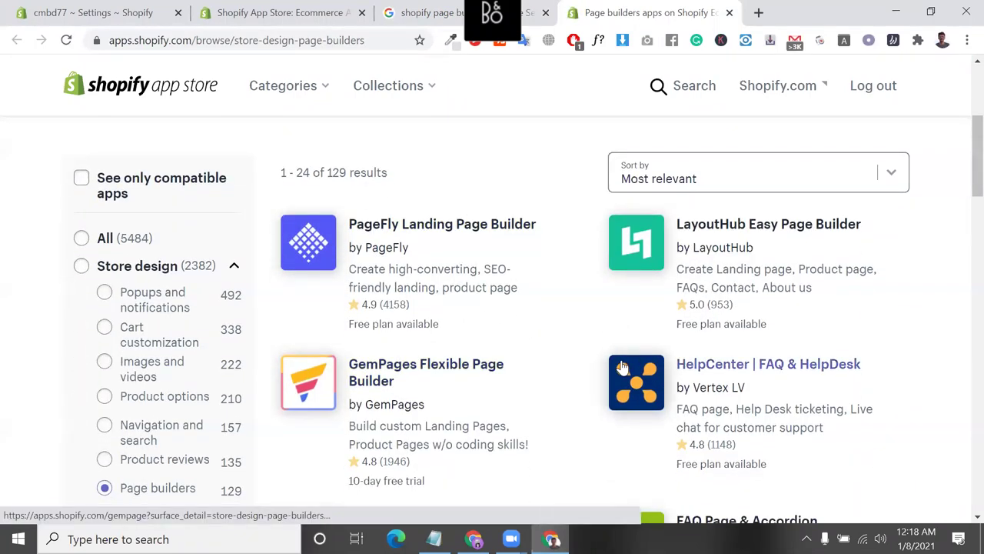
pyautogui.scroll(-1, 623, 367)
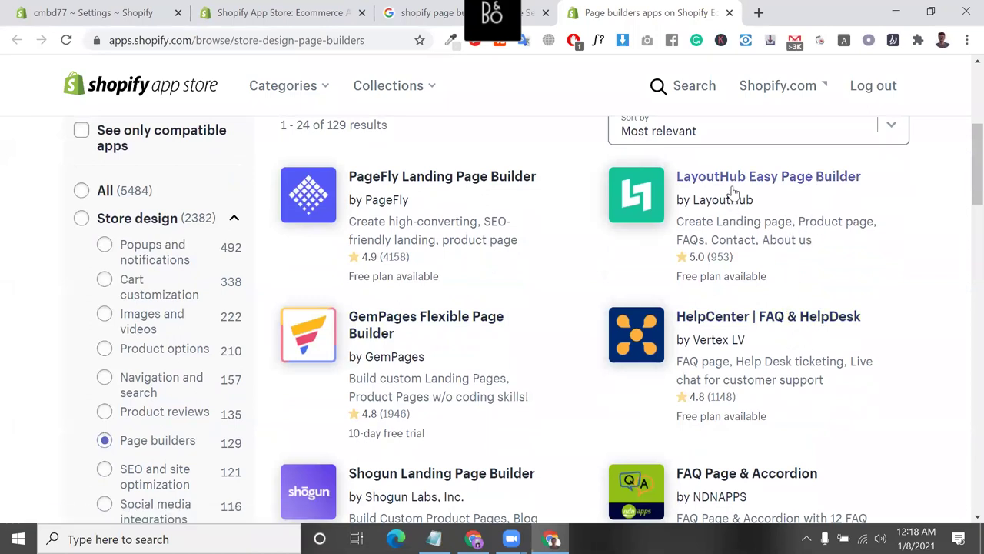
pyautogui.moveTo(773, 286); pyautogui.dragTo(743, 202)
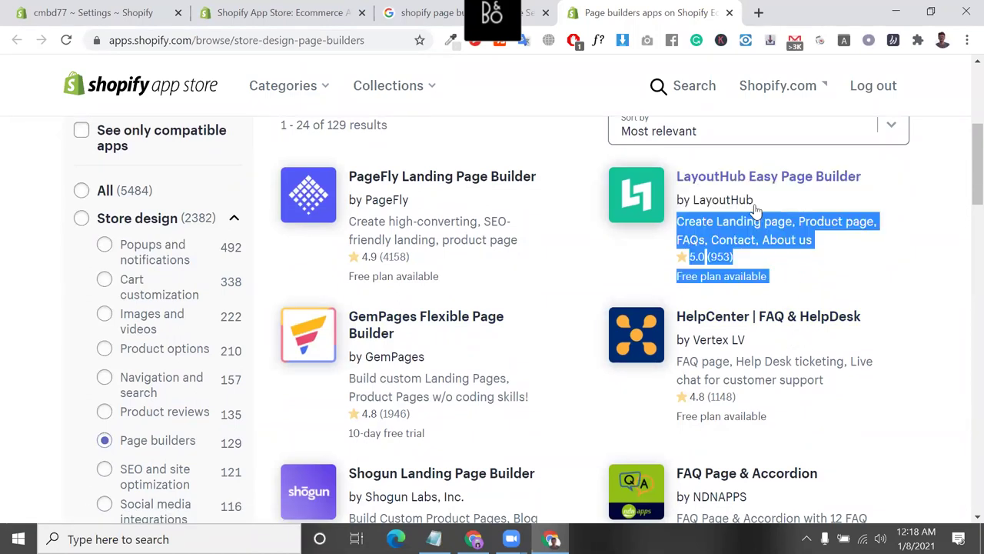
pyautogui.moveTo(773, 426); pyautogui.dragTo(755, 329)
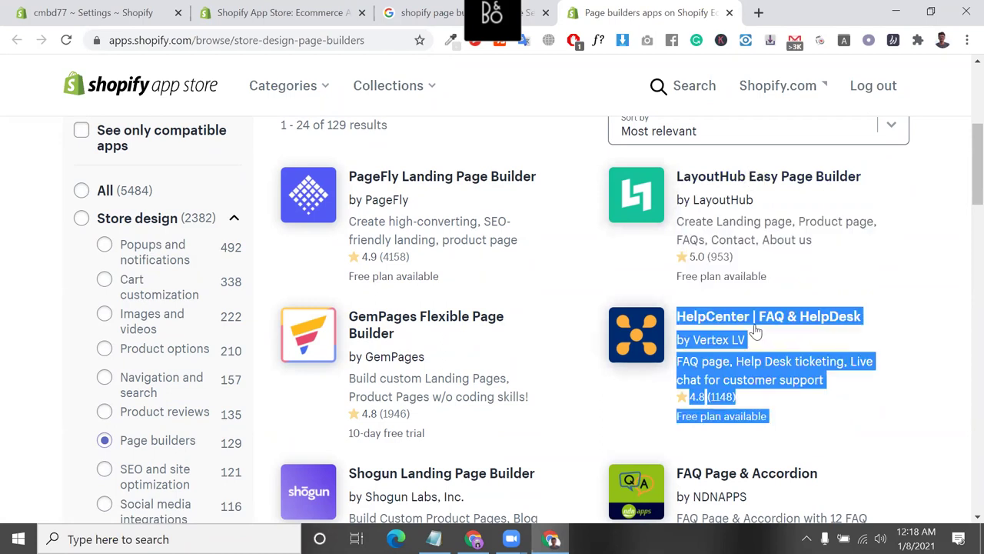
pyautogui.scroll(-1, 901, 344)
pyautogui.scroll(1, 753, 358)
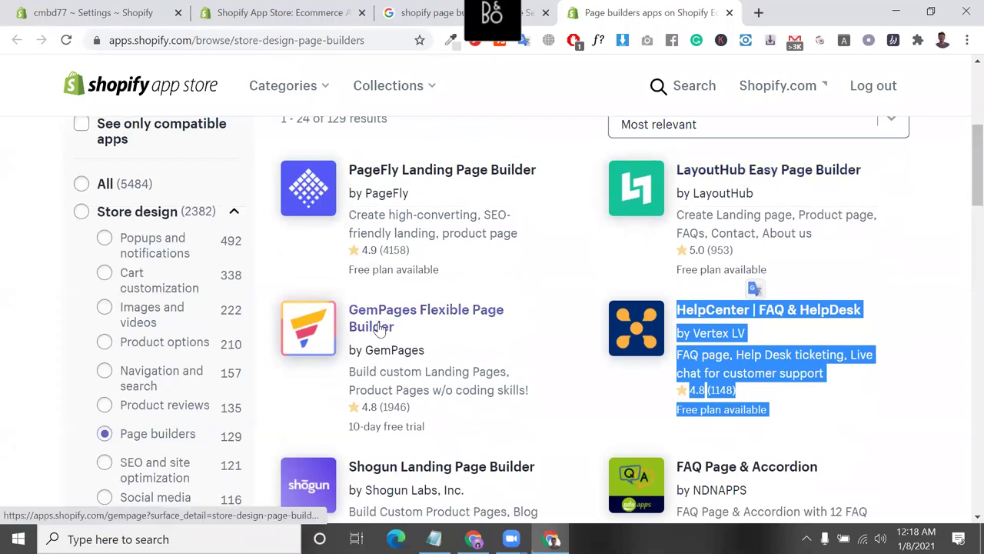
pyautogui.scroll(-1, 560, 339)
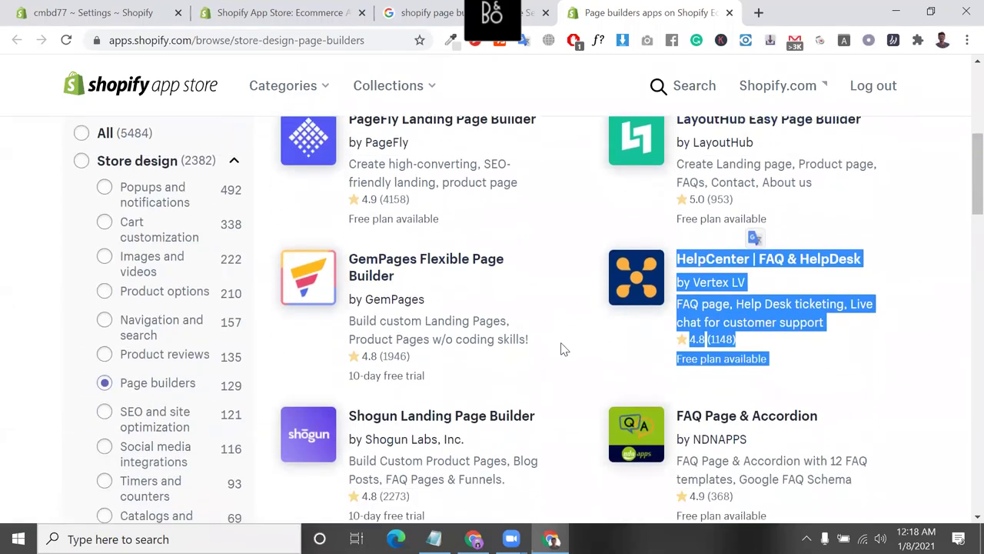
pyautogui.moveTo(553, 409); pyautogui.dragTo(428, 413)
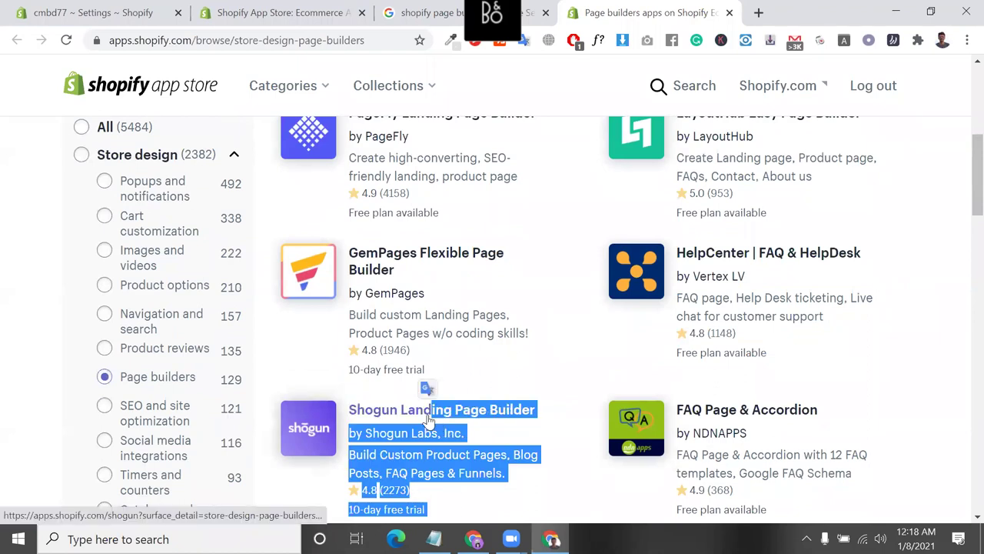
# - Compare the PageFly, GemPages and Shogun listings, highlighting the PageFly and Shogun descriptions, ratings and pricing terms
pyautogui.scroll(1, 455, 376)
pyautogui.scroll(2, 454, 376)
pyautogui.moveTo(462, 372); pyautogui.dragTo(413, 272)
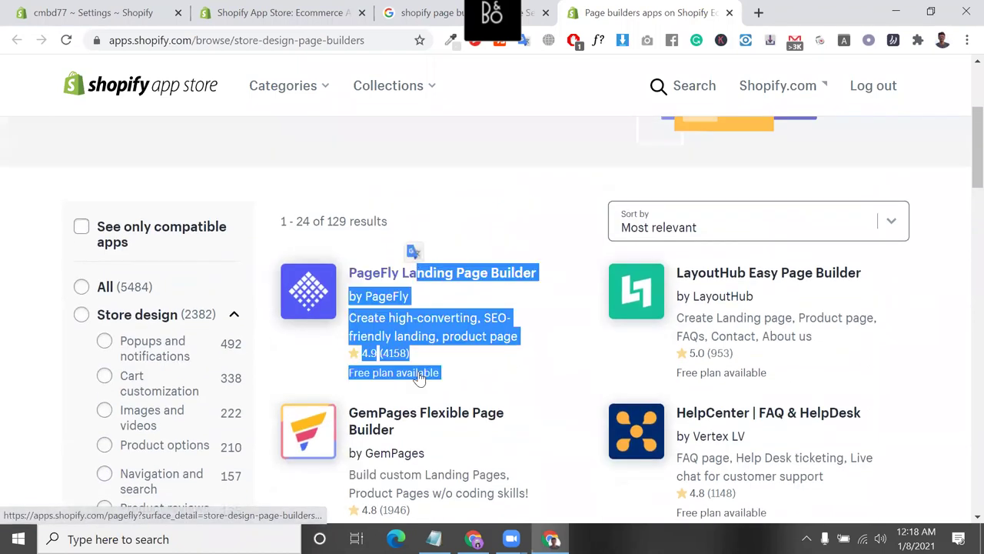
pyautogui.scroll(-1, 419, 377)
pyautogui.moveTo(419, 376); pyautogui.dragTo(406, 429)
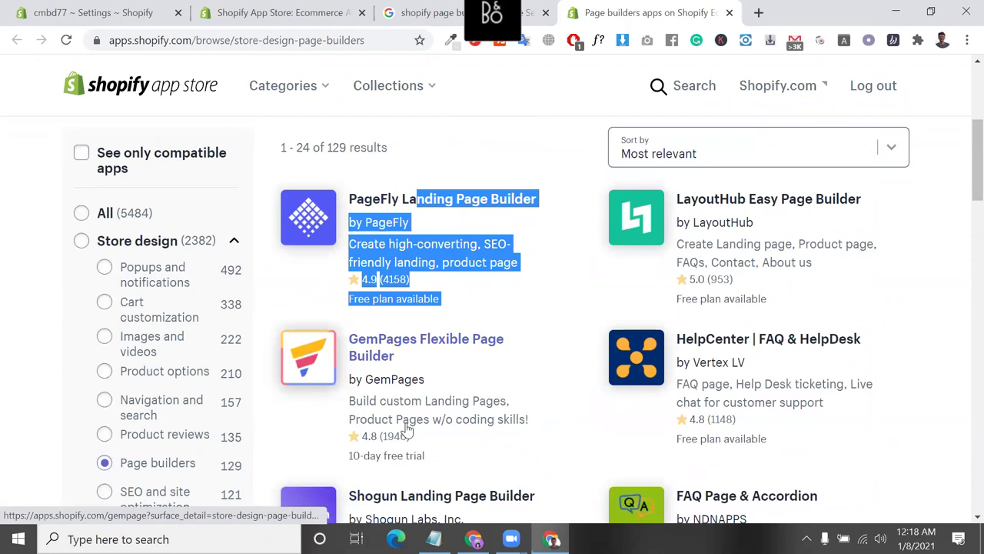
pyautogui.scroll(-2, 553, 376)
pyautogui.moveTo(454, 449); pyautogui.dragTo(391, 341)
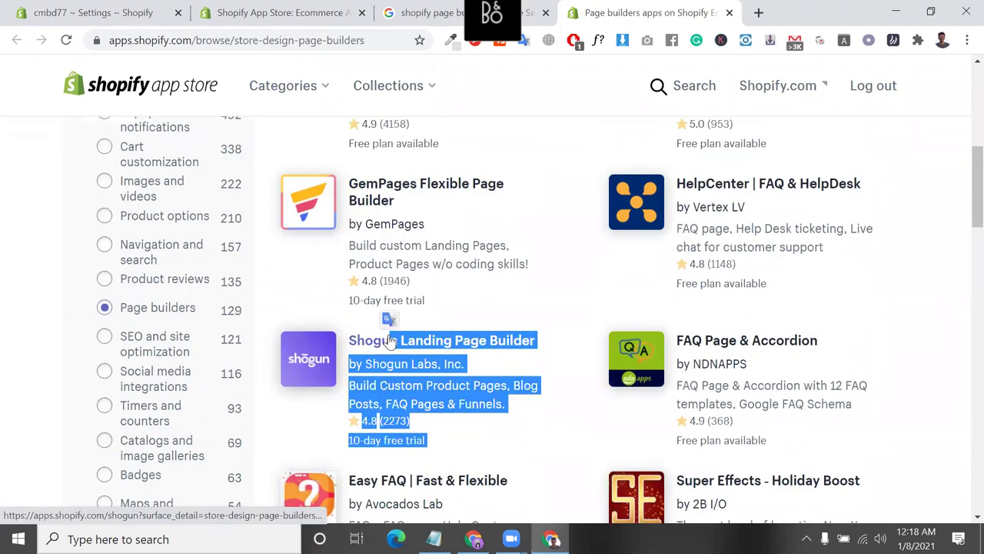
# - Browse further down the page builder results, then review the PageFly, GemPages and Shogun listings again for ratings and plans
pyautogui.scroll(-6, 487, 375)
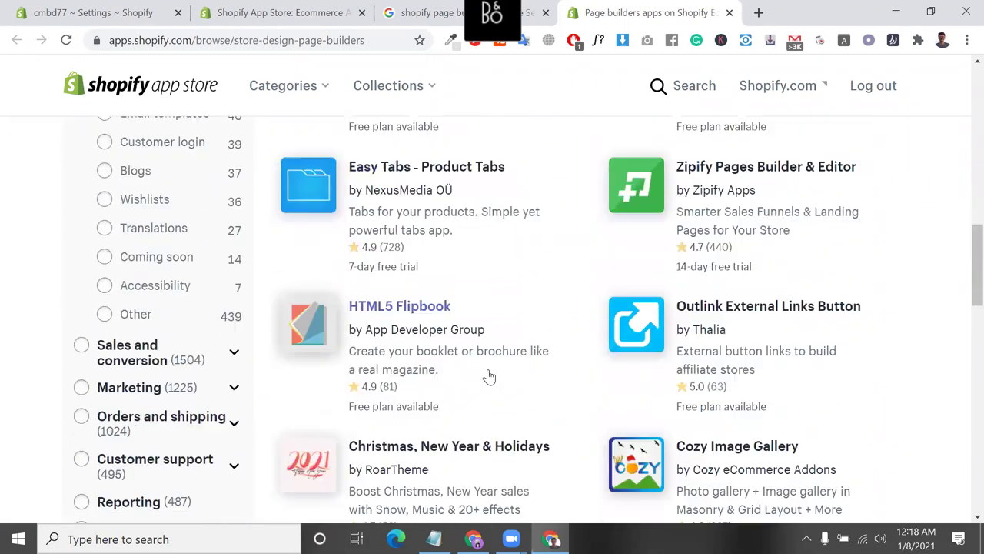
pyautogui.scroll(-1, 489, 376)
pyautogui.scroll(7, 487, 376)
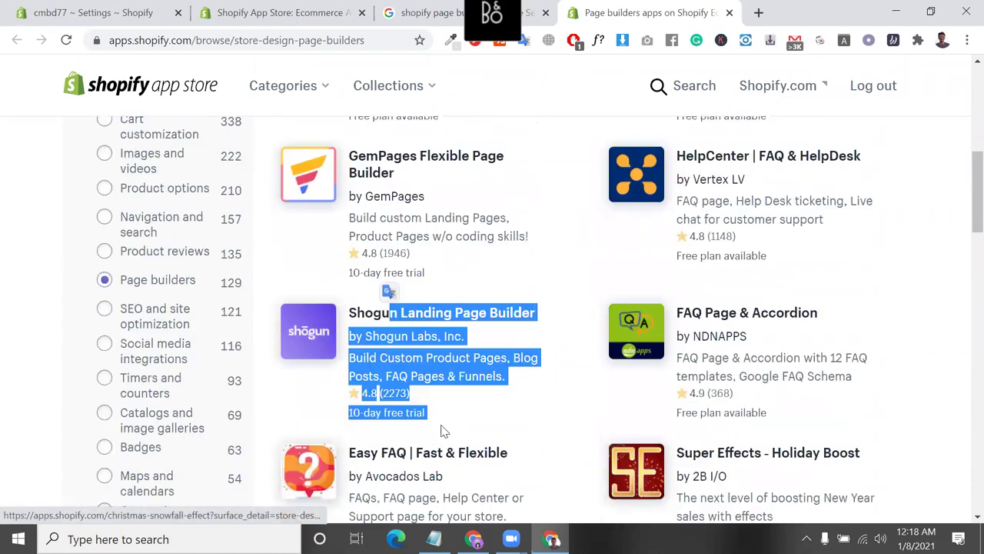
pyautogui.scroll(6, 441, 431)
pyautogui.scroll(-3, 430, 361)
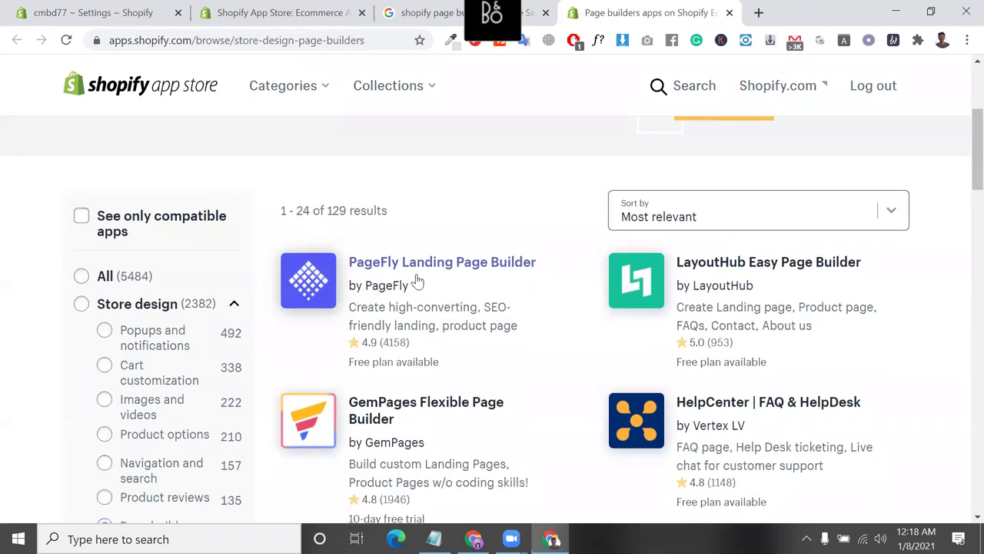
pyautogui.scroll(-2, 418, 283)
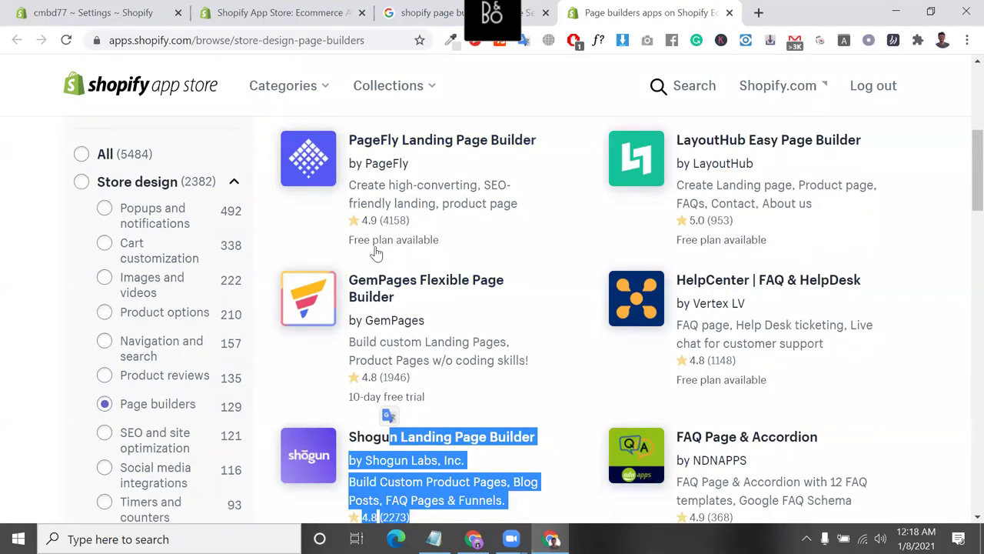
pyautogui.scroll(-2, 431, 327)
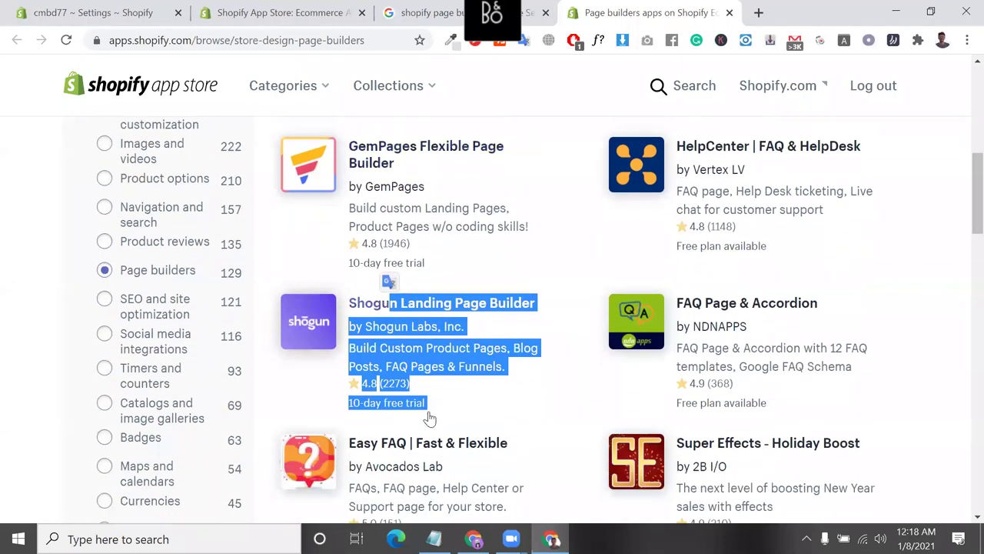
pyautogui.scroll(4, 393, 411)
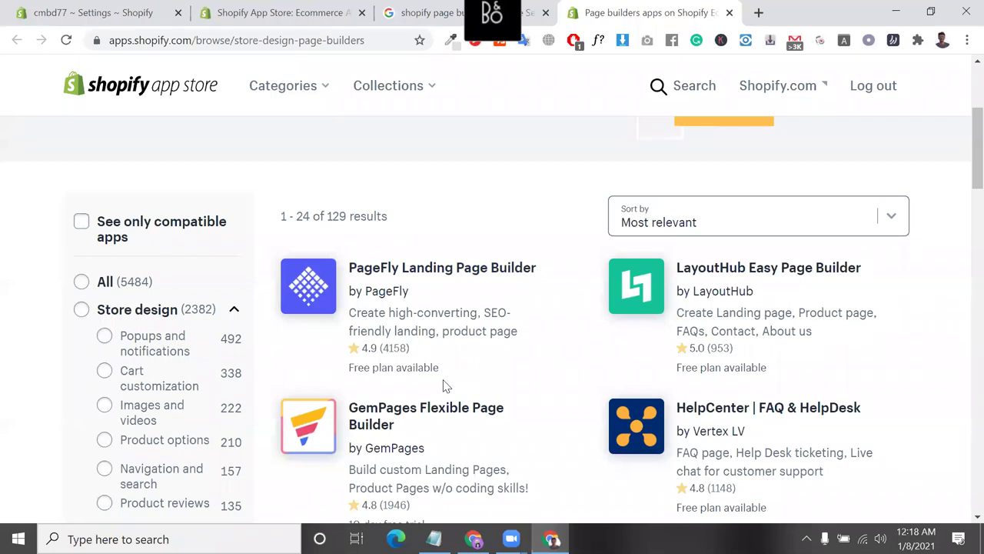
pyautogui.scroll(-3, 444, 385)
pyautogui.click(962, 177)
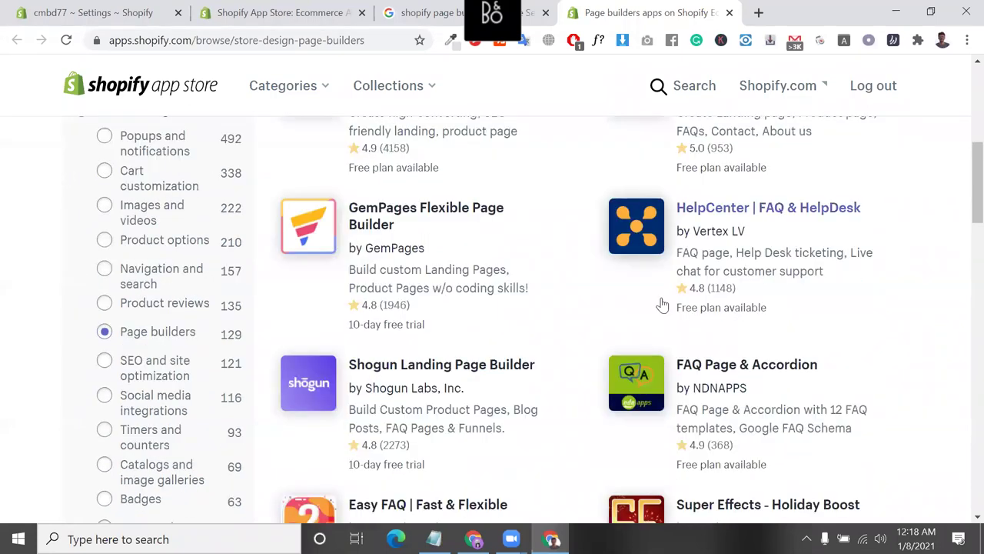
pyautogui.scroll(2, 659, 303)
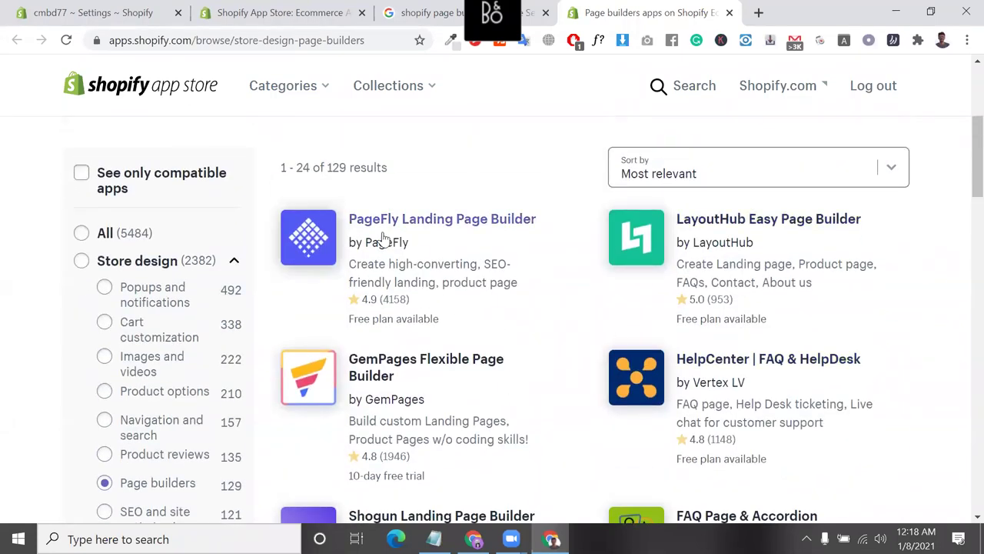
pyautogui.scroll(-1, 407, 284)
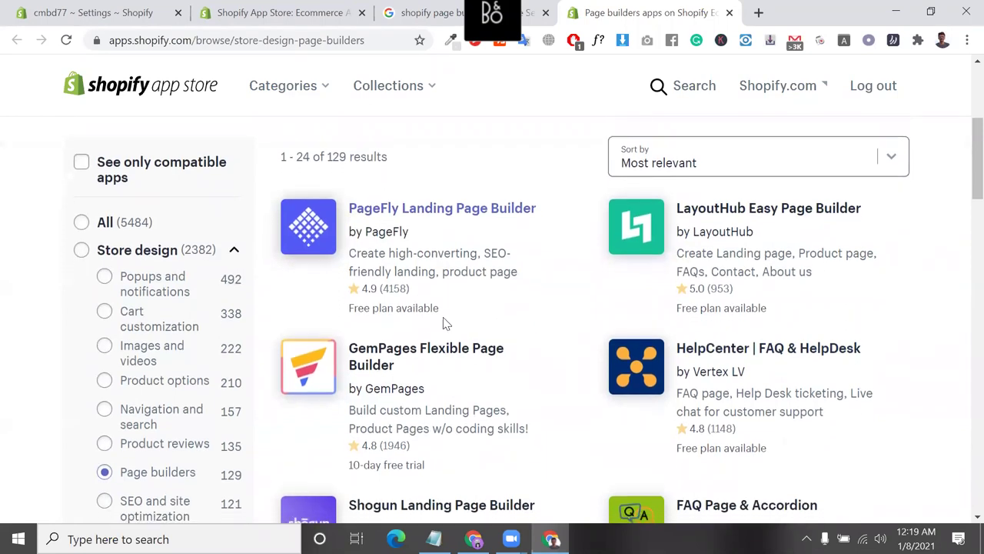
# - Open the PageFly Landing Page Builder app page from its listing, and return to the Page builders results
pyautogui.moveTo(442, 315)
pyautogui.mouseDown()
pyautogui.moveTo(345, 315)
pyautogui.moveTo(362, 334)
pyautogui.moveTo(340, 321)
pyautogui.moveTo(442, 310)
pyautogui.mouseUp()
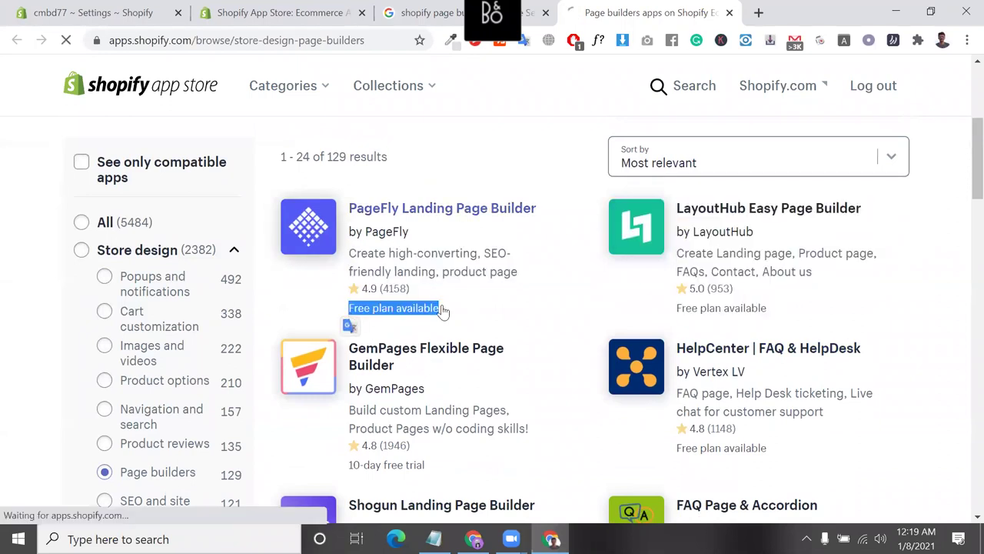
pyautogui.scroll(-2, 446, 310)
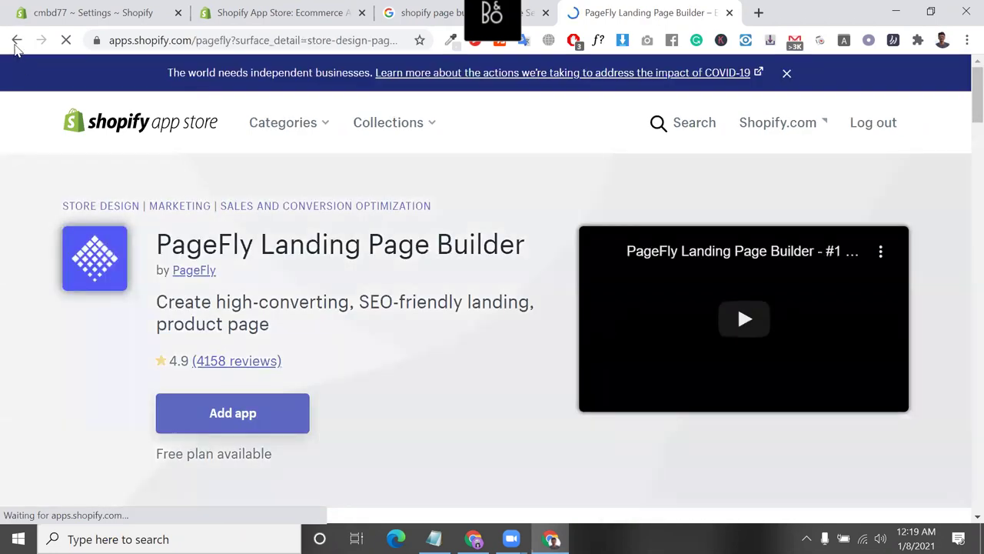
pyautogui.click(16, 40)
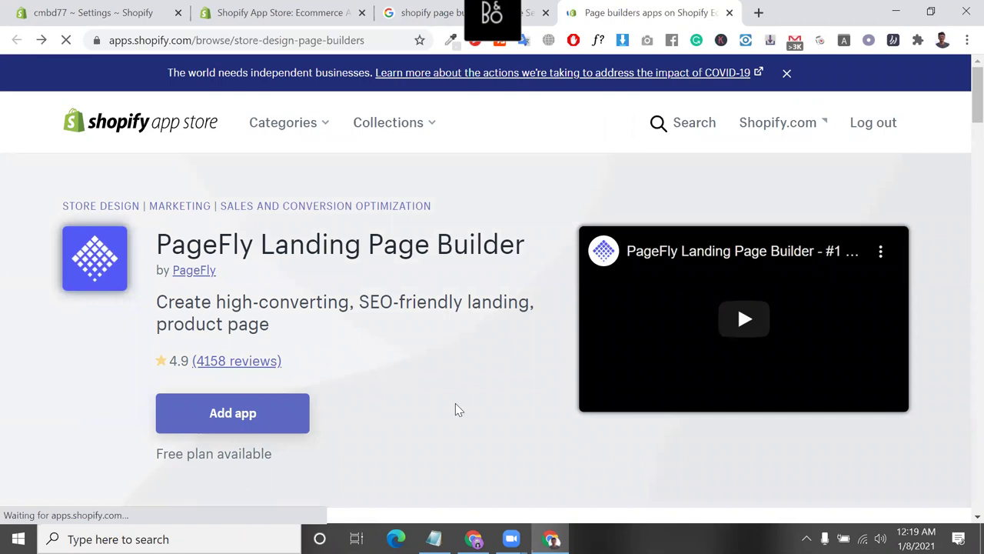
# - Review the PageFly, GemPages and Shogun listings in the Page builders results, comparing their free plan and trial terms
pyautogui.scroll(-2, 515, 319)
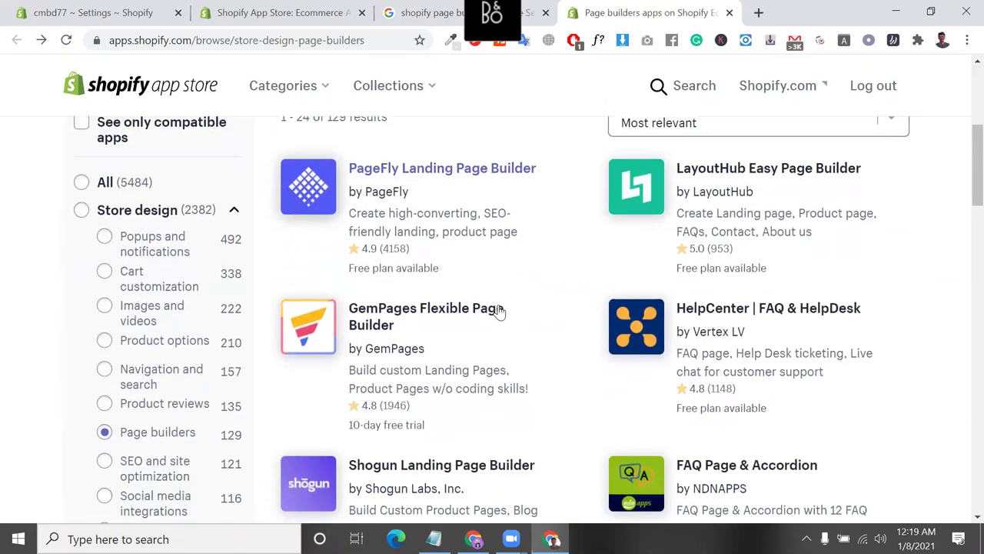
pyautogui.scroll(-1, 499, 310)
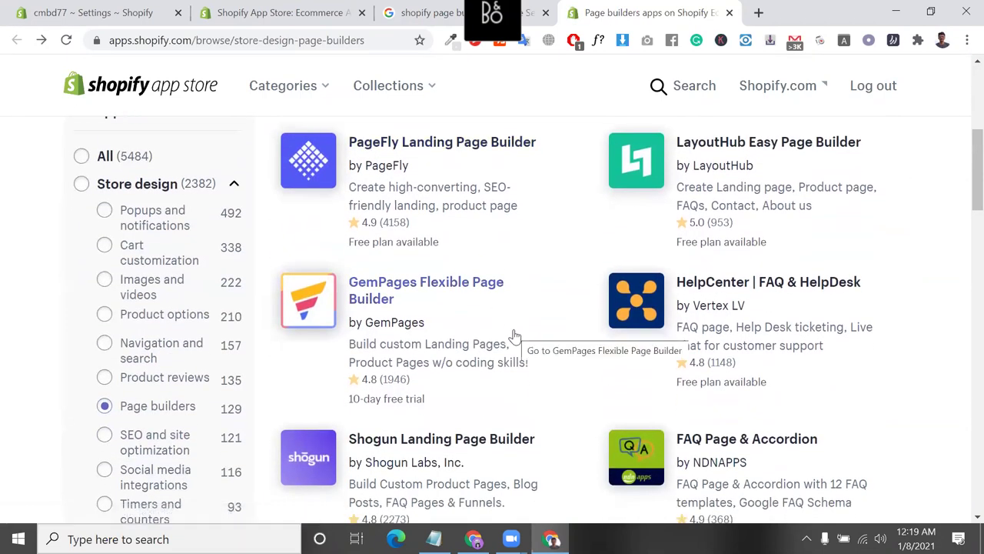
pyautogui.scroll(-1, 513, 336)
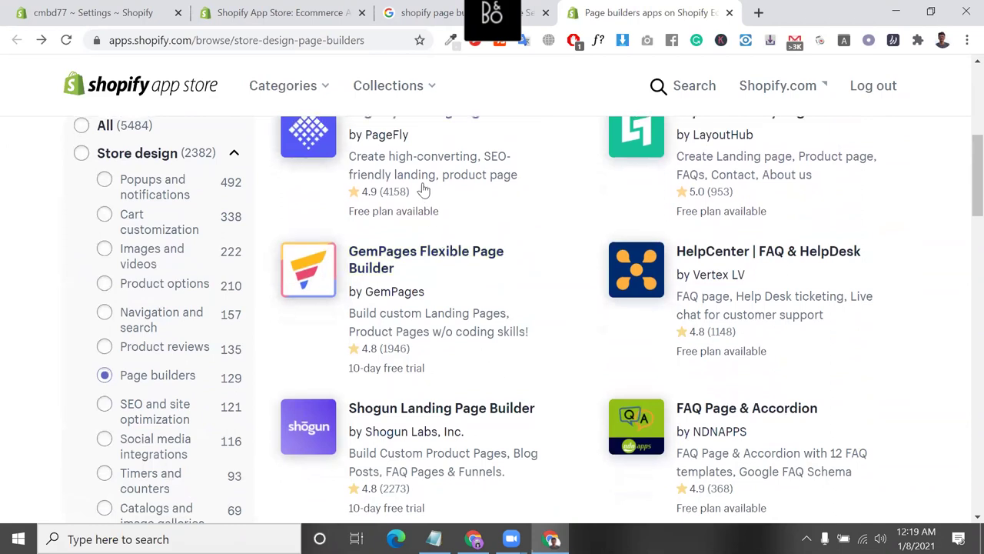
pyautogui.scroll(1, 423, 189)
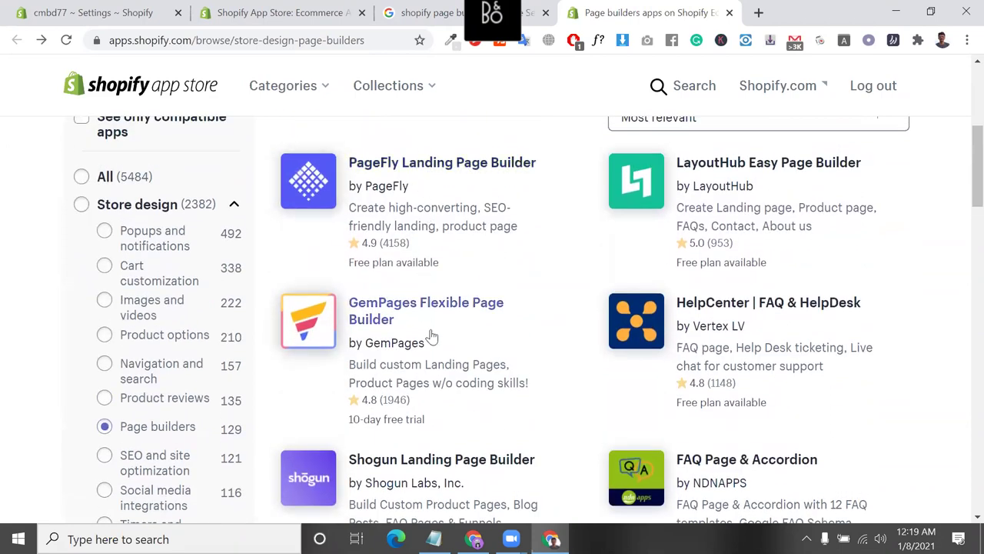
pyautogui.scroll(-1, 436, 349)
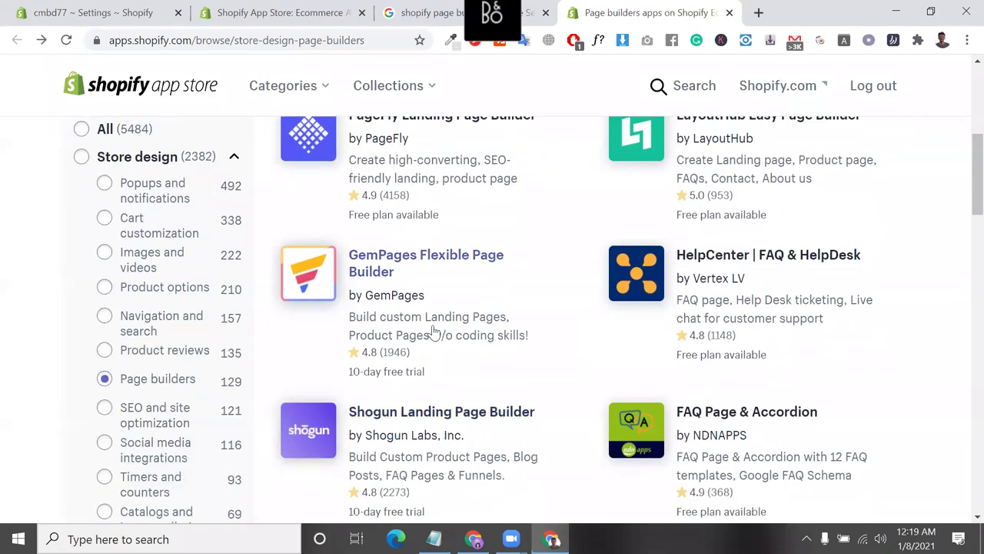
pyautogui.scroll(2, 434, 333)
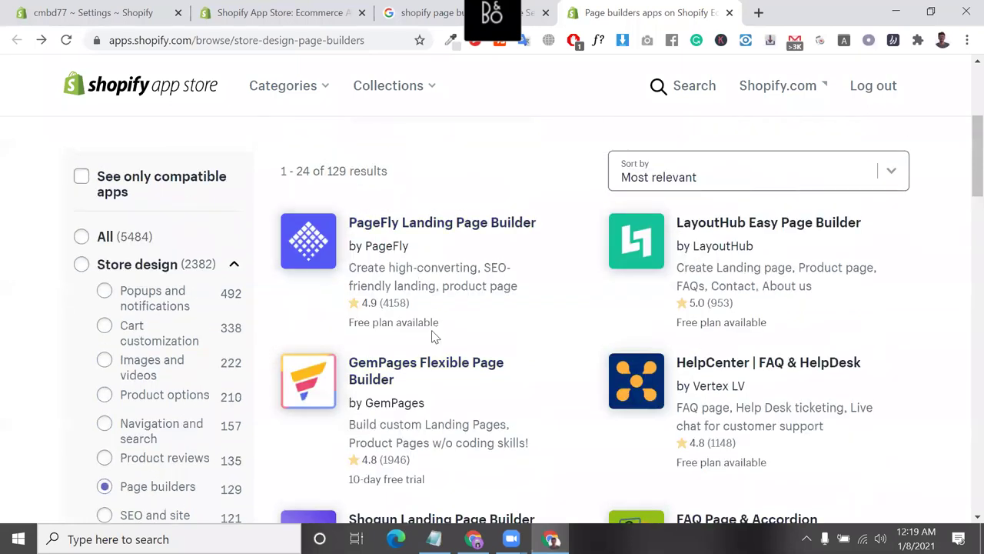
# - Compare the ratings of the listed page builder apps and open the PageFly Landing Page Builder listing
pyautogui.scroll(-1, 433, 336)
pyautogui.scroll(5, 398, 273)
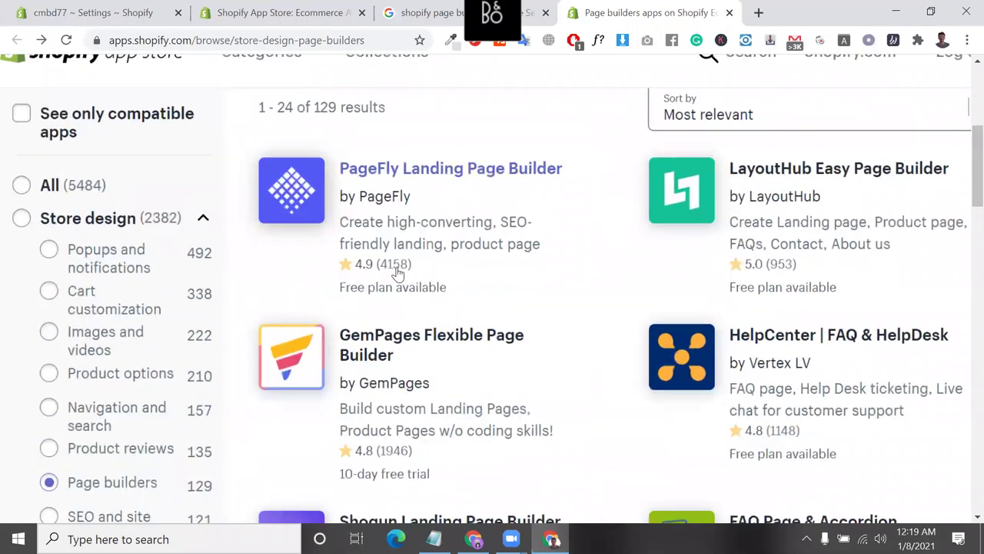
pyautogui.scroll(-3, 396, 391)
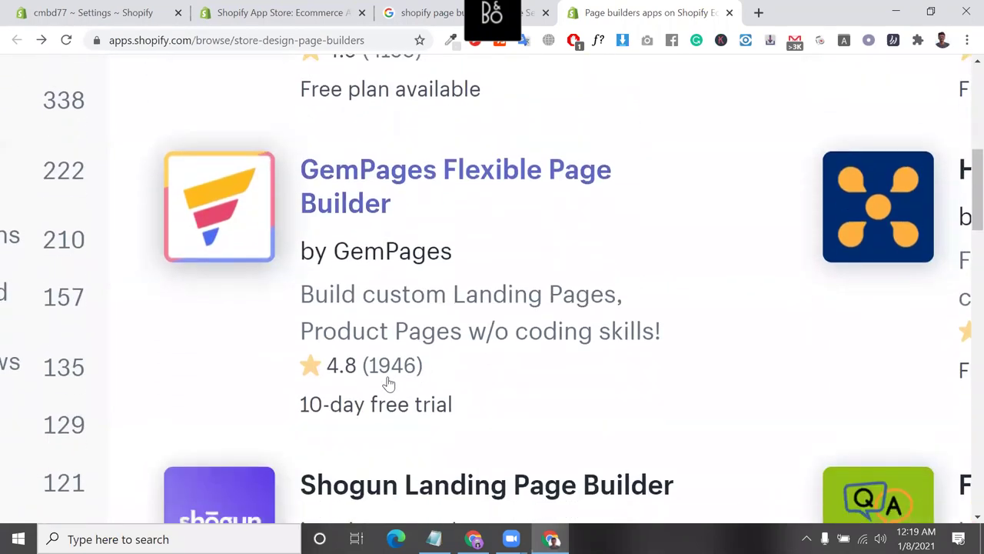
pyautogui.scroll(-4, 388, 382)
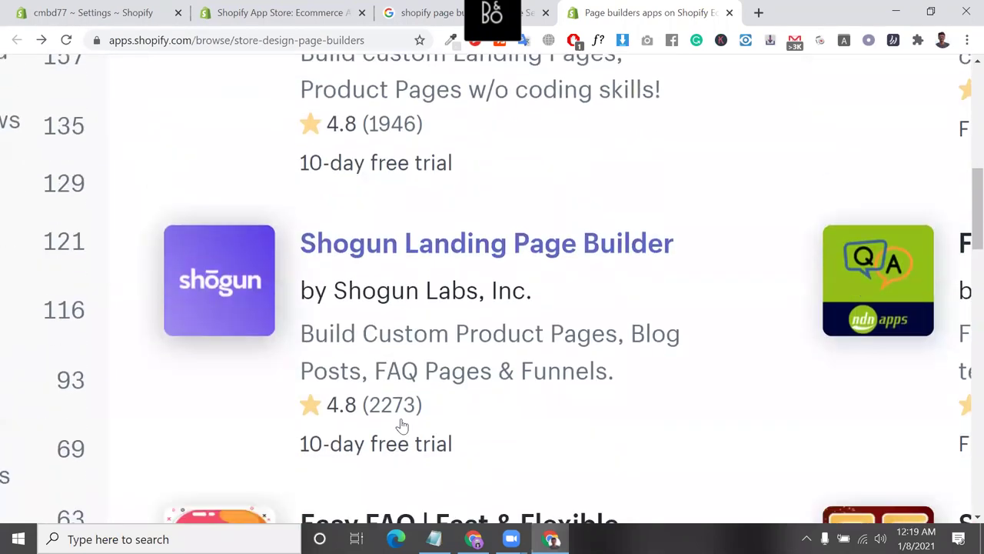
pyautogui.scroll(-5, 431, 423)
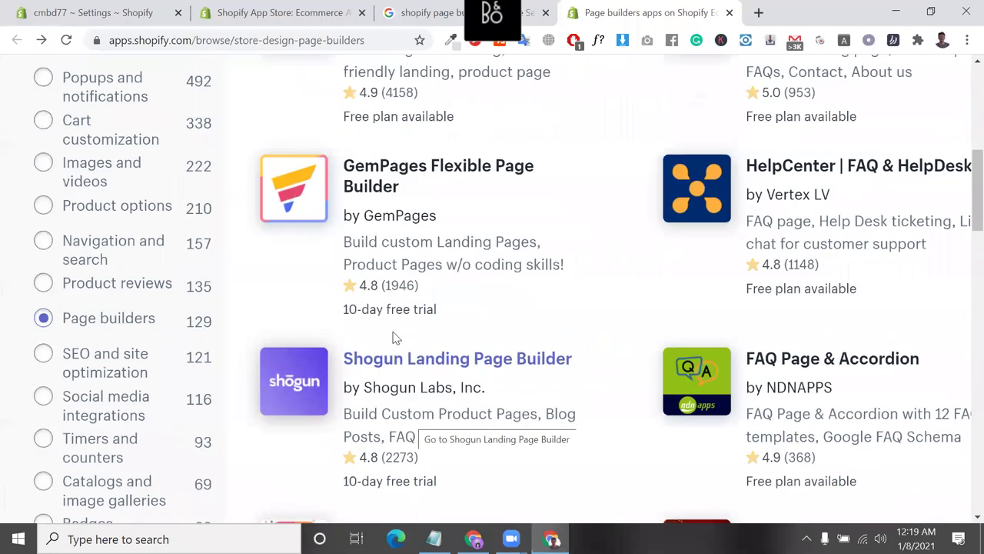
pyautogui.scroll(3, 401, 262)
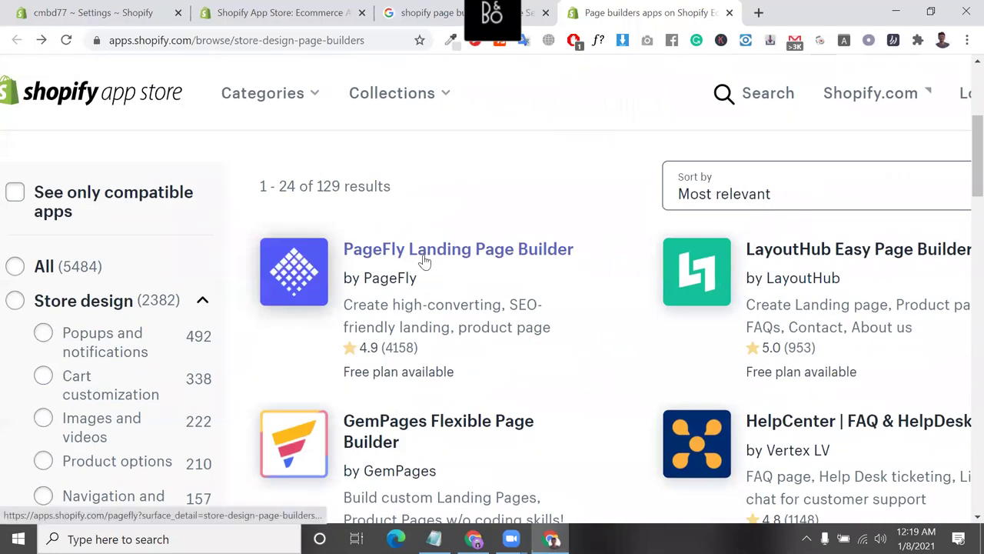
pyautogui.click(423, 259)
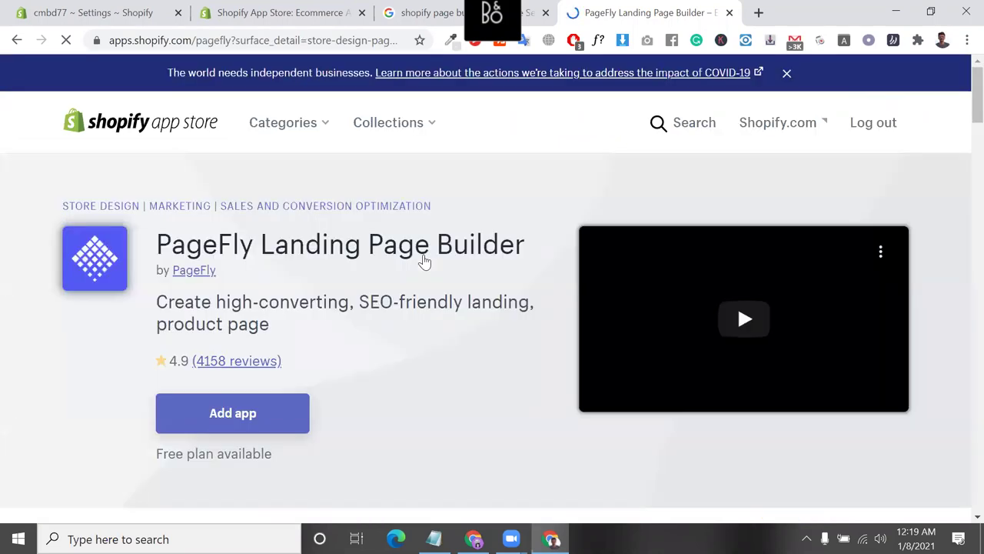
# - Start adding the PageFly app to the store and close the Google search tab for Shopify page builders
pyautogui.scroll(-2, 398, 286)
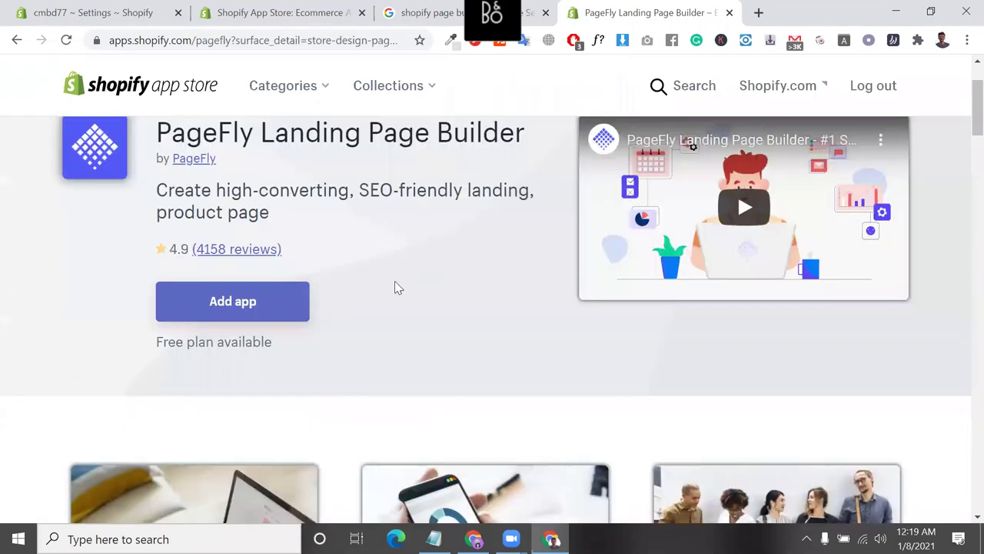
pyautogui.scroll(-1, 395, 287)
pyautogui.click(259, 251)
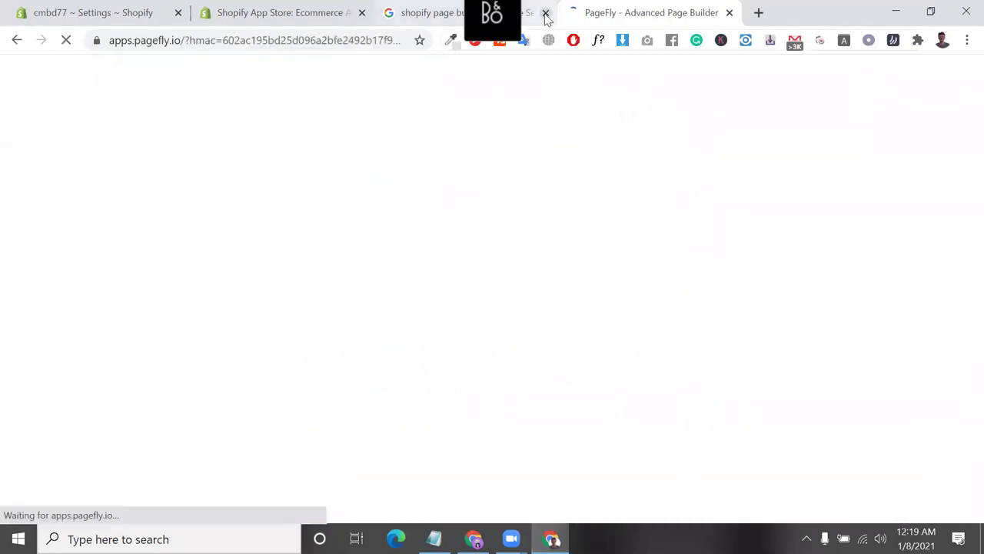
pyautogui.click(545, 12)
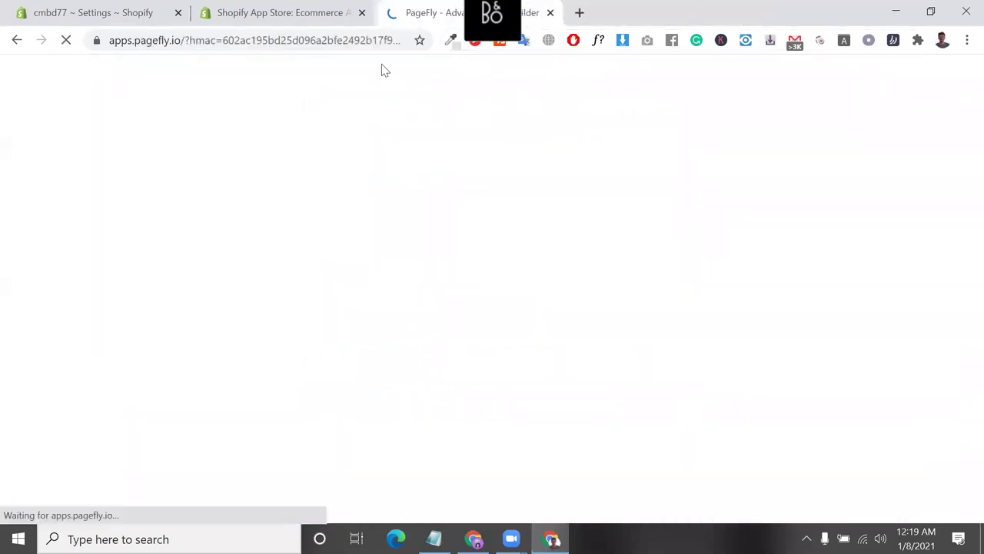
pyautogui.click(339, 12)
pyautogui.click(431, 12)
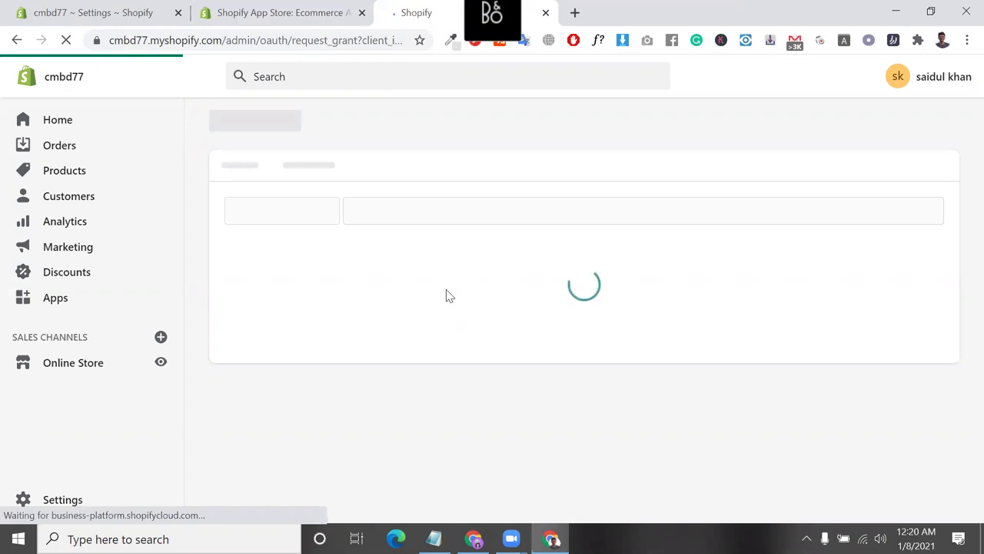
# - Search Google for "pagefly shopify" in a new tab and open PageFly's Shopify App Store listing
pyautogui.click(575, 11)
pyautogui.write('pag')
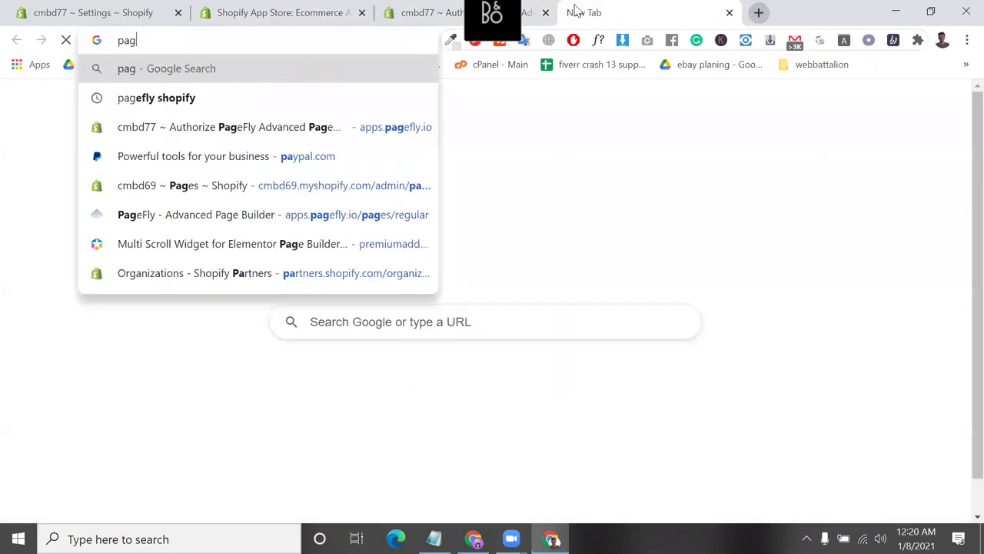
pyautogui.write('e')
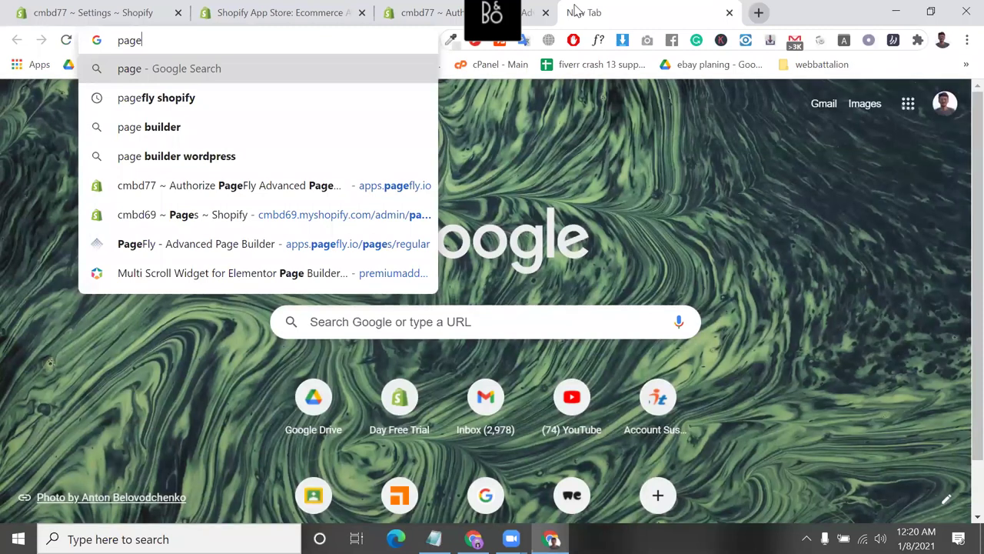
pyautogui.press('Down')
pyautogui.press('Return')
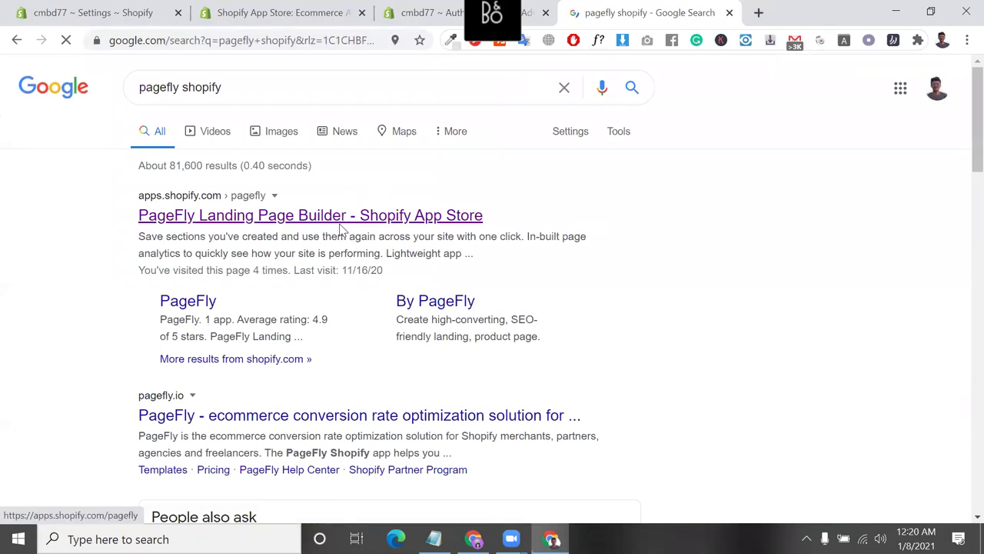
pyautogui.click(341, 228)
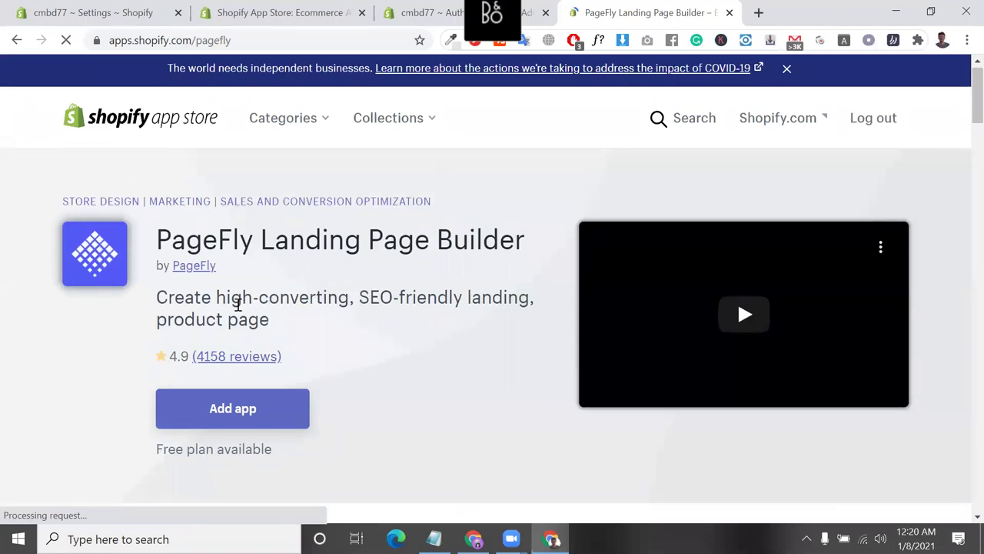
# - Review the PageFly listing's description, feature highlights and screenshots down to the pricing section
pyautogui.moveTo(335, 297); pyautogui.dragTo(473, 302)
pyautogui.tripleClick(473, 301)
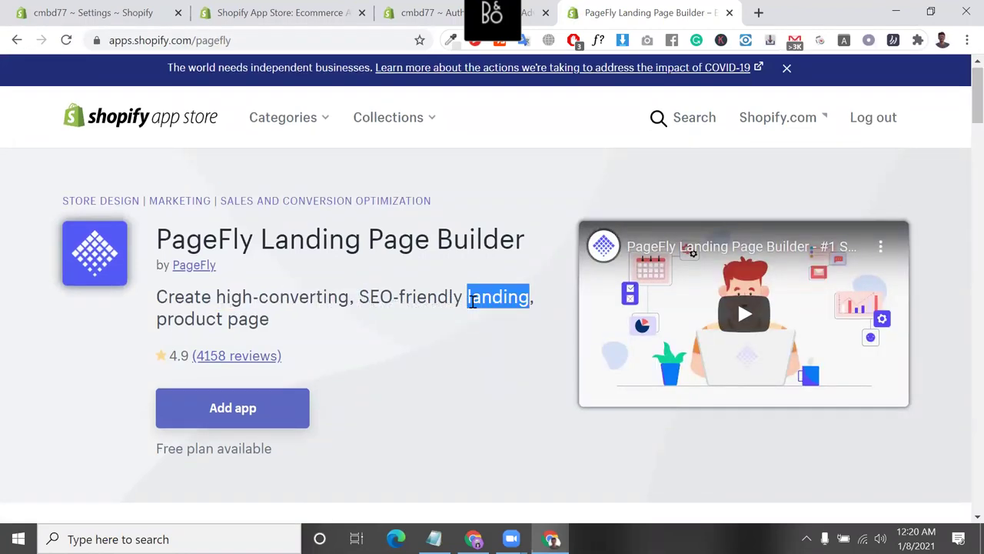
pyautogui.scroll(-4, 298, 325)
pyautogui.scroll(-12, 298, 329)
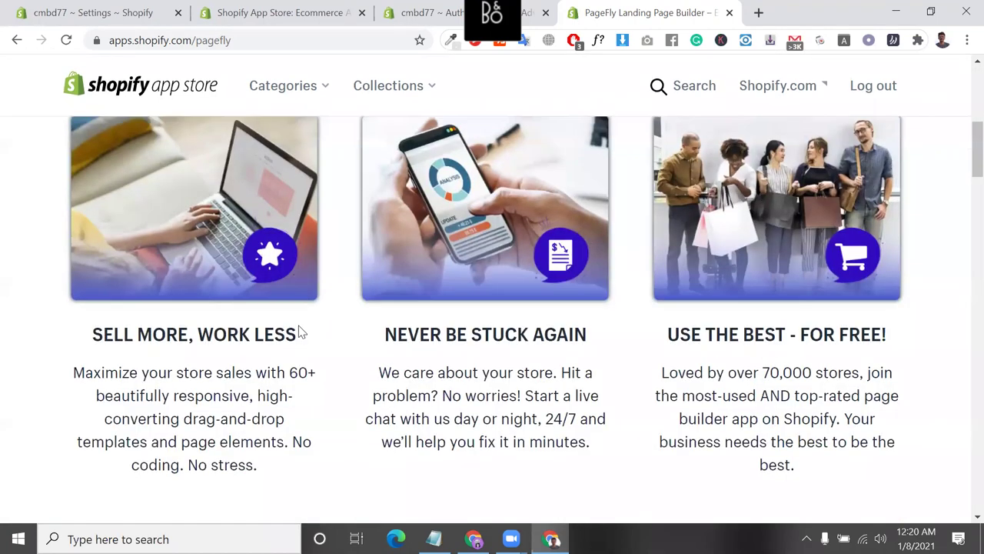
pyautogui.scroll(-4, 326, 348)
pyautogui.scroll(3, 325, 346)
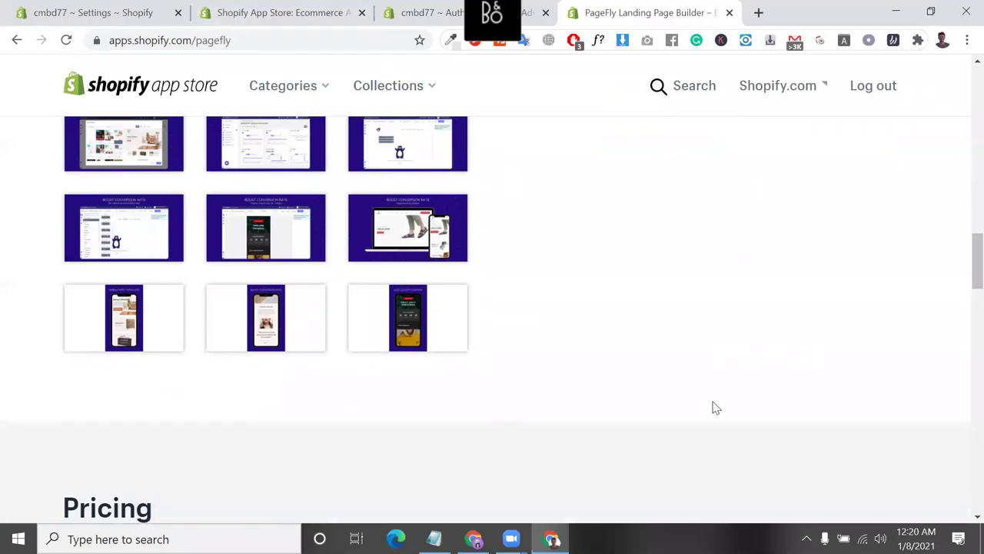
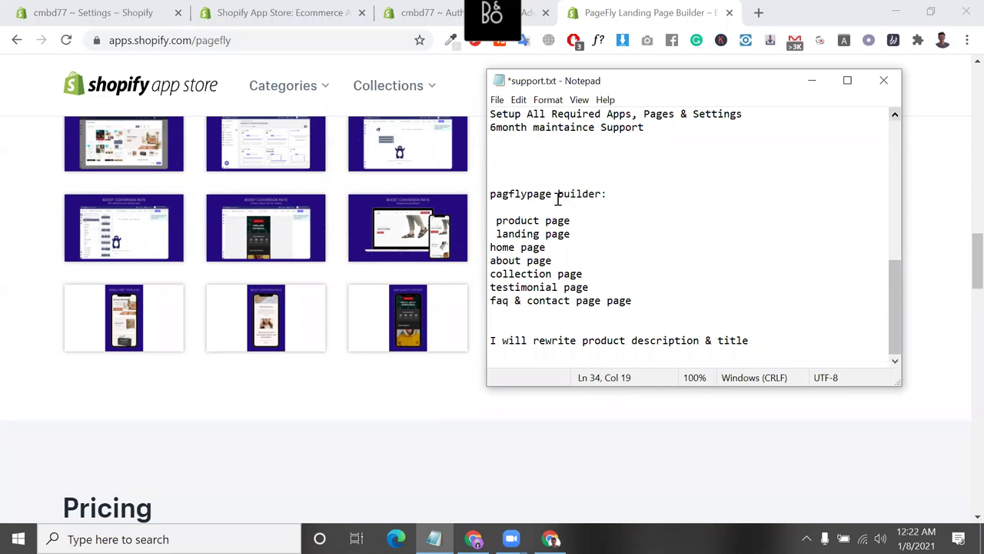
# - In the support.txt notes in Notepad, remove the leading spaces before "product page" and "landing page", and select the whole page builder list
pyautogui.moveTo(495, 218); pyautogui.dragTo(490, 261)
pyautogui.click(551, 248)
pyautogui.moveTo(602, 274); pyautogui.dragTo(454, 293)
pyautogui.moveTo(634, 300); pyautogui.dragTo(499, 204)
pyautogui.click(495, 220)
pyautogui.press('BackSpace')
pyautogui.click(492, 233)
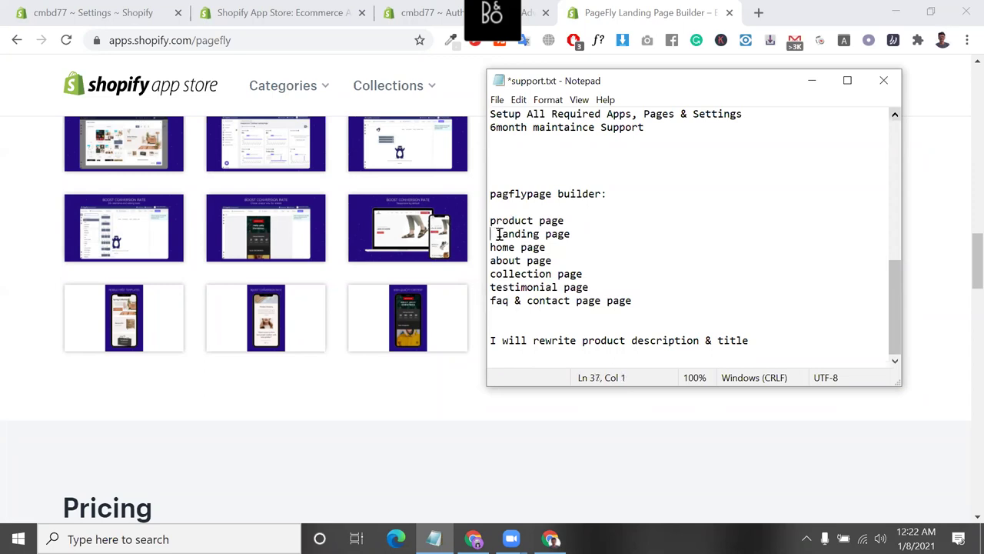
pyautogui.press('BackSpace')
pyautogui.moveTo(657, 310); pyautogui.dragTo(488, 192)
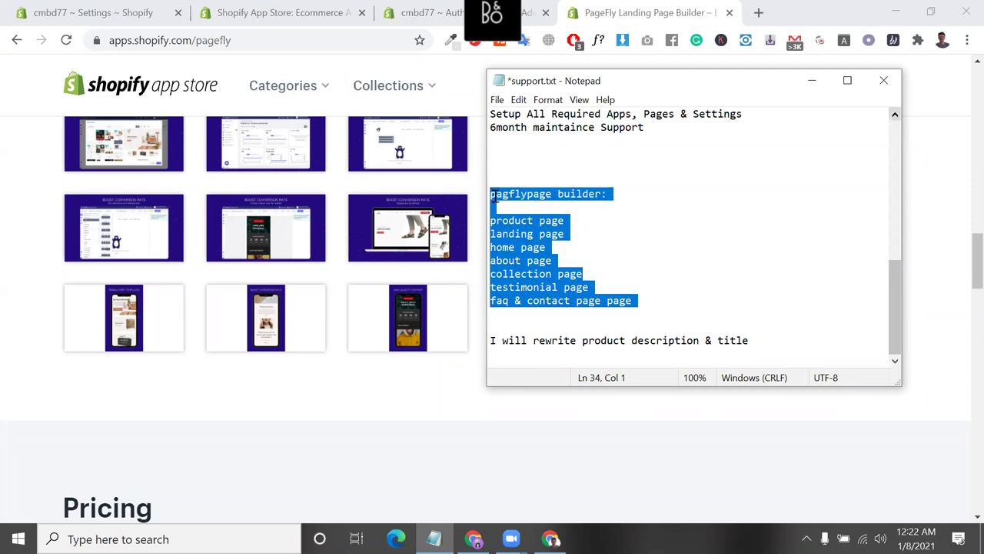
# - Return to the PageFly listing in the browser and look over its pricing plans
pyautogui.click(406, 6)
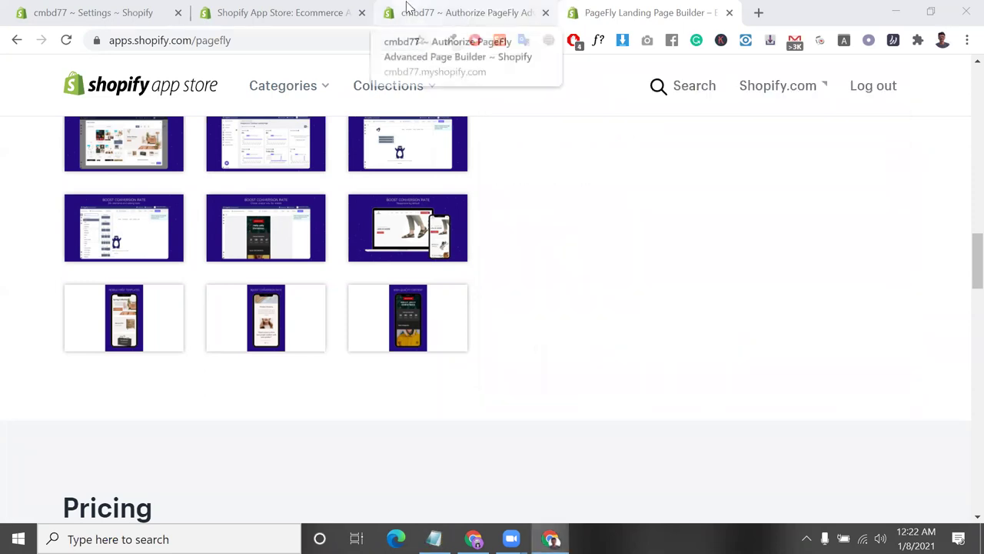
pyautogui.click(584, 11)
pyautogui.scroll(-8, 473, 323)
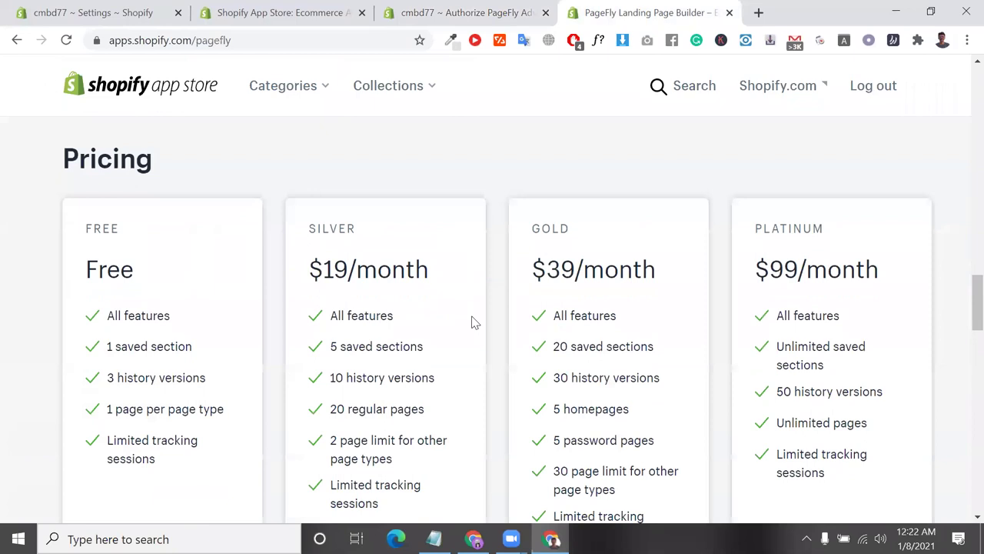
pyautogui.scroll(5, 470, 321)
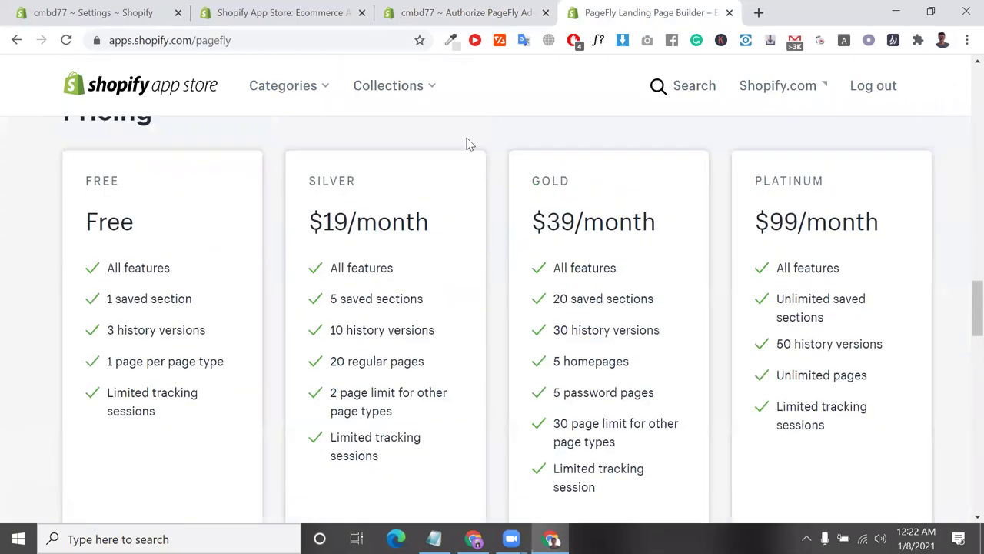
# - Authorize and install PageFly Advanced Page Builder on the Shopify store
pyautogui.click(489, 9)
pyautogui.scroll(-5, 497, 323)
pyautogui.click(817, 412)
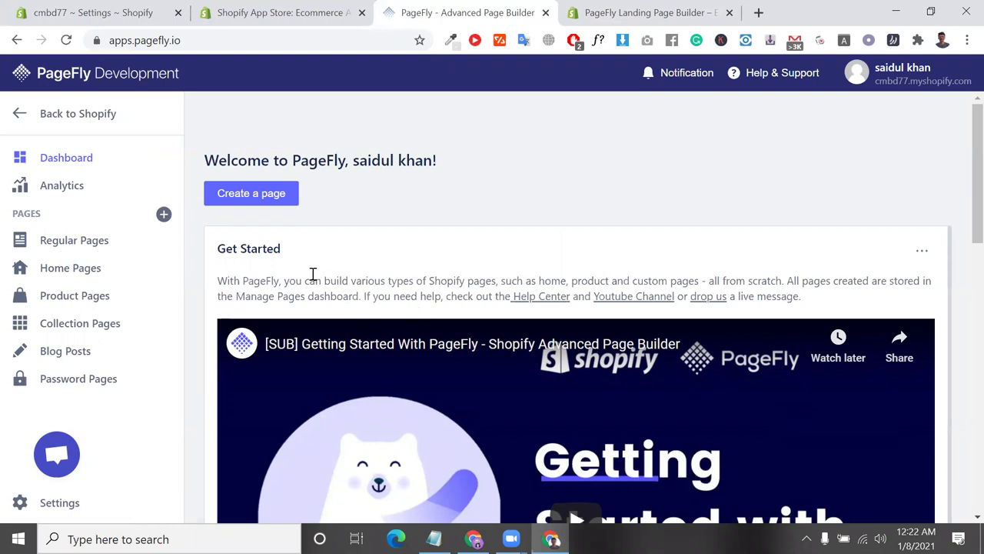
# - Examine the Free plan's limits on saved sections, history versions and pages per page type in PageFly's pricing
pyautogui.click(592, 9)
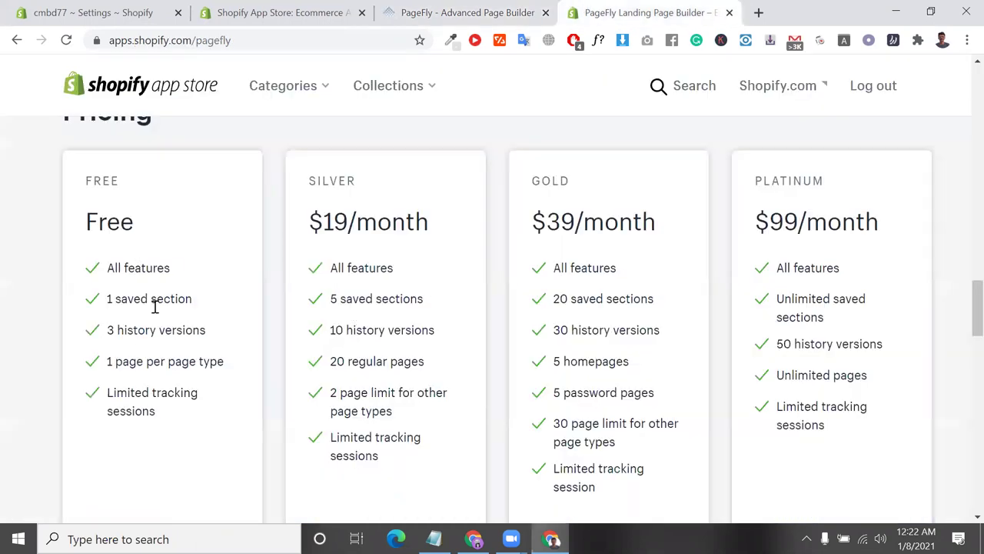
pyautogui.scroll(-1, 114, 254)
pyautogui.moveTo(109, 241); pyautogui.dragTo(198, 246)
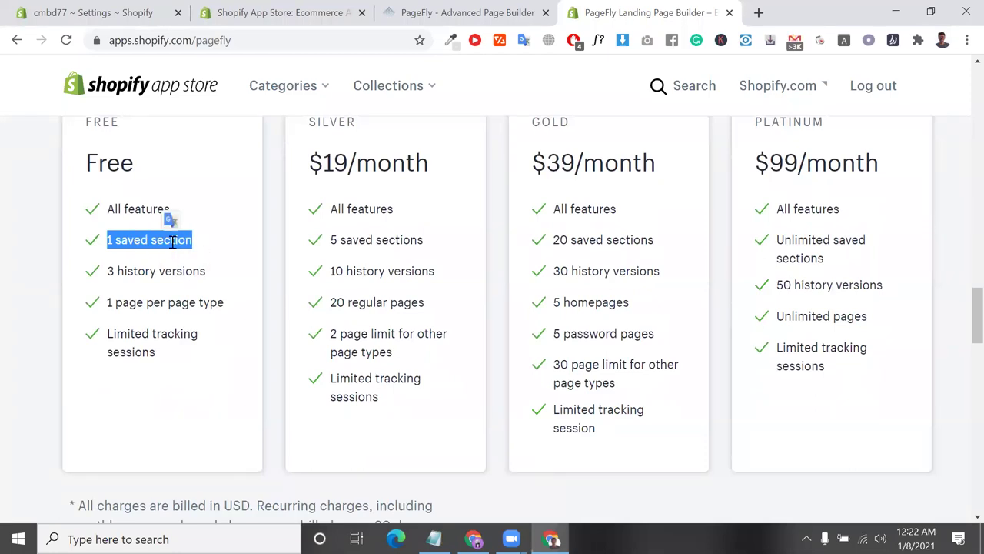
pyautogui.doubleClick(173, 241)
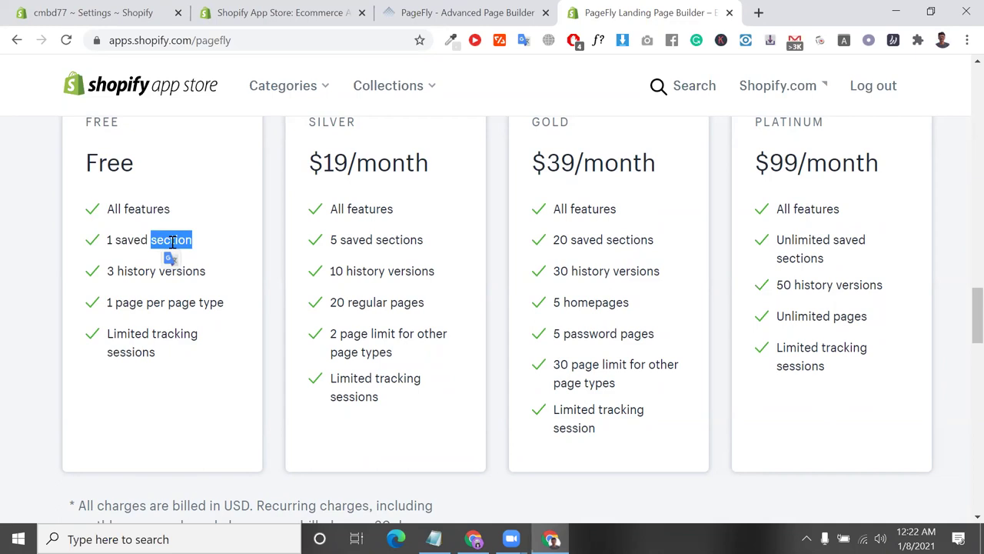
pyautogui.click(173, 242)
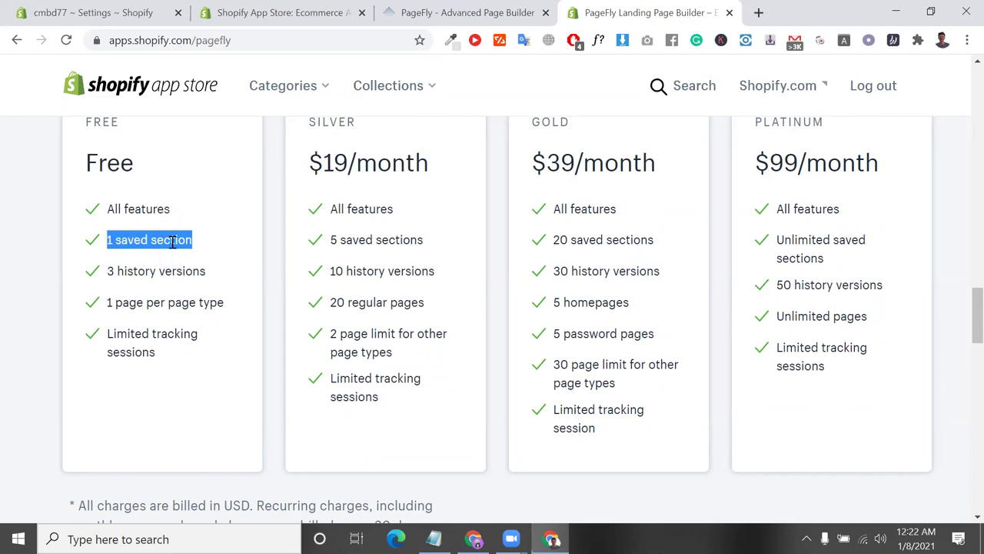
pyautogui.click(173, 241)
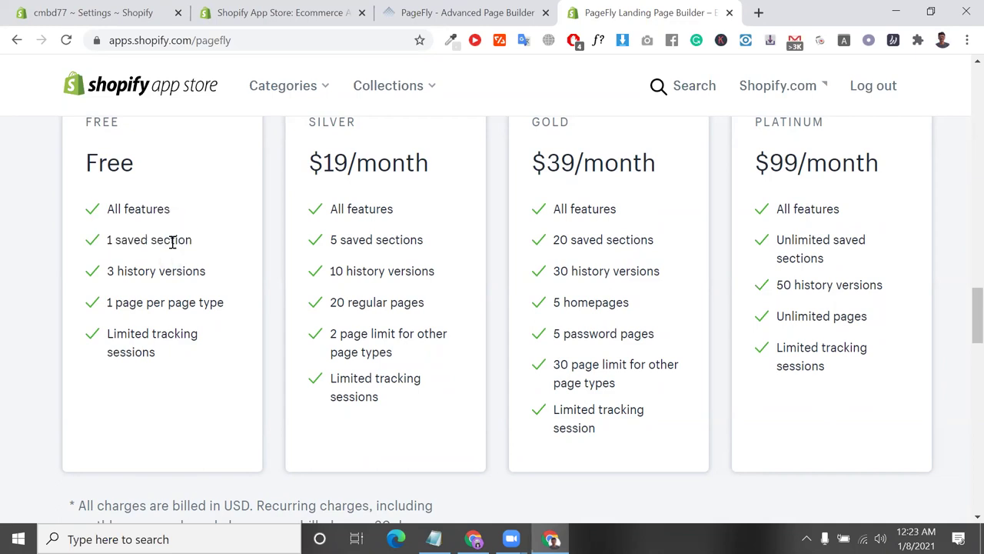
pyautogui.doubleClick(173, 241)
pyautogui.click(173, 242)
pyautogui.click(172, 241)
pyautogui.doubleClick(173, 241)
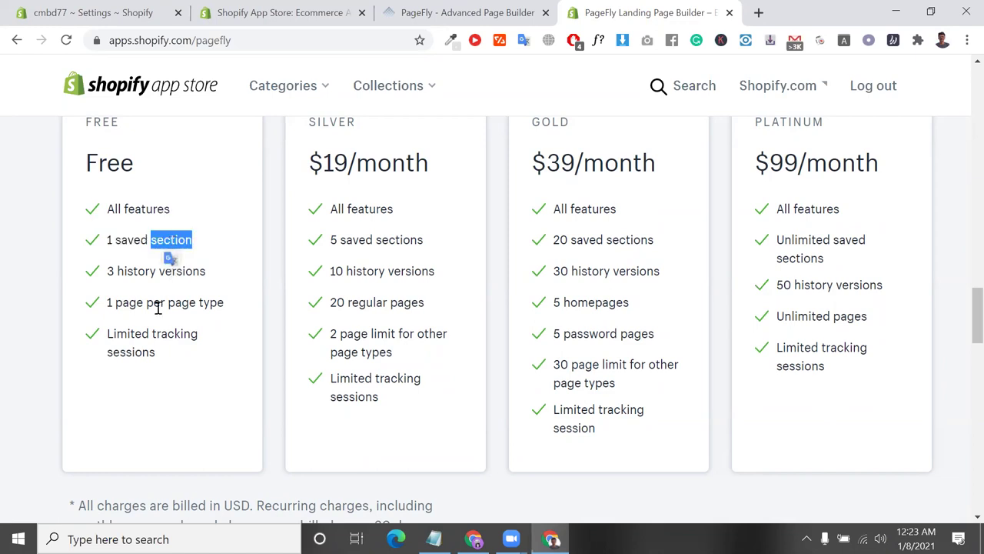
pyautogui.moveTo(108, 271)
pyautogui.mouseDown()
pyautogui.moveTo(209, 273)
pyautogui.moveTo(108, 276)
pyautogui.mouseUp()
pyautogui.click(229, 311)
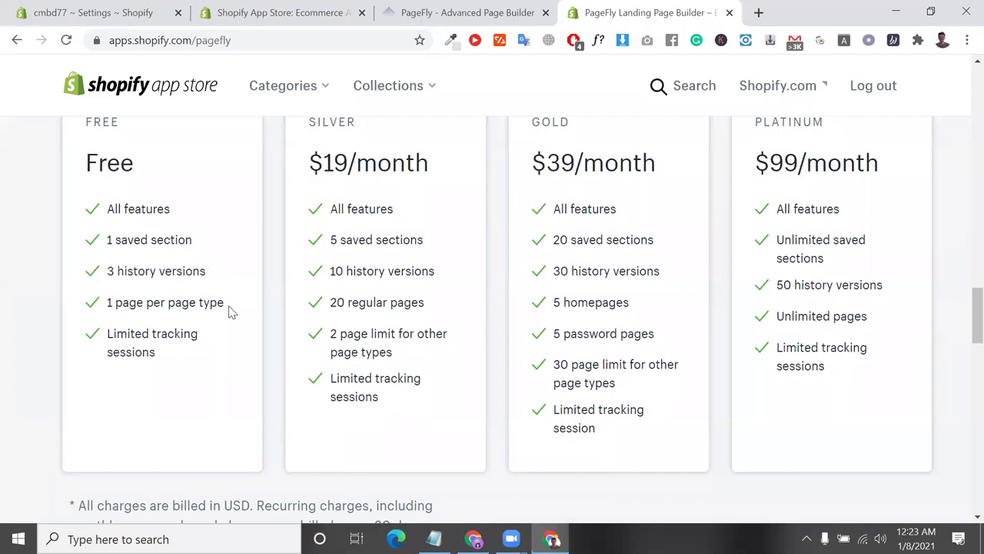
pyautogui.moveTo(227, 310); pyautogui.dragTo(106, 306)
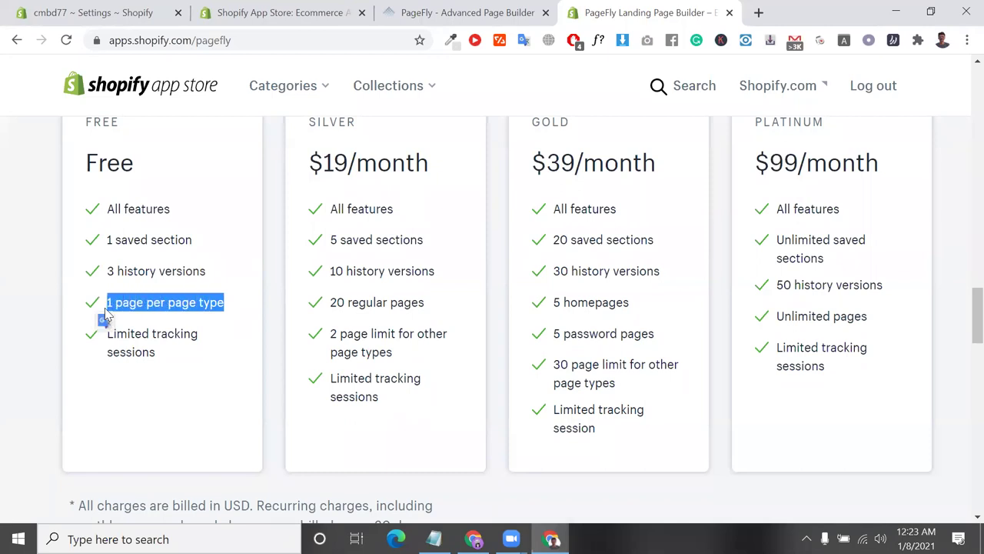
# - Check the page types in the PageFly dashboard against the Silver plan's regular page allowance
pyautogui.click(433, 10)
pyautogui.scroll(-1, 341, 257)
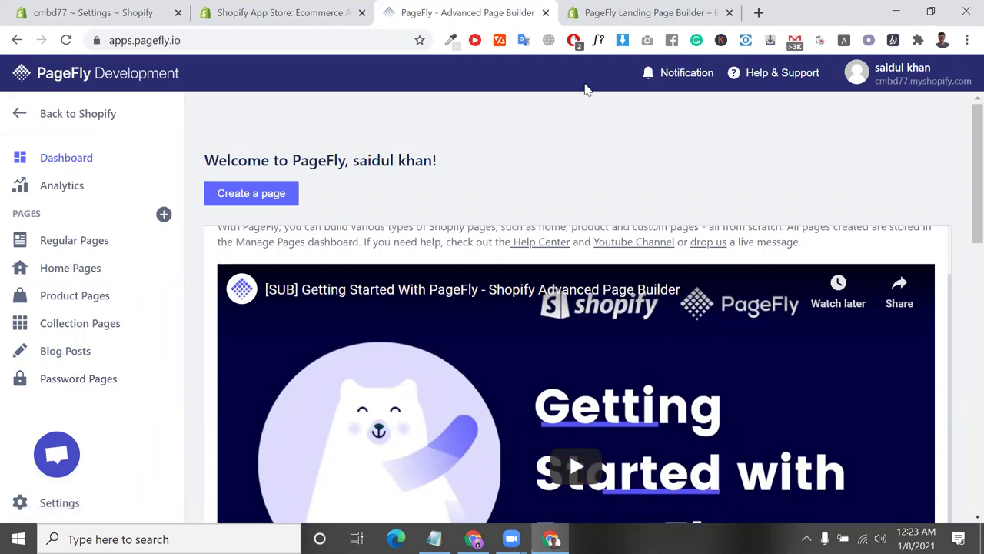
pyautogui.click(644, 13)
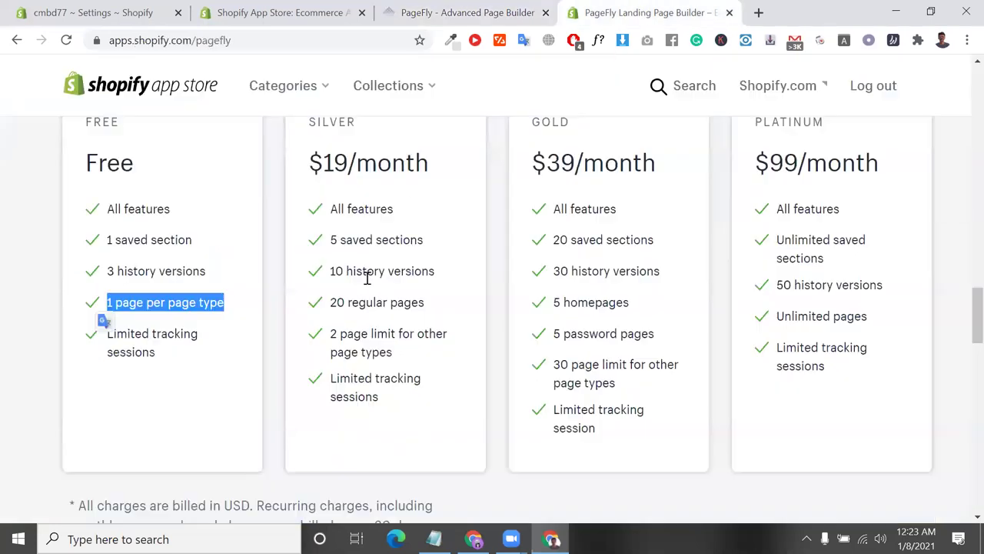
pyautogui.tripleClick(405, 302)
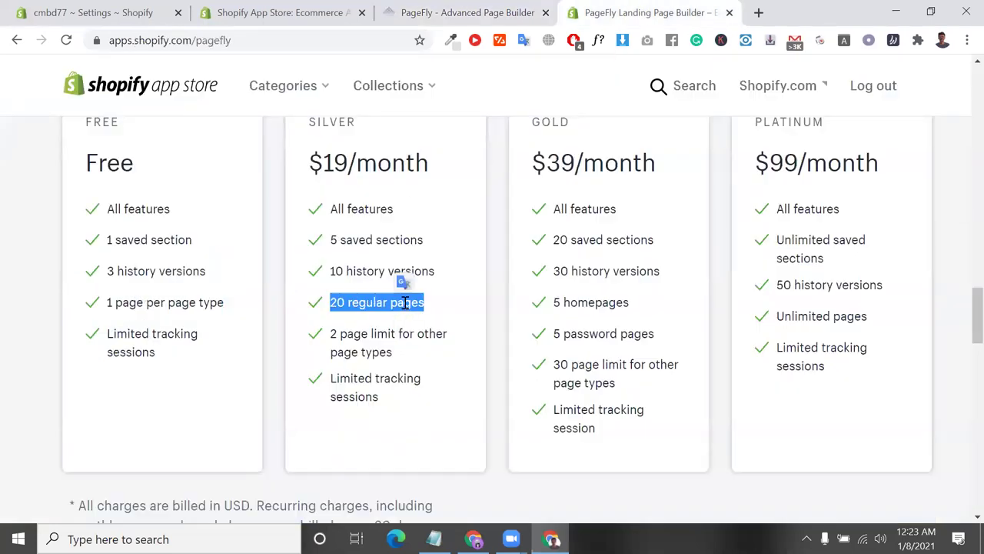
# - Examine the Silver plan's features, saved sections and history versions in PageFly's pricing
pyautogui.scroll(-1, 405, 302)
pyautogui.click(477, 8)
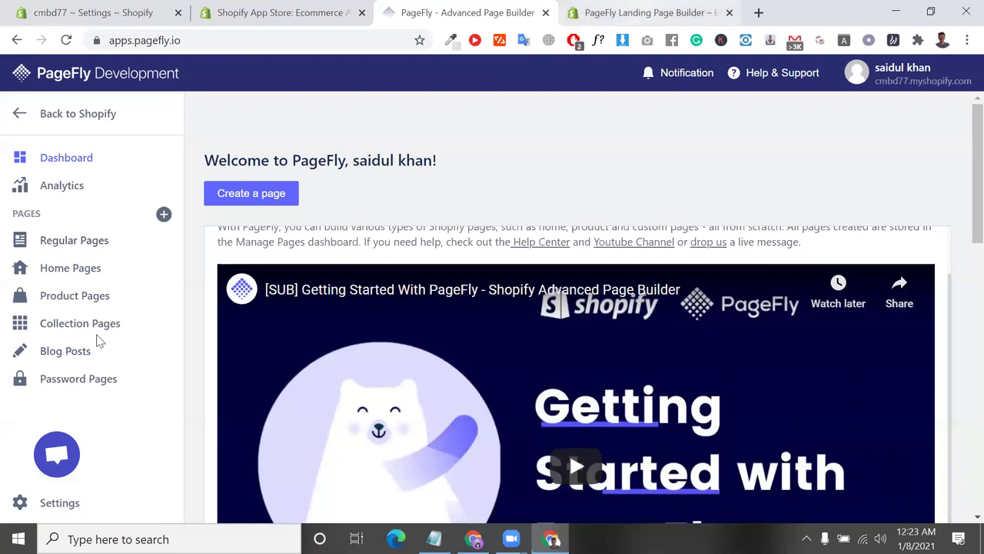
pyautogui.click(644, 8)
pyautogui.scroll(1, 422, 214)
pyautogui.scroll(1, 415, 238)
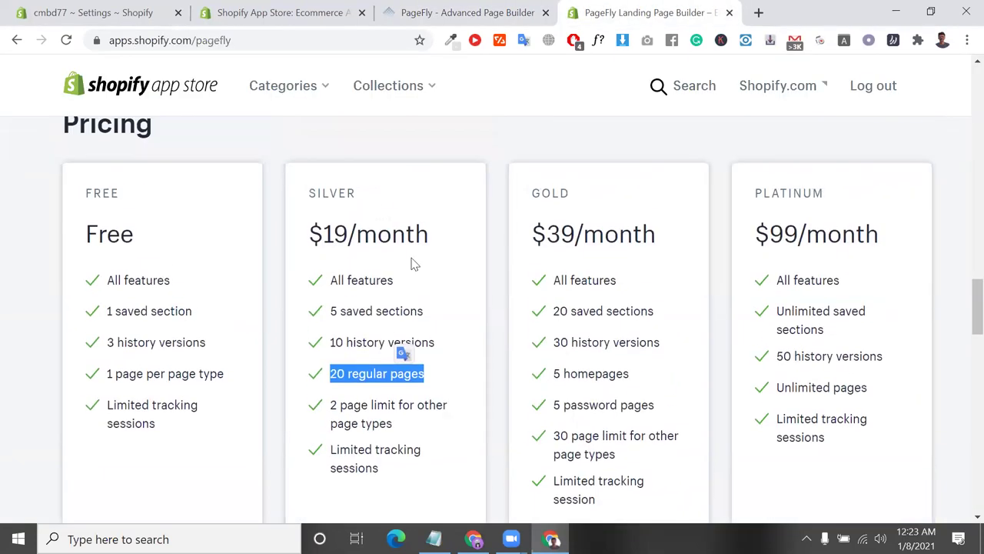
pyautogui.scroll(-1, 336, 337)
pyautogui.moveTo(331, 281); pyautogui.dragTo(411, 280)
pyautogui.moveTo(432, 312); pyautogui.dragTo(315, 303)
pyautogui.moveTo(435, 347); pyautogui.dragTo(336, 332)
# - Check the Regular Pages section in PageFly against the Silver plan's regular page allowance and limit for other page types
pyautogui.hotkey('ctrl', 'shift', 'Tab')
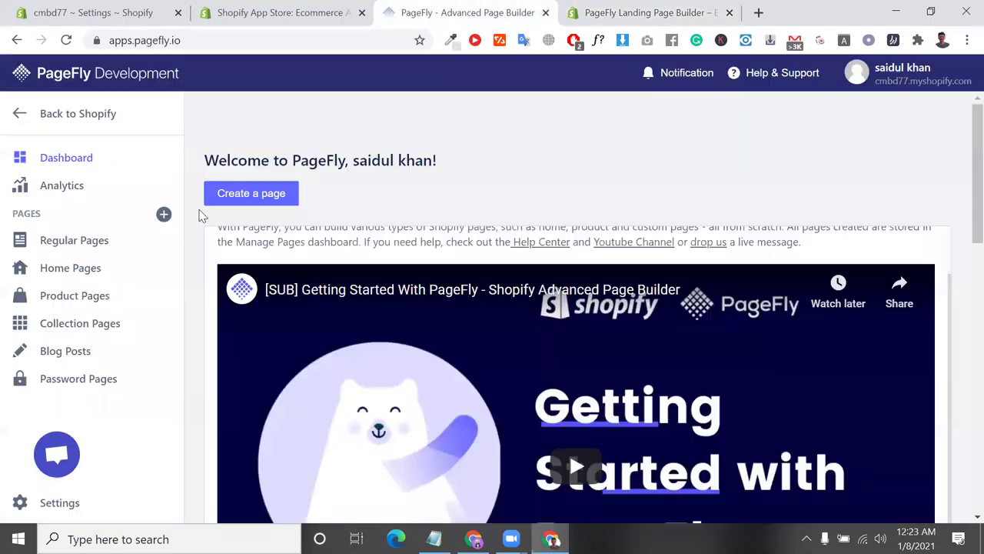
pyautogui.click(90, 251)
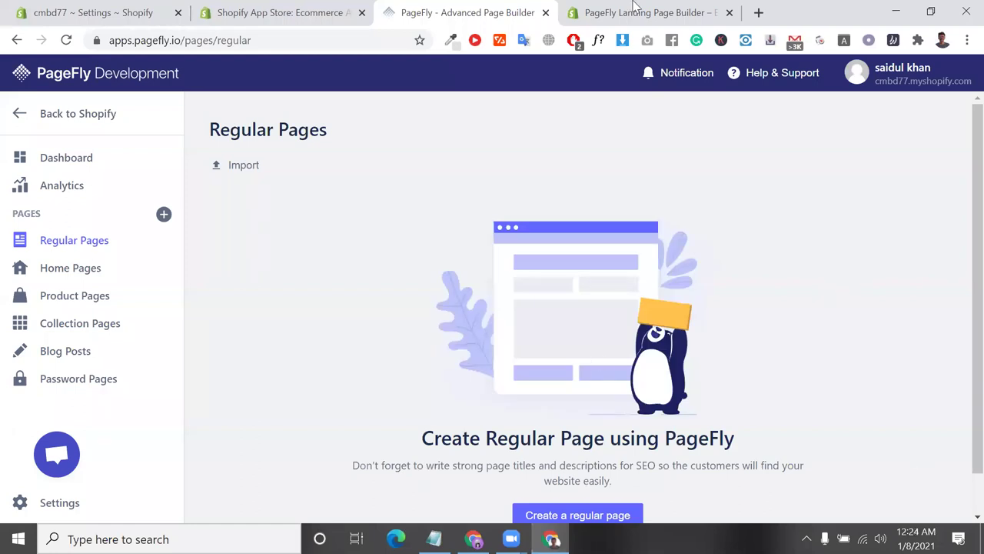
pyautogui.hotkey('ctrl', 'Tab')
pyautogui.tripleClick(413, 342)
pyautogui.moveTo(371, 375); pyautogui.dragTo(408, 389)
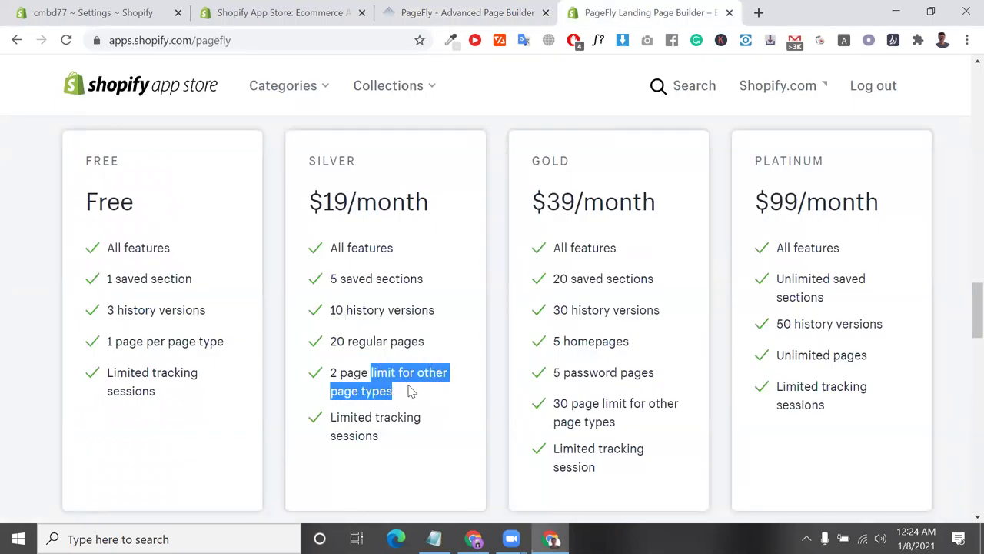
pyautogui.click(465, 12)
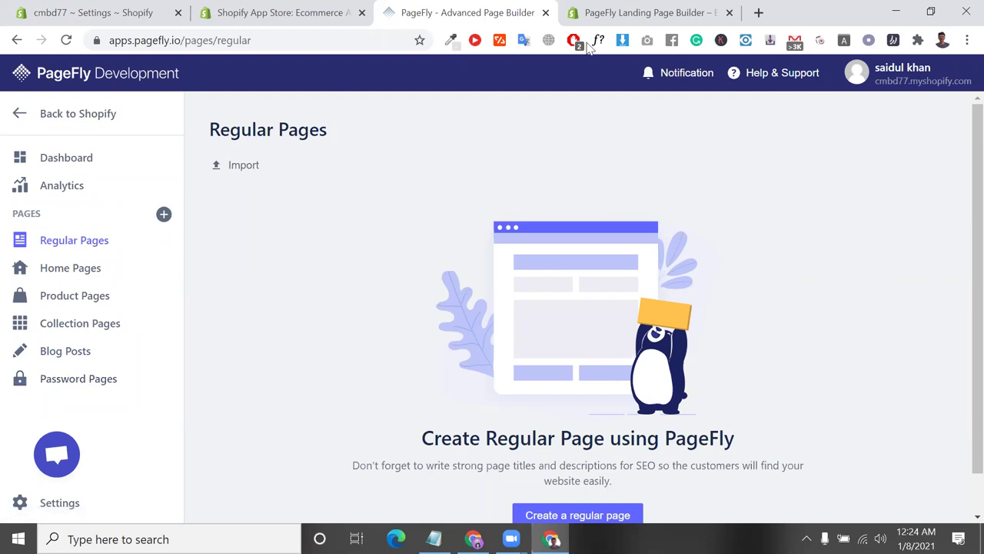
# - Look over the PageFly listing's pricing and media gallery once more and close the listing
pyautogui.click(606, 11)
pyautogui.scroll(-9, 323, 311)
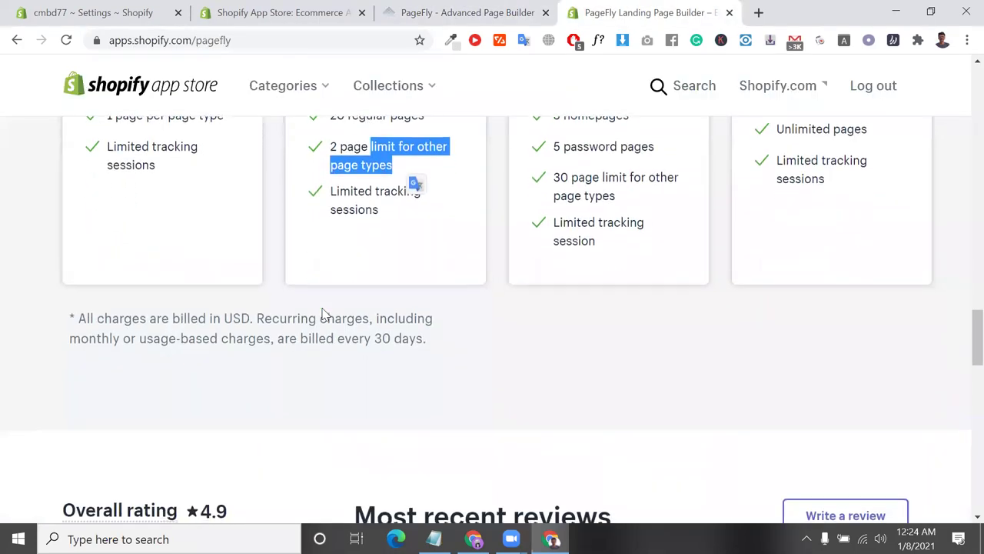
pyautogui.scroll(13, 507, 313)
pyautogui.scroll(3, 505, 312)
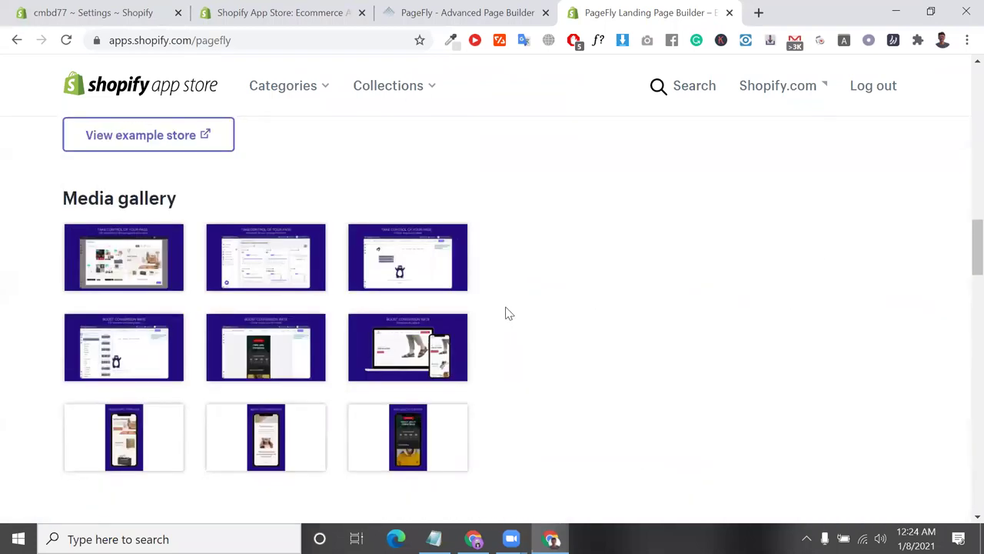
pyautogui.scroll(-6, 662, 328)
pyautogui.scroll(8, 554, 205)
pyautogui.scroll(10, 554, 205)
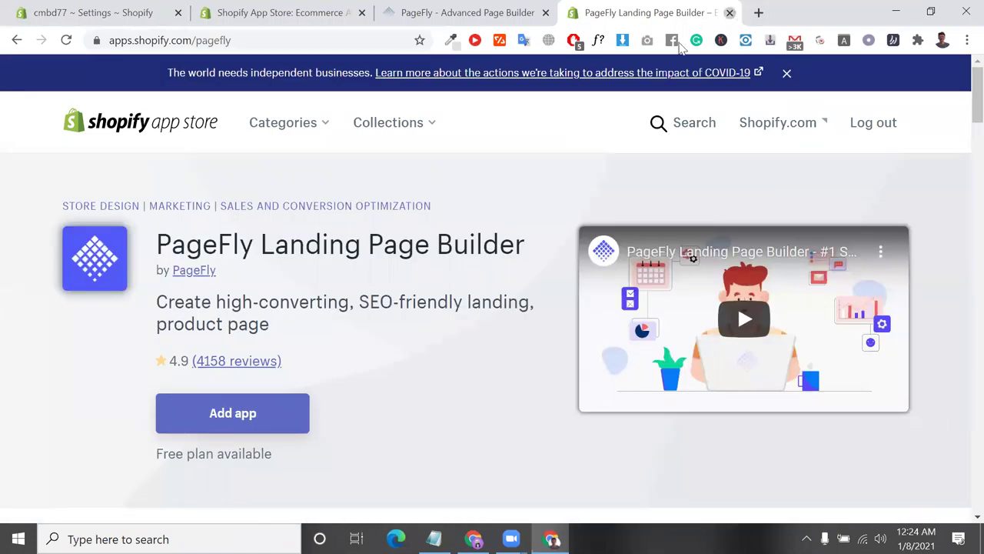
pyautogui.click(729, 12)
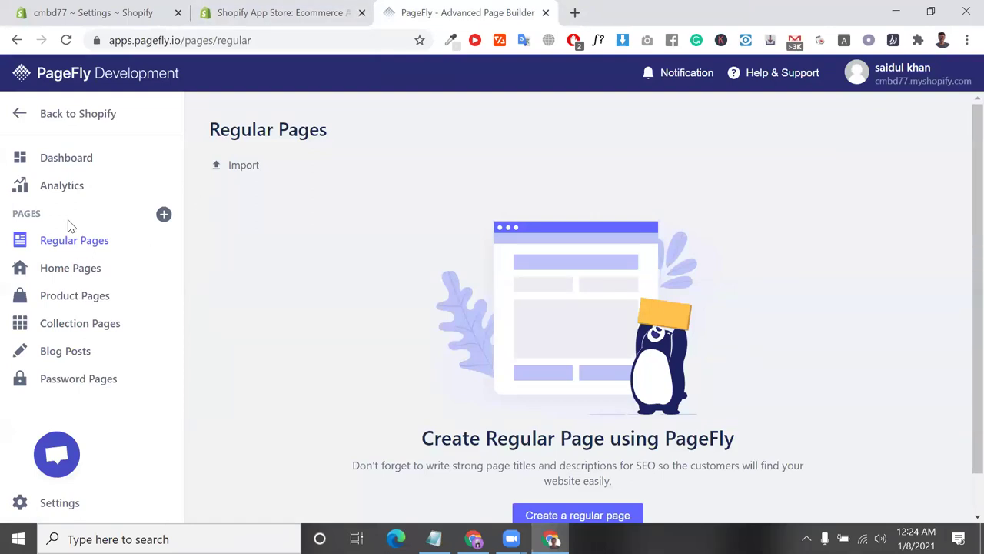
# - Create a new page from the PageFly dashboard and title it "landing page"
pyautogui.click(71, 170)
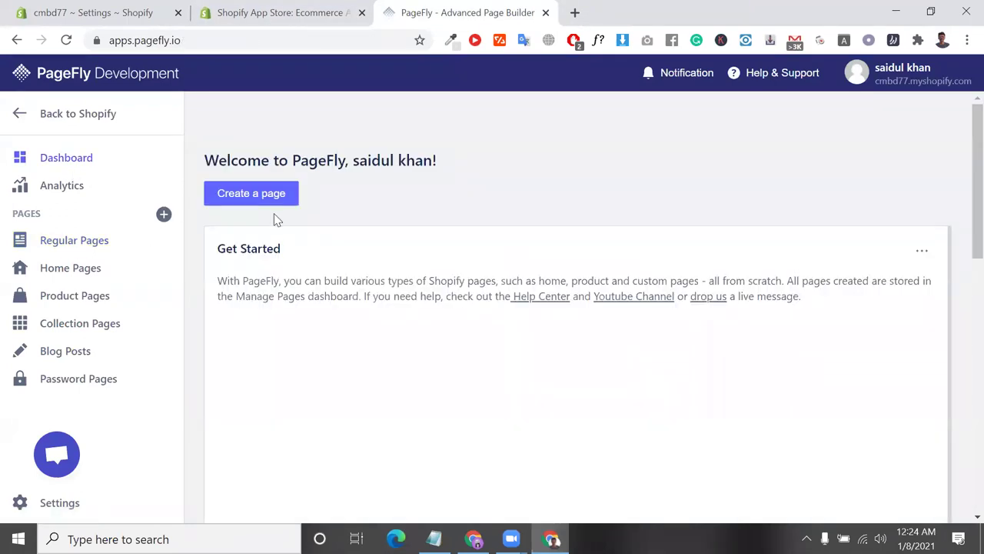
pyautogui.scroll(-5, 373, 192)
pyautogui.scroll(4, 376, 194)
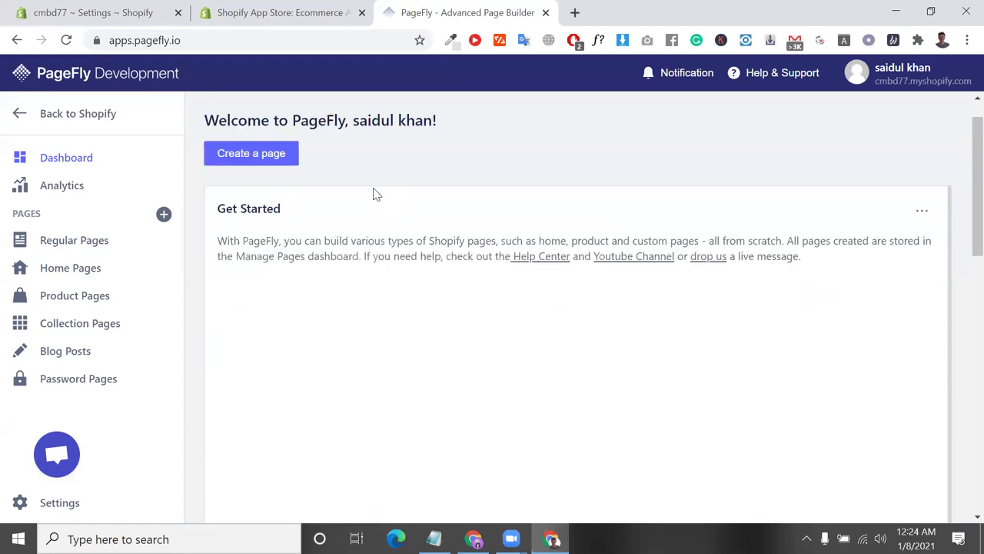
pyautogui.scroll(1, 377, 195)
pyautogui.click(276, 195)
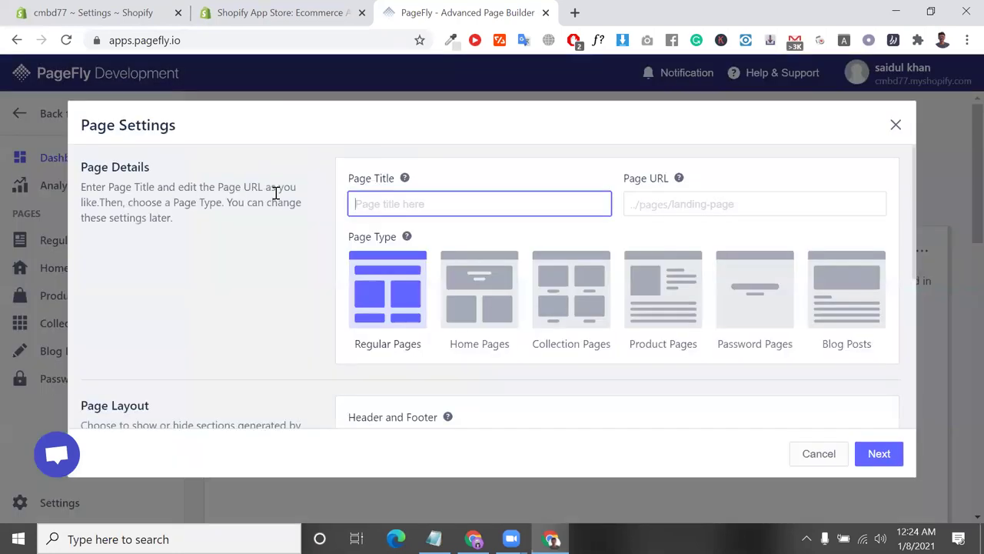
pyautogui.scroll(-2, 476, 253)
pyautogui.scroll(2, 481, 261)
pyautogui.write('p')
pyautogui.press('BackSpace')
pyautogui.write('lan')
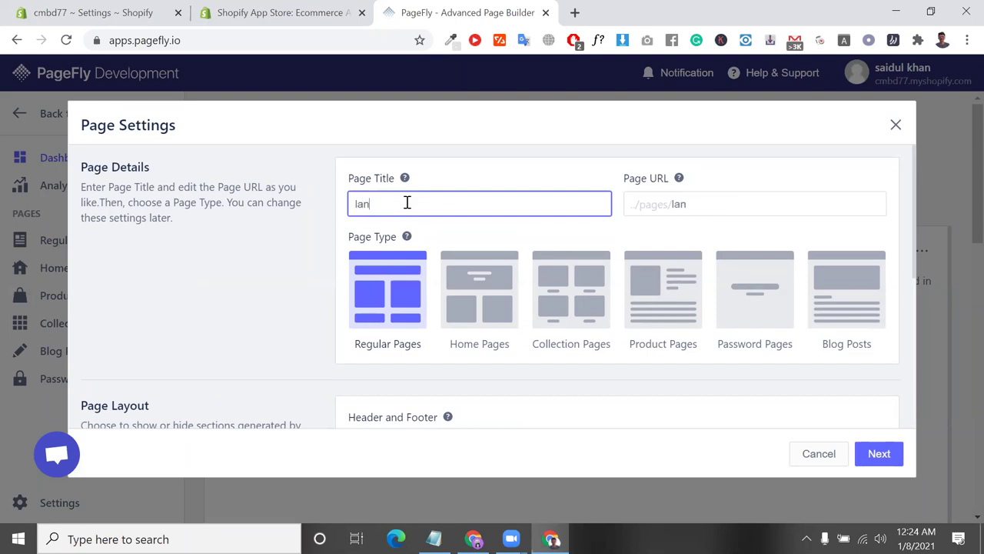
pyautogui.write('ding page')
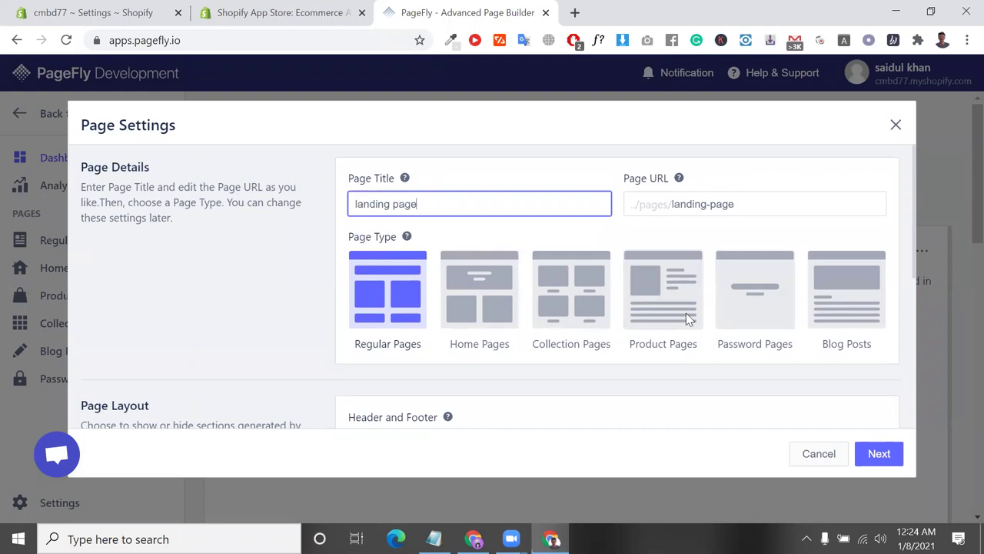
# - Keep the Regular Pages type with header and footer shown, and continue to the template selection
pyautogui.scroll(-2, 807, 317)
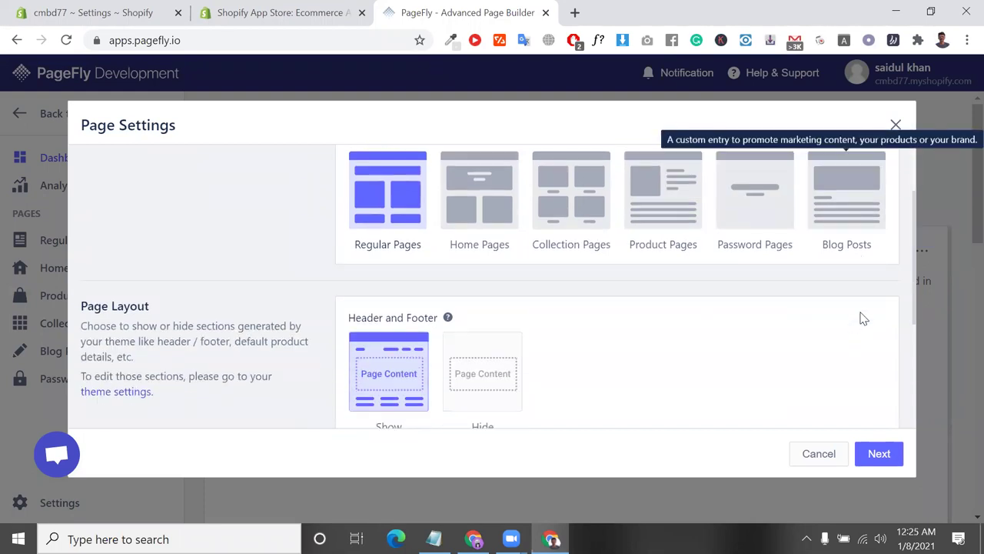
pyautogui.scroll(1, 710, 313)
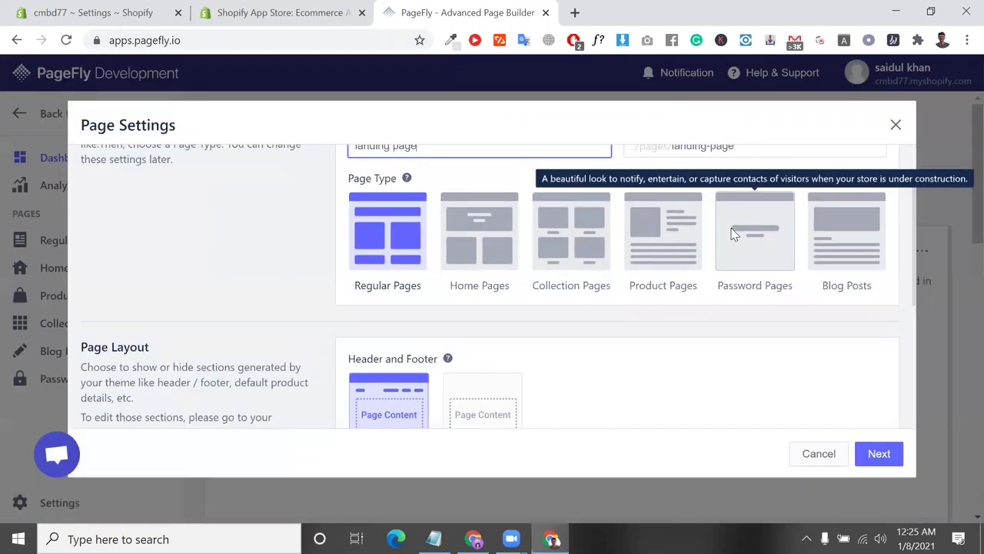
pyautogui.scroll(-1, 424, 408)
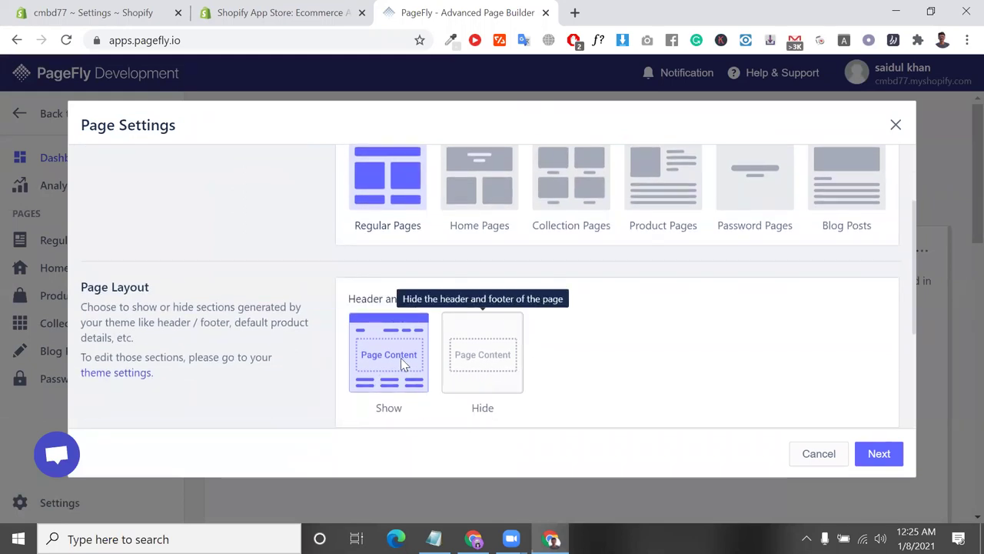
pyautogui.click(877, 453)
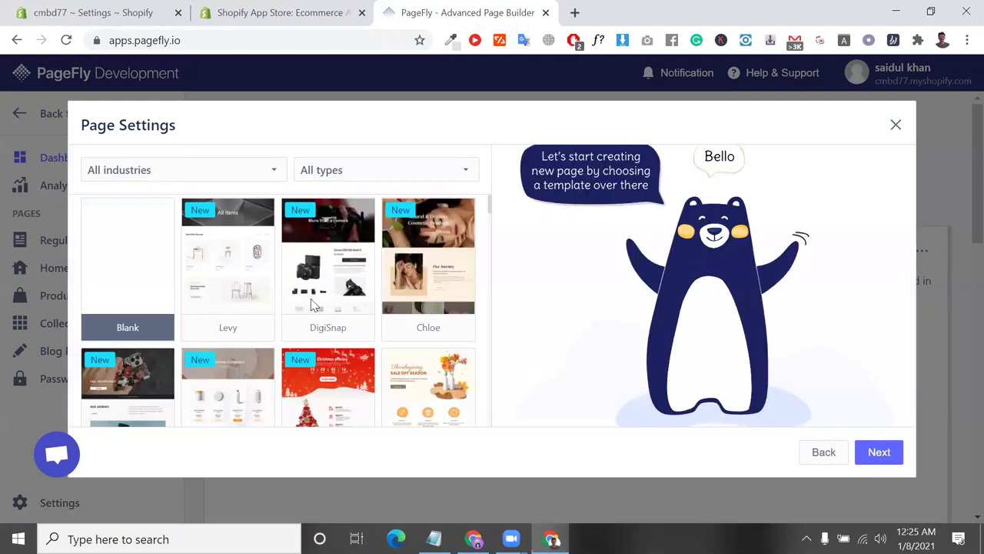
# - Browse the page templates and preview the Decoz design
pyautogui.scroll(-4, 406, 306)
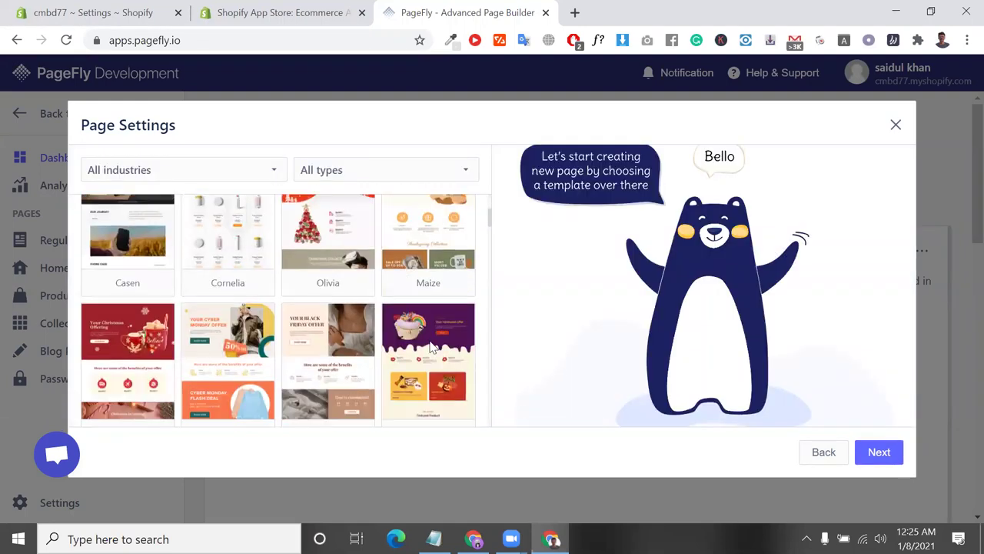
pyautogui.scroll(-2, 313, 283)
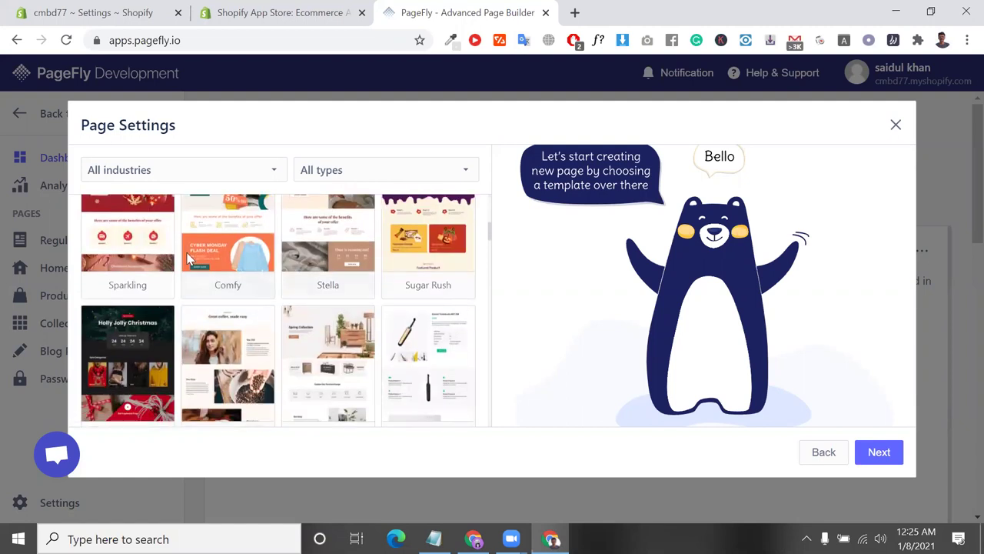
pyautogui.scroll(-3, 190, 258)
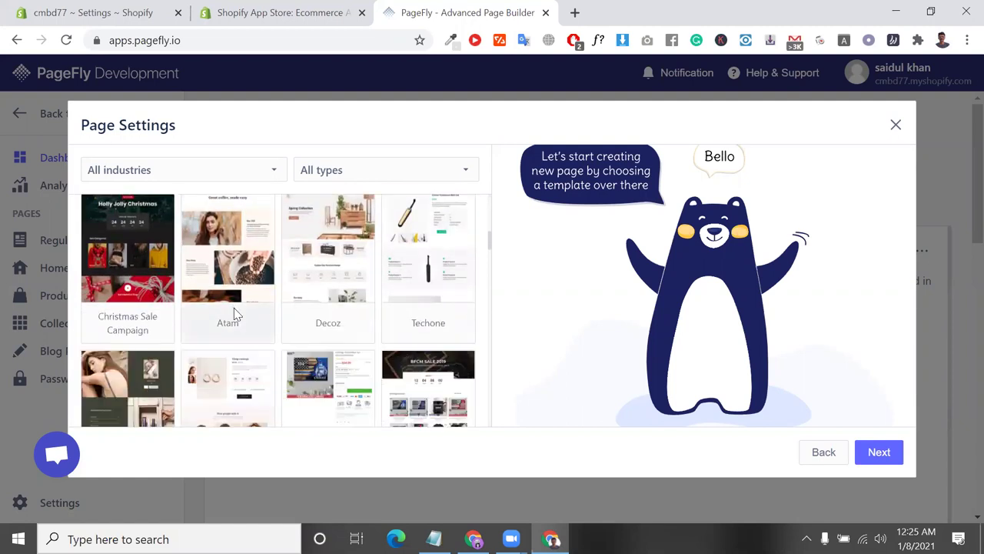
pyautogui.click(235, 313)
pyautogui.click(322, 283)
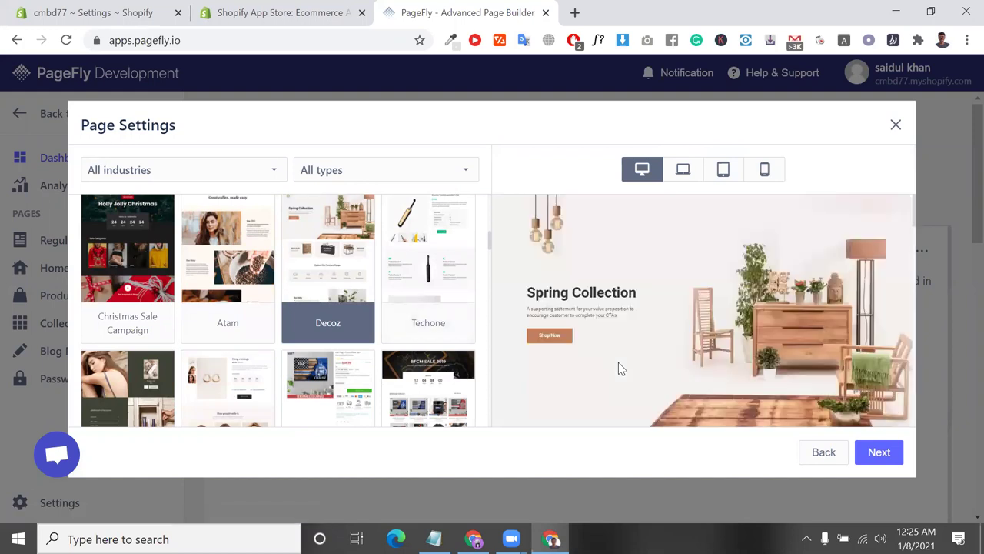
pyautogui.scroll(-15, 621, 369)
pyautogui.scroll(15, 621, 369)
pyautogui.scroll(5, 416, 306)
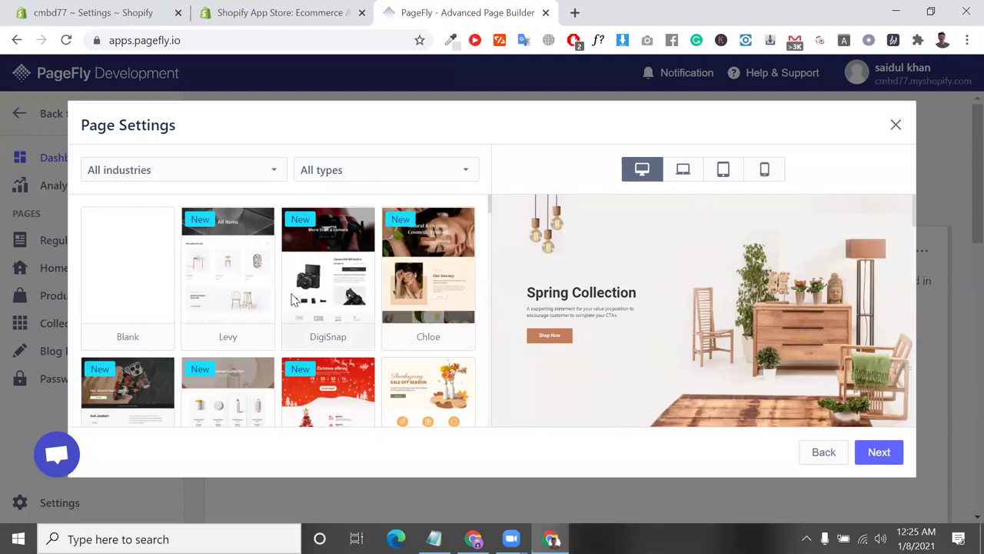
# - Filter the templates by the Sales page type and create the page from the Olivia template
pyautogui.scroll(-4, 291, 300)
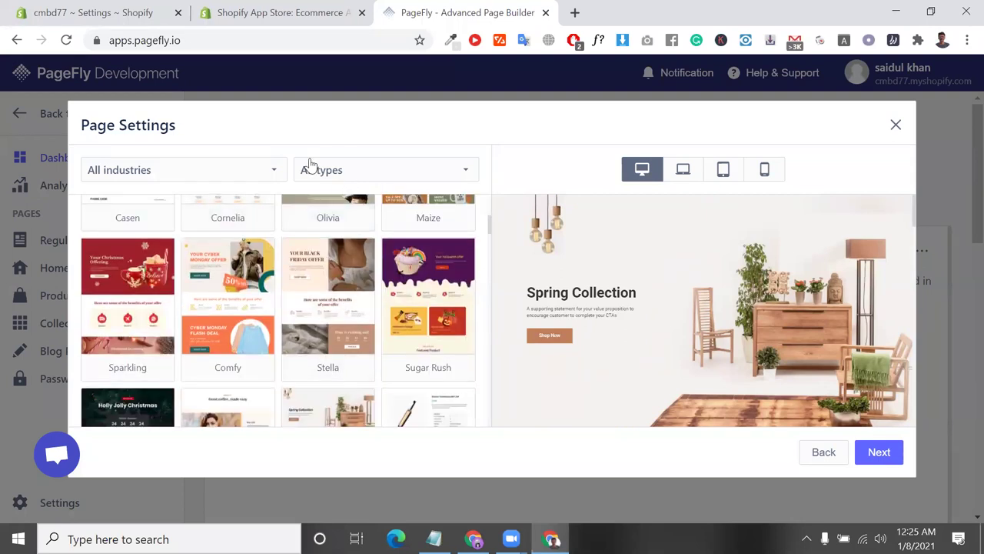
pyautogui.click(255, 169)
pyautogui.click(364, 172)
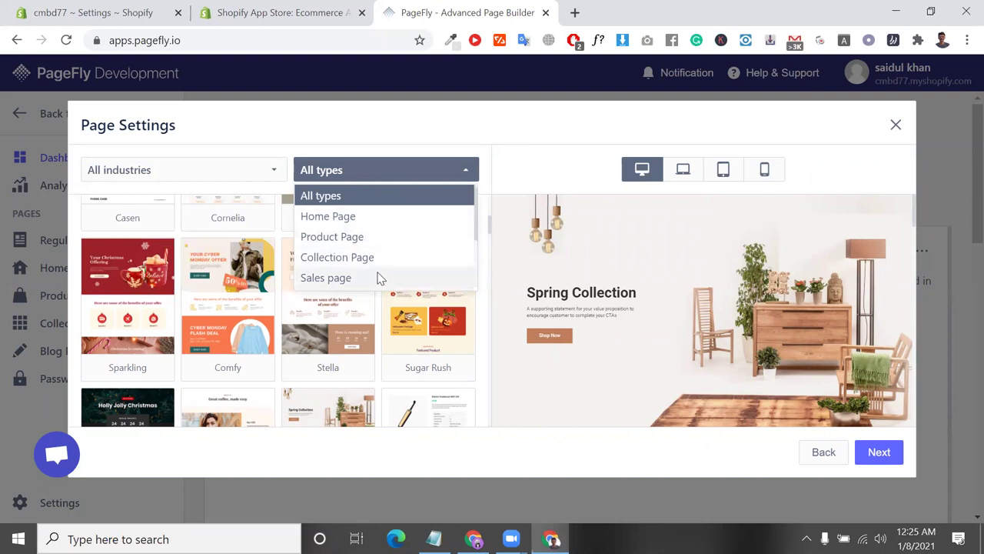
pyautogui.scroll(-2, 356, 239)
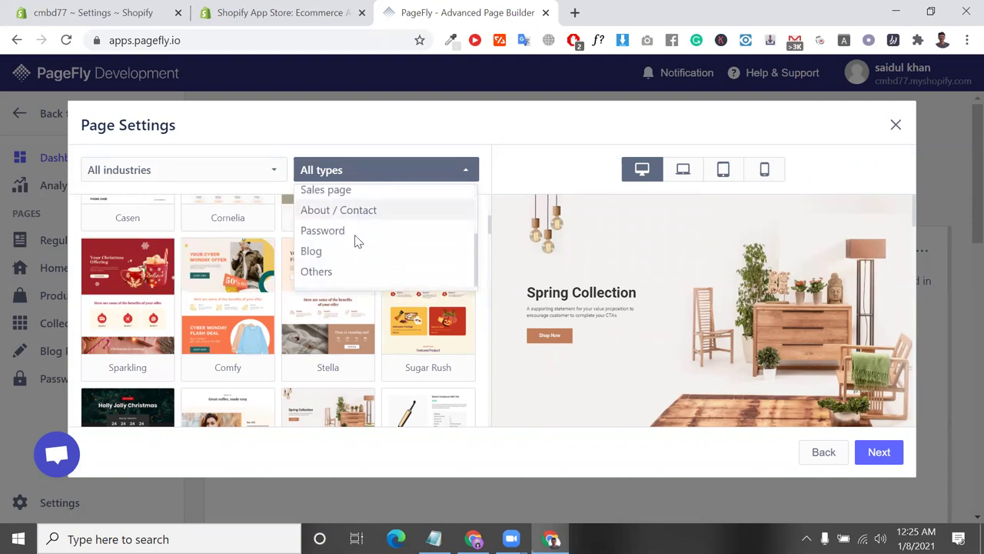
pyautogui.scroll(2, 358, 241)
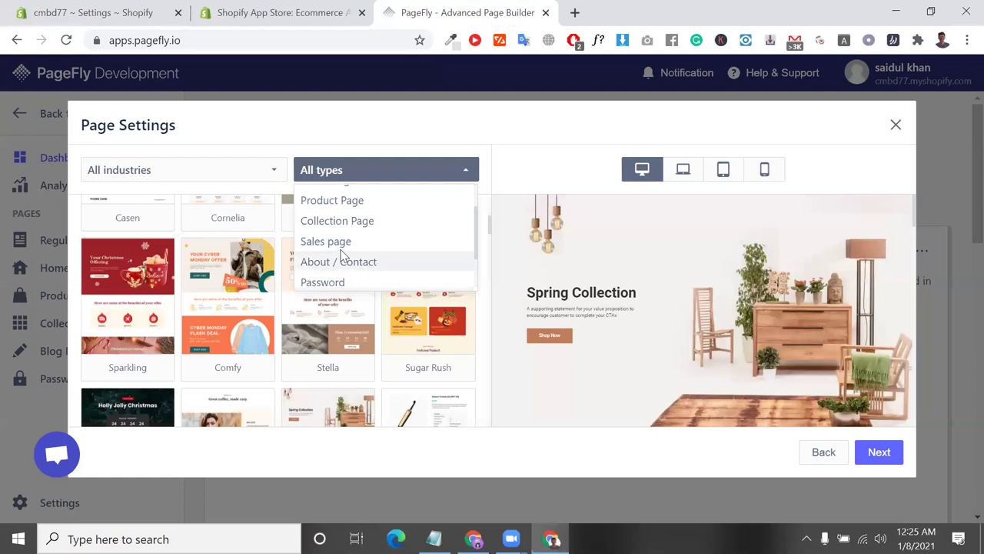
pyautogui.click(333, 241)
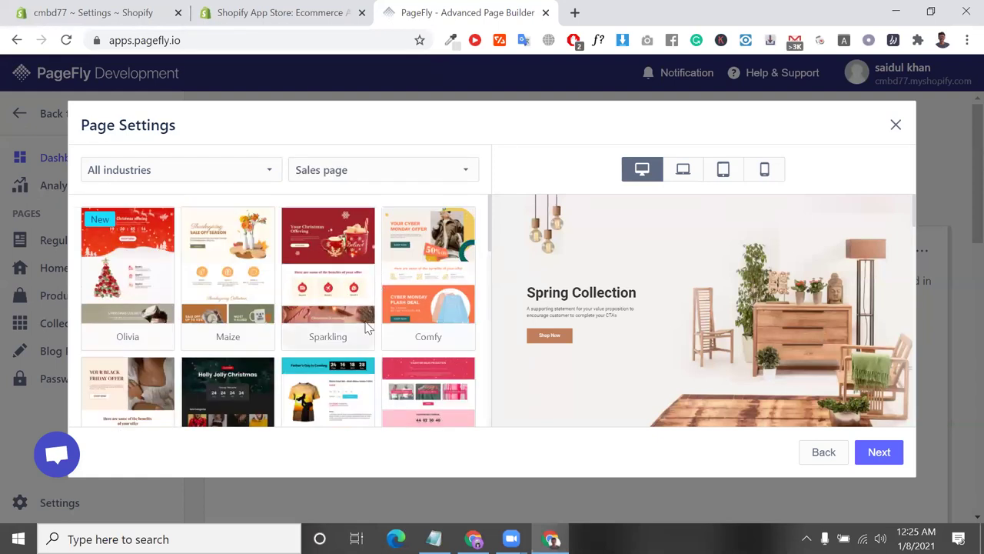
pyautogui.click(171, 291)
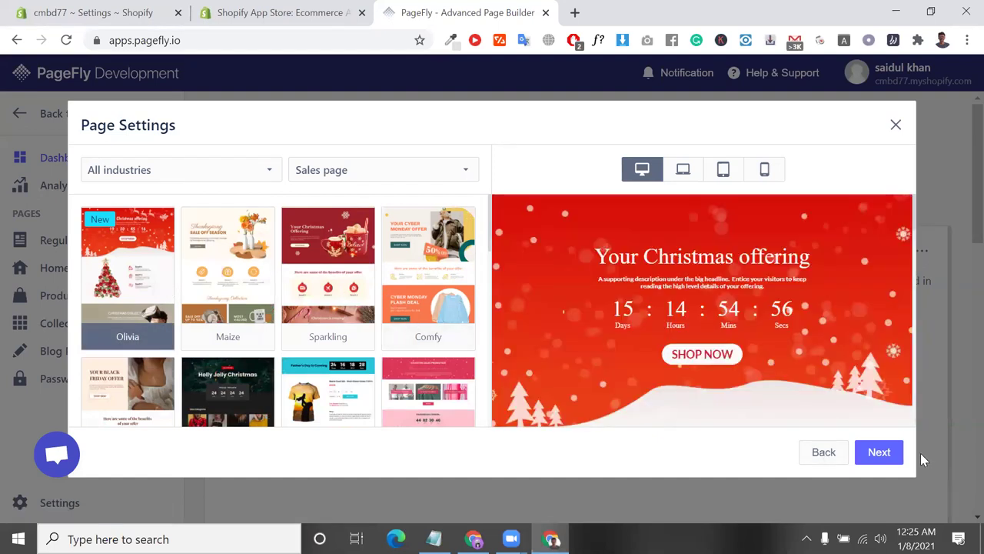
pyautogui.click(879, 452)
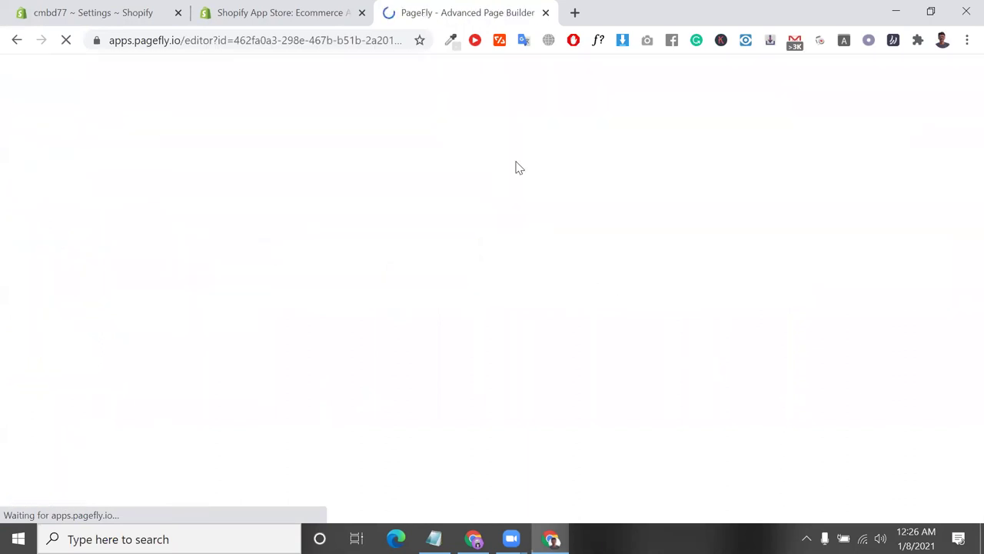
# - Close the Shopify App Store page and dismiss the storefront password request in the PageFly editor
pyautogui.click(339, 11)
pyautogui.click(167, 13)
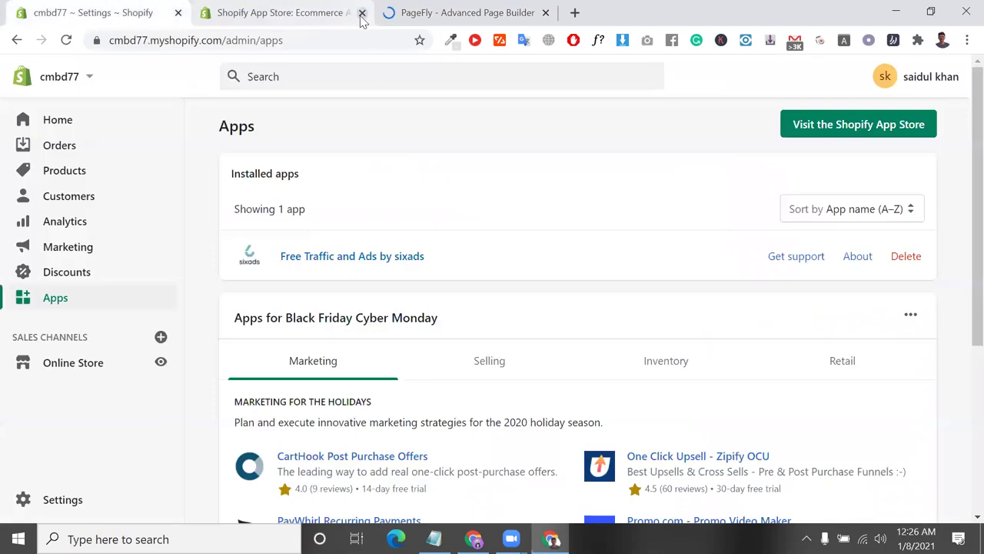
pyautogui.click(362, 13)
pyautogui.click(306, 10)
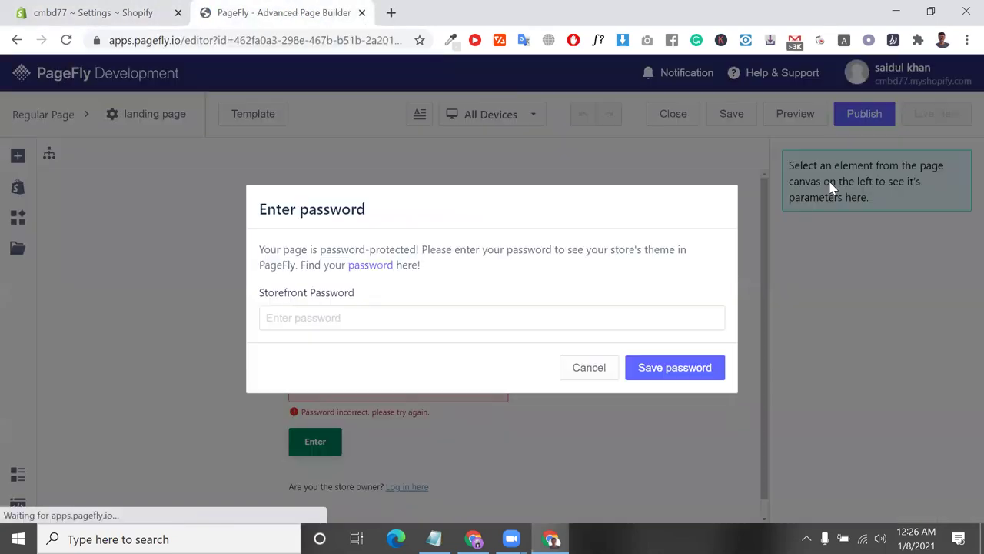
pyautogui.click(592, 321)
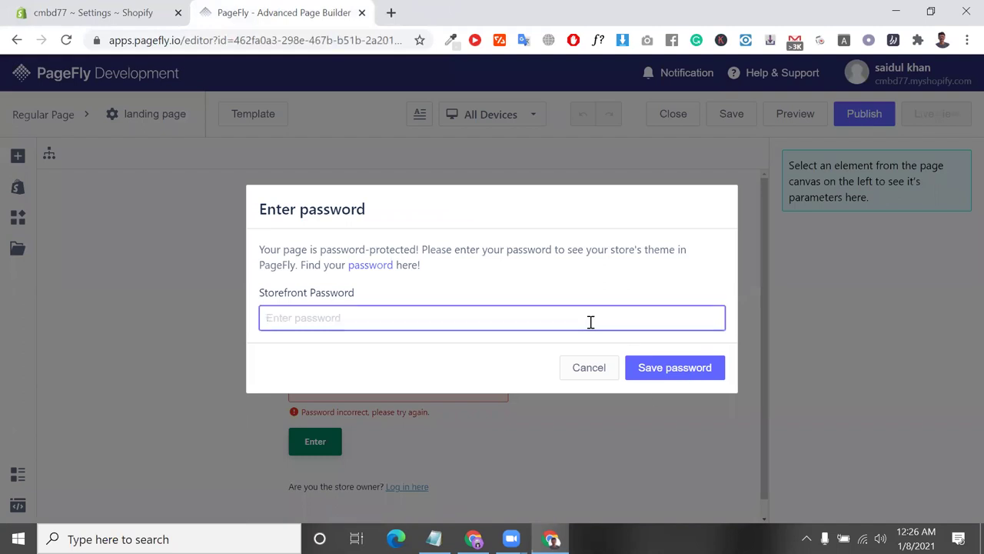
pyautogui.click(589, 368)
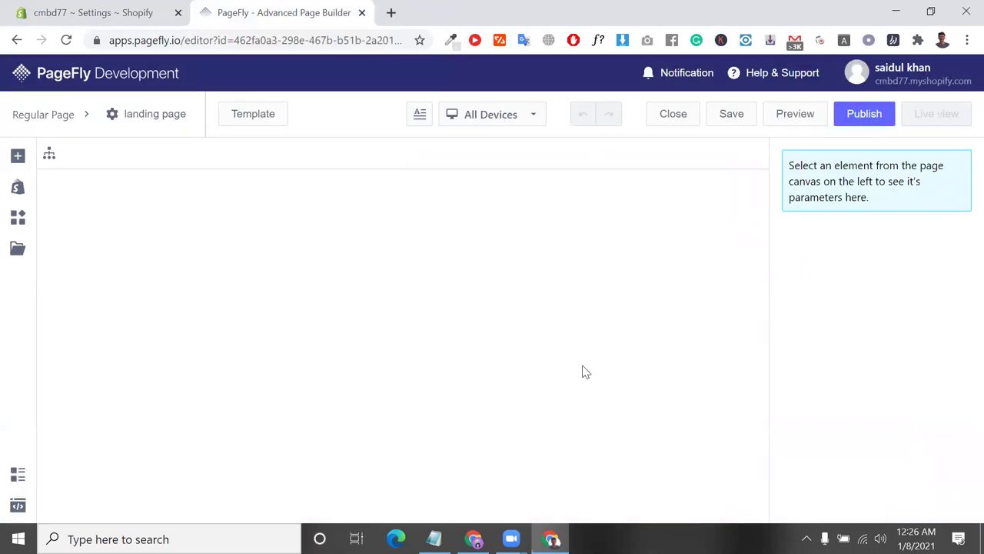
# - Look over the landing page template, the general page elements and the Shopify product elements available for it
pyautogui.scroll(-4, 369, 248)
pyautogui.scroll(4, 357, 216)
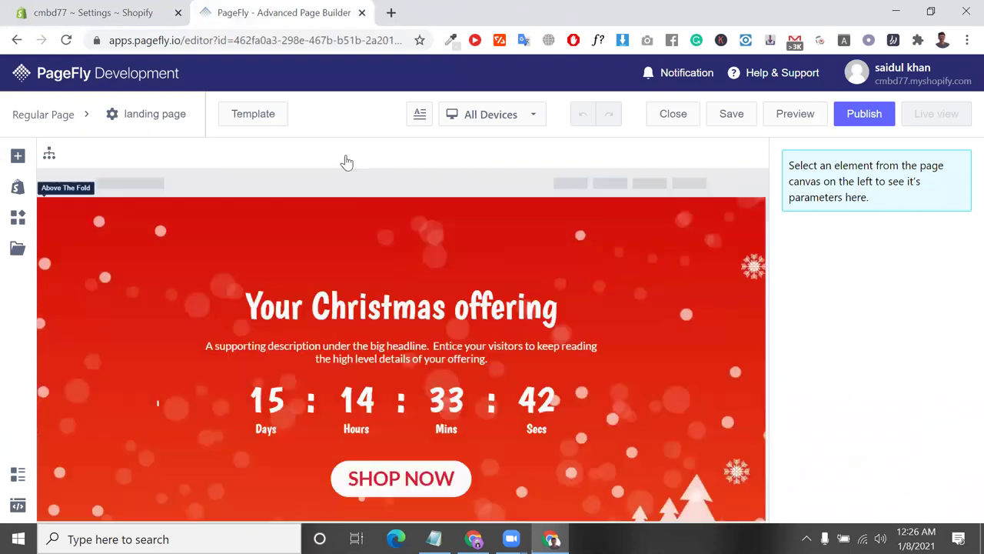
pyautogui.scroll(-3, 34, 354)
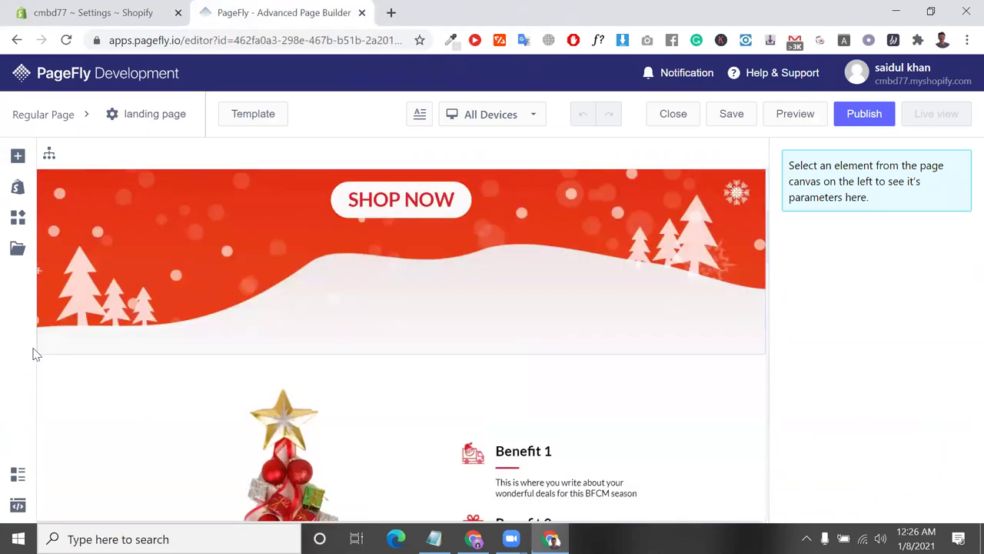
pyautogui.scroll(4, 34, 353)
pyautogui.click(17, 157)
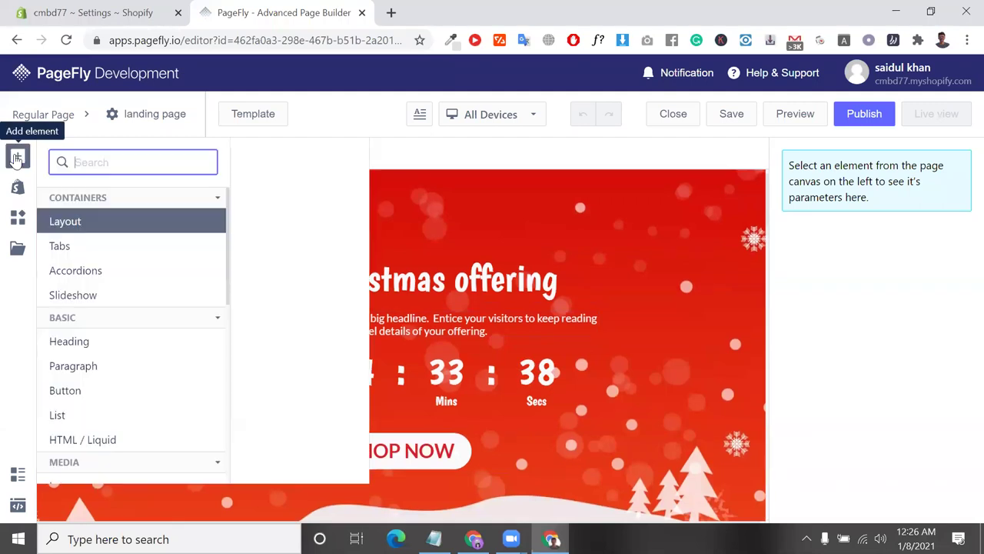
pyautogui.scroll(-3, 314, 287)
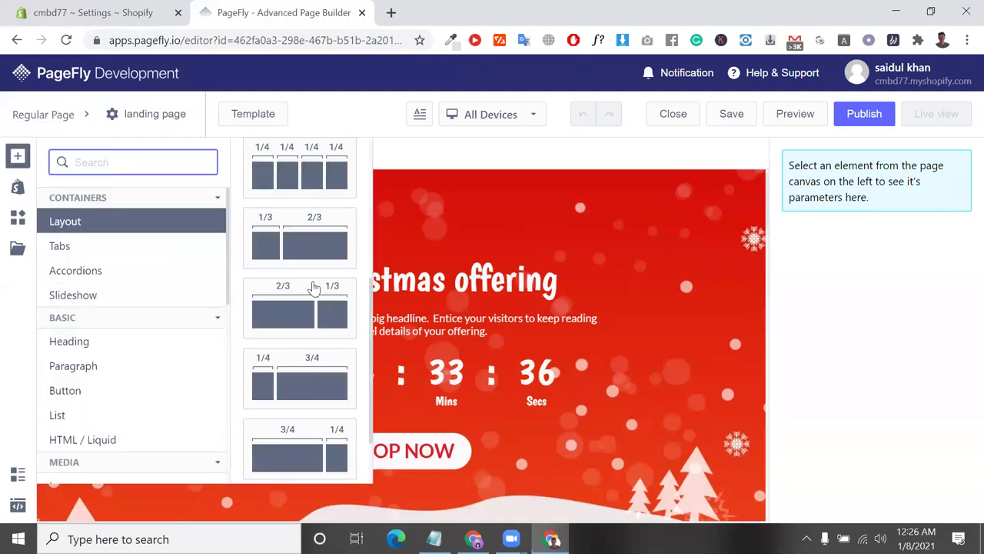
pyautogui.scroll(-1, 314, 287)
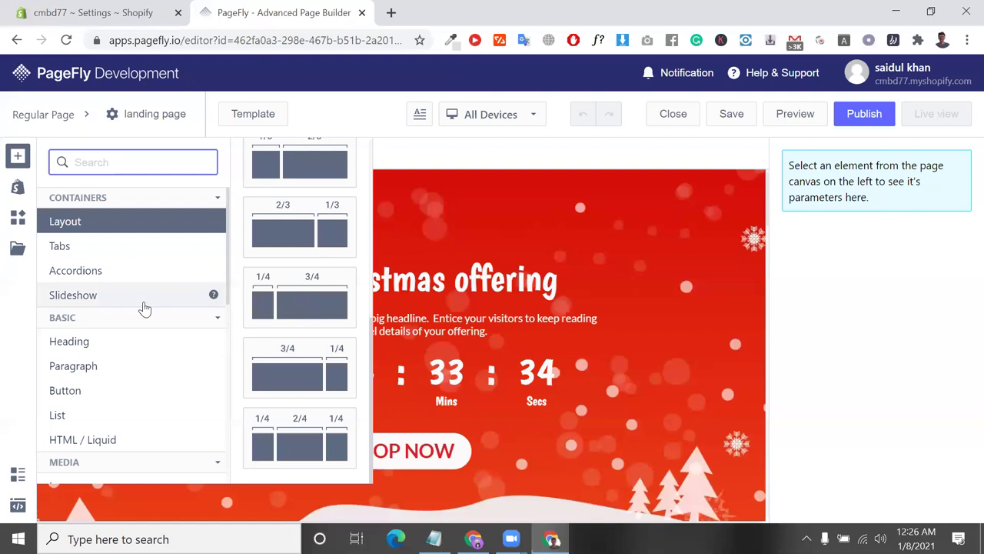
pyautogui.scroll(-6, 143, 306)
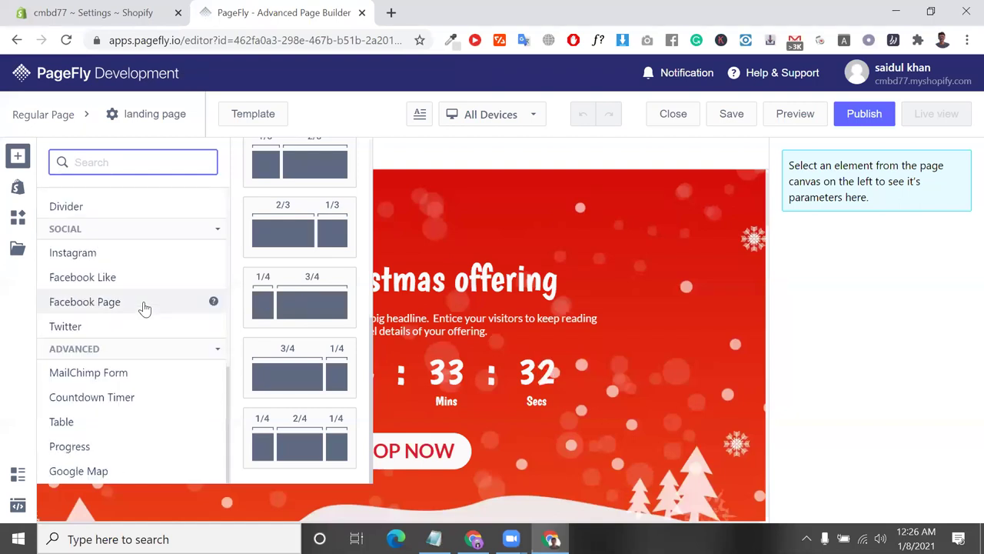
pyautogui.scroll(7, 143, 306)
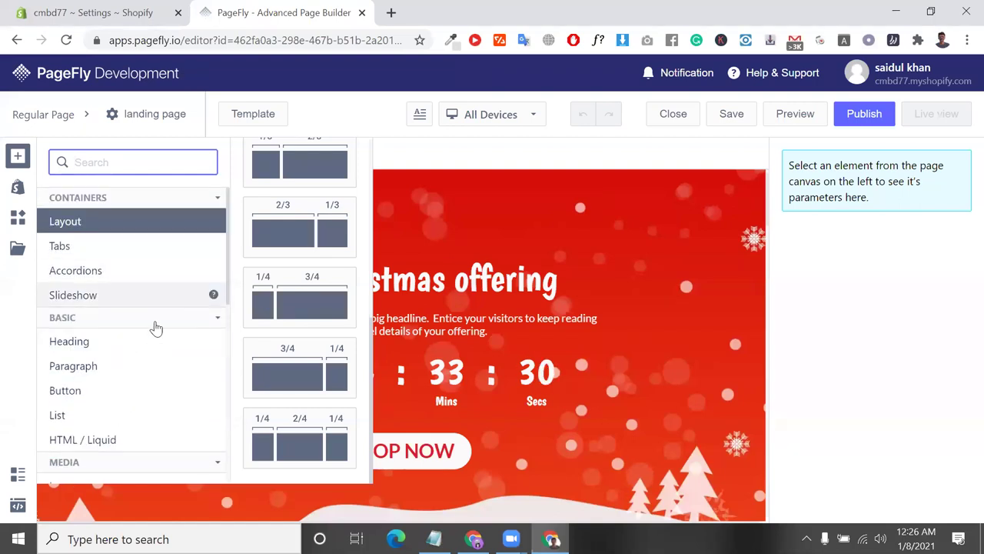
pyautogui.click(17, 187)
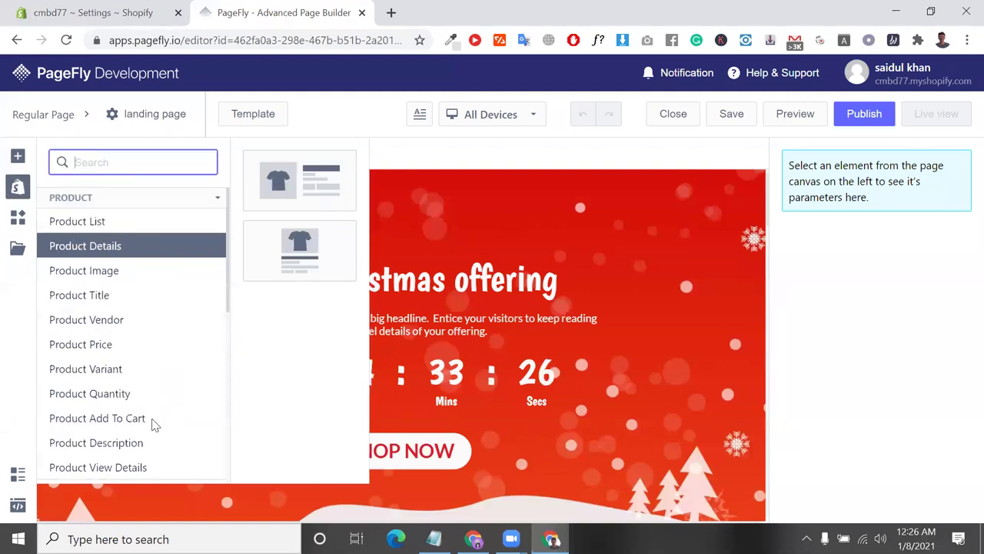
pyautogui.click(18, 227)
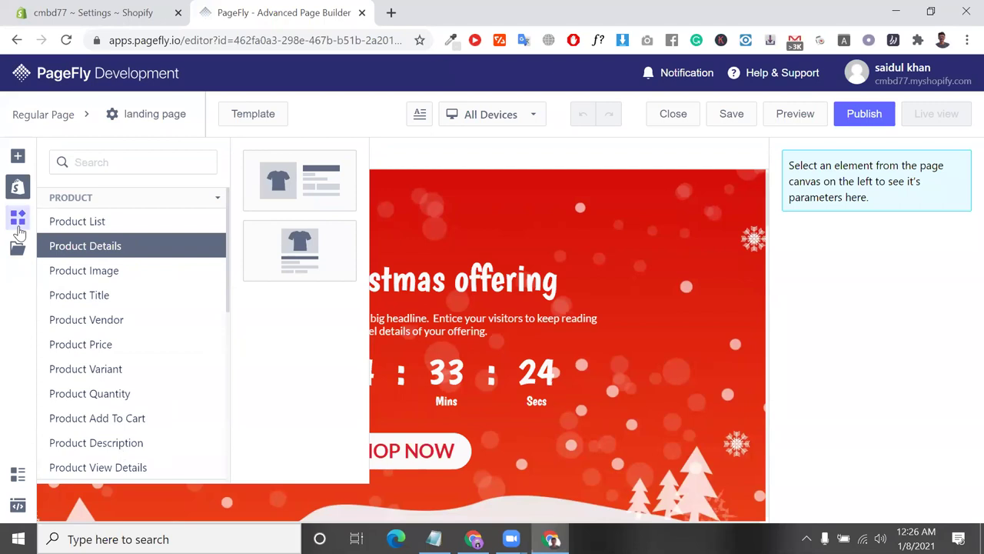
# - Review the Layout containers and try to place the three-equal-columns layout on the page
pyautogui.click(18, 158)
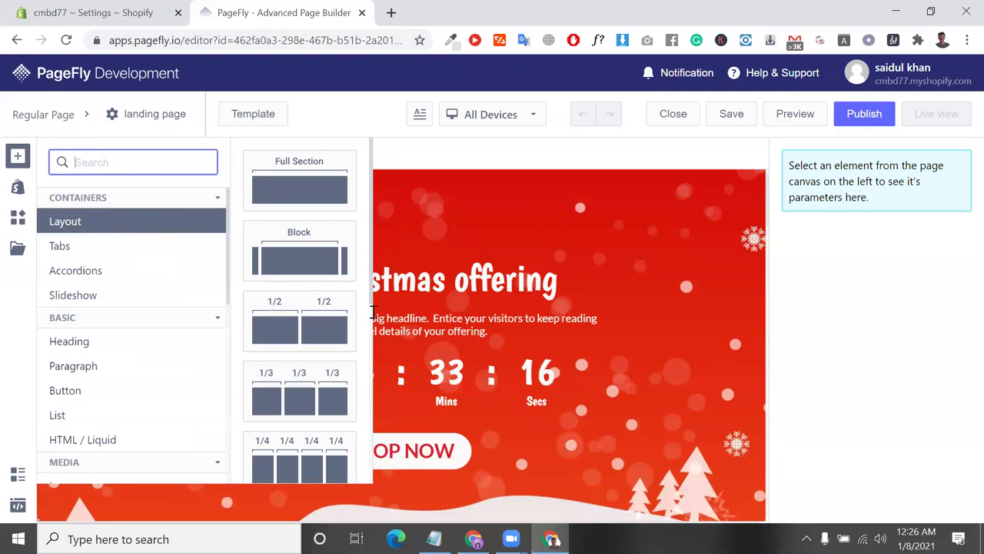
pyautogui.click(18, 156)
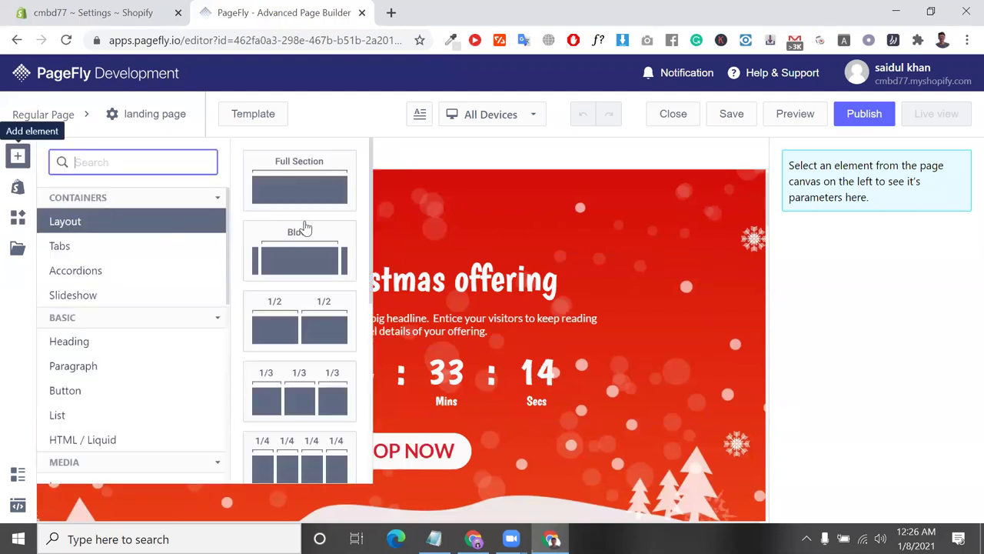
pyautogui.moveTo(369, 230); pyautogui.dragTo(375, 433)
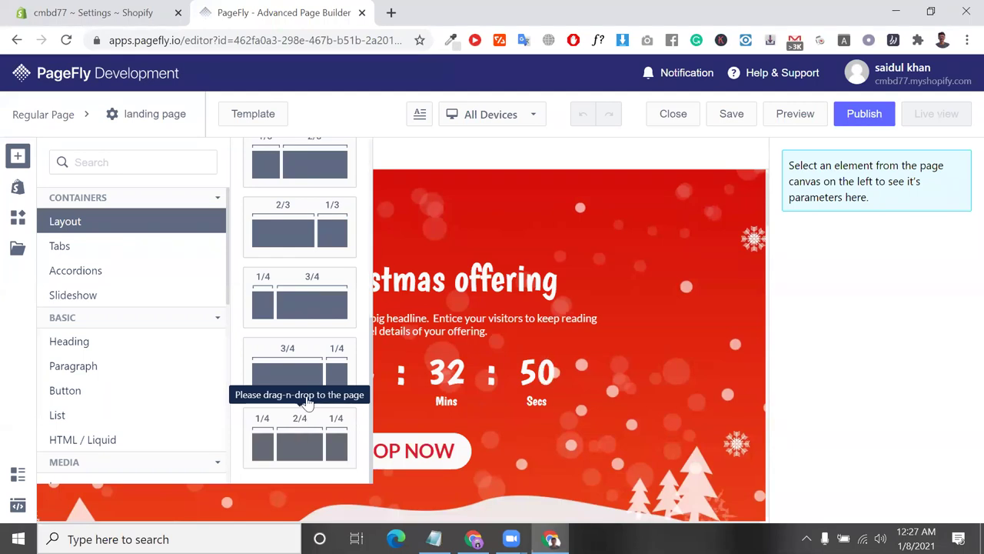
pyautogui.scroll(5, 295, 264)
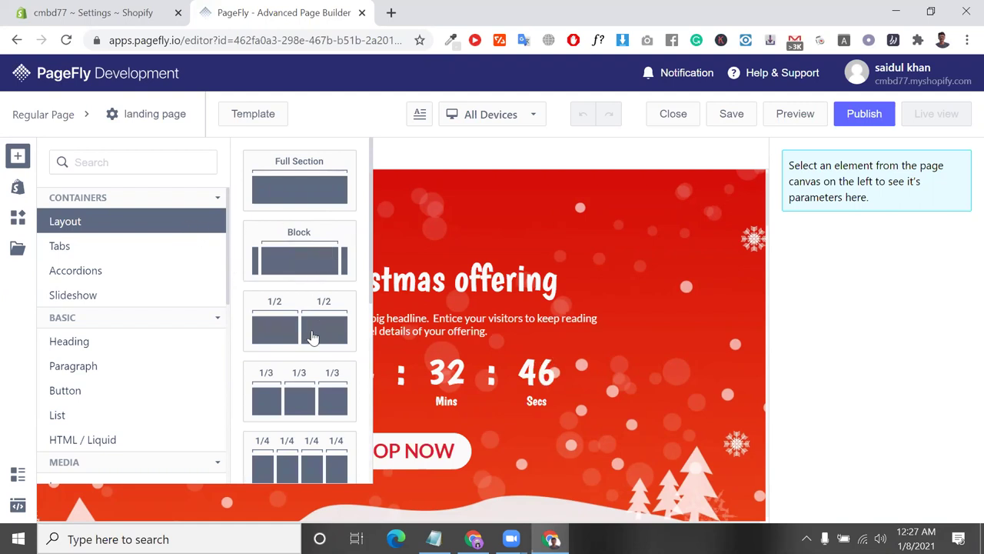
pyautogui.scroll(-1, 312, 337)
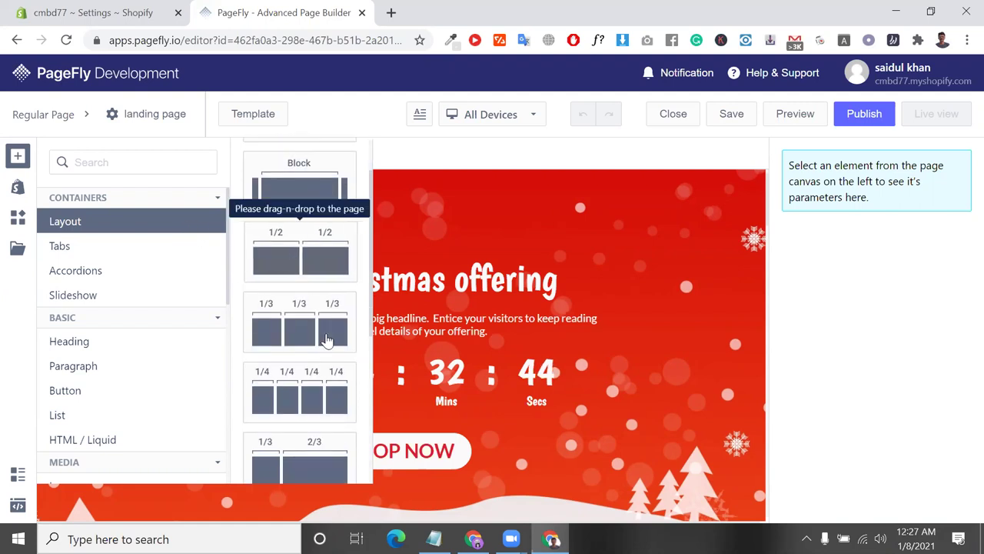
pyautogui.moveTo(316, 335); pyautogui.dragTo(61, 161)
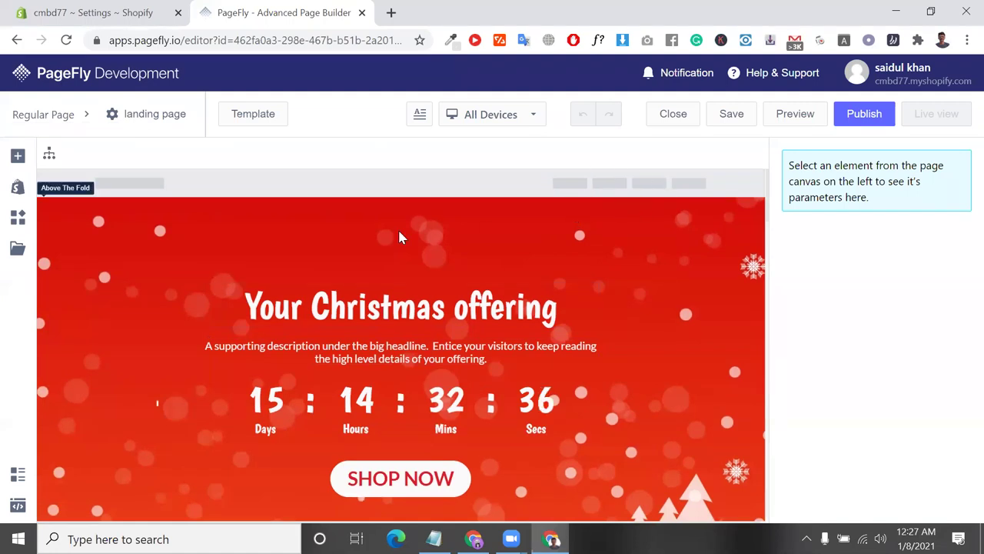
# - Try to place a Tabs element with its tabs beneath the content above the Christmas offering section
pyautogui.click(17, 157)
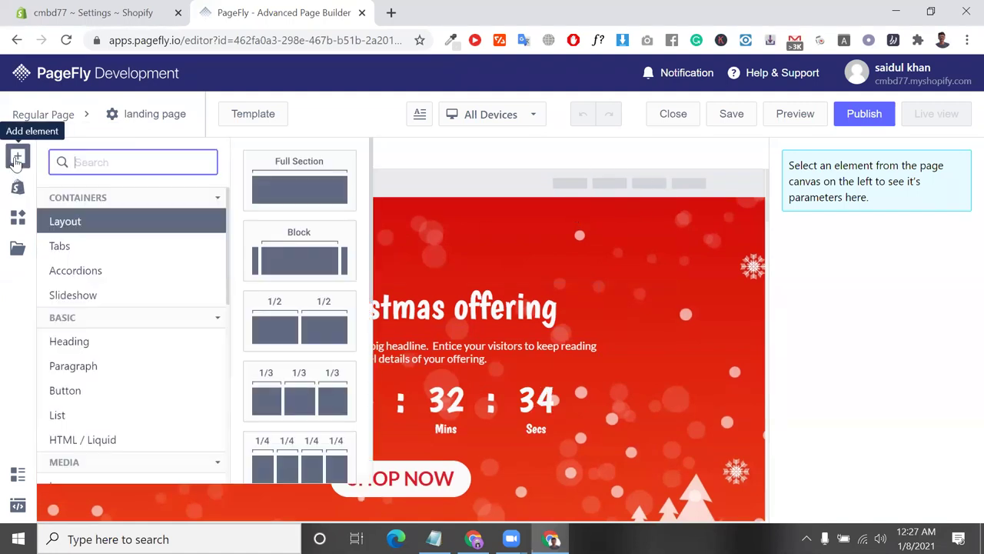
pyautogui.click(98, 248)
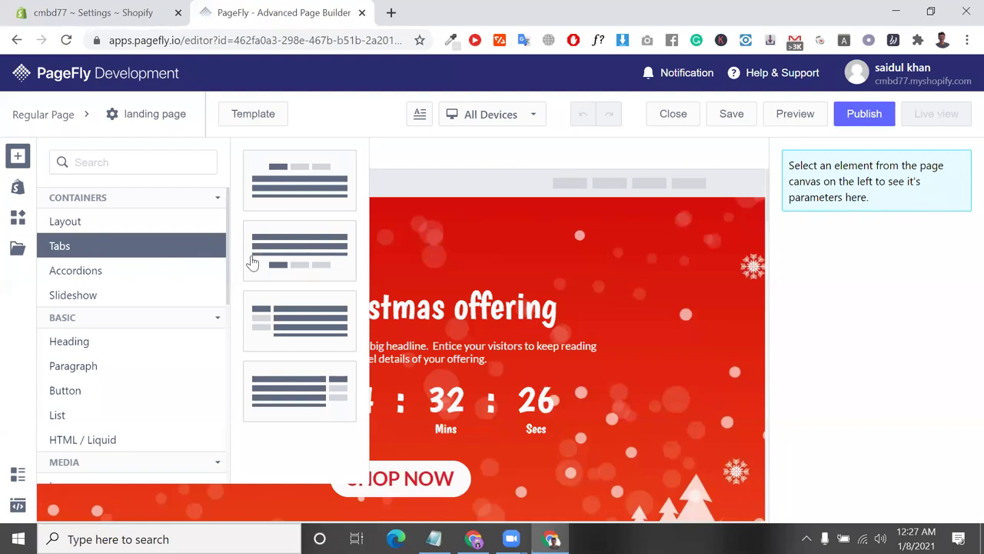
pyautogui.moveTo(79, 225)
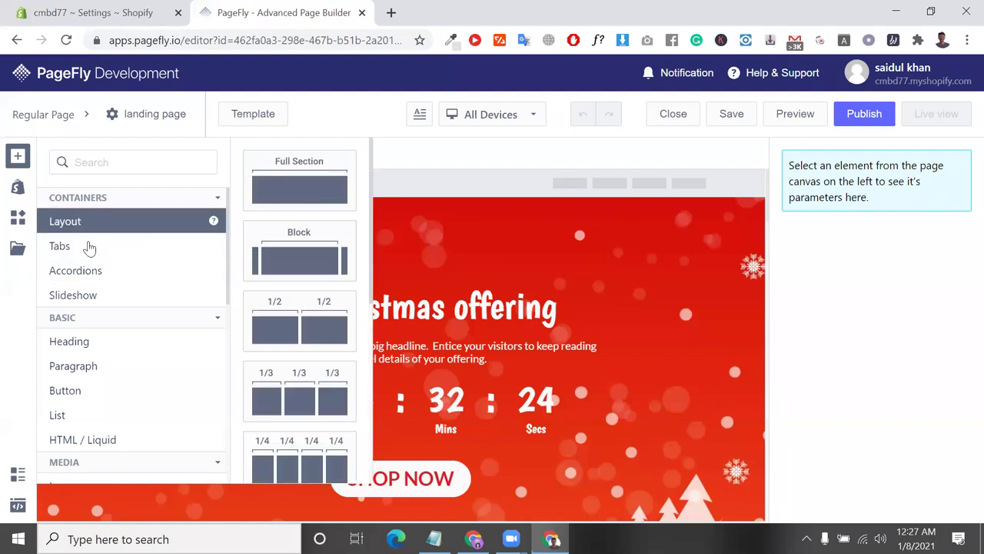
pyautogui.moveTo(266, 266); pyautogui.dragTo(592, 186)
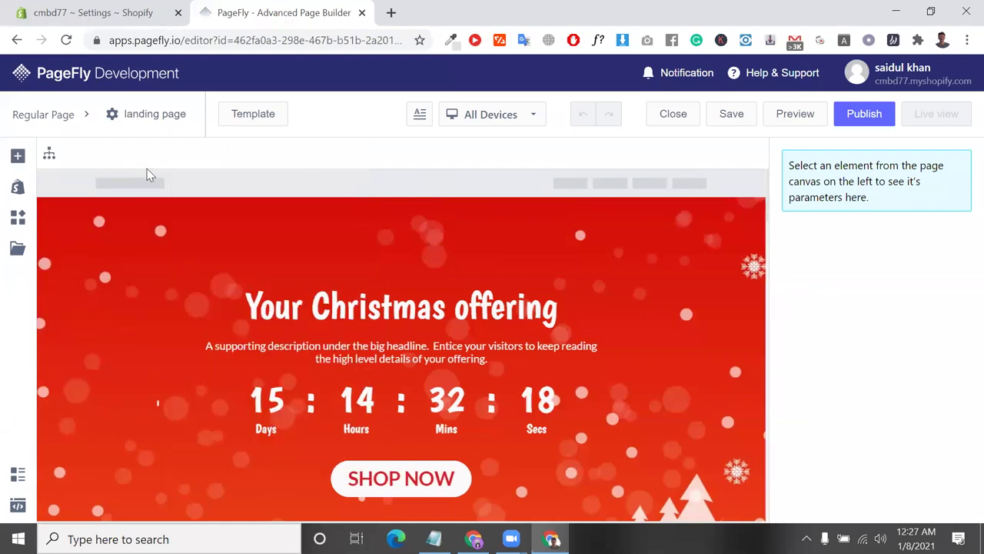
pyautogui.click(18, 156)
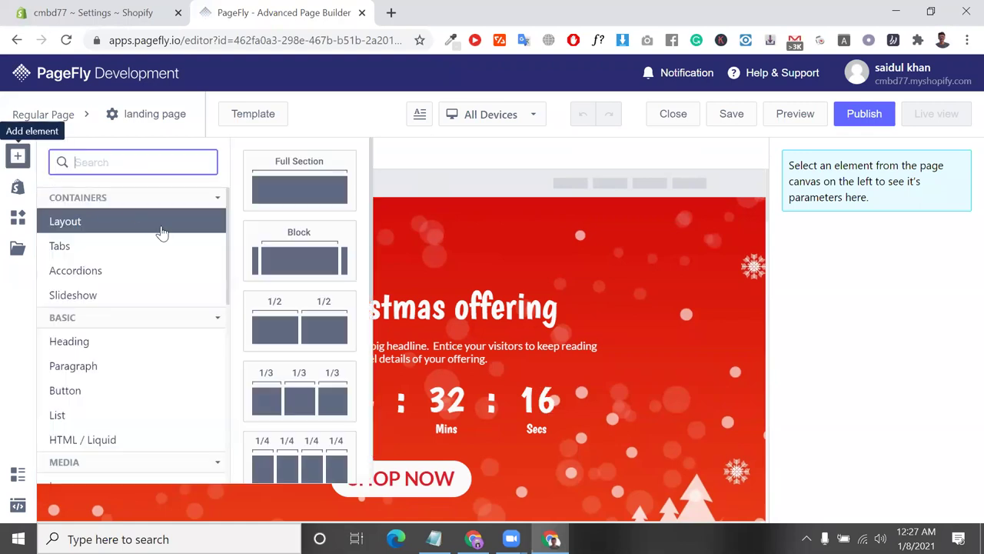
pyautogui.click(104, 247)
pyautogui.moveTo(310, 248); pyautogui.dragTo(533, 176)
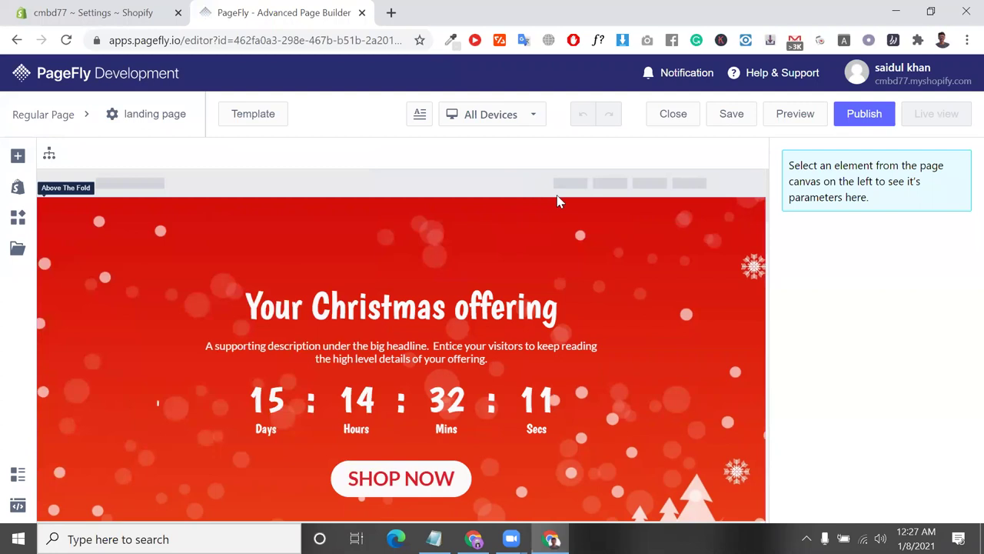
# - Add the Accordions variant with left-side arrow icons above the Christmas offering section and paste the copied styles onto it
pyautogui.click(17, 156)
pyautogui.click(136, 270)
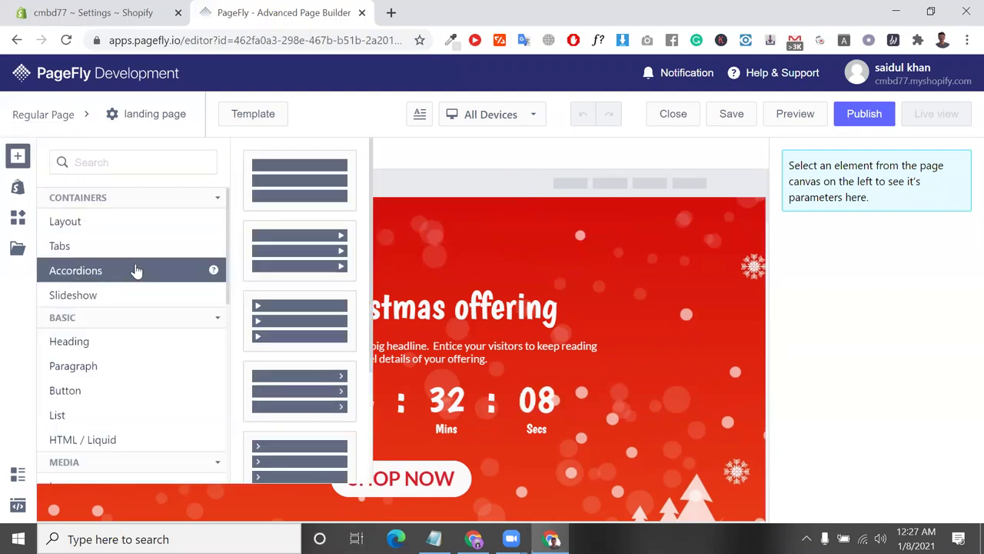
pyautogui.moveTo(316, 323); pyautogui.dragTo(329, 195)
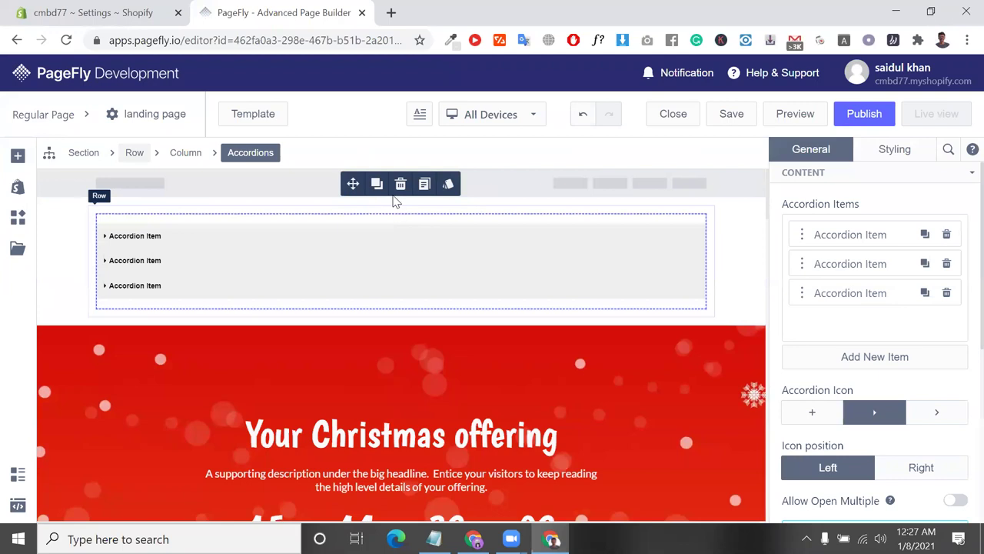
pyautogui.click(449, 188)
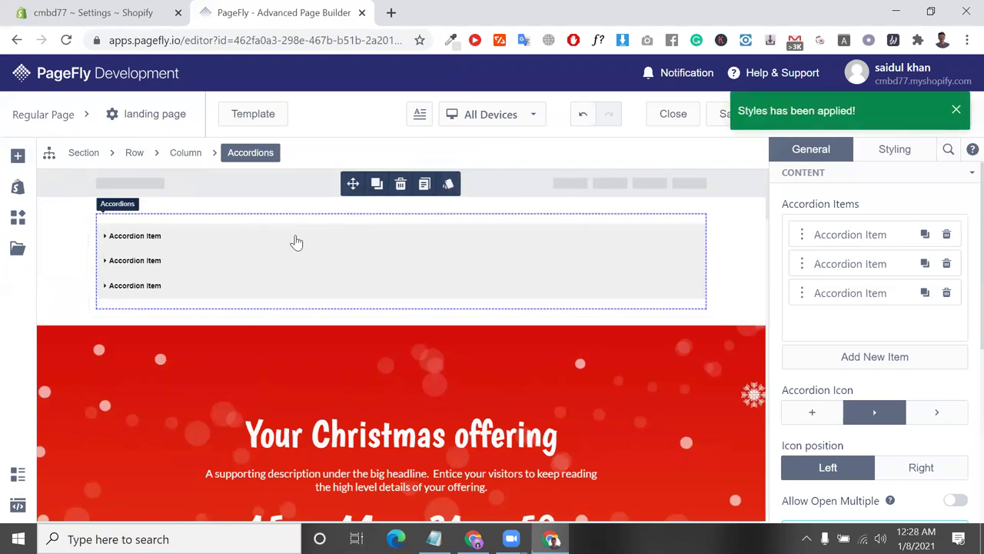
# - Expand the first accordion item and examine its content area's styling options, from typography through to custom CSS
pyautogui.click(270, 241)
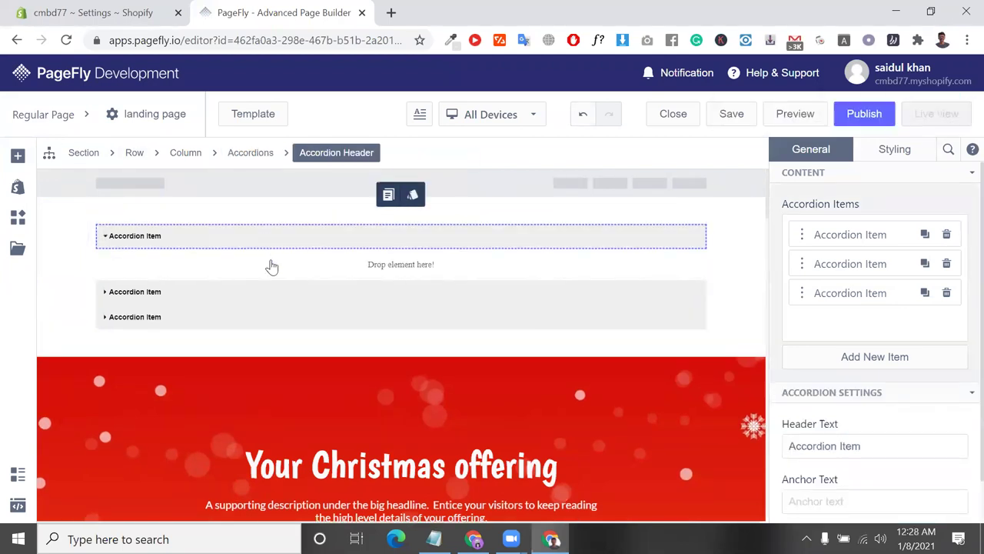
pyautogui.click(401, 268)
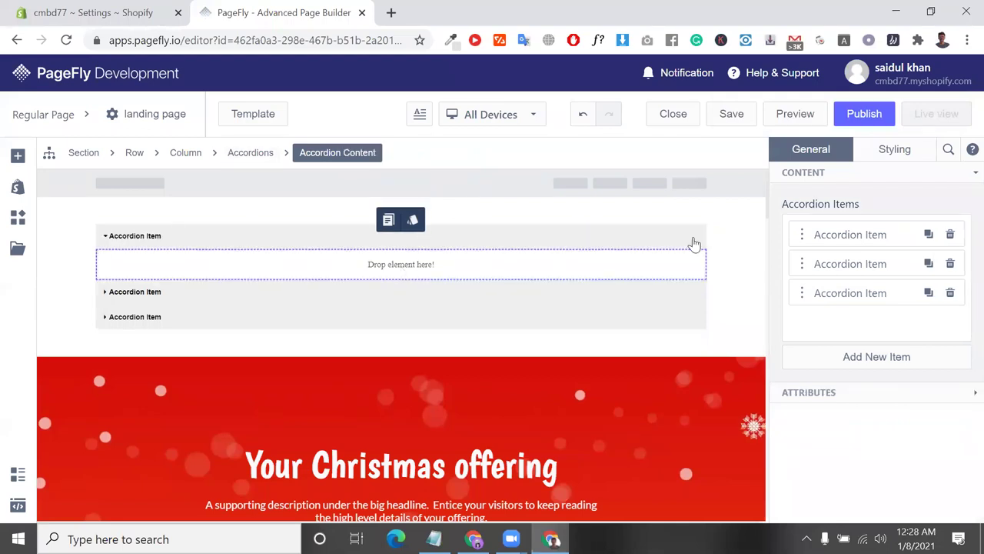
pyautogui.click(885, 169)
pyautogui.scroll(-8, 819, 375)
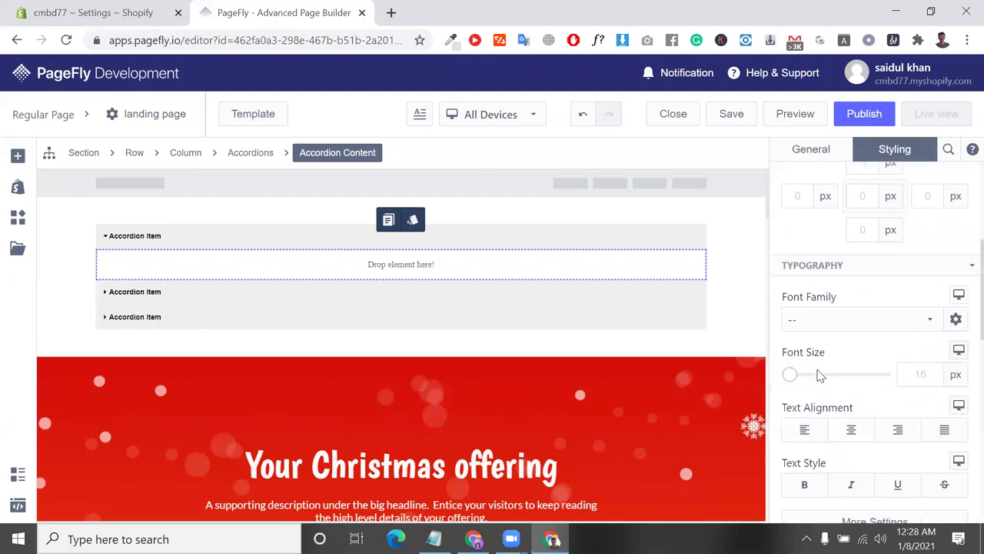
pyautogui.scroll(-1, 819, 374)
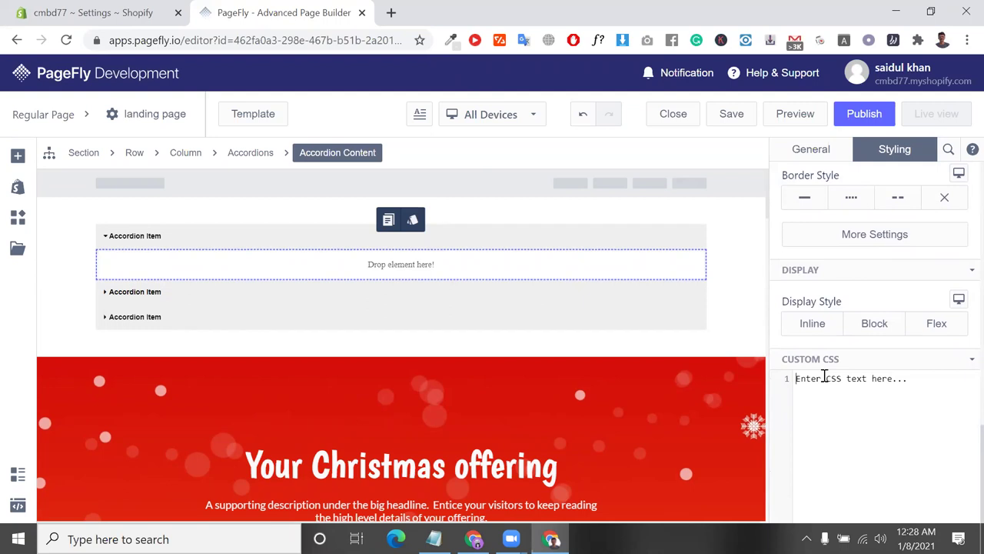
pyautogui.click(824, 375)
pyautogui.click(391, 13)
pyautogui.click(277, 17)
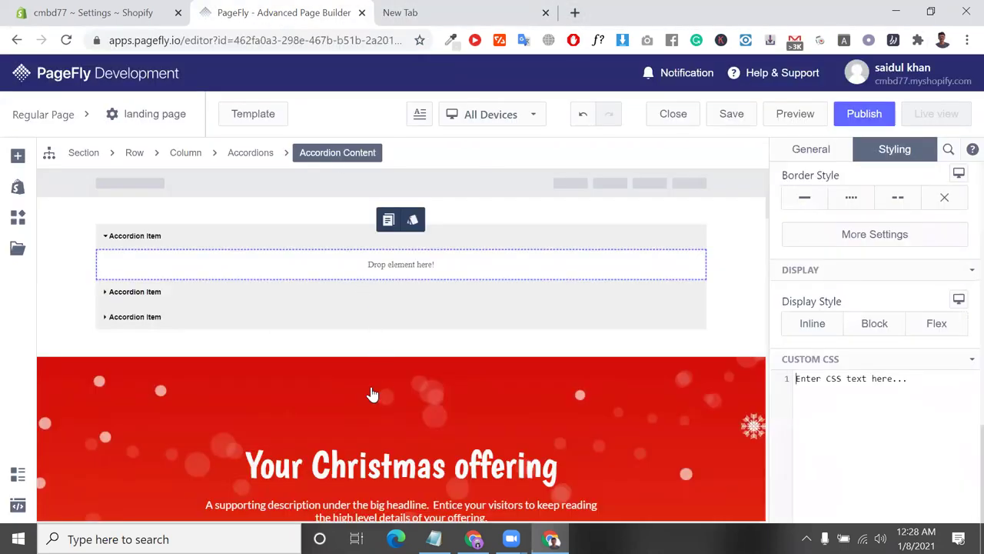
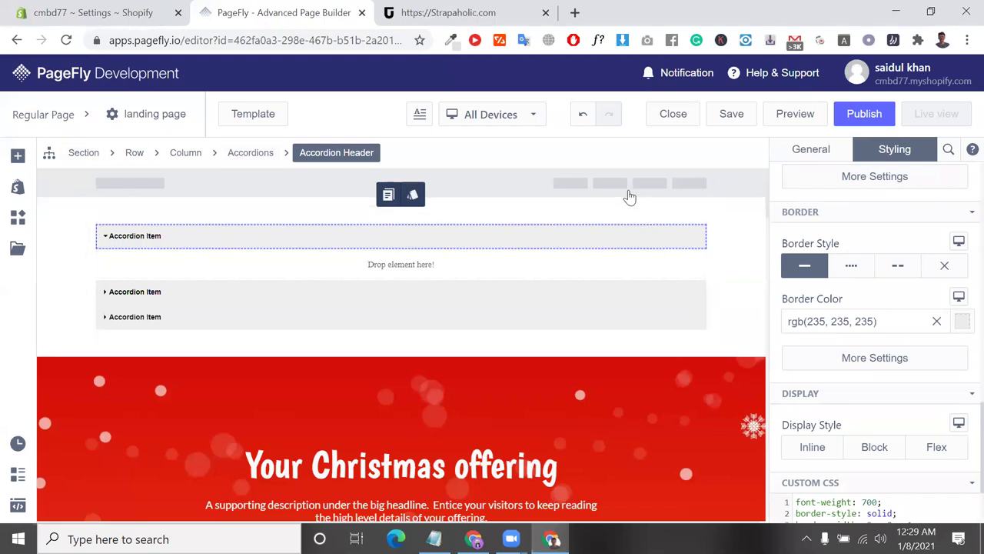
# - Delete the whole section containing the accordion above the Christmas offering section
pyautogui.click(629, 197)
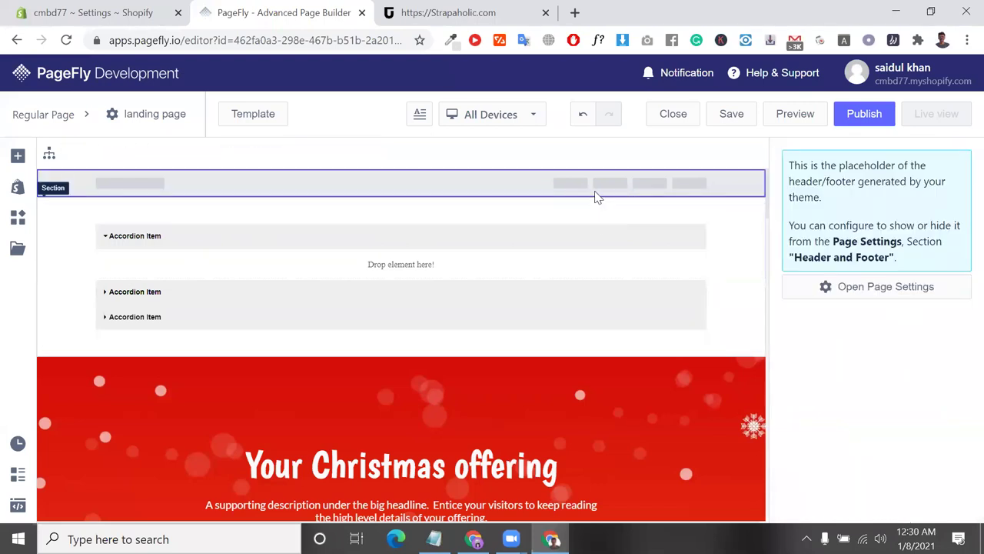
pyautogui.click(728, 170)
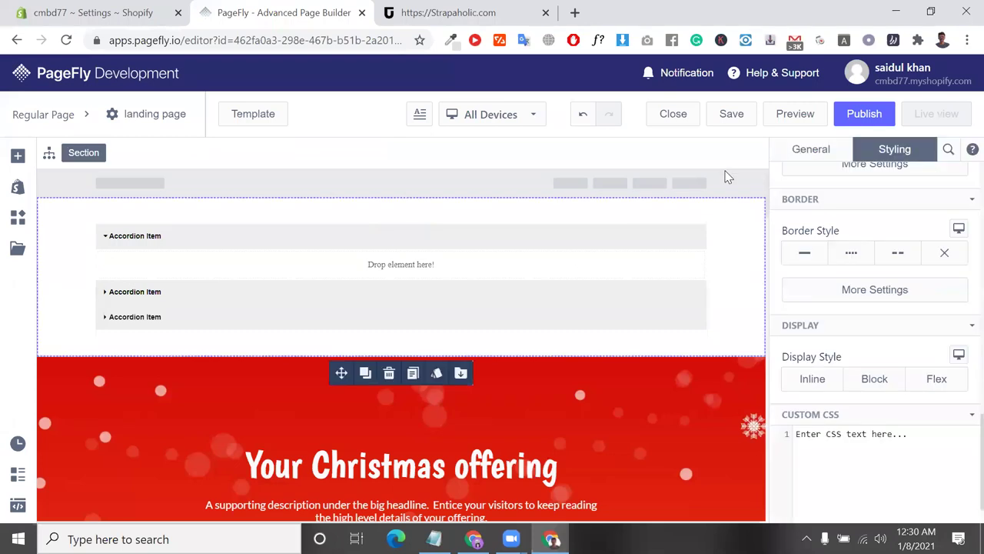
pyautogui.click(389, 374)
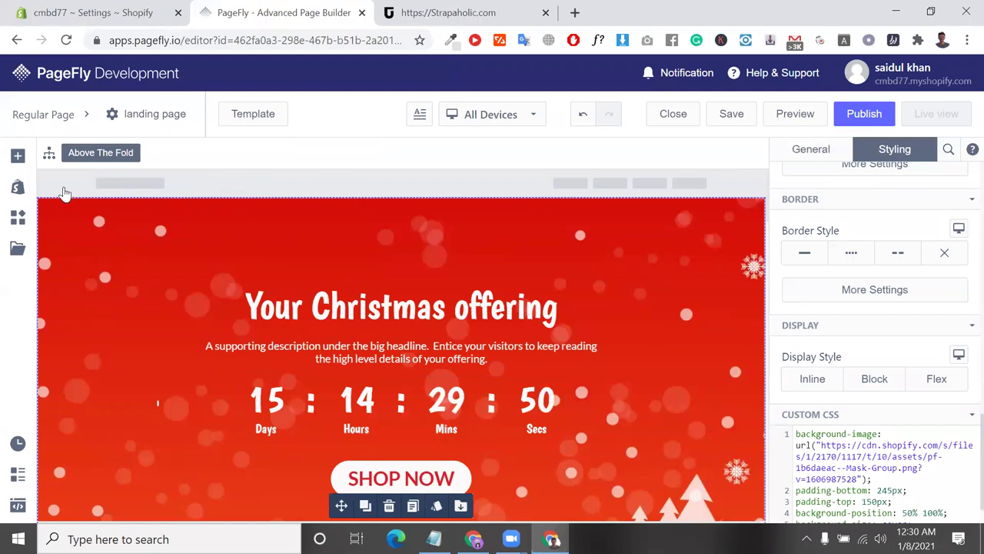
pyautogui.click(21, 158)
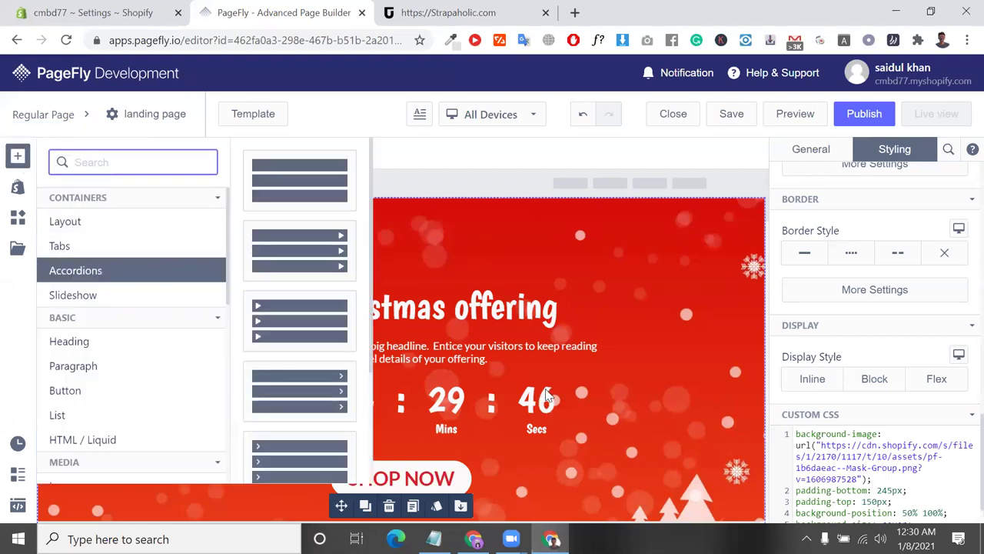
pyautogui.click(621, 158)
pyautogui.scroll(-5, 656, 283)
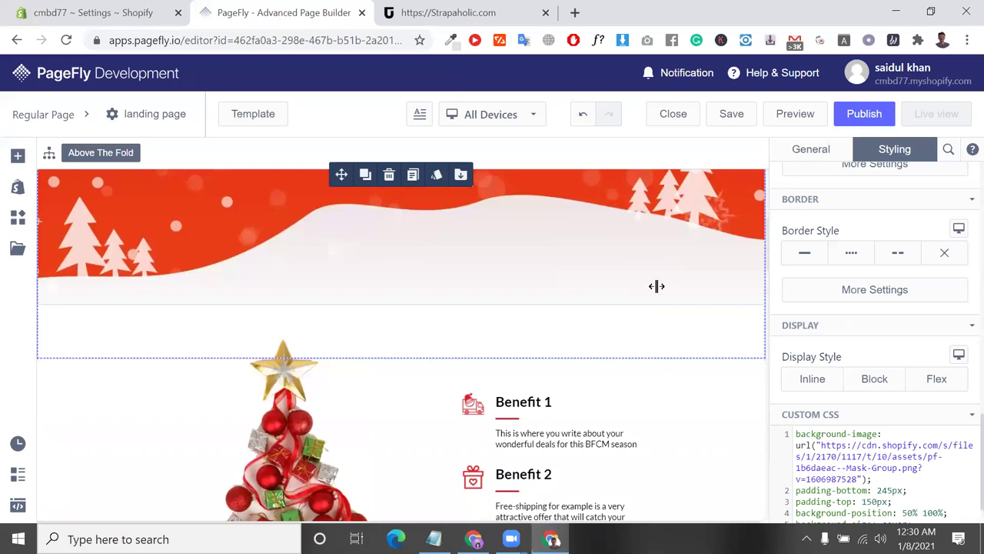
# - Look over the rest of the landing page down to the final call to action and the list of available elements
pyautogui.scroll(-2, 656, 284)
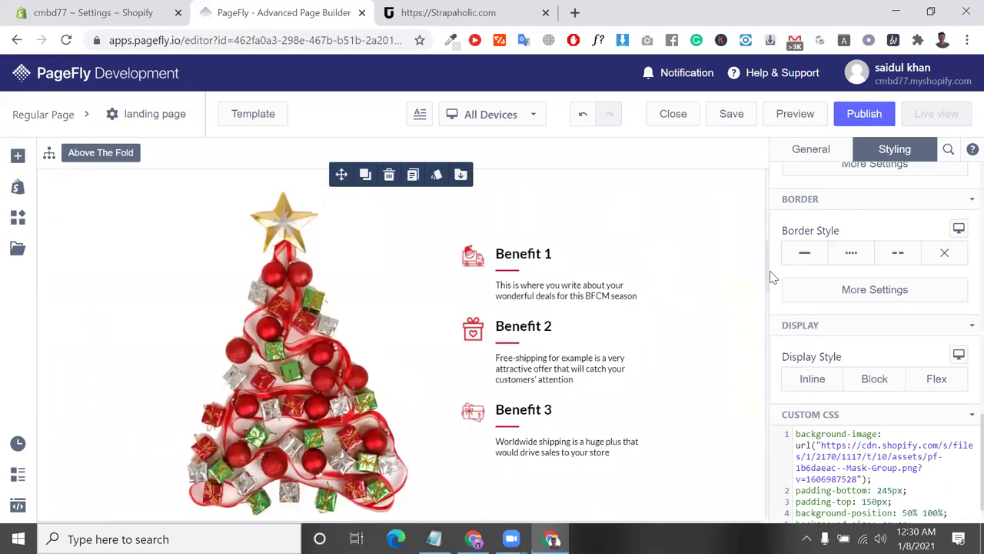
pyautogui.scroll(-15, 767, 281)
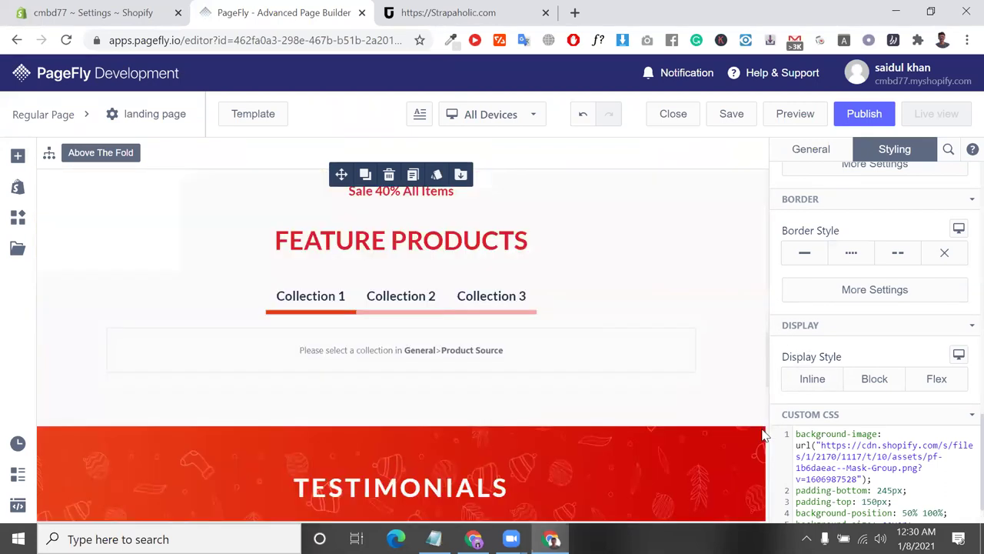
pyautogui.scroll(-5, 581, 499)
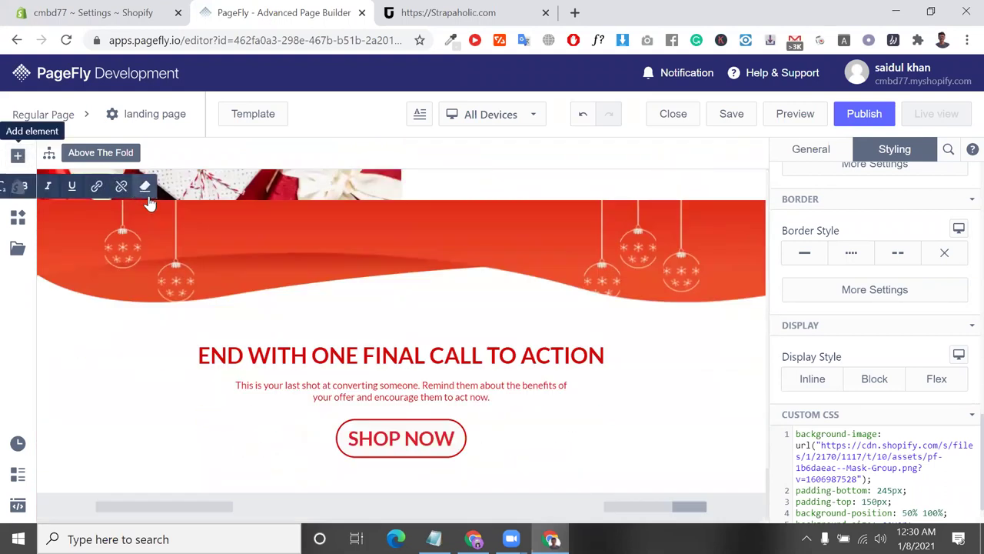
pyautogui.click(17, 155)
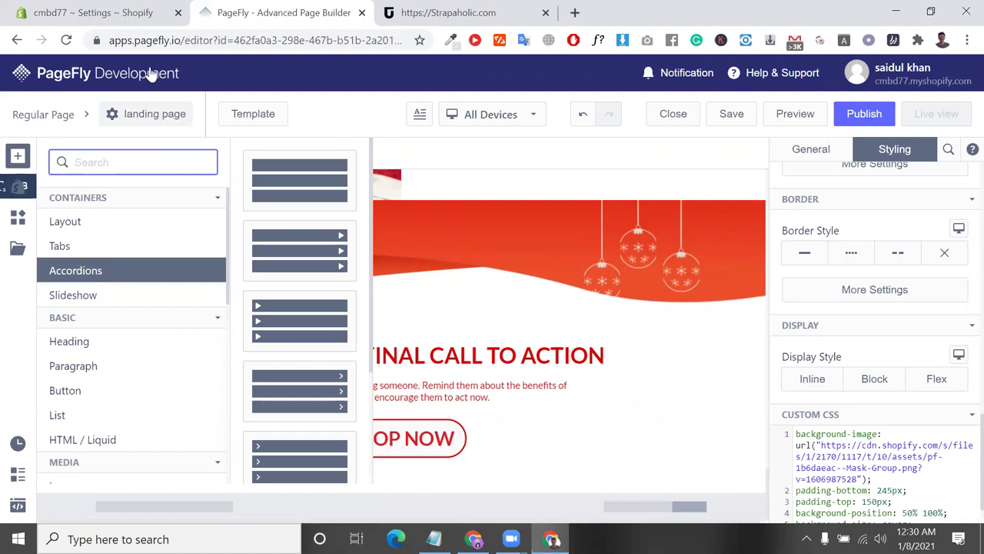
pyautogui.scroll(-2, 129, 337)
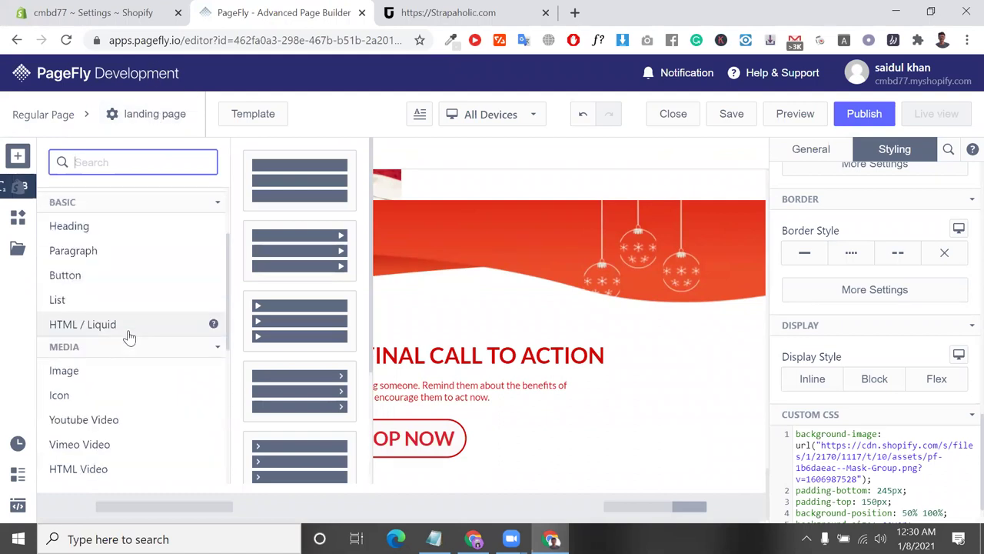
# - Switch to the Strapaholic store page and examine its homepage from the hero banner through the watch strap product grids
pyautogui.click(436, 22)
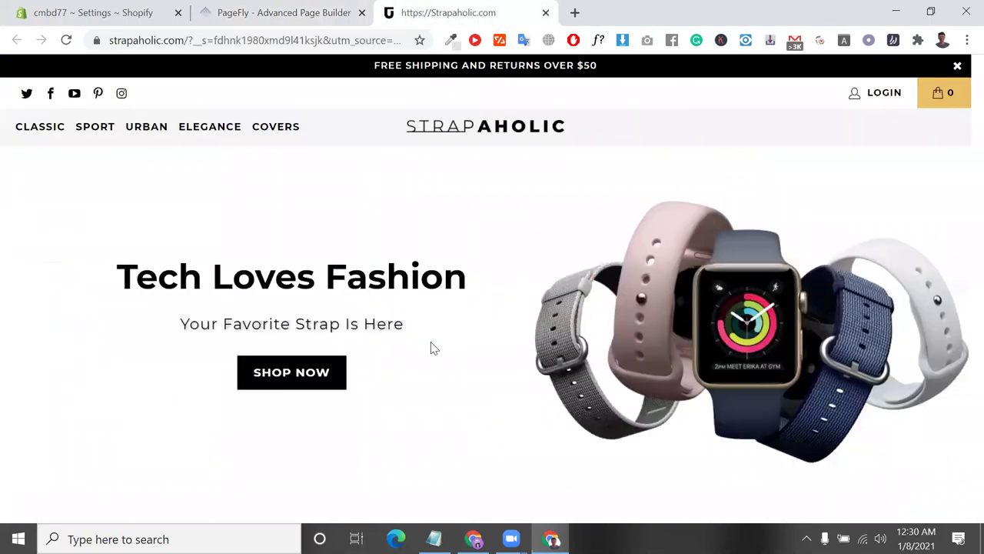
pyautogui.scroll(-10, 431, 346)
pyautogui.scroll(10, 218, 153)
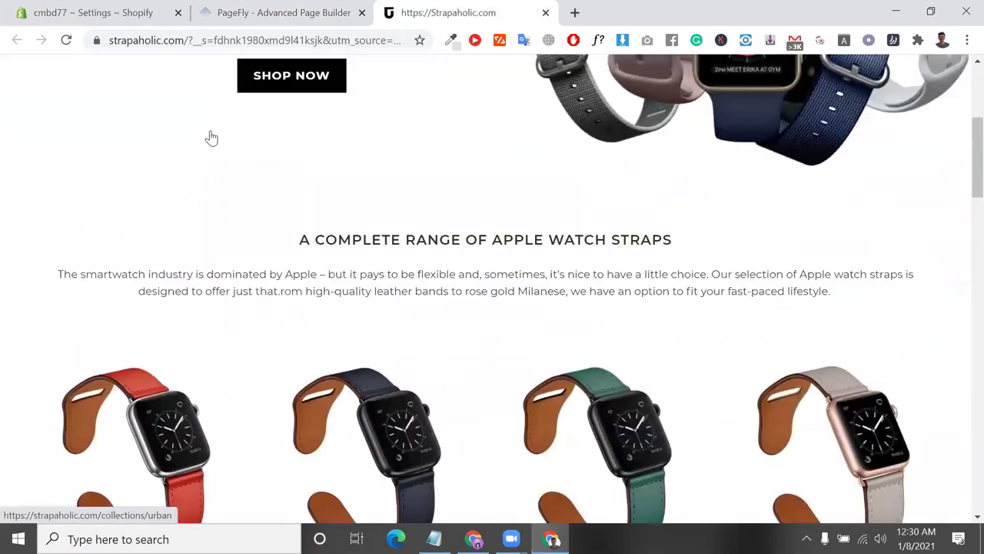
pyautogui.scroll(-1, 705, 184)
pyautogui.scroll(-12, 705, 185)
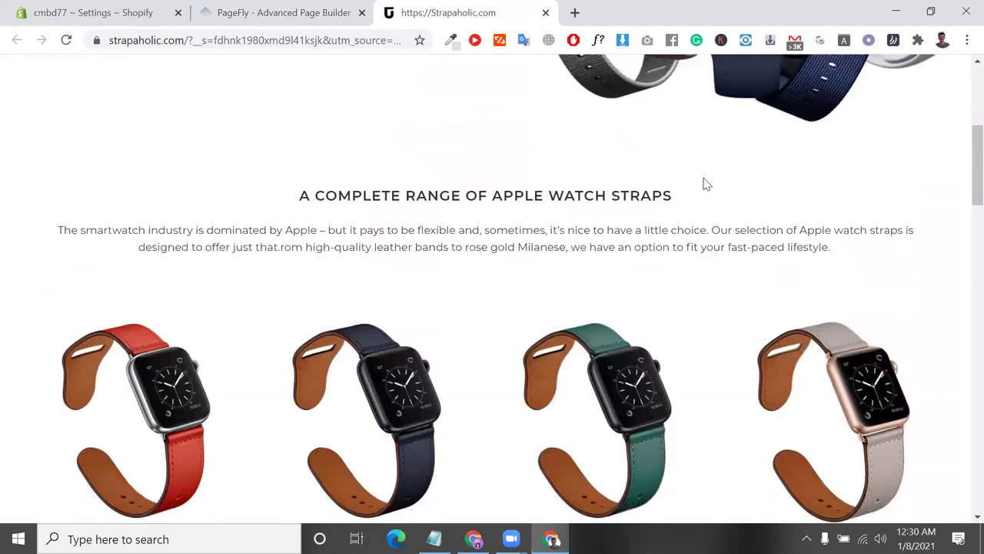
pyautogui.scroll(-3, 705, 185)
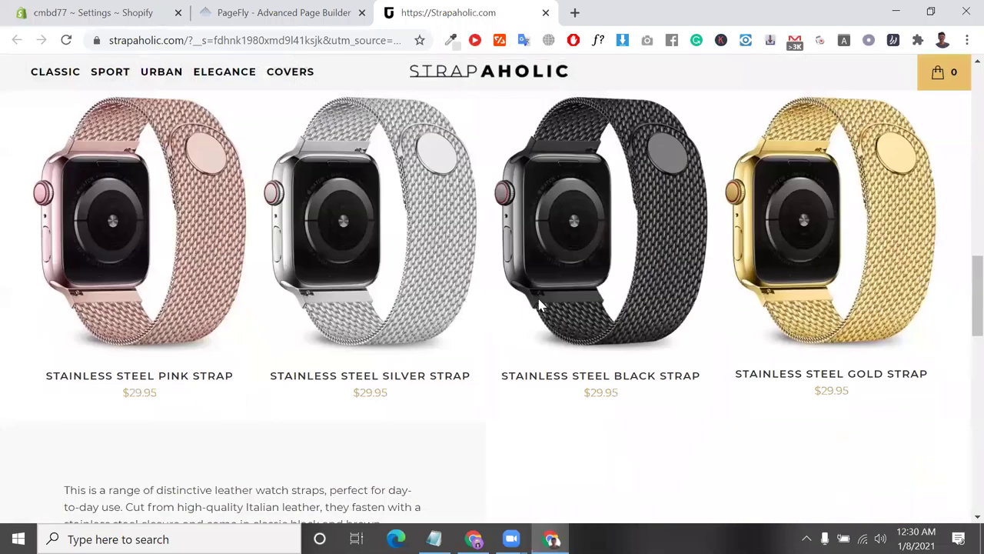
pyautogui.scroll(15, 371, 289)
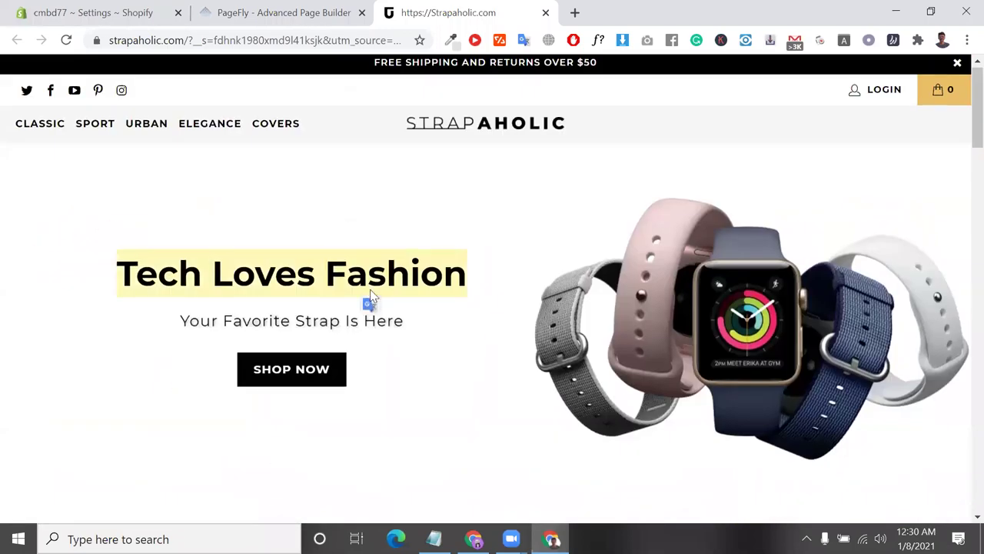
# - Examine how the Strapaholic hero banner arranges its heading, tagline and Shop Now button beside the watch image
pyautogui.scroll(-3, 370, 289)
pyautogui.scroll(1, 622, 256)
pyautogui.scroll(2, 621, 260)
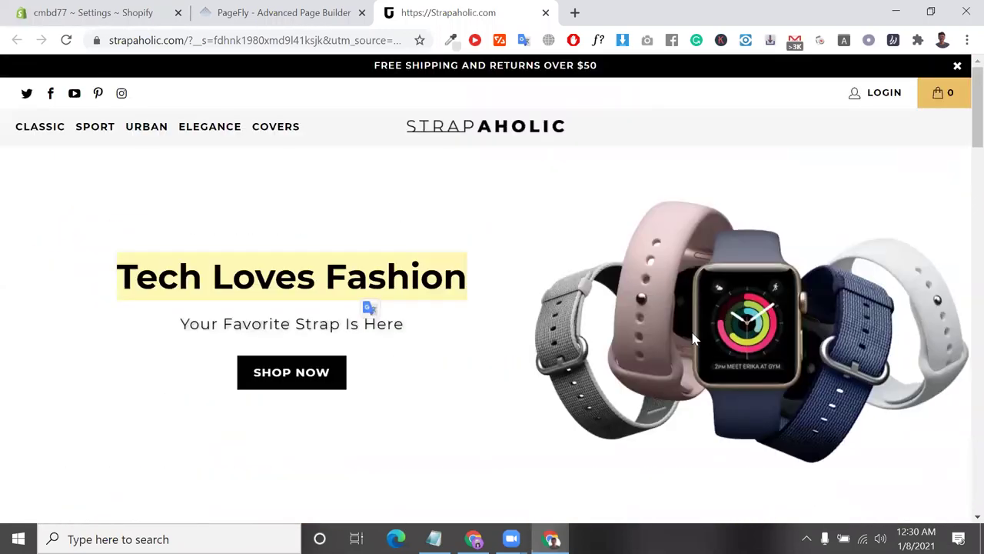
pyautogui.moveTo(669, 501); pyautogui.dragTo(528, 314)
pyautogui.click(382, 312)
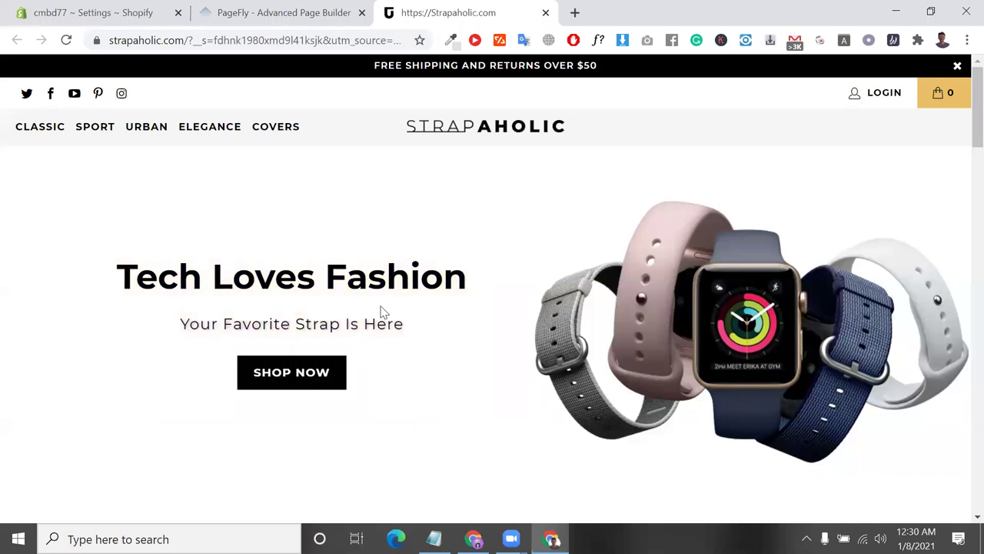
pyautogui.tripleClick(288, 280)
pyautogui.scroll(-3, 285, 277)
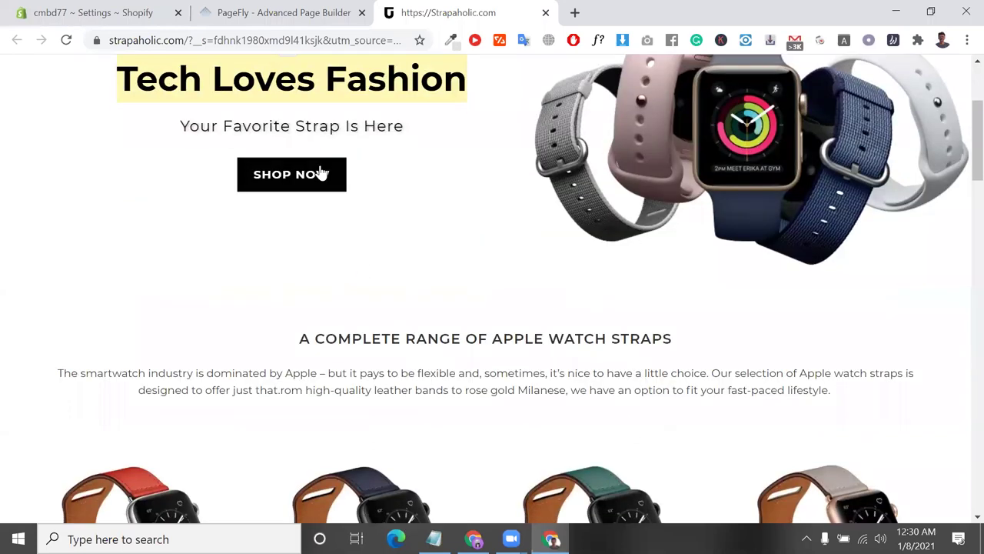
pyautogui.scroll(3, 657, 303)
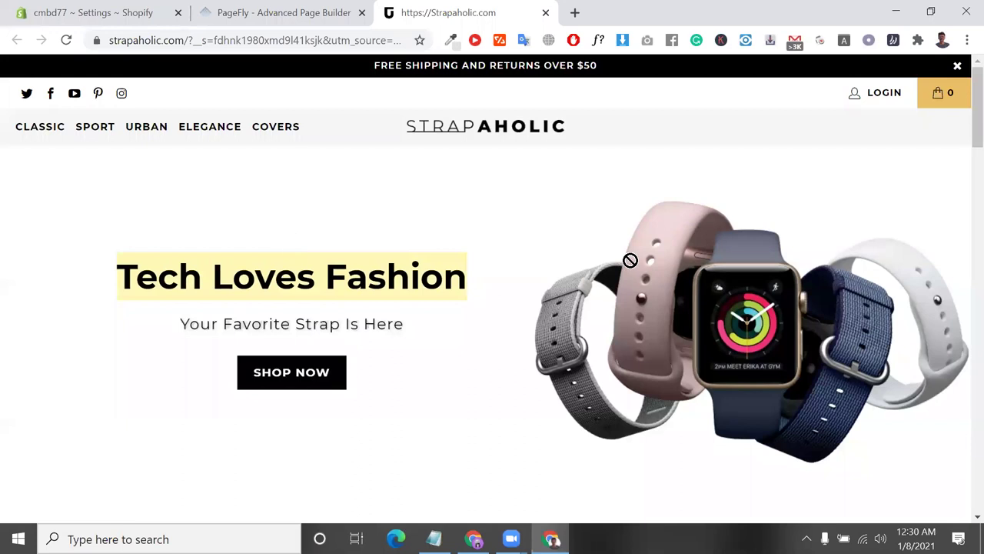
pyautogui.click(698, 354)
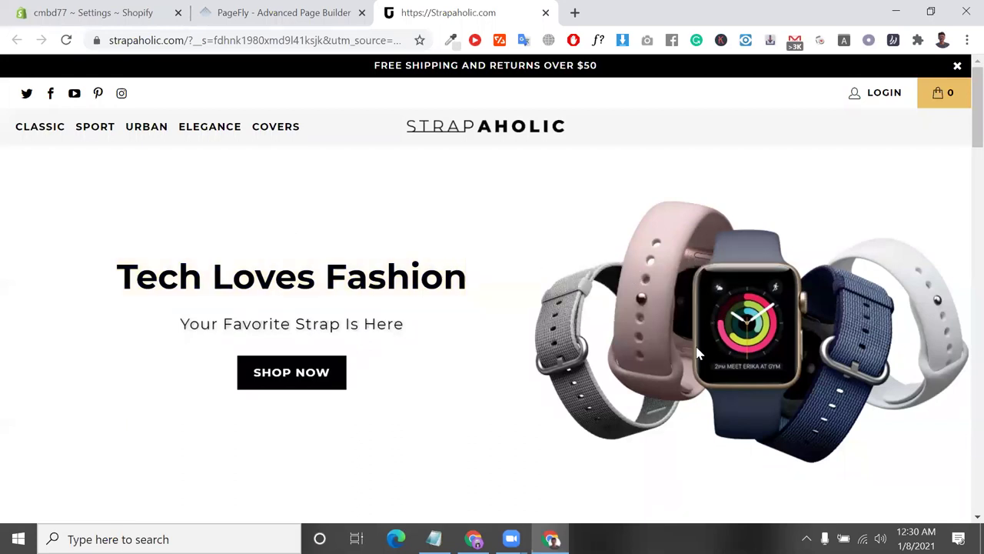
pyautogui.tripleClick(229, 281)
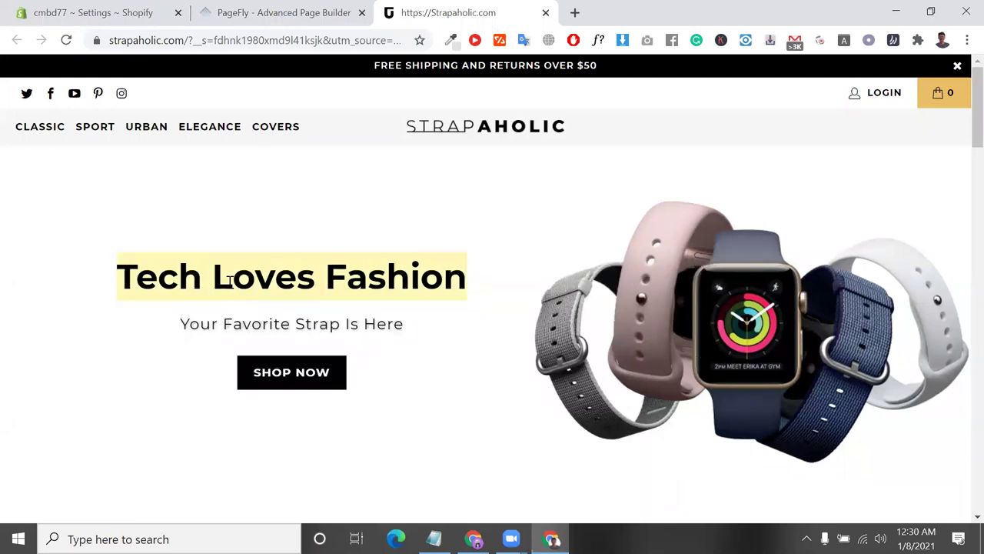
pyautogui.tripleClick(329, 321)
pyautogui.tripleClick(329, 321)
pyautogui.scroll(-1, 328, 323)
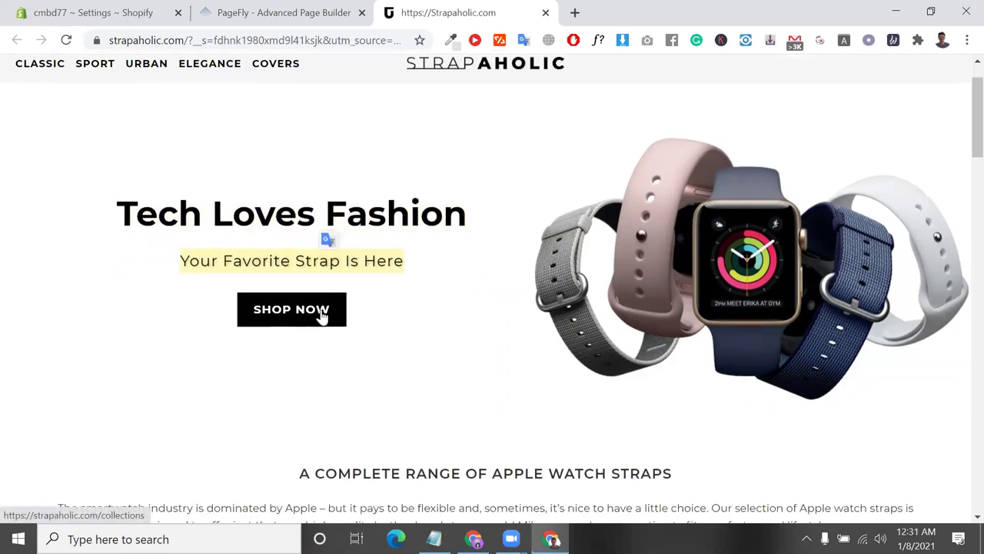
pyautogui.click(260, 11)
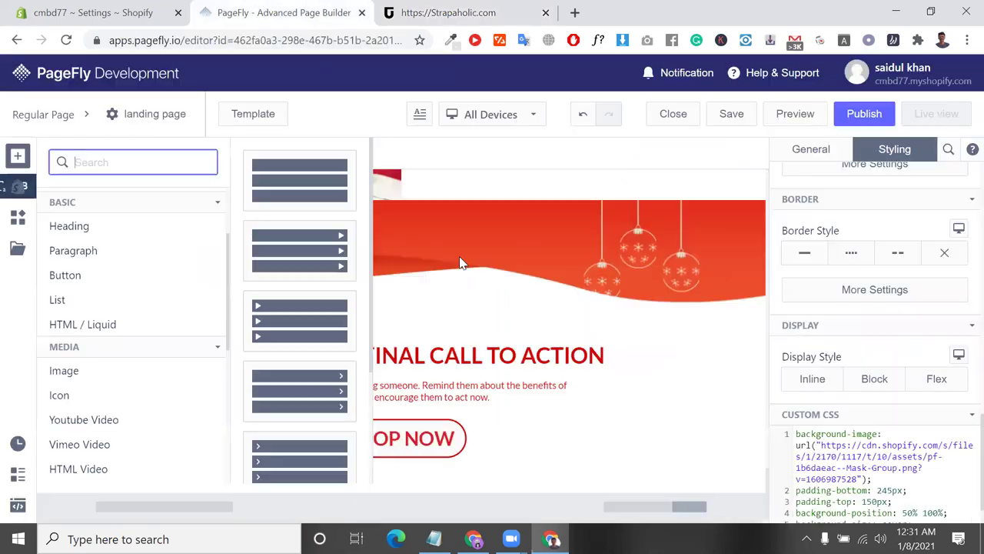
pyautogui.click(453, 12)
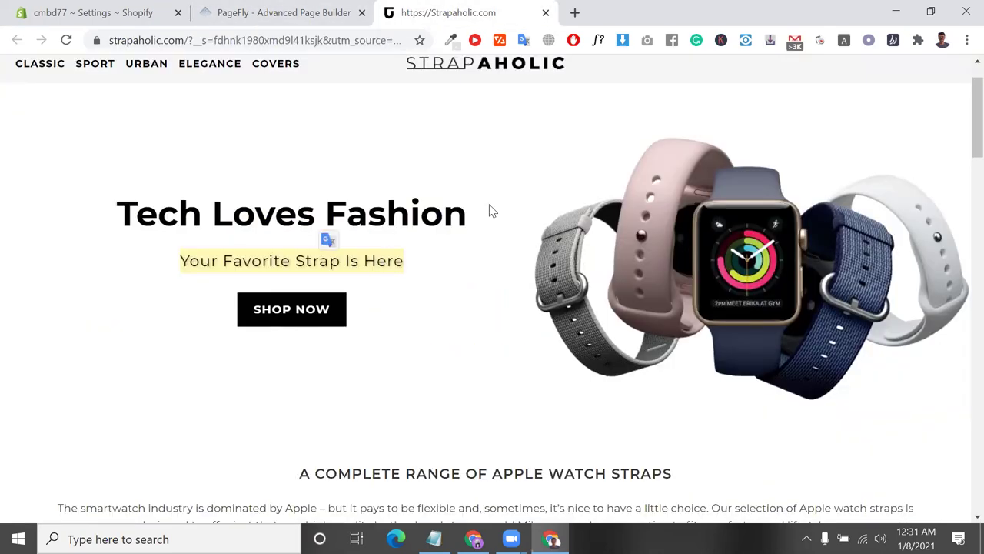
# - Return to the PageFly editor and try to place a two-column 1/2 + 1/2 layout below the final call-to-action section
pyautogui.click(302, 9)
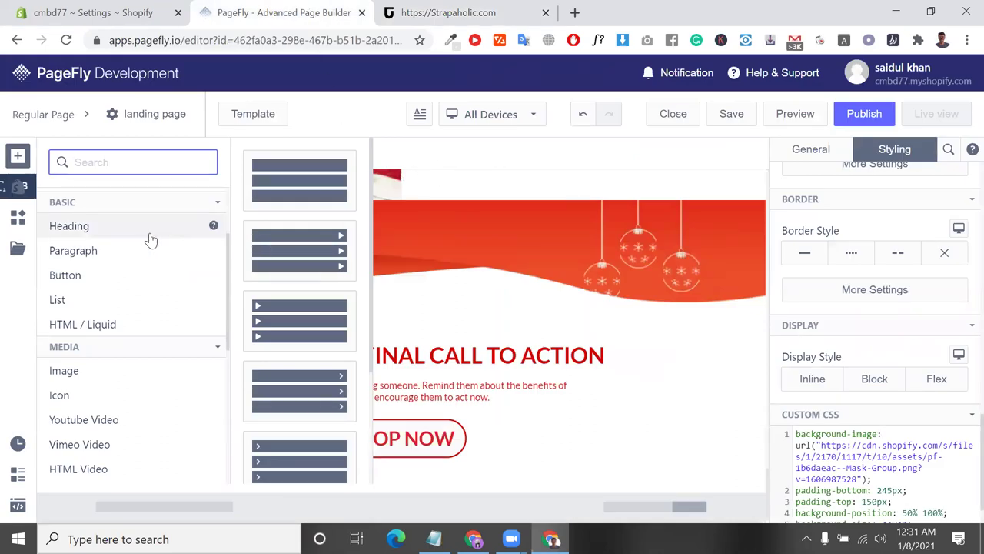
pyautogui.scroll(2, 135, 322)
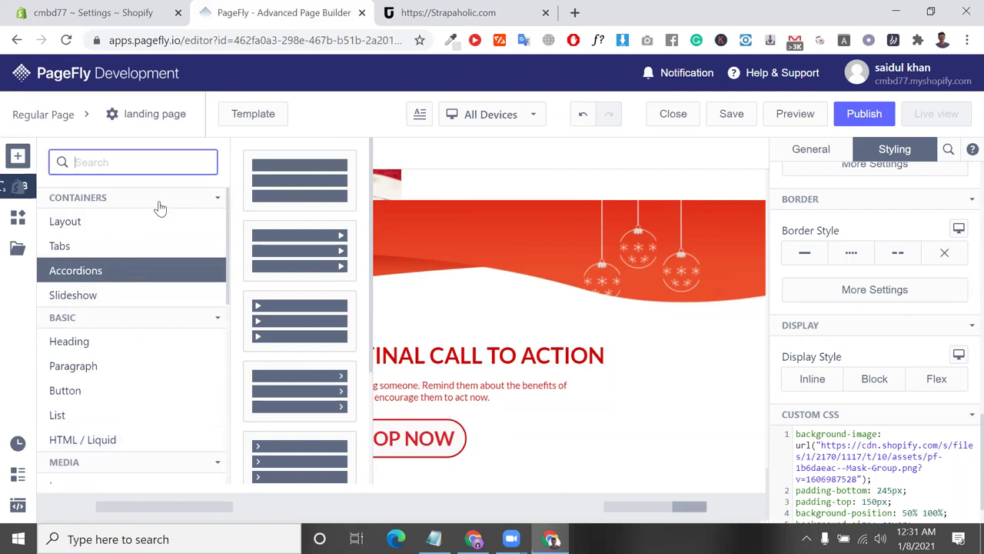
pyautogui.click(120, 226)
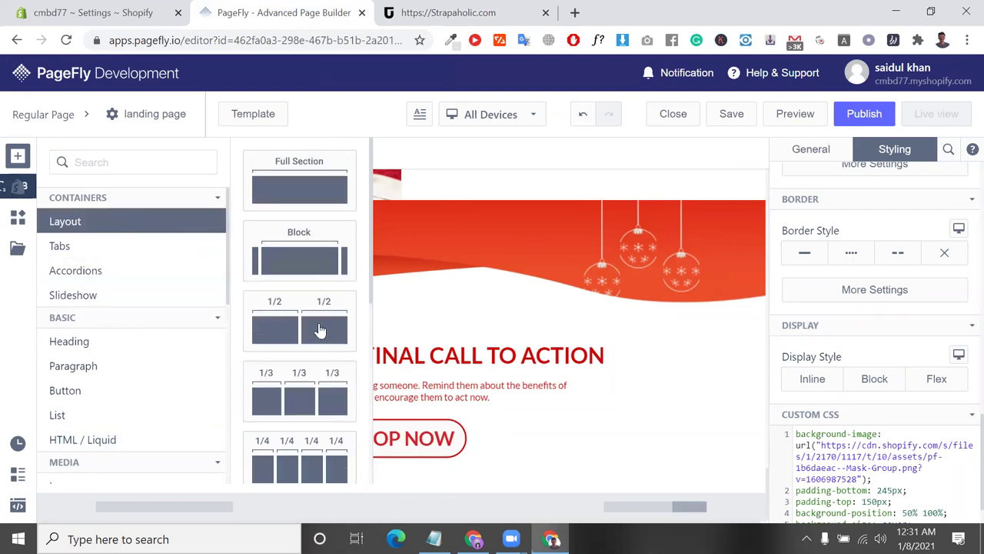
pyautogui.moveTo(303, 330); pyautogui.dragTo(398, 508)
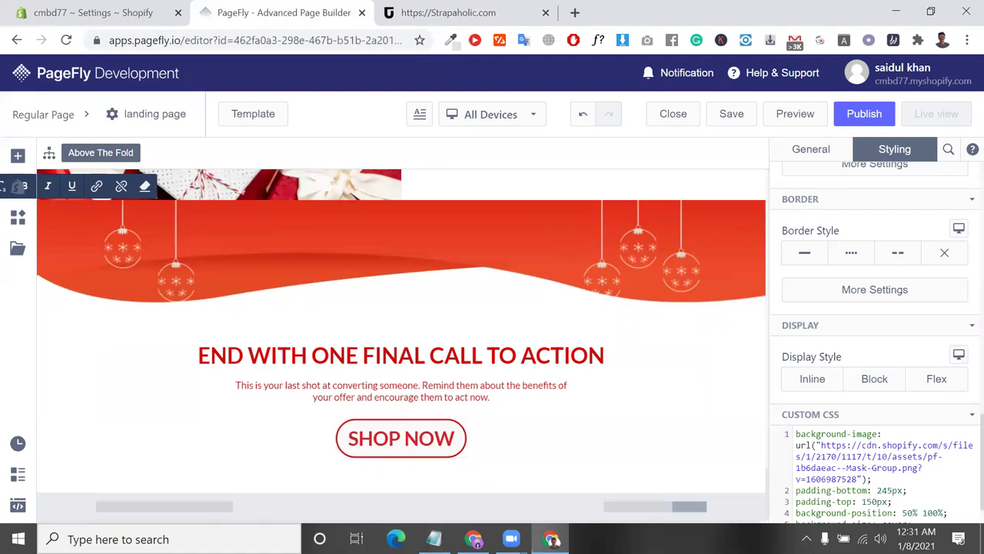
# - Try to place an Image element below the final call-to-action section
pyautogui.click(18, 155)
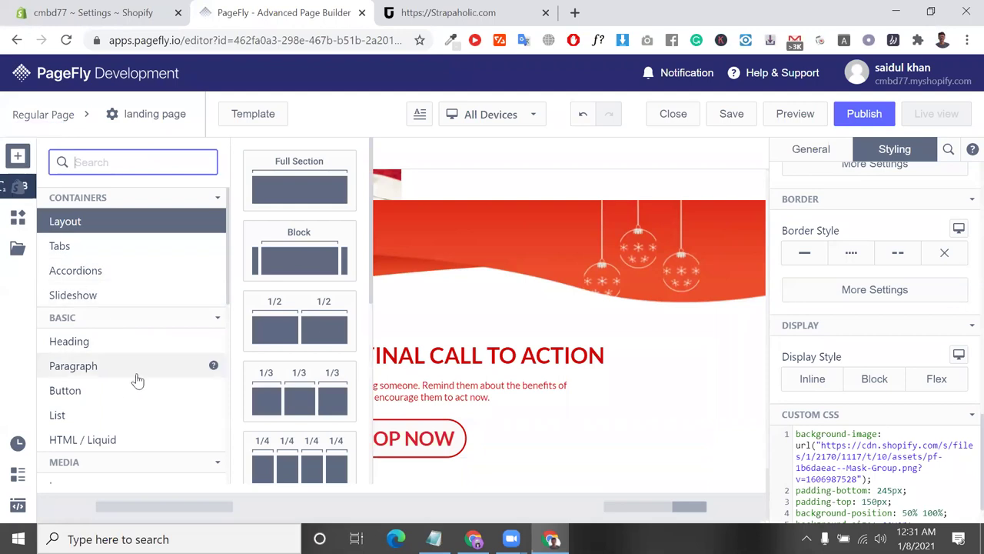
pyautogui.scroll(-1, 95, 411)
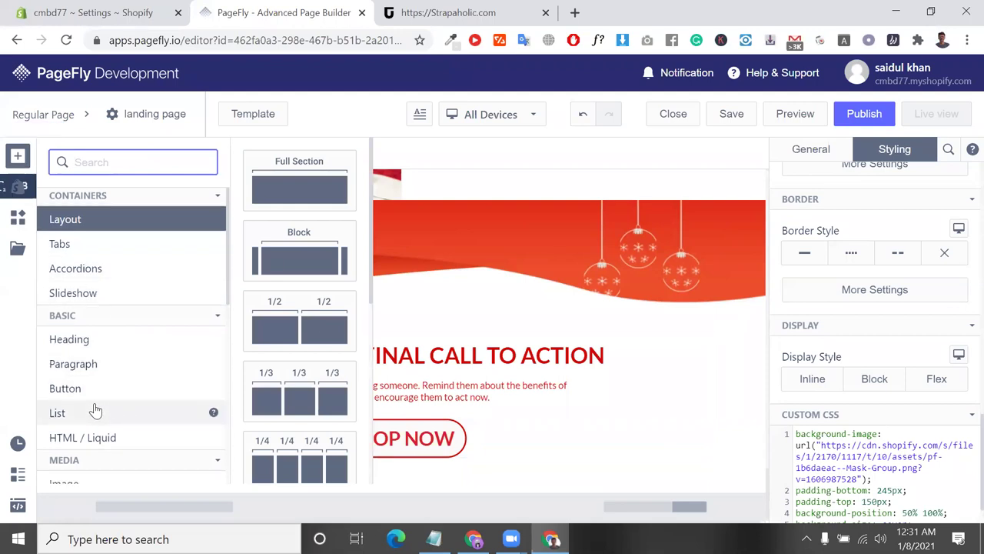
pyautogui.scroll(-3, 95, 411)
pyautogui.click(80, 375)
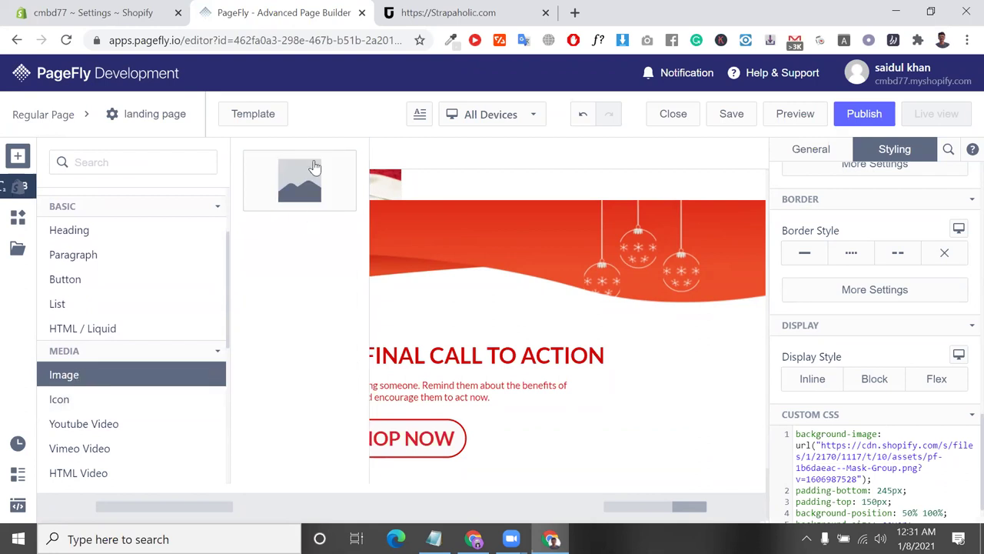
pyautogui.moveTo(316, 177); pyautogui.dragTo(620, 492)
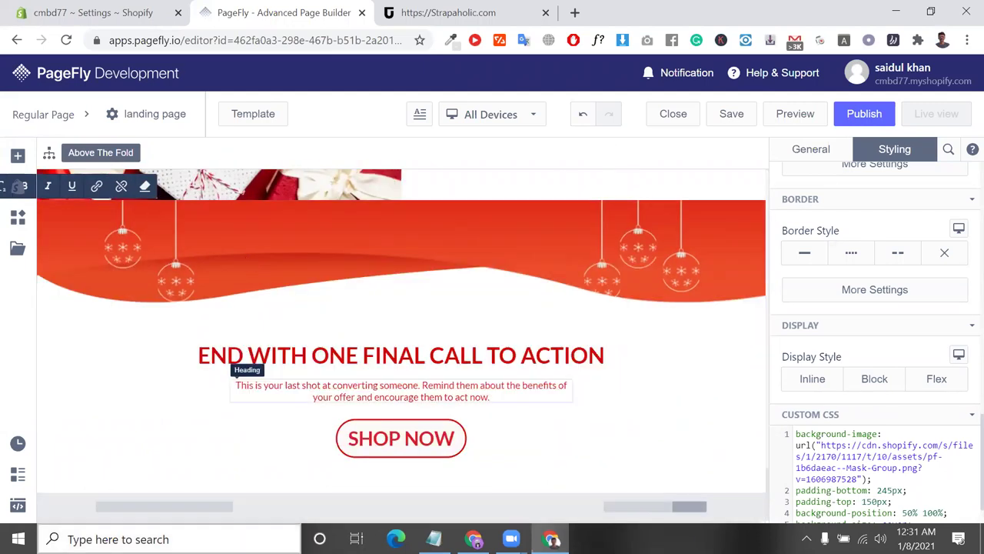
pyautogui.scroll(1, 154, 307)
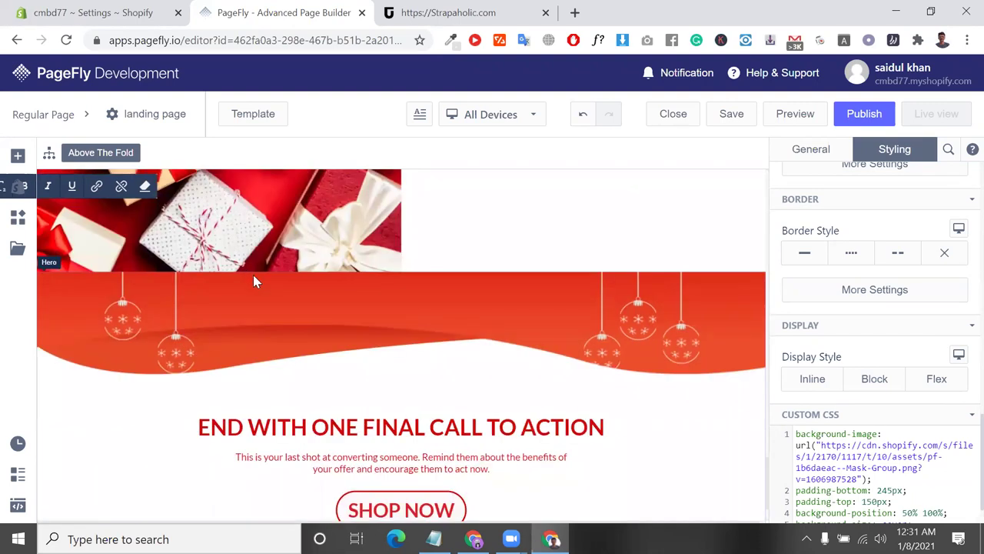
pyautogui.click(18, 156)
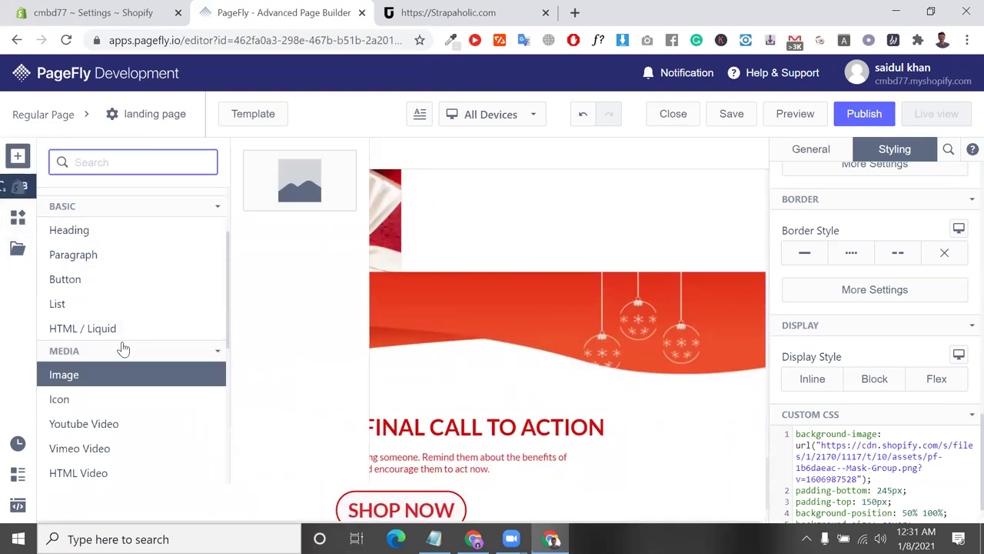
pyautogui.scroll(2, 92, 246)
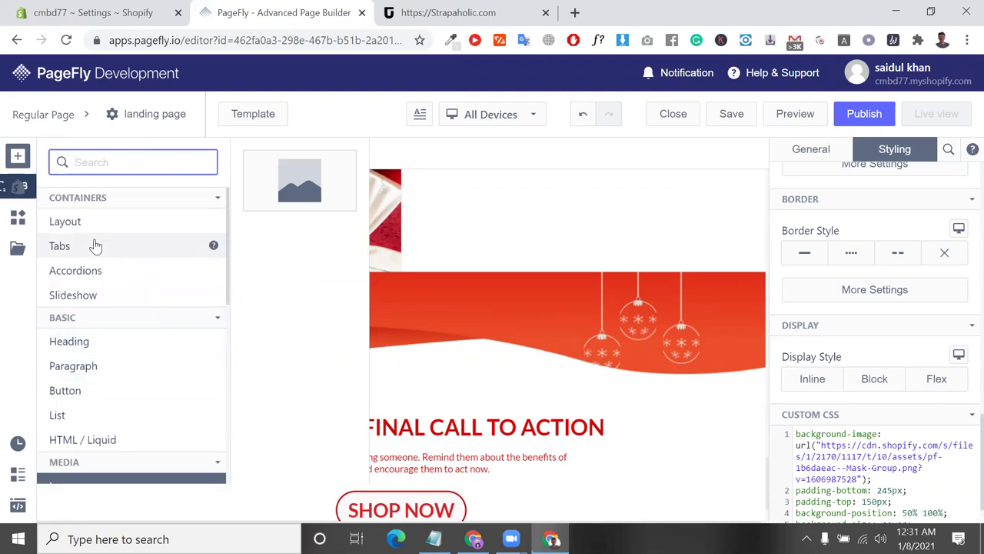
pyautogui.click(92, 222)
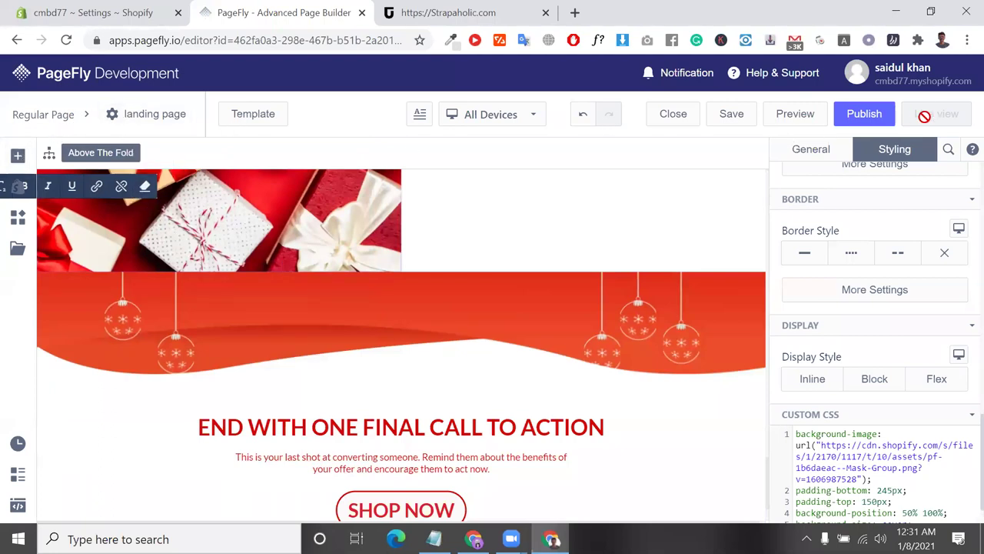
# - Leave the current landing page without saving and set up a new regular page titled "custom landing page"
pyautogui.click(683, 116)
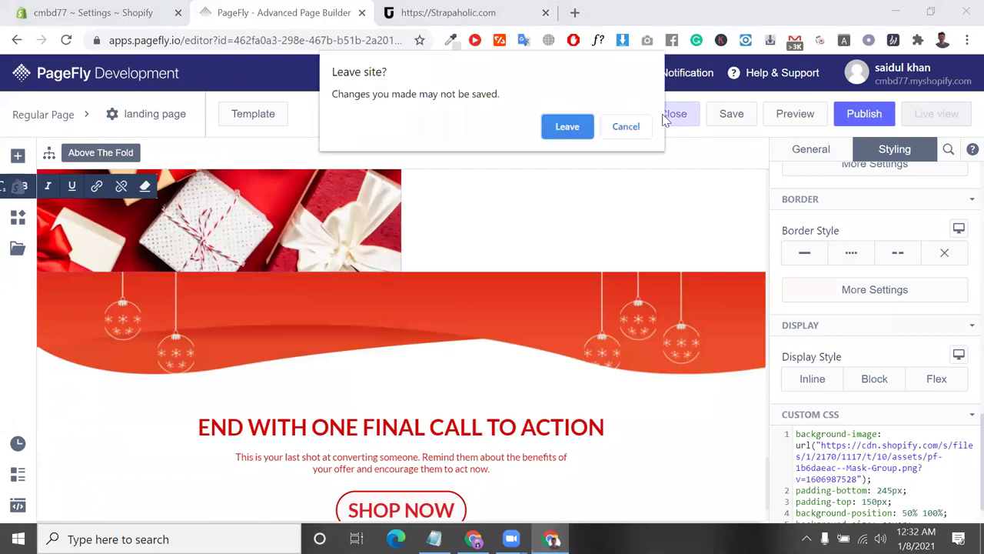
pyautogui.click(566, 129)
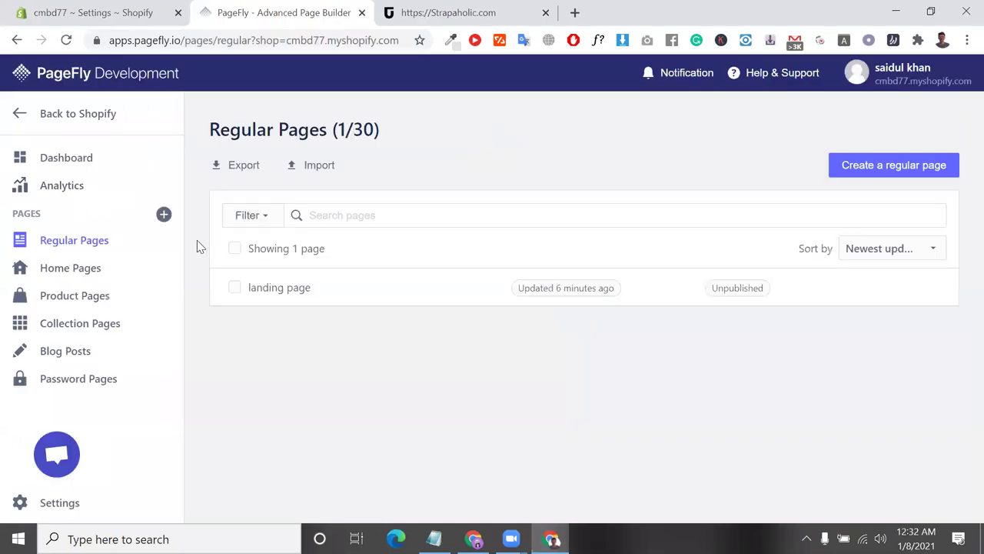
pyautogui.click(908, 179)
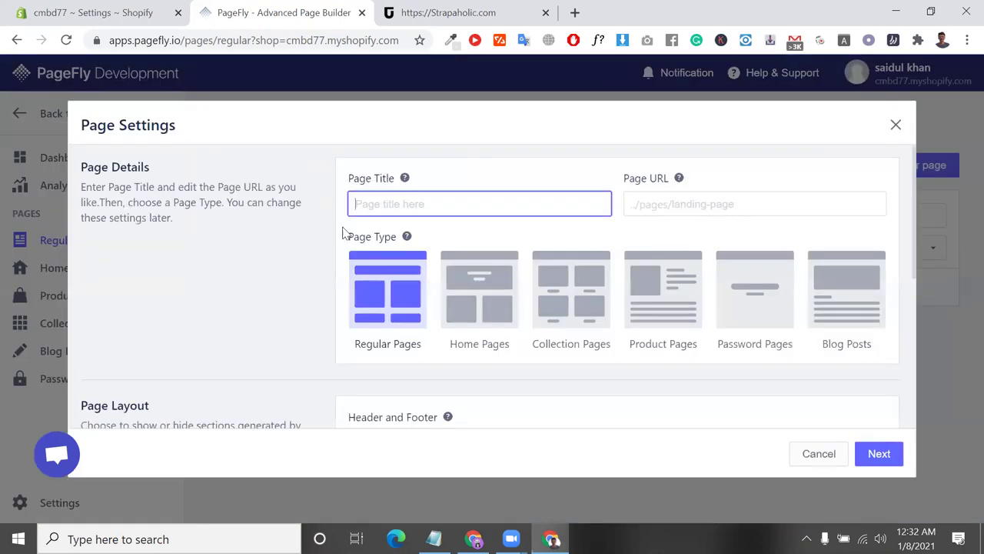
pyautogui.write('custom landing page')
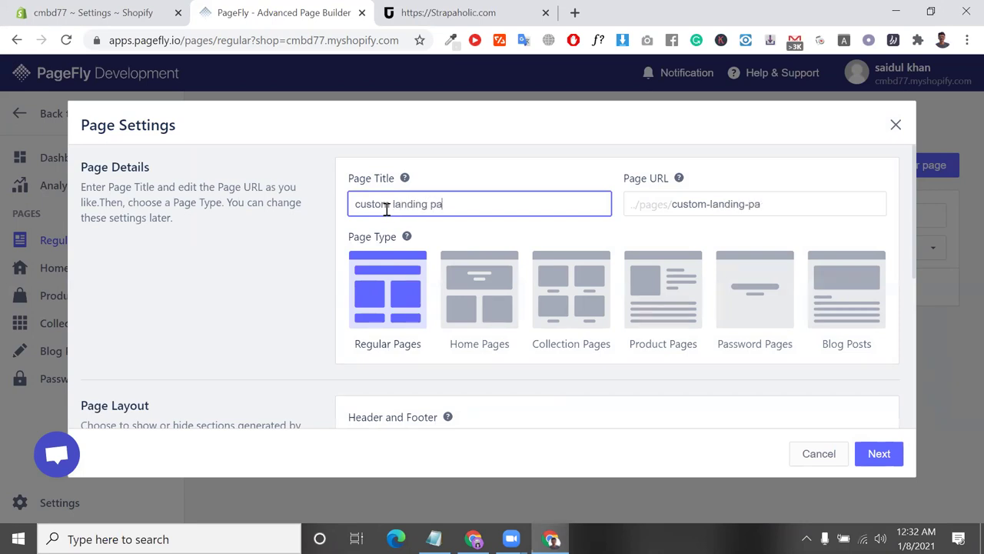
pyautogui.click(380, 321)
# - Review the header and footer layout choices and the Lazyload Images option in the new page's settings
pyautogui.scroll(-3, 418, 330)
pyautogui.scroll(-1, 431, 303)
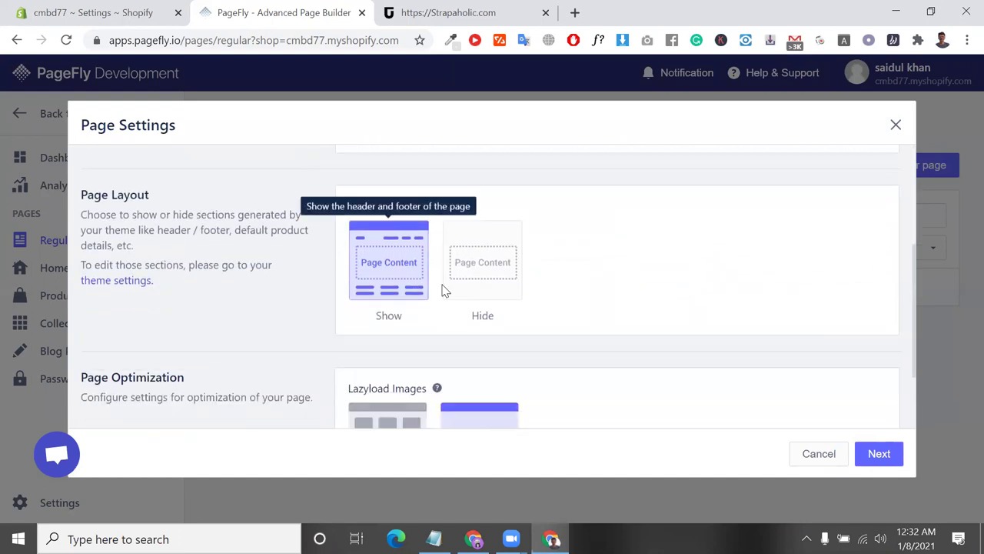
pyautogui.scroll(-3, 477, 374)
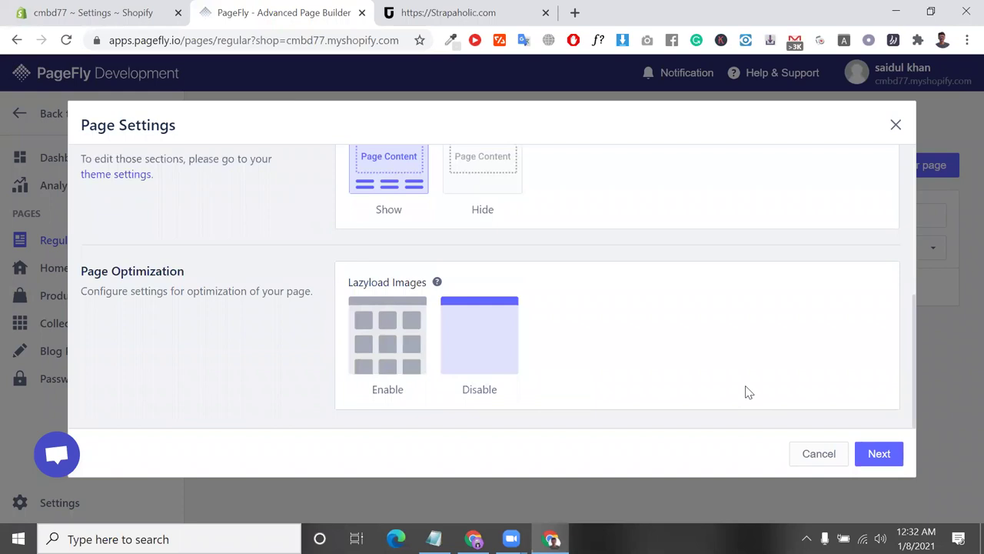
pyautogui.tripleClick(407, 278)
pyautogui.doubleClick(407, 278)
pyautogui.tripleClick(407, 278)
pyautogui.tripleClick(406, 279)
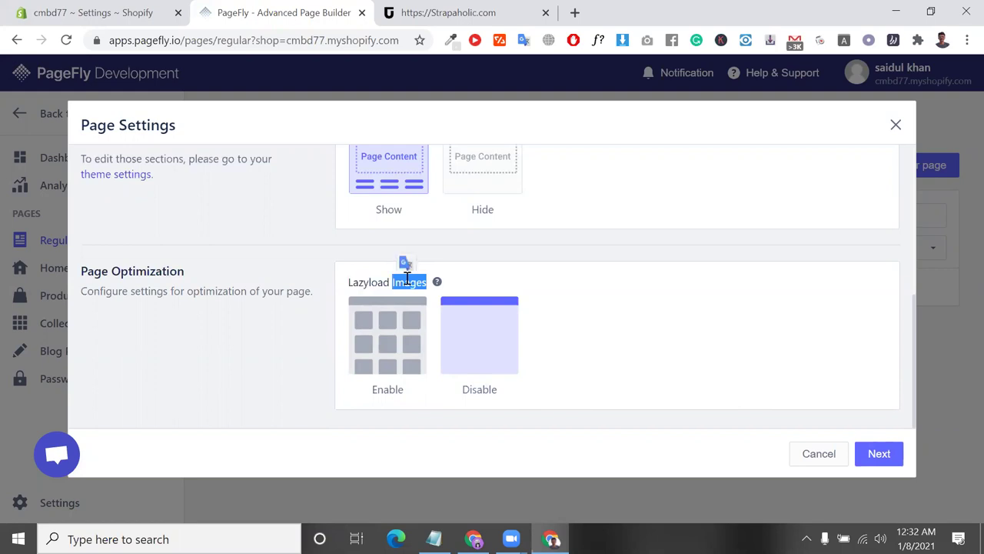
# - Create the page from the Blank template and skip the storefront password request
pyautogui.click(886, 462)
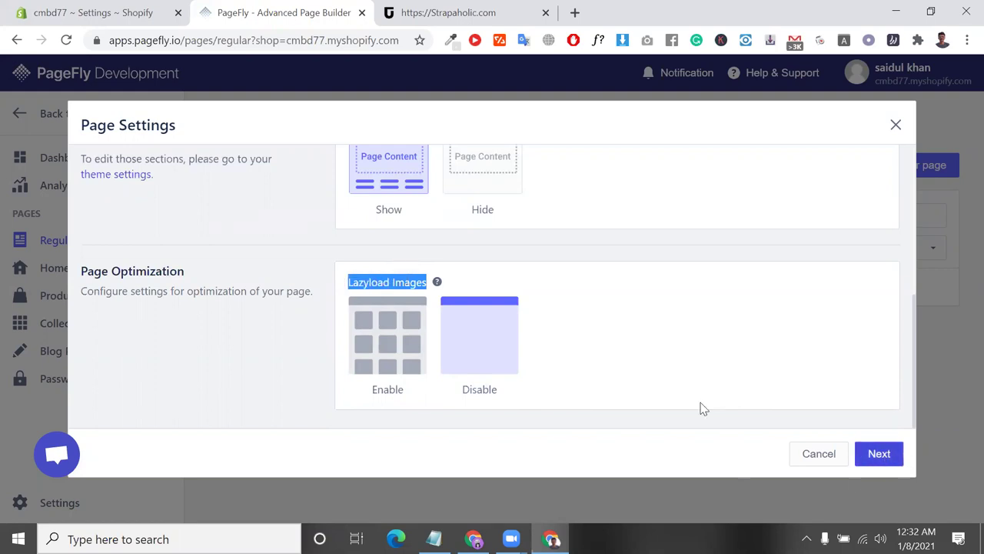
pyautogui.click(886, 452)
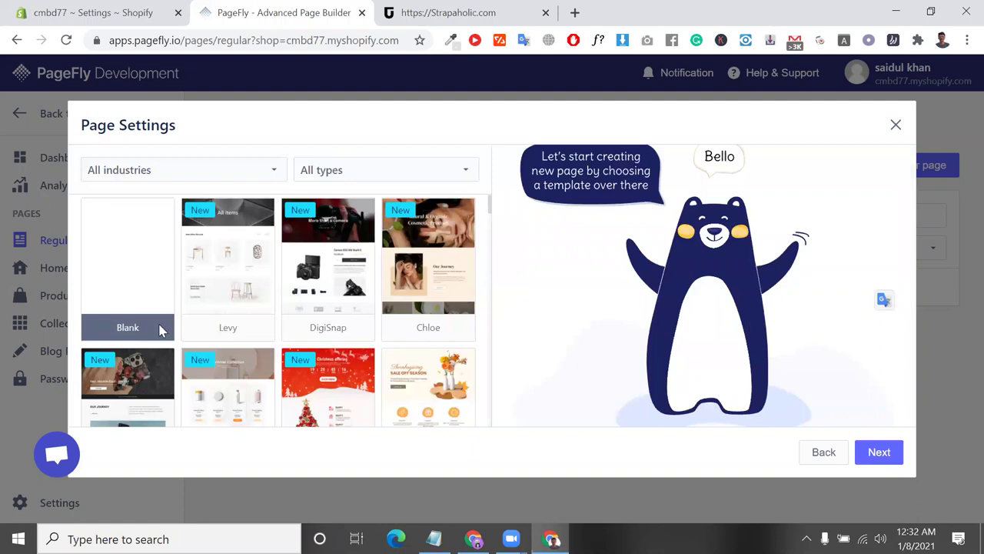
pyautogui.click(880, 452)
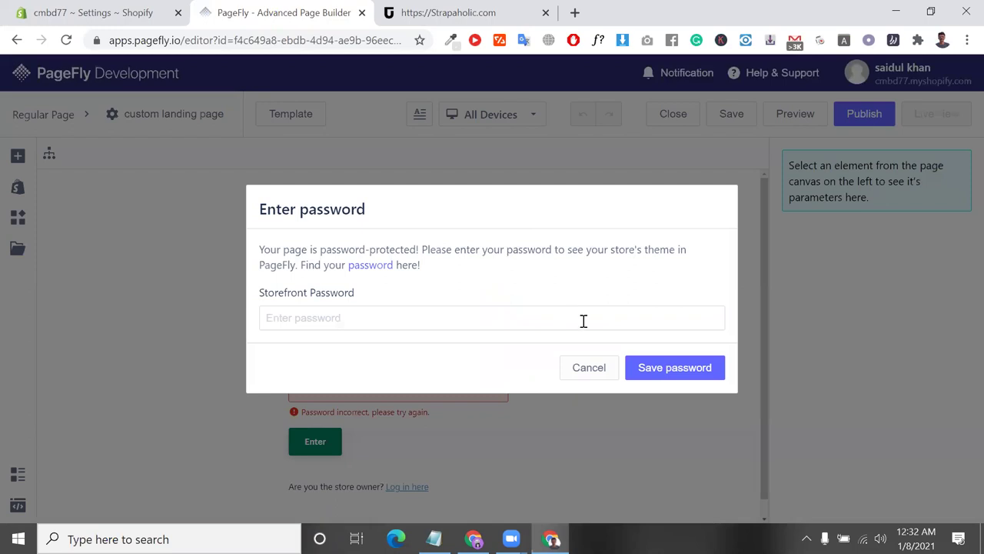
pyautogui.click(590, 365)
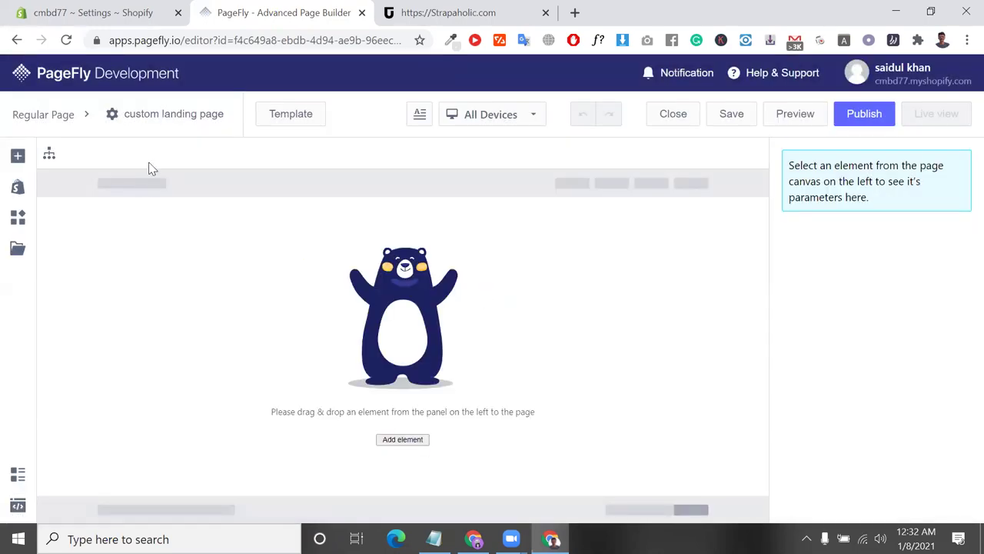
# - Place a two-column 1/2 + 1/2 layout on the empty page canvas
pyautogui.click(24, 158)
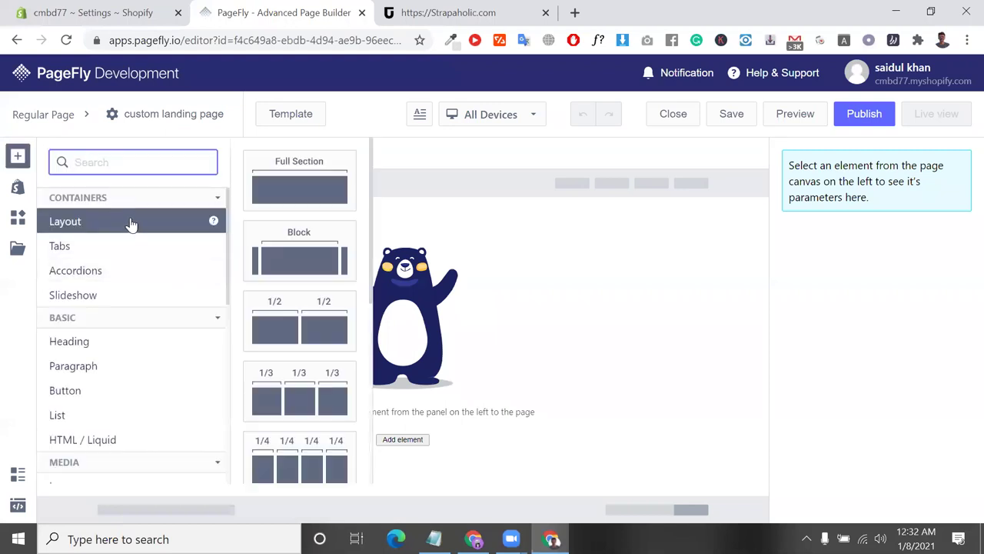
pyautogui.moveTo(296, 338); pyautogui.dragTo(354, 345)
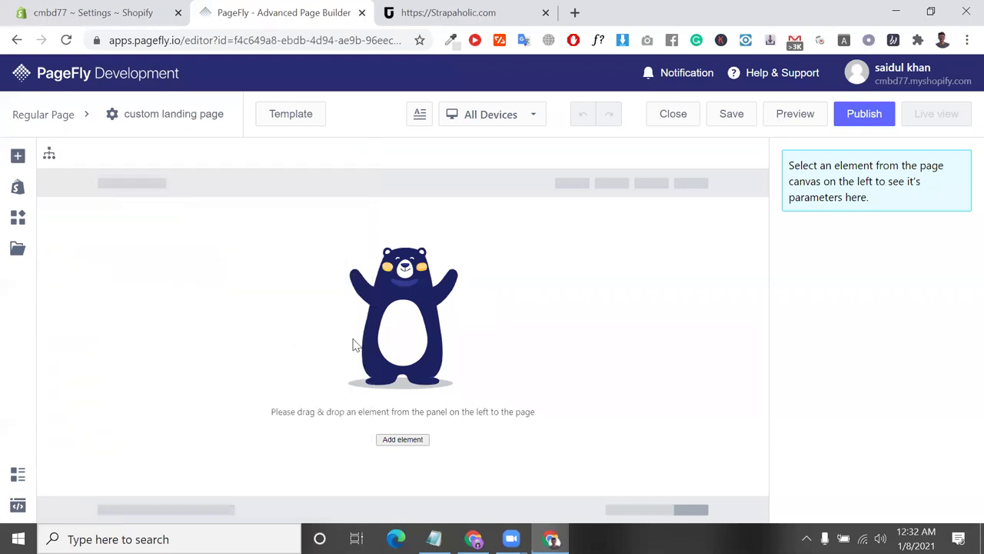
pyautogui.click(17, 157)
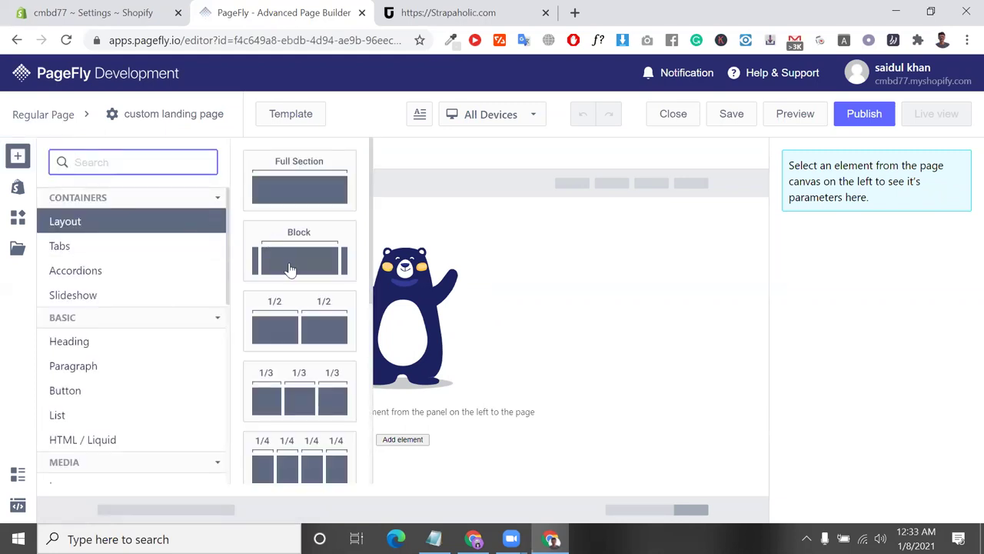
pyautogui.moveTo(298, 319); pyautogui.dragTo(543, 247)
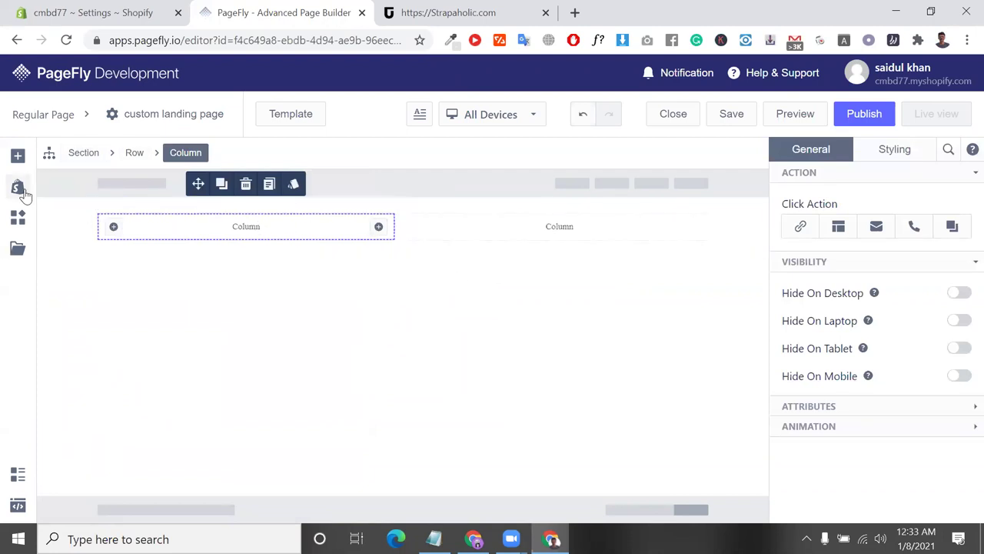
# - Add an Image element to the second column of the layout
pyautogui.click(18, 160)
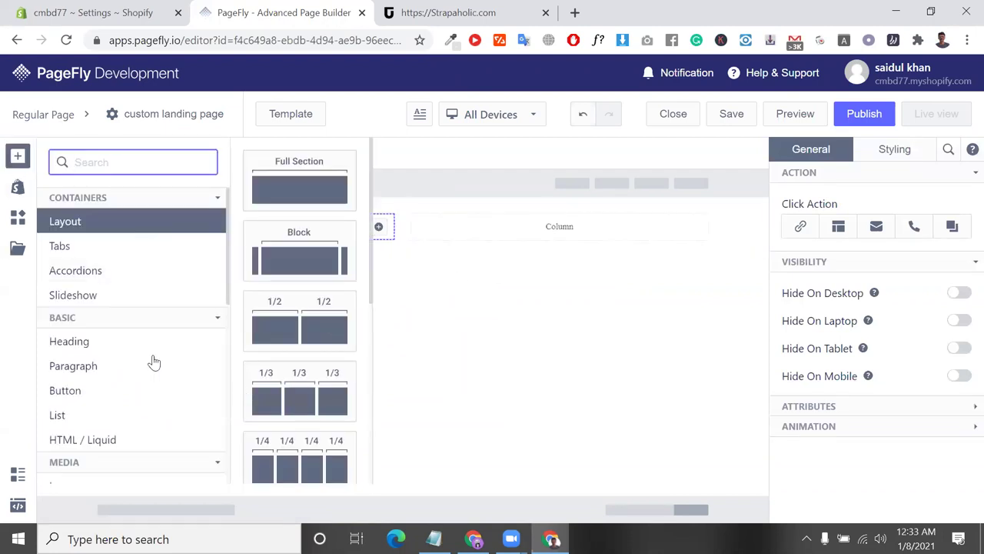
pyautogui.scroll(-3, 77, 335)
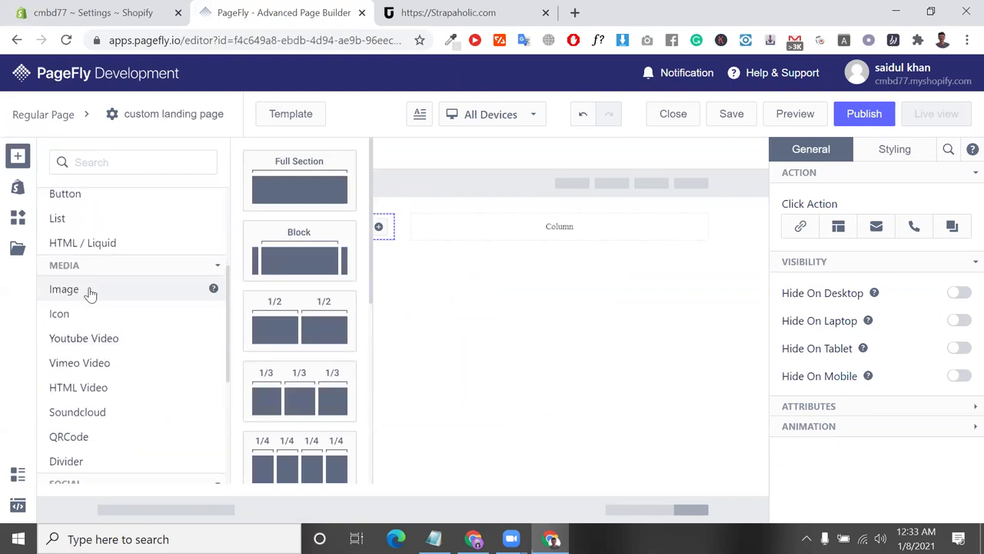
pyautogui.moveTo(90, 292)
pyautogui.moveTo(301, 198); pyautogui.dragTo(575, 223)
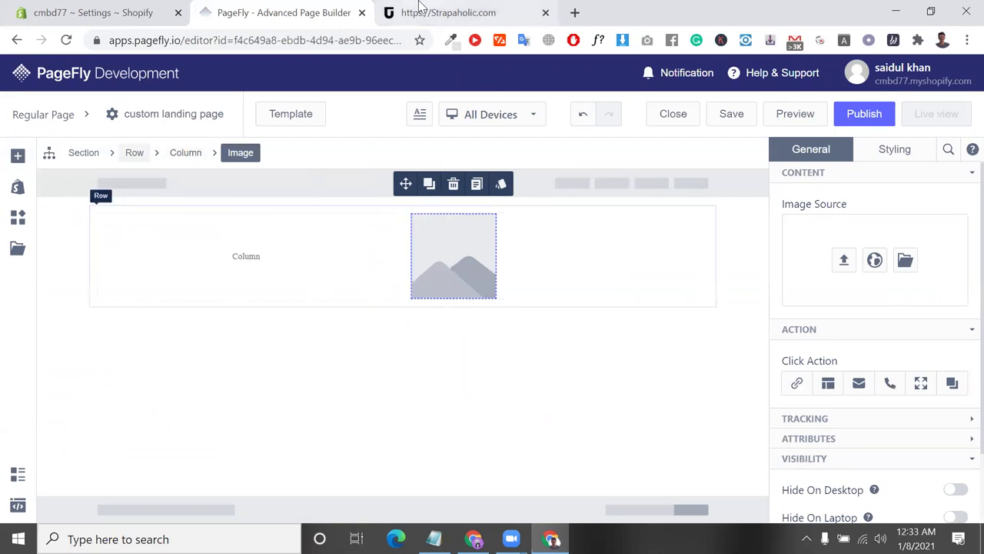
# - Check the Strapaholic hero banner, return to the PageFly editor and add a plain Heading element to the first column
pyautogui.click(448, 12)
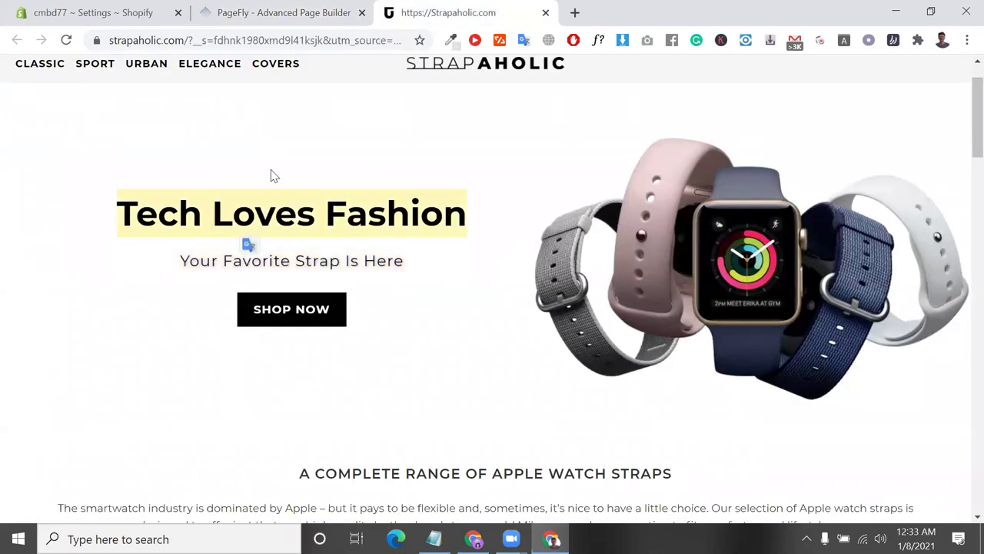
pyautogui.click(292, 9)
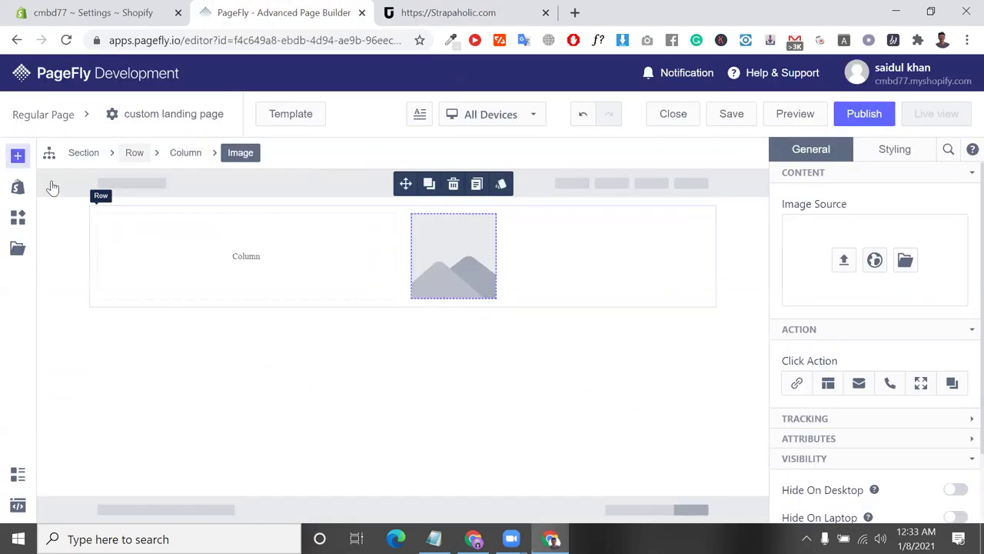
pyautogui.click(18, 155)
pyautogui.scroll(3, 108, 218)
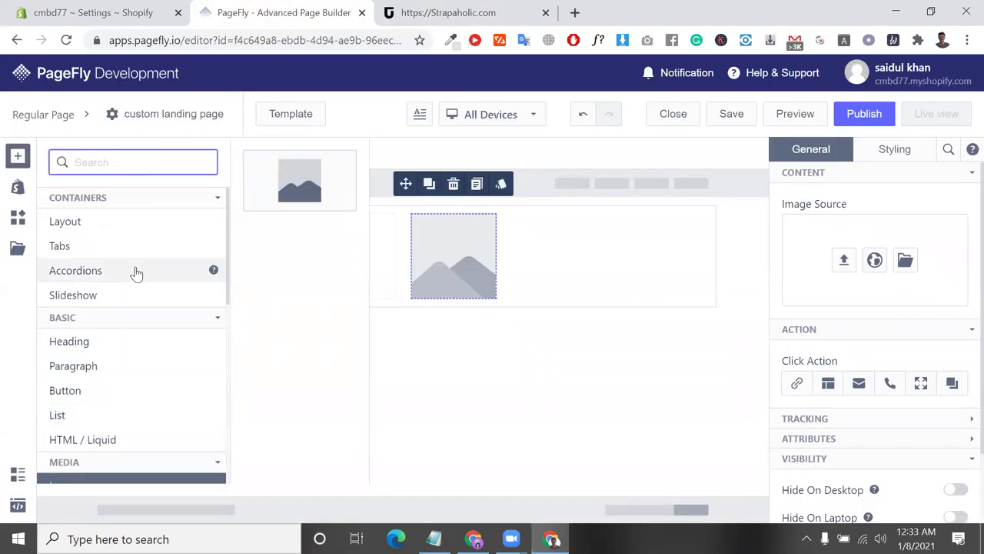
pyautogui.click(142, 341)
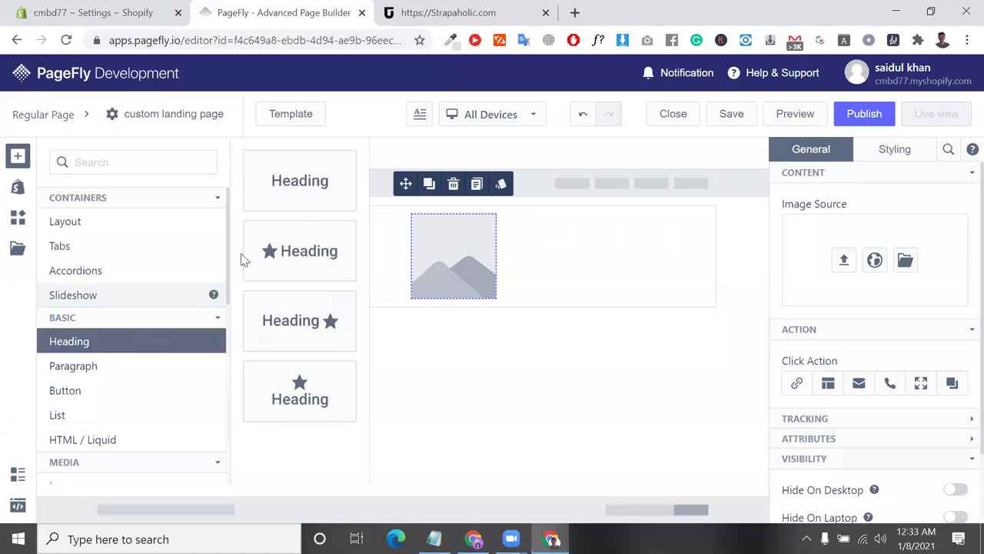
pyautogui.moveTo(296, 191); pyautogui.dragTo(233, 240)
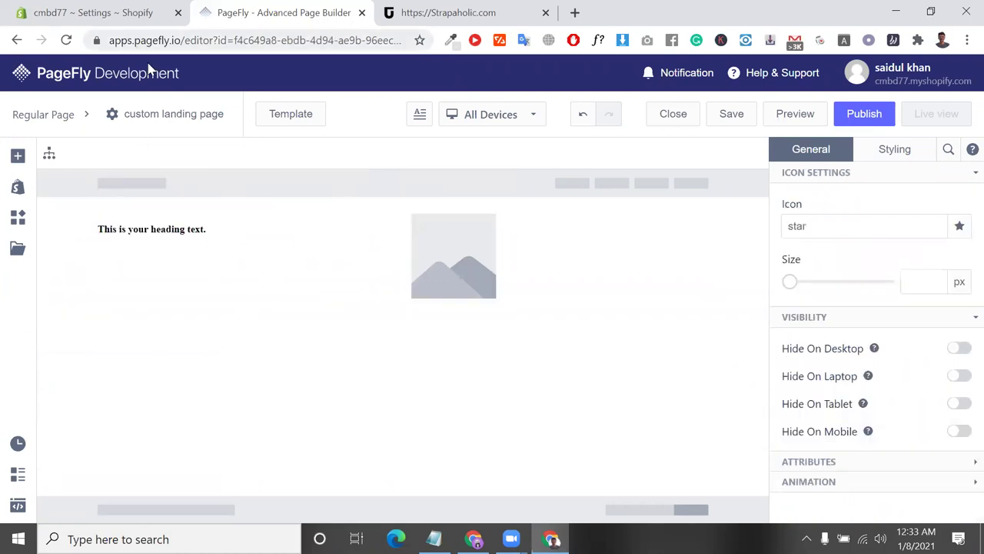
# - Add a plain Paragraph element directly below the heading in the first column
pyautogui.click(18, 155)
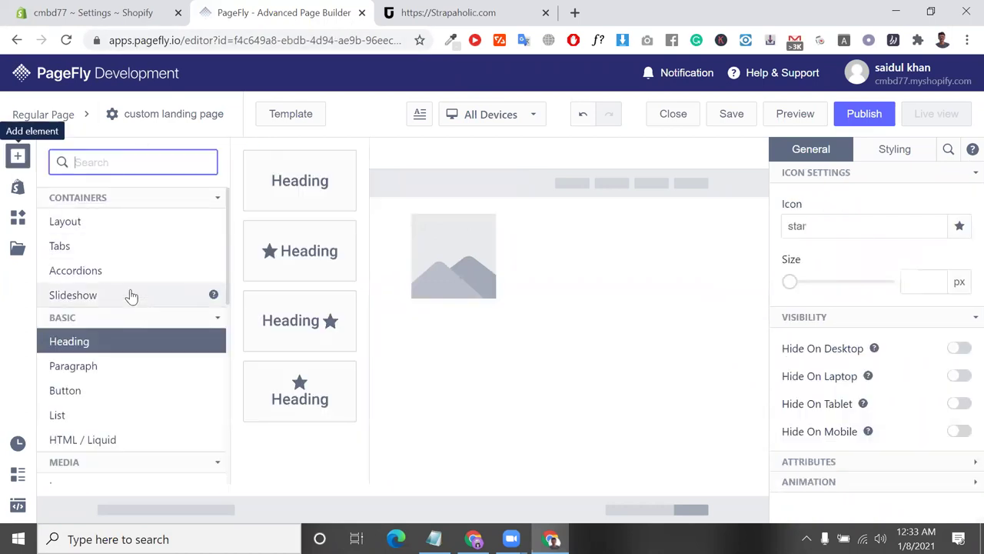
pyautogui.click(91, 368)
pyautogui.moveTo(295, 175); pyautogui.dragTo(201, 254)
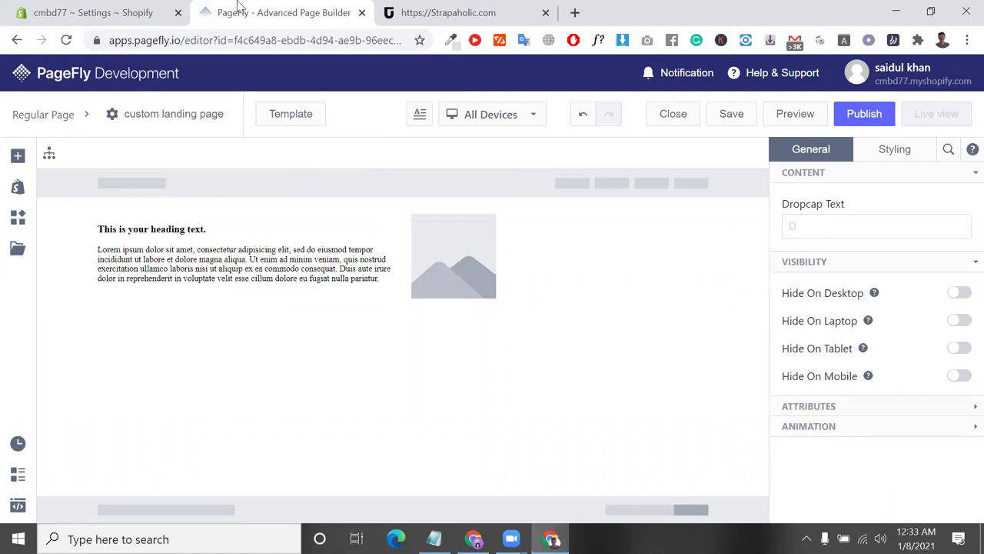
# - Recheck the Strapaholic reference and add a plain Button element without an icon below the paragraph in PageFly
pyautogui.click(453, 13)
pyautogui.click(250, 11)
pyautogui.click(17, 160)
pyautogui.click(17, 159)
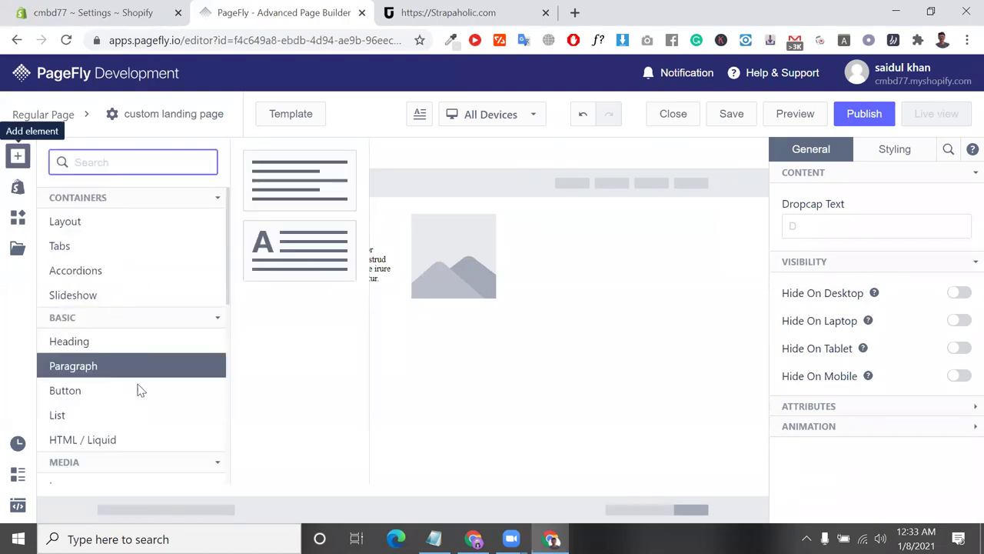
pyautogui.click(67, 398)
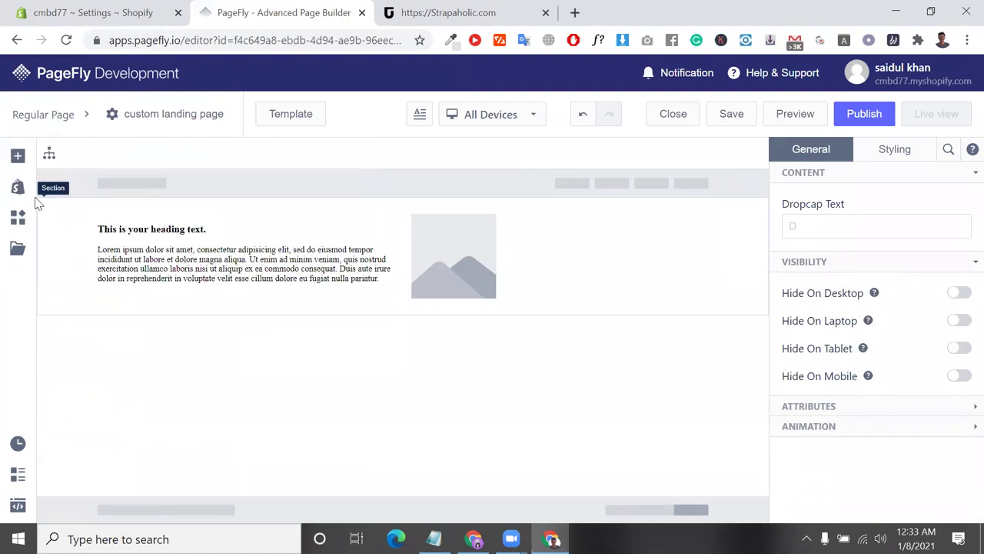
pyautogui.click(18, 157)
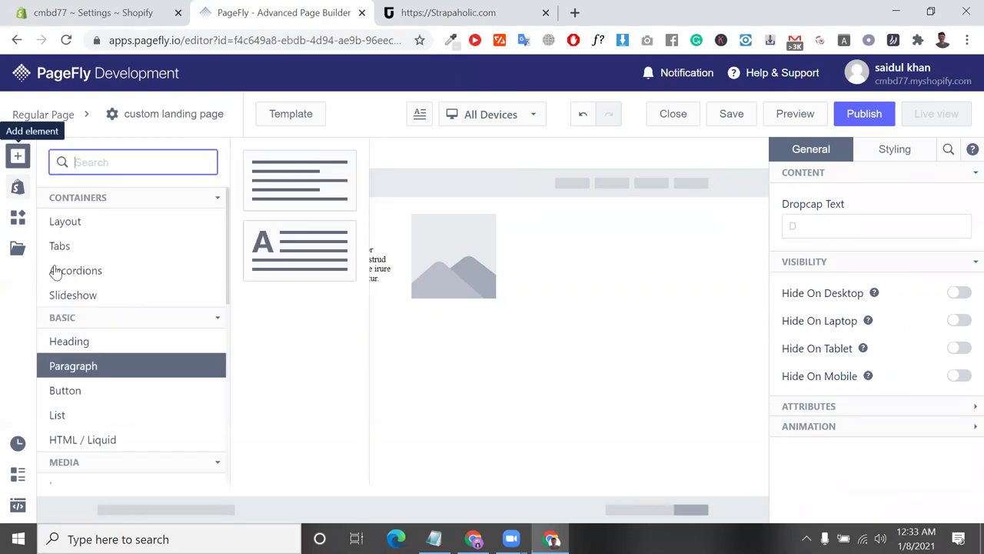
pyautogui.moveTo(100, 395)
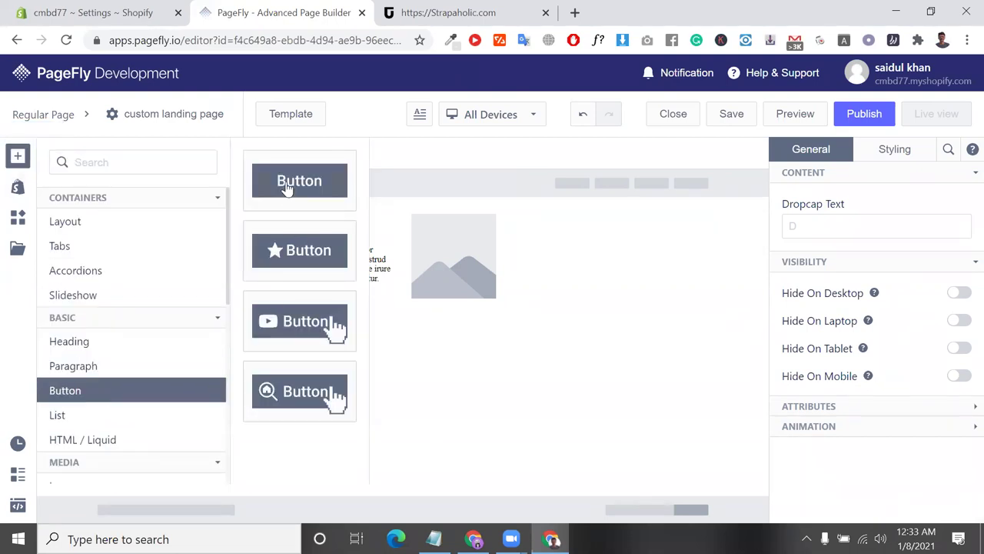
pyautogui.moveTo(286, 190); pyautogui.dragTo(220, 289)
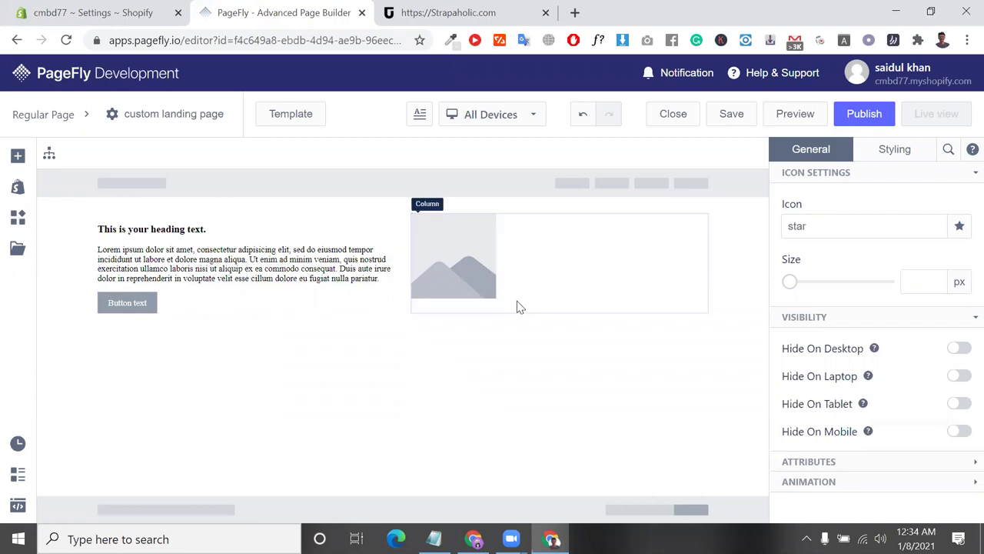
# - Switch to the Strapaholic store page with the watch image in its hero banner
pyautogui.click(448, 13)
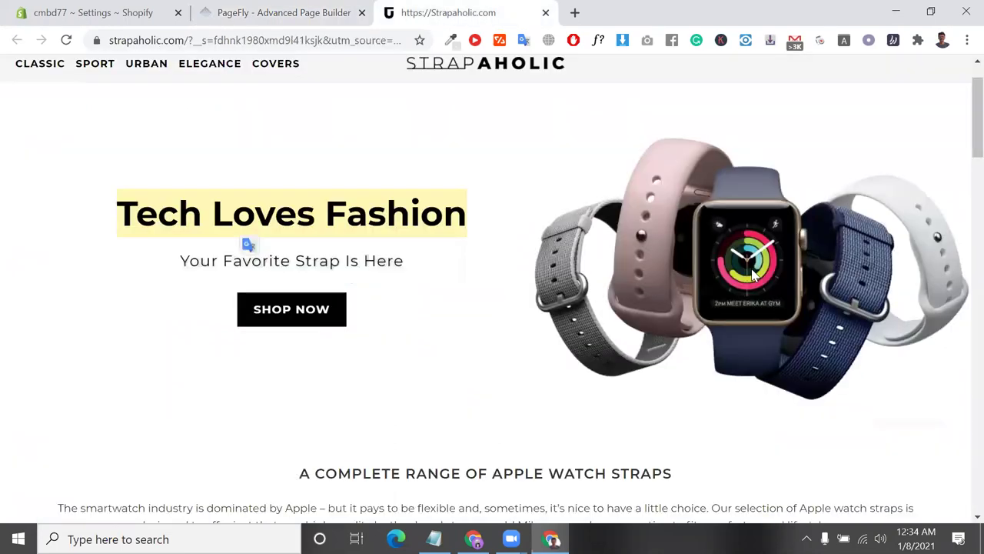
pyautogui.rightClick(768, 371)
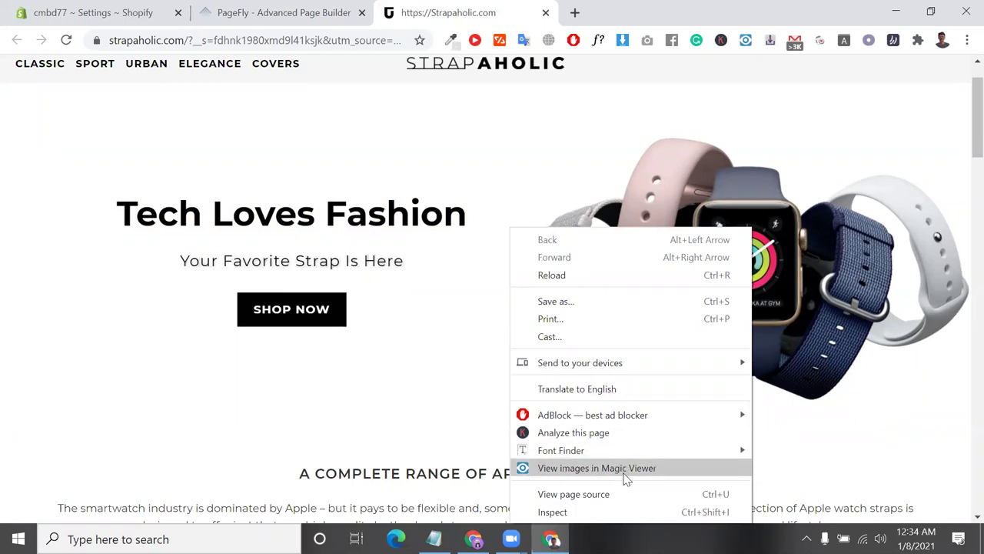
pyautogui.click(585, 302)
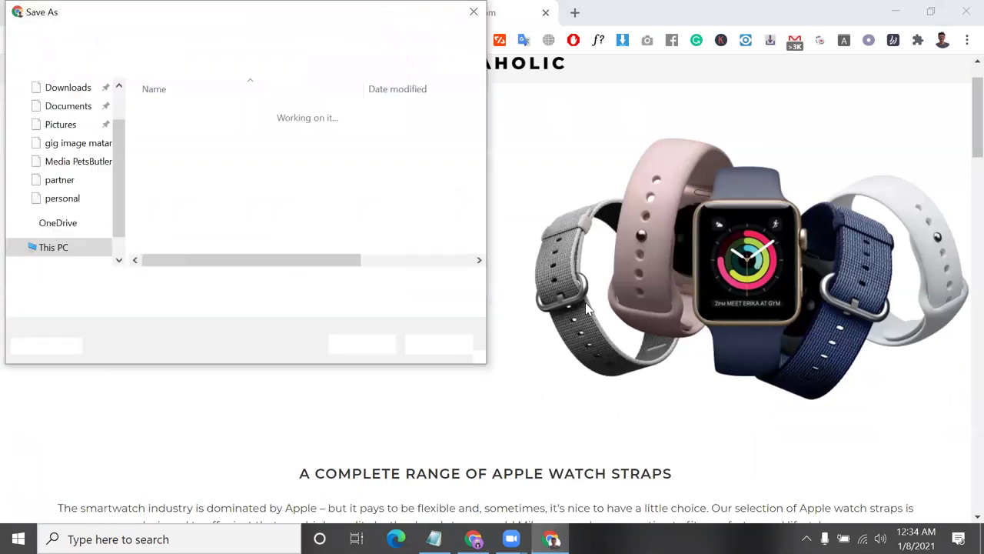
pyautogui.click(444, 348)
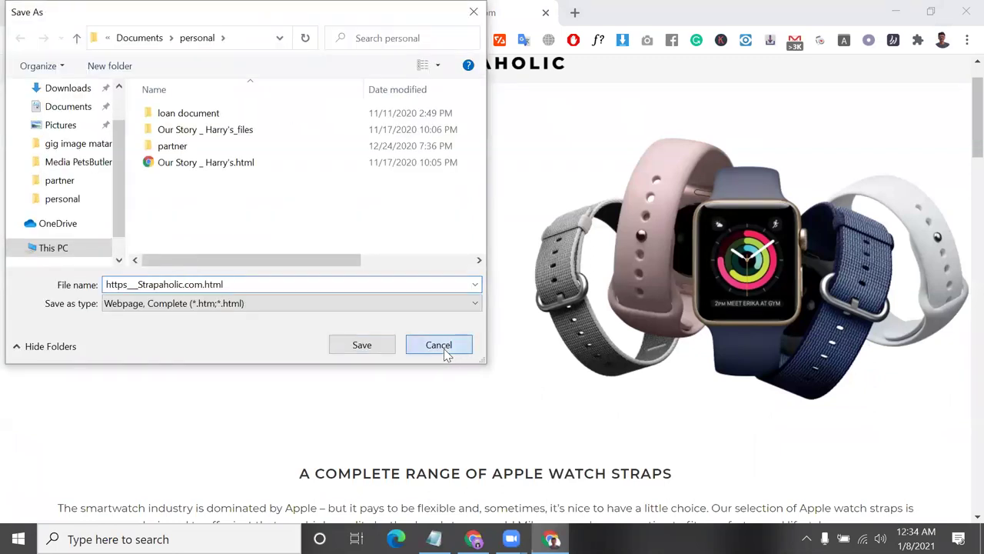
# - Download the watch-strap hero banner image from the Strapaholic page with the image downloader extension
pyautogui.click(623, 40)
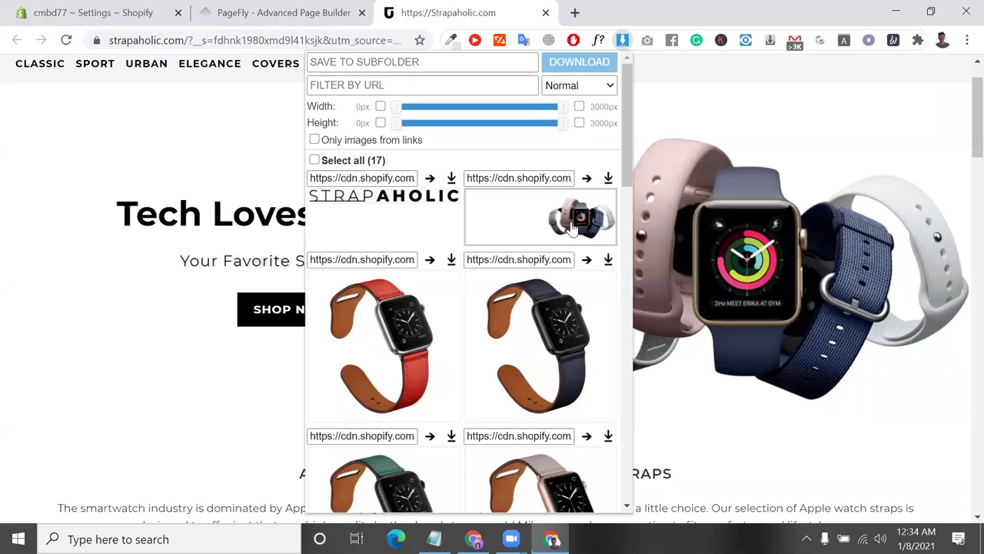
pyautogui.click(608, 179)
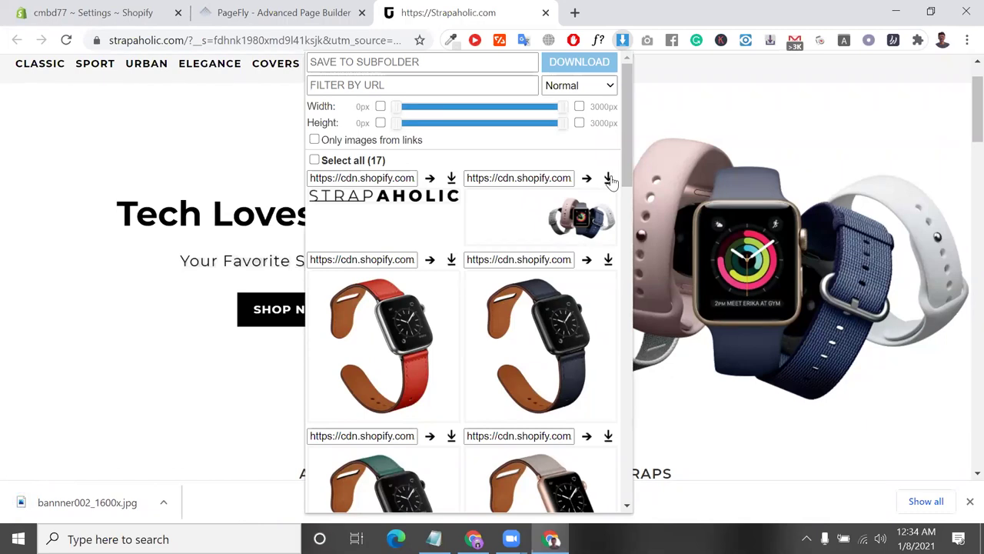
pyautogui.click(680, 106)
# - Switch back to the PageFly editor, select the hero section and review its general settings, including Attributes
pyautogui.click(267, 9)
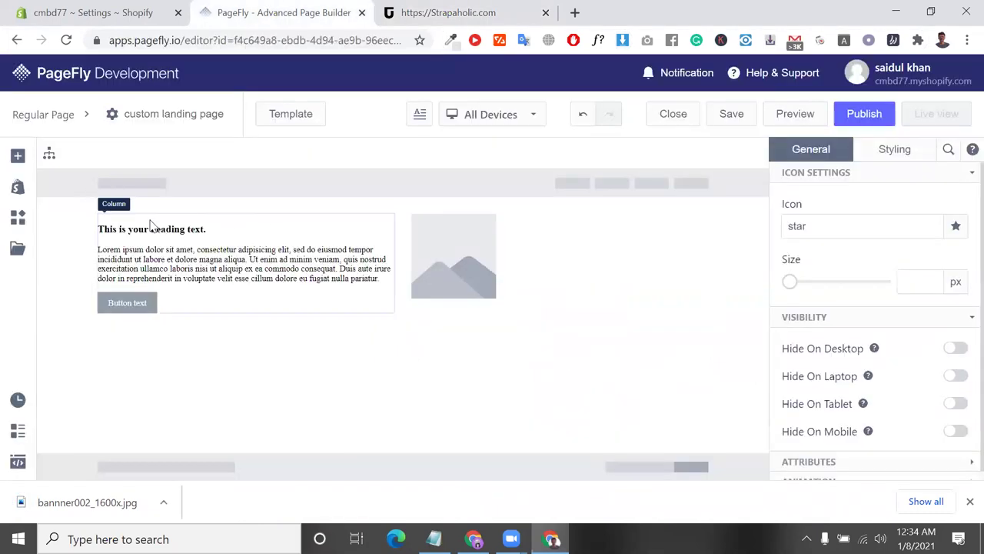
pyautogui.click(64, 215)
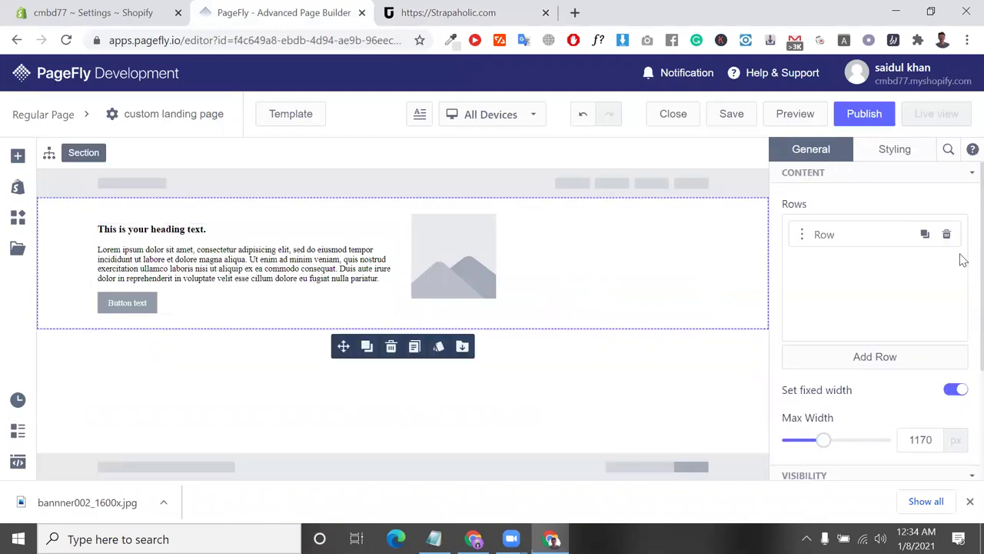
pyautogui.scroll(-1, 959, 260)
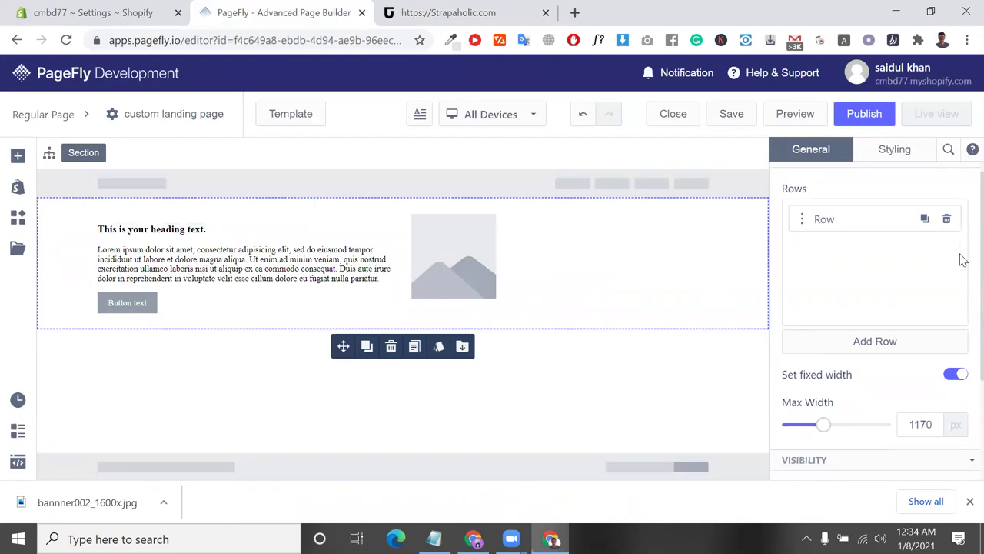
pyautogui.scroll(-2, 871, 326)
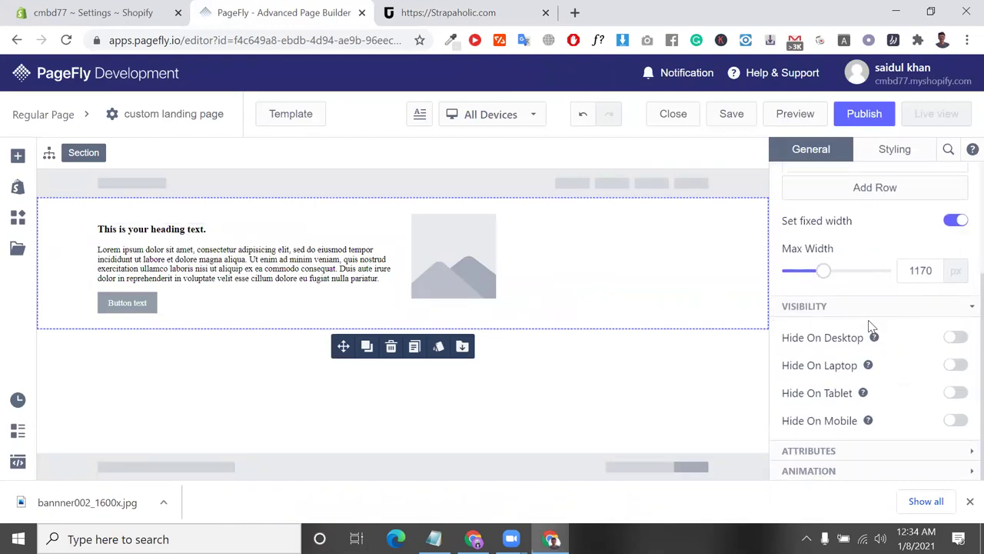
pyautogui.click(826, 453)
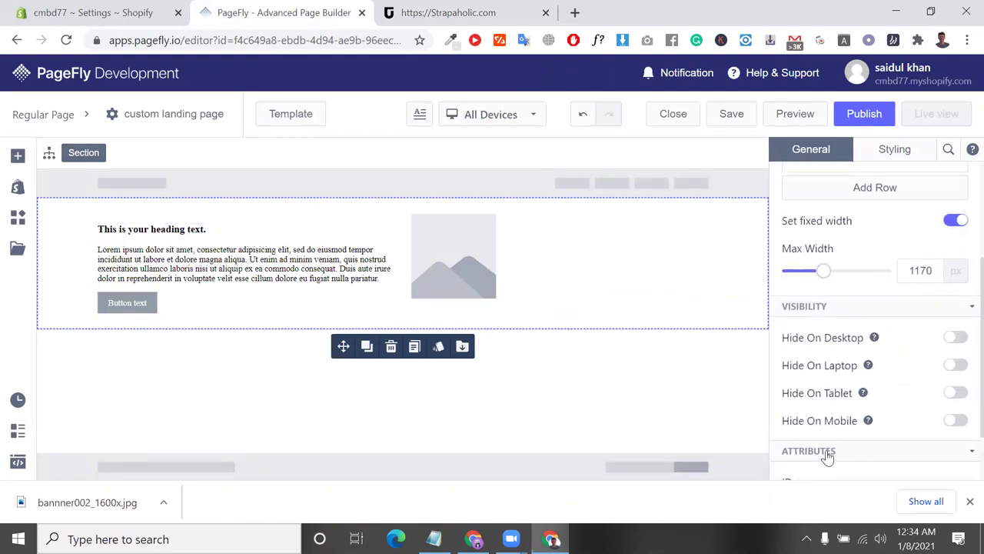
pyautogui.scroll(-2, 828, 459)
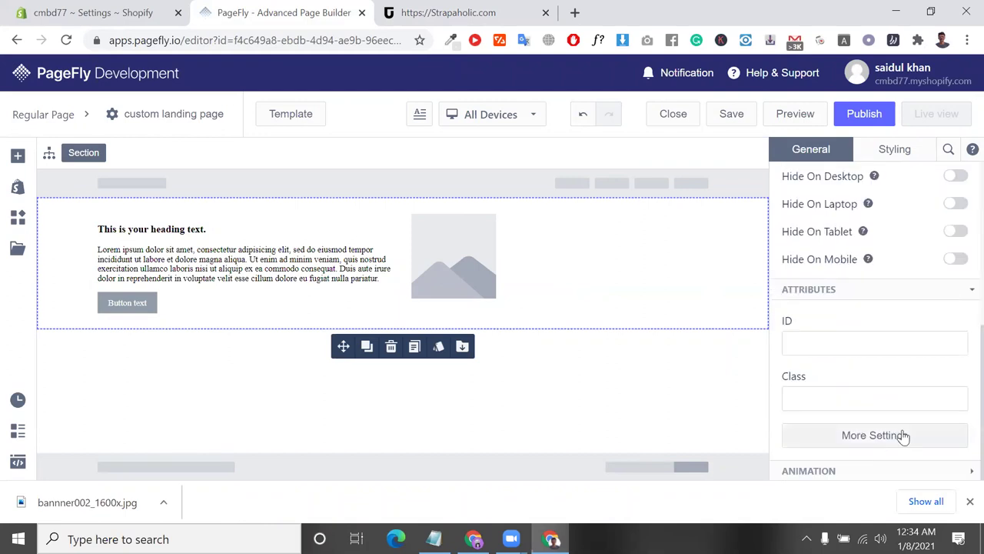
# - Give the hero section a Parallax background using the downloaded bannner002_1600x.jpg watch banner from the Downloads folder
pyautogui.click(897, 150)
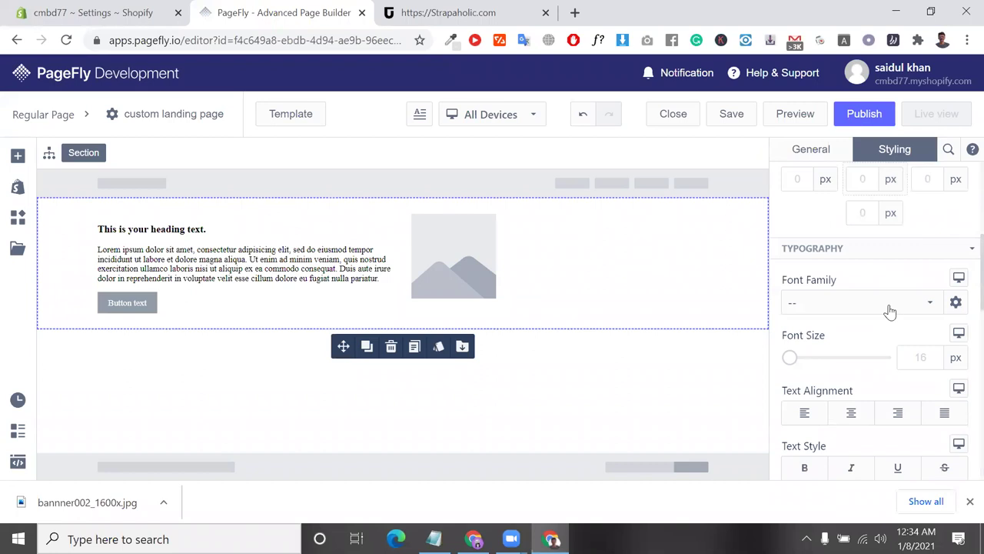
pyautogui.scroll(-3, 888, 312)
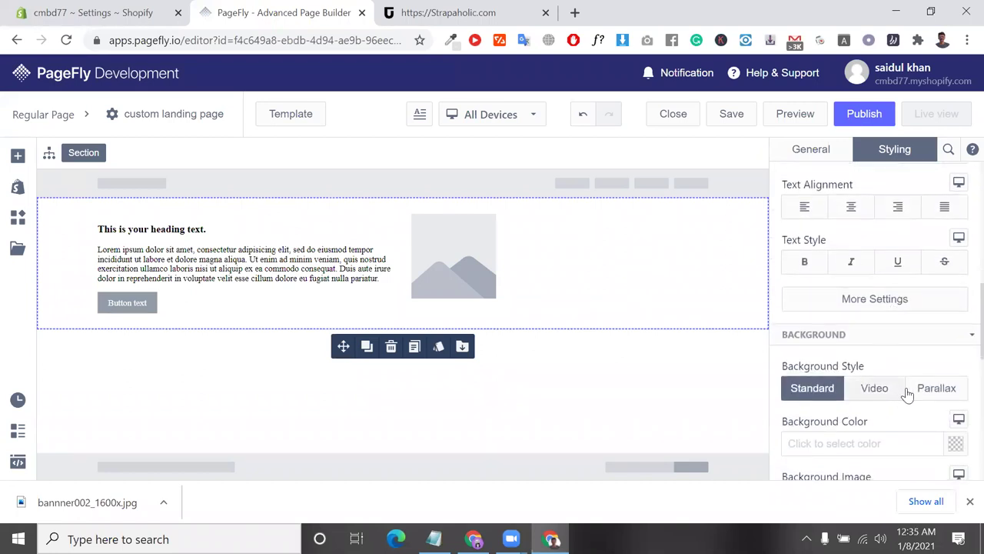
pyautogui.scroll(-1, 891, 408)
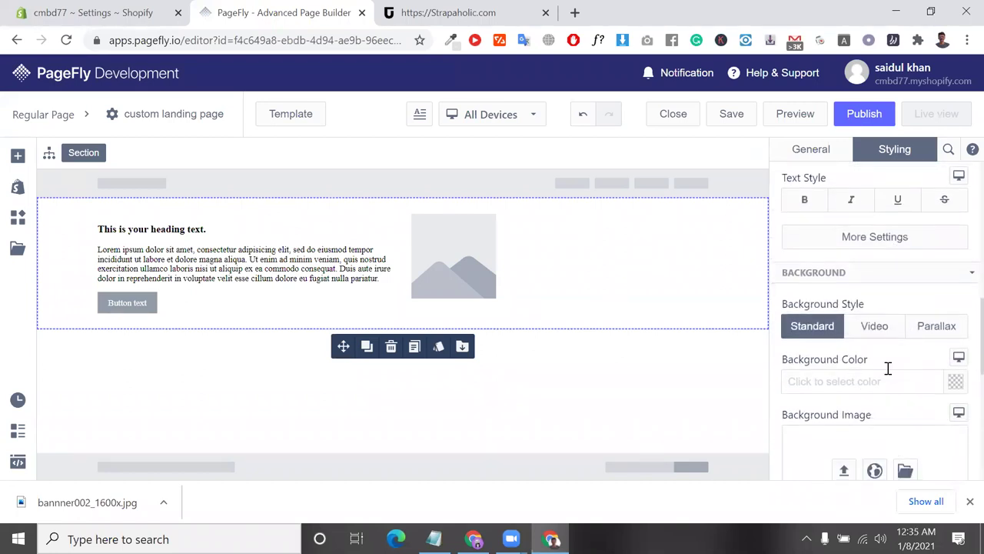
pyautogui.click(894, 333)
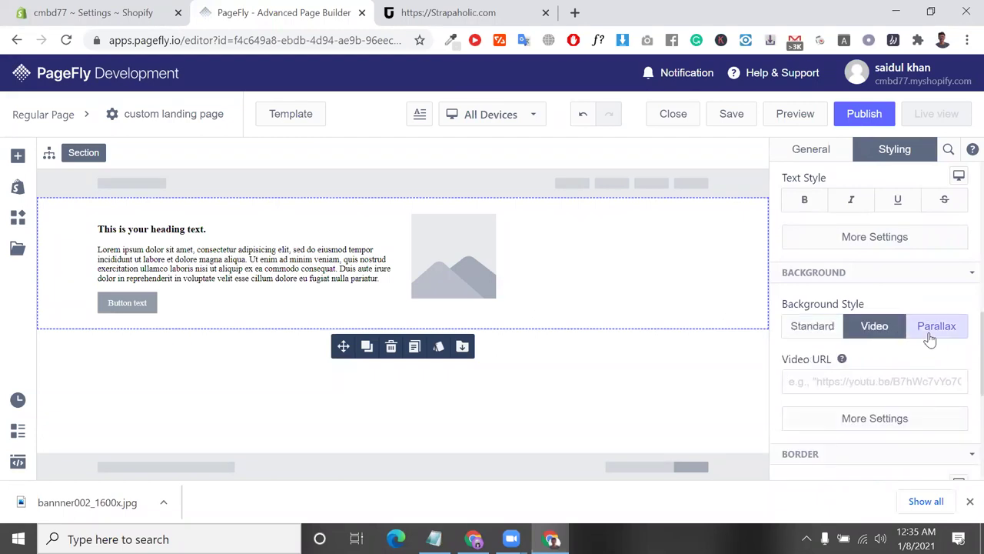
pyautogui.click(908, 340)
pyautogui.click(846, 421)
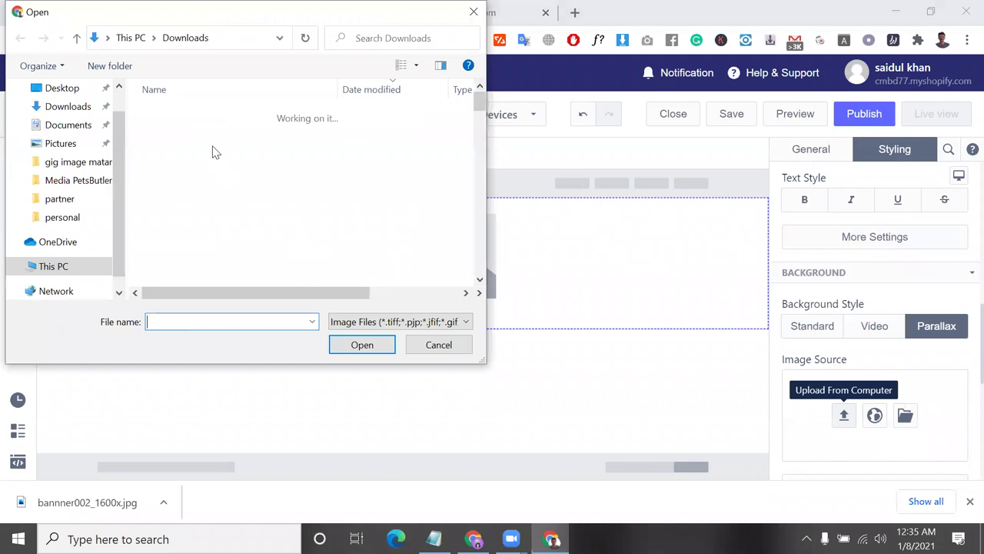
pyautogui.click(204, 134)
pyautogui.click(361, 345)
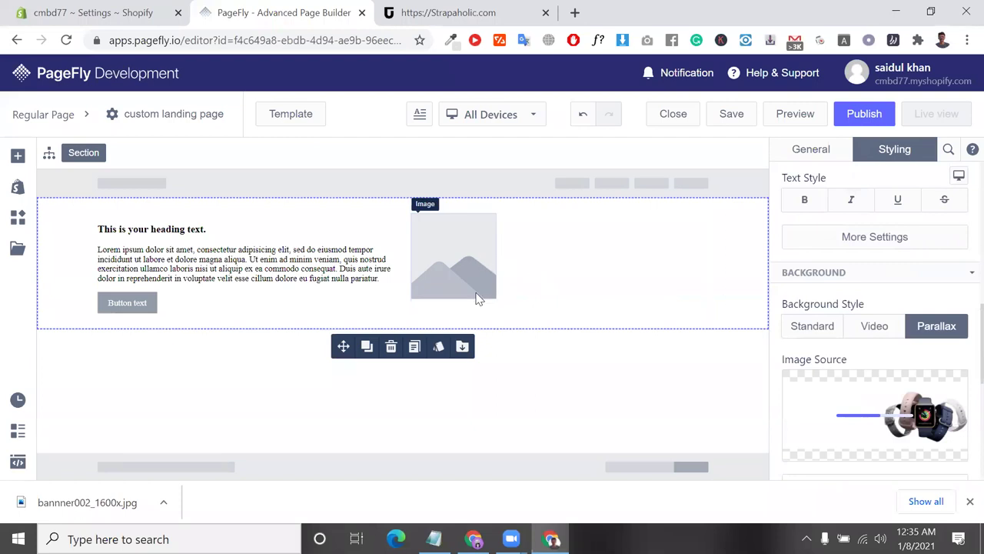
# - Delete the placeholder image from the hero's second column and narrow that column
pyautogui.click(477, 298)
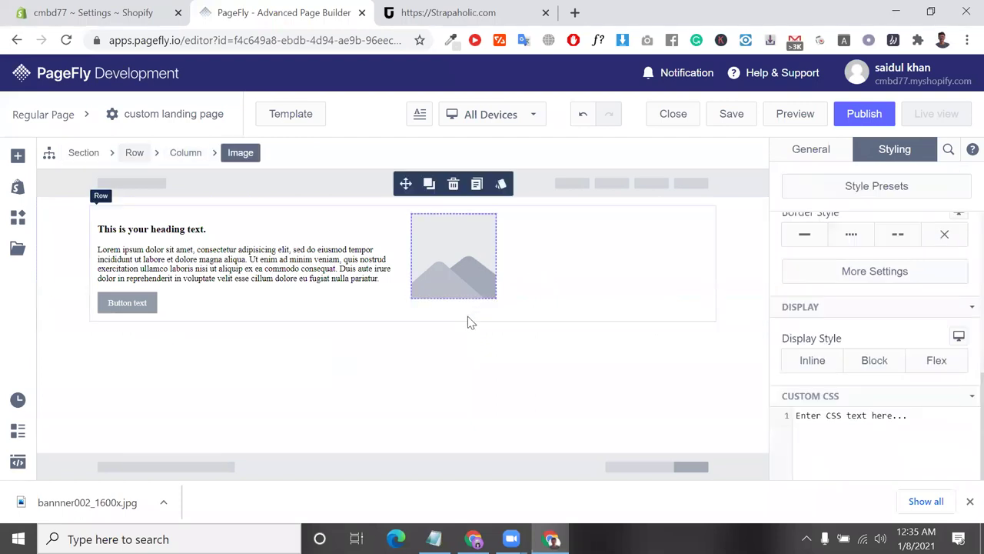
pyautogui.click(455, 184)
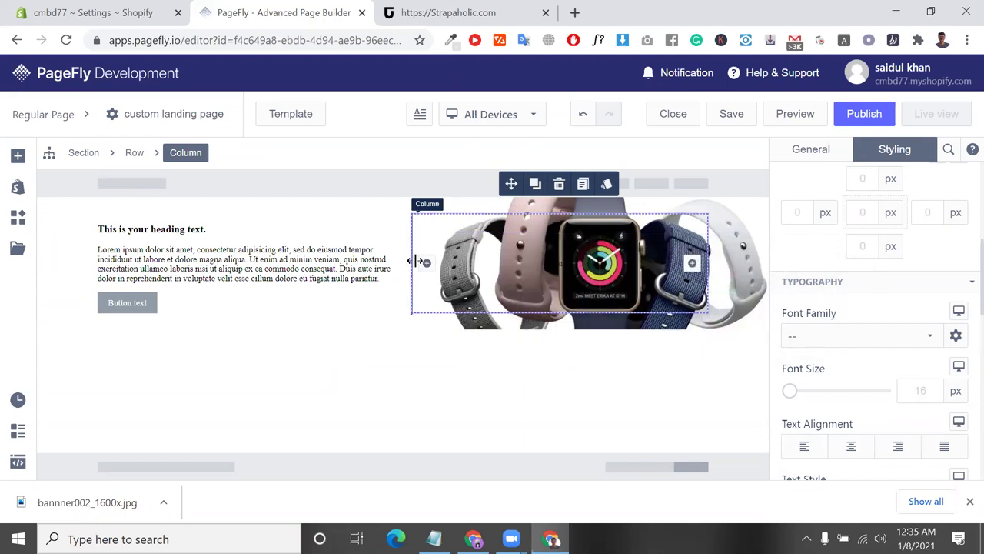
pyautogui.moveTo(413, 261); pyautogui.dragTo(462, 261)
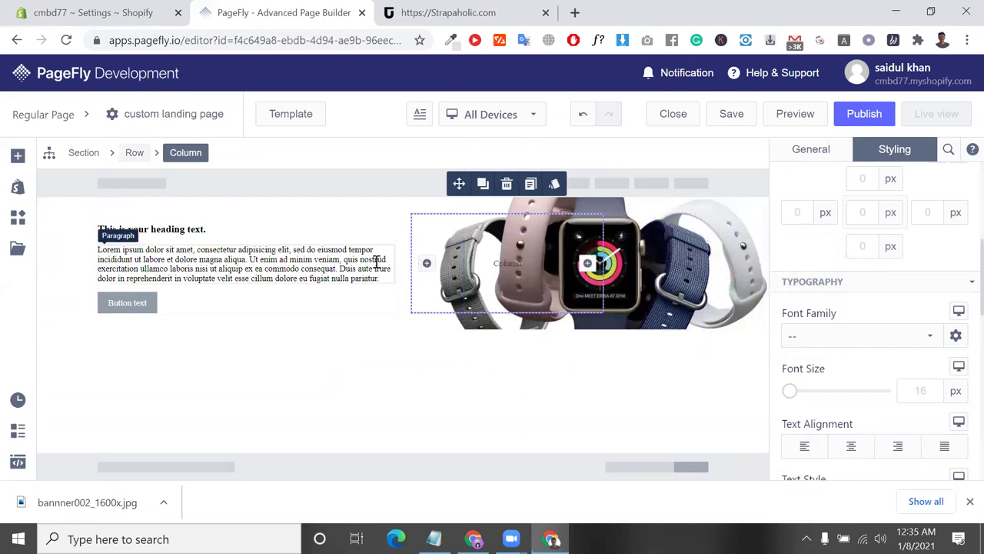
# - Replace the heading text with "Tech Loves Fashion" copied from the Strapaholic hero banner
pyautogui.click(187, 242)
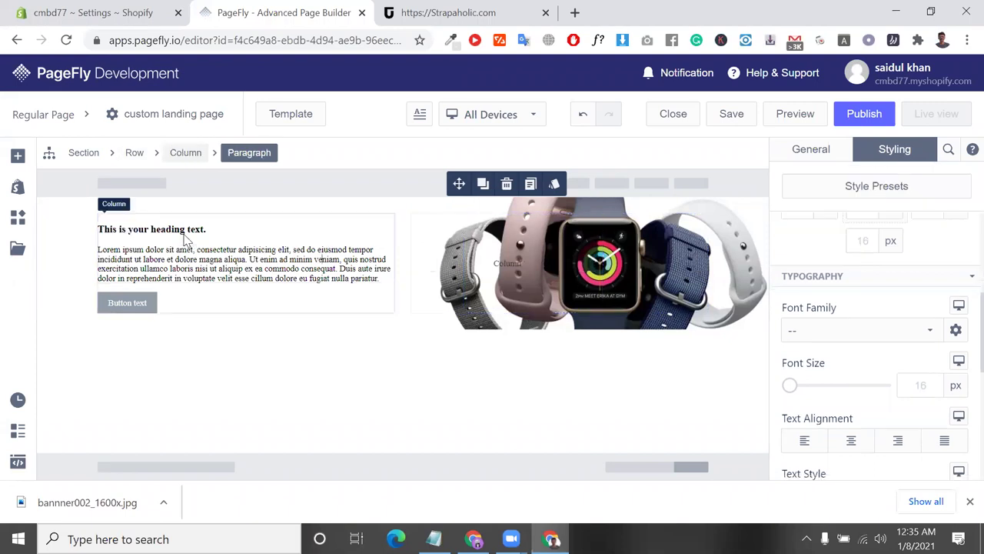
pyautogui.click(184, 230)
pyautogui.click(469, 12)
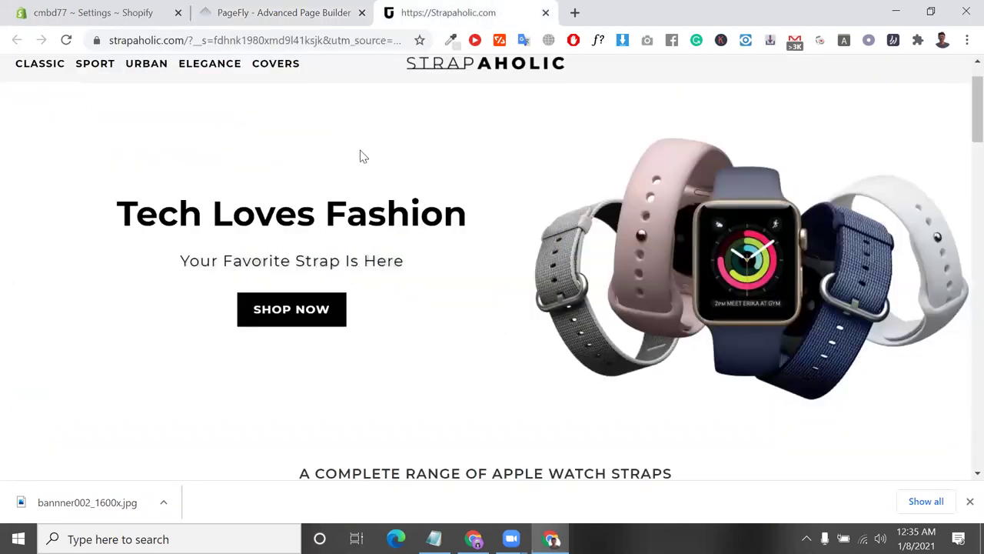
pyautogui.tripleClick(304, 216)
pyautogui.rightClick(314, 218)
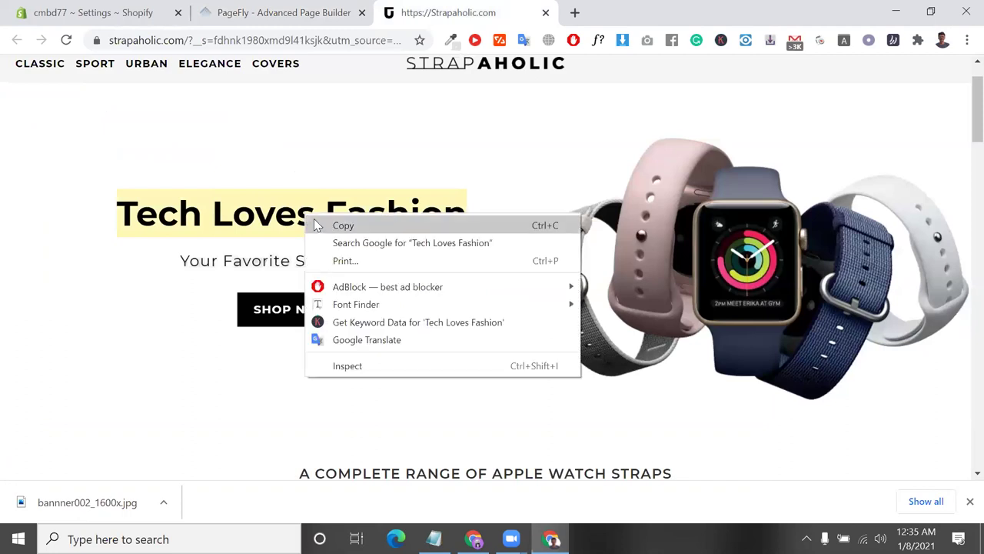
pyautogui.click(339, 222)
pyautogui.click(287, 6)
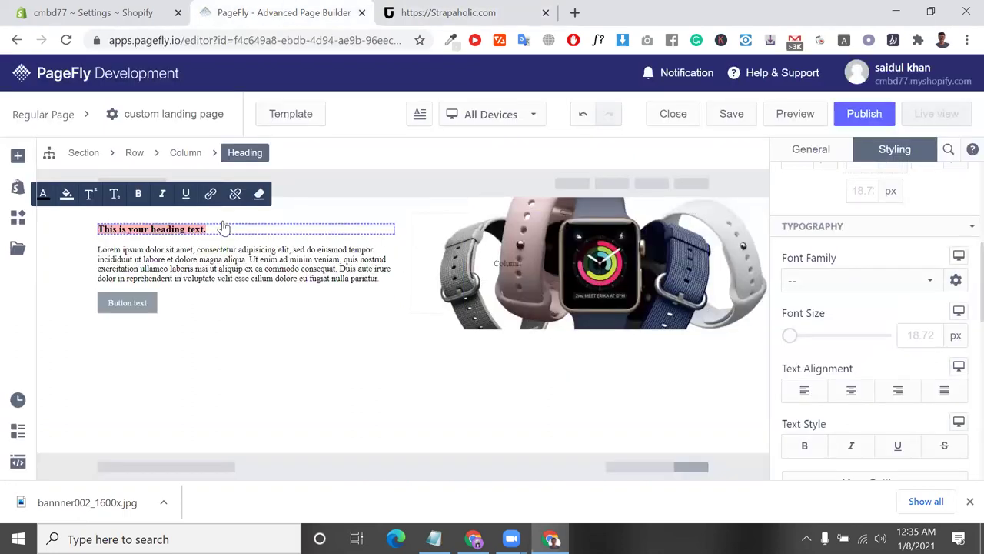
pyautogui.hotkey('ctrl', 'v')
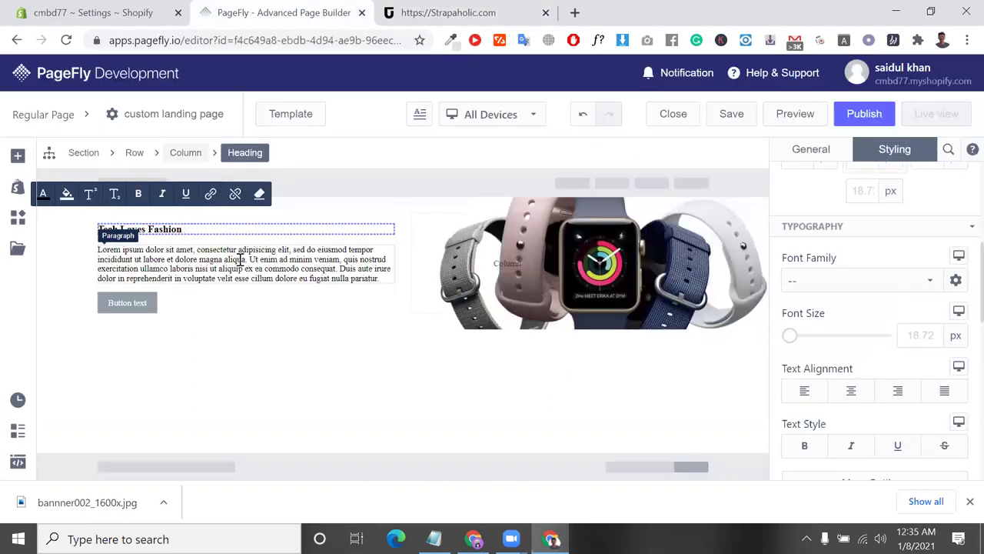
# - Replace the placeholder paragraph with "Your Favorite Strap Is Here" copied from the Strapaholic hero banner
pyautogui.tripleClick(239, 260)
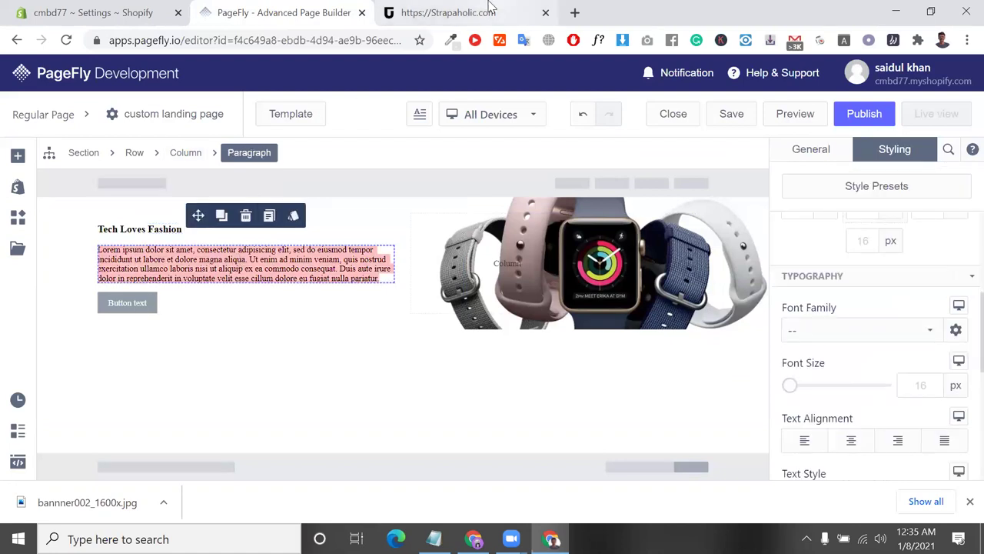
pyautogui.click(488, 7)
pyautogui.doubleClick(336, 259)
pyautogui.click(334, 264)
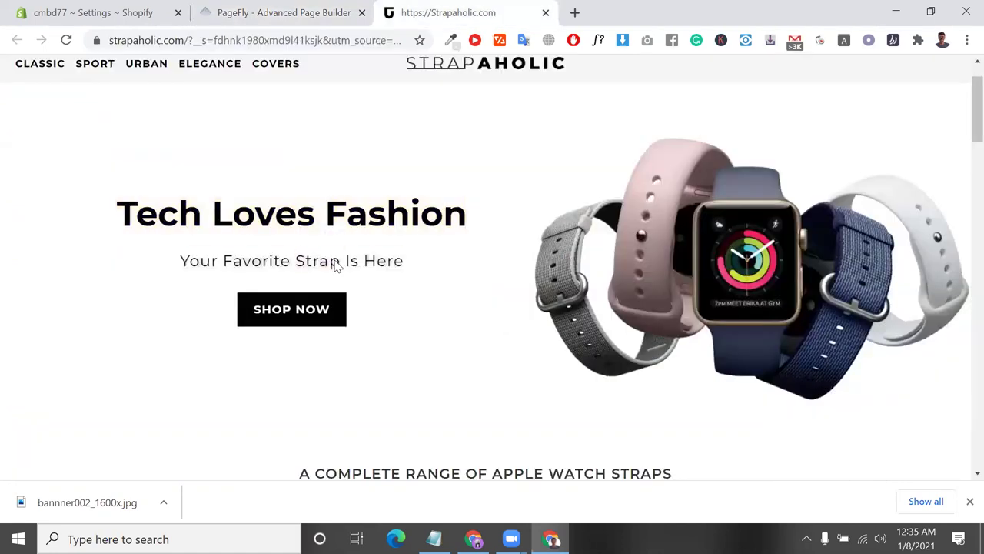
pyautogui.rightClick(335, 264)
pyautogui.tripleClick(300, 260)
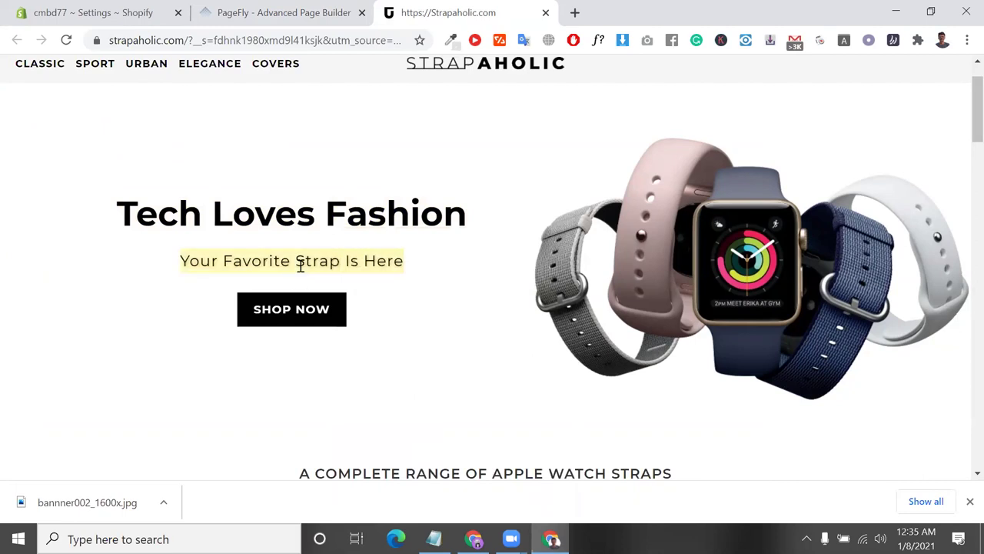
pyautogui.rightClick(302, 269)
pyautogui.click(323, 280)
pyautogui.click(311, 15)
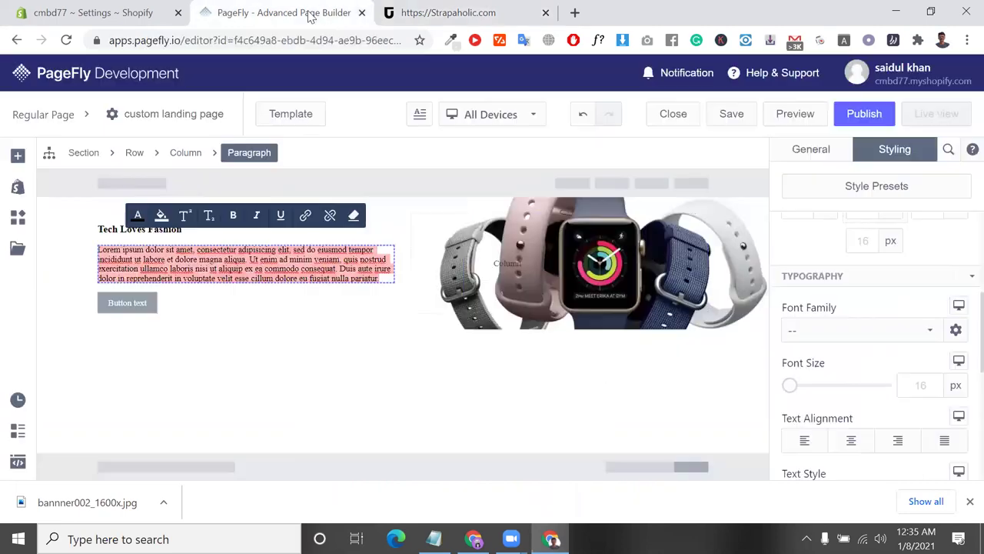
pyautogui.hotkey('ctrl', 'v')
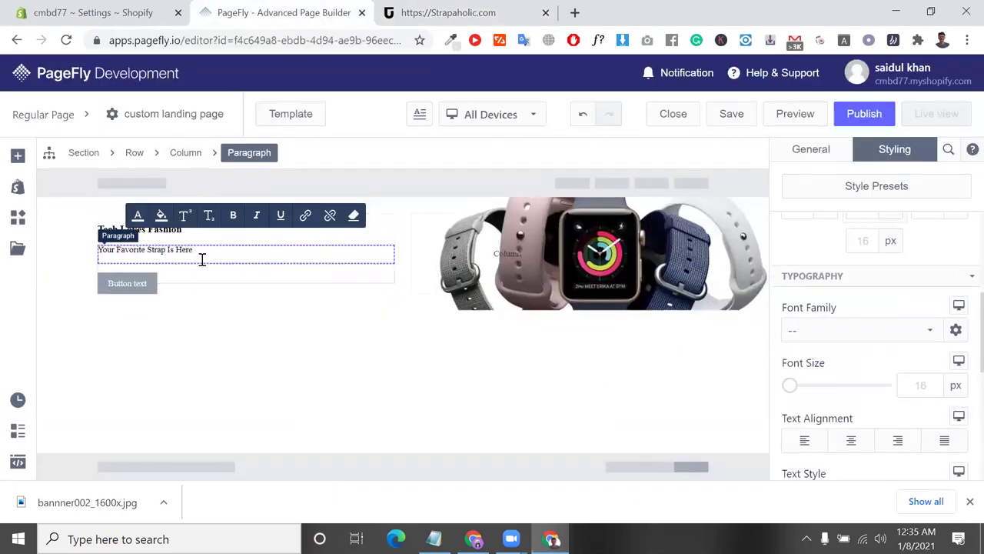
# - Set the button's text to "Shop now" and toggle its icon on and off again
pyautogui.click(148, 283)
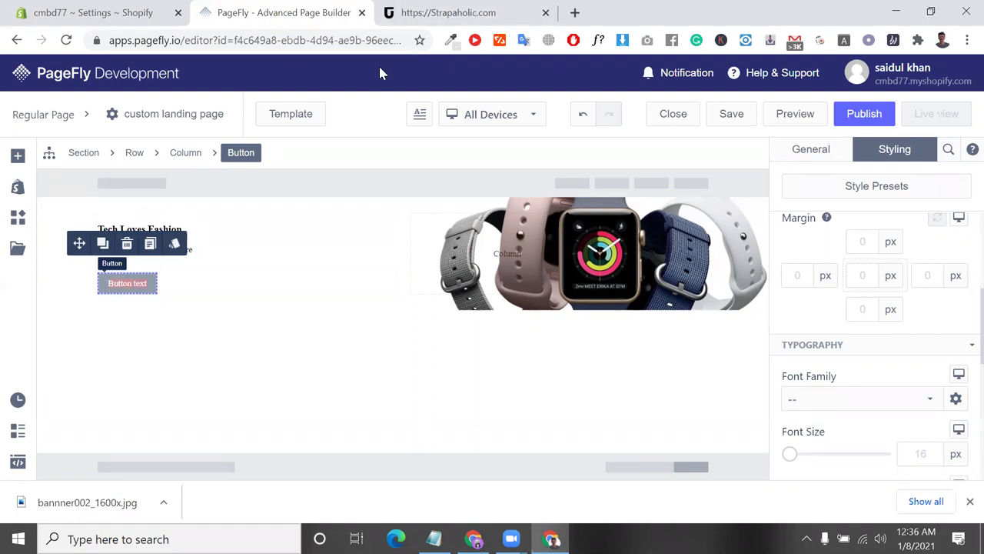
pyautogui.write('Shop now')
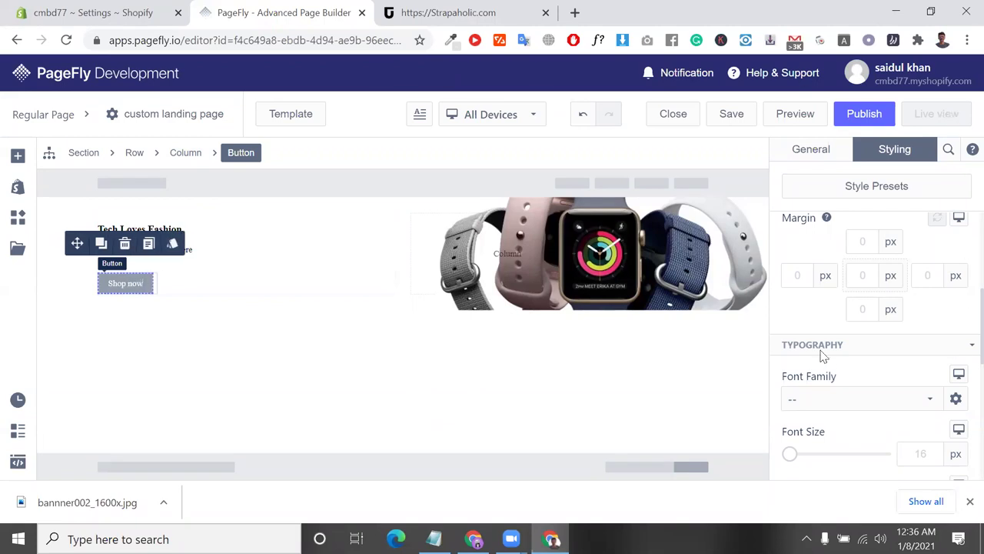
pyautogui.click(824, 158)
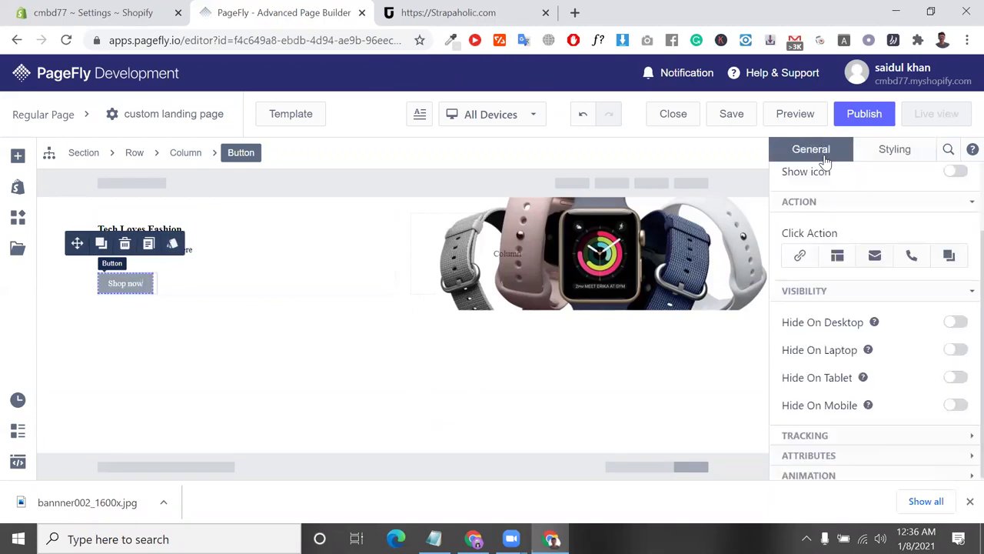
pyautogui.scroll(1, 844, 280)
pyautogui.tripleClick(861, 226)
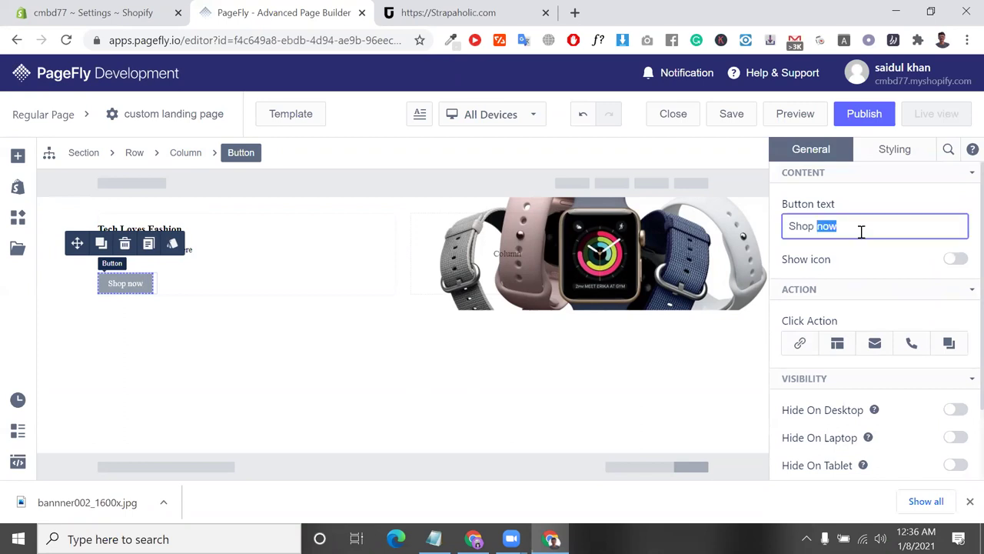
pyautogui.click(957, 266)
pyautogui.click(957, 261)
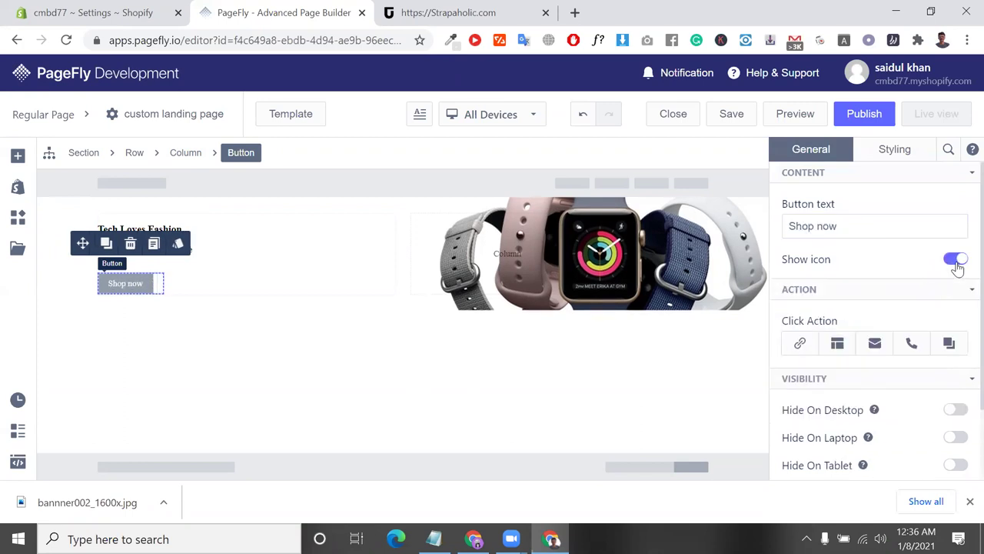
# - Set the button's click action to Go To URL with "#" as the link
pyautogui.scroll(-1, 840, 306)
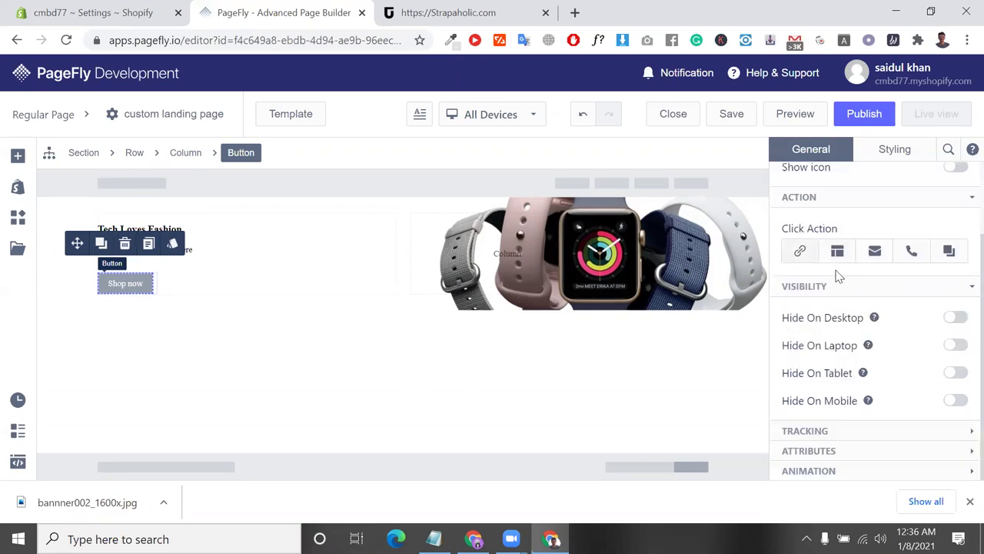
pyautogui.click(805, 256)
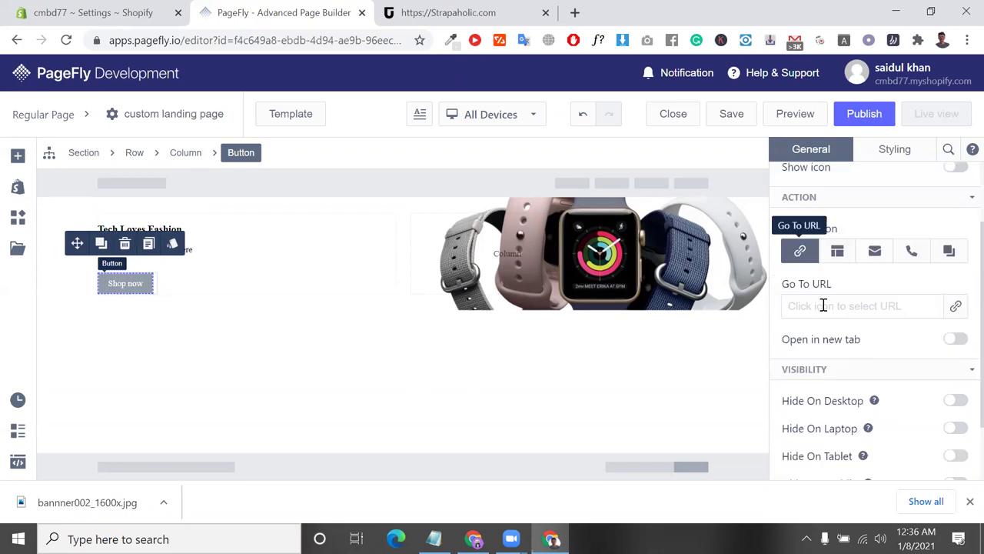
pyautogui.click(823, 306)
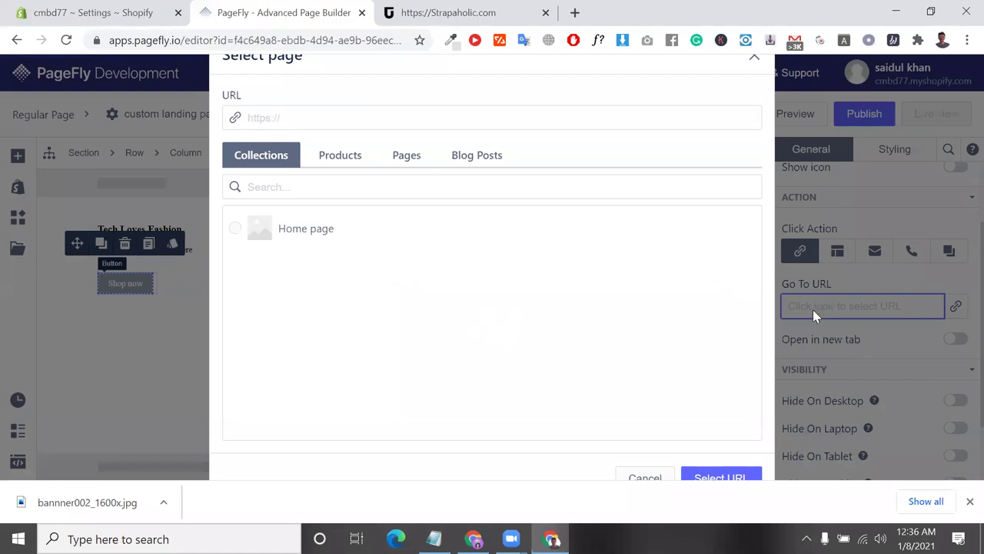
pyautogui.click(754, 64)
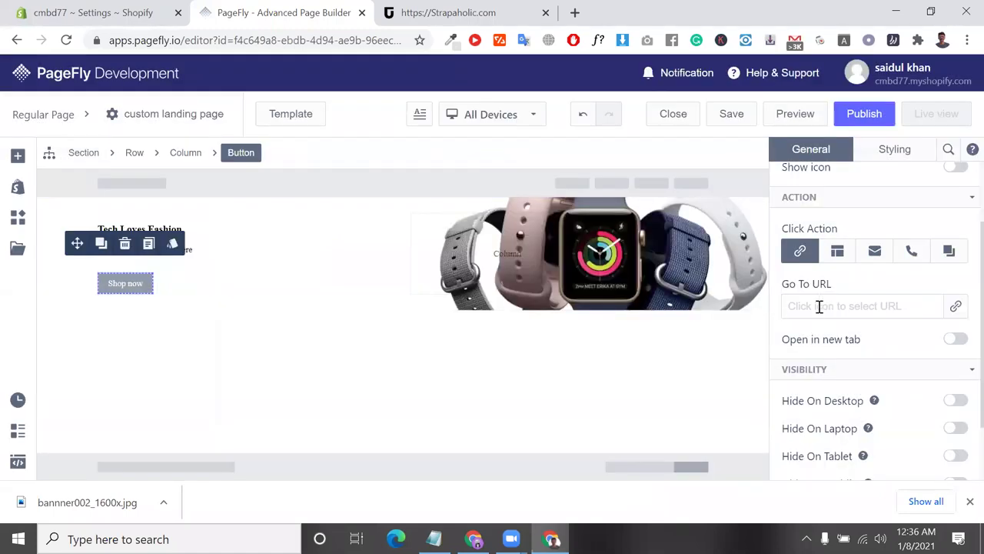
pyautogui.click(819, 308)
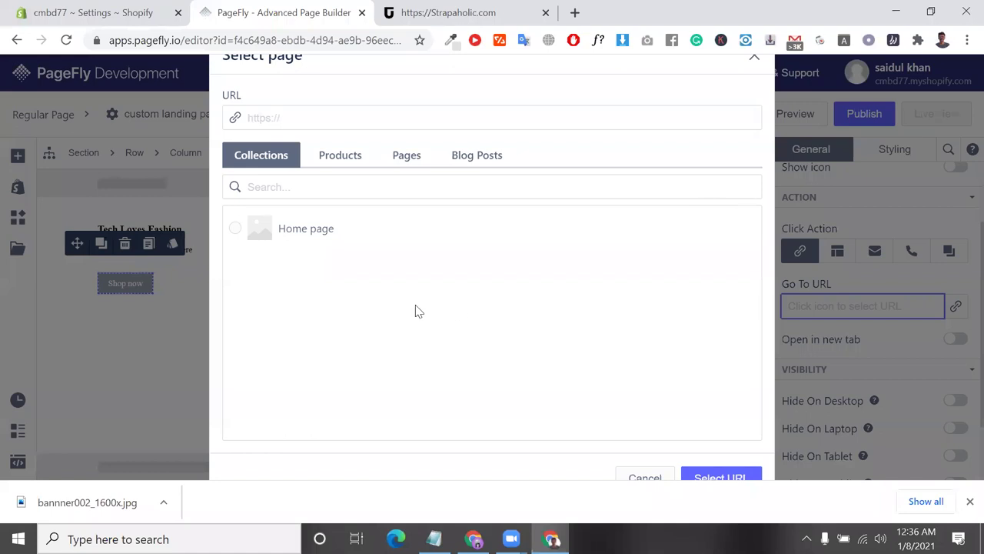
pyautogui.click(297, 120)
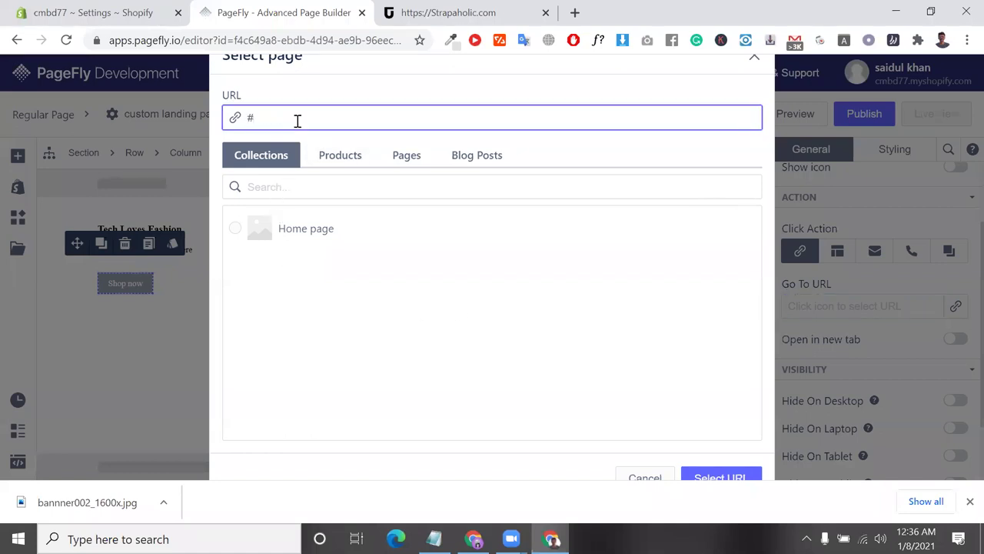
pyautogui.click(720, 477)
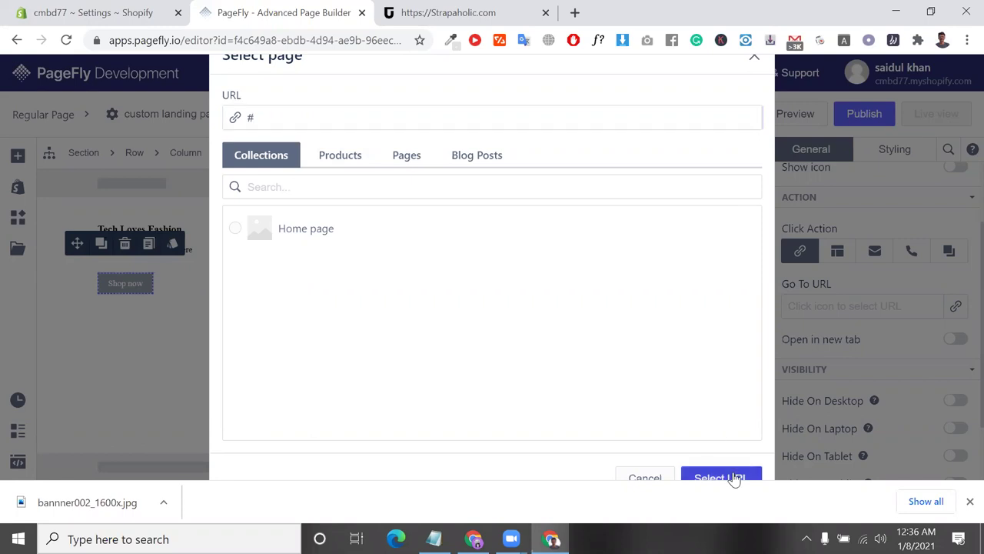
# - Examine the button's Tracking, Animation and Attributes settings and close the browser's download bar
pyautogui.scroll(-1, 891, 360)
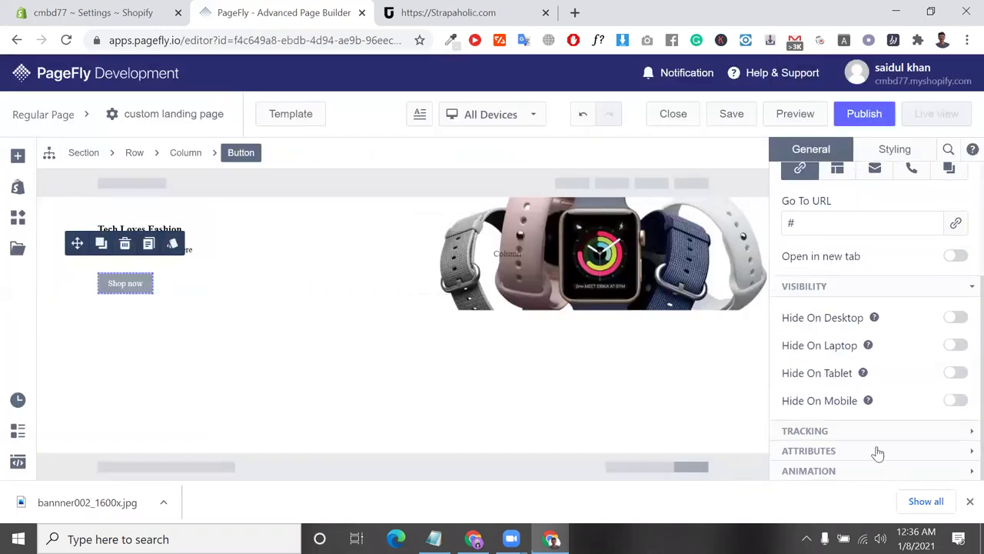
pyautogui.click(848, 433)
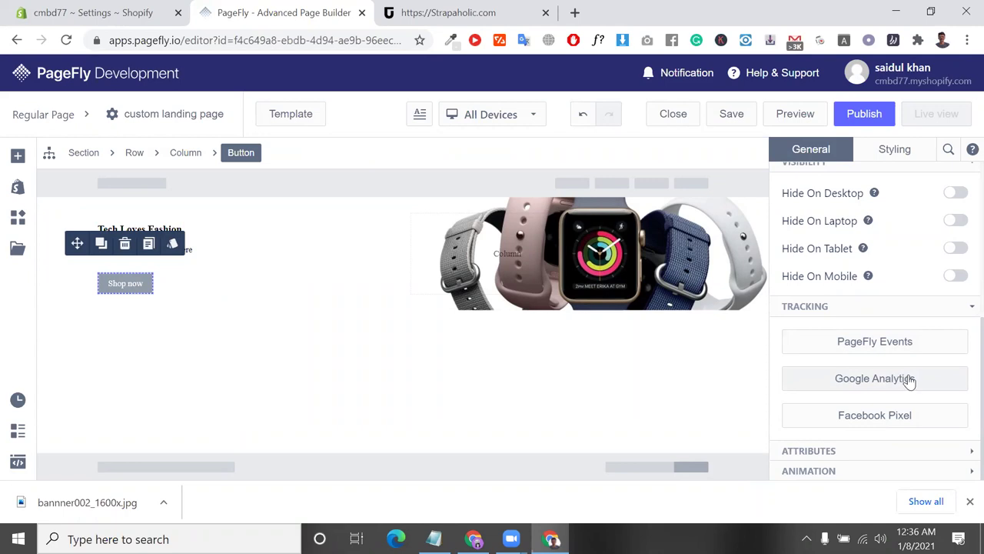
pyautogui.click(866, 475)
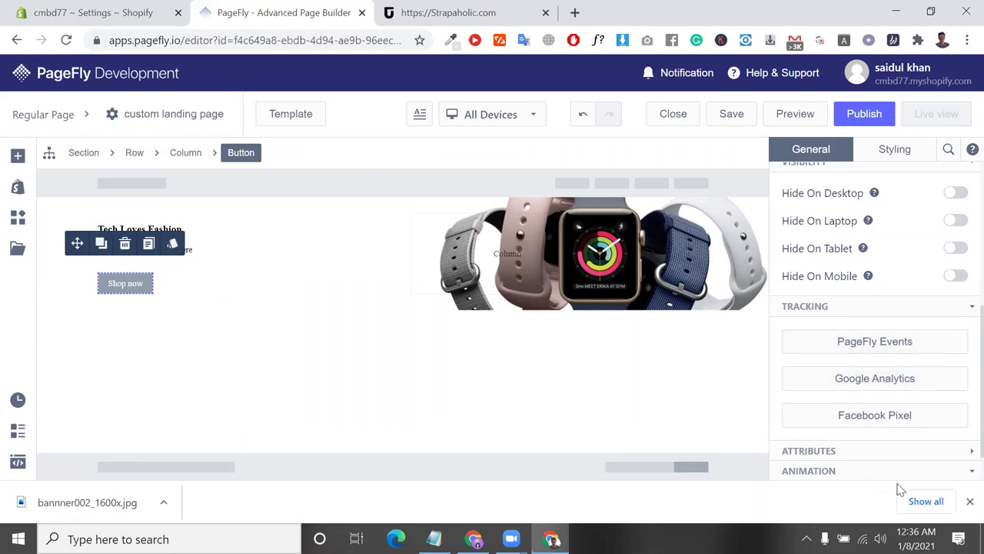
pyautogui.click(968, 501)
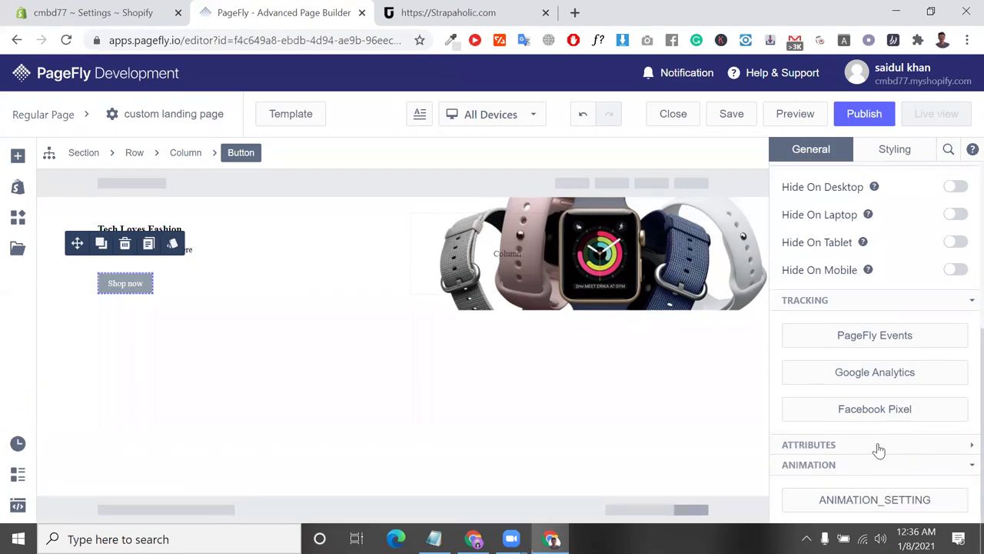
pyautogui.click(869, 450)
pyautogui.scroll(-2, 874, 451)
pyautogui.scroll(5, 871, 448)
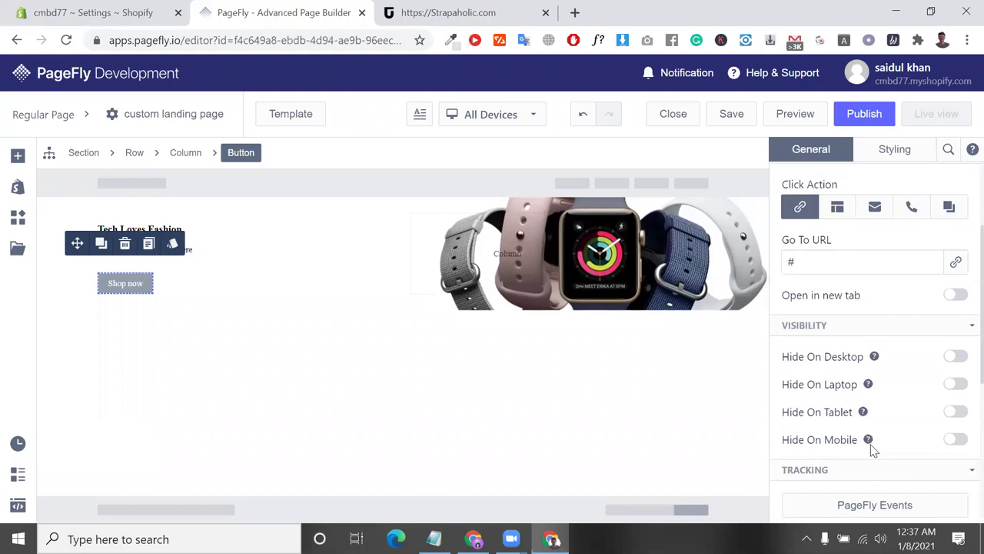
# - Set the Shop now button's normal-state content color to red, rgb(179, 46, 46)
pyautogui.click(891, 154)
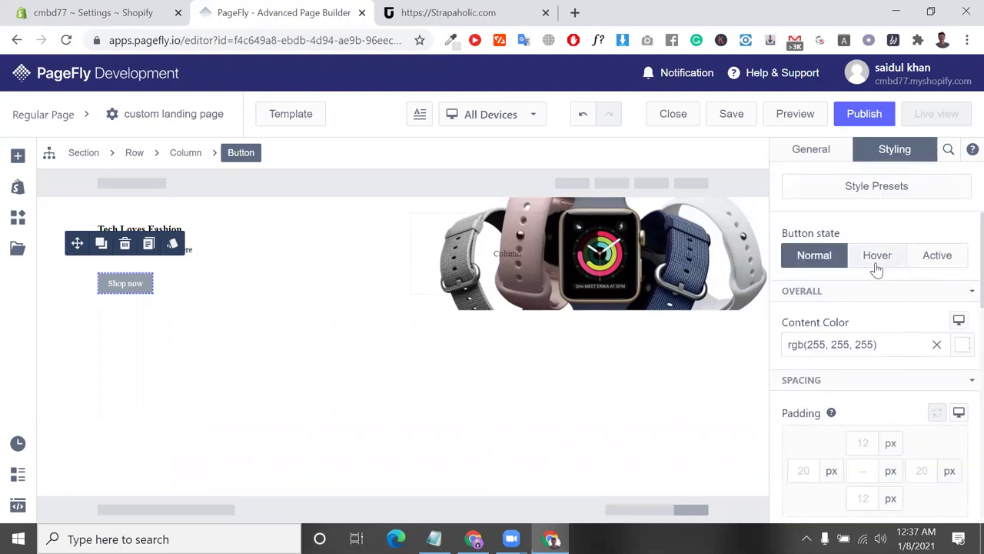
pyautogui.tripleClick(885, 346)
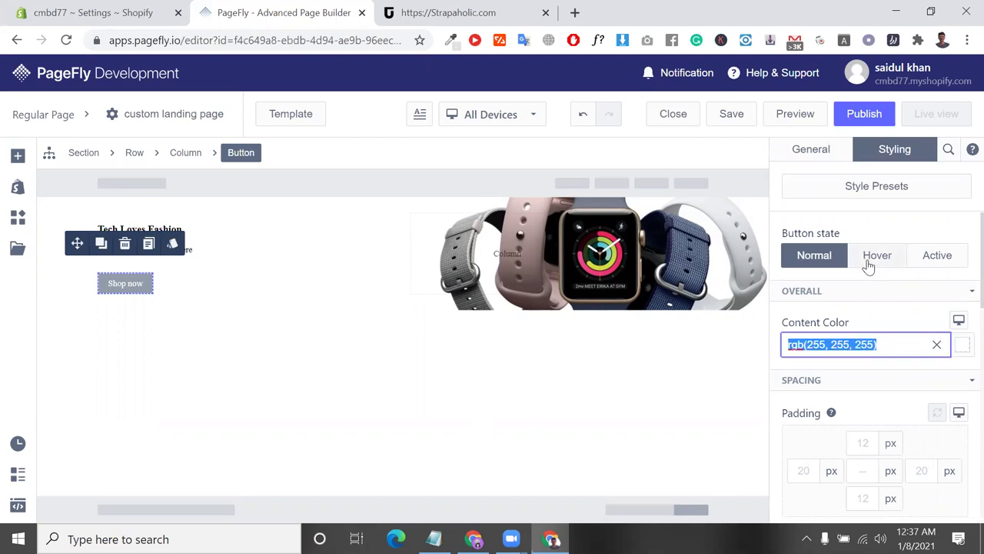
pyautogui.click(962, 347)
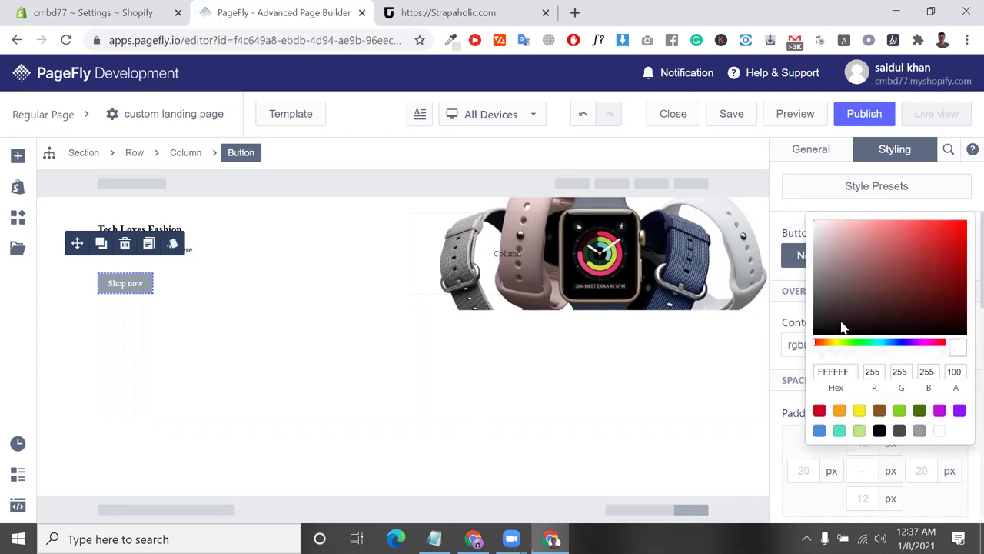
pyautogui.click(927, 255)
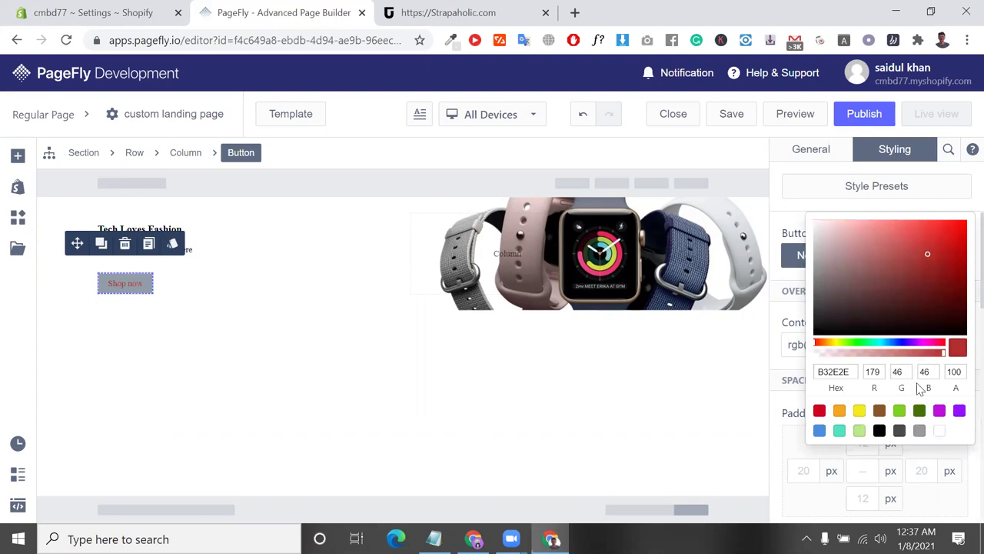
pyautogui.click(785, 315)
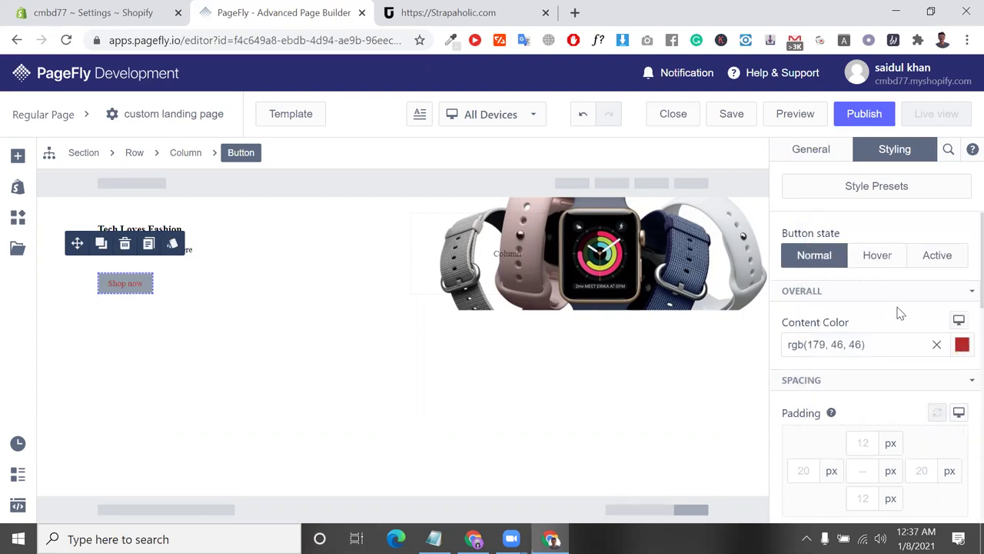
# - Try several blue shades and the yellow F8E71C as the Shop now button's background color
pyautogui.scroll(-1, 901, 346)
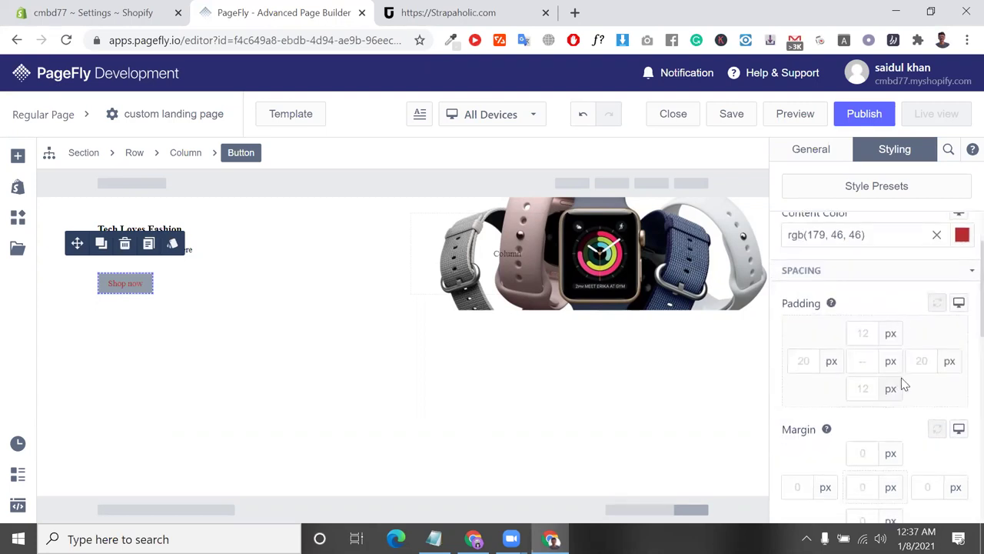
pyautogui.scroll(-2, 904, 385)
pyautogui.scroll(-3, 890, 414)
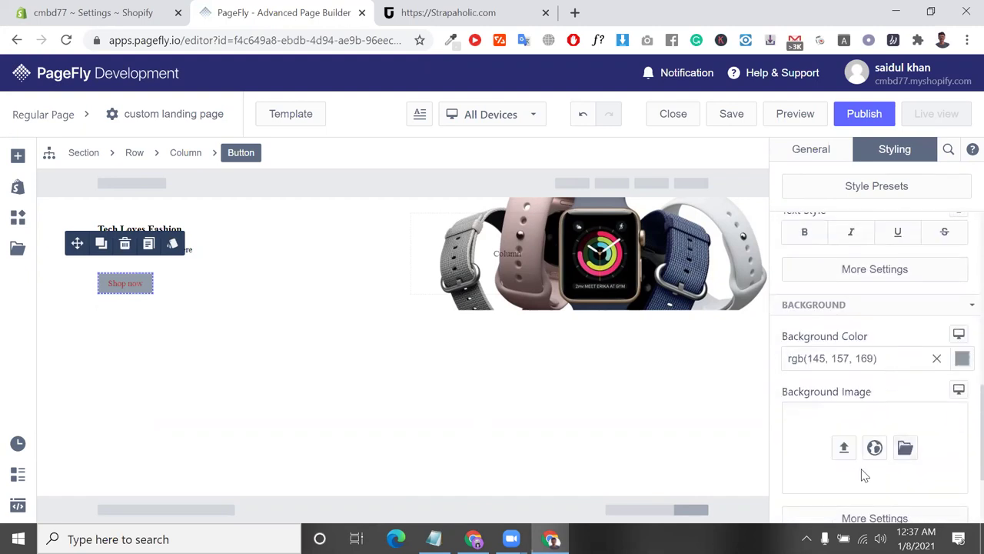
pyautogui.click(962, 360)
pyautogui.click(910, 294)
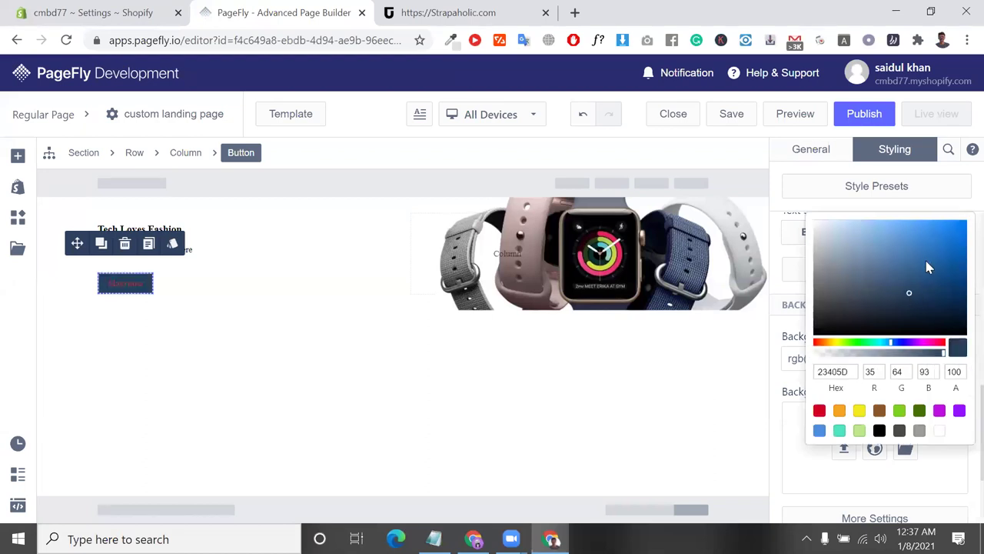
pyautogui.click(926, 258)
pyautogui.click(955, 239)
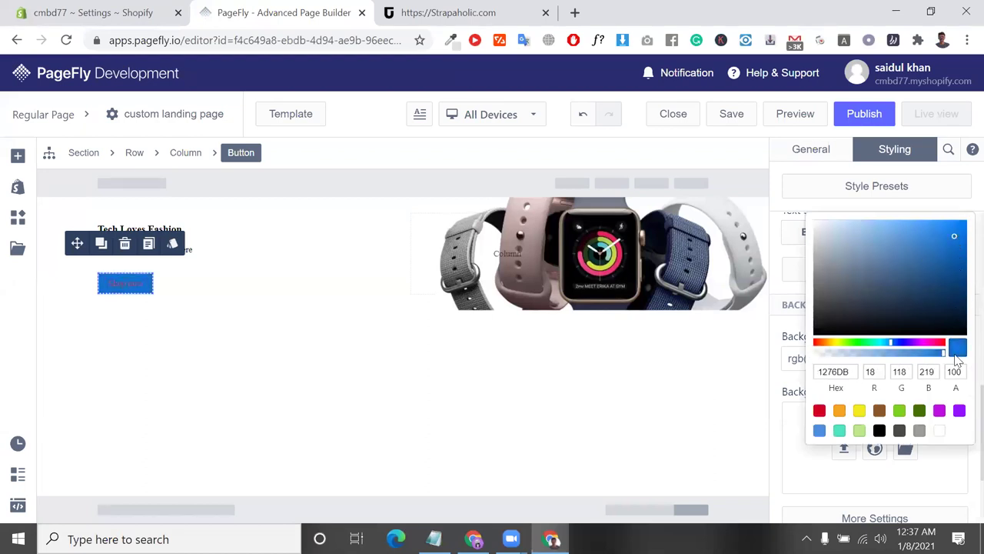
pyautogui.click(859, 412)
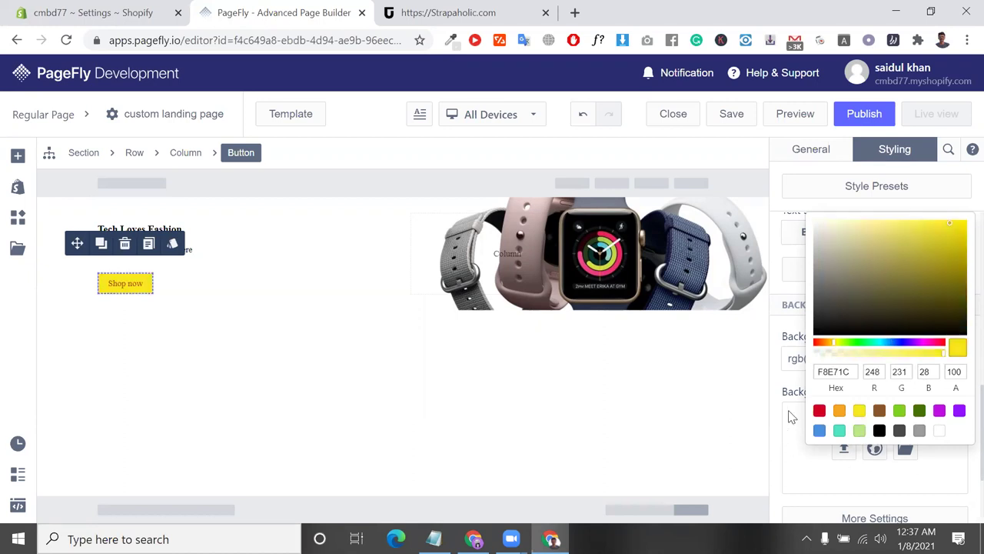
# - Check the Shop Now button on the Strapaholic page and set the landing page button's background color to black (000000)
pyautogui.click(476, 11)
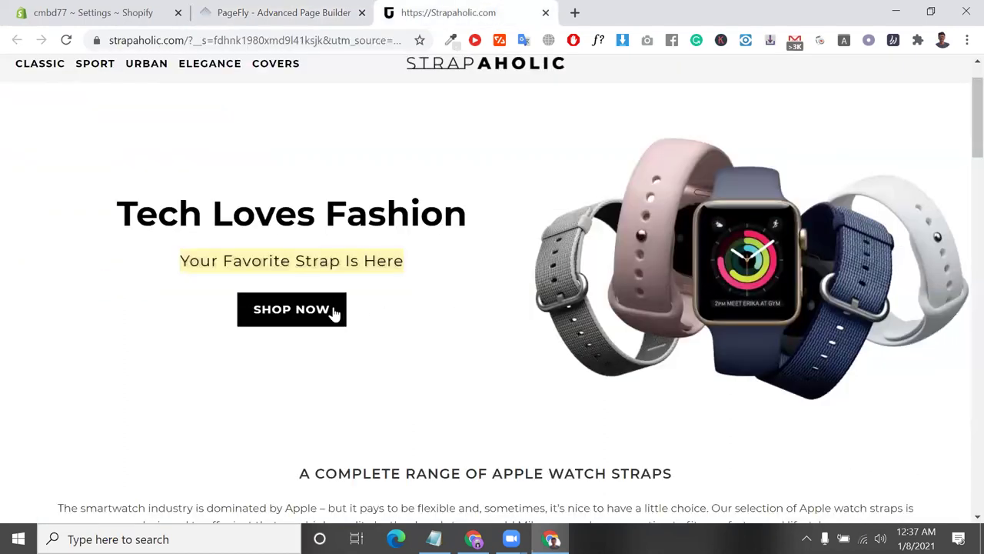
pyautogui.click(277, 12)
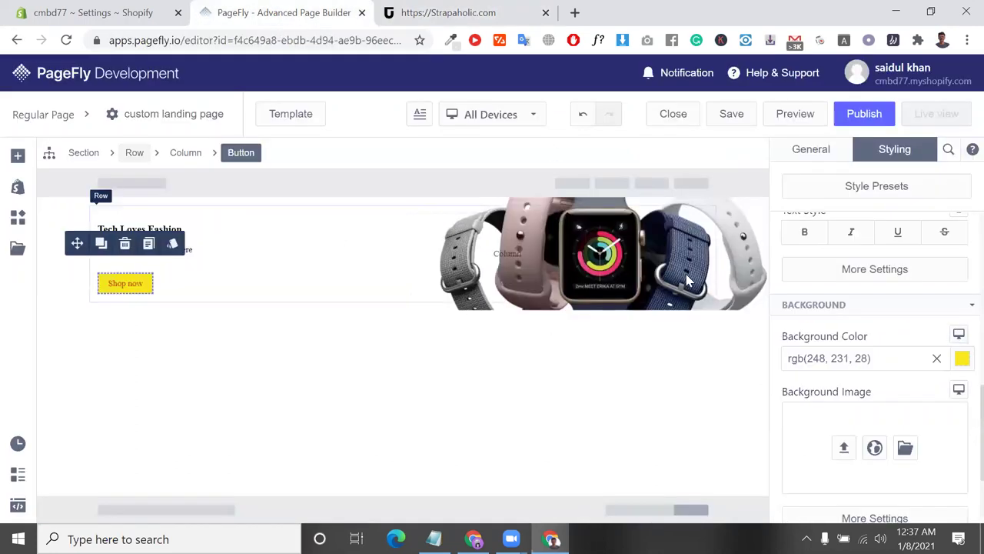
pyautogui.click(961, 359)
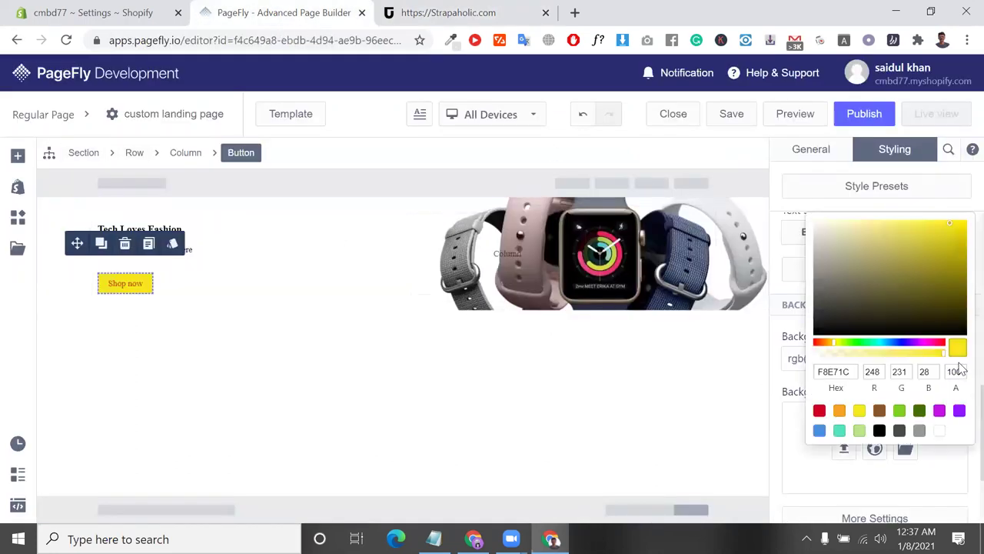
pyautogui.click(879, 430)
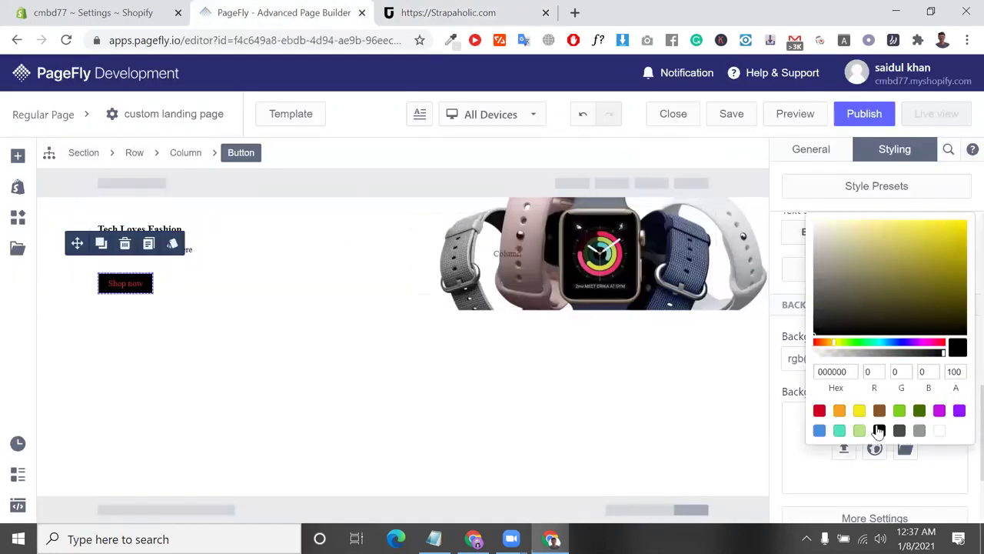
pyautogui.click(778, 338)
# - Sample the text color of the Shop Now button on the Strapaholic page with the color picker, and return to the page editor
pyautogui.click(500, 14)
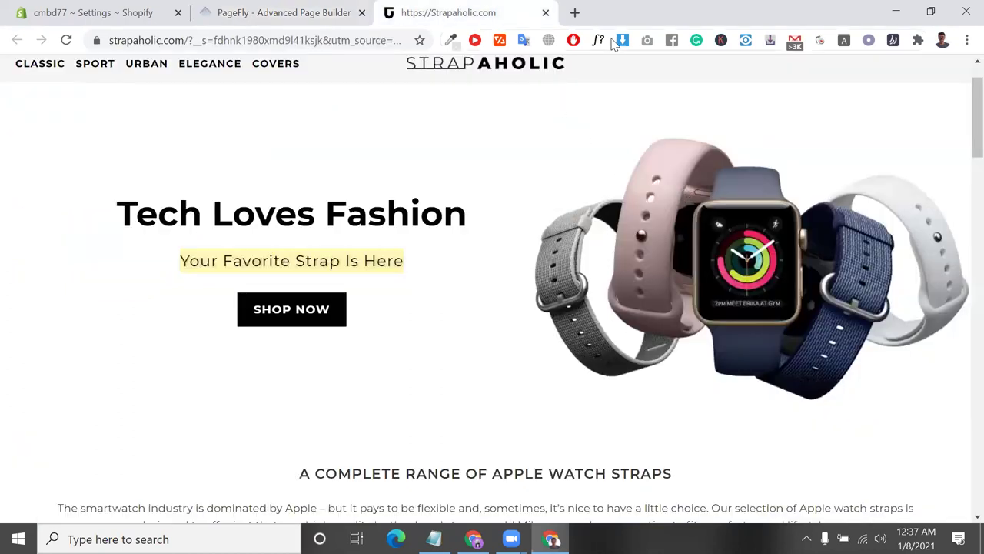
pyautogui.click(451, 40)
pyautogui.click(450, 40)
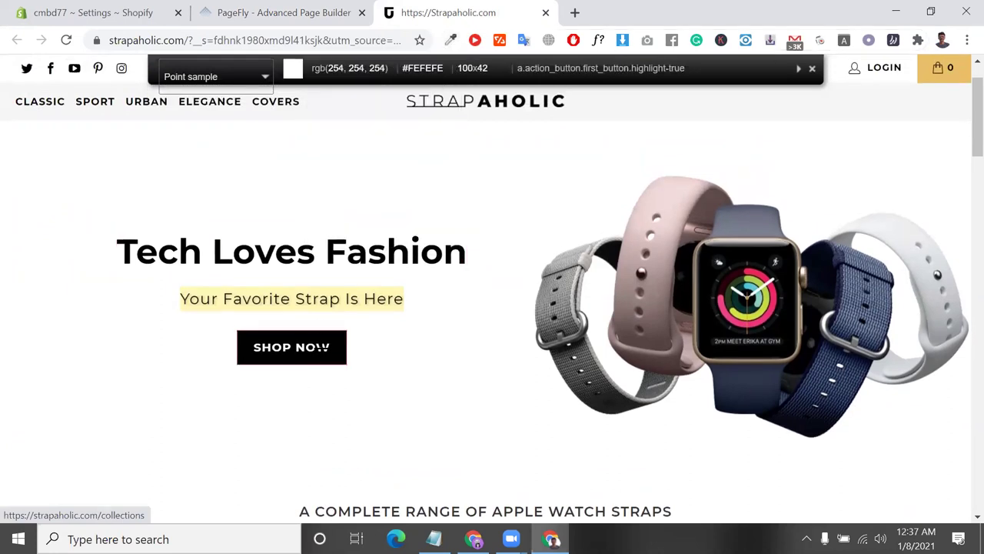
pyautogui.click(322, 348)
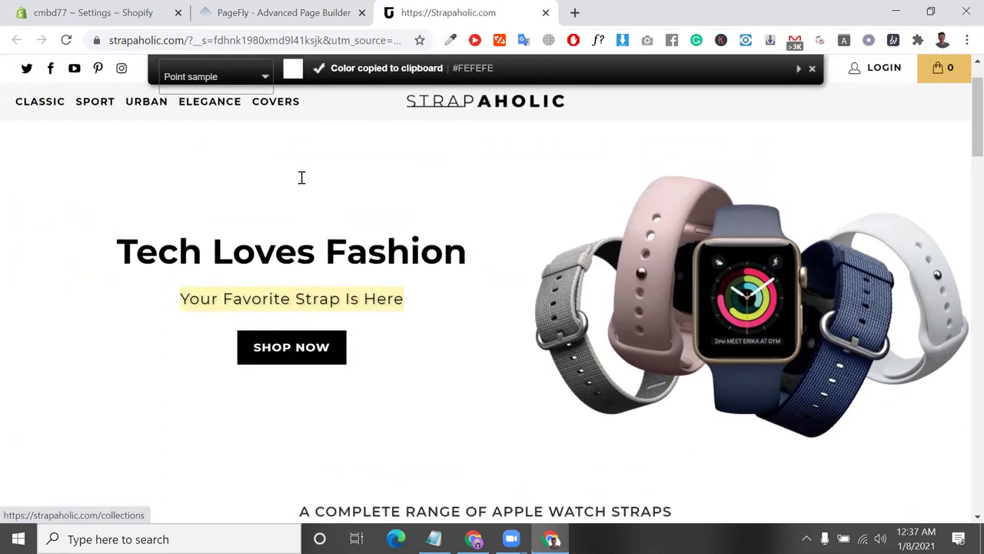
pyautogui.scroll(-1, 293, 84)
pyautogui.click(284, 10)
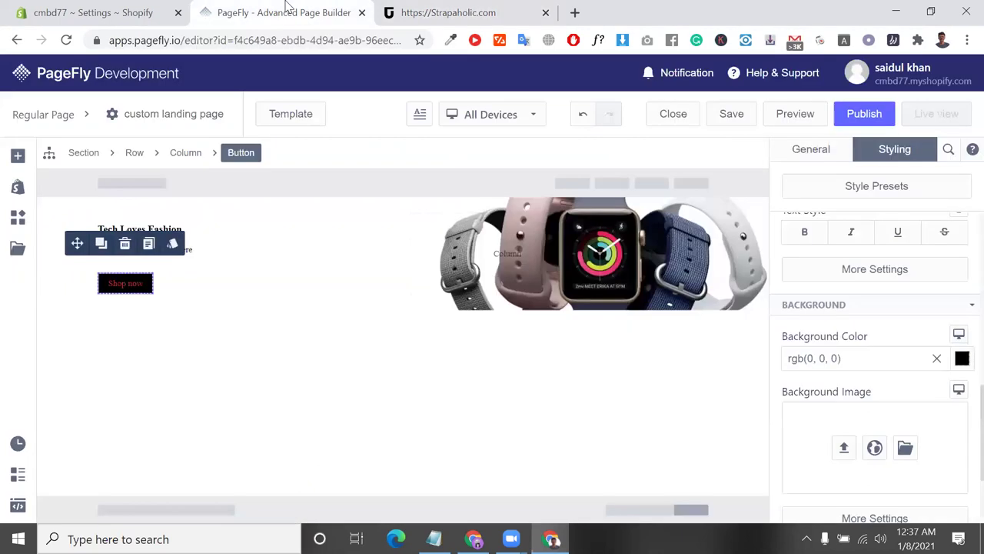
# - Set the Shop now button's content color to white, rgb(255, 255, 255)
pyautogui.scroll(6, 872, 275)
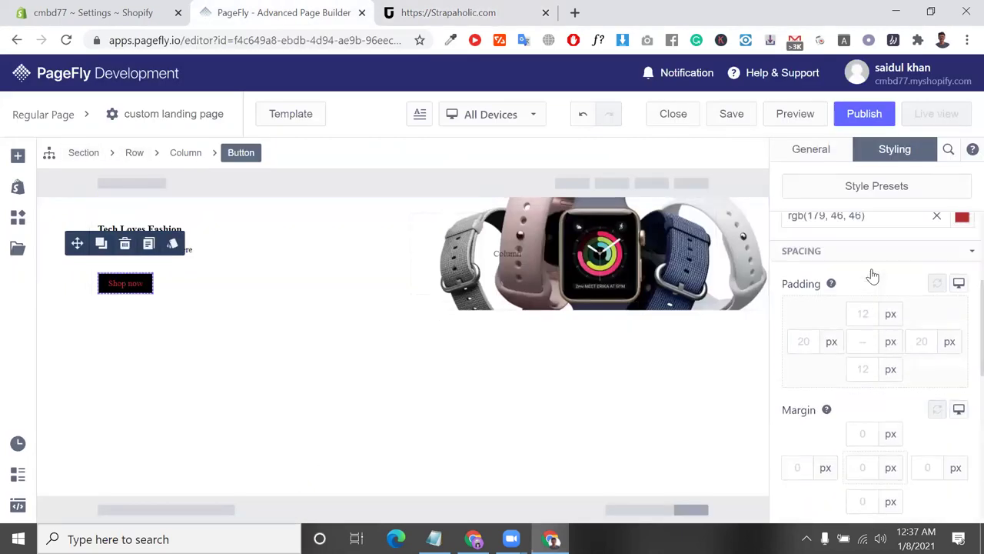
pyautogui.click(962, 345)
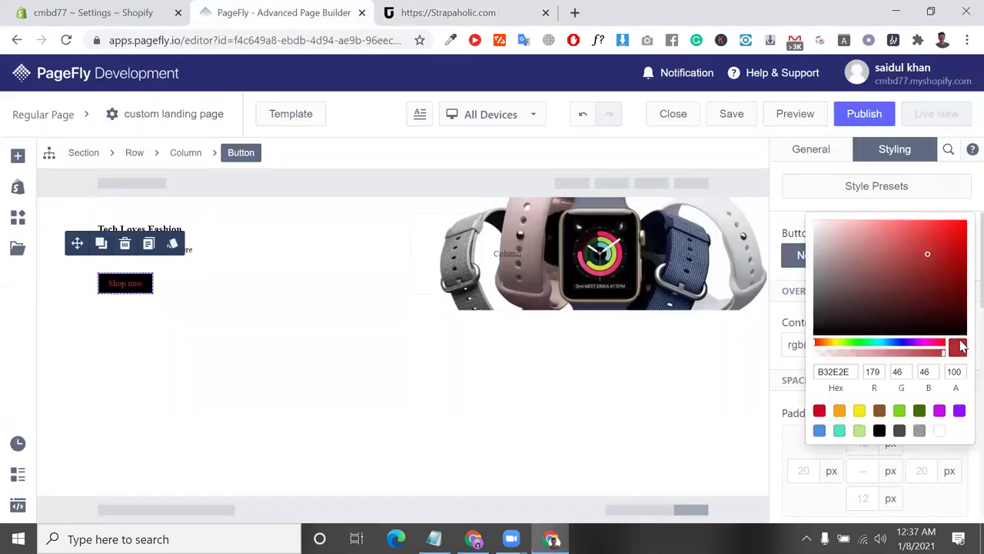
pyautogui.click(938, 433)
pyautogui.click(778, 238)
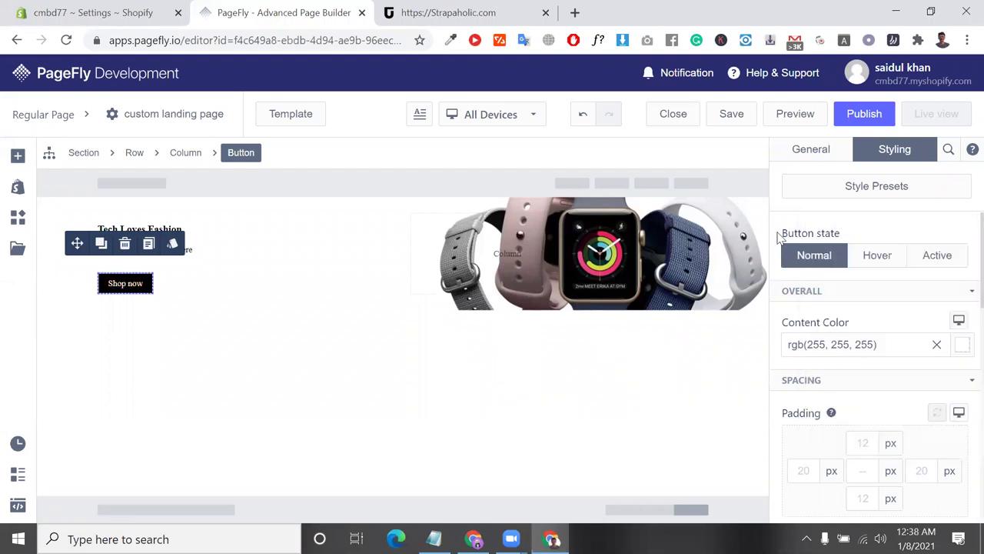
pyautogui.scroll(-2, 932, 451)
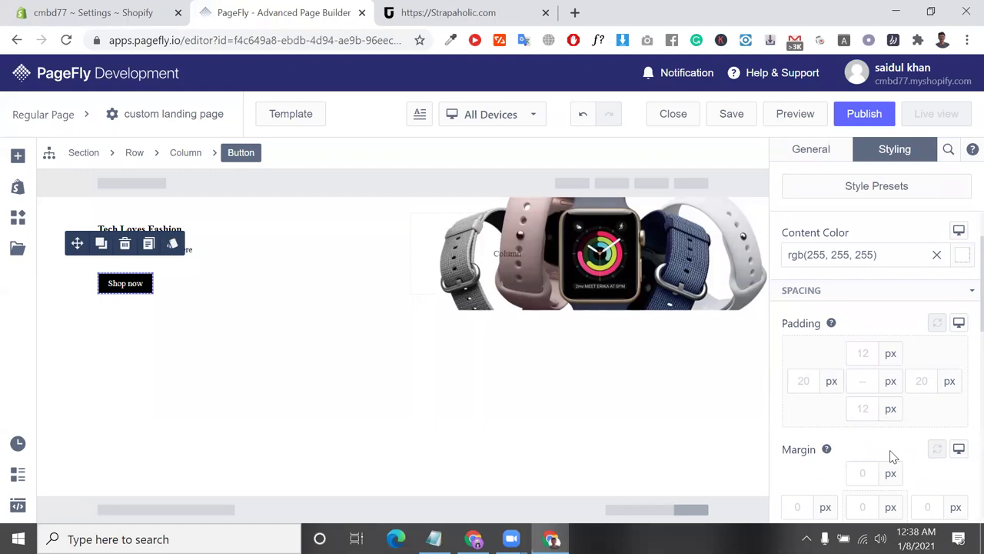
pyautogui.scroll(-2, 892, 456)
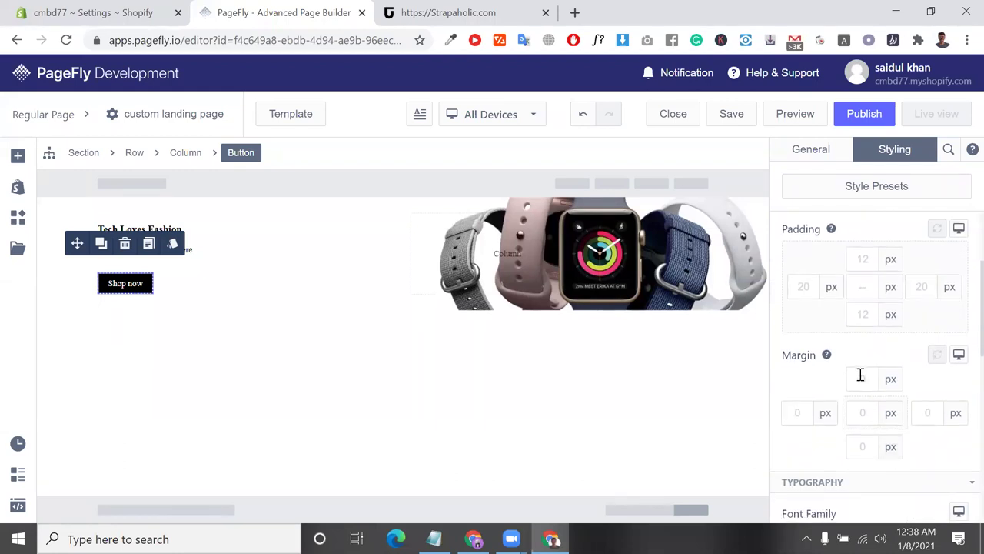
# - Set the Shop now button's top padding to -10 px and publish the landing page
pyautogui.click(868, 261)
pyautogui.scroll(-9, 884, 444)
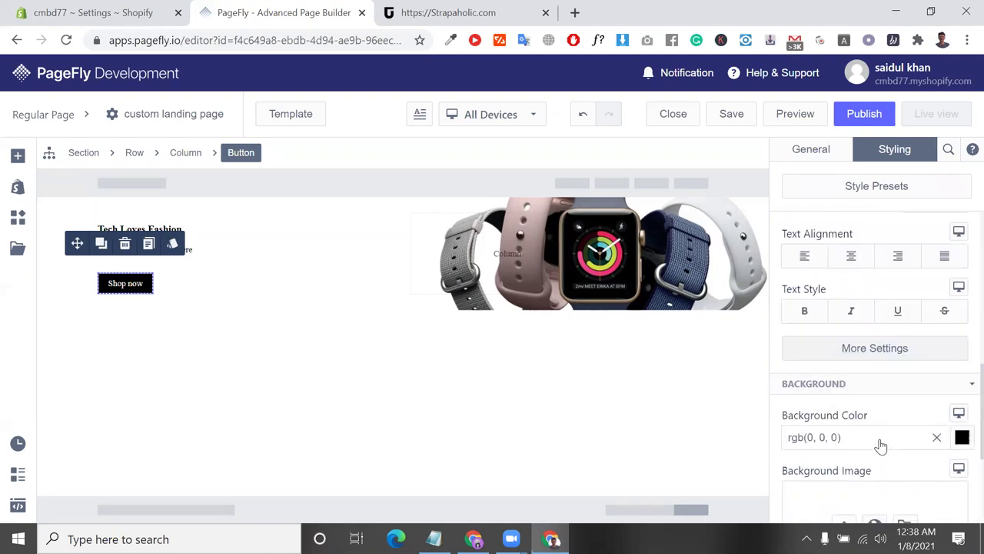
pyautogui.scroll(9, 883, 453)
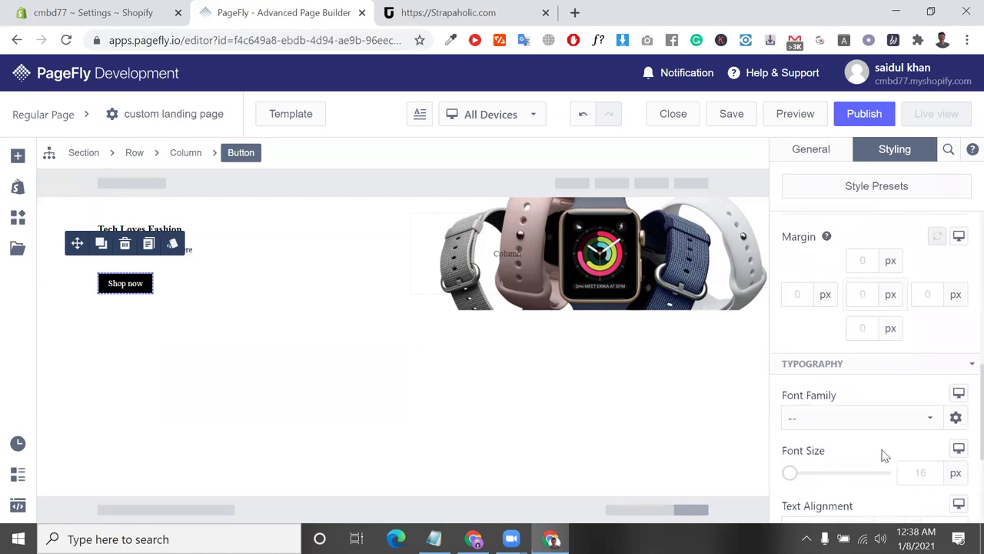
pyautogui.click(866, 121)
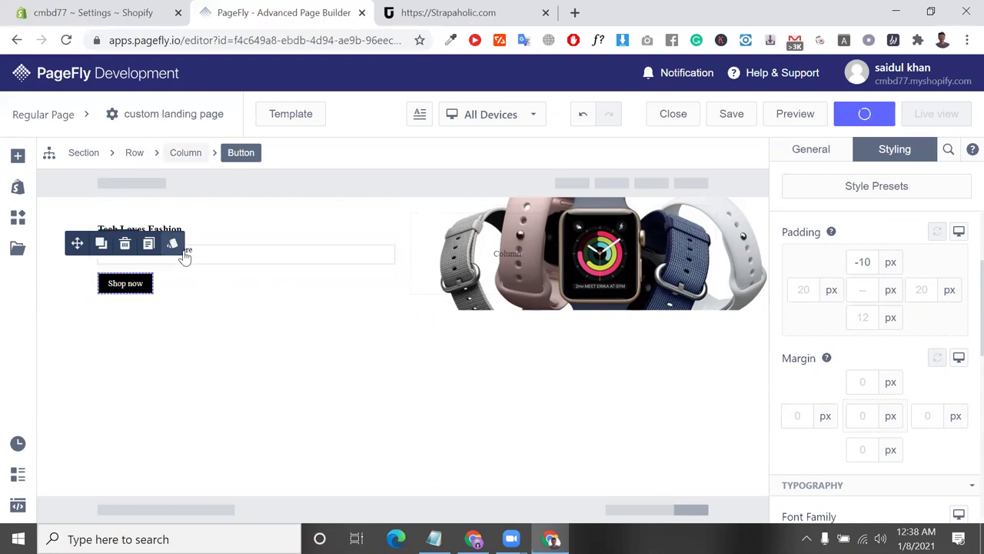
# - Right-align the Shop now button's text and center-align the whole column holding the heading, subtitle and button
pyautogui.scroll(-3, 813, 422)
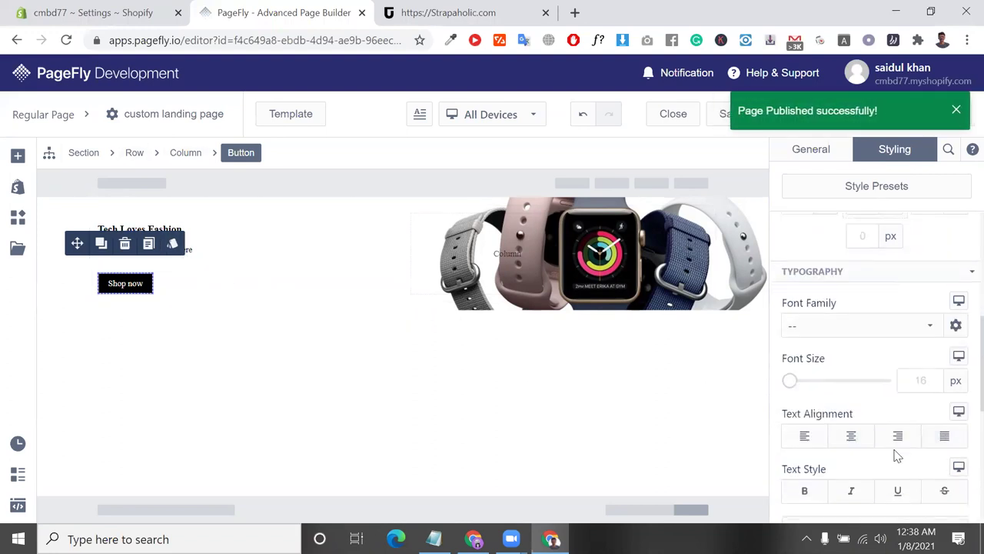
pyautogui.click(900, 452)
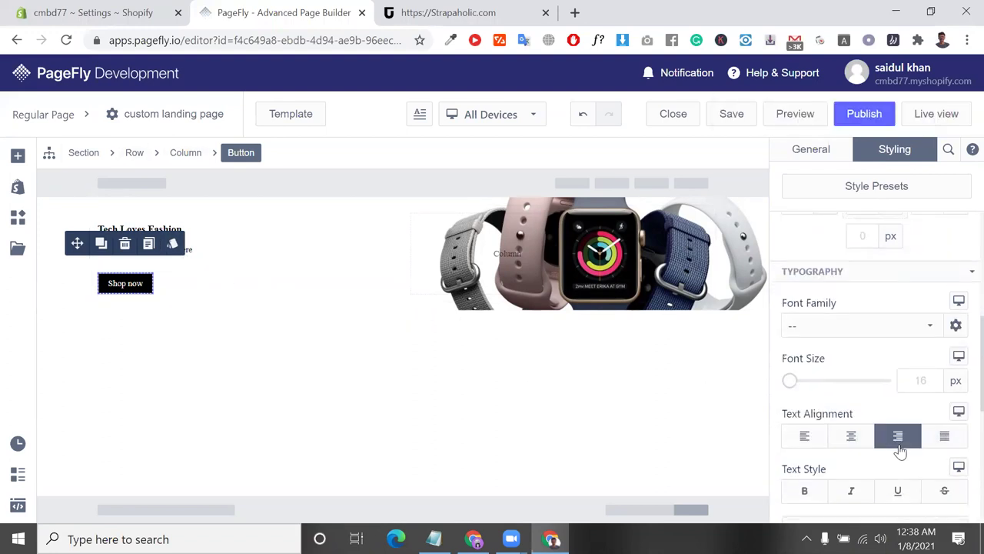
pyautogui.click(217, 276)
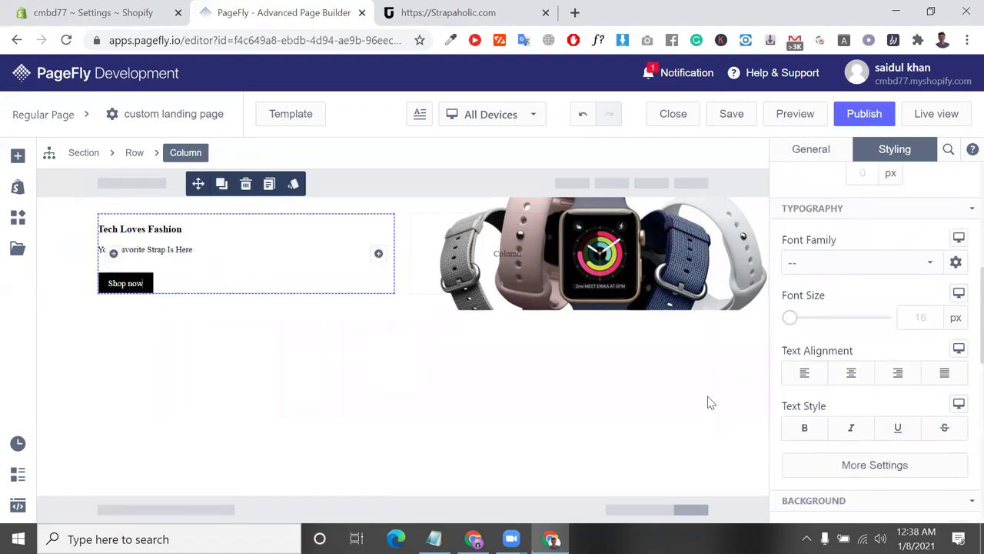
pyautogui.click(905, 375)
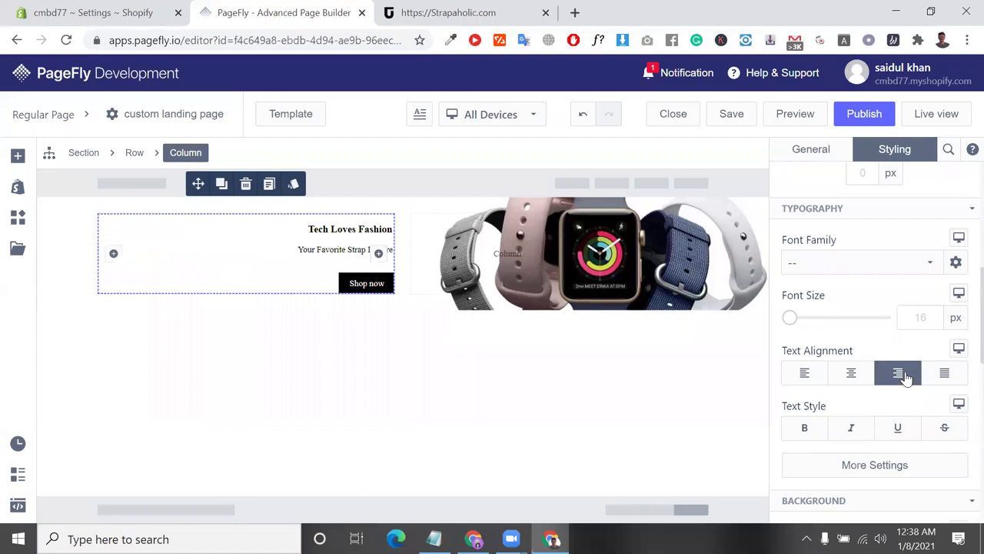
pyautogui.click(856, 381)
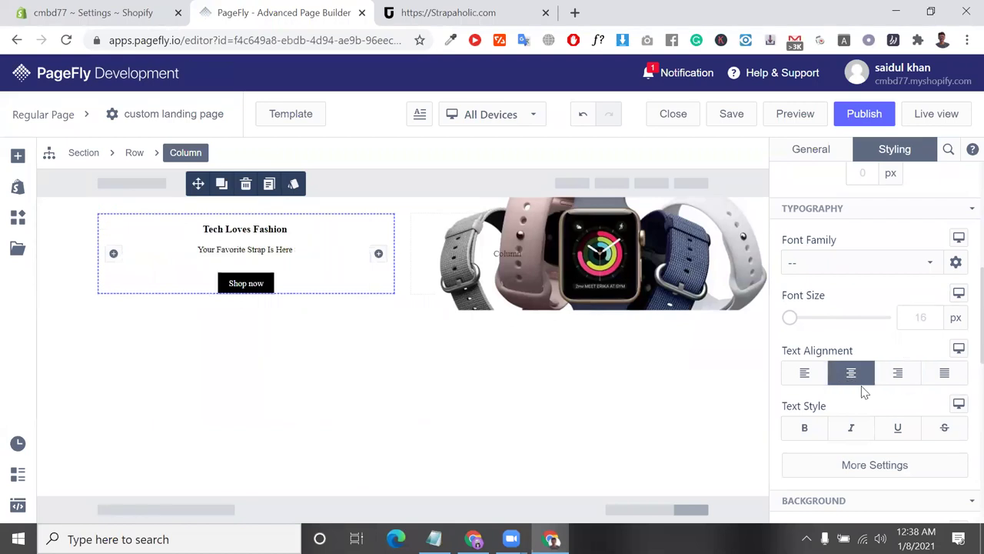
# - Compare the hero text alignment and the section below it on the Strapaholic page, and return to the page editor
pyautogui.click(425, 9)
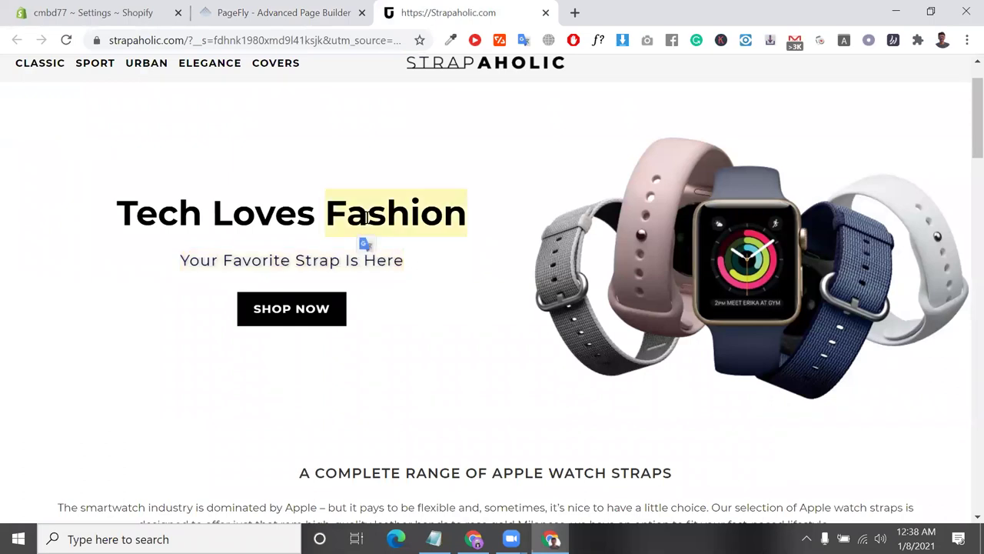
pyautogui.scroll(-3, 384, 293)
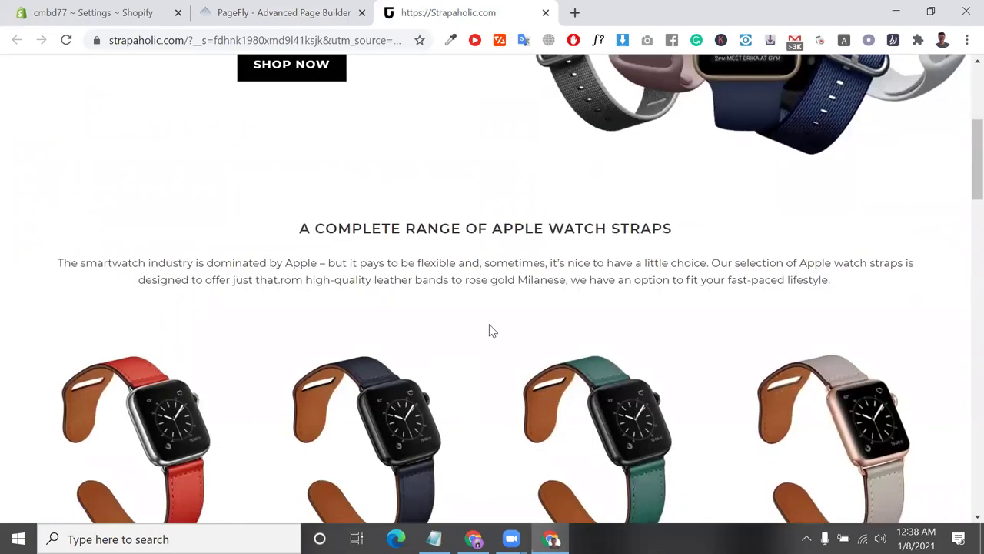
pyautogui.scroll(-3, 492, 331)
pyautogui.click(284, 12)
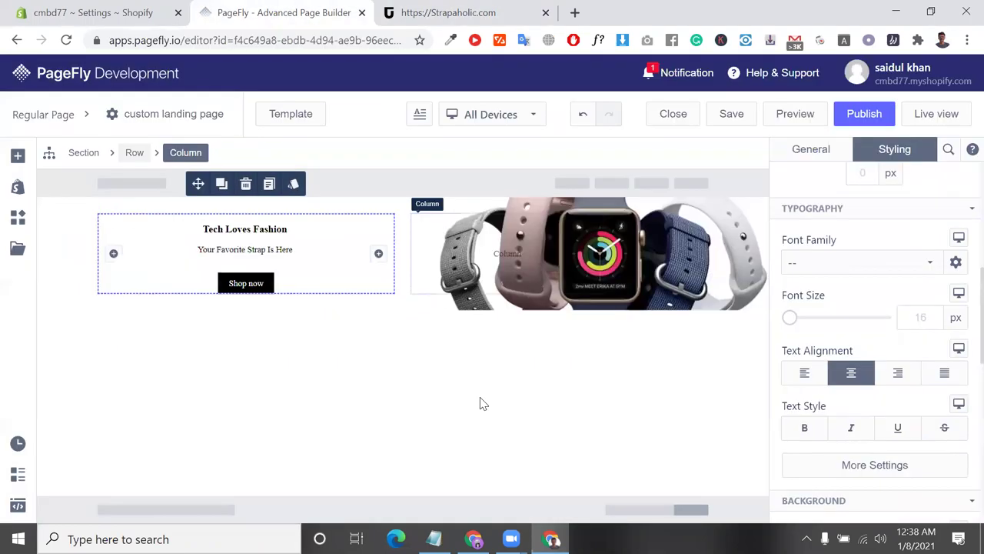
# - Publish the landing page, open its storefront preview, and return to the page editor
pyautogui.click(868, 115)
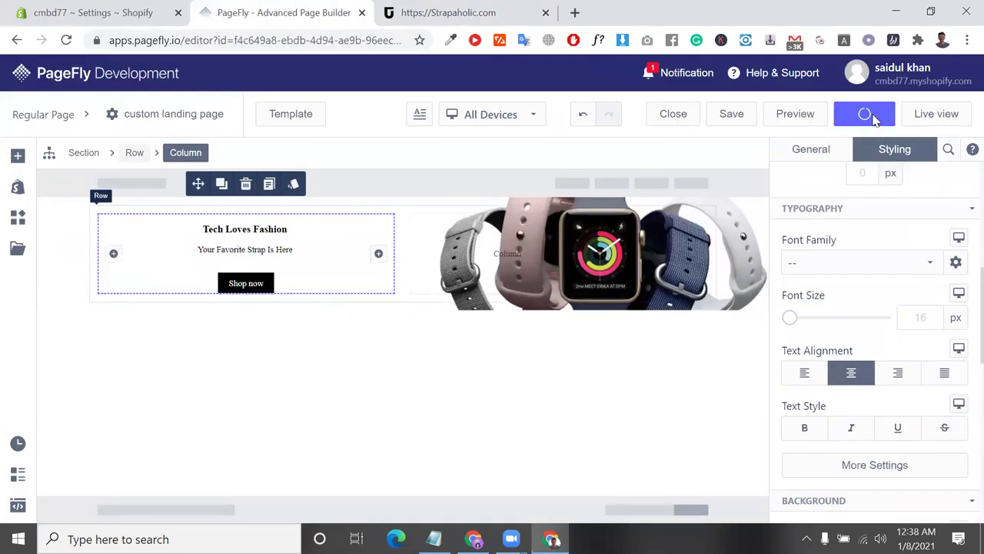
pyautogui.click(796, 115)
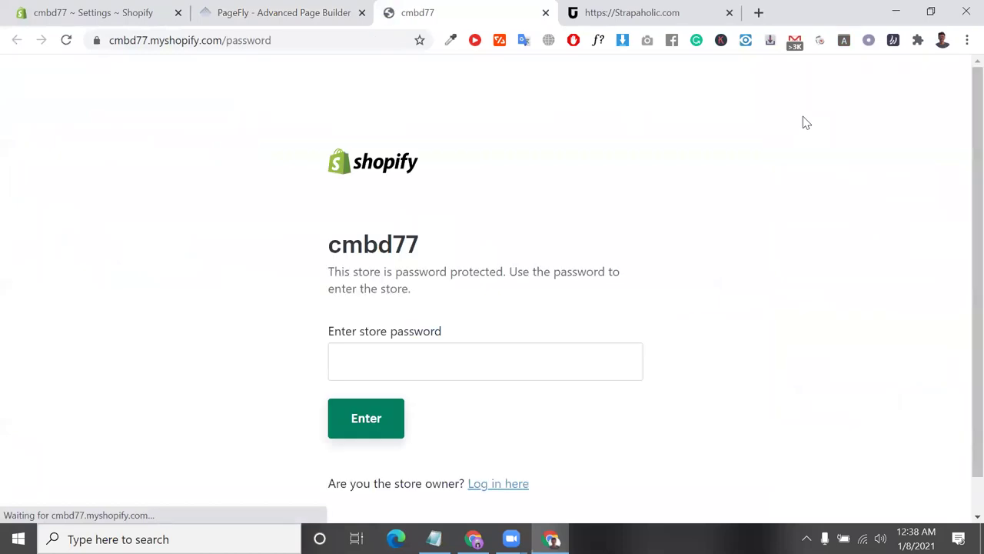
pyautogui.click(392, 353)
pyautogui.click(320, 12)
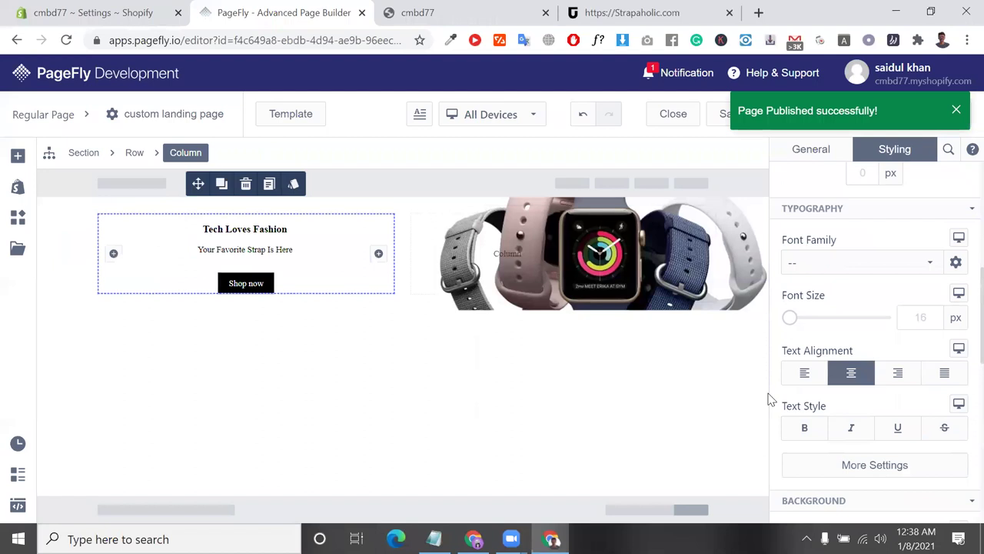
# - Review the text column's styling and general settings, down to its display style and custom CSS
pyautogui.scroll(5, 861, 331)
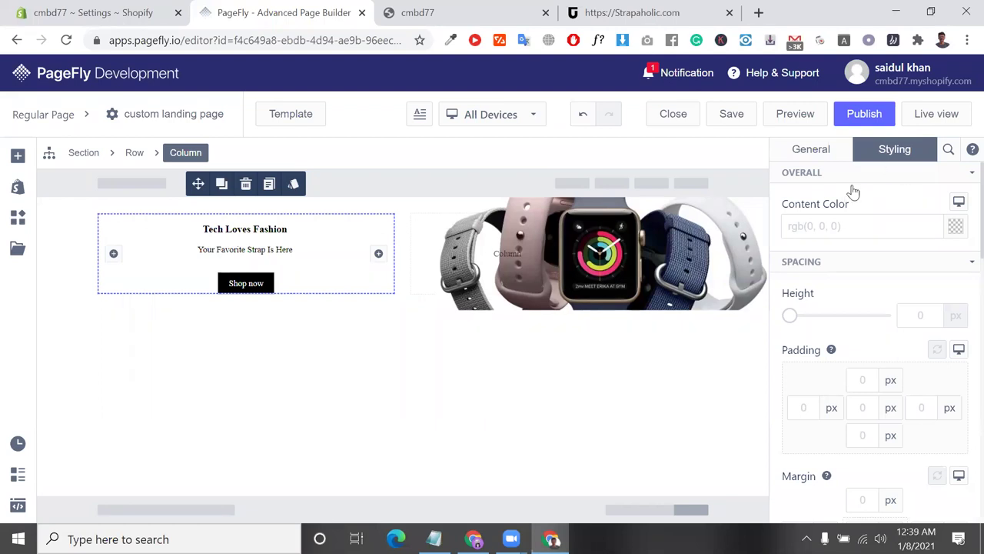
pyautogui.scroll(-5, 806, 350)
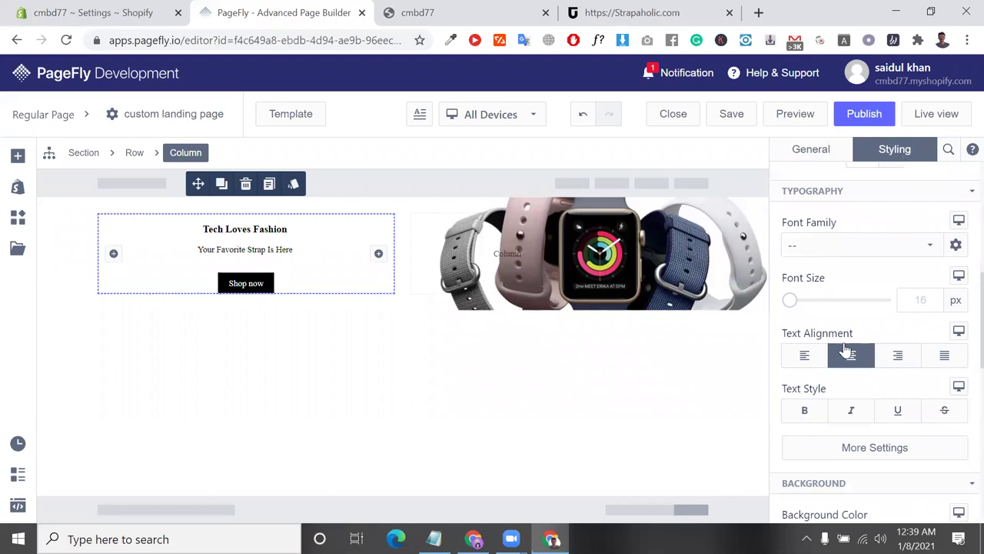
pyautogui.scroll(-3, 845, 351)
pyautogui.click(817, 154)
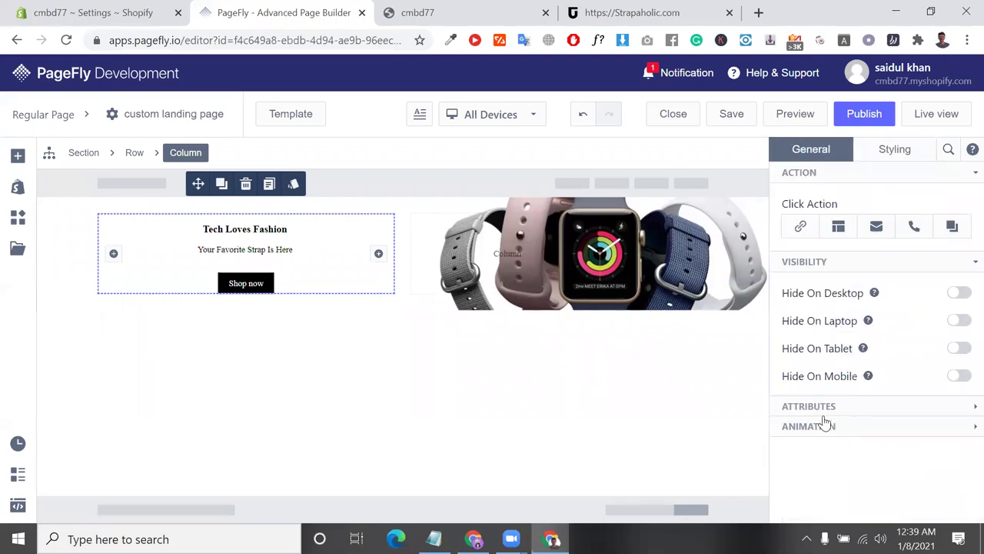
pyautogui.click(882, 150)
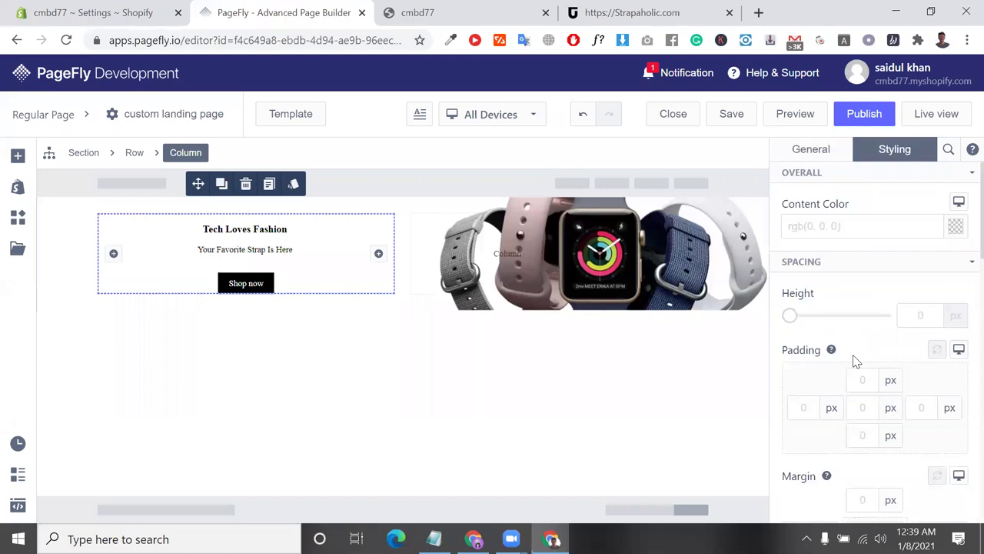
pyautogui.scroll(-10, 856, 362)
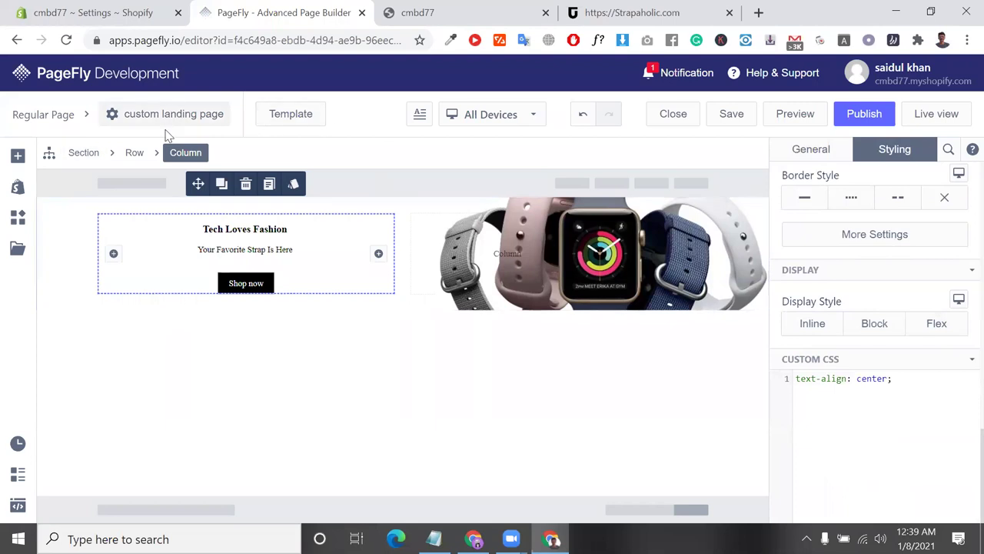
# - Close the landing page editor and set up a new page of type Product Pages titled "custom product page"
pyautogui.click(677, 115)
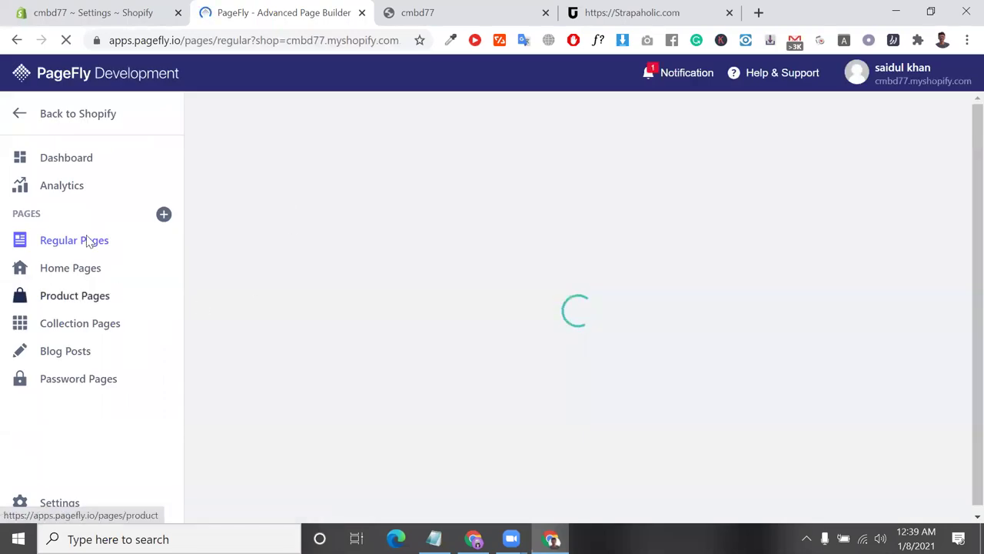
pyautogui.click(87, 296)
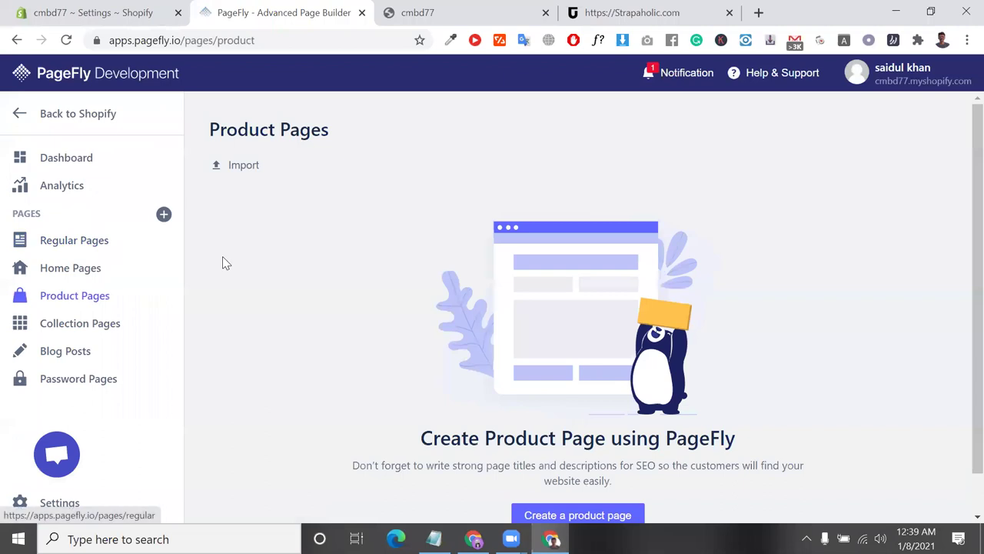
pyautogui.click(163, 215)
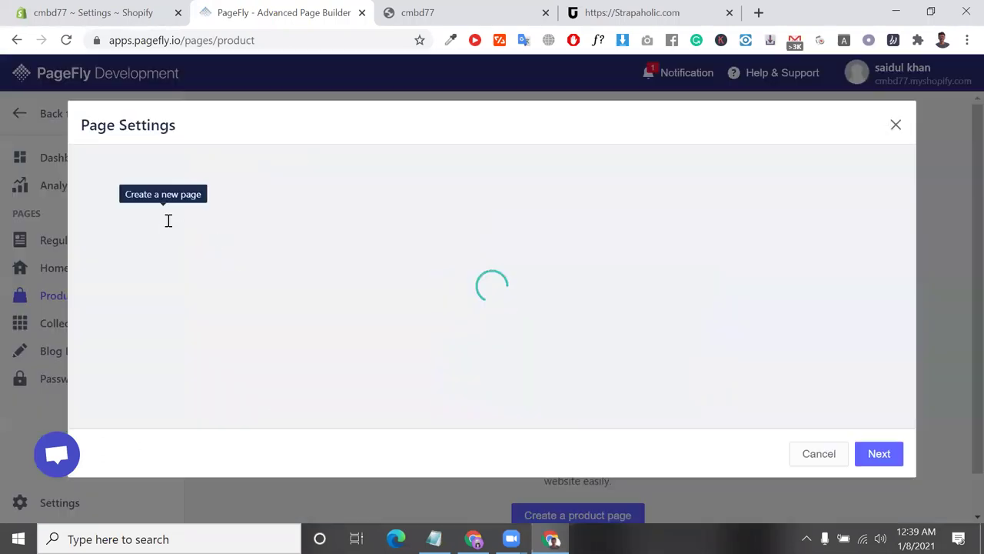
pyautogui.click(663, 330)
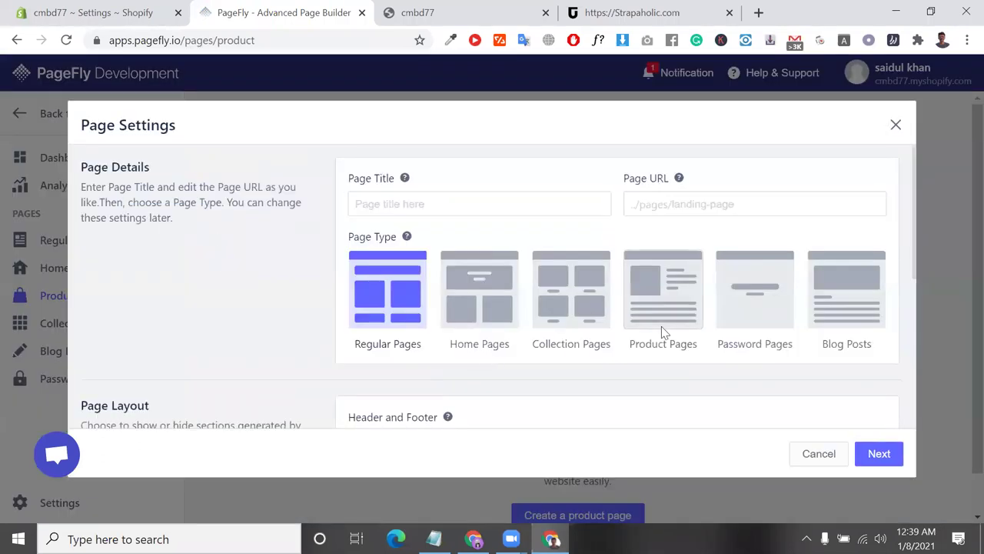
pyautogui.click(482, 206)
pyautogui.write('custom product page')
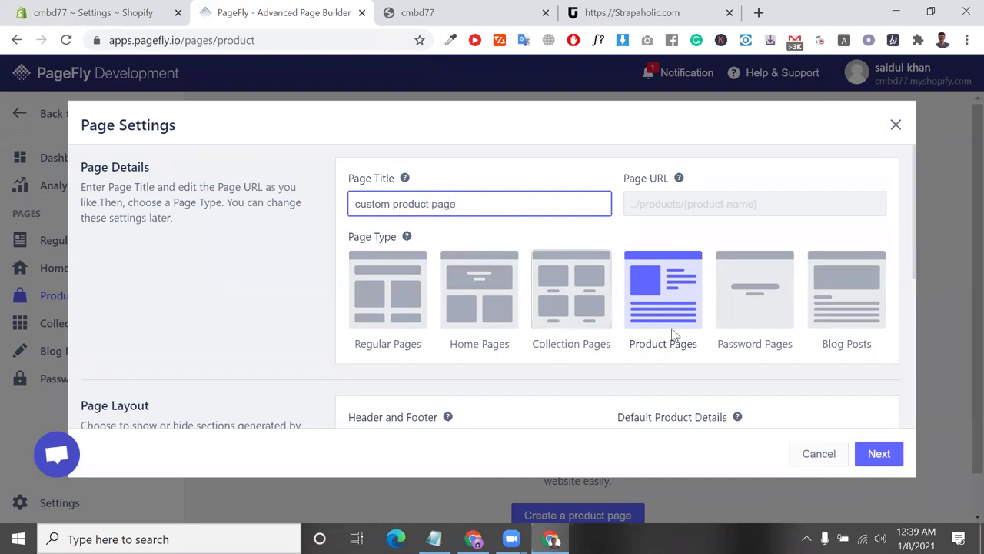
pyautogui.scroll(-3, 661, 323)
pyautogui.click(880, 454)
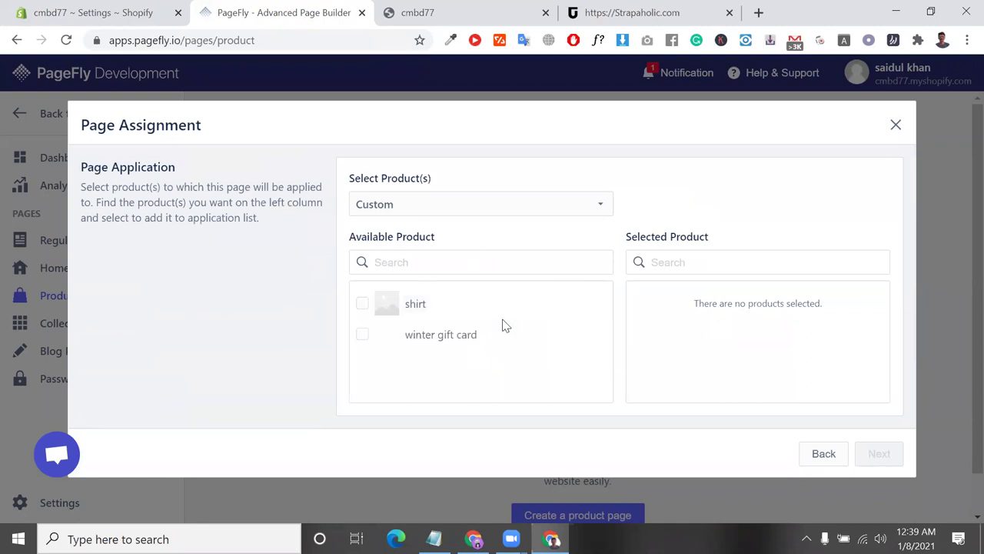
# - Assign the new product page to all products, including shirt and winter gift card, and continue to the template selection
pyautogui.click(362, 335)
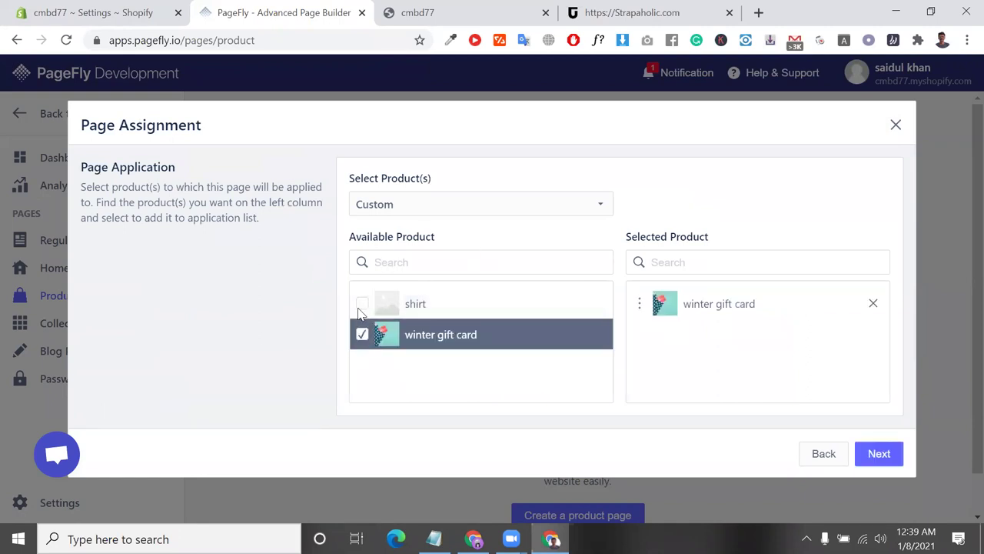
pyautogui.click(361, 303)
pyautogui.click(572, 200)
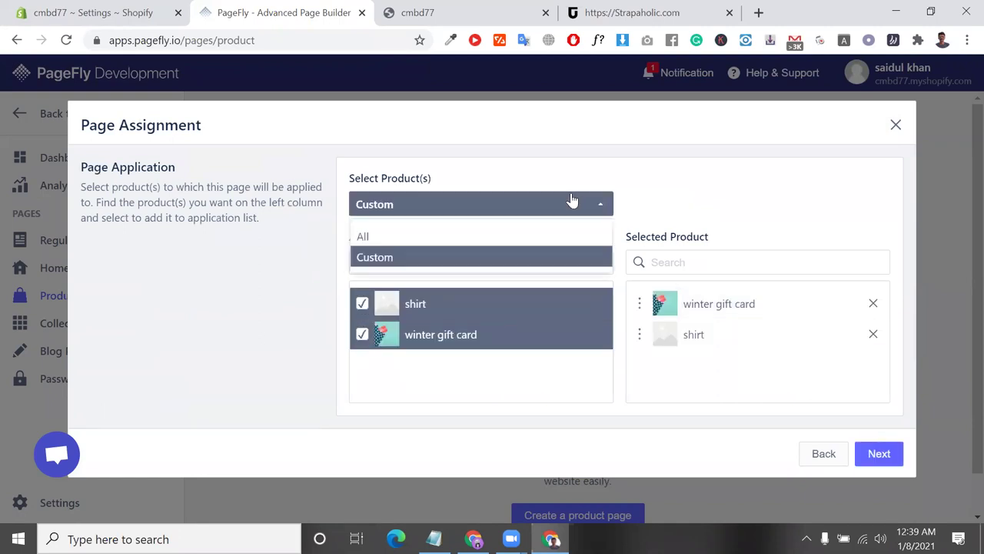
pyautogui.click(538, 239)
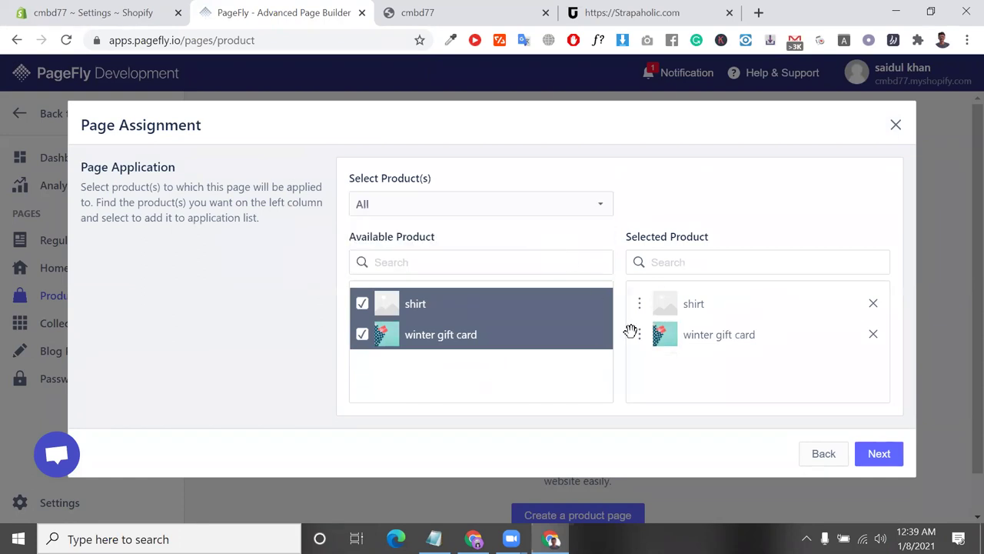
pyautogui.click(880, 456)
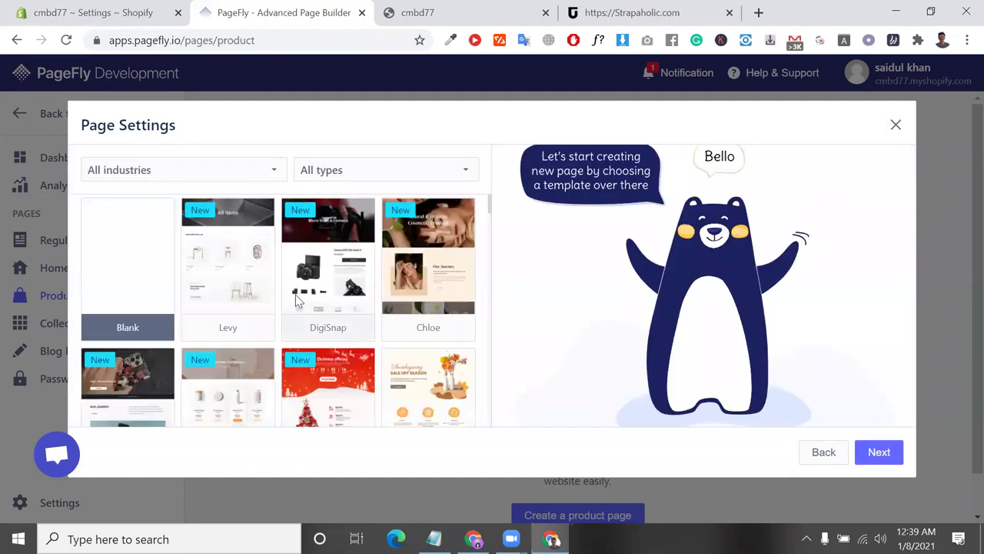
# - Filter the page templates to the Product Page type and browse the available designs across all industries
pyautogui.scroll(-1, 297, 300)
pyautogui.scroll(-10, 366, 364)
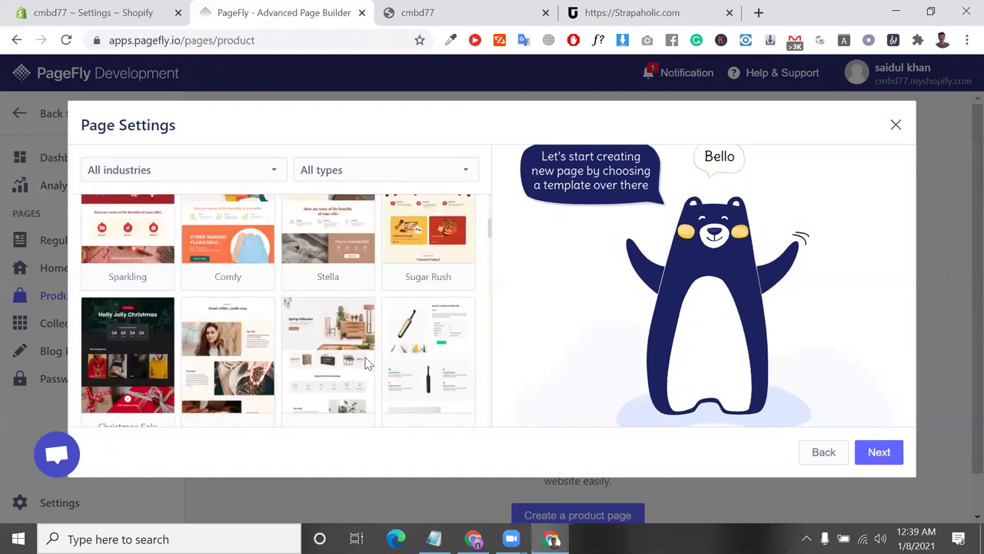
pyautogui.click(366, 173)
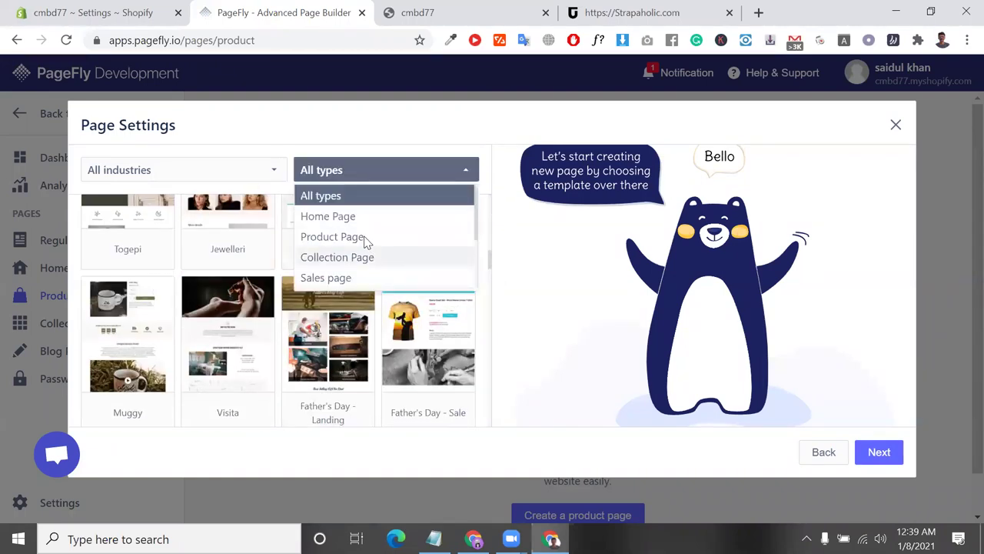
pyautogui.click(364, 238)
pyautogui.scroll(8, 151, 332)
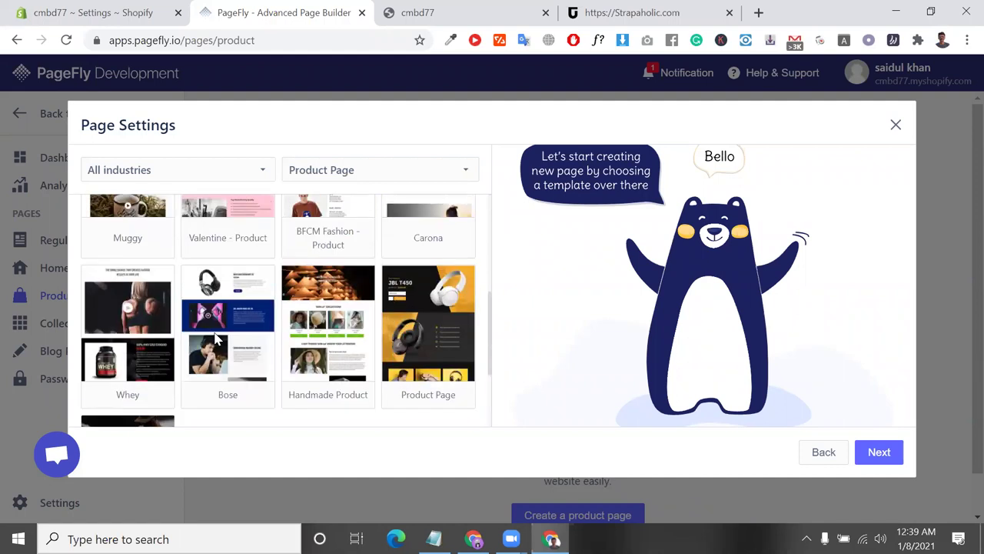
pyautogui.click(164, 176)
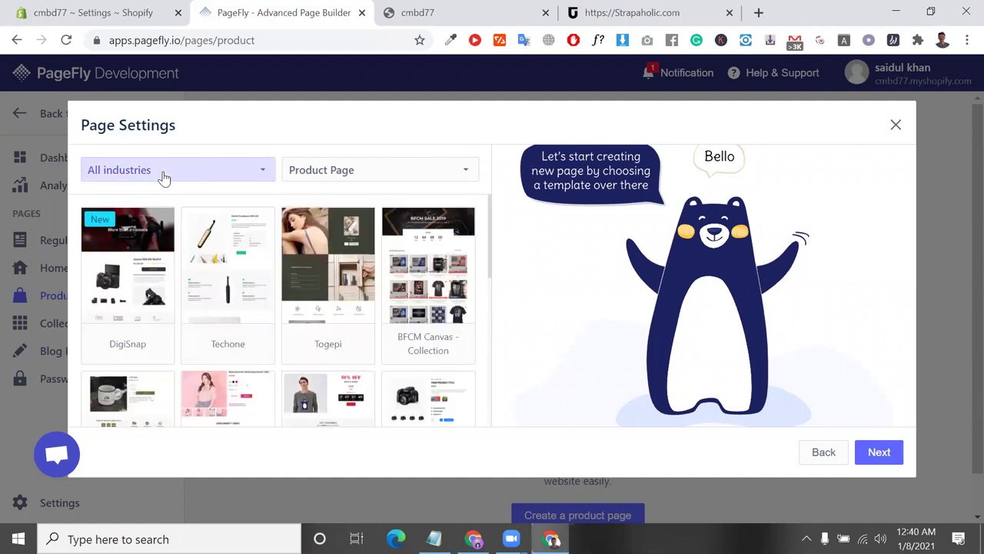
pyautogui.click(333, 178)
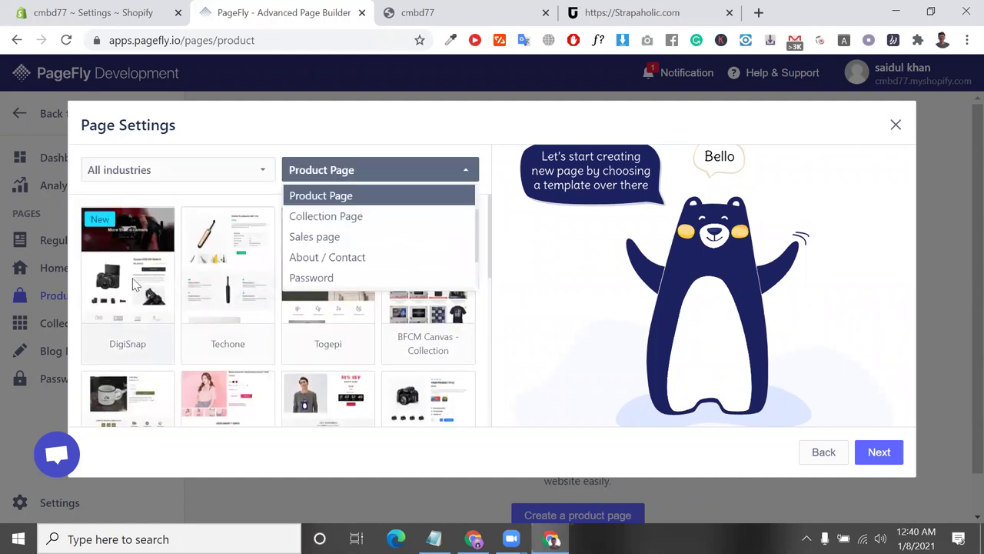
pyautogui.click(287, 168)
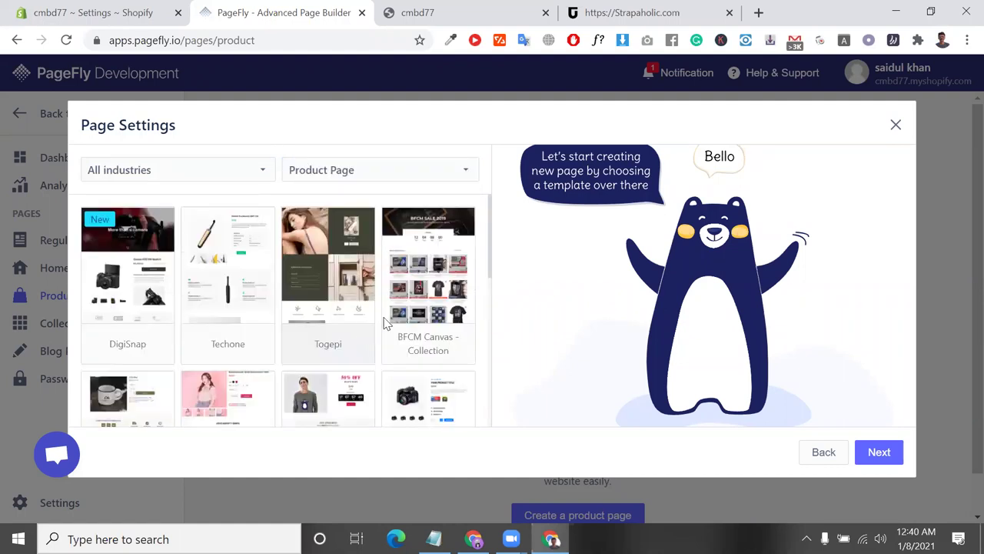
# - Open the custom product page in the editor without a template or storefront password, and bring up the Shopify product elements
pyautogui.click(898, 454)
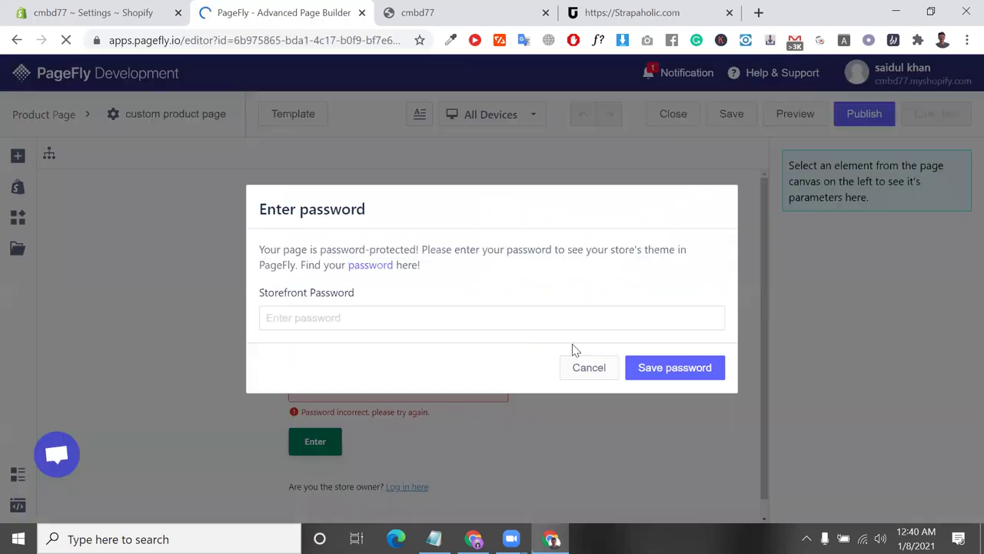
pyautogui.click(590, 377)
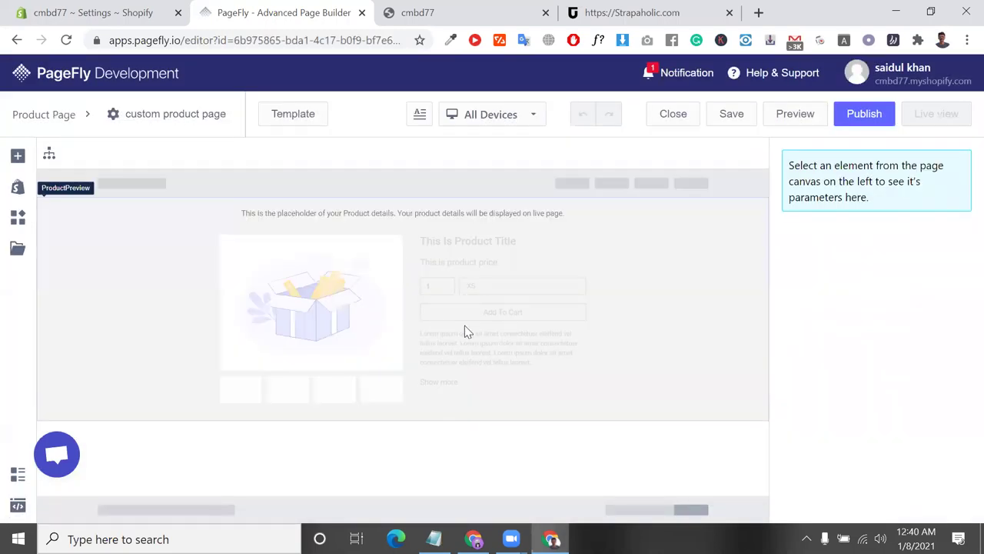
pyautogui.click(463, 220)
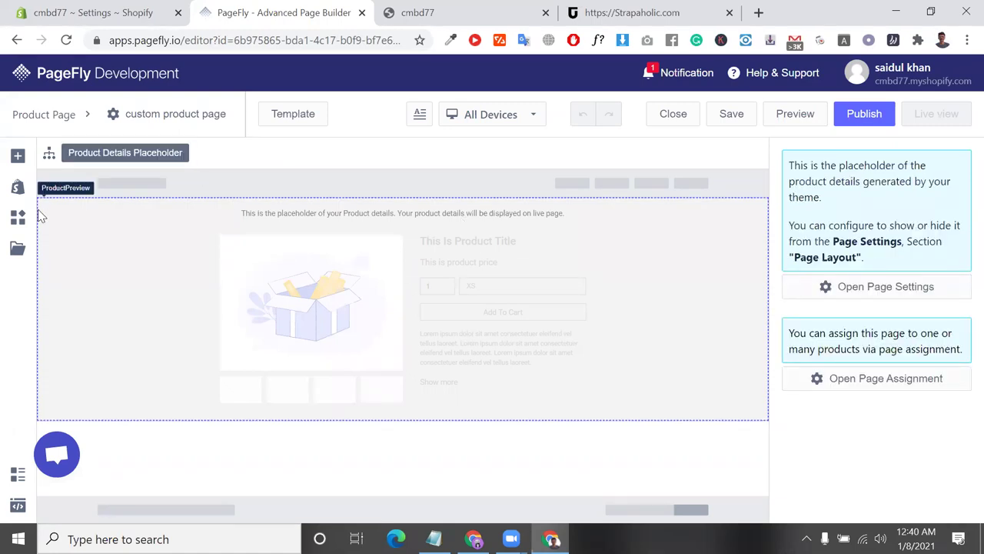
pyautogui.click(17, 187)
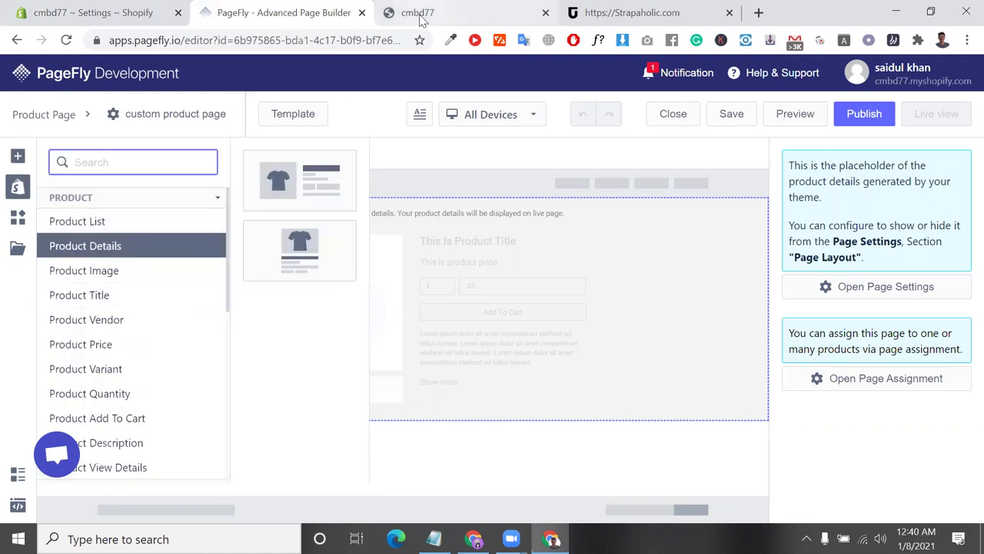
# - Open the Midnight Leather Strap product on the Strapaholic site and place the PageFly editor tab directly beside it
pyautogui.hotkey('ctrl', '4')
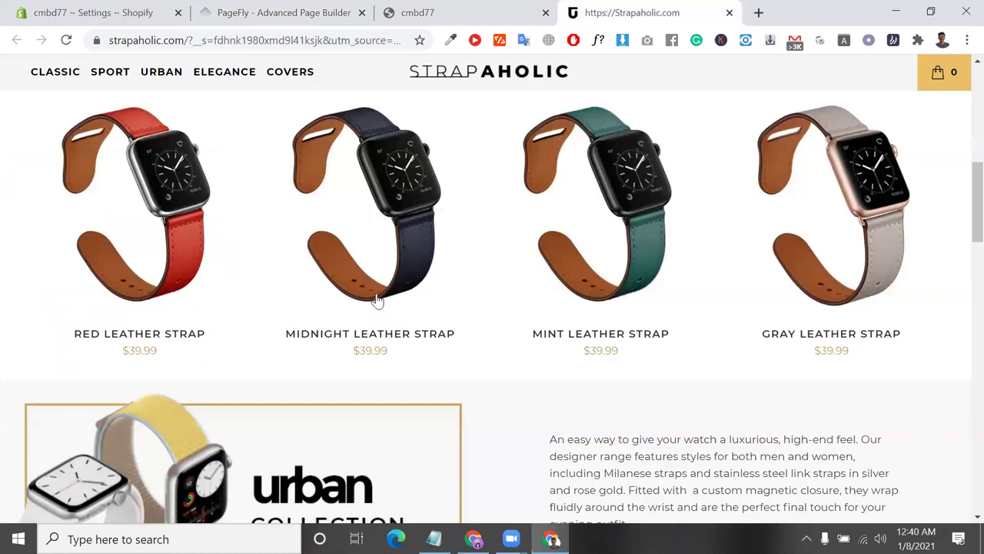
pyautogui.scroll(-3, 376, 300)
pyautogui.scroll(4, 376, 299)
pyautogui.click(376, 299)
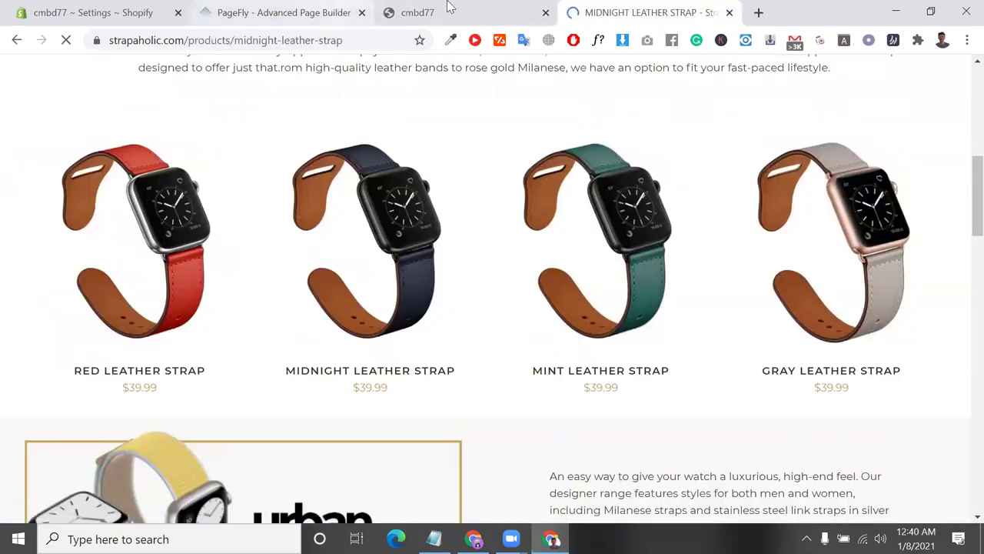
pyautogui.hotkey('ctrl', '2')
pyautogui.hotkey('ctrl', 'shift', 'pagedown')
pyautogui.hotkey('ctrl', '4')
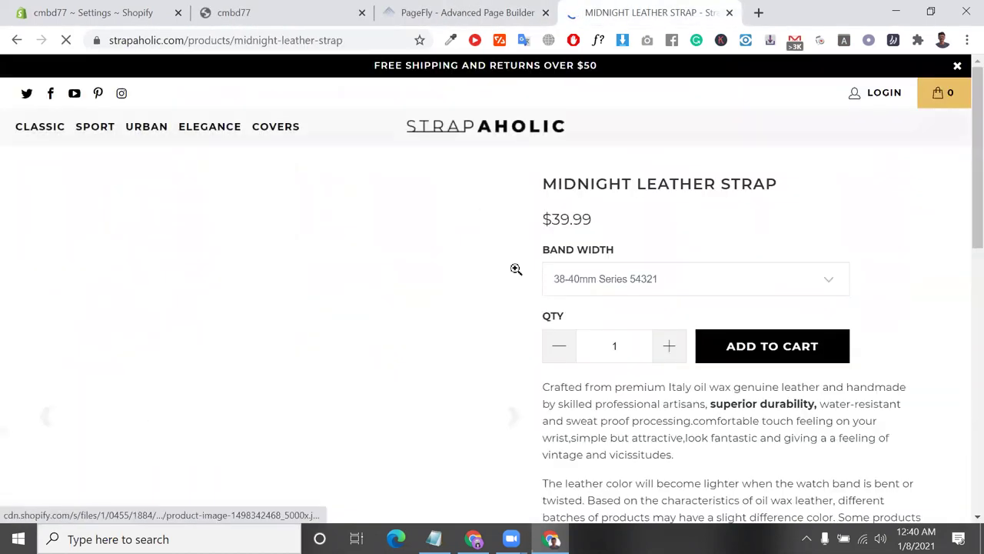
# - Examine the reference product page's title, price, band width, quantity and description, and return to the PageFly editor
pyautogui.scroll(-3, 288, 385)
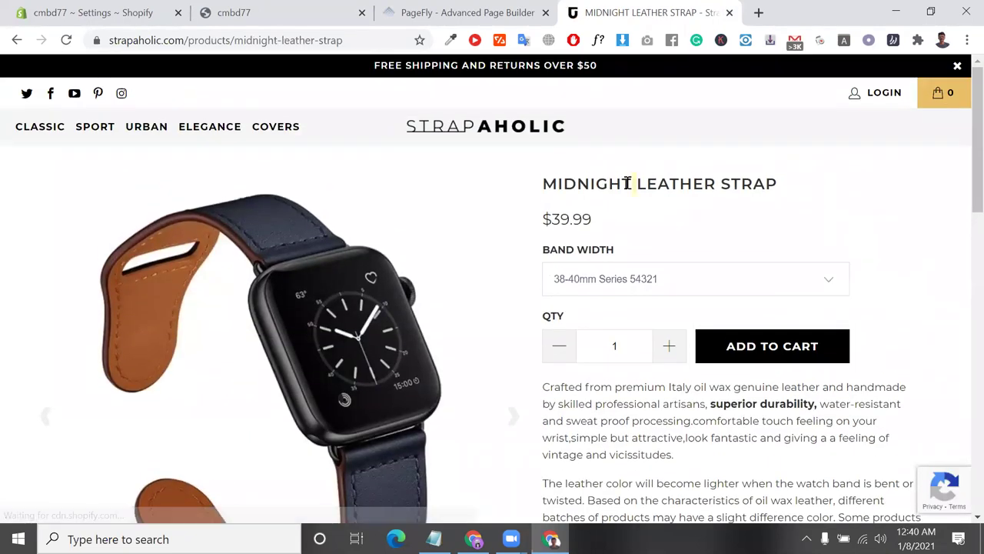
pyautogui.tripleClick(628, 182)
pyautogui.doubleClick(570, 222)
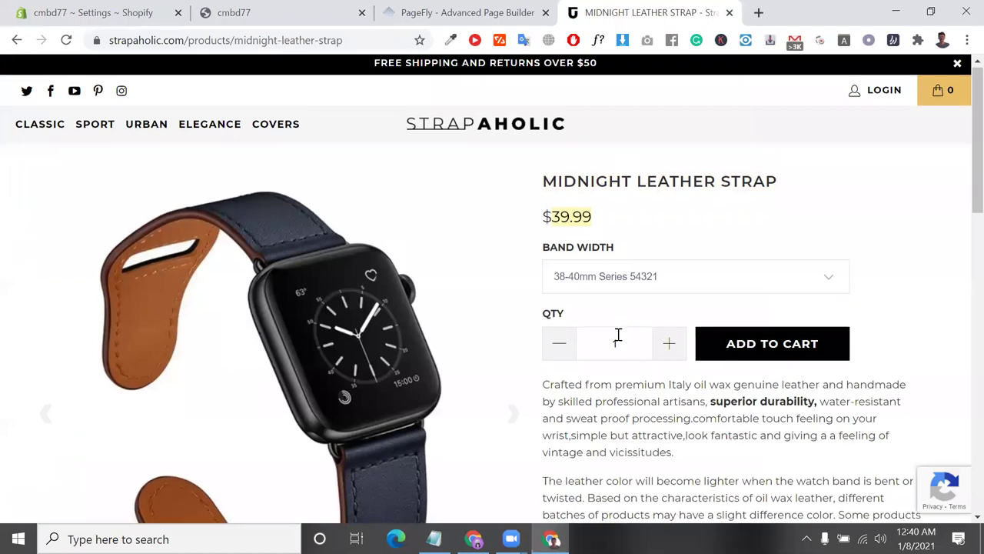
pyautogui.scroll(-2, 619, 332)
pyautogui.click(565, 165)
pyautogui.click(597, 281)
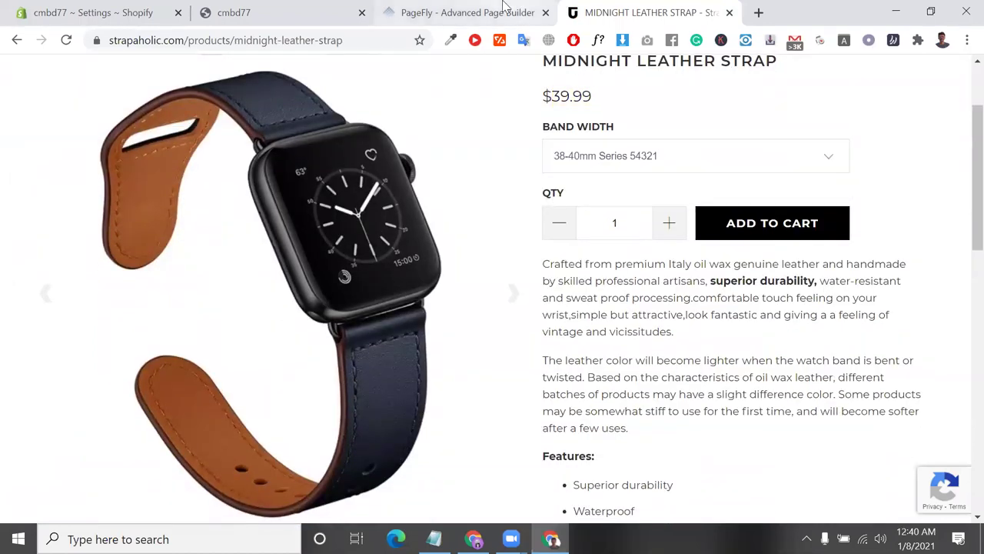
pyautogui.hotkey('ctrl', 'shift', 'Tab')
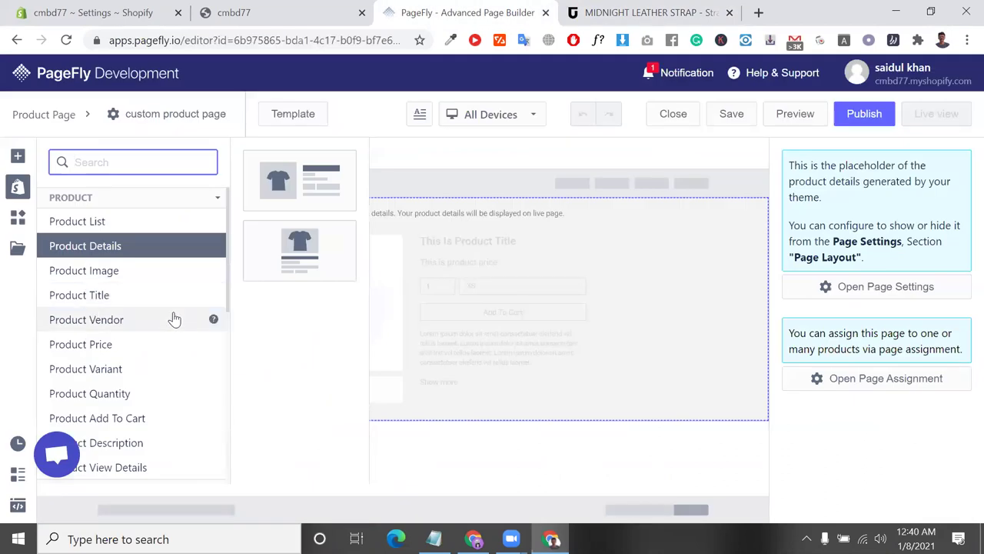
# - Compare the Product Image element styles with the image area of the reference Midnight Leather Strap product page
pyautogui.click(115, 269)
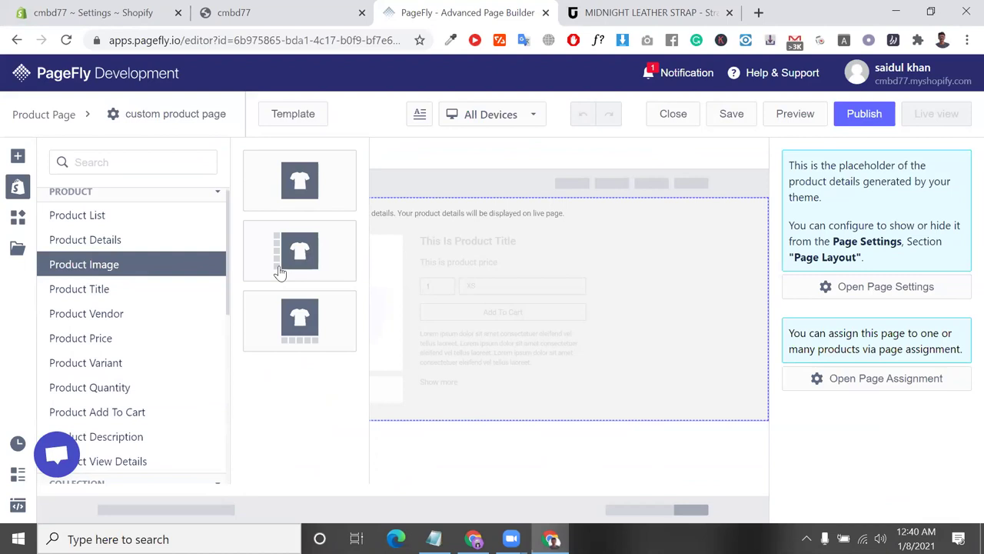
pyautogui.click(615, 14)
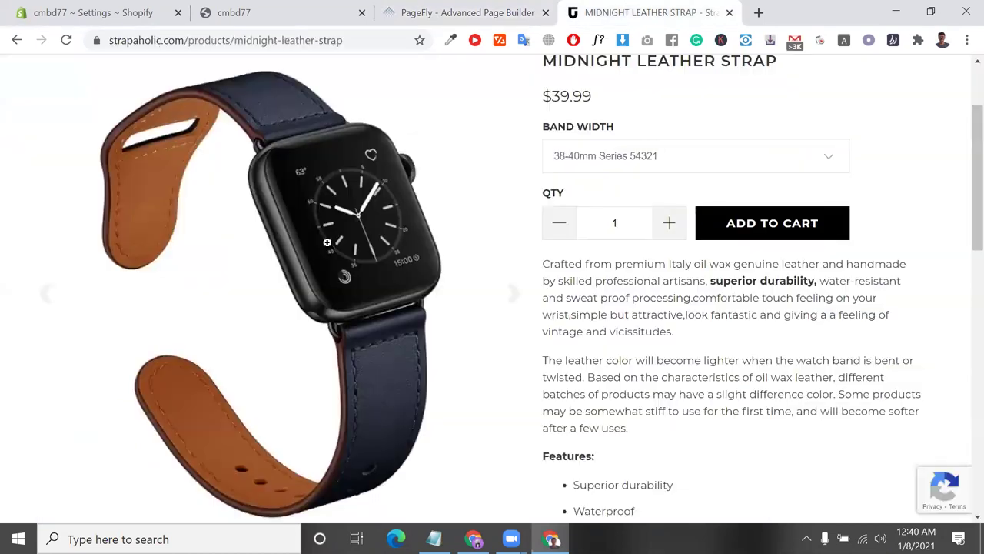
pyautogui.scroll(-2, 275, 492)
pyautogui.click(461, 12)
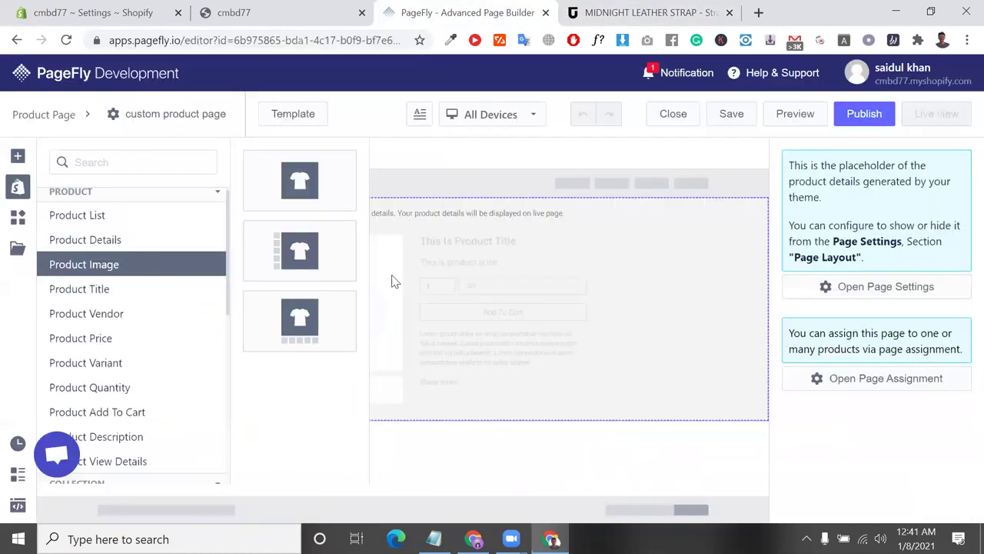
pyautogui.moveTo(307, 318); pyautogui.dragTo(12, 192)
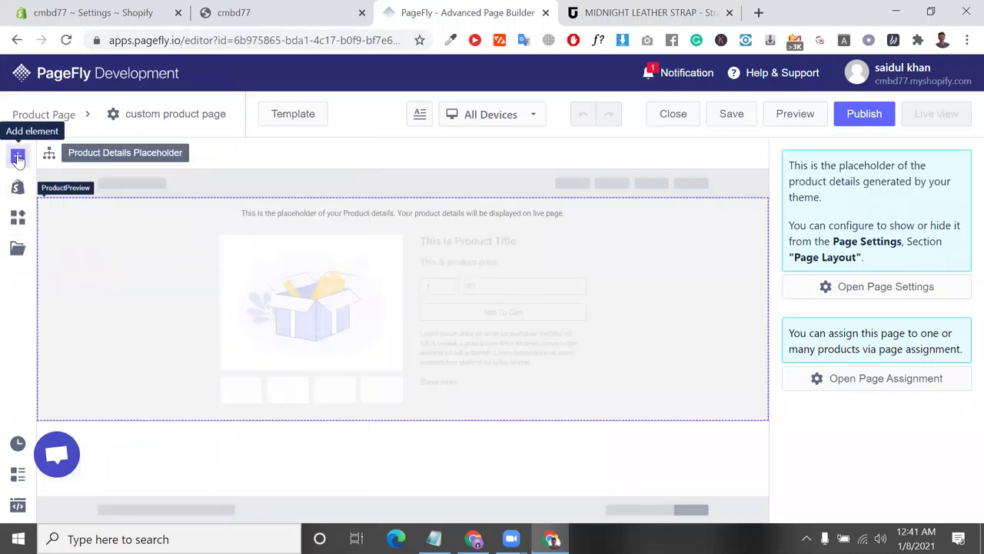
# - Add a two-column 1/2 + 1/2 layout above the product details placeholder
pyautogui.click(17, 156)
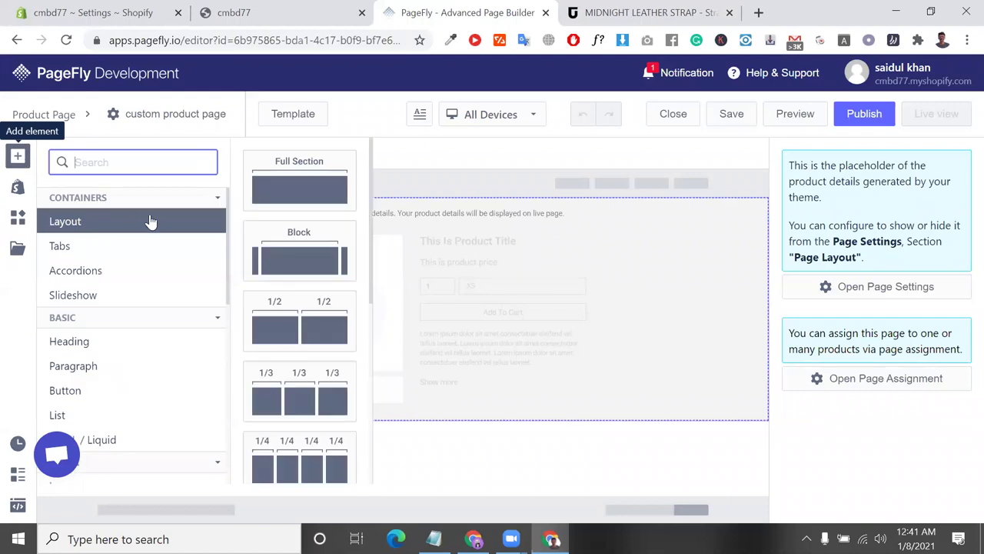
pyautogui.click(567, 263)
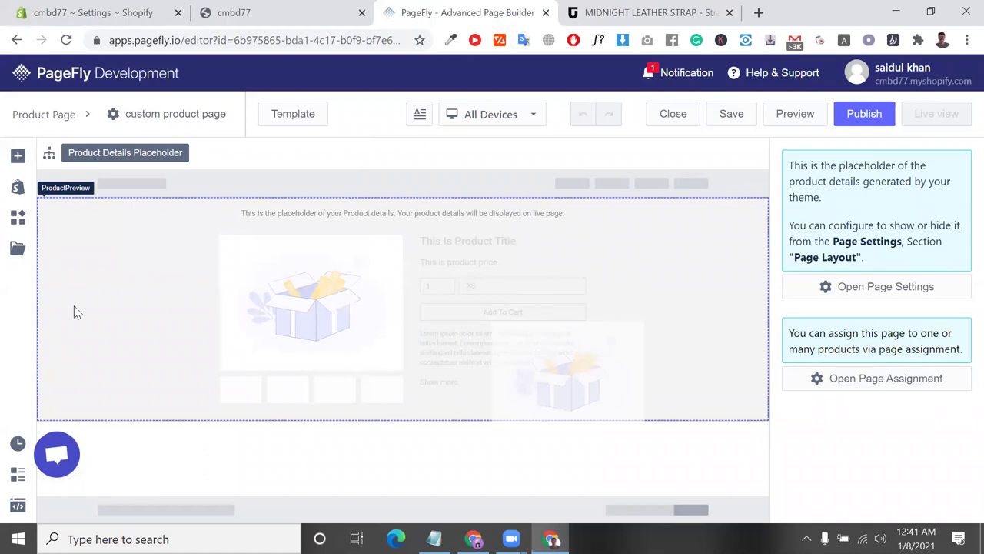
pyautogui.click(18, 156)
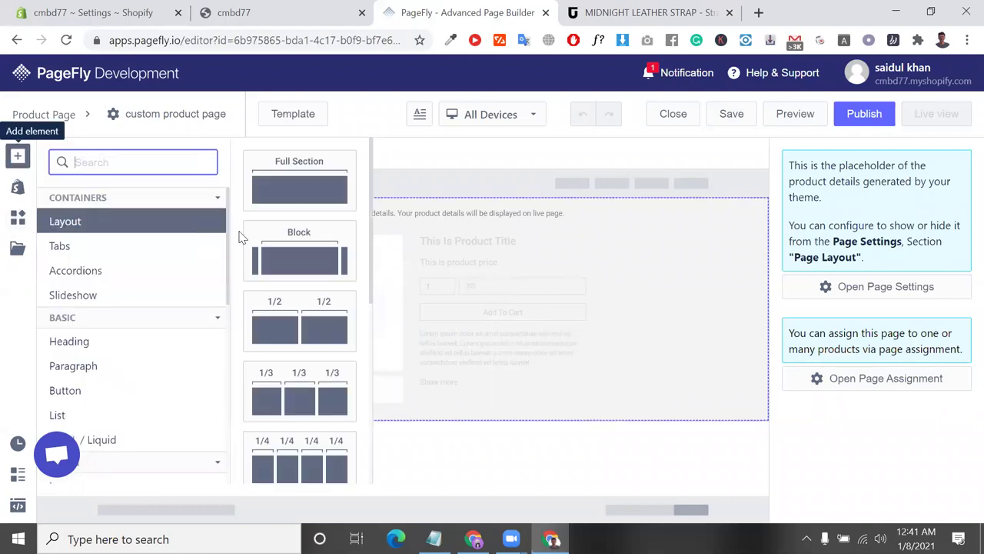
pyautogui.click(329, 322)
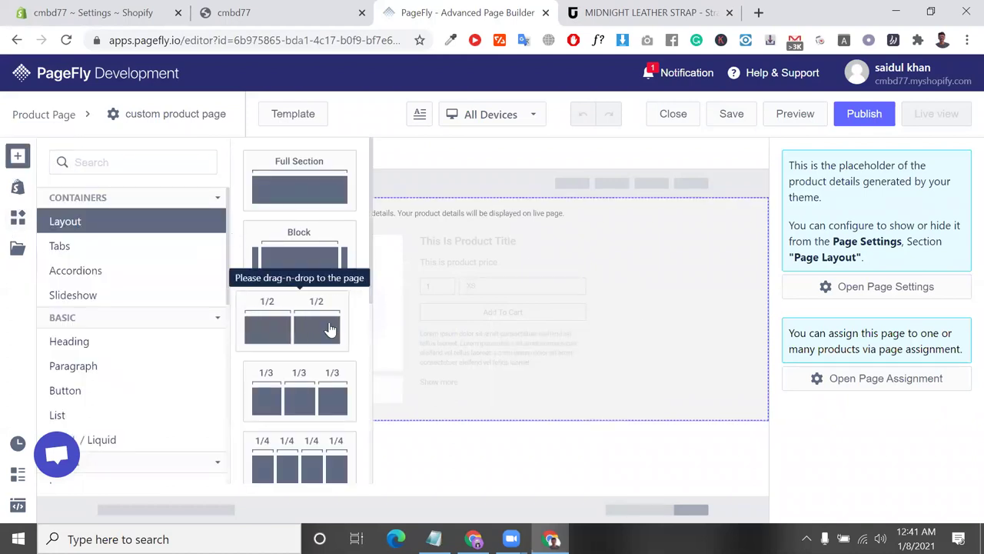
pyautogui.moveTo(569, 293); pyautogui.dragTo(532, 266)
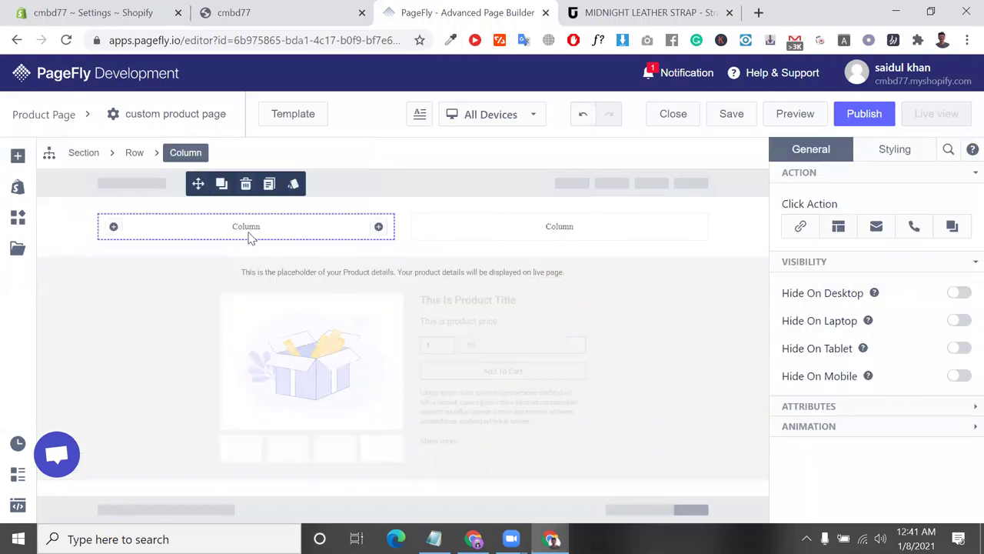
# - Place the Product Image element with thumbnails below it in the left column of the new row
pyautogui.click(17, 156)
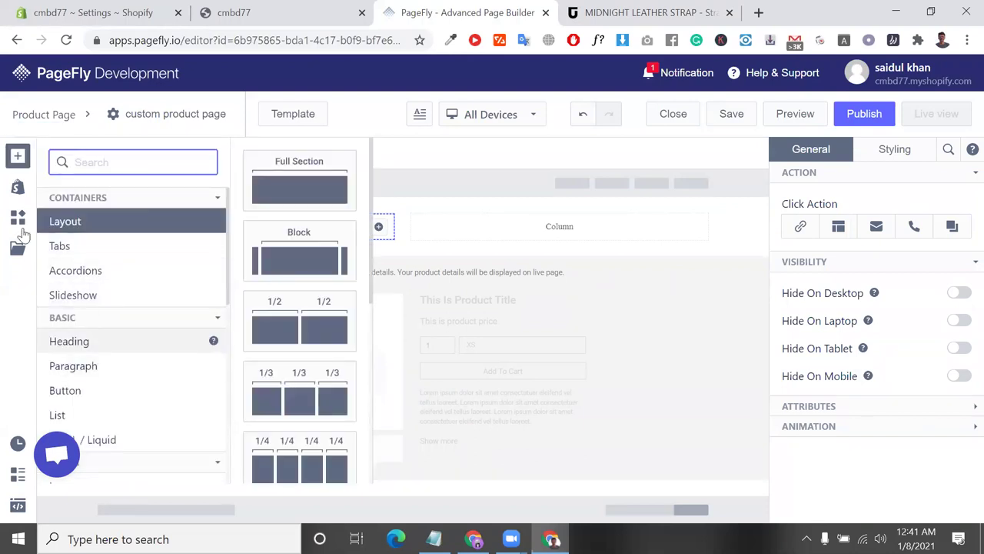
pyautogui.click(16, 189)
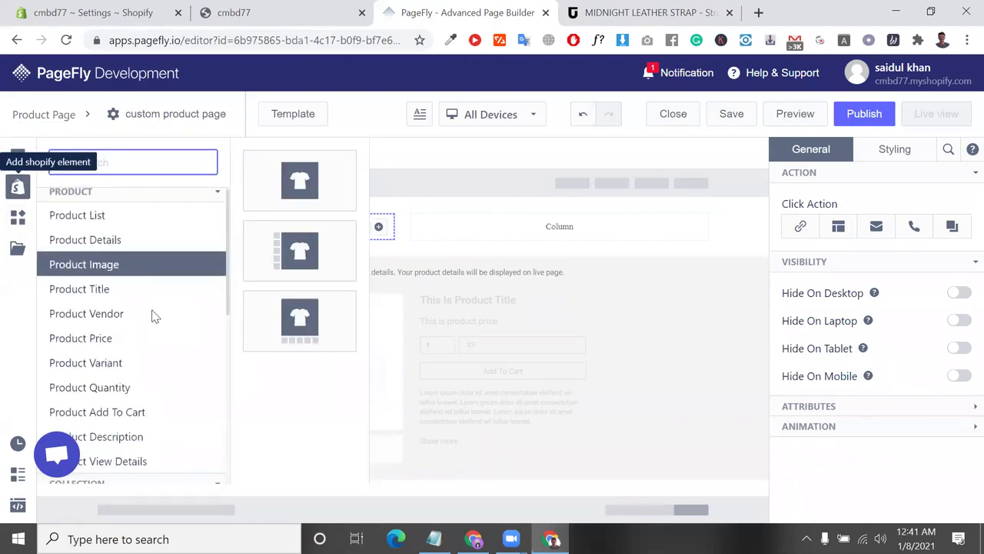
pyautogui.press('Escape')
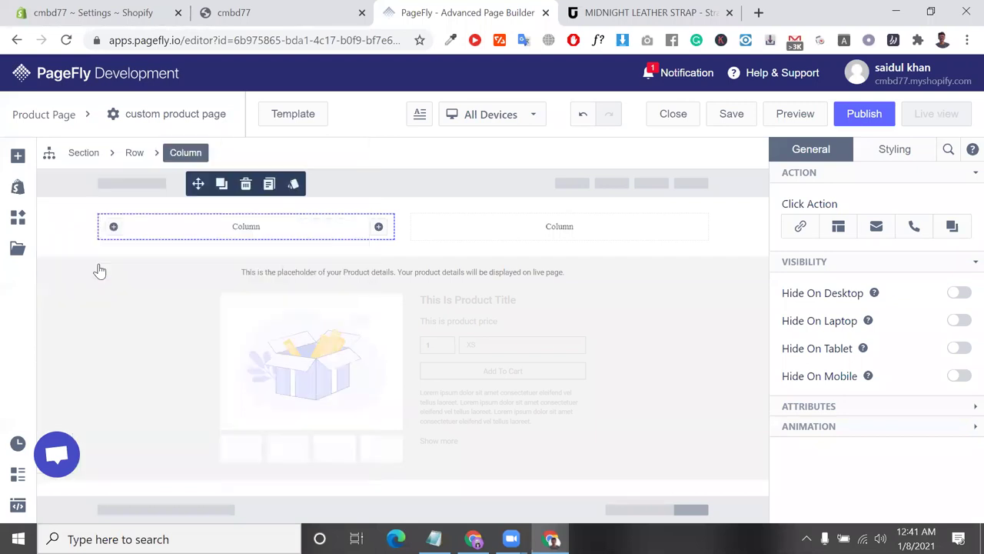
pyautogui.click(17, 186)
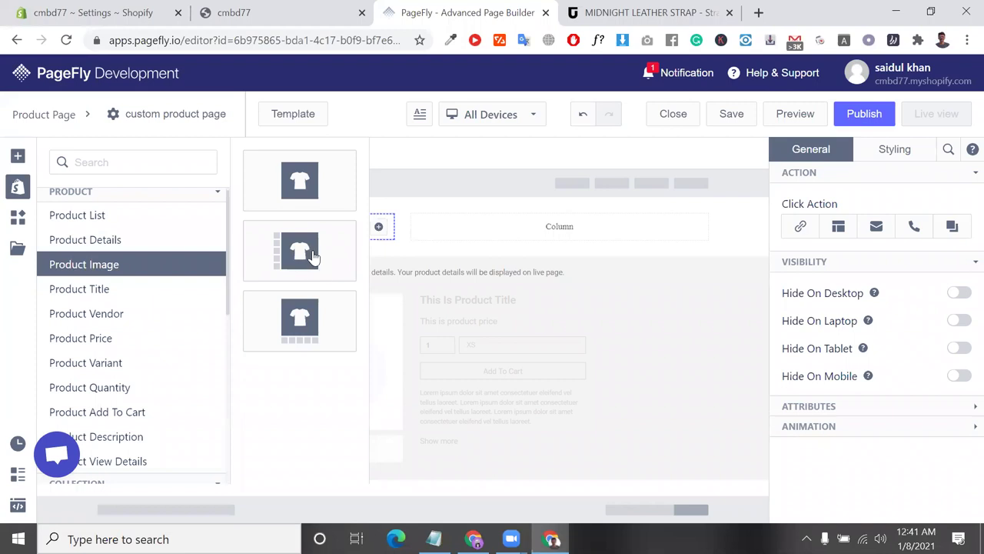
pyautogui.moveTo(335, 323); pyautogui.dragTo(267, 233)
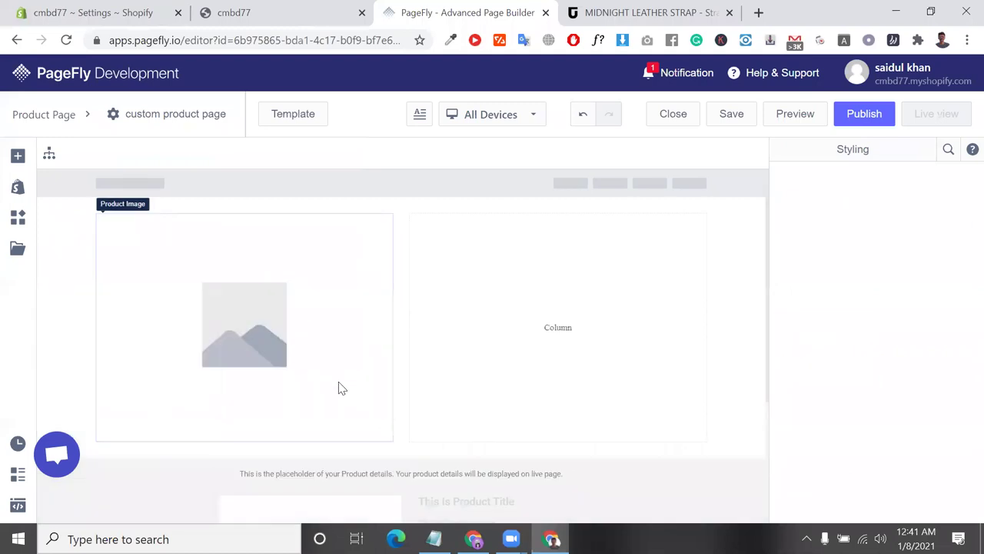
# - Try to place an unlinked Product Title element in the empty right column beside the product image
pyautogui.click(18, 187)
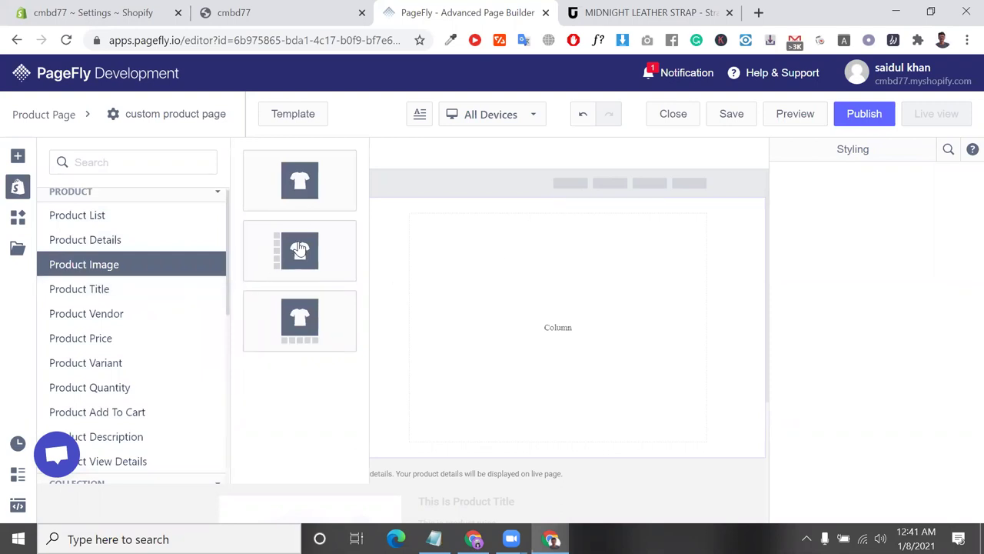
pyautogui.click(123, 291)
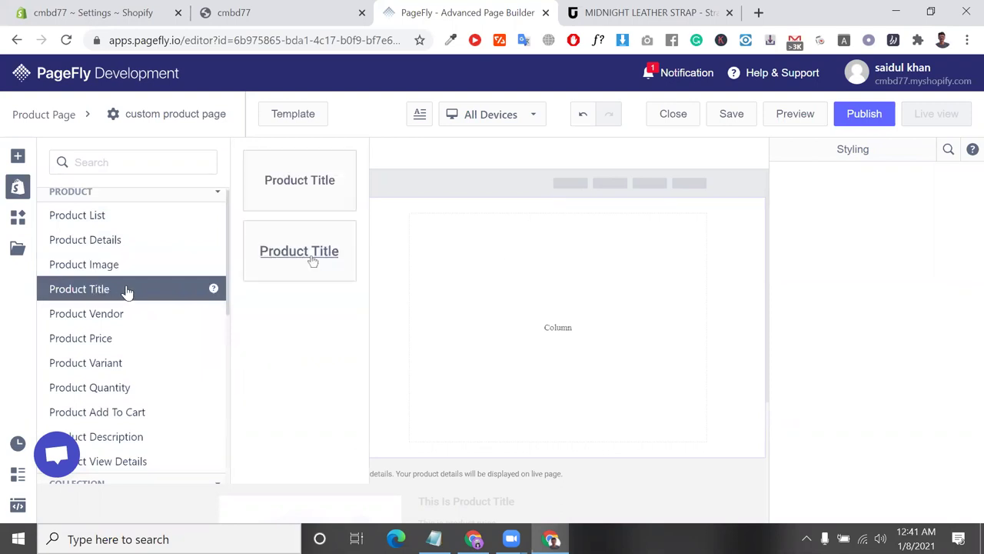
pyautogui.moveTo(308, 179); pyautogui.dragTo(518, 224)
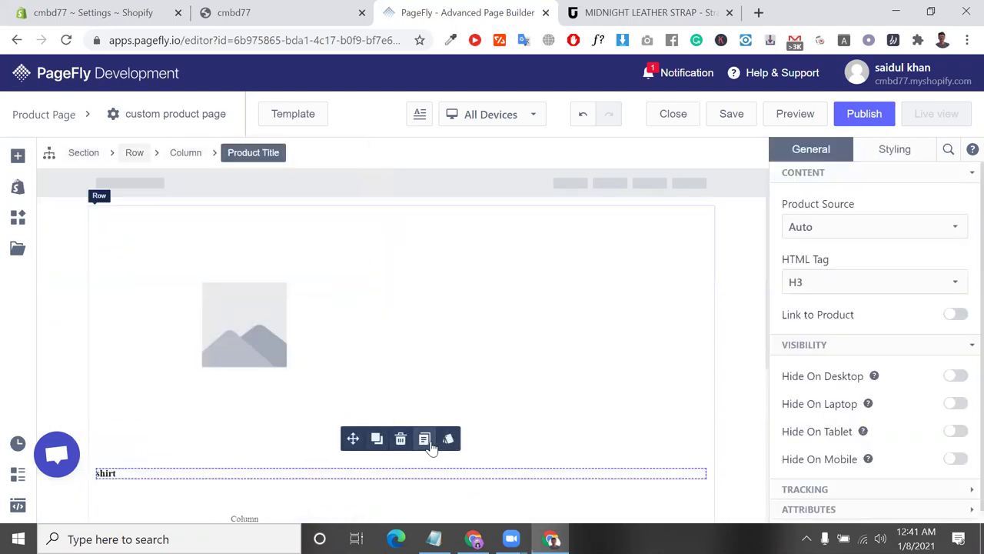
# - Delete the misplaced product title and the extra full-width column that contained it
pyautogui.click(401, 442)
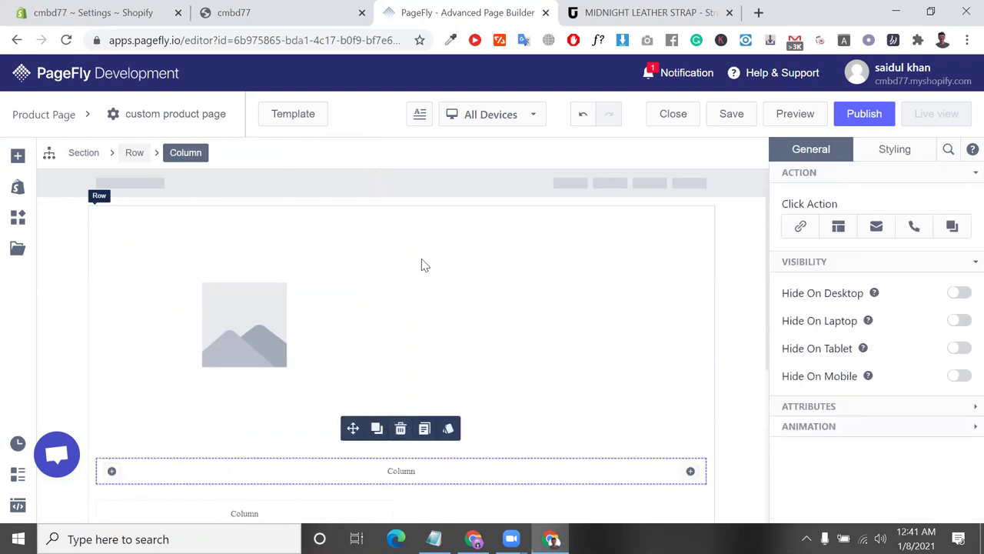
pyautogui.click(518, 331)
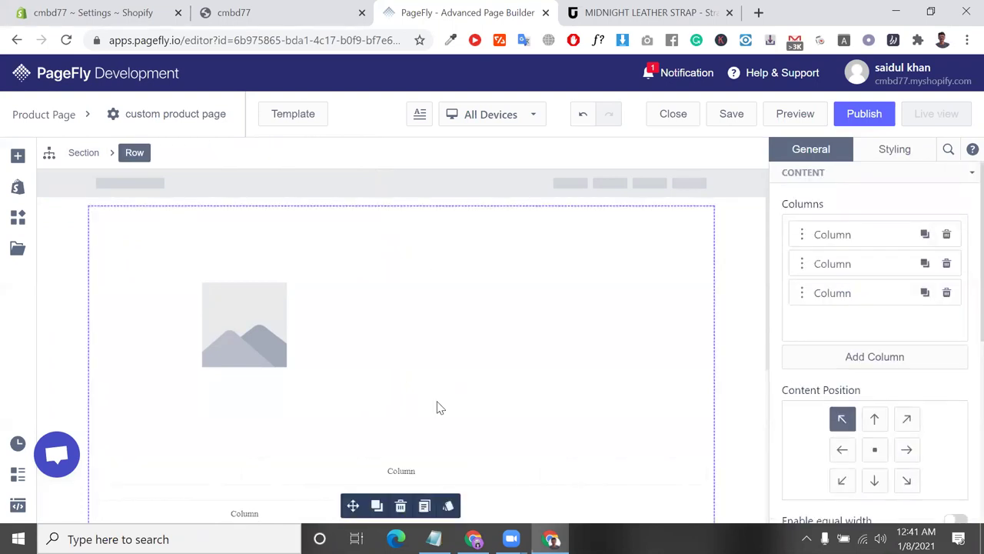
pyautogui.scroll(-2, 437, 408)
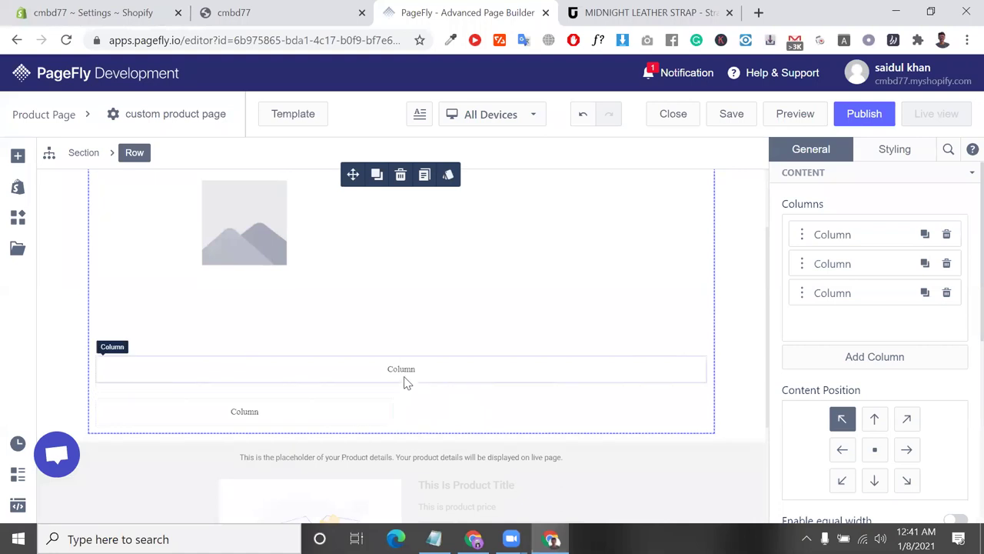
pyautogui.click(410, 374)
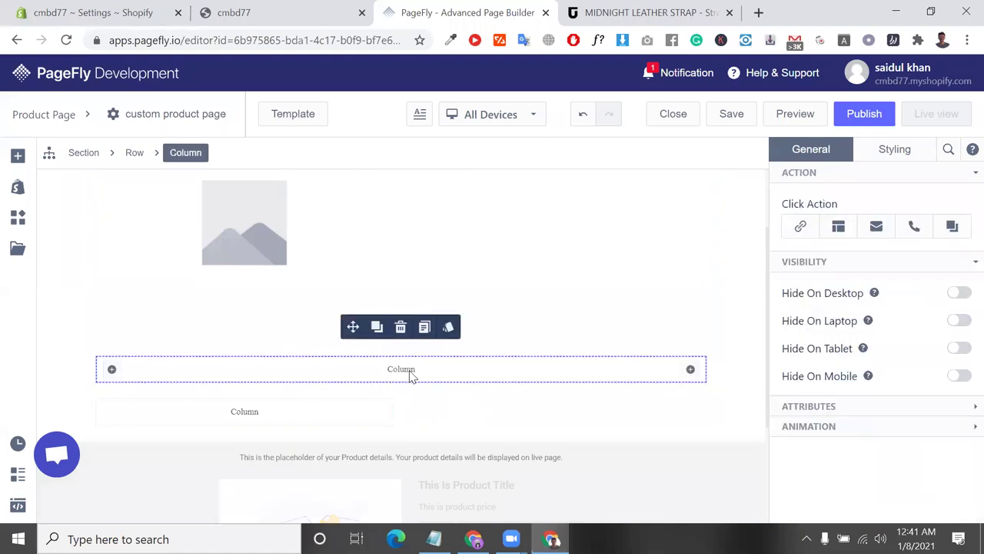
pyautogui.click(400, 328)
pyautogui.click(435, 311)
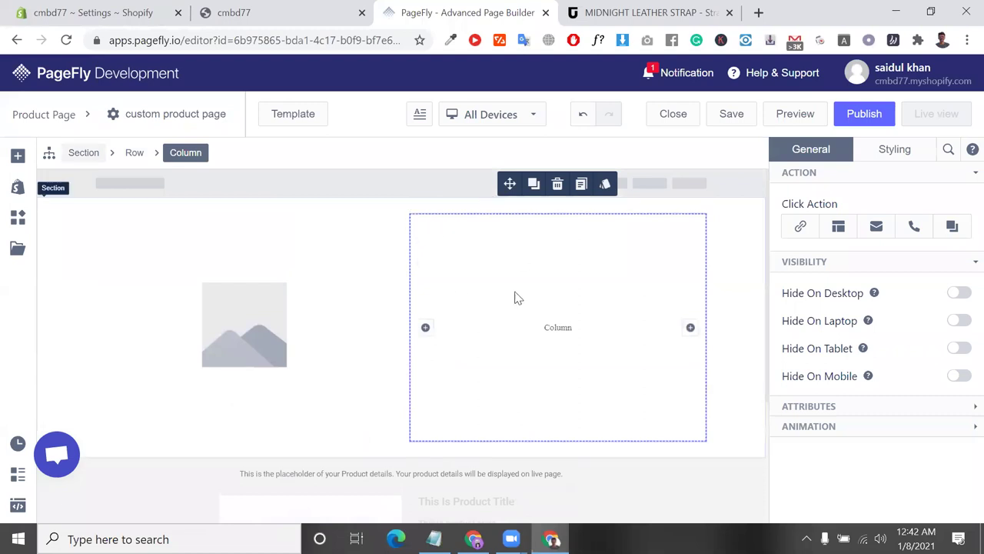
# - Place the plain, unlinked Product Title element in the right column beside the product image
pyautogui.click(304, 14)
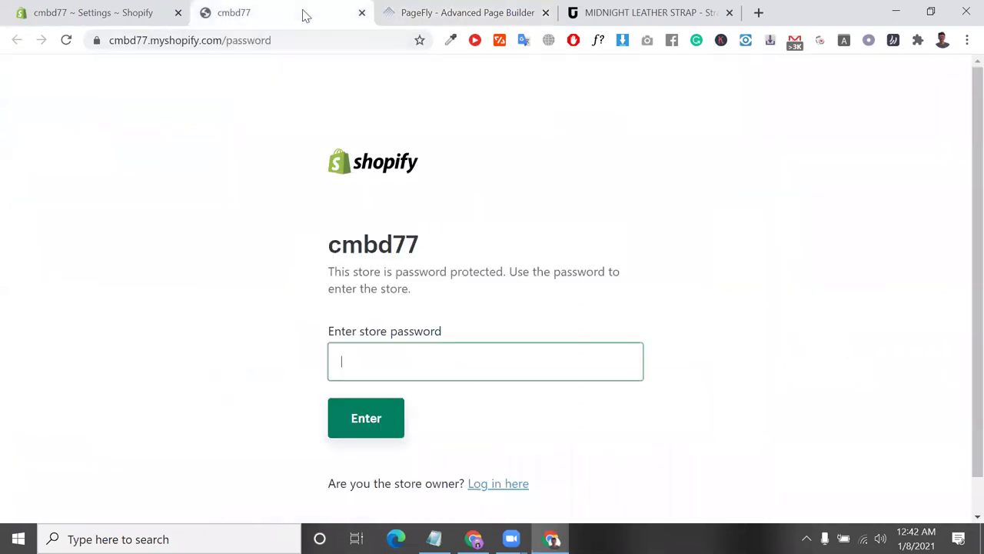
pyautogui.click(446, 17)
pyautogui.click(18, 187)
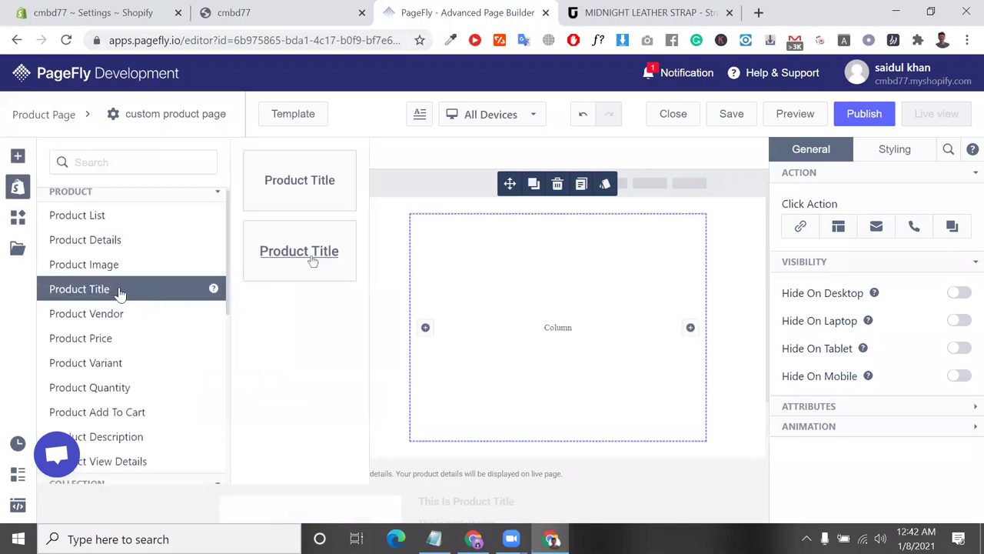
pyautogui.moveTo(281, 202); pyautogui.dragTo(455, 246)
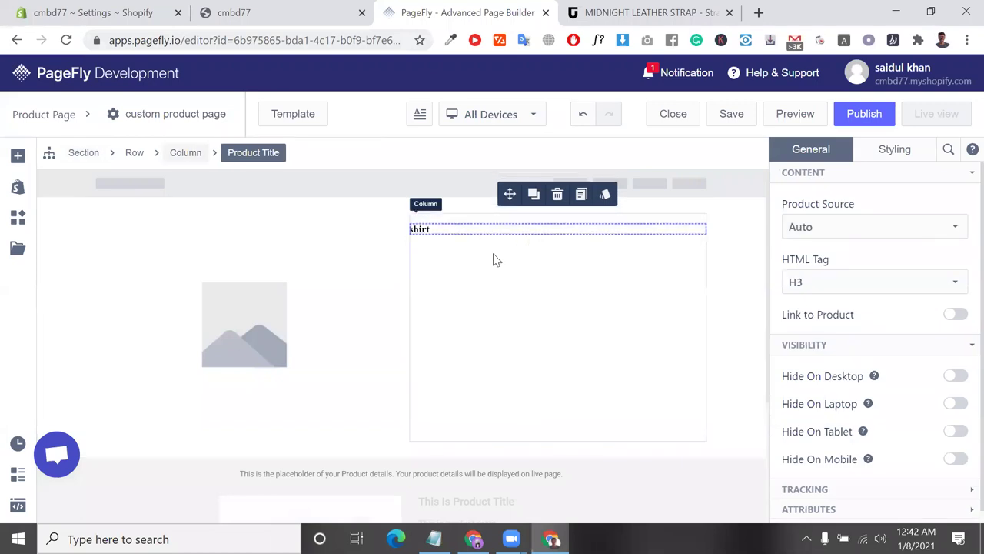
# - Check the reference product page and place the regular Product Price element directly below the product title
pyautogui.click(322, 13)
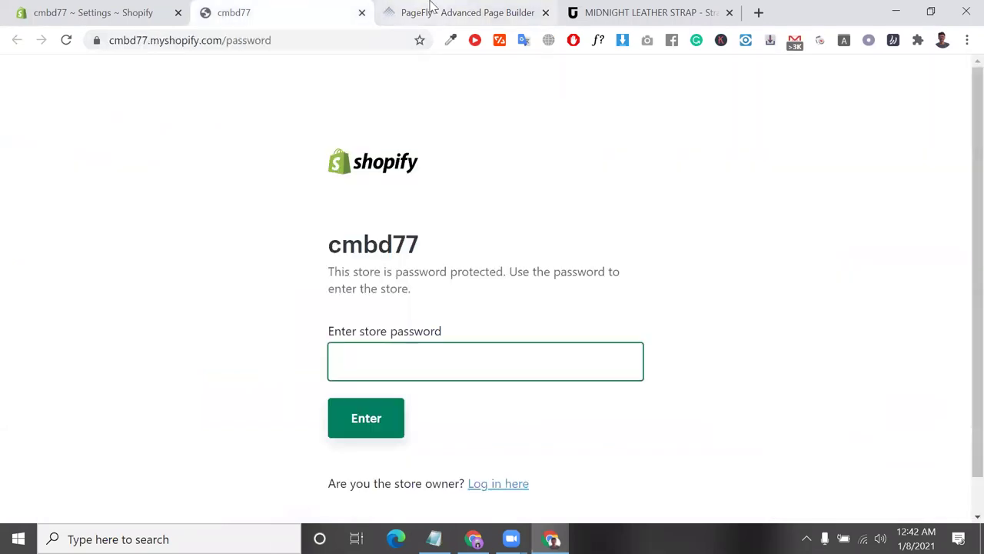
pyautogui.click(400, 8)
pyautogui.click(640, 9)
pyautogui.scroll(3, 615, 110)
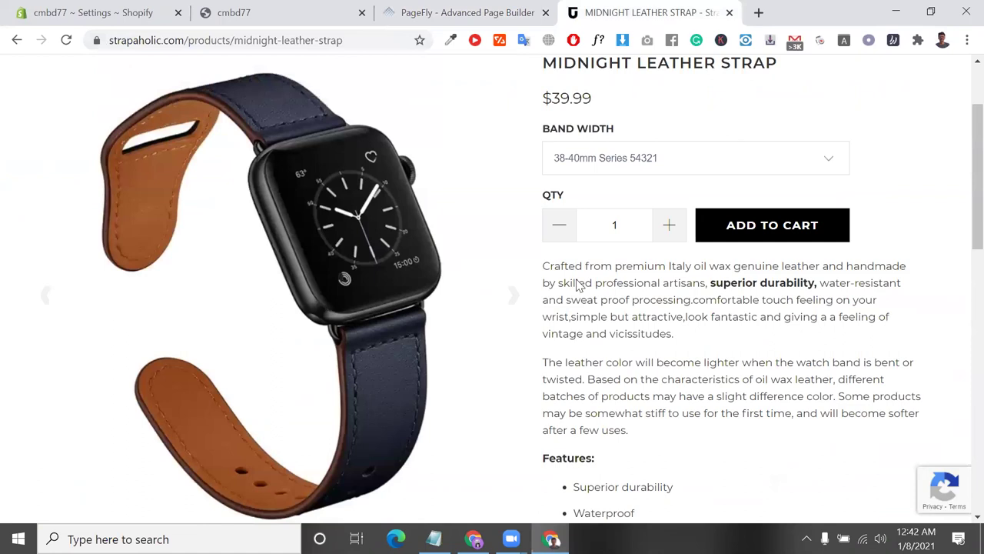
pyautogui.click(461, 12)
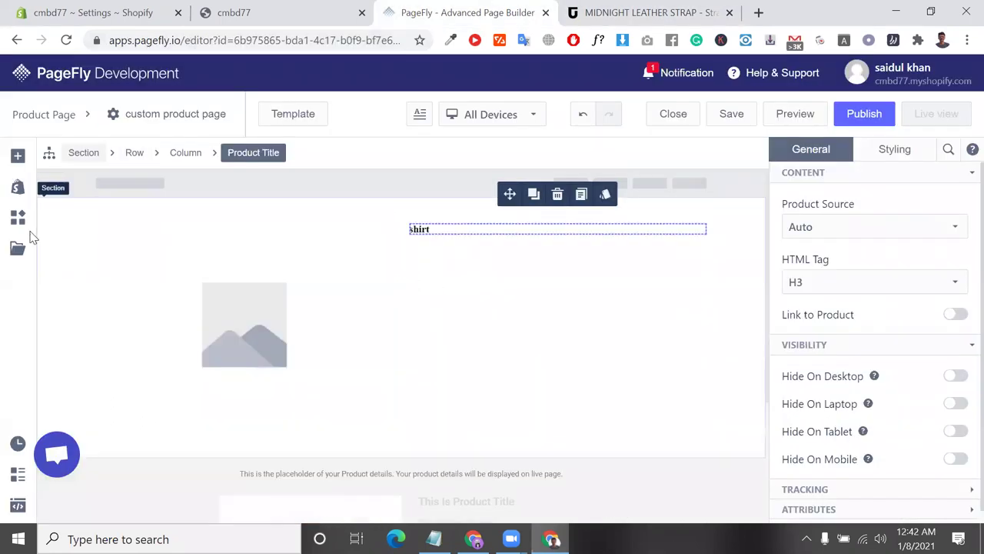
pyautogui.click(18, 186)
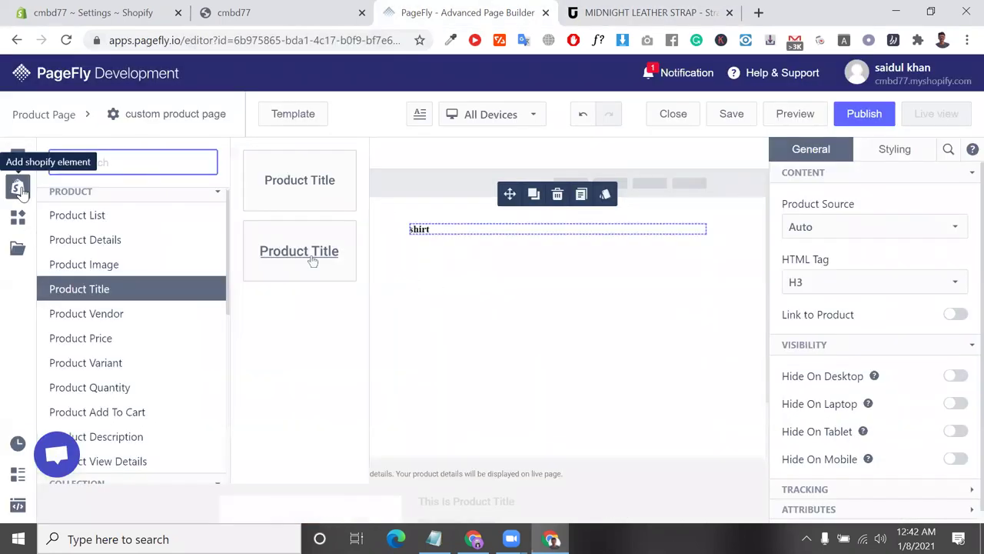
pyautogui.click(130, 343)
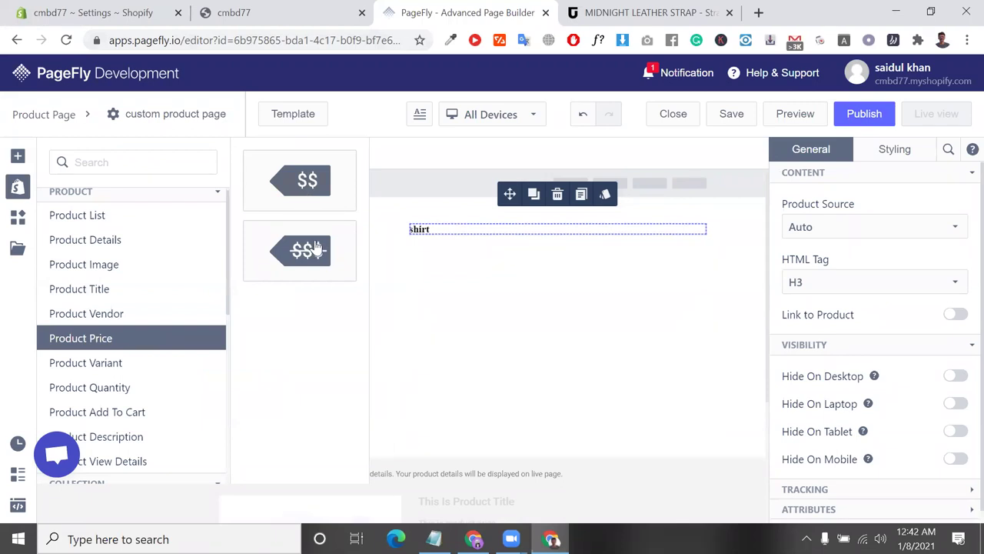
pyautogui.moveTo(310, 184); pyautogui.dragTo(458, 242)
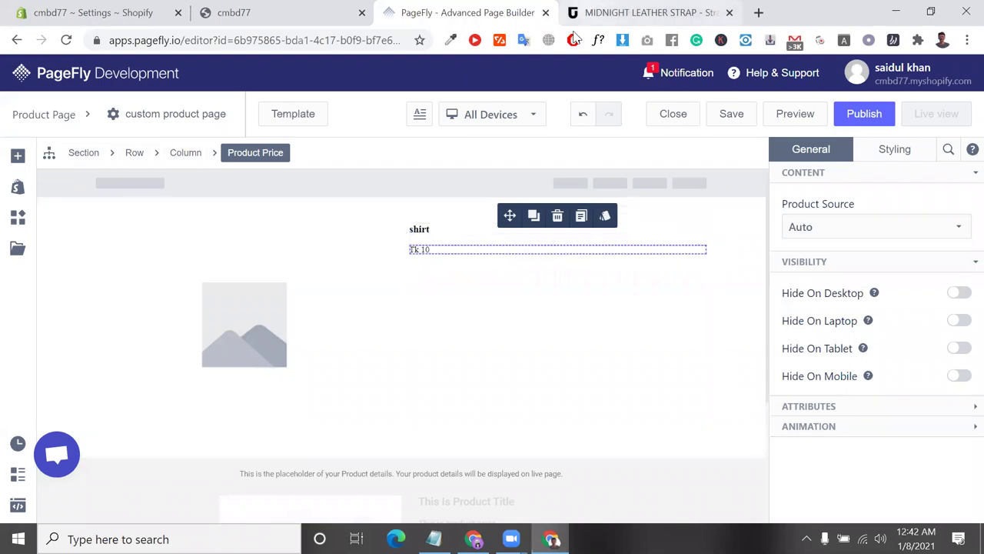
# - Check the reference product page and place the Product Variant element with left-side labels and radio buttons directly below the product price
pyautogui.hotkey('ctrl', 'Tab')
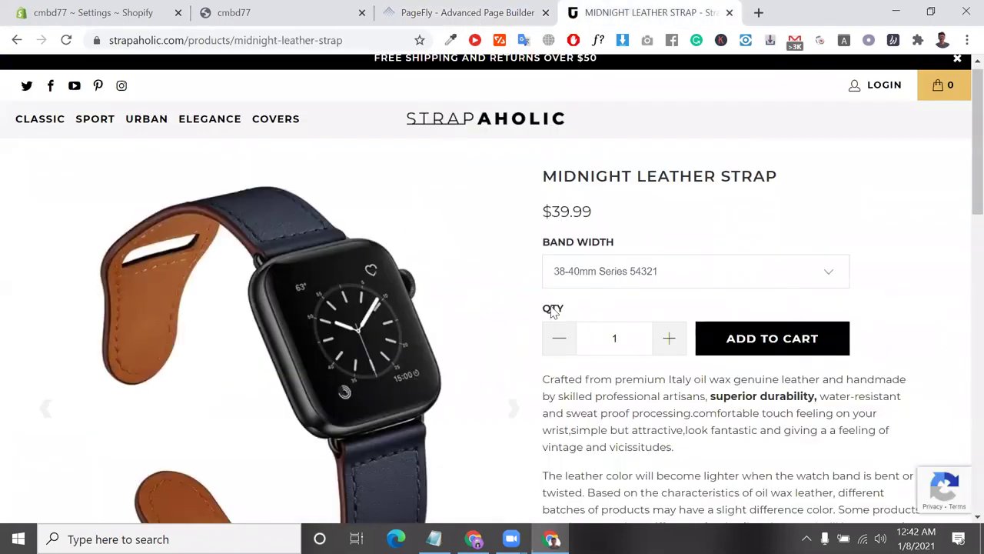
pyautogui.click(461, 10)
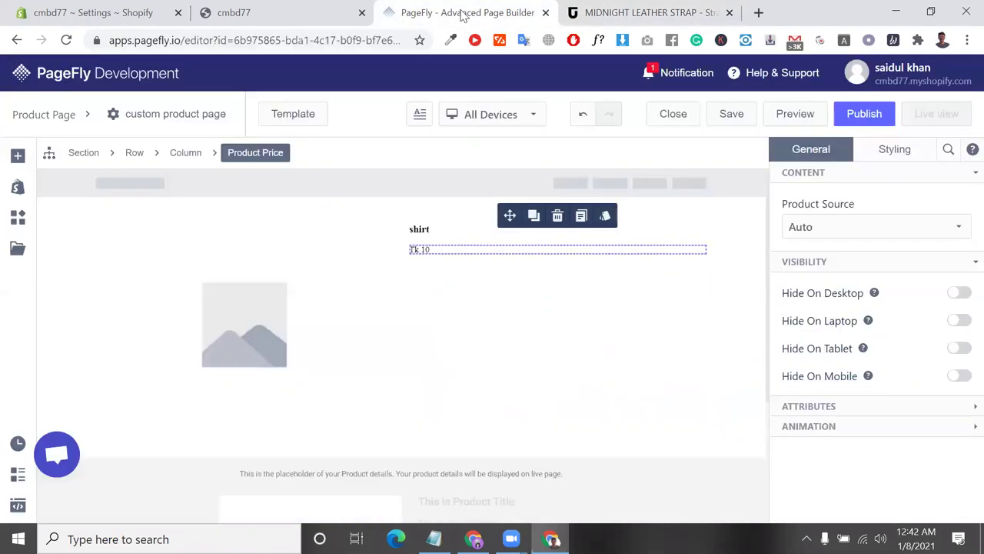
pyautogui.click(21, 191)
pyautogui.scroll(-1, 181, 351)
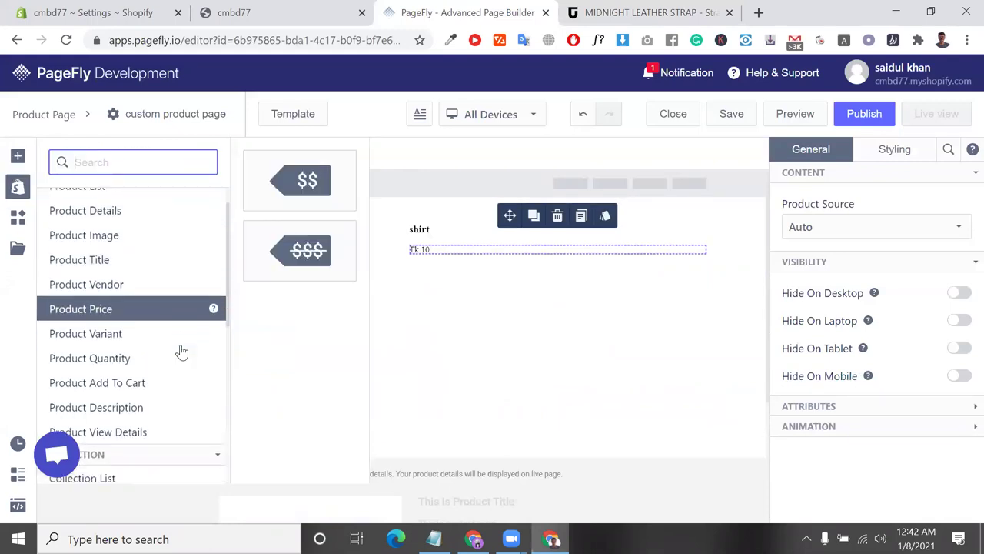
pyautogui.click(115, 349)
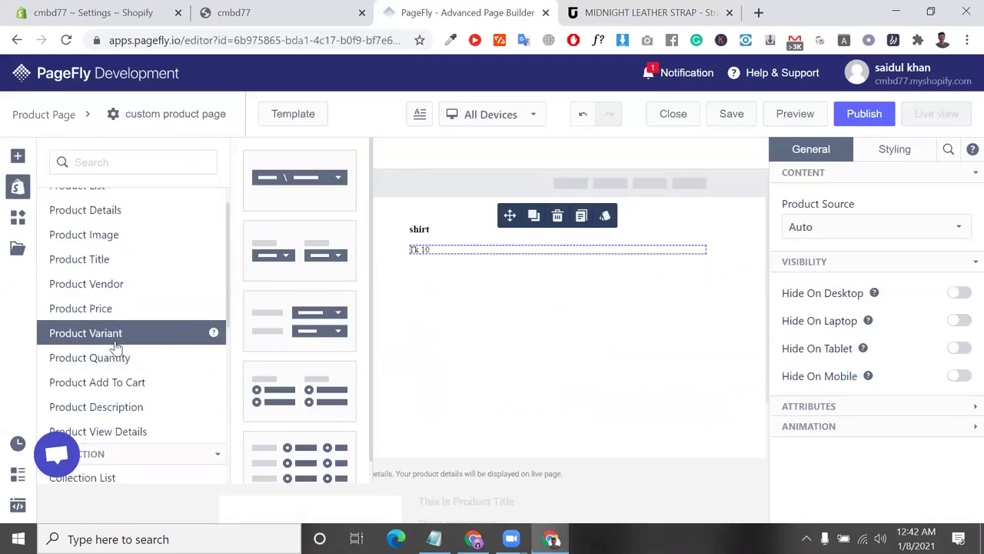
pyautogui.scroll(-1, 315, 369)
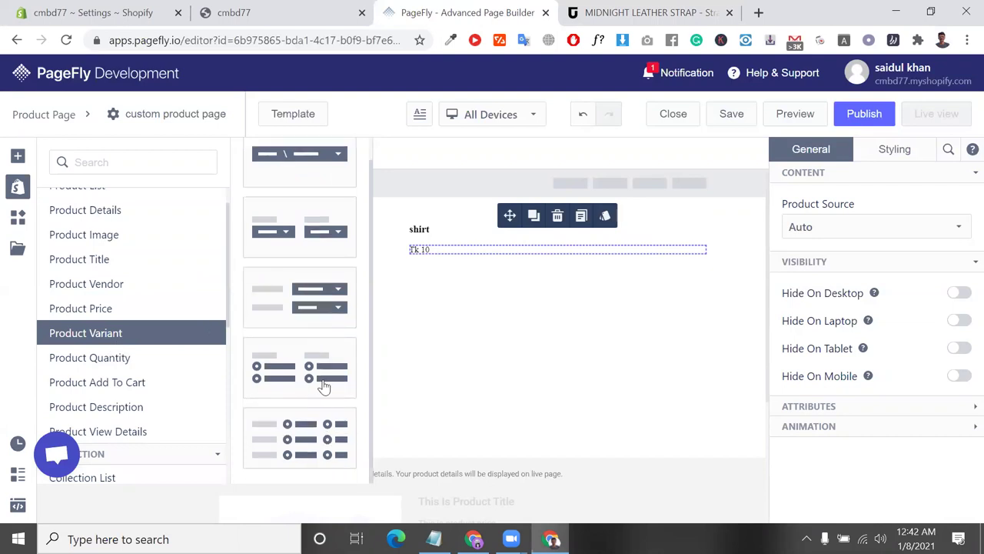
pyautogui.moveTo(322, 444); pyautogui.dragTo(484, 264)
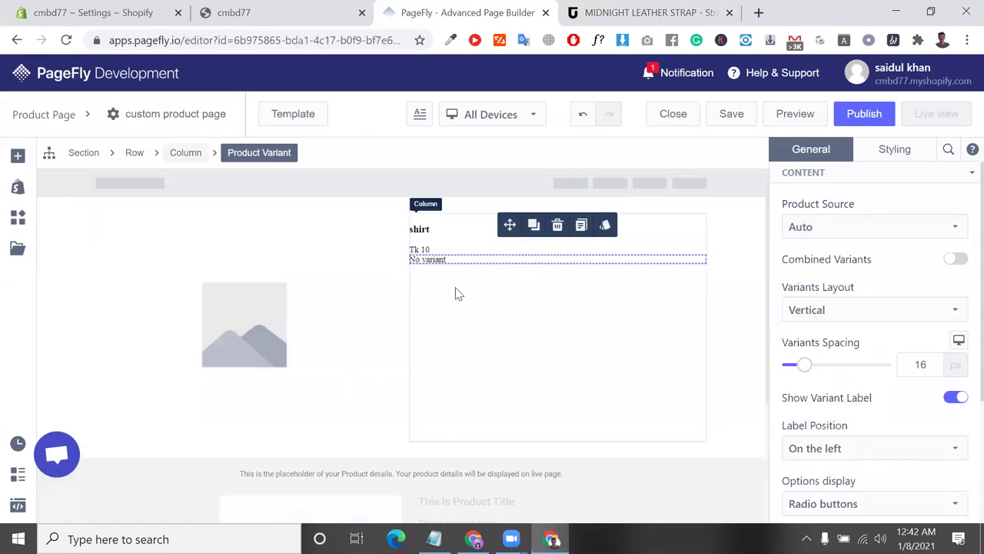
# - Check the reference product page and place the Product Quantity element with minus and plus buttons below the product variant
pyautogui.click(247, 12)
pyautogui.hotkey('ctrl', '4')
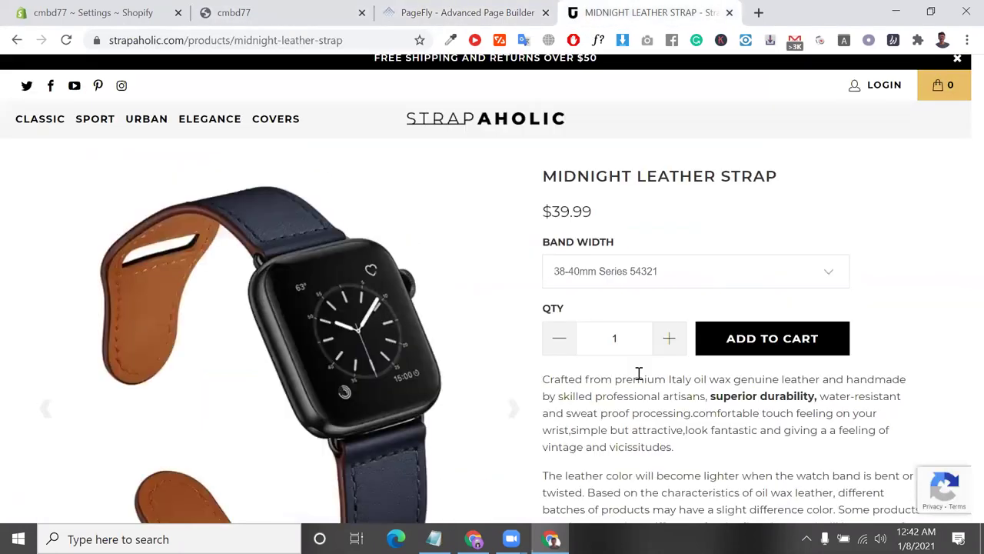
pyautogui.scroll(-2, 637, 374)
pyautogui.hotkey('ctrl', '3')
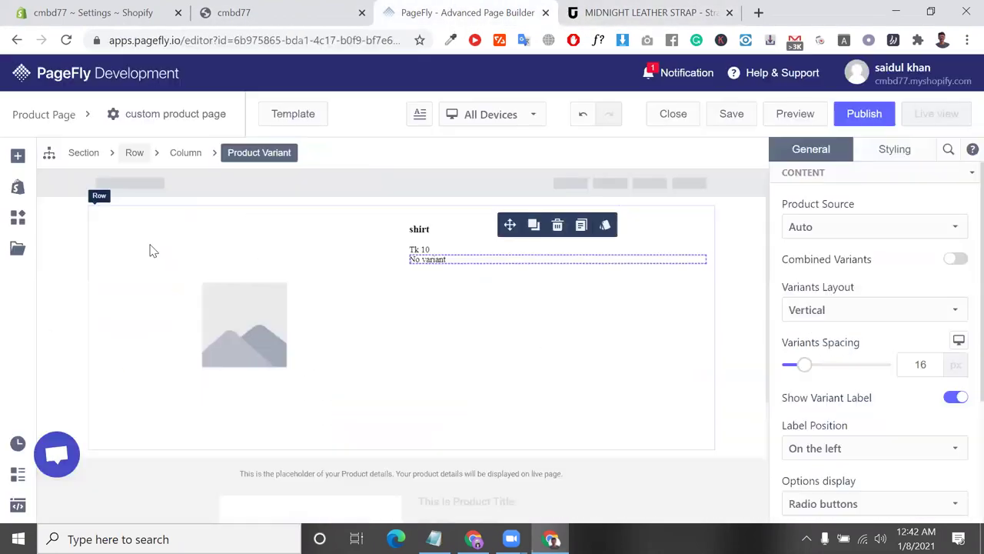
pyautogui.click(17, 186)
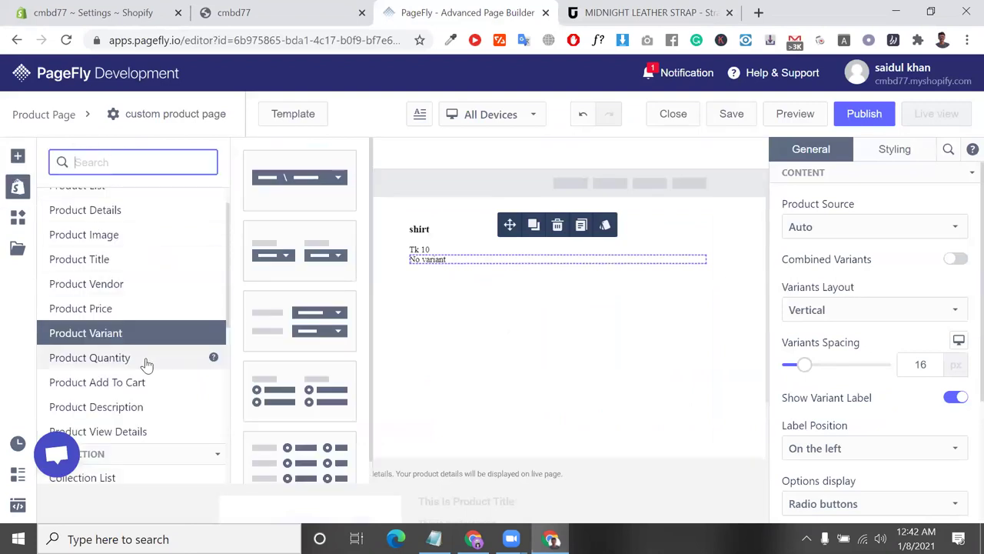
pyautogui.moveTo(145, 362)
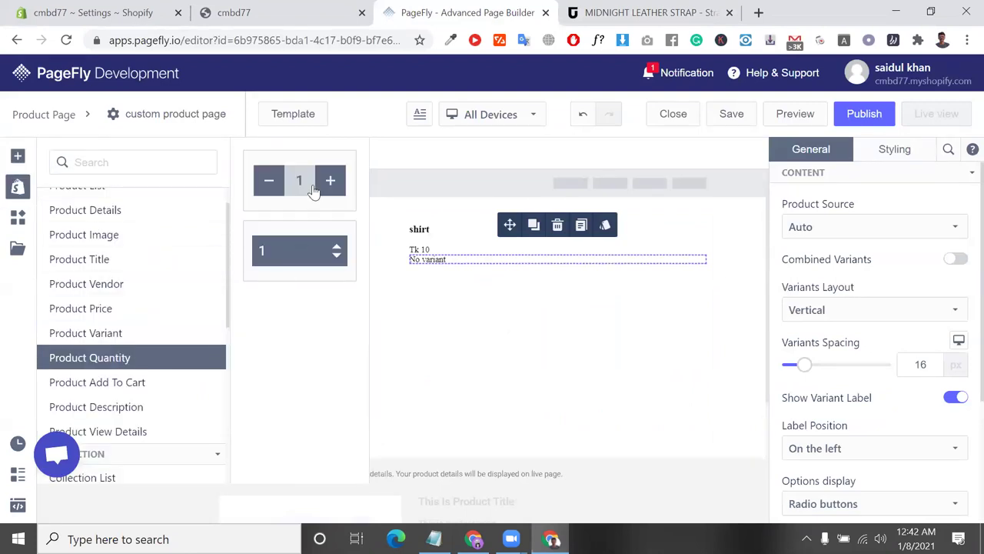
pyautogui.moveTo(322, 198); pyautogui.dragTo(444, 274)
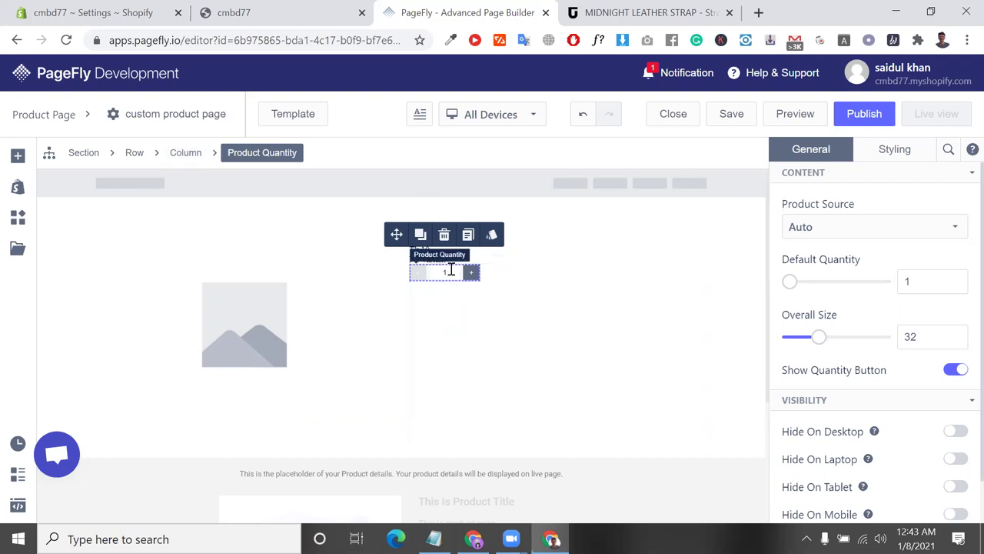
# - Check the reference product page and place the plain Add to Cart button, without a cart icon, beside the quantity selector
pyautogui.click(300, 11)
pyautogui.click(571, 17)
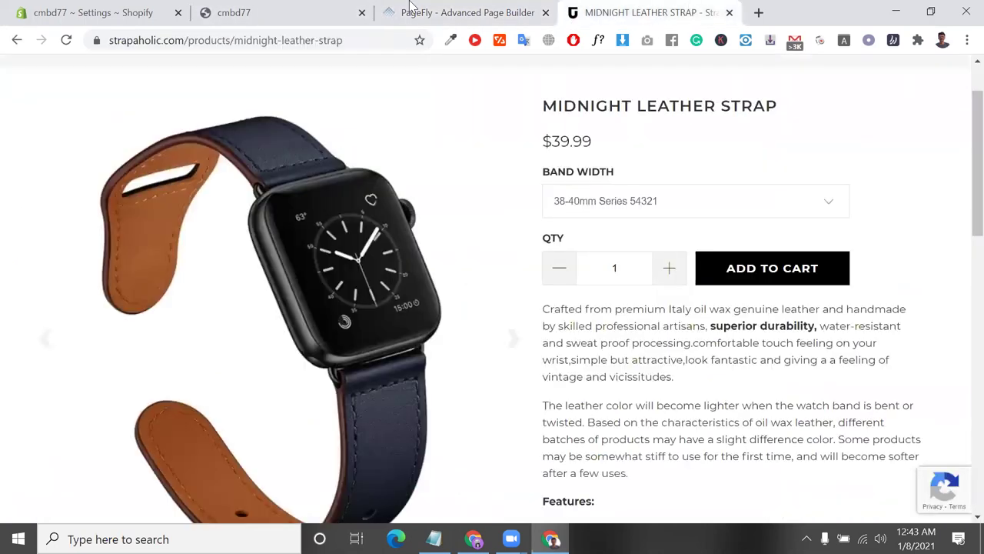
pyautogui.click(450, 9)
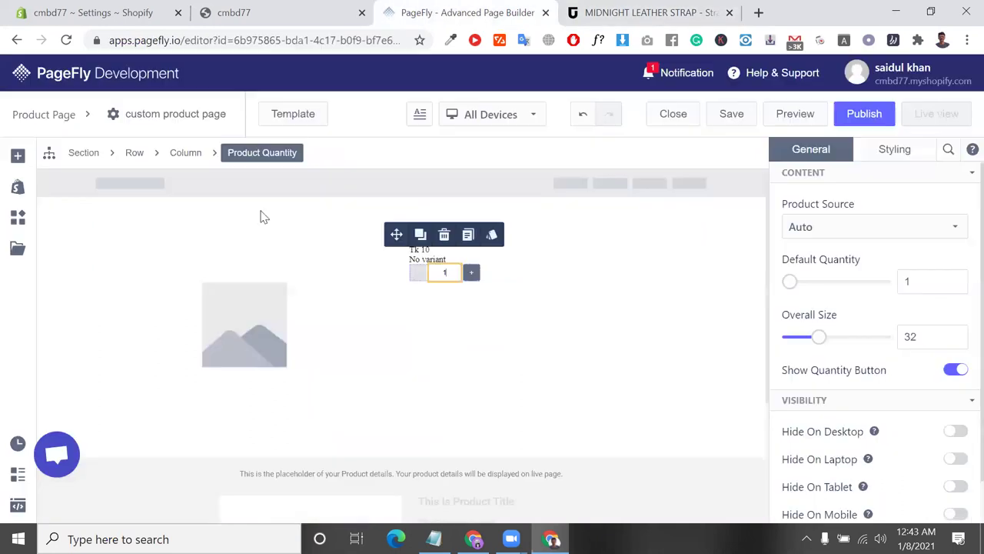
pyautogui.click(17, 187)
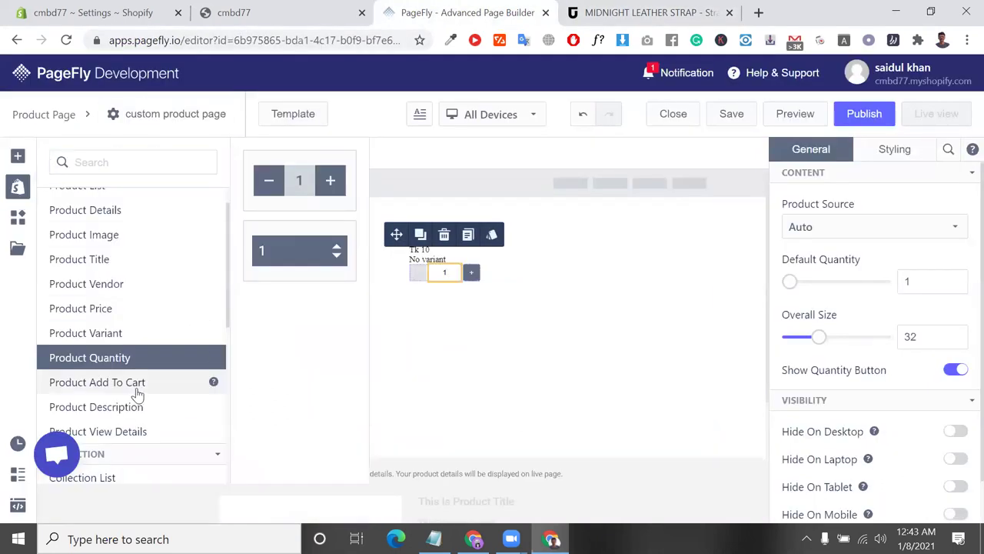
pyautogui.moveTo(137, 394)
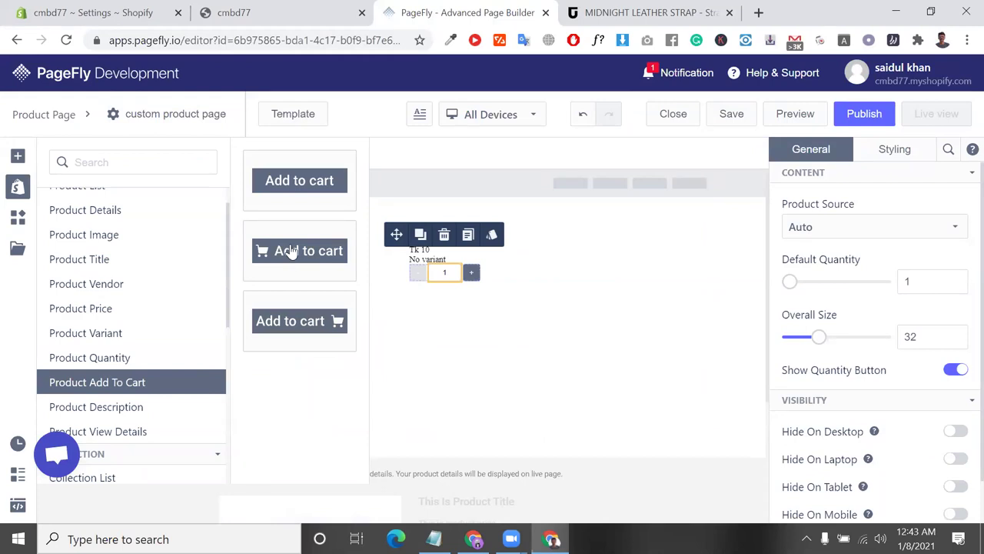
pyautogui.moveTo(299, 180); pyautogui.dragTo(512, 288)
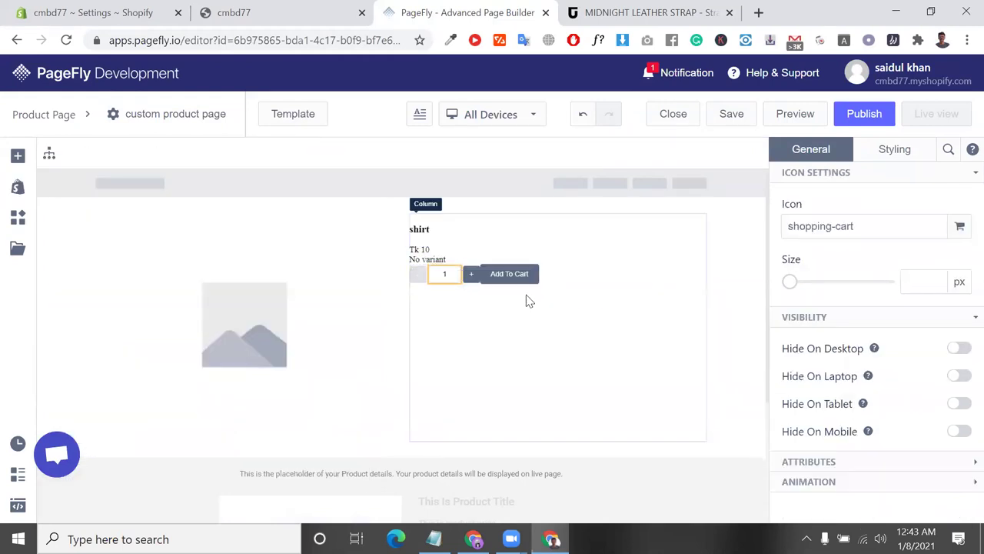
# - Examine the reference page's band width options and quantity area, and compare them with the custom product page layout
pyautogui.click(618, 13)
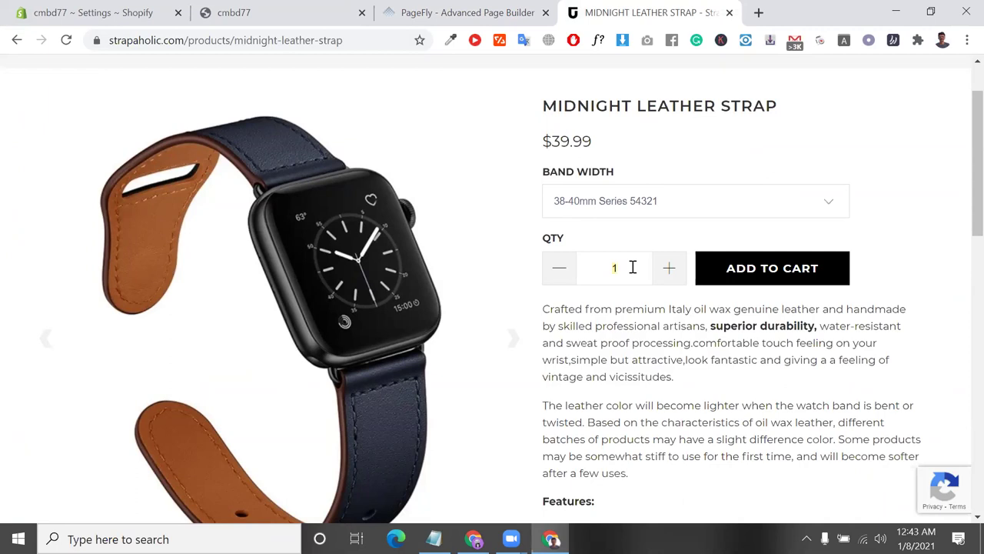
pyautogui.click(610, 209)
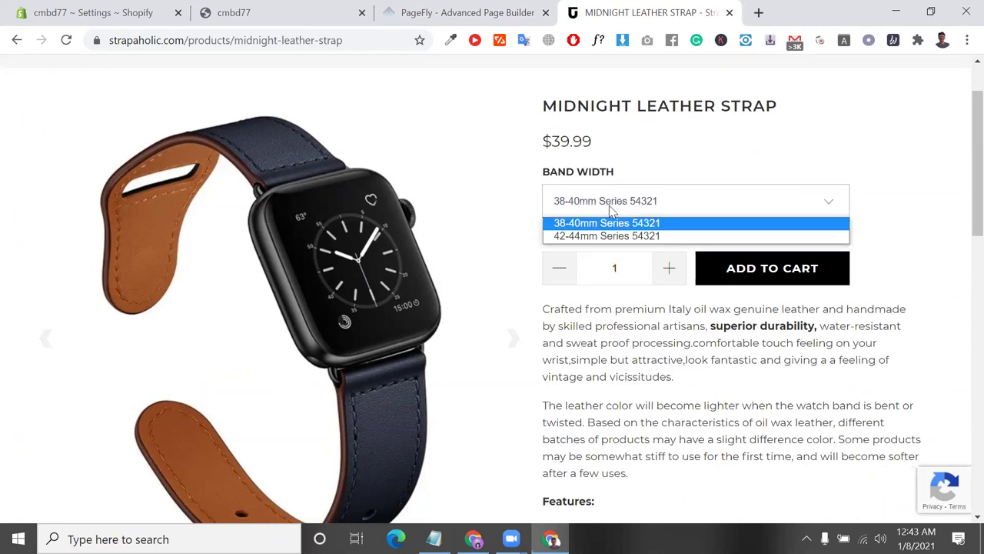
pyautogui.click(607, 181)
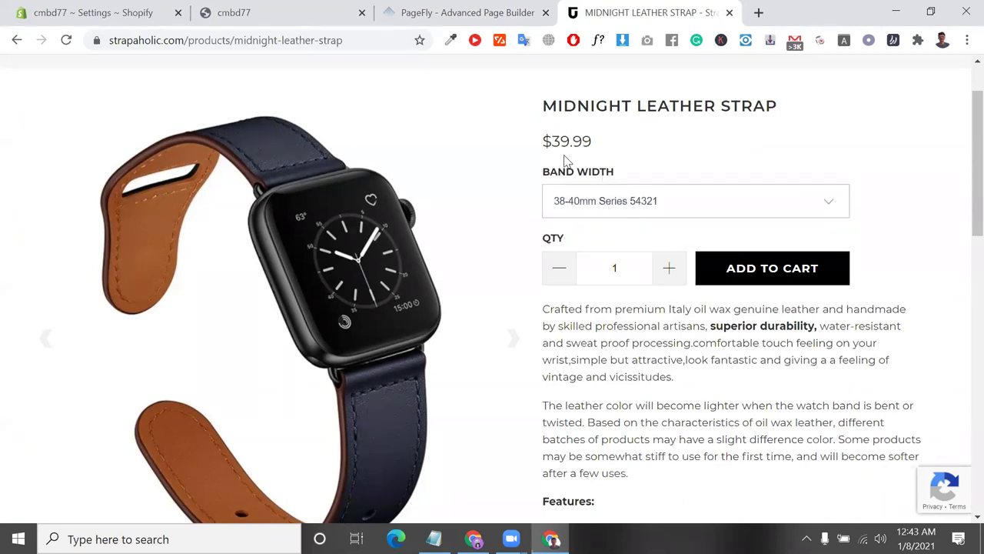
pyautogui.click(452, 10)
pyautogui.scroll(-2, 446, 347)
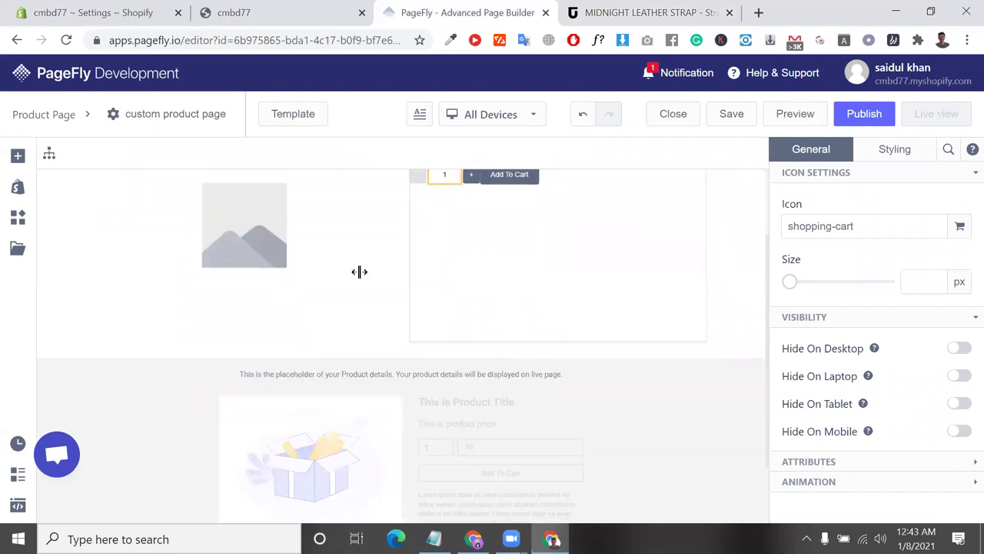
pyautogui.click(246, 13)
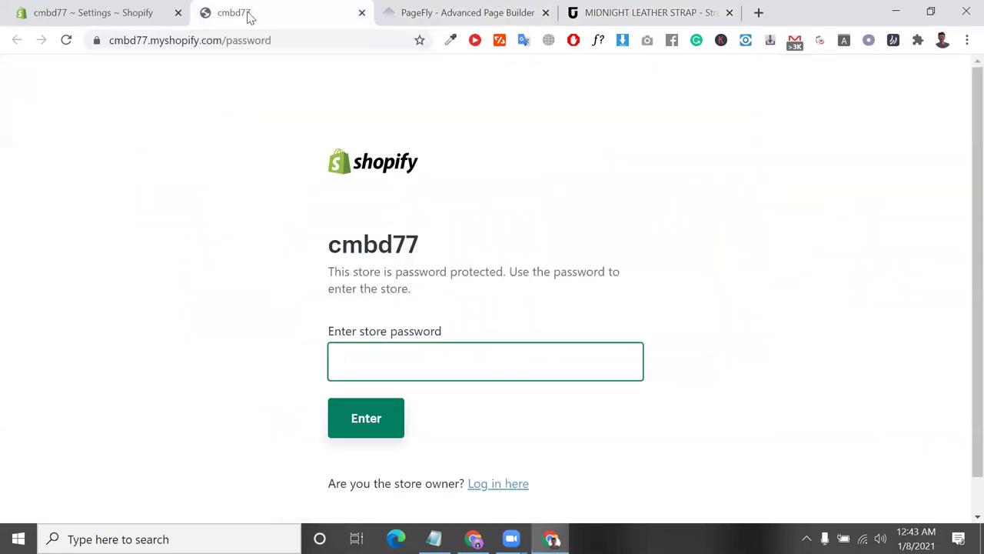
pyautogui.click(424, 12)
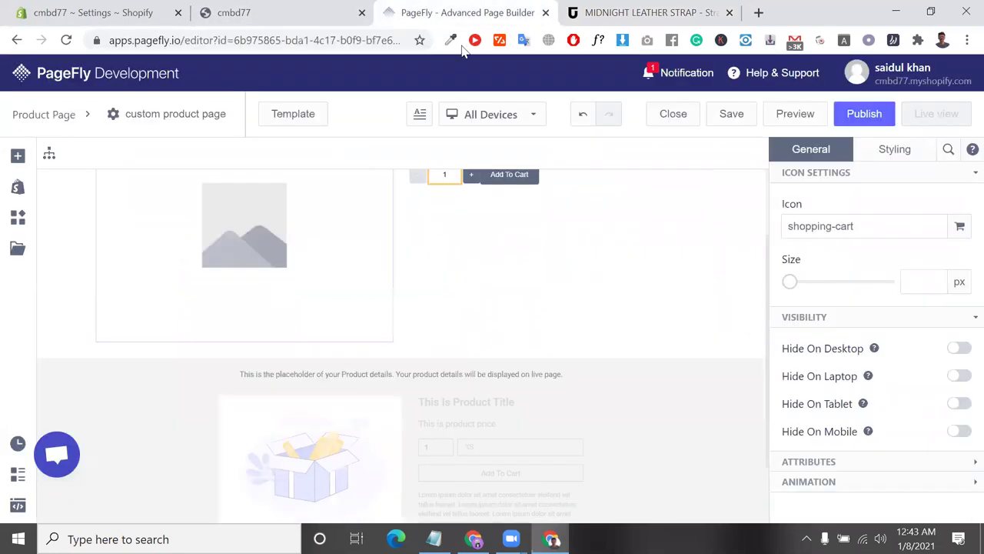
# - Place the single-field Customer Form with an email input and Submit button in a full-width area below the product section
pyautogui.click(18, 187)
pyautogui.scroll(-4, 160, 403)
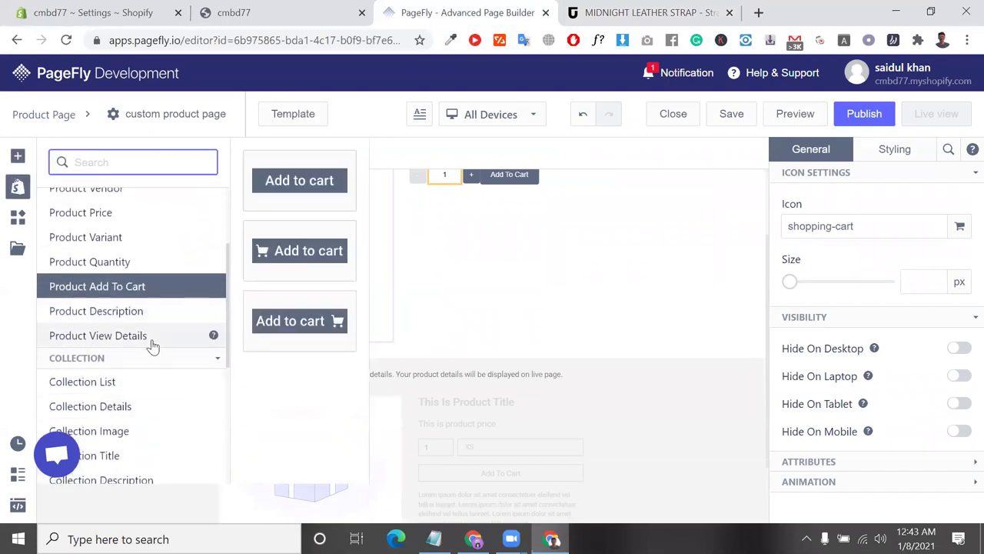
pyautogui.scroll(-2, 146, 369)
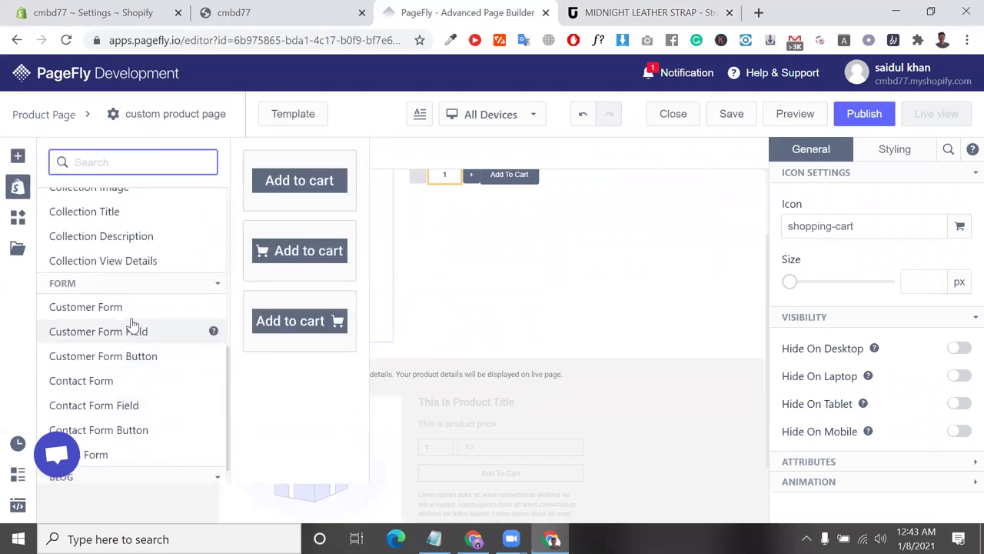
pyautogui.click(128, 319)
pyautogui.scroll(-1, 129, 320)
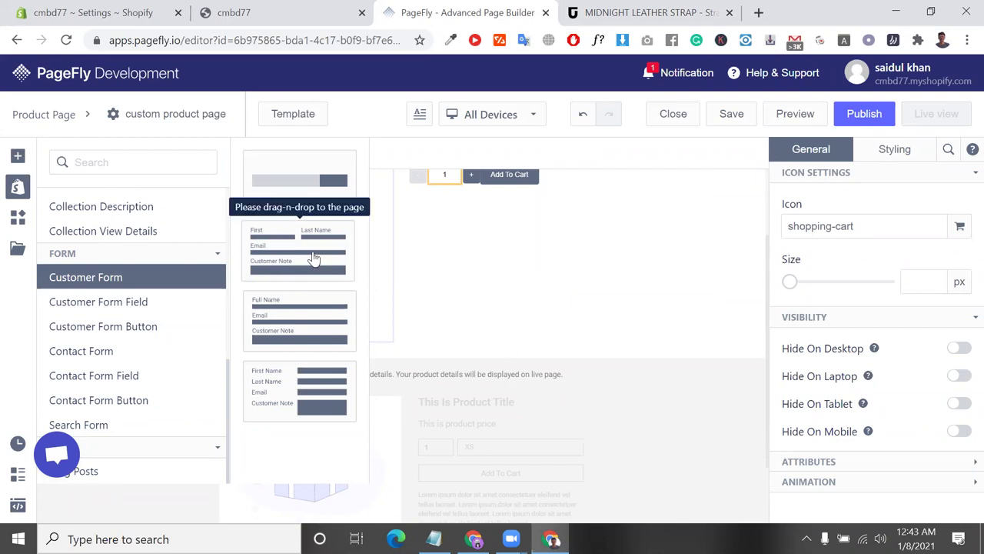
pyautogui.moveTo(289, 192); pyautogui.dragTo(442, 357)
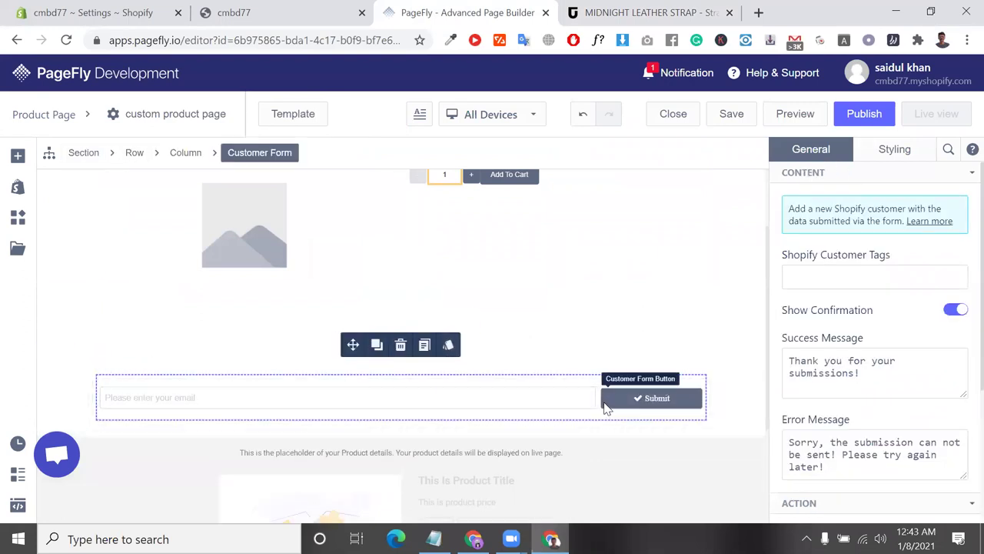
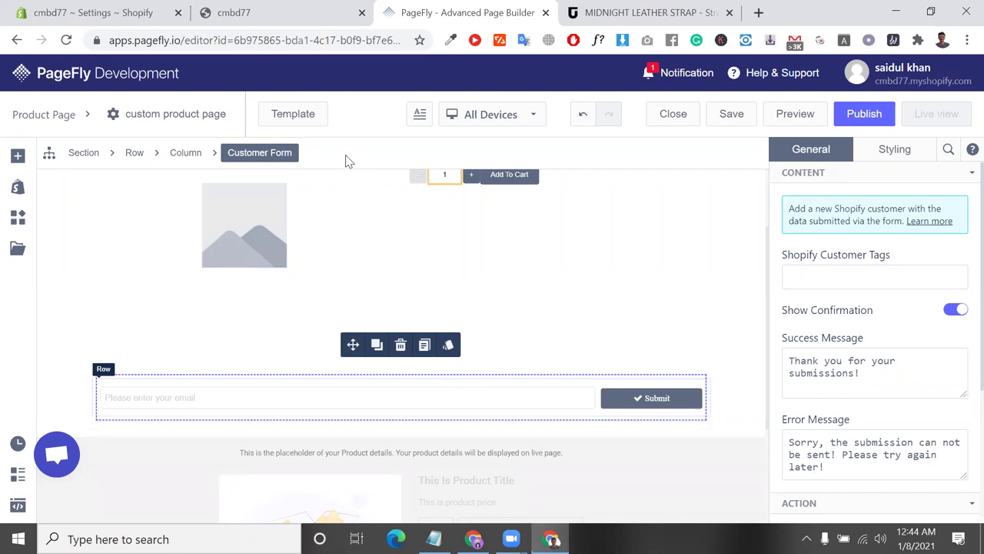
# - Publish the custom product page, close the editor and go to the PageFly dashboard
pyautogui.click(853, 113)
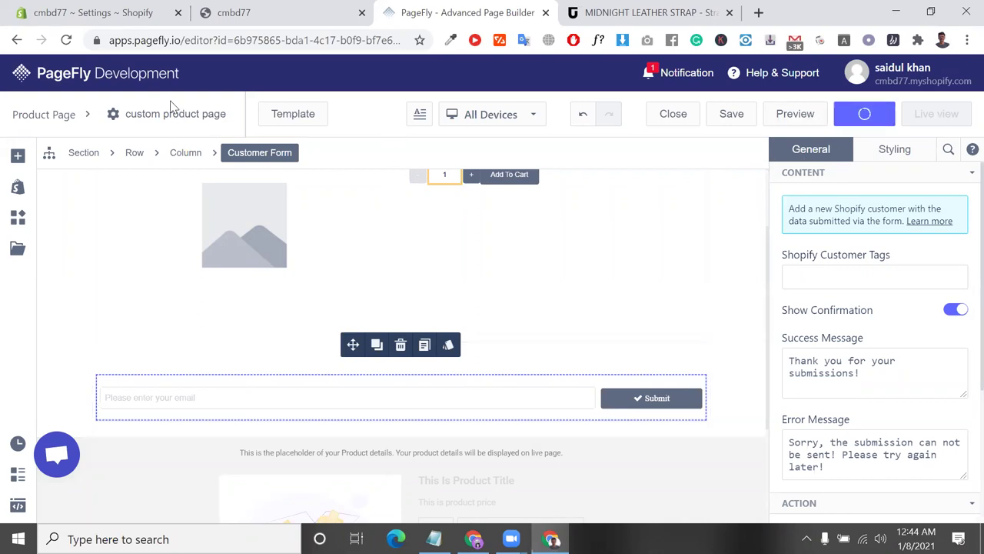
pyautogui.click(675, 113)
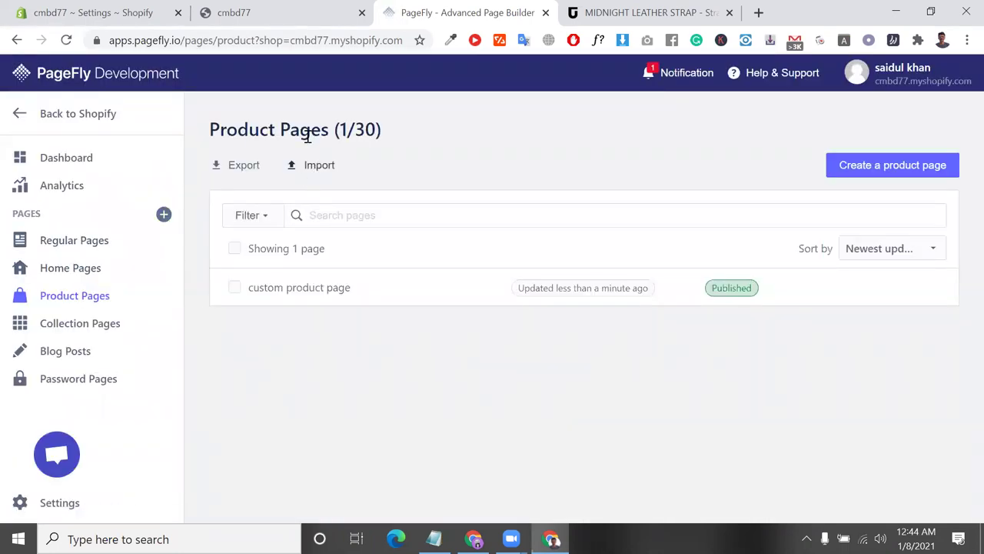
pyautogui.tripleClick(305, 136)
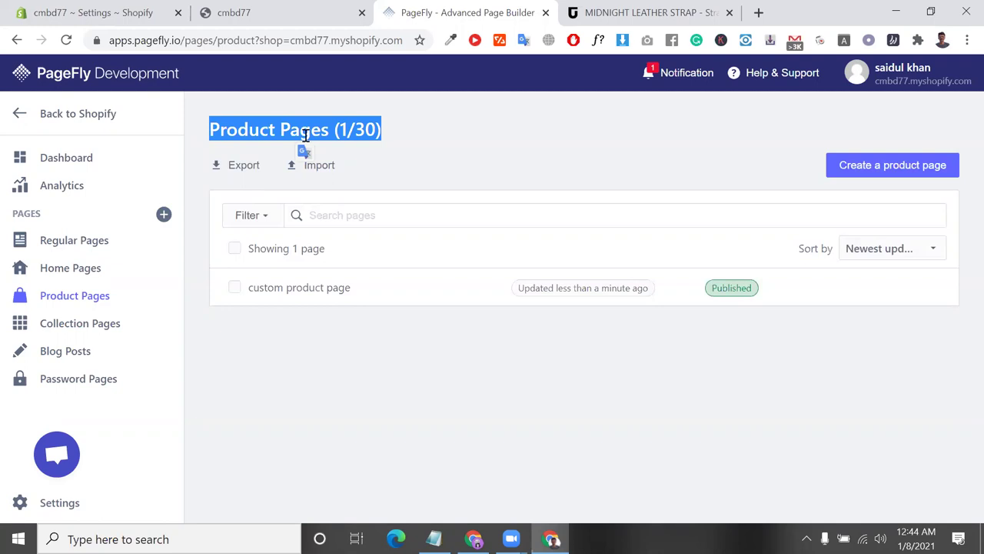
pyautogui.click(108, 379)
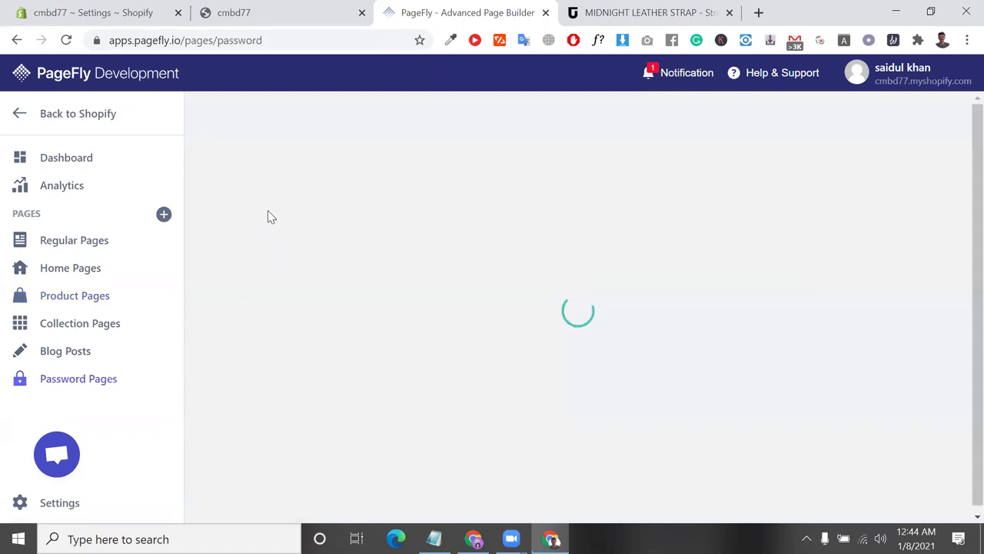
pyautogui.click(98, 173)
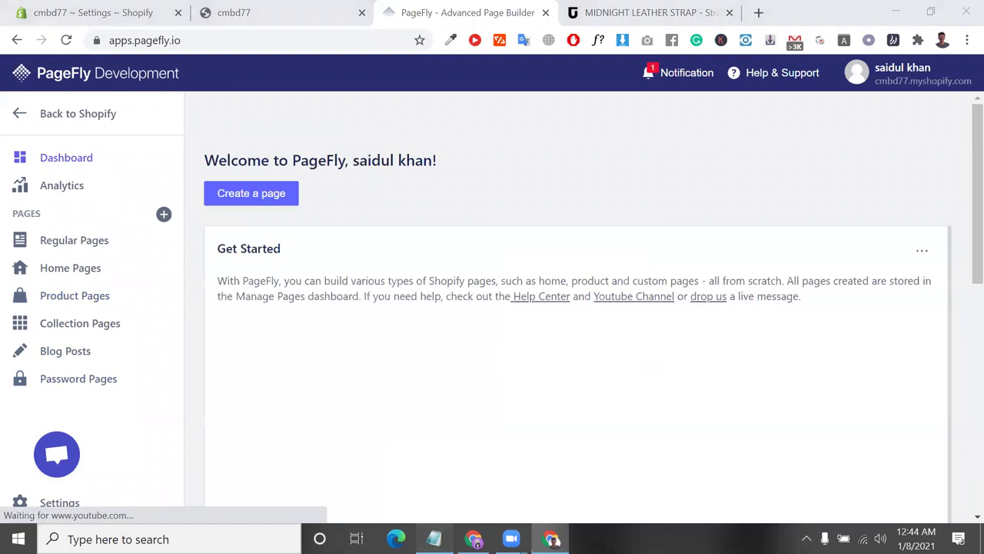
# - Switch to Notepad and review the page types listed under the page builder heading in support.txt
pyautogui.click(434, 538)
pyautogui.click(574, 288)
pyautogui.click(639, 300)
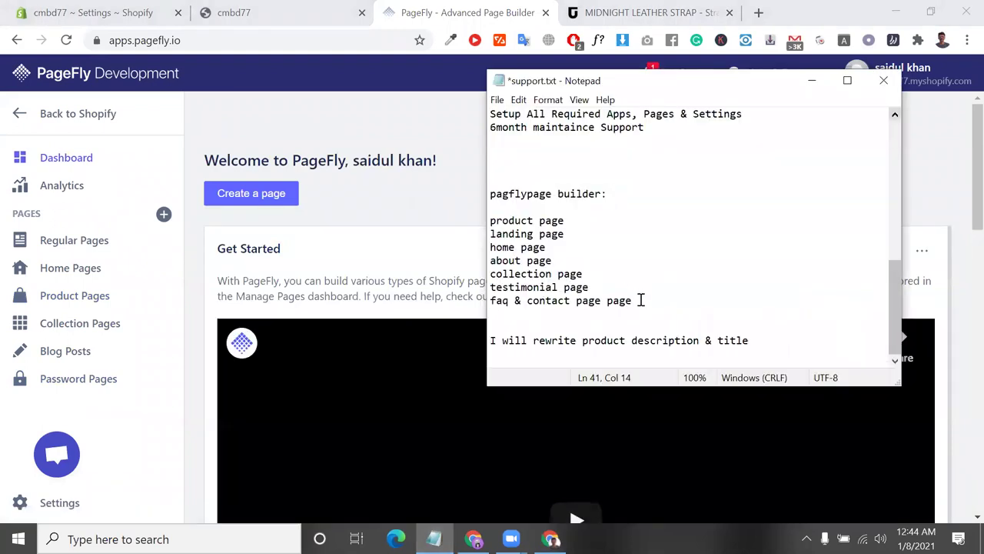
pyautogui.moveTo(497, 221)
pyautogui.mouseDown()
pyautogui.moveTo(555, 223)
pyautogui.moveTo(486, 217)
pyautogui.mouseUp()
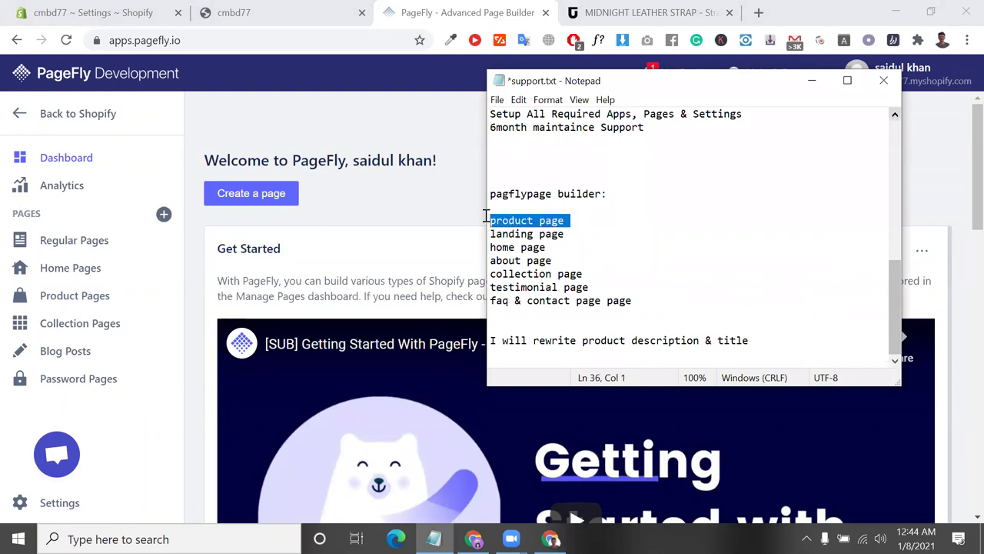
pyautogui.moveTo(570, 233); pyautogui.dragTo(475, 248)
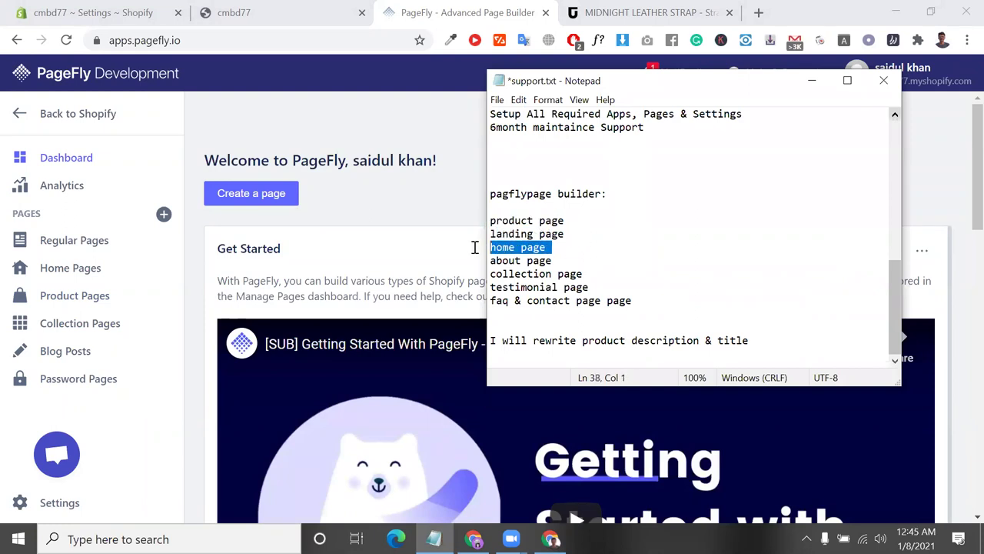
# - Examine each page type in the page builder list, from product page to faq & contact page, and the services listed above it
pyautogui.moveTo(558, 261); pyautogui.dragTo(506, 262)
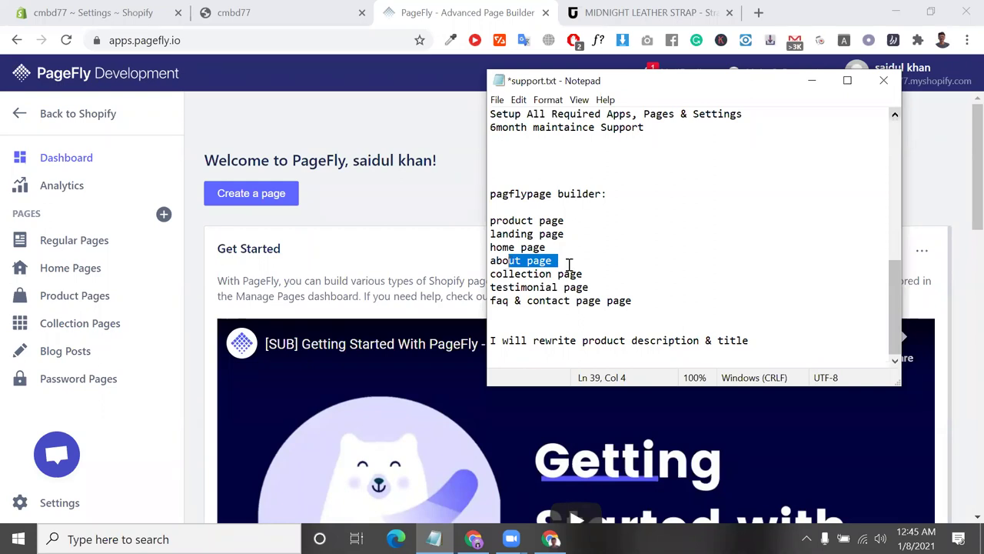
pyautogui.moveTo(569, 220); pyautogui.dragTo(497, 221)
pyautogui.click(490, 220)
pyautogui.hotkey('shift', 'Home')
pyautogui.moveTo(575, 234); pyautogui.dragTo(490, 234)
pyautogui.moveTo(561, 251); pyautogui.dragTo(489, 247)
pyautogui.moveTo(571, 260); pyautogui.dragTo(488, 261)
pyautogui.moveTo(489, 194); pyautogui.dragTo(650, 310)
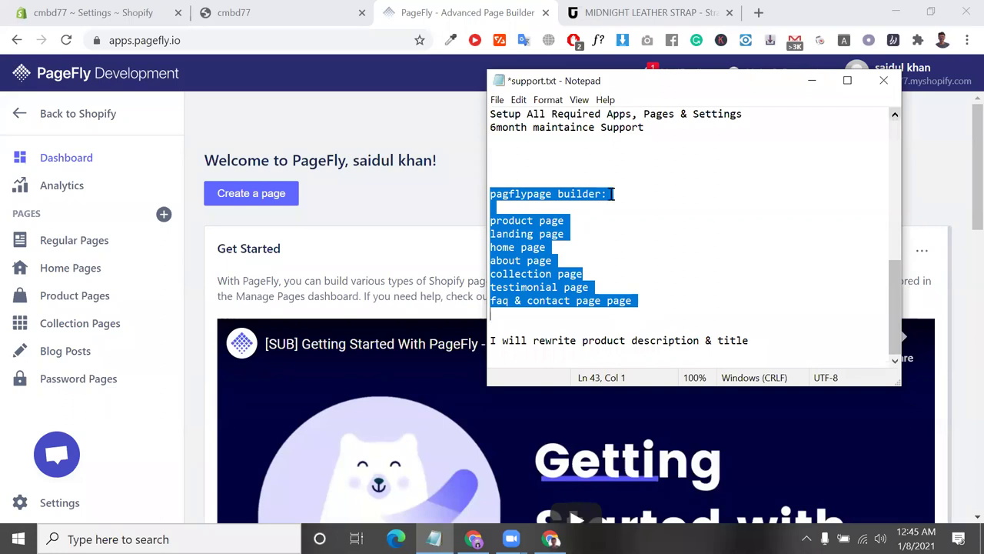
pyautogui.click(679, 306)
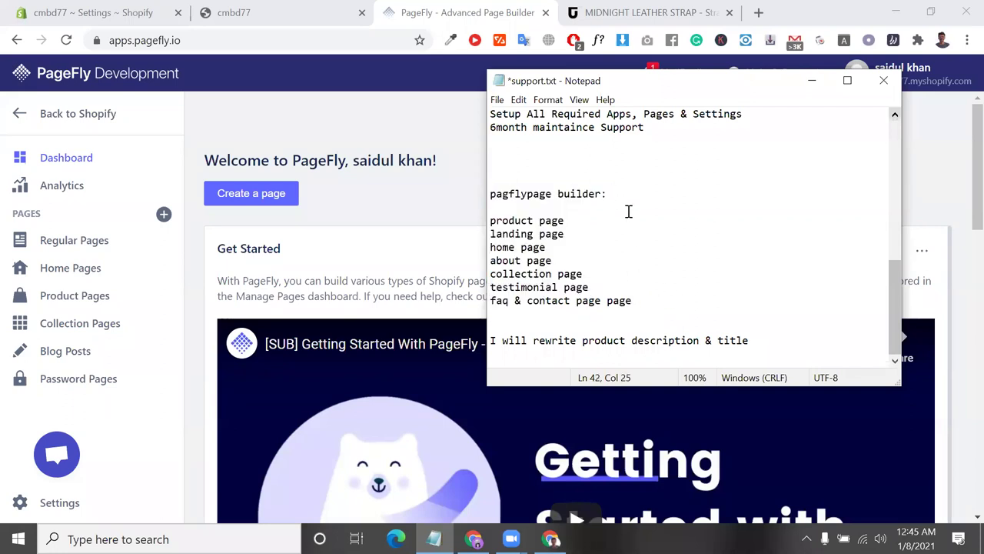
pyautogui.scroll(6, 700, 341)
pyautogui.scroll(-2, 698, 343)
pyautogui.moveTo(694, 310); pyautogui.dragTo(508, 180)
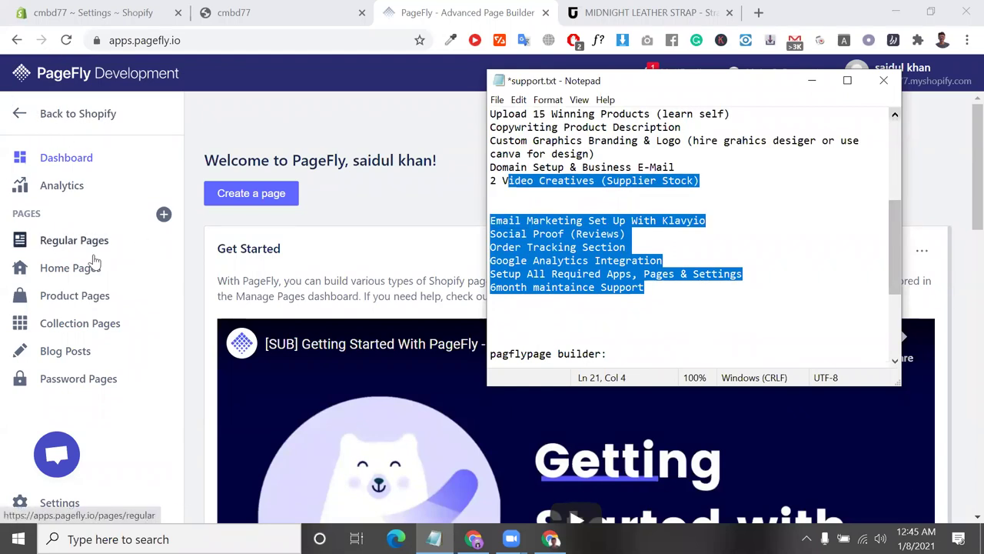
# - View PageFly's Password Pages section and close the password-protected cmbd77 storefront tab
pyautogui.click(103, 380)
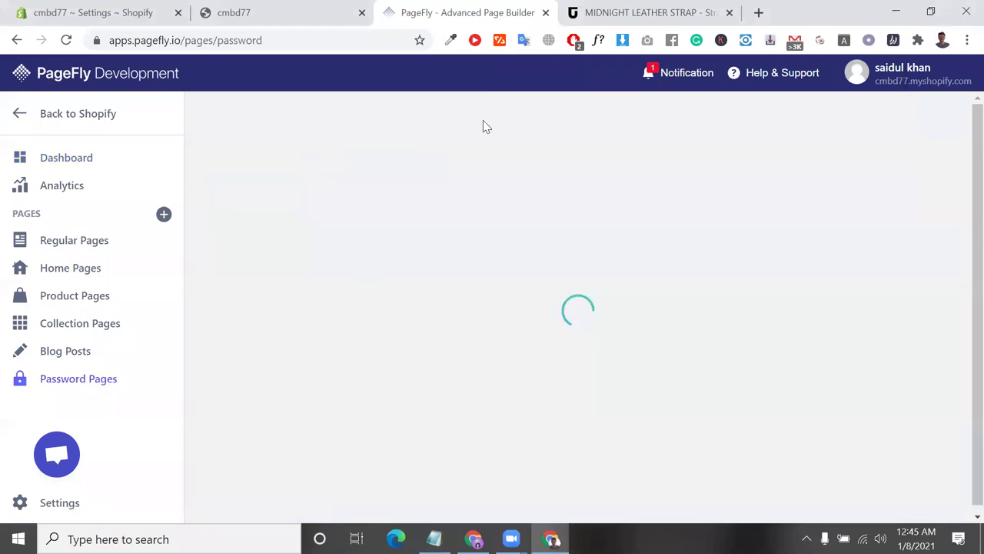
pyautogui.click(306, 8)
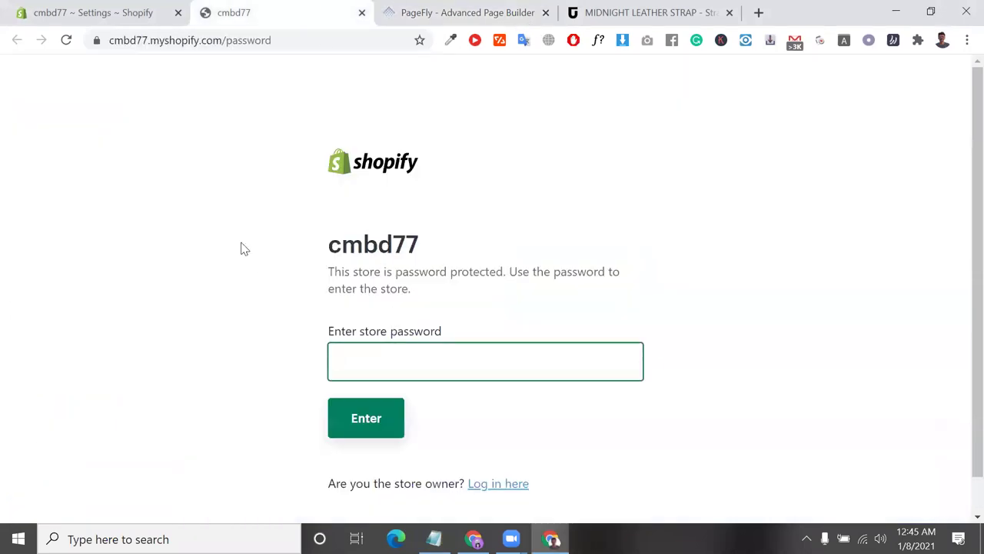
pyautogui.click(135, 14)
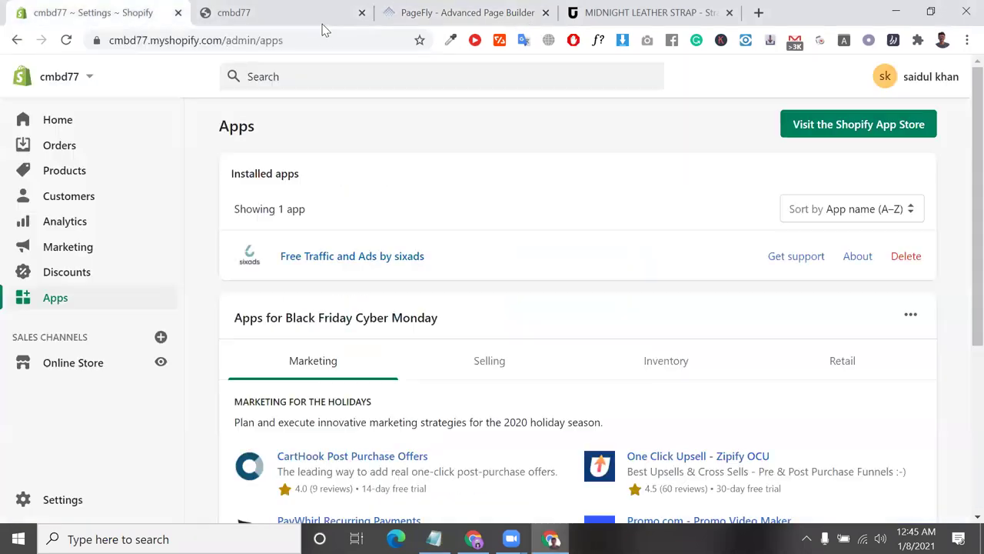
pyautogui.click(362, 13)
# - Open the store's Settings page in the Shopify admin and look over its categories
pyautogui.scroll(-2, 361, 200)
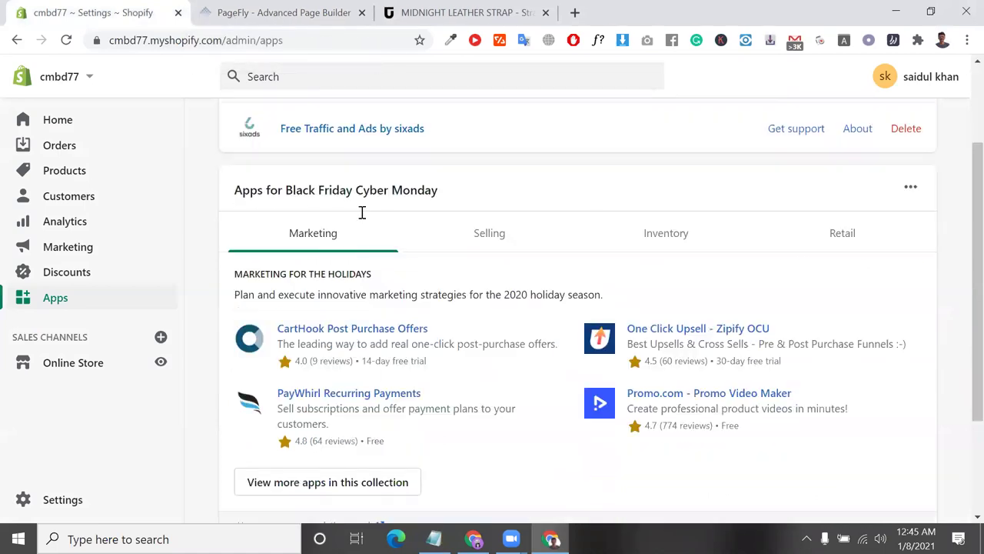
pyautogui.scroll(-2, 231, 307)
pyautogui.click(77, 498)
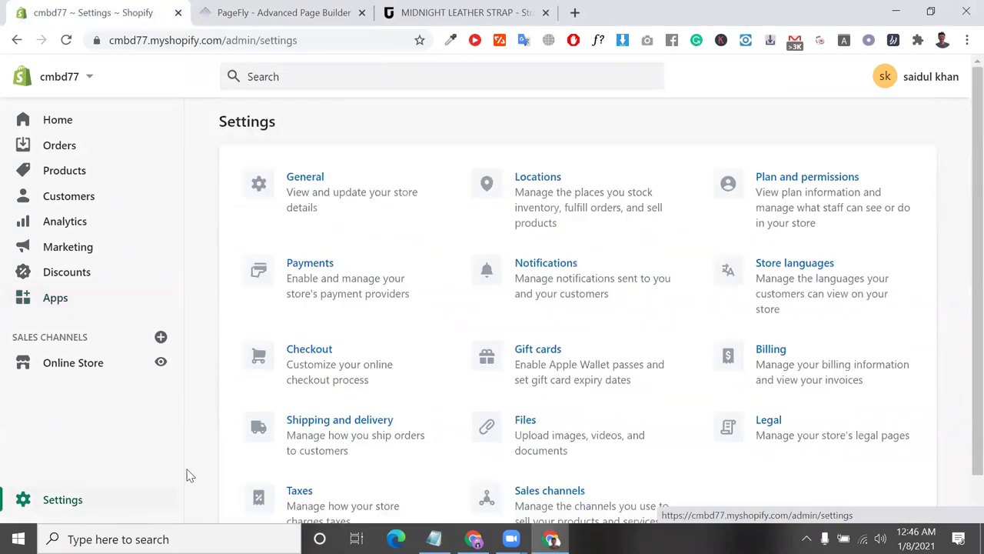
pyautogui.scroll(-1, 466, 356)
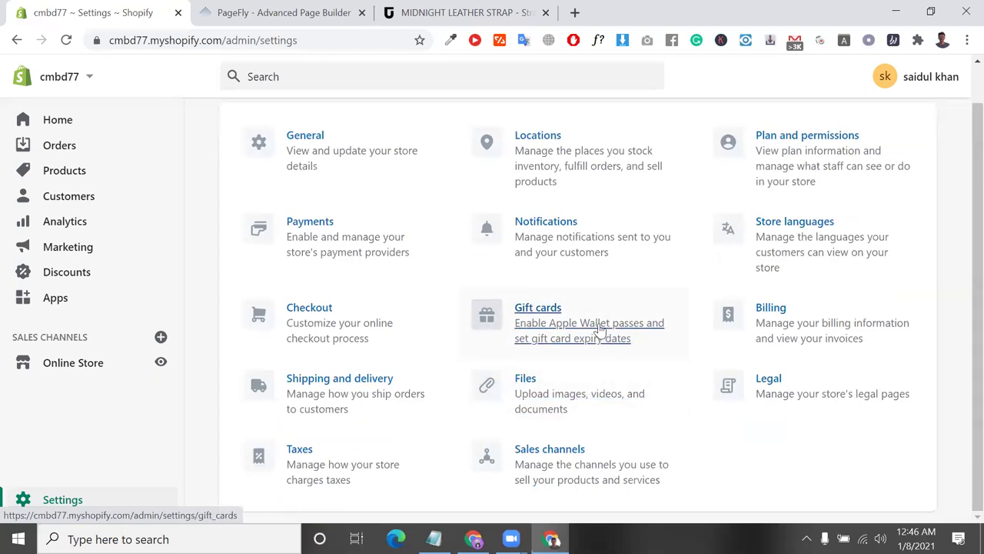
# - Go to the home page of the Strapaholic reference store and copy its web address
pyautogui.click(430, 9)
pyautogui.scroll(2, 200, 224)
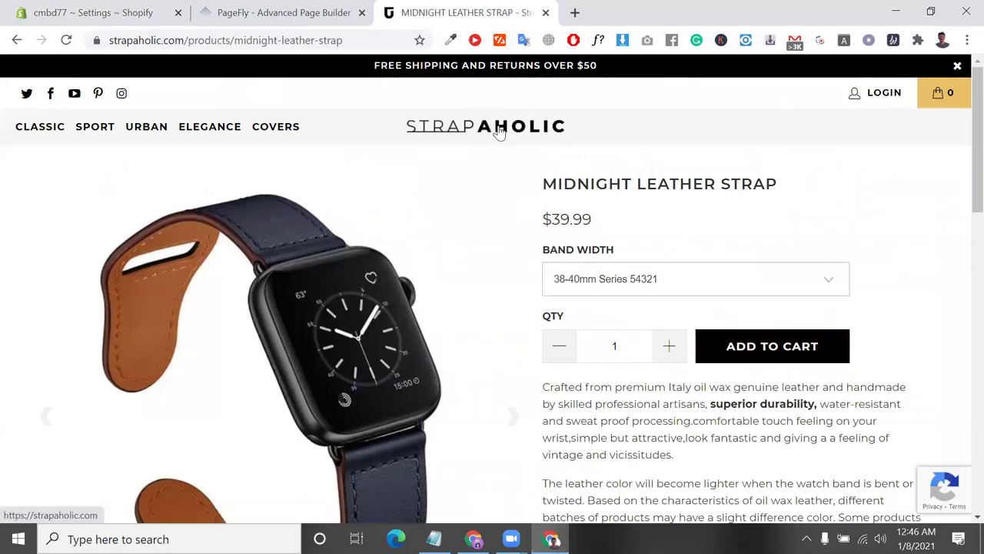
pyautogui.click(500, 133)
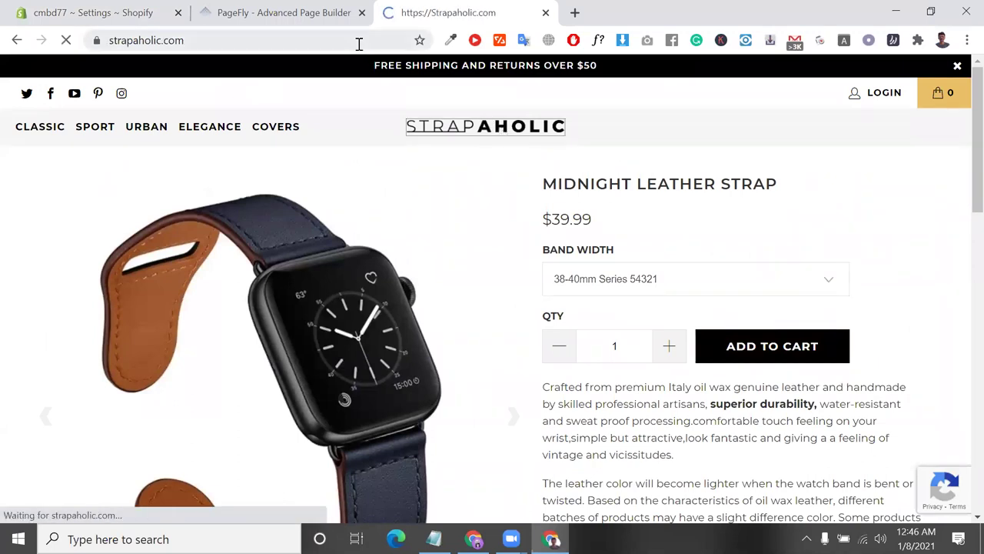
pyautogui.click(358, 42)
pyautogui.hotkey('ctrl', 'c')
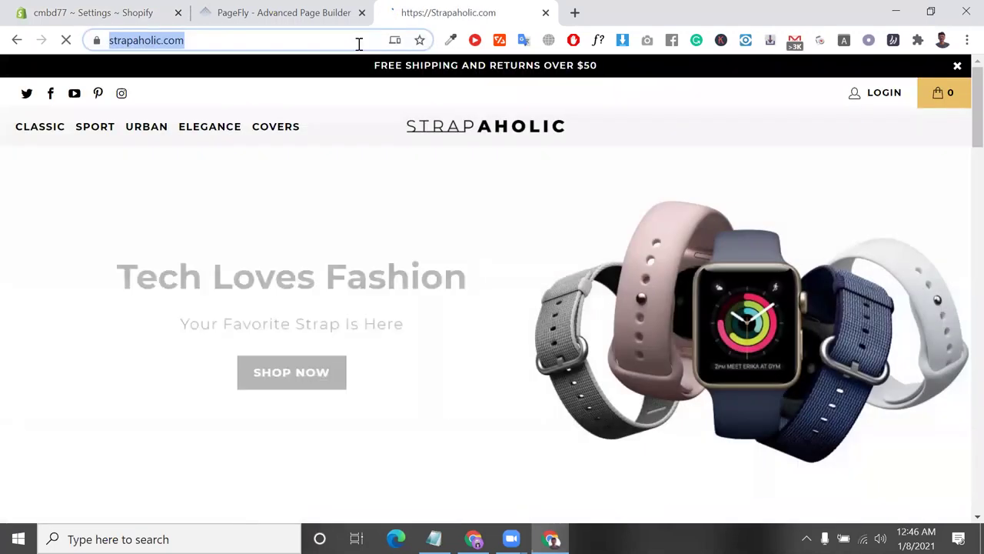
pyautogui.hotkey('alt', 'Tab')
pyautogui.click(621, 313)
pyautogui.scroll(-4, 633, 347)
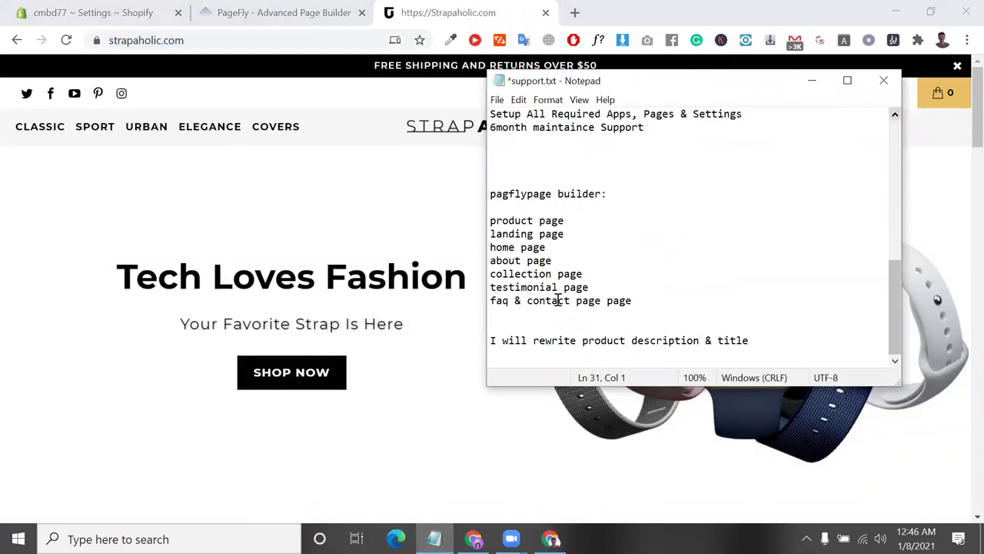
pyautogui.press('Return')
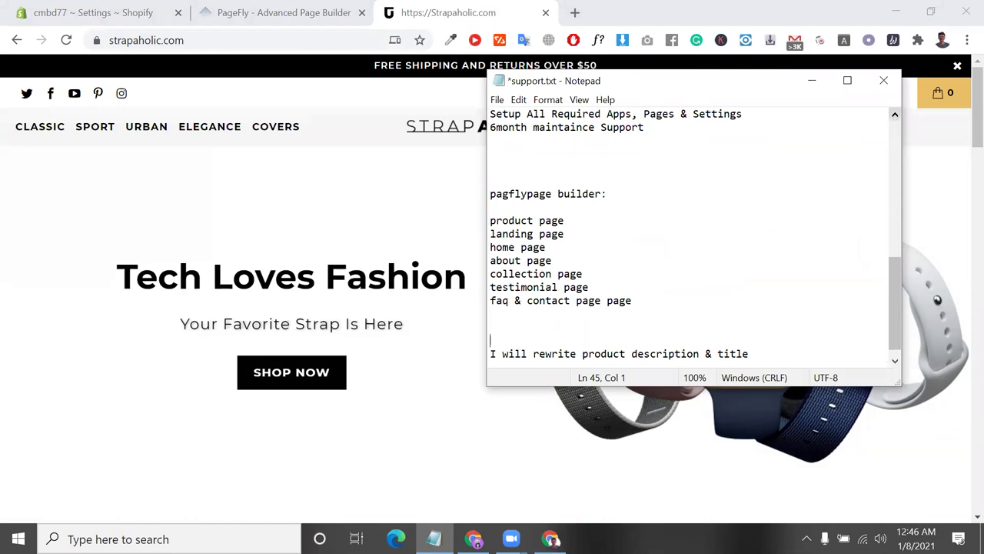
pyautogui.write('E')
pyautogui.write('xamp')
pyautogui.press('BackSpace')
pyautogui.press('BackSpace')
pyautogui.write('ample site:')
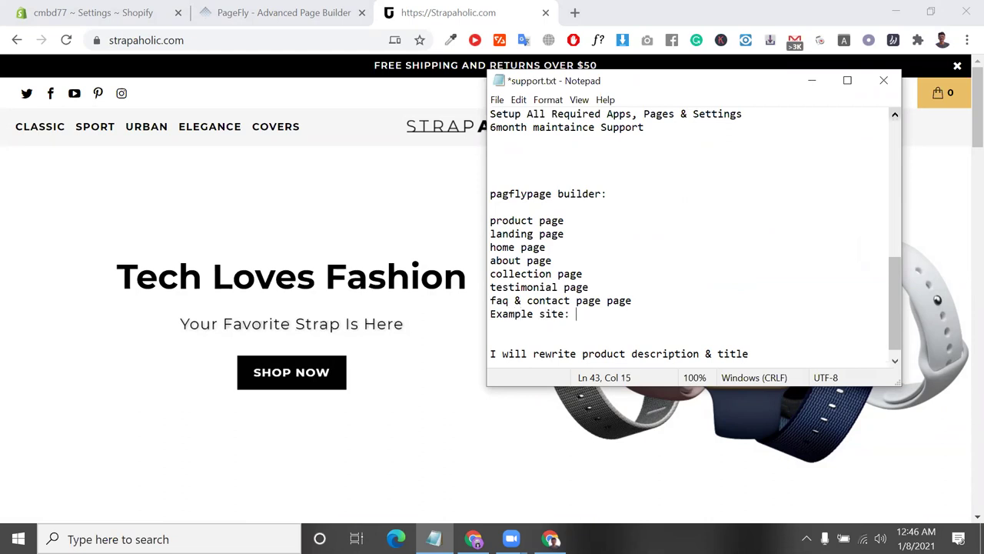
pyautogui.hotkey('ctrl', 'v')
pyautogui.moveTo(650, 307); pyautogui.dragTo(456, 164)
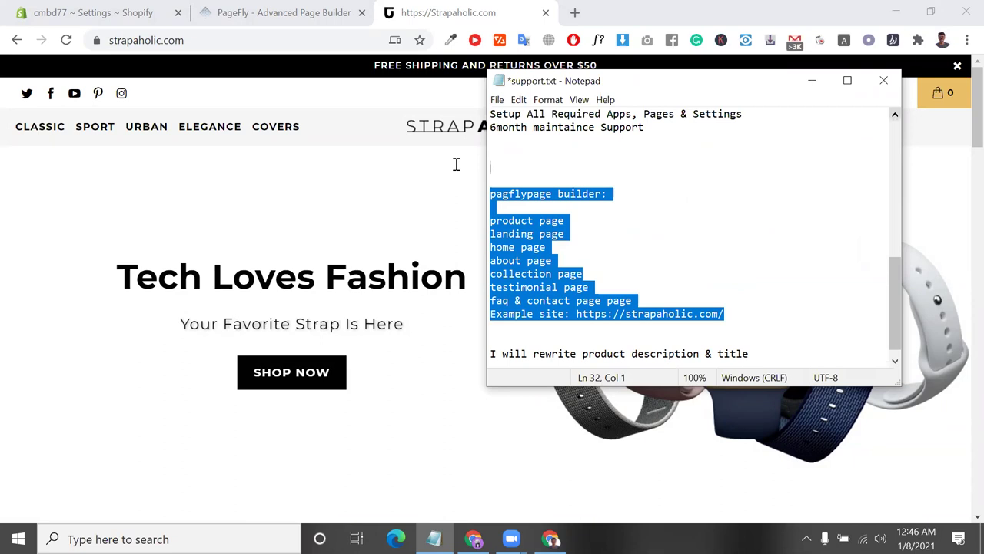
pyautogui.click(585, 273)
pyautogui.moveTo(725, 314); pyautogui.dragTo(358, 183)
# - Return to the Shopify admin settings in the browser and open the General settings
pyautogui.click(259, 12)
pyautogui.click(110, 9)
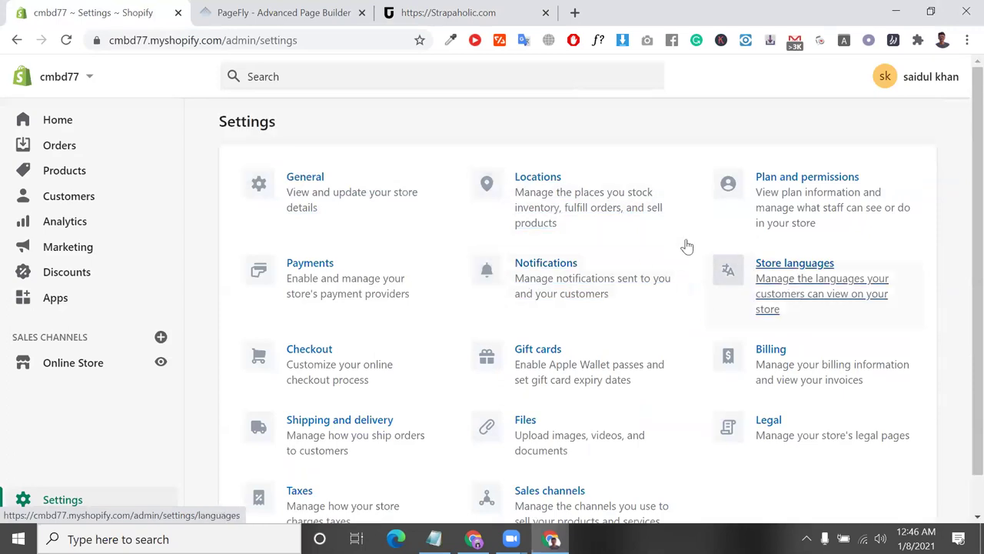
pyautogui.click(296, 204)
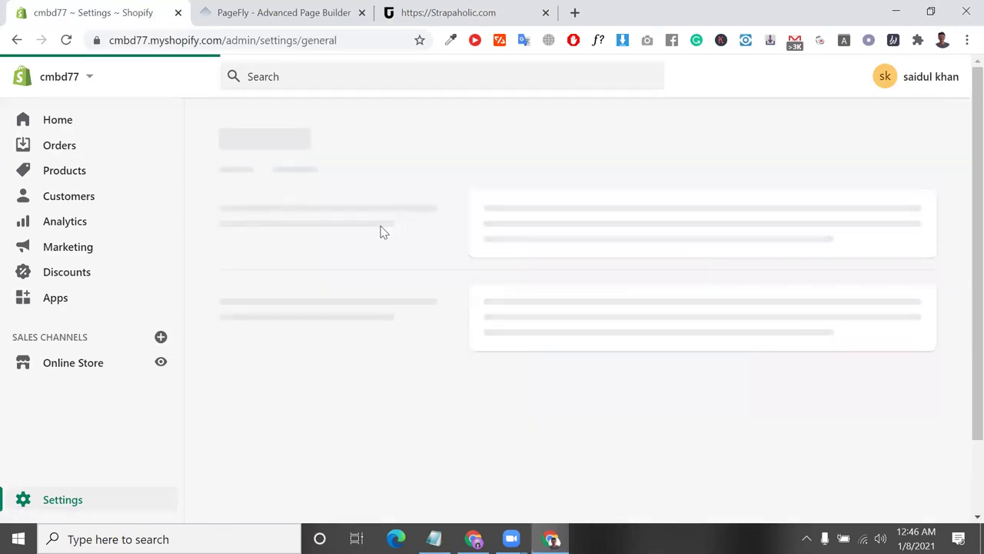
# - Review the store contact details, store address, and standards and formats in the General settings
pyautogui.scroll(-1, 577, 308)
pyautogui.scroll(-1, 595, 418)
pyautogui.scroll(2, 593, 417)
pyautogui.moveTo(616, 275); pyautogui.dragTo(487, 277)
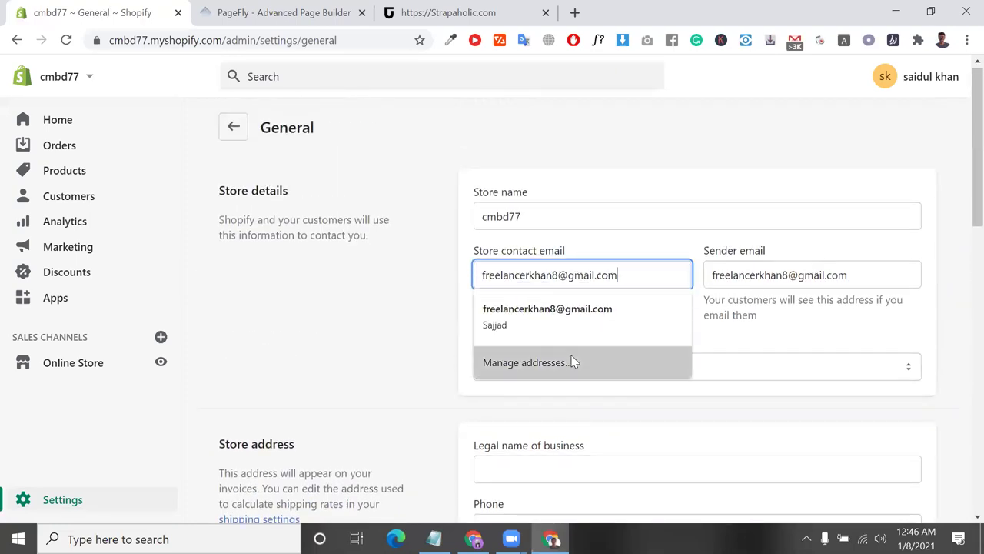
pyautogui.click(335, 408)
pyautogui.scroll(-2, 571, 360)
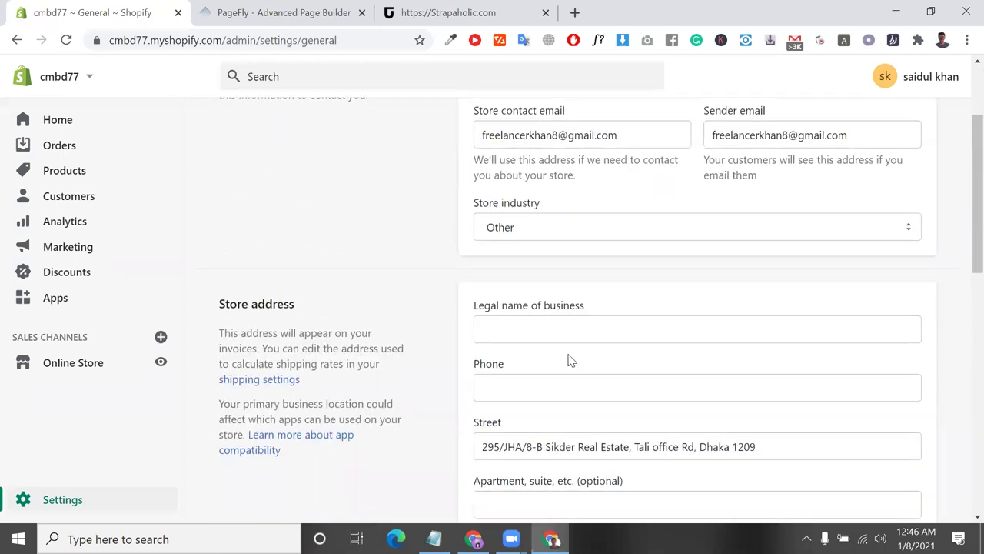
pyautogui.scroll(-5, 578, 358)
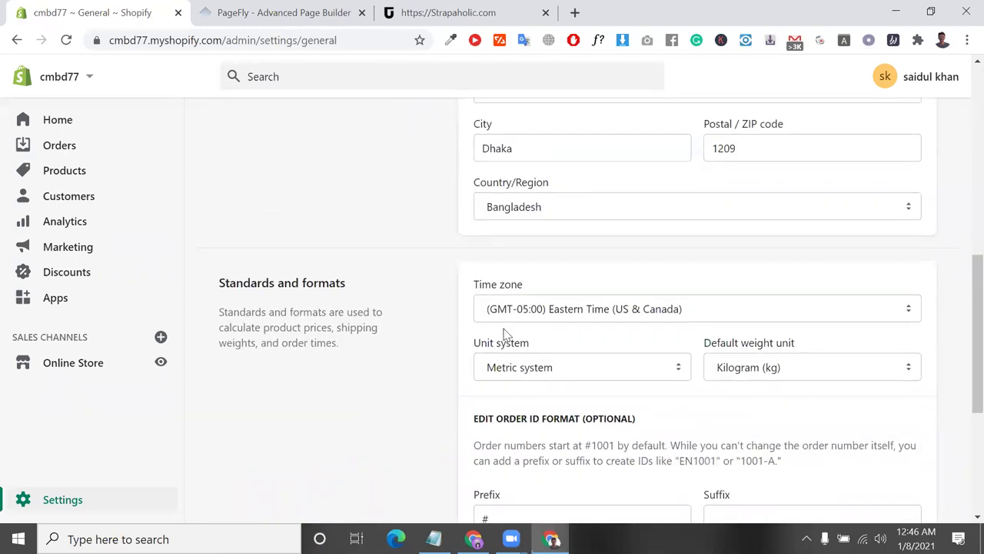
pyautogui.scroll(-2, 505, 332)
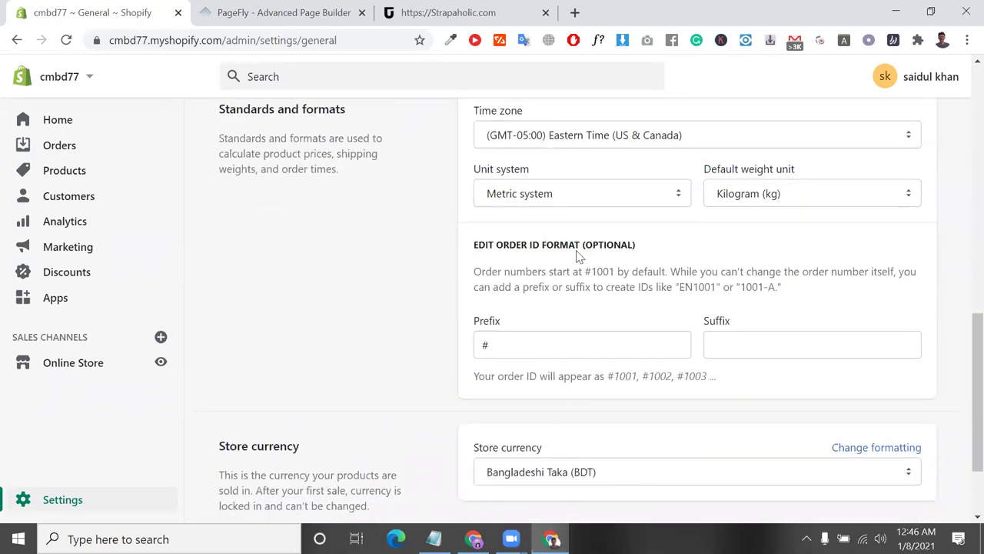
pyautogui.scroll(-2, 578, 257)
# - Examine the order ID format section, including its explanation, the default starting number, and the prefix and suffix fields
pyautogui.click(642, 240)
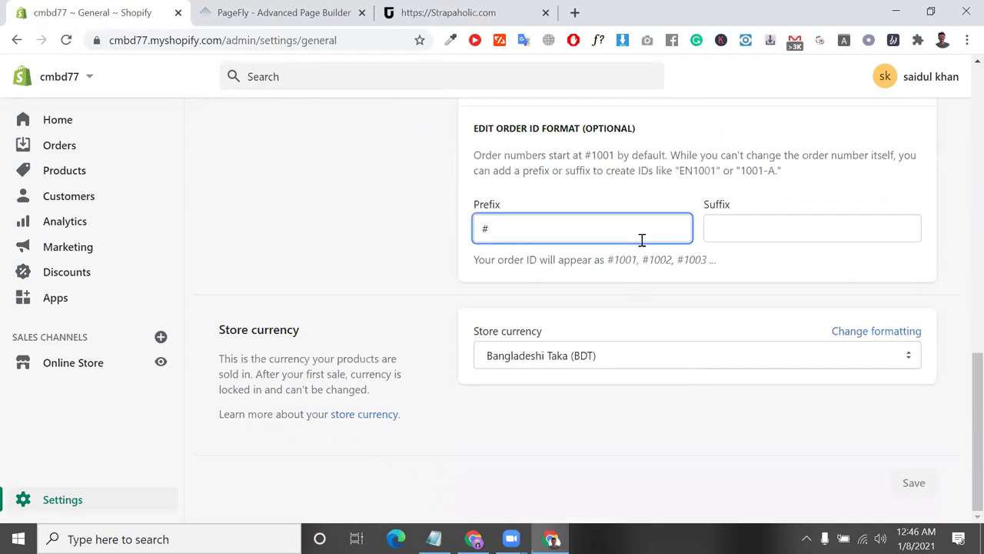
pyautogui.click(747, 228)
pyautogui.click(644, 232)
pyautogui.moveTo(492, 237); pyautogui.dragTo(471, 242)
pyautogui.tripleClick(605, 131)
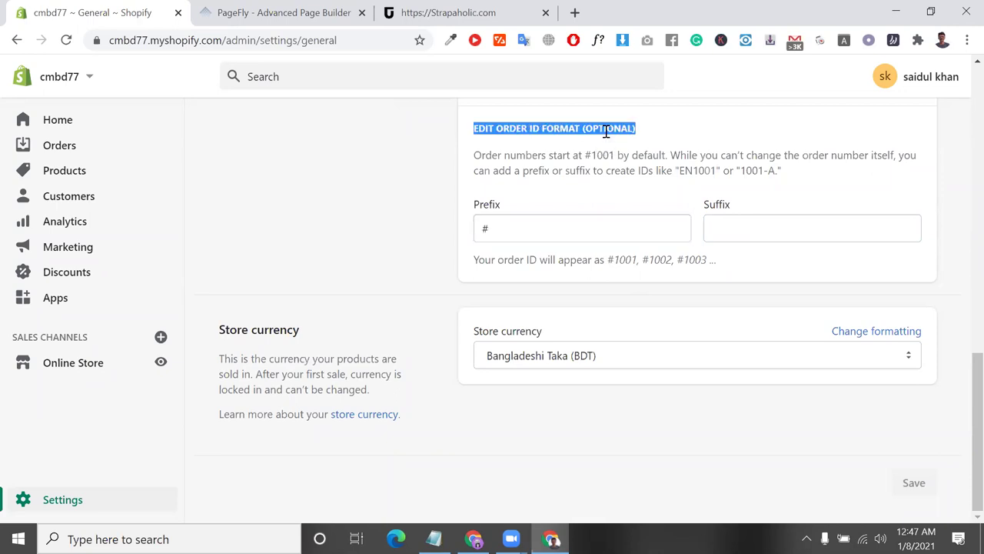
pyautogui.click(486, 212)
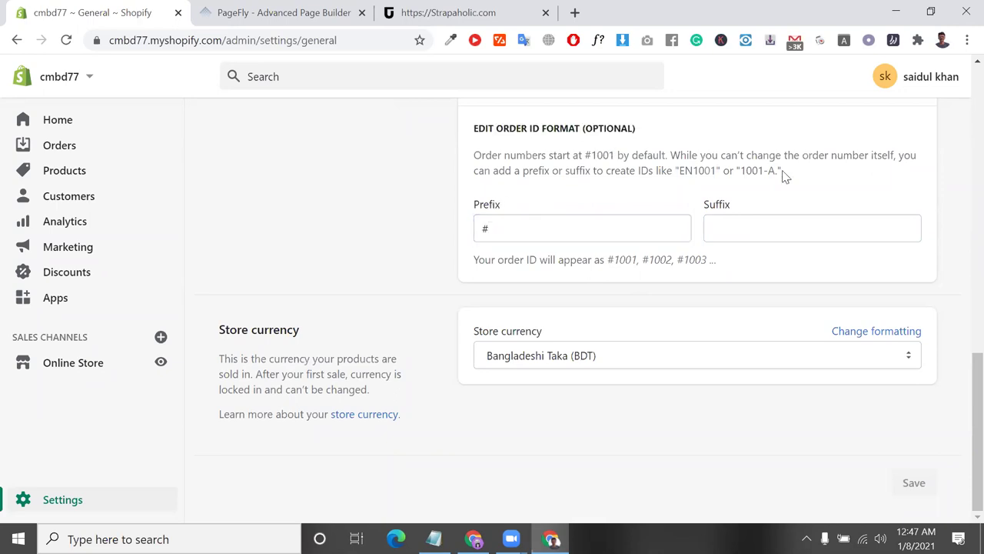
pyautogui.doubleClick(715, 206)
pyautogui.moveTo(715, 206); pyautogui.dragTo(628, 228)
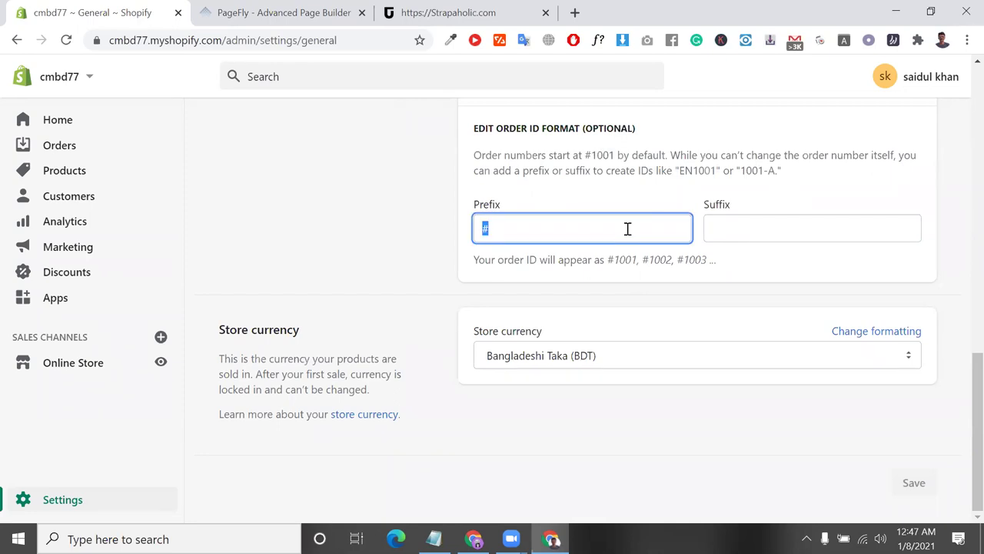
pyautogui.doubleClick(605, 171)
pyautogui.tripleClick(606, 171)
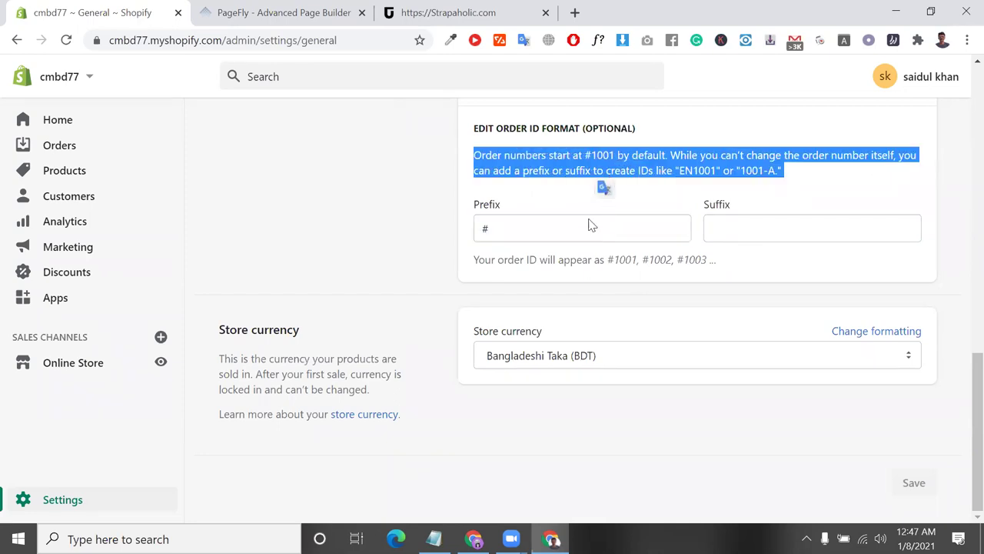
pyautogui.click(528, 239)
pyautogui.moveTo(587, 155)
pyautogui.mouseDown()
pyautogui.moveTo(617, 154)
pyautogui.moveTo(597, 159)
pyautogui.mouseUp()
pyautogui.click(594, 158)
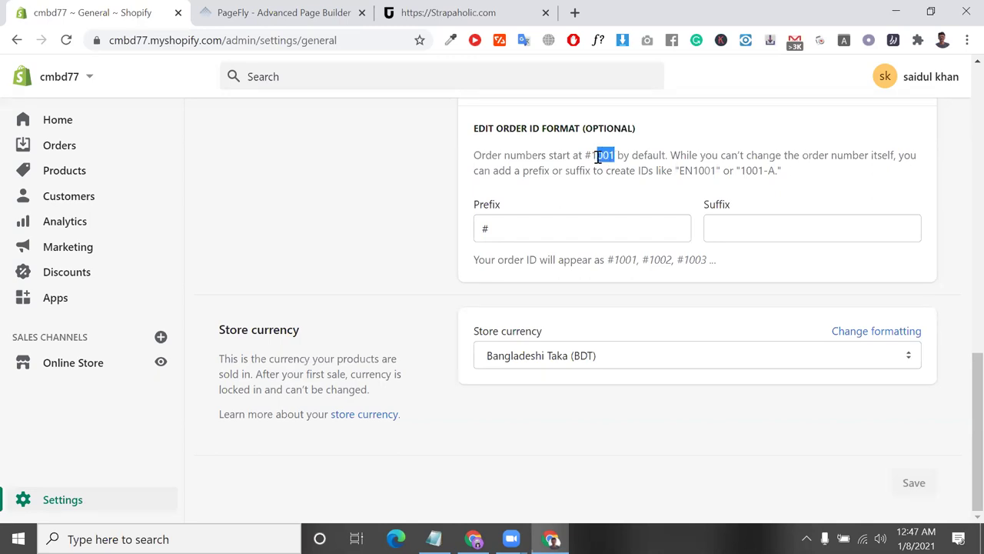
pyautogui.moveTo(586, 157); pyautogui.dragTo(612, 156)
pyautogui.click(751, 225)
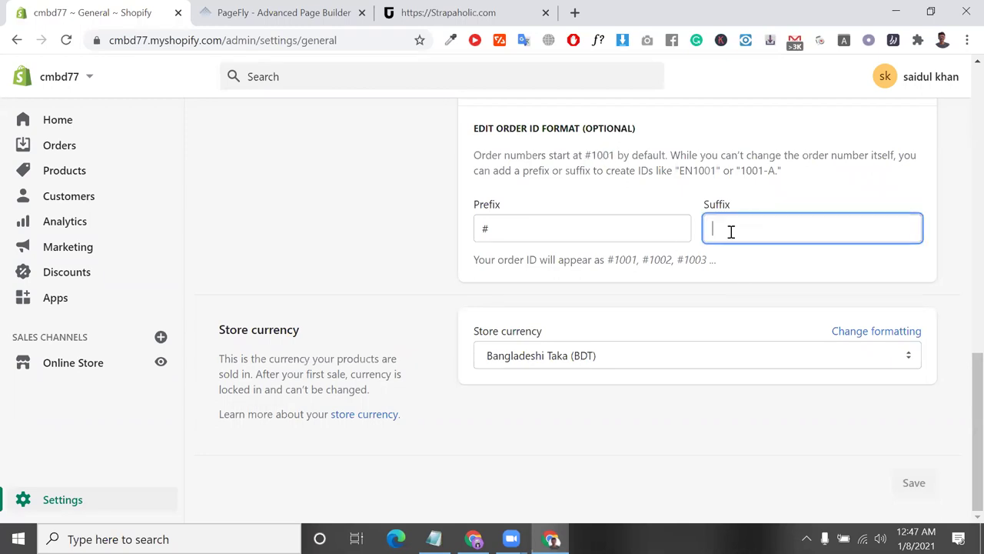
# - Replace the order ID prefix with cmbd and check the previewed order ID
pyautogui.doubleClick(572, 231)
pyautogui.press('BackSpace')
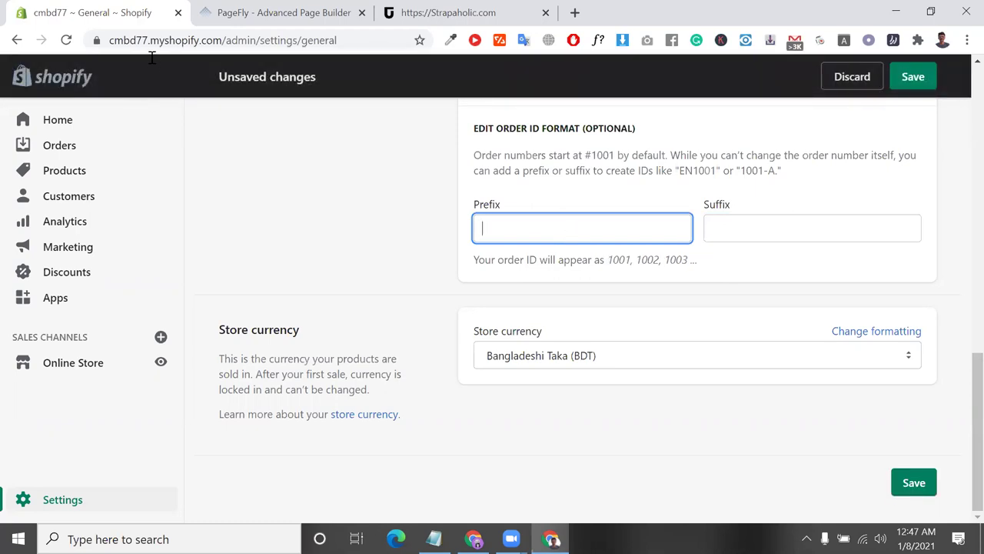
pyautogui.moveTo(138, 40); pyautogui.dragTo(108, 40)
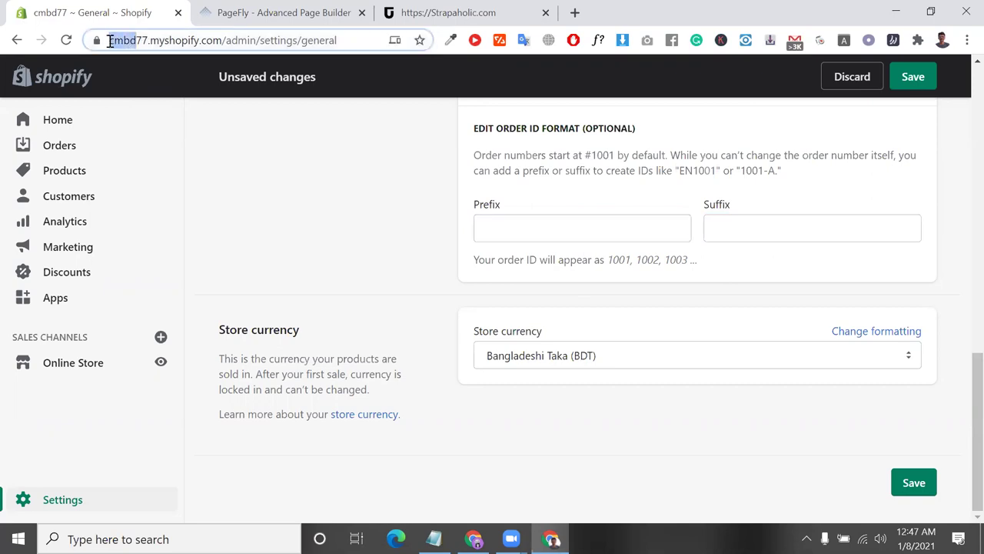
pyautogui.click(514, 233)
pyautogui.write('cmbd')
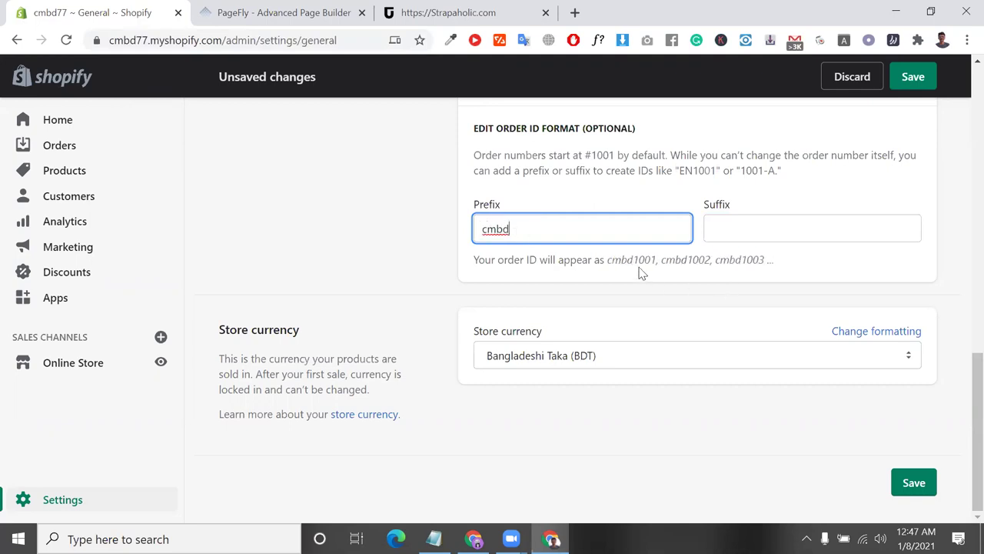
pyautogui.moveTo(608, 262); pyautogui.dragTo(654, 262)
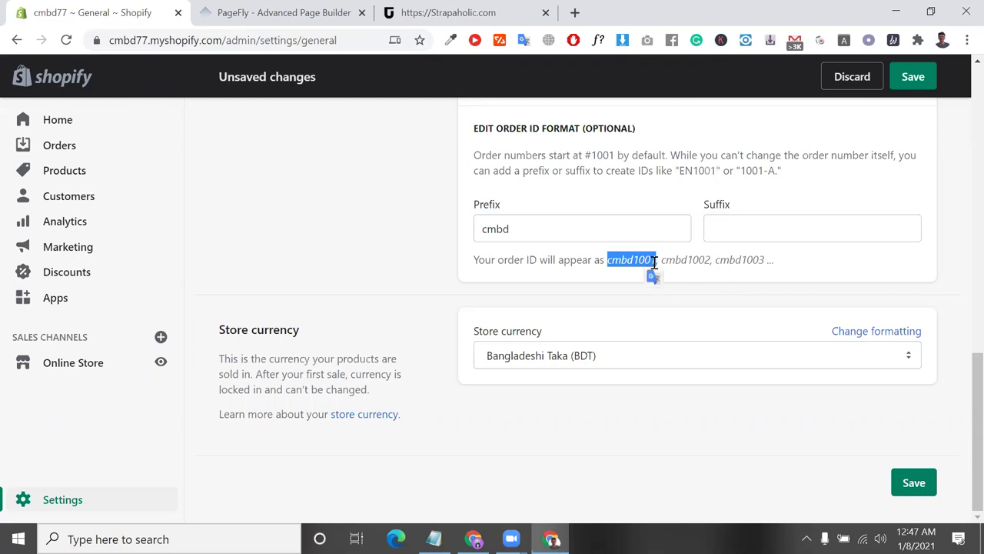
# - Try out a suffix beginning with s in the order ID format and clear the field again
pyautogui.click(715, 234)
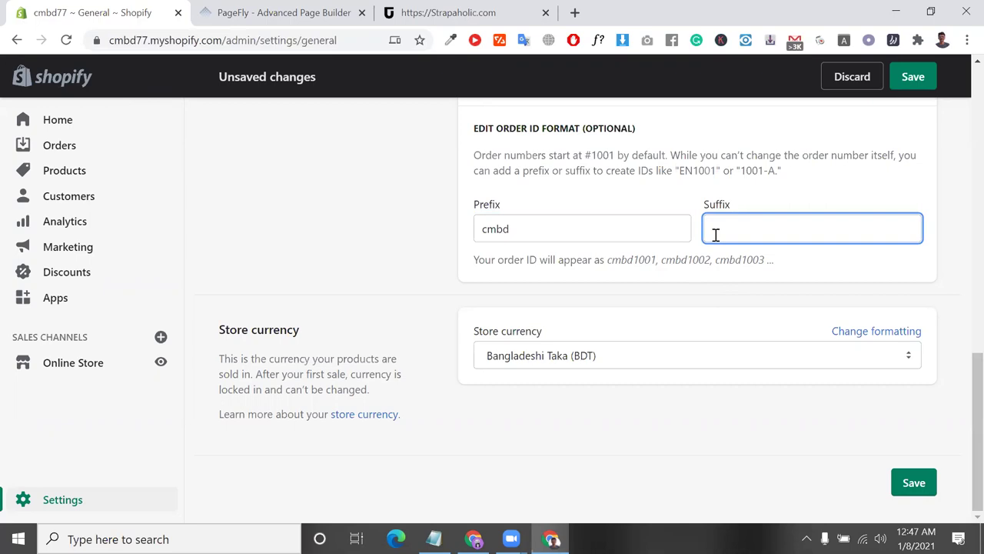
pyautogui.write('s')
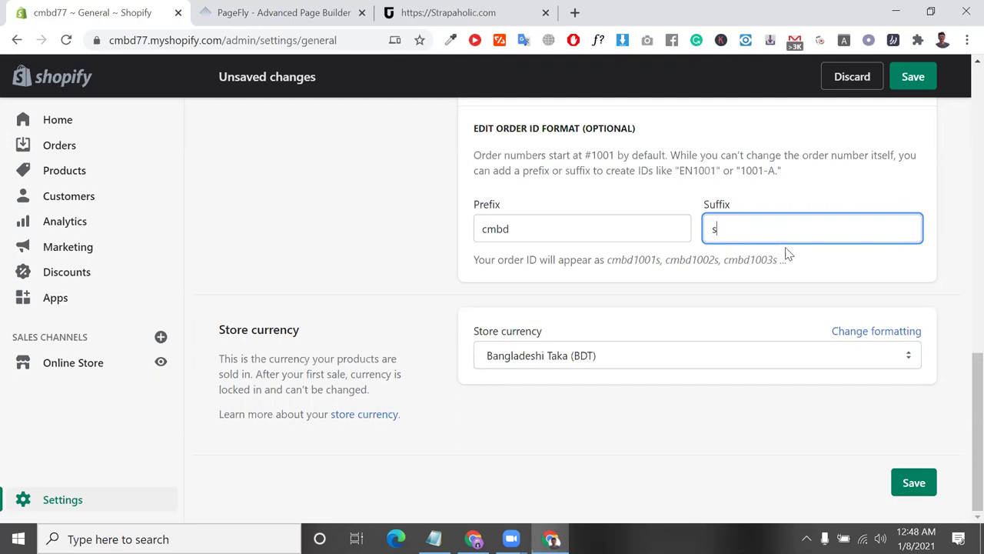
pyautogui.write('ho')
pyautogui.press('BackSpace')
pyautogui.press('BackSpace')
pyautogui.press('BackSpace')
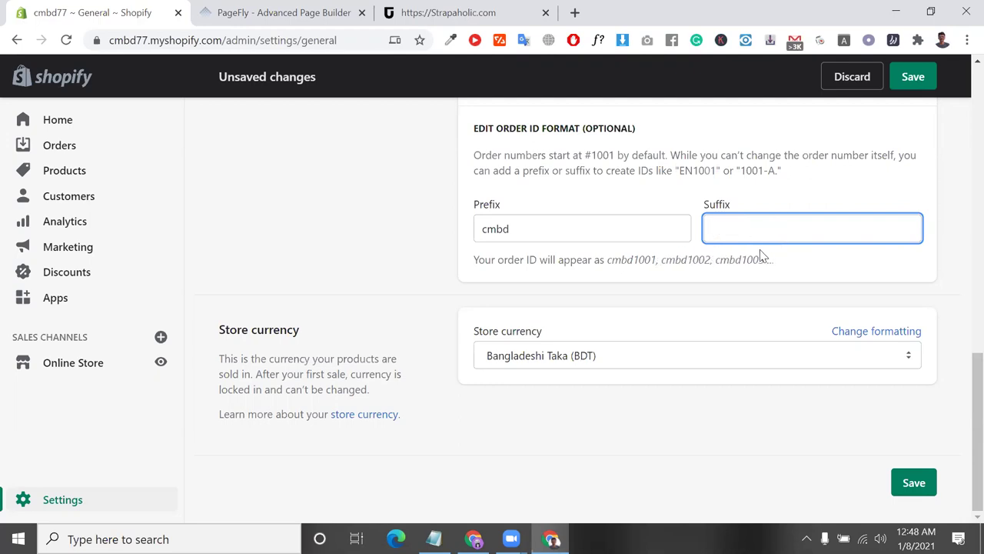
# - Check the order ID preview and try to save the General settings with the cmbd prefix
pyautogui.tripleClick(634, 261)
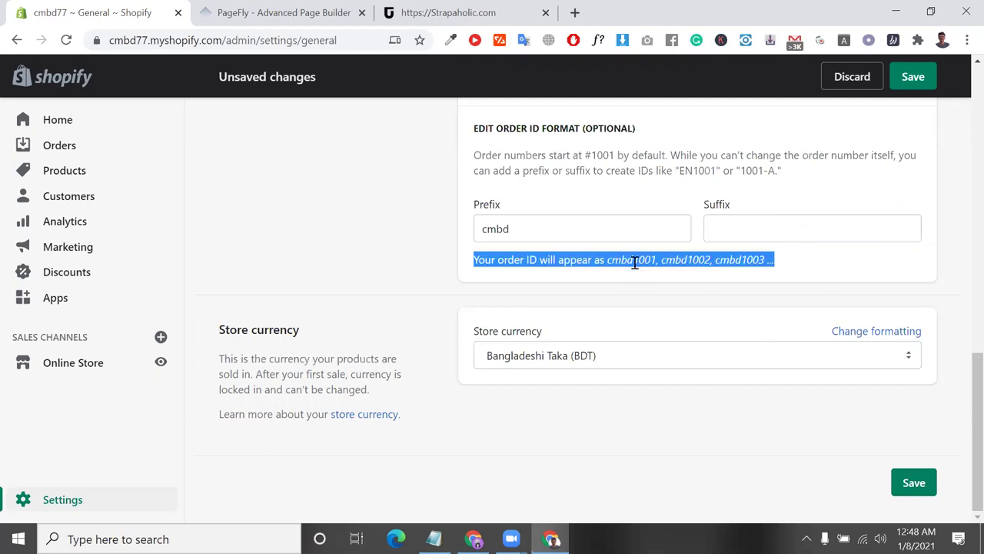
pyautogui.click(915, 482)
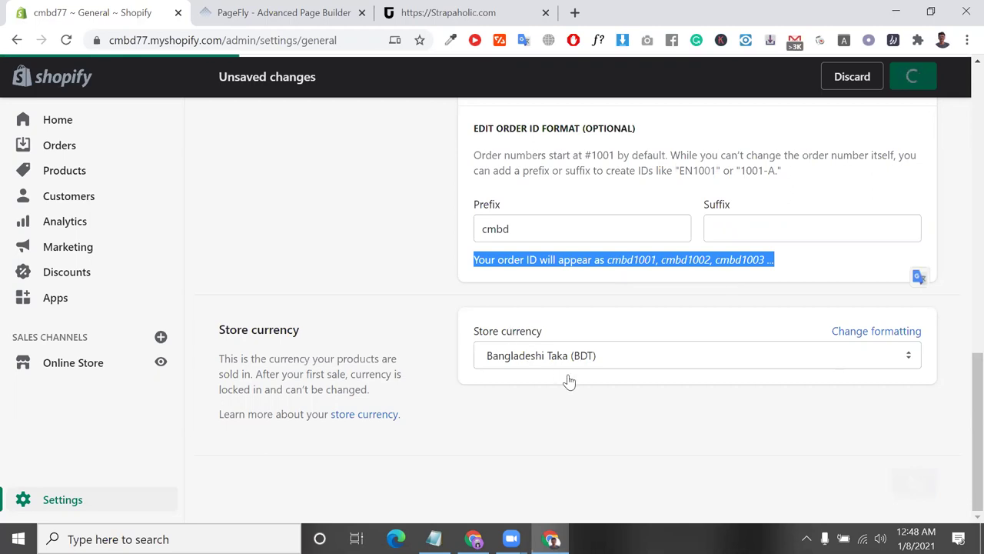
pyautogui.scroll(8, 580, 426)
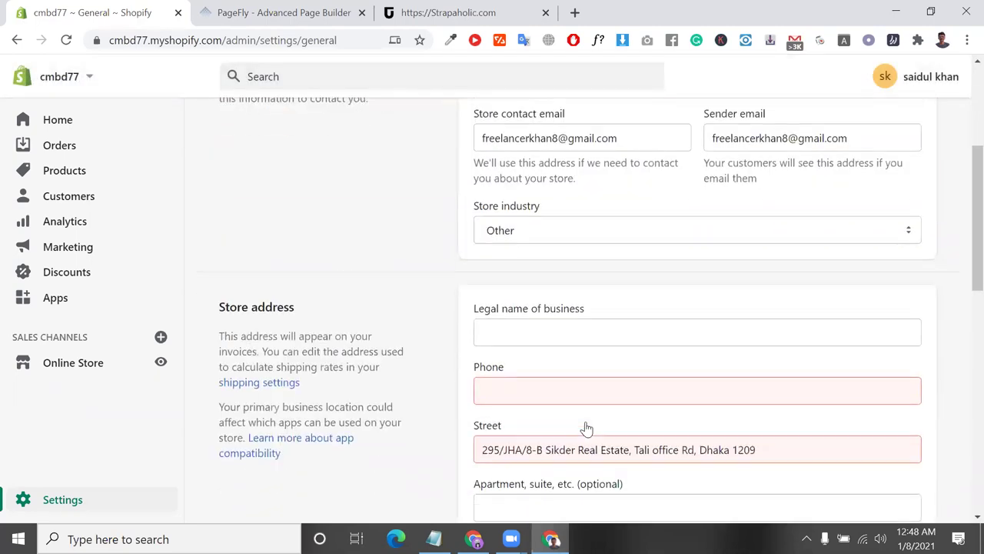
# - Set the store currency to US Dollar (USD)
pyautogui.scroll(-9, 584, 426)
pyautogui.click(604, 356)
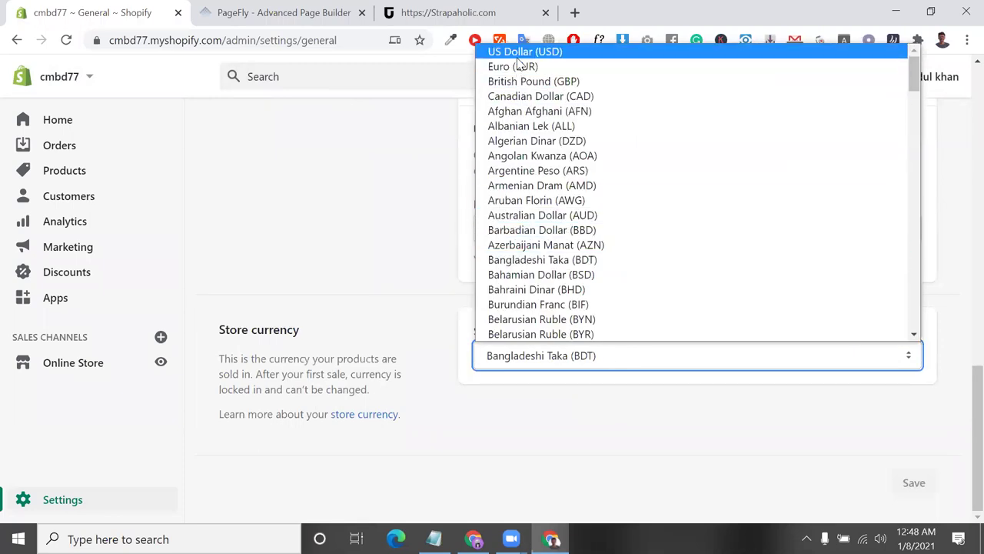
pyautogui.click(519, 55)
# - Fill in the store's legal business name and phone number from the saved address suggestion, and try to save the settings
pyautogui.scroll(2, 620, 275)
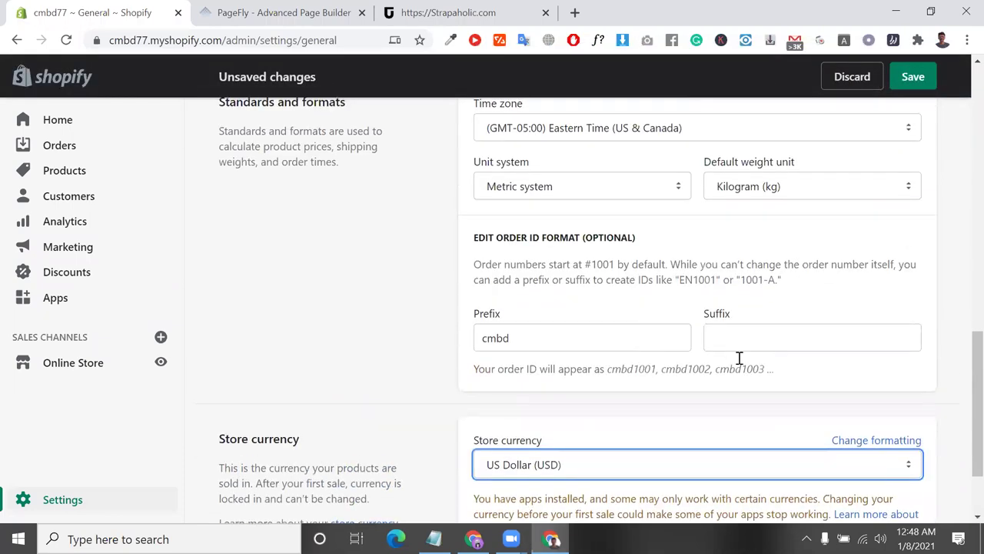
pyautogui.scroll(6, 692, 354)
pyautogui.click(575, 285)
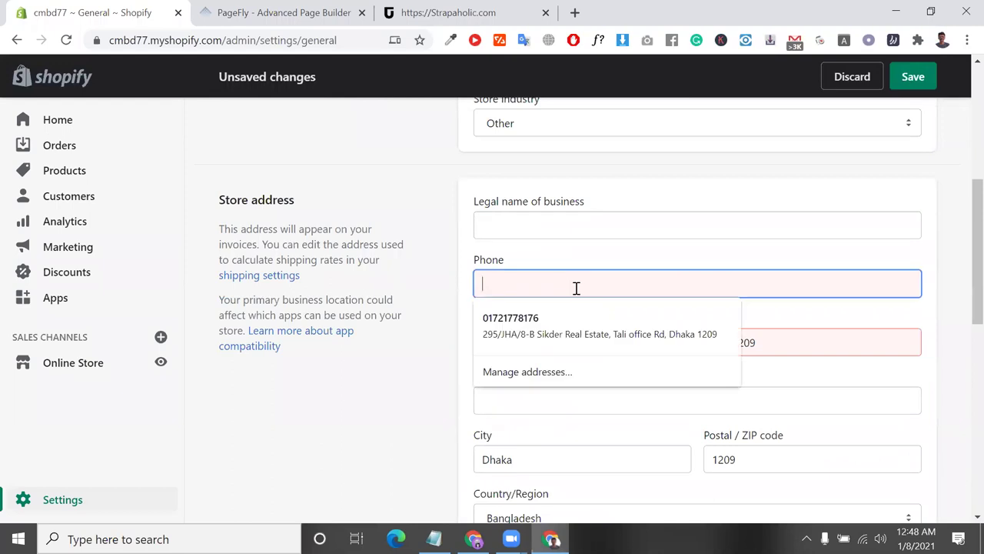
pyautogui.click(584, 338)
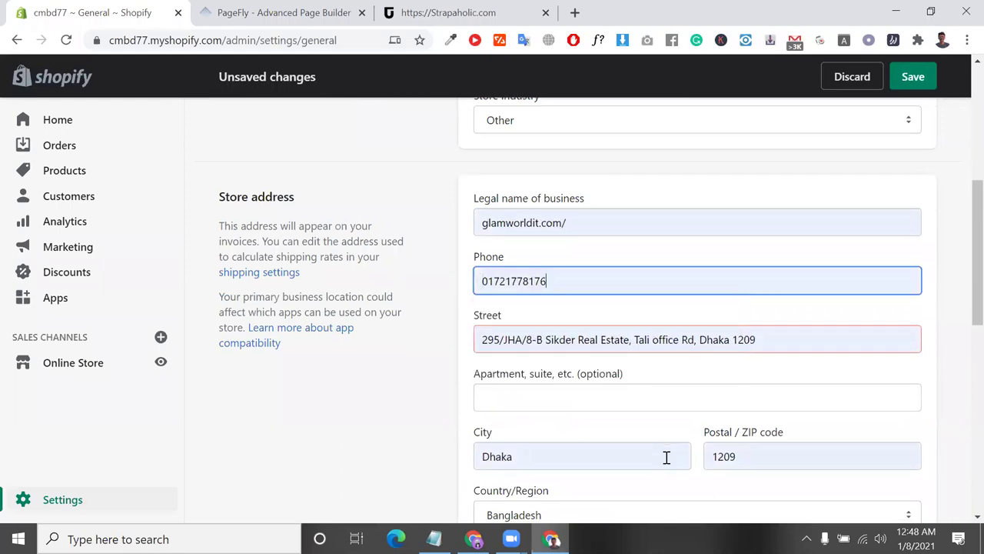
pyautogui.scroll(-4, 753, 430)
pyautogui.scroll(-4, 814, 412)
pyautogui.click(913, 479)
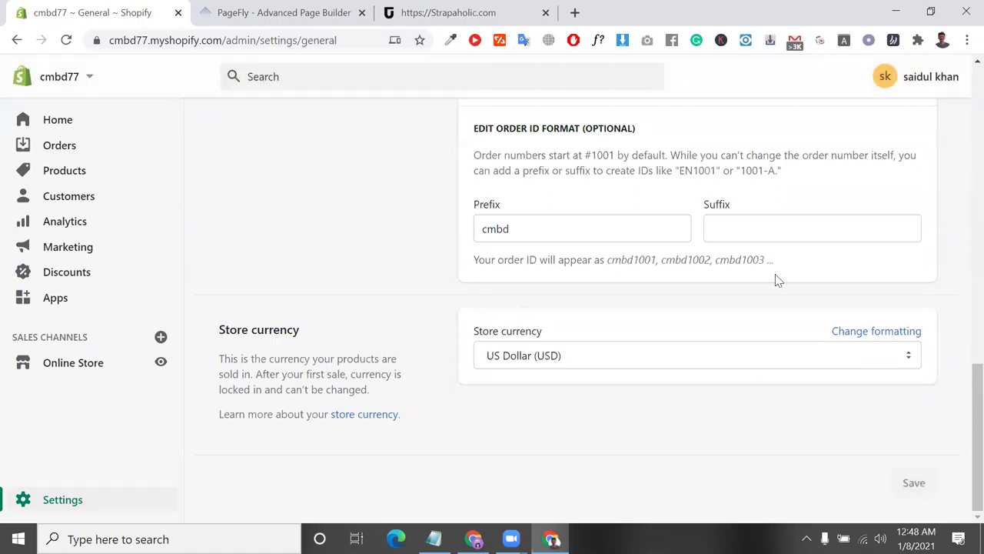
# - Shorten the store address's street by removing everything after its first comma, and save the General settings
pyautogui.scroll(2, 776, 281)
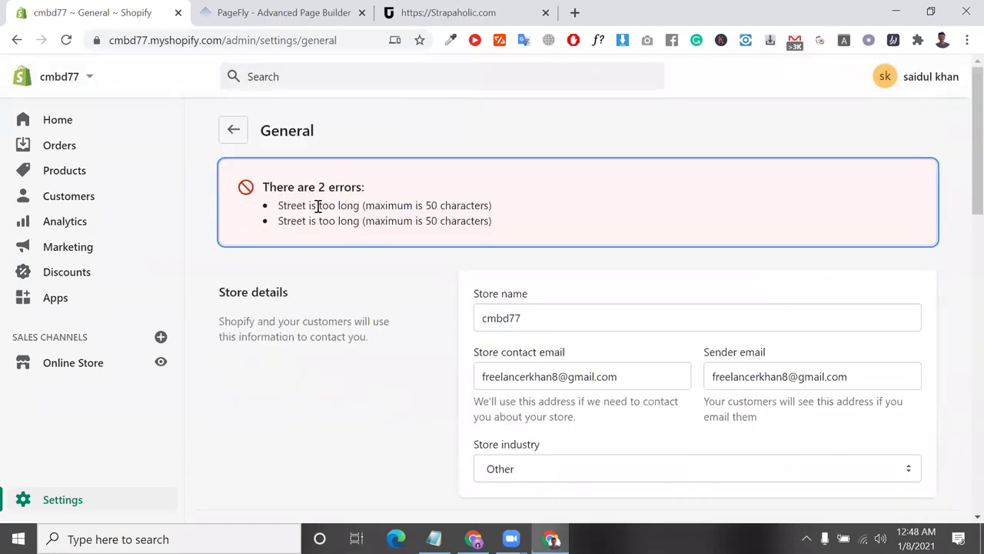
pyautogui.tripleClick(316, 205)
pyautogui.click(315, 205)
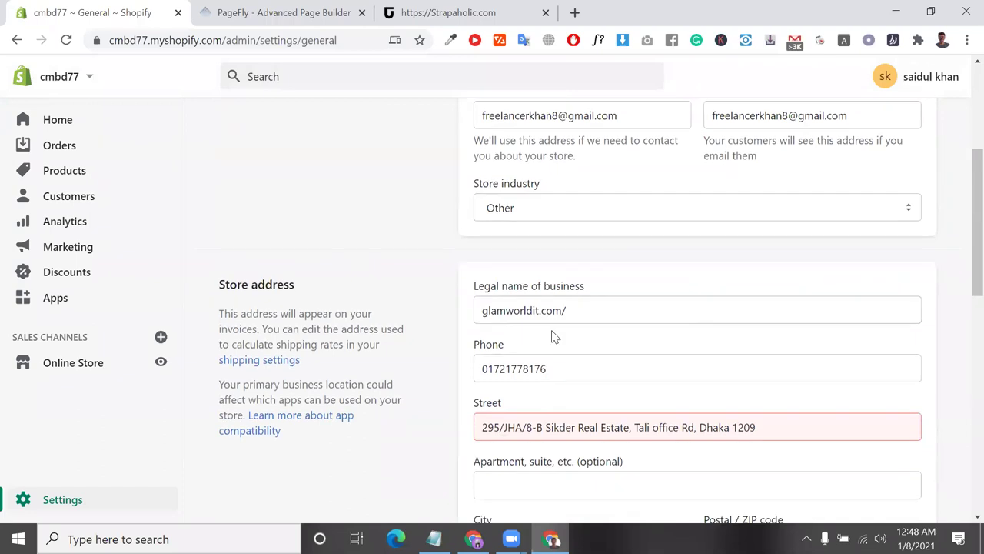
pyautogui.moveTo(780, 423); pyautogui.dragTo(635, 433)
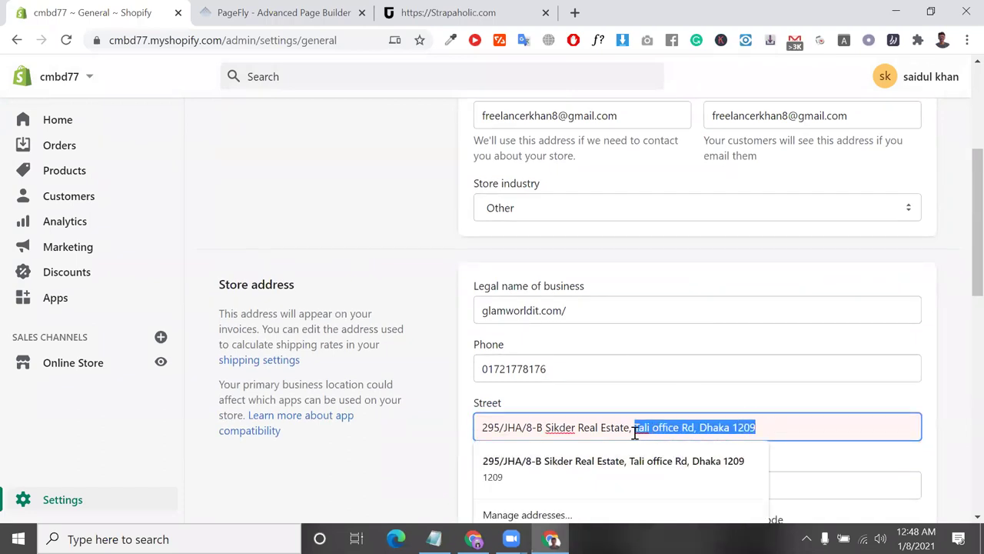
pyautogui.press('BackSpace')
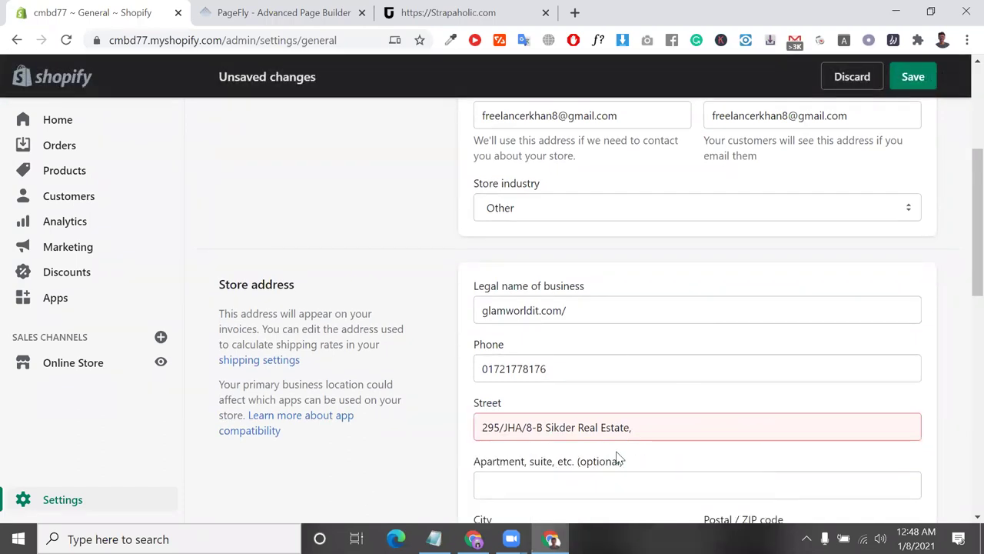
pyautogui.scroll(-10, 621, 461)
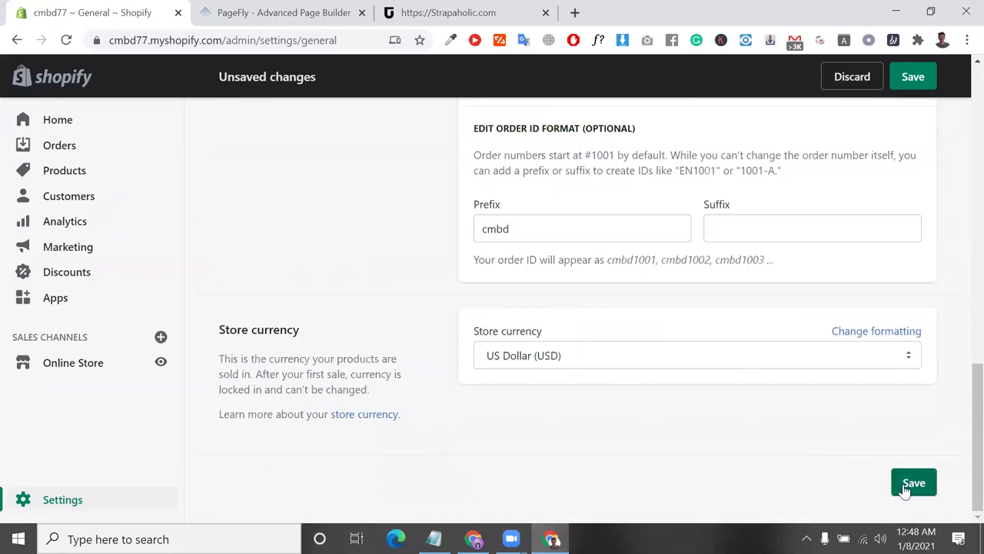
pyautogui.click(909, 485)
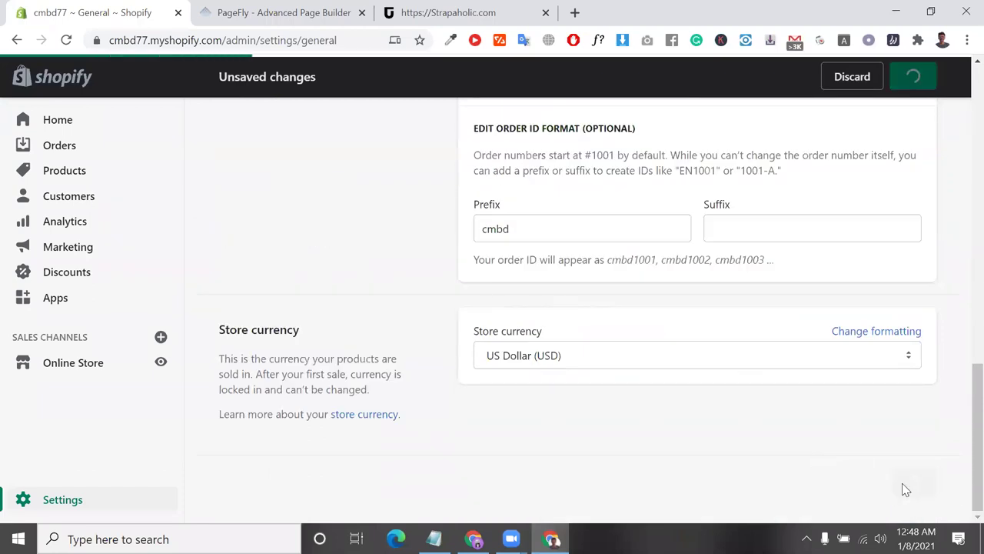
# - Return to the settings overview and open the Locations settings
pyautogui.scroll(10, 630, 310)
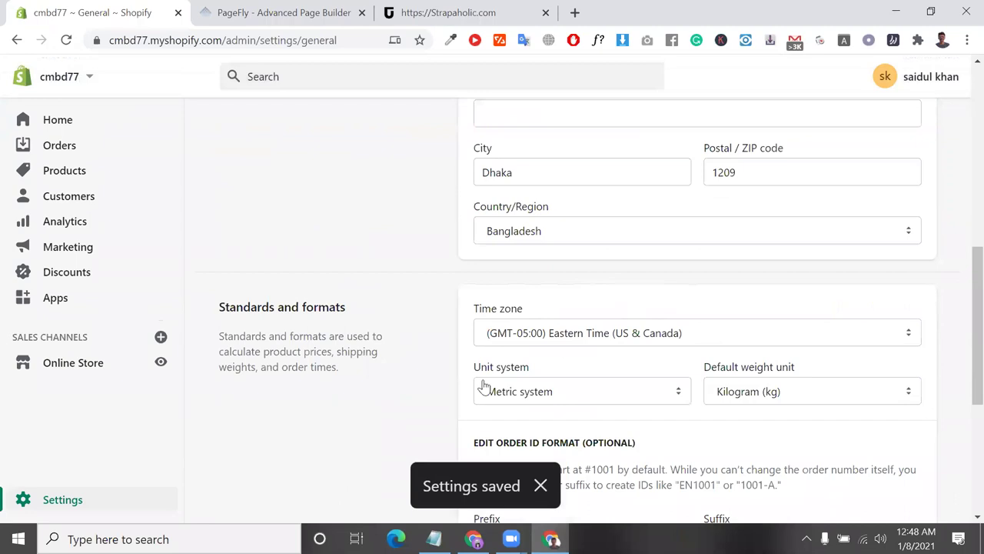
pyautogui.click(231, 140)
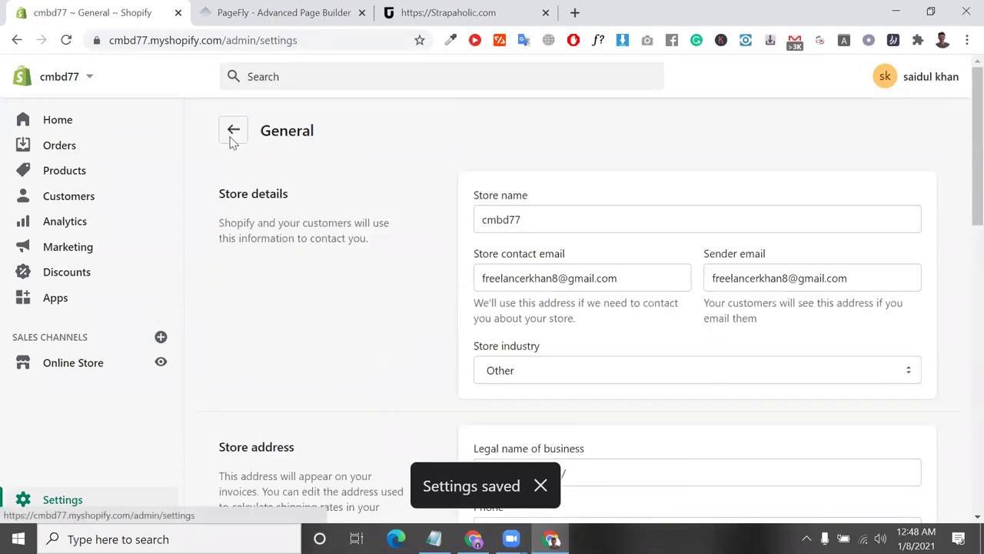
pyautogui.click(552, 189)
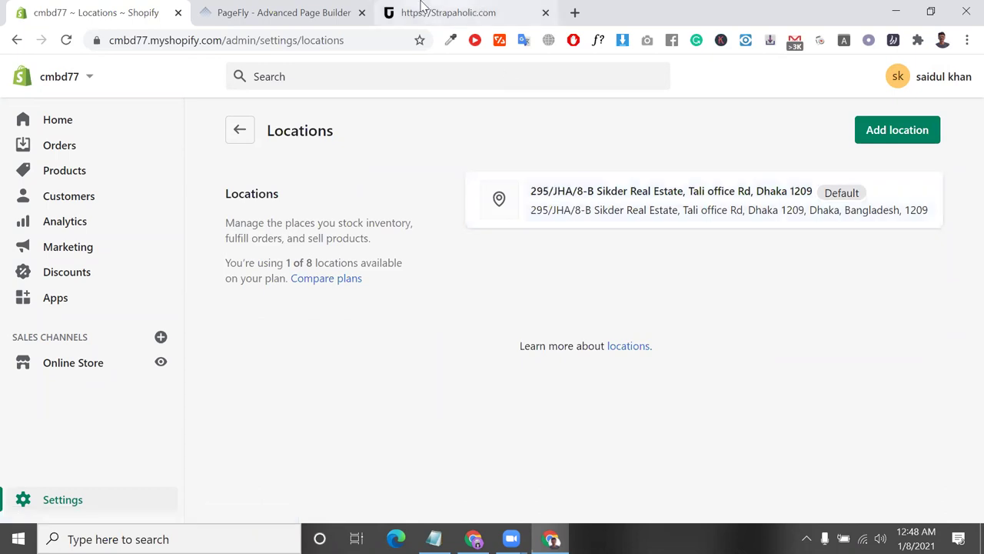
# - Close the PageFly and Strapaholic browser tabs and open a new empty tab
pyautogui.click(385, 15)
pyautogui.click(362, 13)
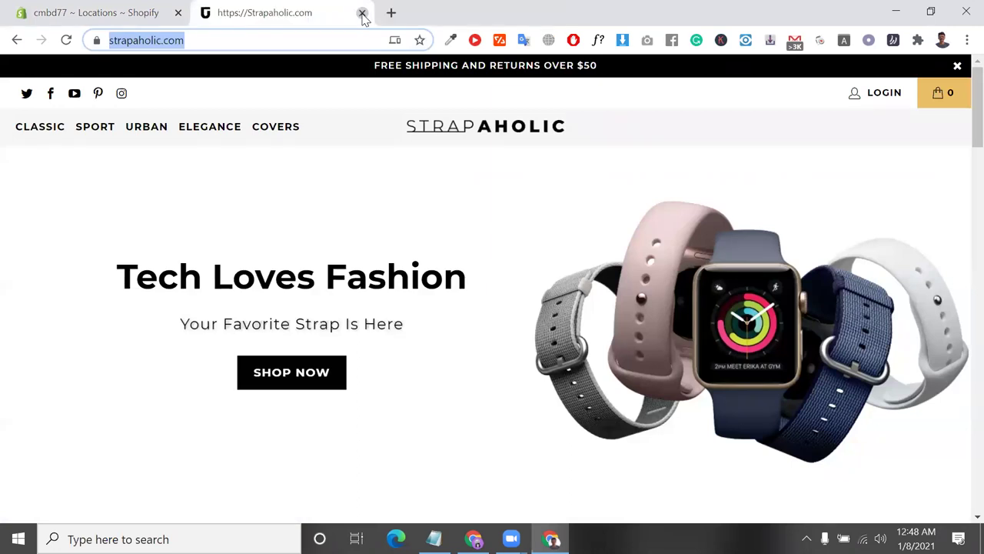
pyautogui.click(362, 13)
pyautogui.click(207, 13)
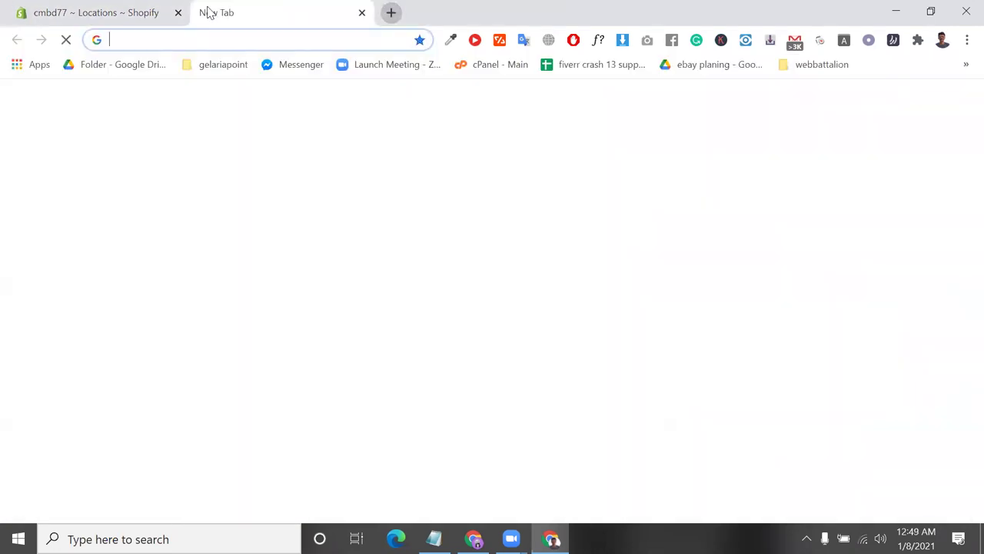
# - Search Google for shopify pricing and open Shopify's own pricing page from the results
pyautogui.write('h')
pyautogui.press('BackSpace')
pyautogui.press('BackSpace')
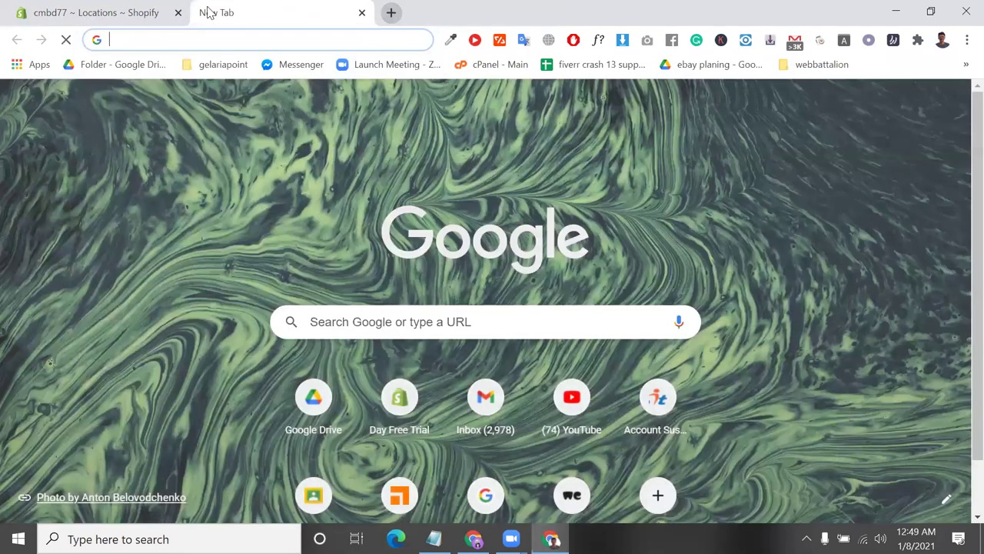
pyautogui.write('shop')
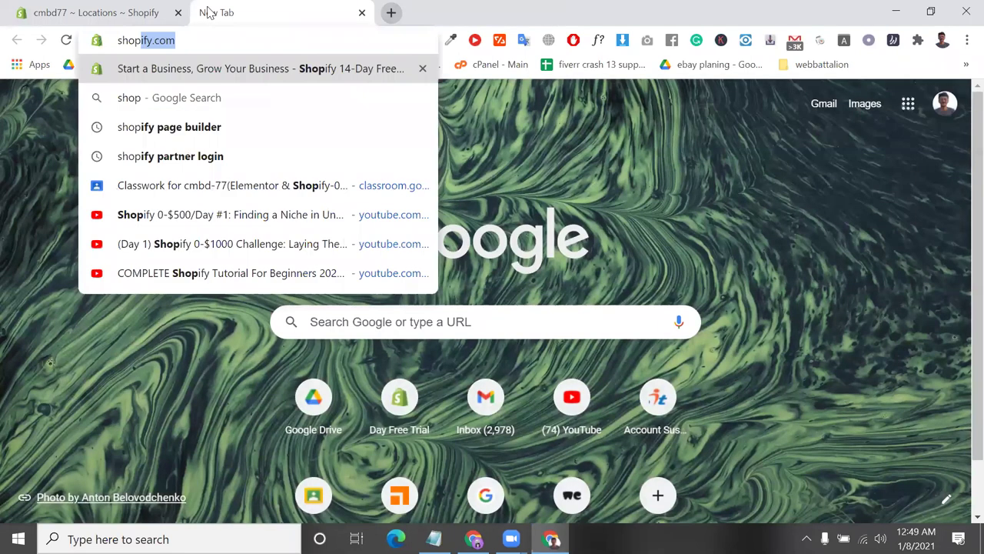
pyautogui.write('ify.c')
pyautogui.press('BackSpace')
pyautogui.press('BackSpace')
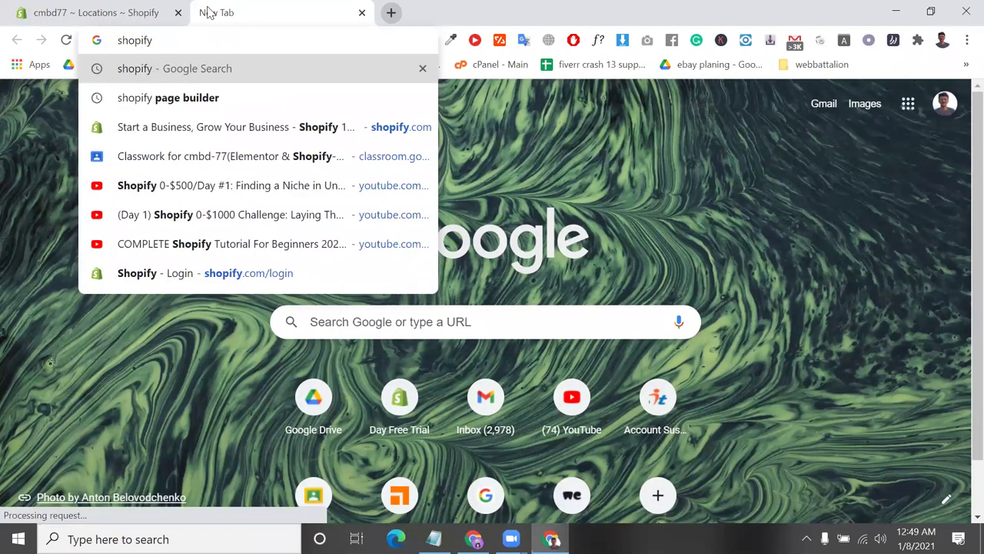
pyautogui.write('pri')
pyautogui.press('Down')
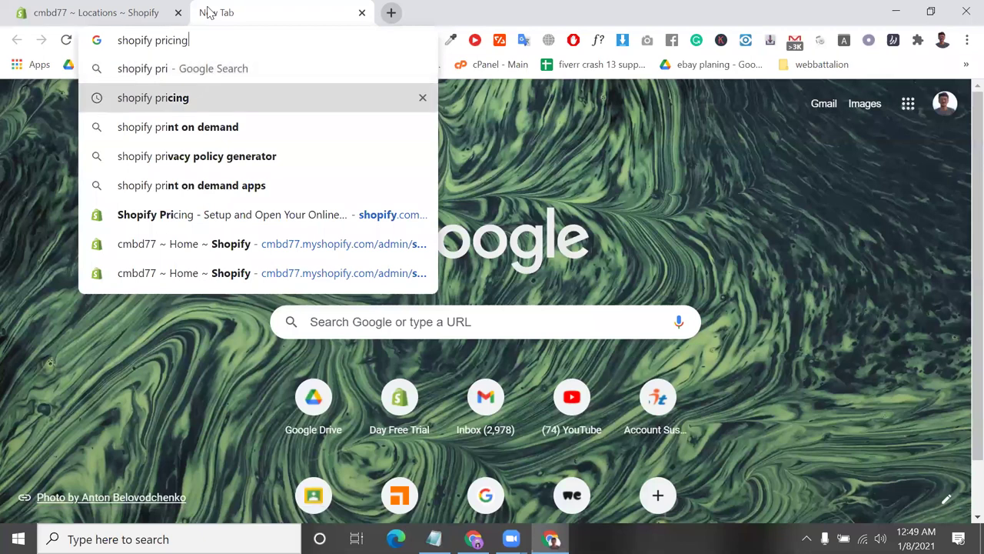
pyautogui.press('Return')
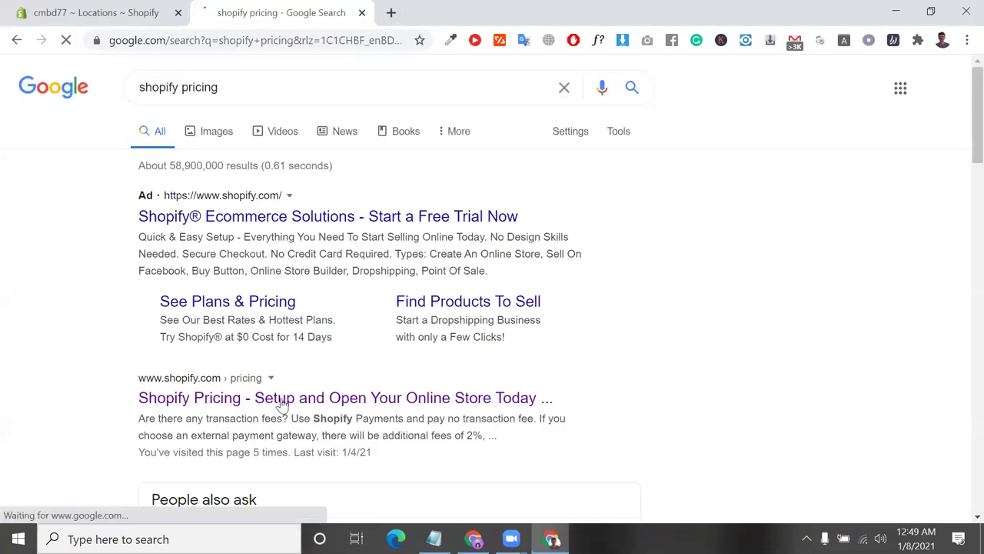
pyautogui.click(282, 397)
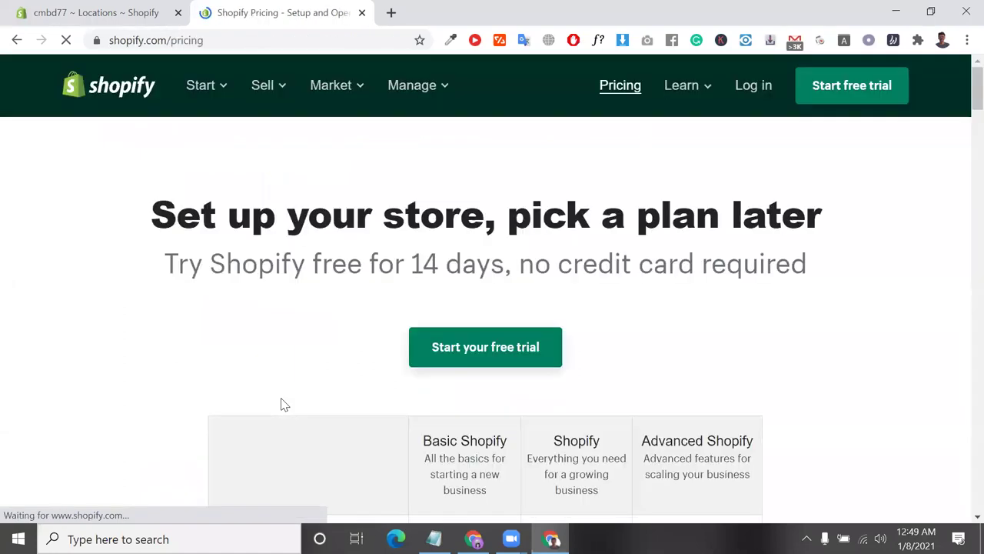
# - Examine the Locations row of the plan comparison, including its description and the limits for Basic Shopify and Shopify
pyautogui.scroll(-6, 530, 315)
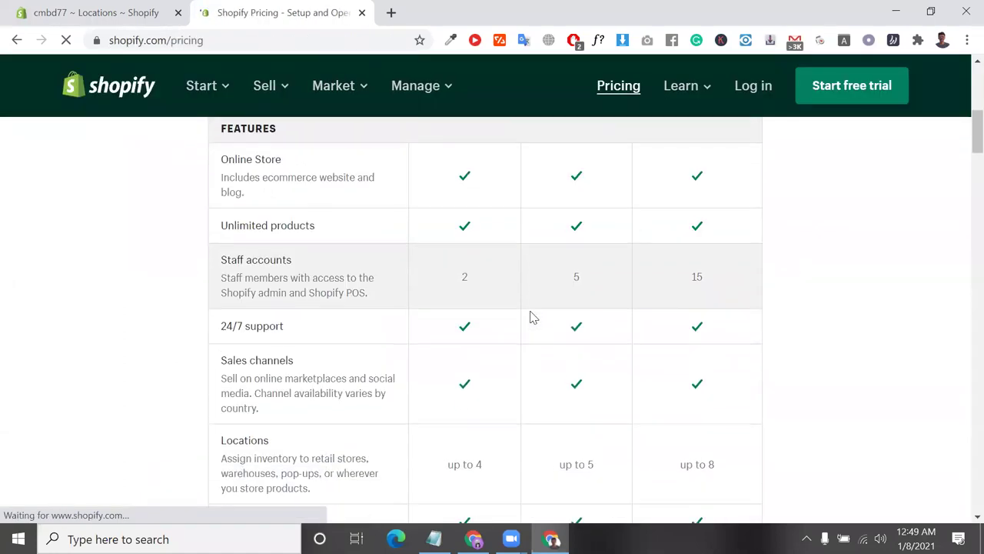
pyautogui.scroll(-1, 529, 316)
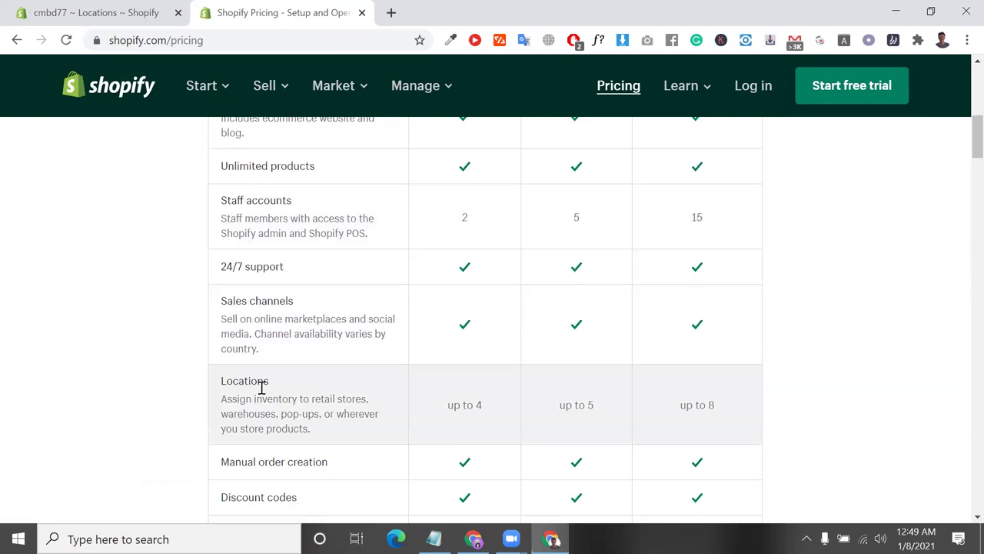
pyautogui.doubleClick(261, 385)
pyautogui.scroll(-1, 340, 416)
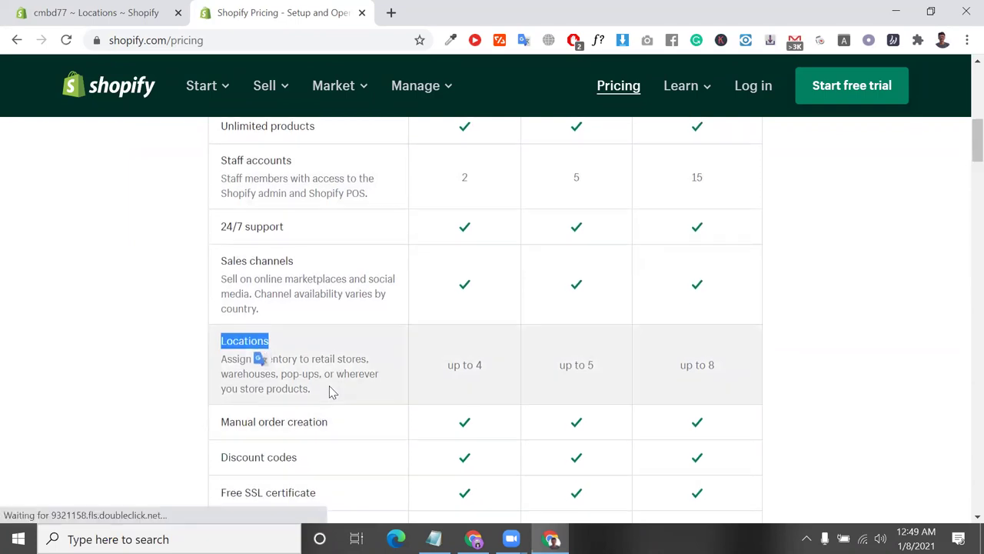
pyautogui.tripleClick(330, 393)
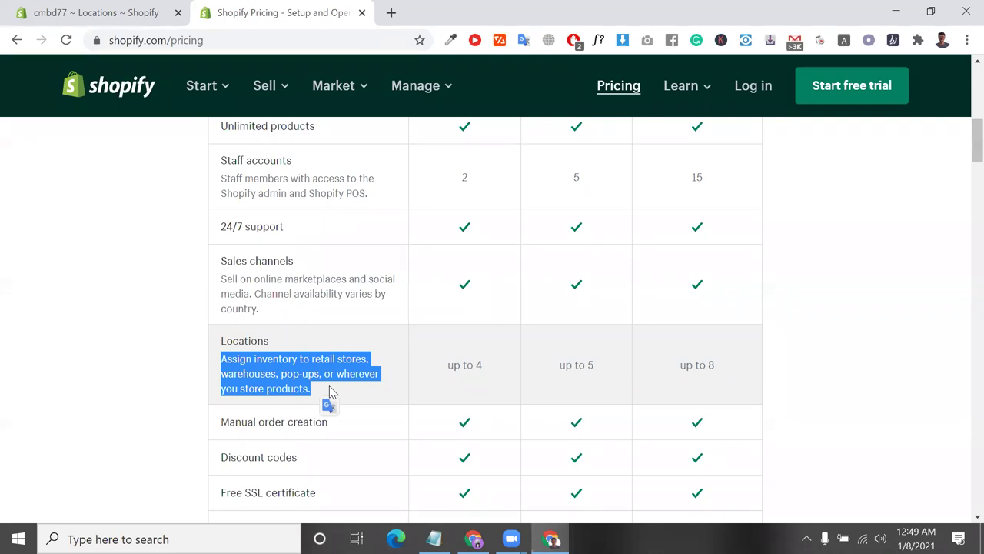
pyautogui.moveTo(485, 369); pyautogui.dragTo(447, 364)
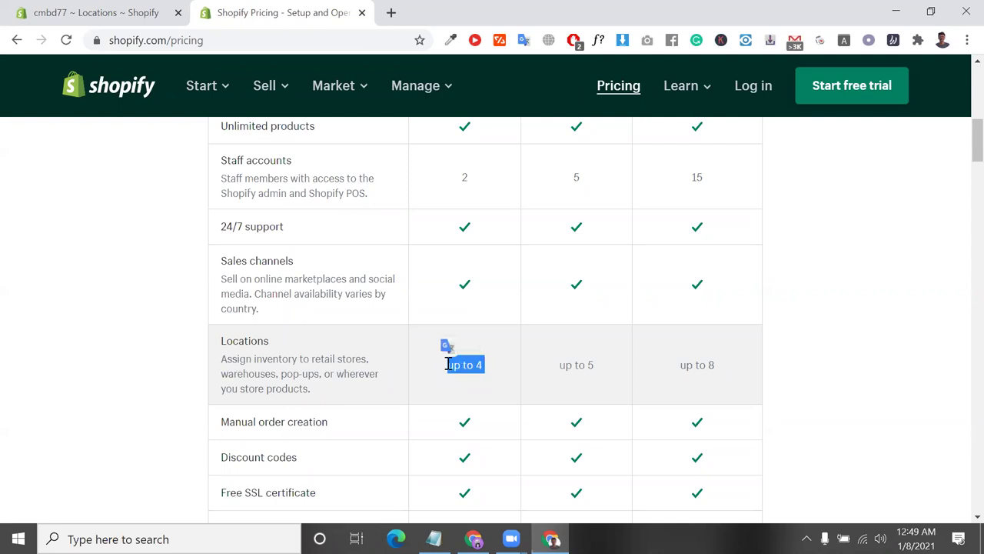
pyautogui.scroll(5, 447, 363)
pyautogui.scroll(-5, 448, 363)
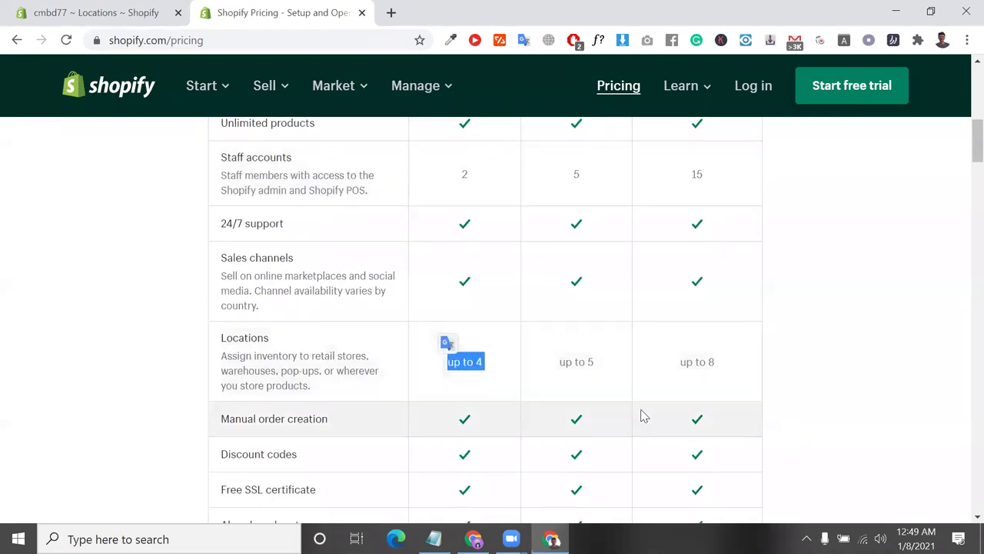
pyautogui.click(603, 372)
pyautogui.moveTo(603, 368); pyautogui.dragTo(563, 363)
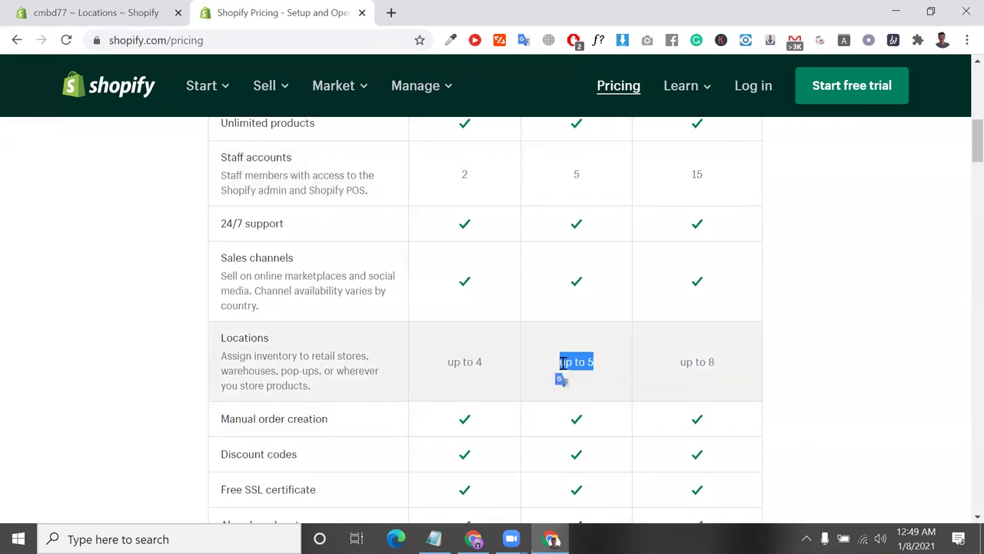
# - Examine the location limits for the Shopify and Advanced Shopify plans and the monthly price of Advanced Shopify
pyautogui.tripleClick(571, 363)
pyautogui.tripleClick(571, 363)
pyautogui.tripleClick(687, 364)
pyautogui.scroll(4, 688, 365)
pyautogui.doubleClick(687, 301)
pyautogui.scroll(-4, 687, 302)
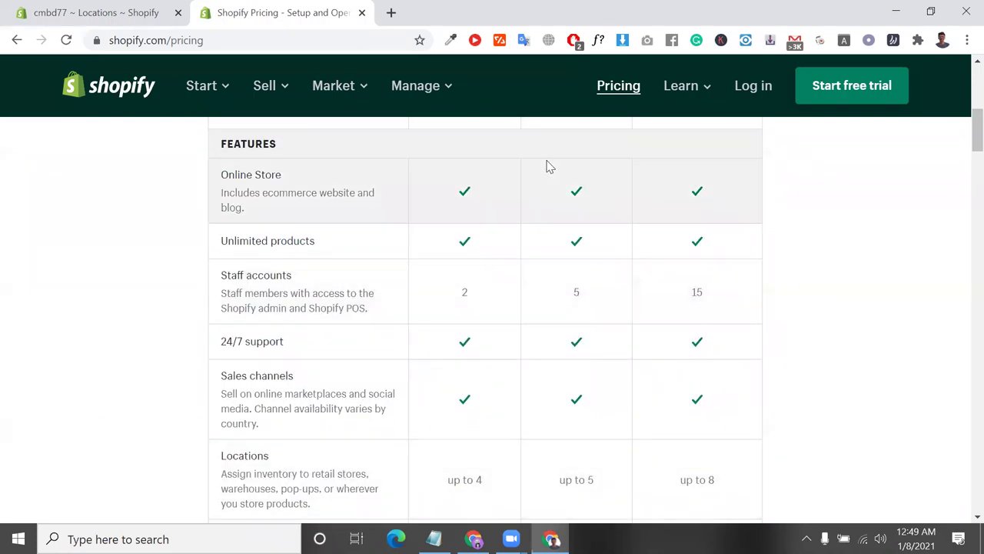
# - Compare the location allowance in the store's Locations settings with the limits on the Shopify pricing page
pyautogui.click(92, 13)
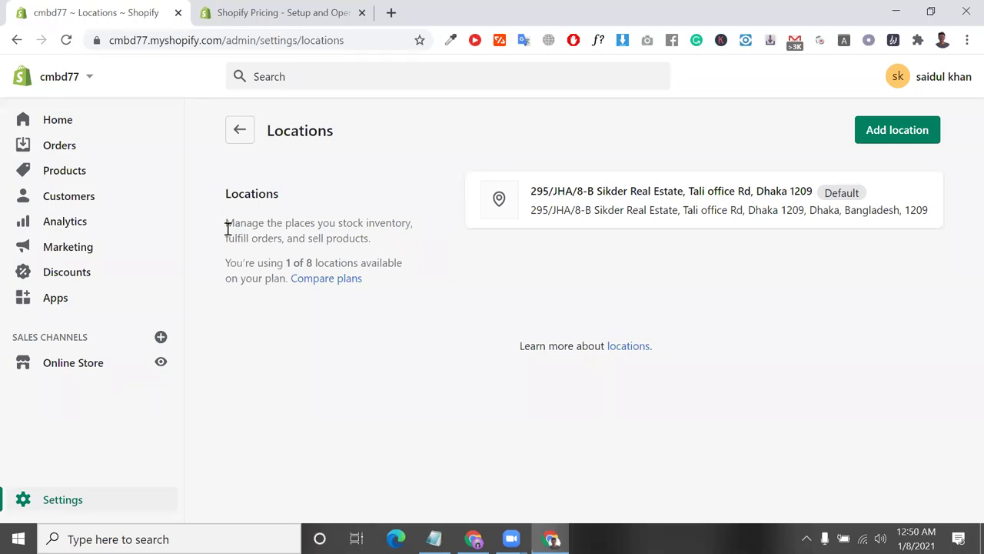
pyautogui.moveTo(246, 236); pyautogui.dragTo(401, 256)
pyautogui.tripleClick(288, 262)
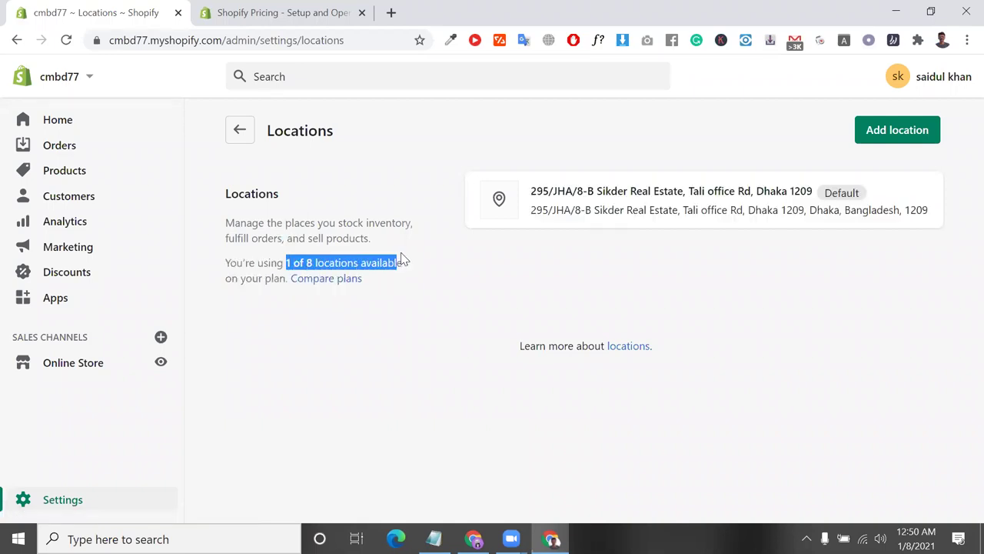
pyautogui.click(285, 13)
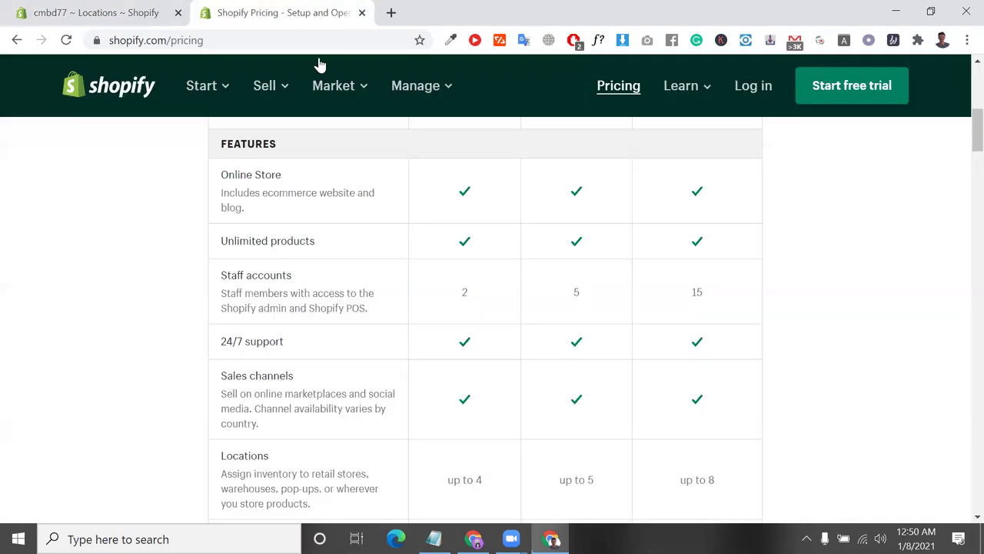
pyautogui.scroll(1, 492, 363)
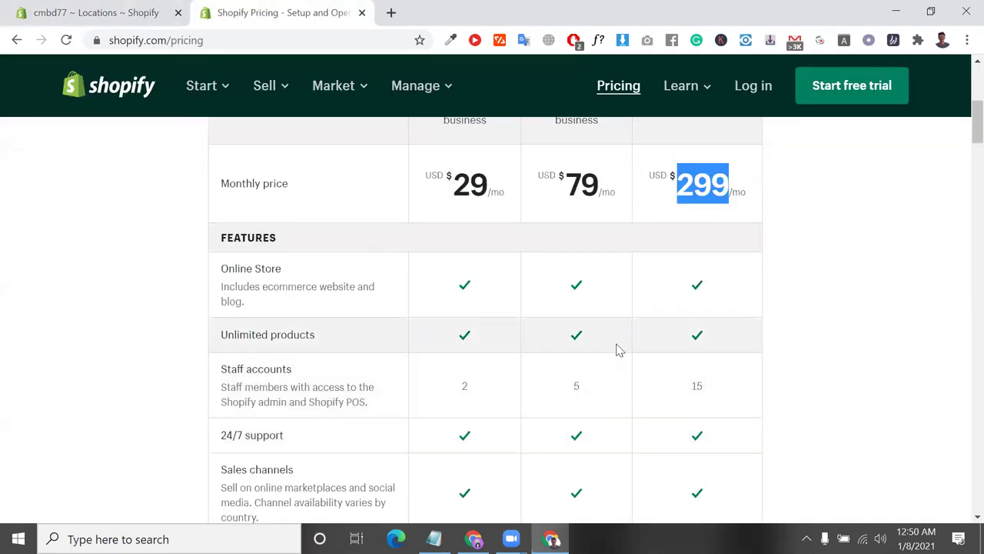
pyautogui.scroll(-3, 651, 387)
pyautogui.click(123, 9)
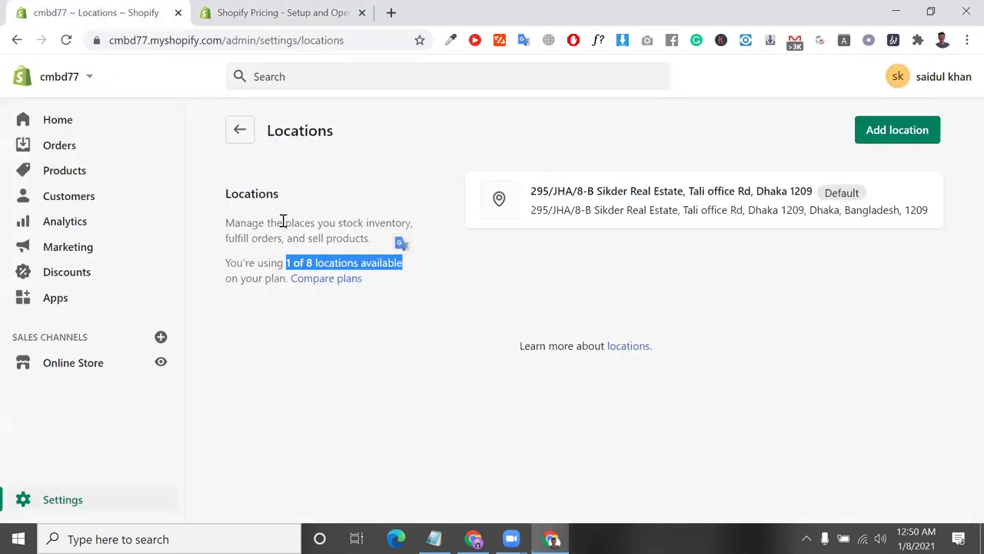
# - Open the plan comparison from the Locations settings and examine the current plan notice and each plan's features
pyautogui.click(329, 283)
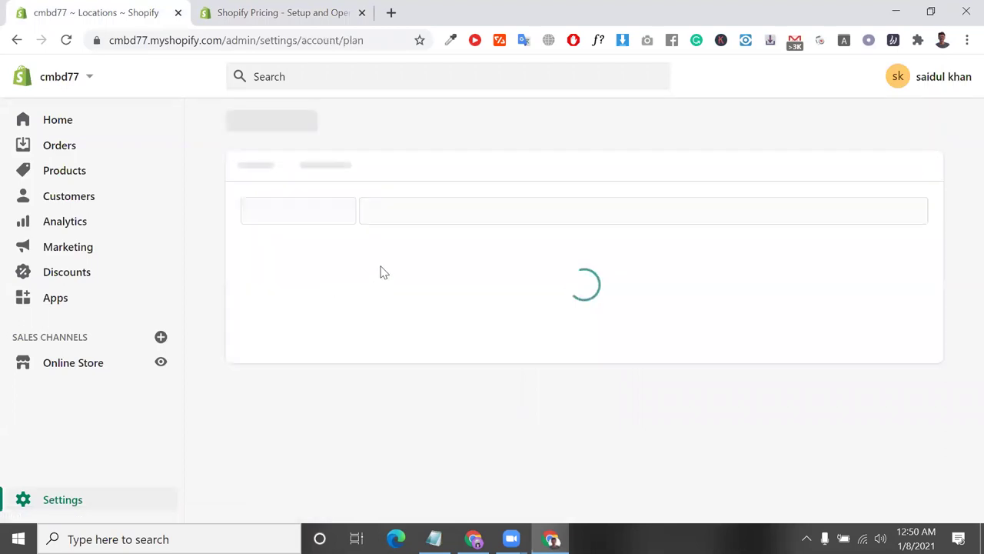
pyautogui.scroll(-1, 413, 323)
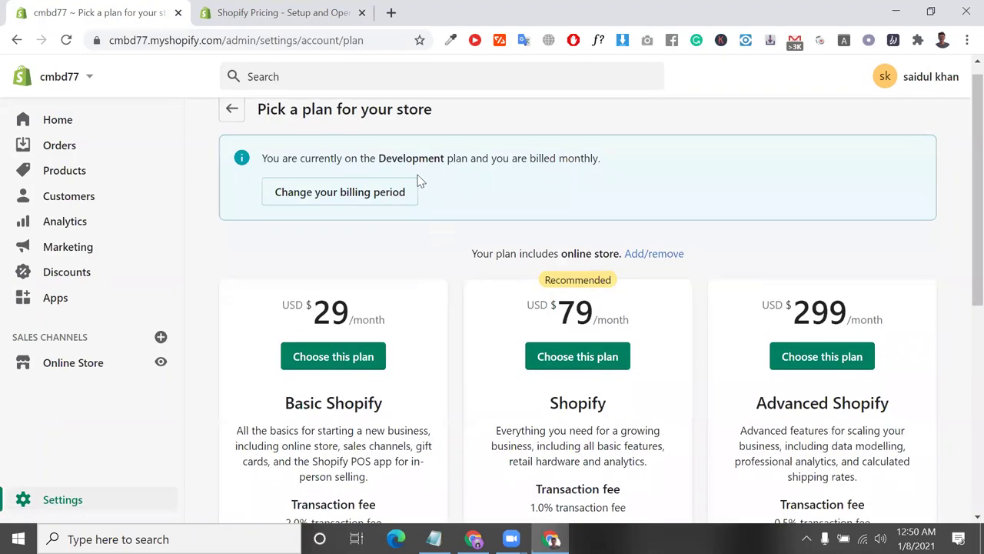
pyautogui.moveTo(265, 159); pyautogui.dragTo(597, 160)
pyautogui.scroll(-5, 443, 383)
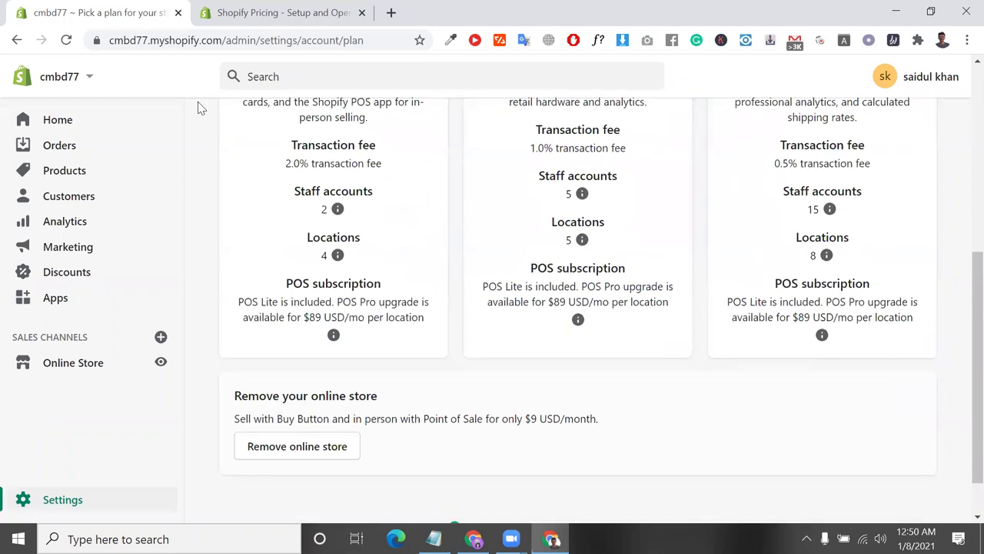
pyautogui.scroll(5, 246, 159)
# - Leave the plan selection, return to the settings overview and reopen the Locations settings
pyautogui.click(240, 137)
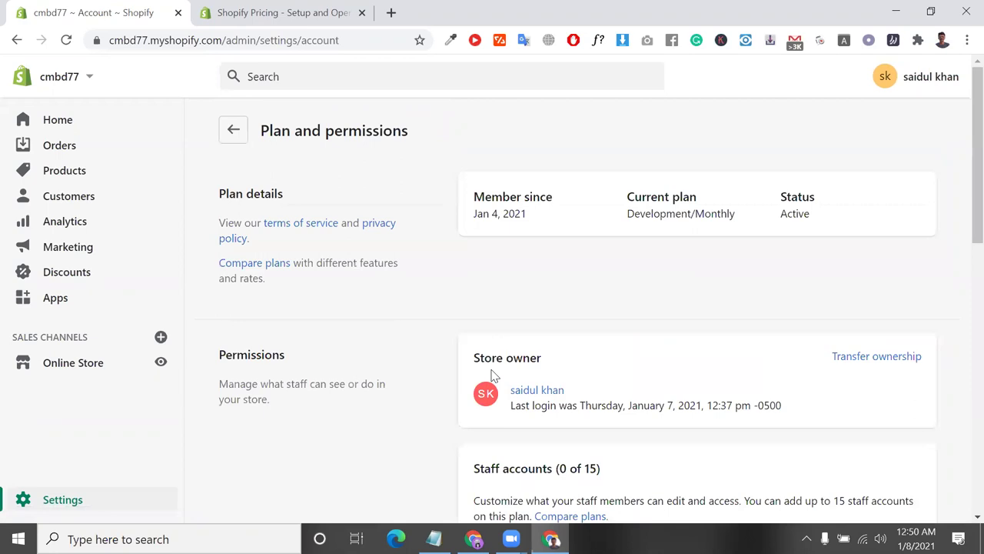
pyautogui.click(236, 123)
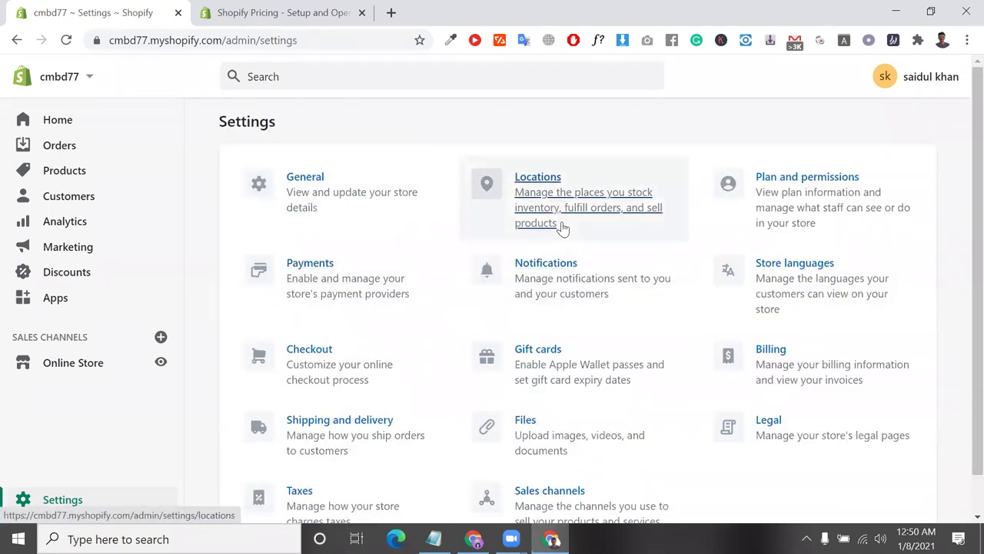
pyautogui.click(563, 228)
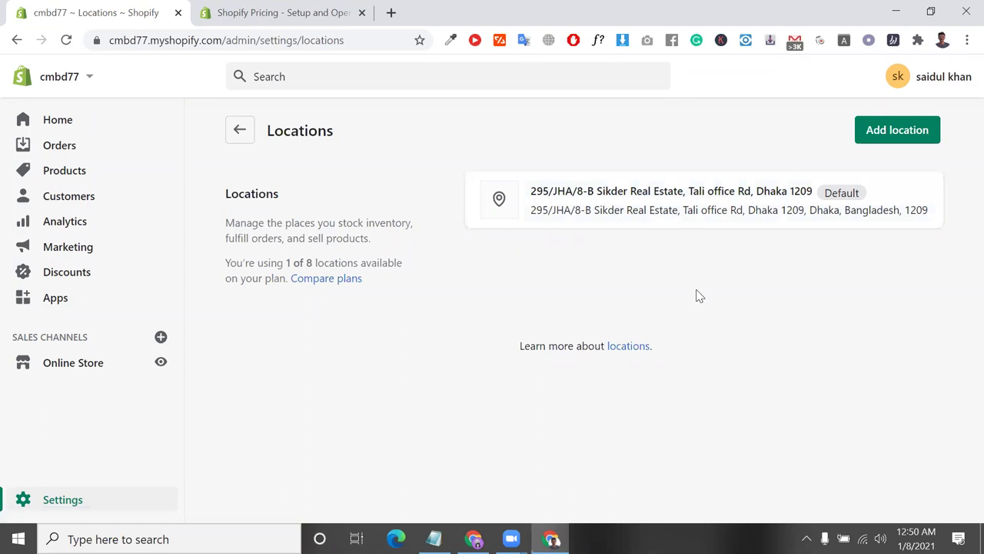
# - Open the AliExpress home page in a new browser tab
pyautogui.click(391, 13)
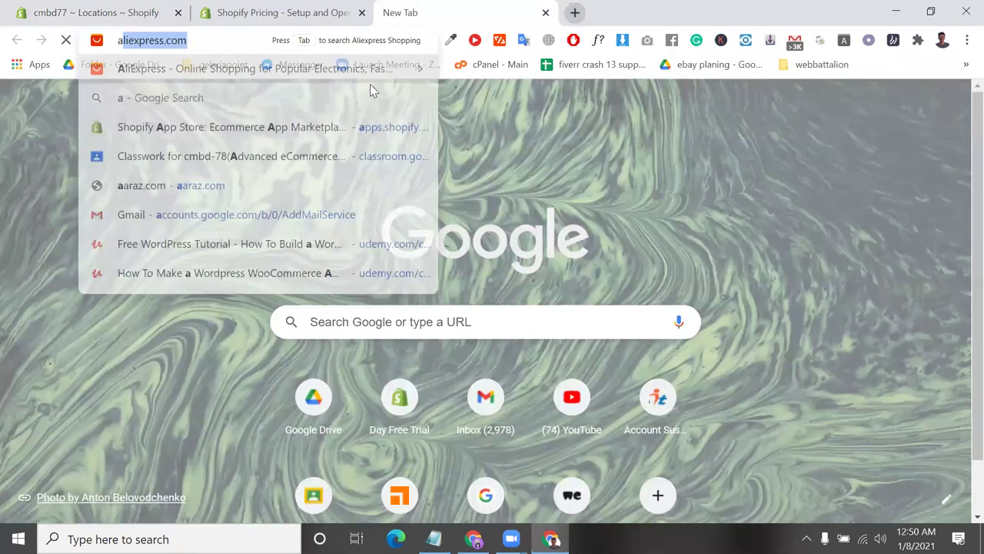
pyautogui.write('a')
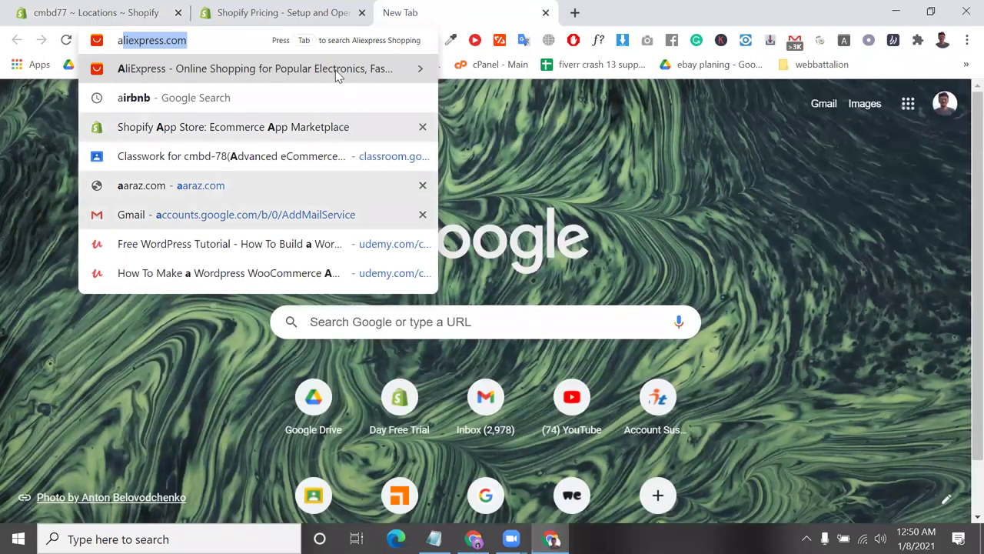
pyautogui.click(336, 71)
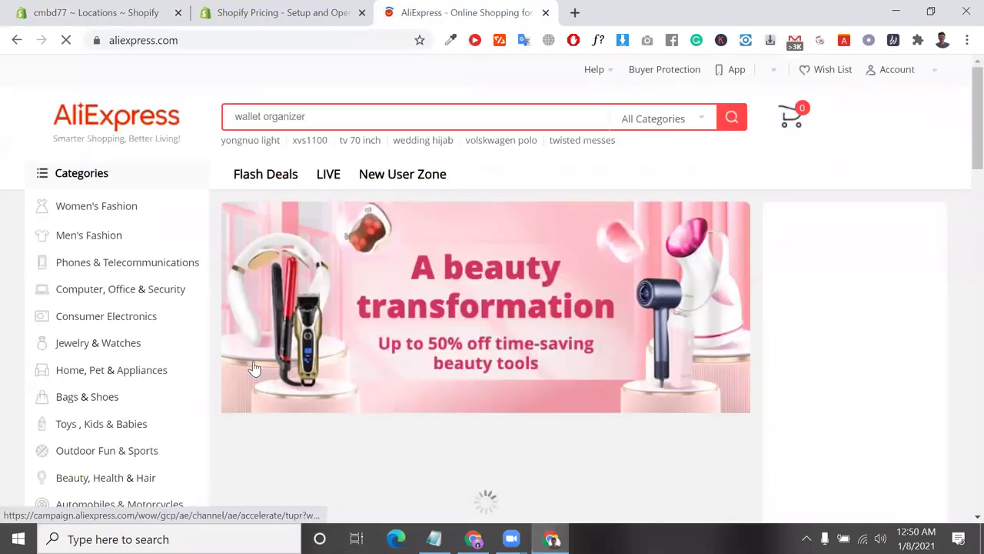
# - Browse the AliExpress home page and open the elastic no-tie shoelaces product under More To Love
pyautogui.scroll(-15, 252, 367)
pyautogui.scroll(-4, 257, 368)
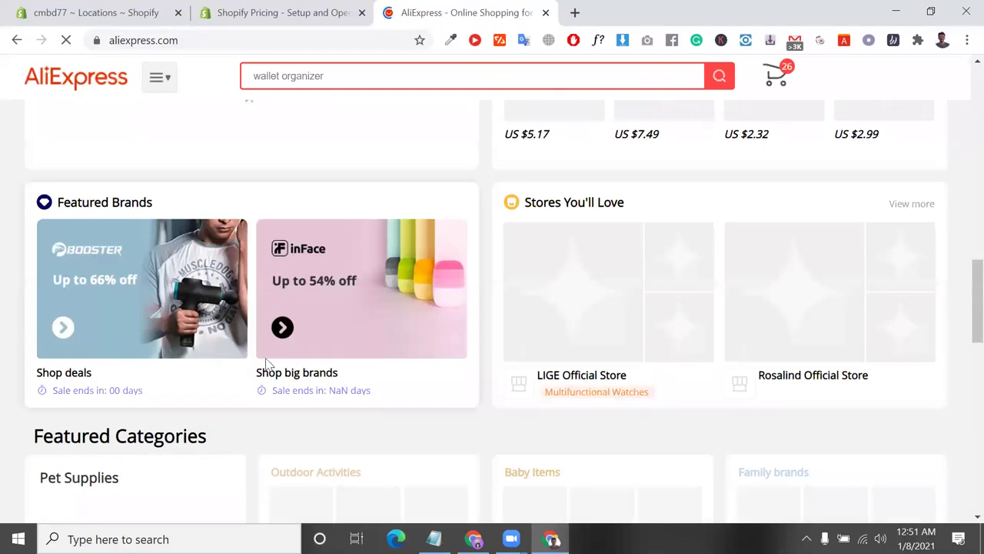
pyautogui.scroll(-4, 342, 347)
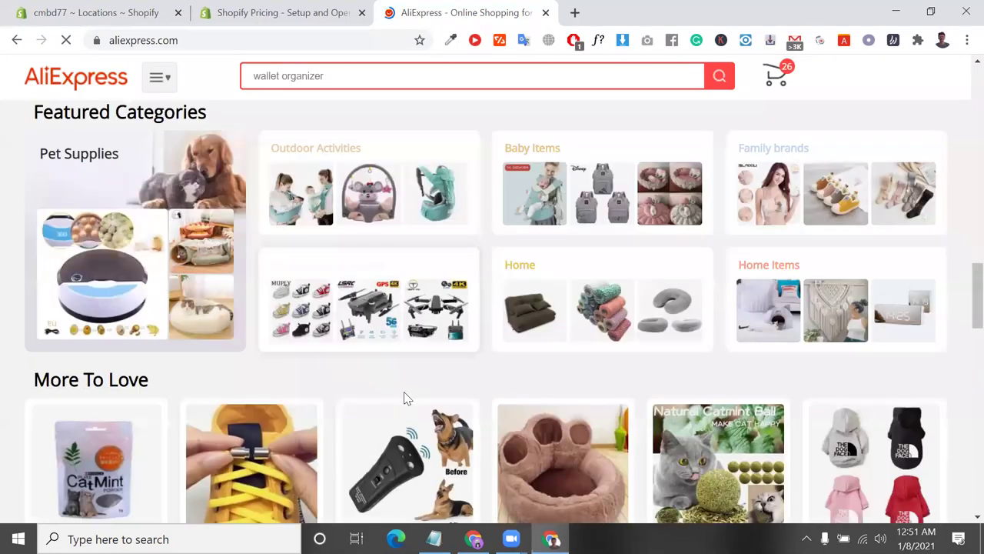
pyautogui.scroll(-3, 404, 391)
pyautogui.click(250, 334)
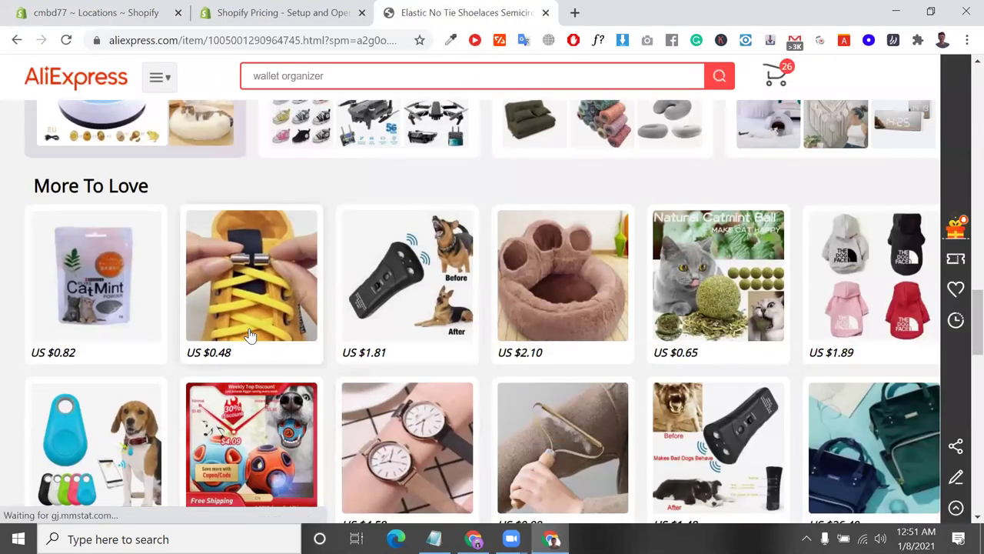
# - Set the shoelaces to ship from United States and choose the orange color variant
pyautogui.scroll(-2, 528, 369)
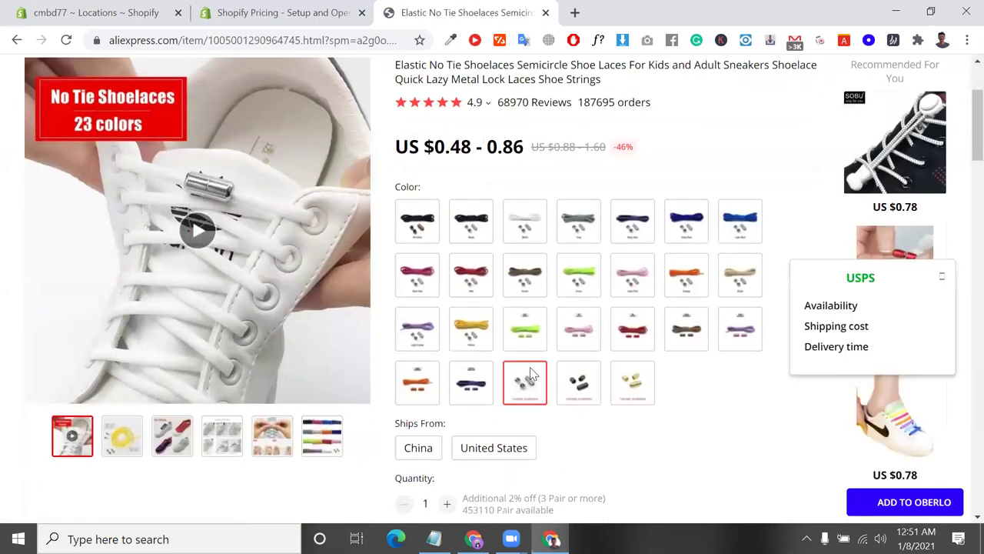
pyautogui.scroll(-2, 529, 367)
pyautogui.click(413, 318)
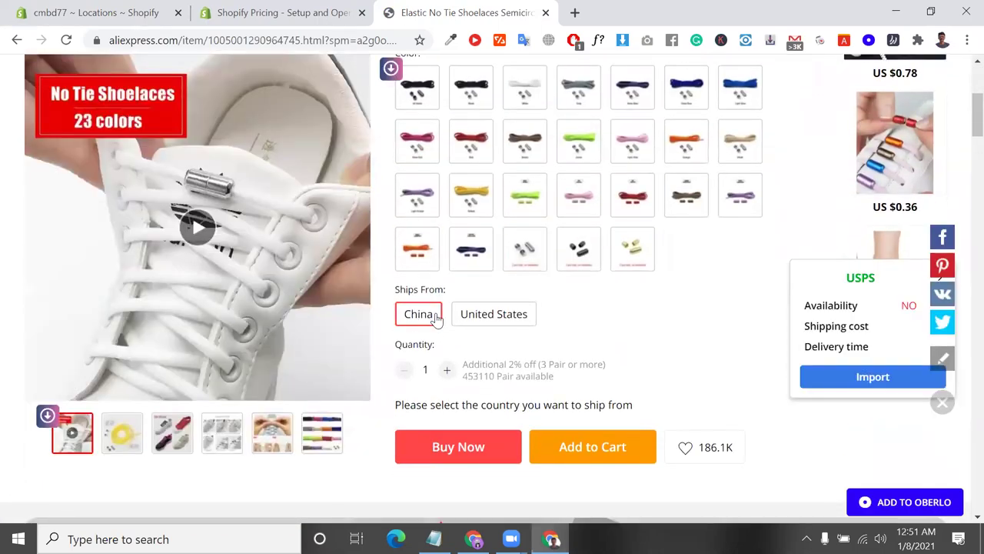
pyautogui.click(494, 316)
pyautogui.click(417, 247)
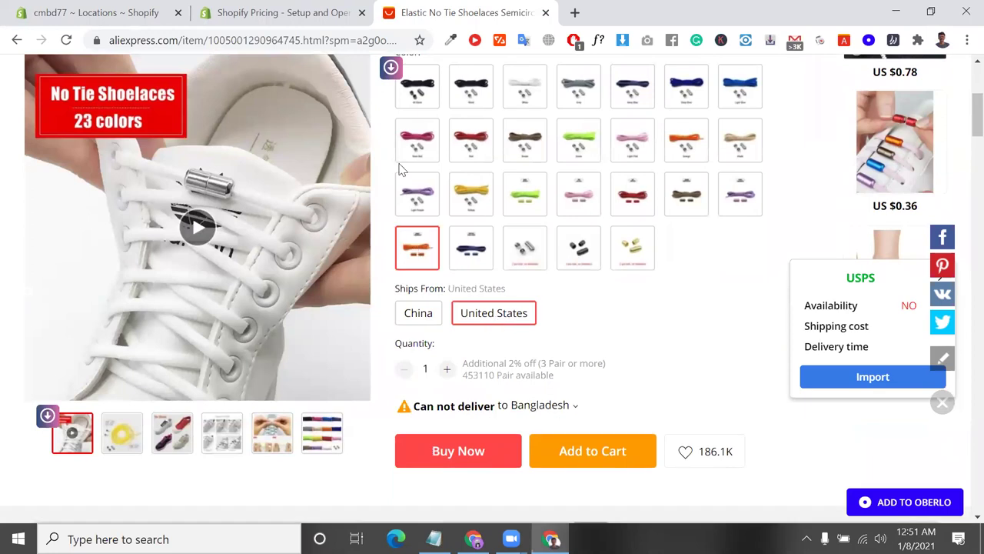
# - Return to the store's Locations settings and read the description of what locations are for
pyautogui.click(284, 12)
pyautogui.click(119, 11)
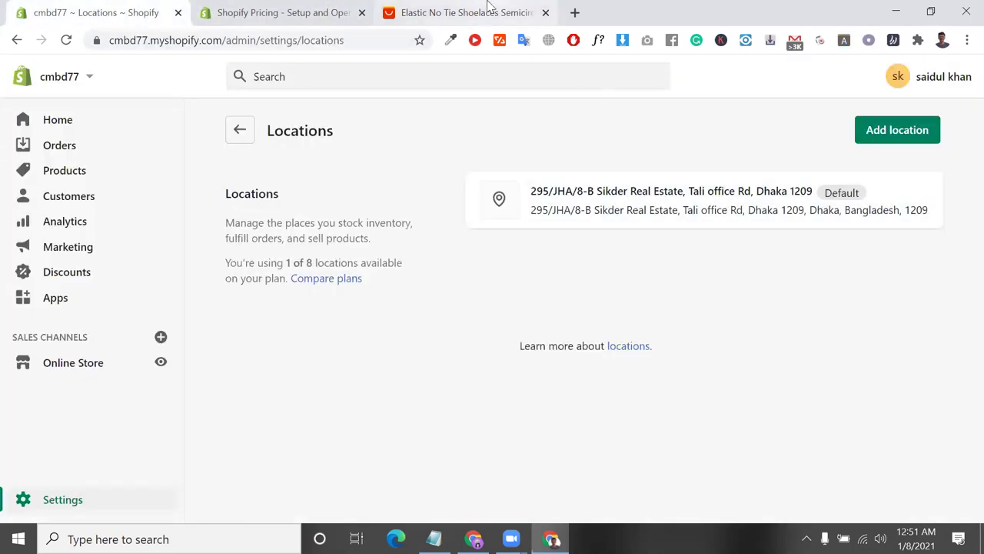
pyautogui.click(486, 6)
pyautogui.click(160, 11)
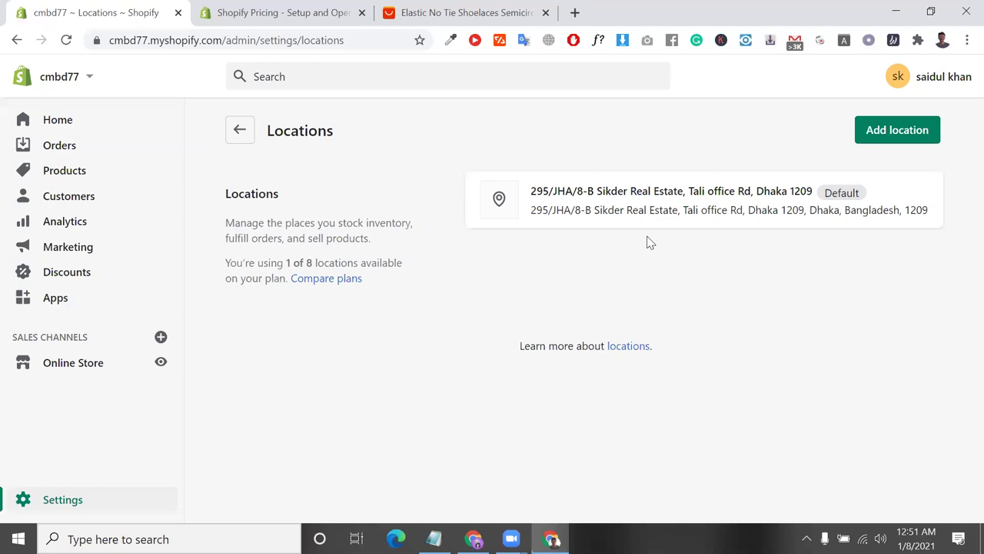
pyautogui.tripleClick(309, 226)
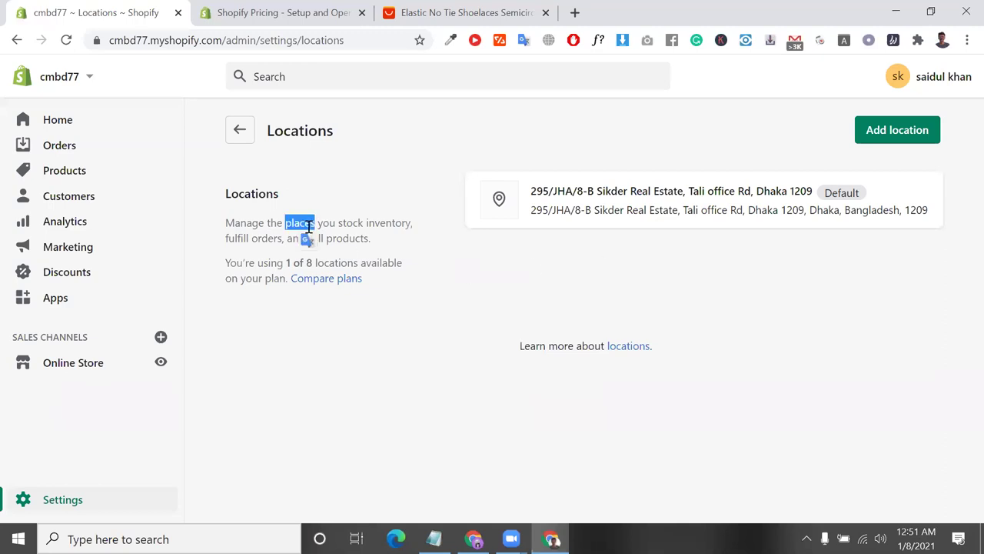
# - Open the form for adding a location and examine its Details description, Location Name and Address fields
pyautogui.click(921, 129)
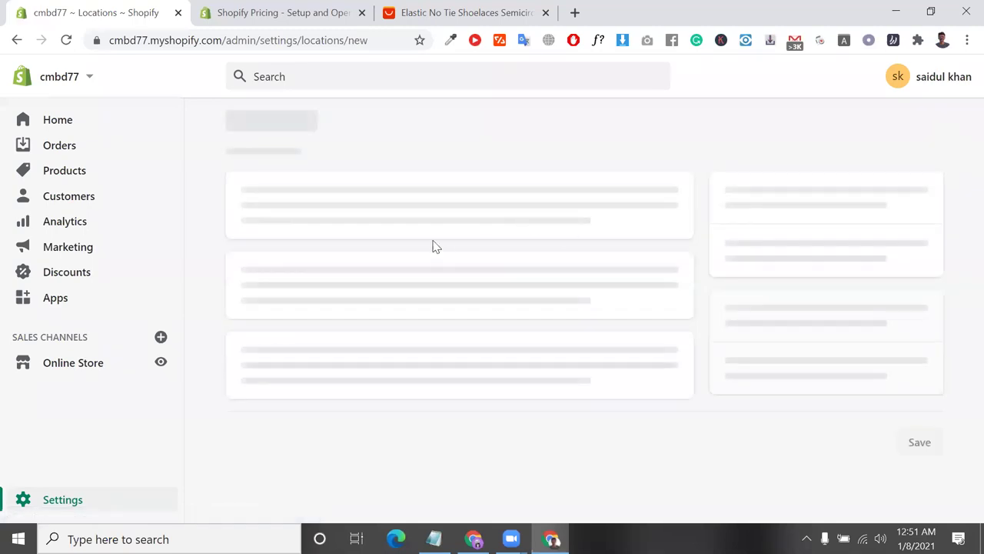
pyautogui.click(612, 201)
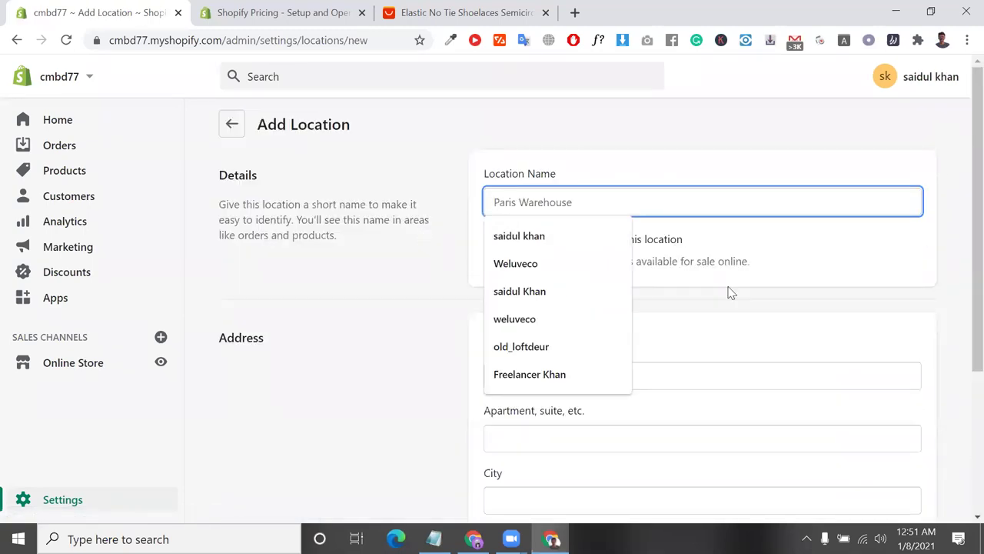
pyautogui.scroll(-2, 507, 302)
pyautogui.scroll(1, 479, 292)
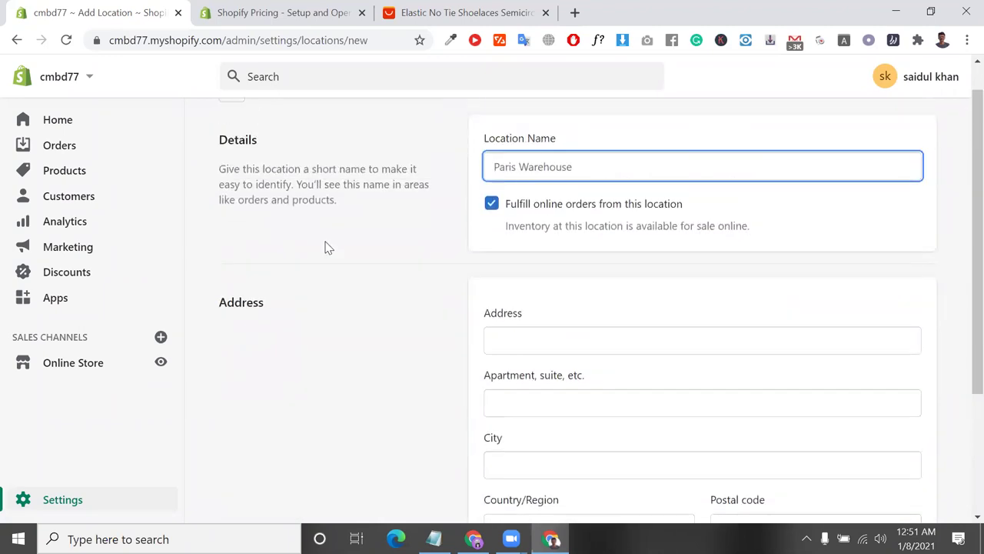
pyautogui.tripleClick(252, 199)
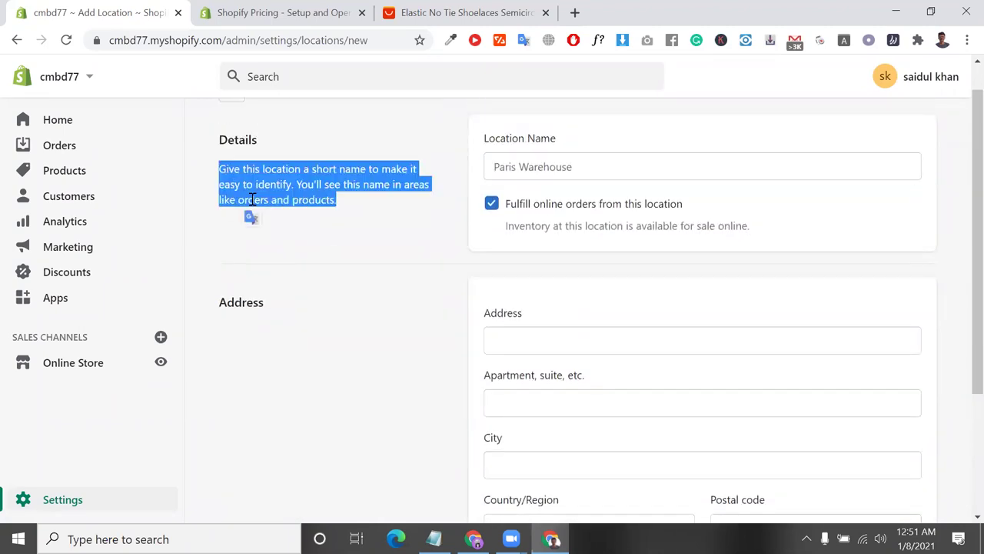
pyautogui.click(555, 170)
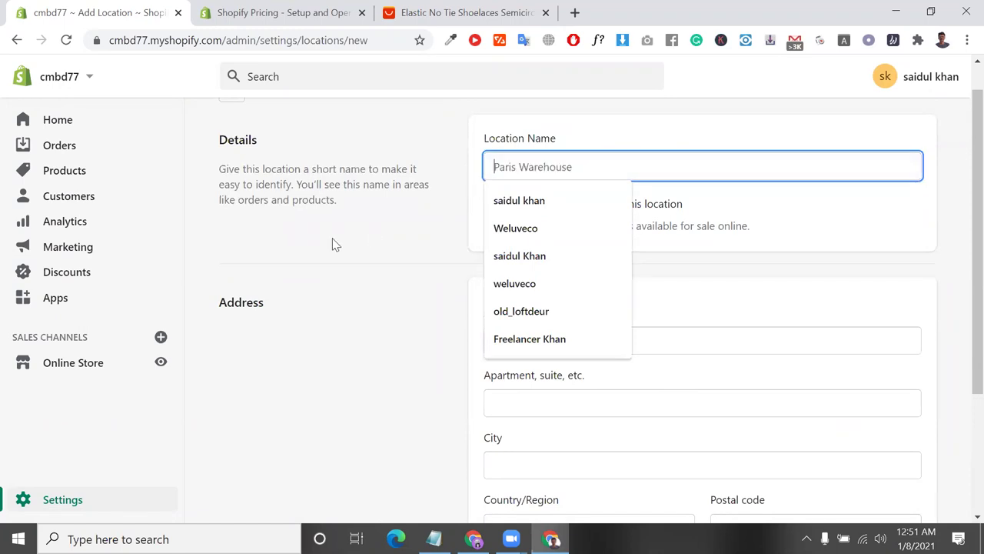
pyautogui.scroll(-3, 332, 242)
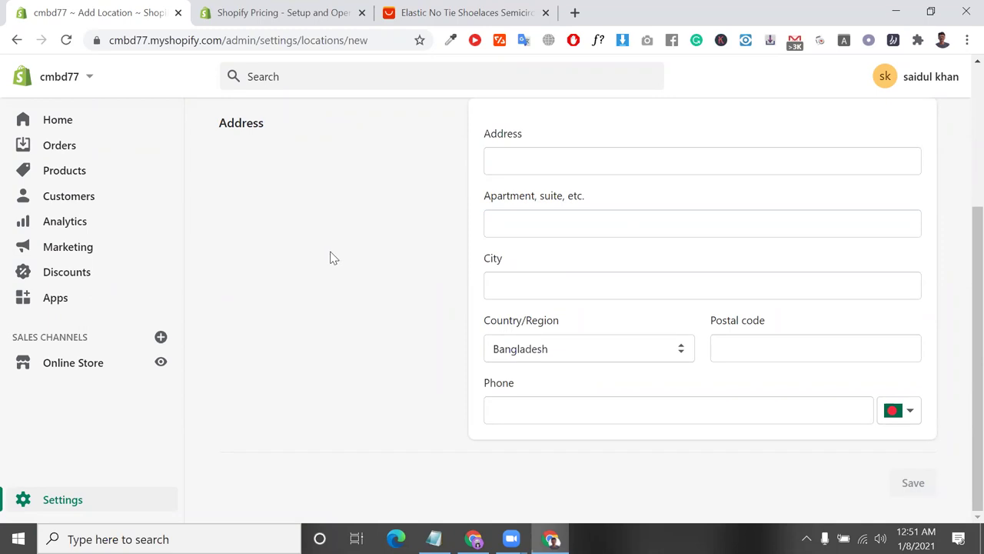
pyautogui.scroll(3, 317, 246)
# - Leave the new location form unsaved and open the Plan and permissions settings
pyautogui.click(234, 124)
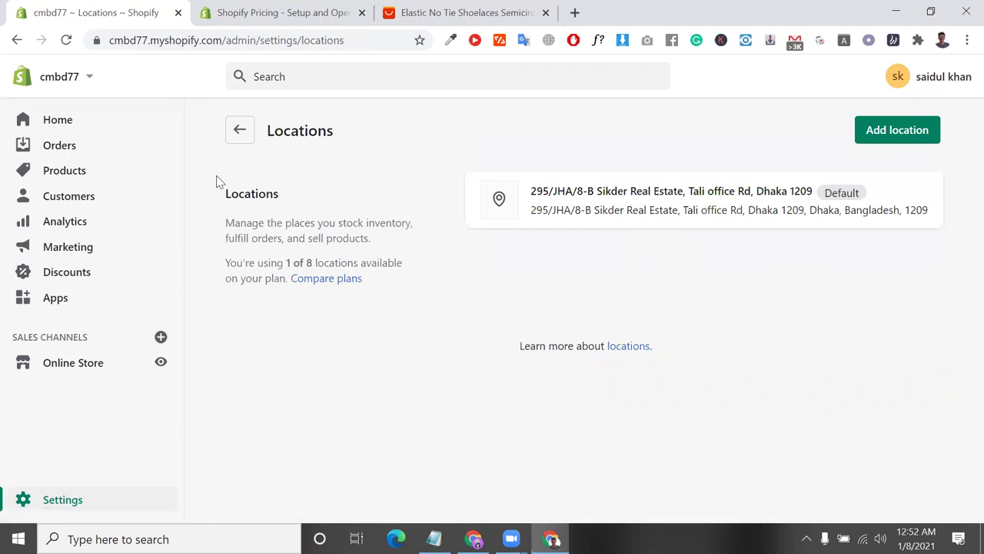
pyautogui.click(241, 131)
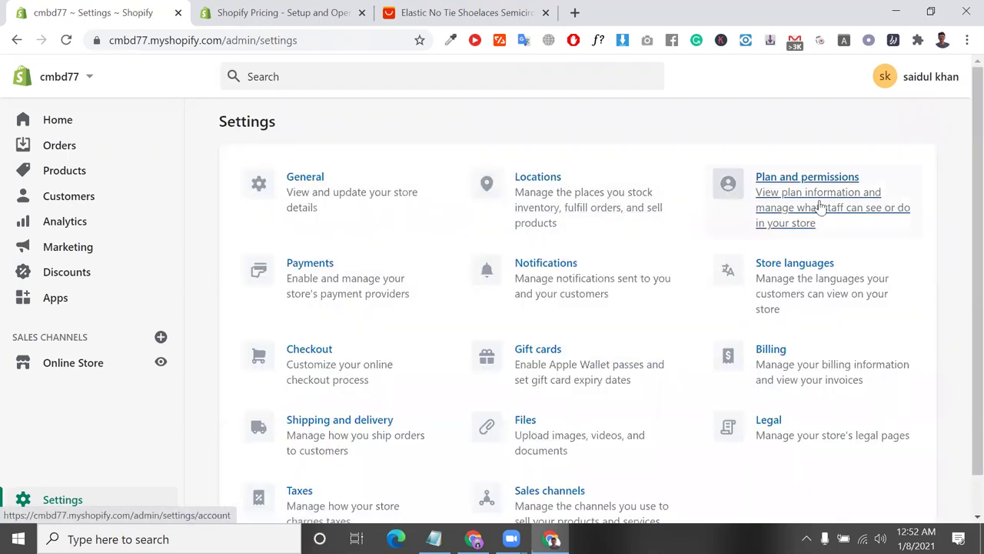
pyautogui.click(839, 198)
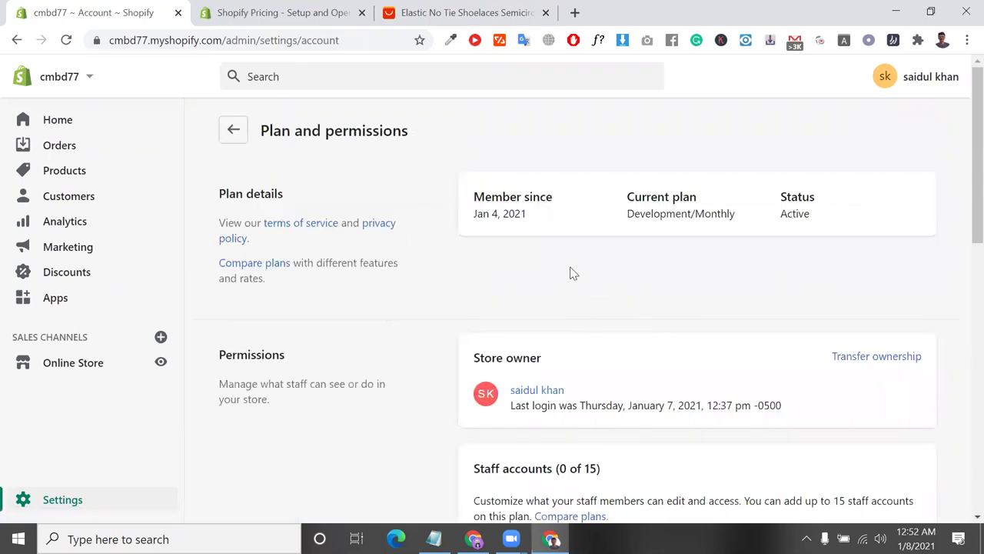
# - Examine the plan's membership date, current plan and status, and the store owner and staff account permissions
pyautogui.tripleClick(519, 218)
pyautogui.scroll(-1, 518, 218)
pyautogui.doubleClick(668, 203)
pyautogui.click(667, 202)
pyautogui.scroll(-2, 668, 207)
pyautogui.scroll(2, 714, 198)
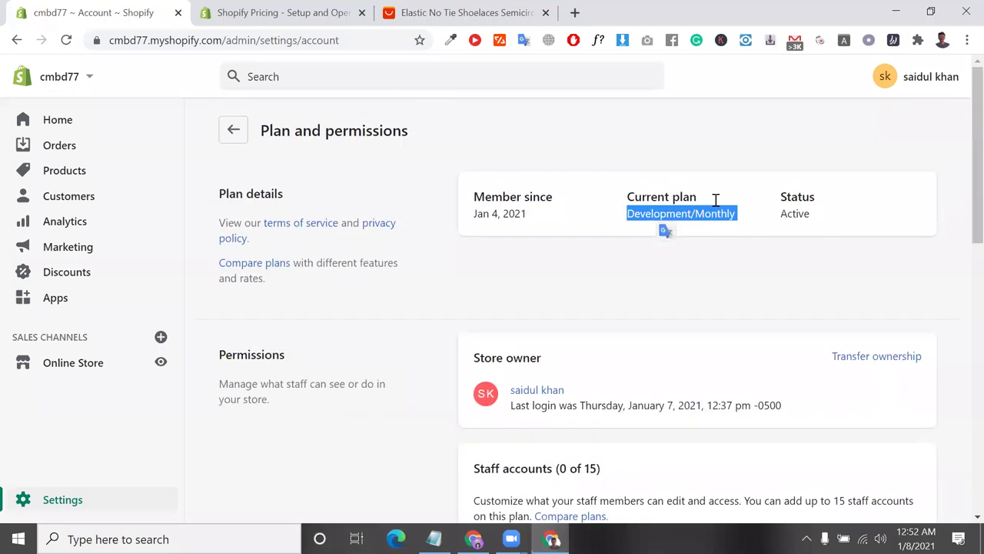
pyautogui.doubleClick(790, 214)
pyautogui.scroll(-2, 681, 261)
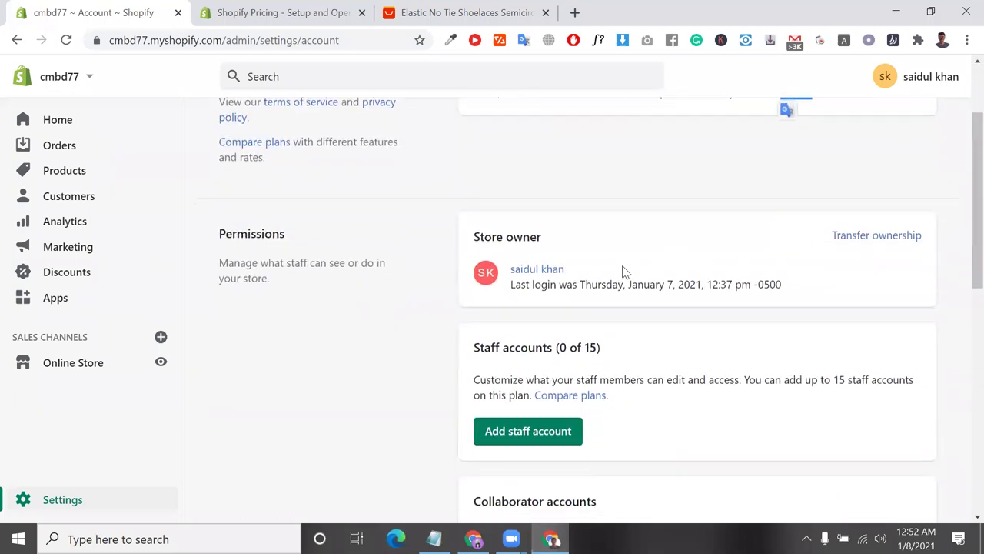
# - Open the store ownership transfer form and fill in the new owner's email, first name and last name from the saved suggestion
pyautogui.tripleClick(528, 237)
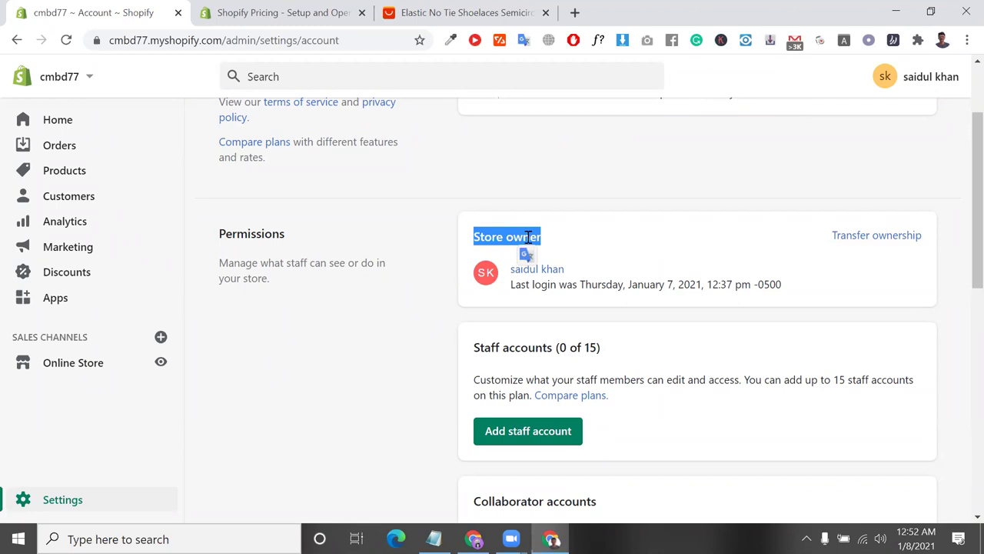
pyautogui.click(914, 235)
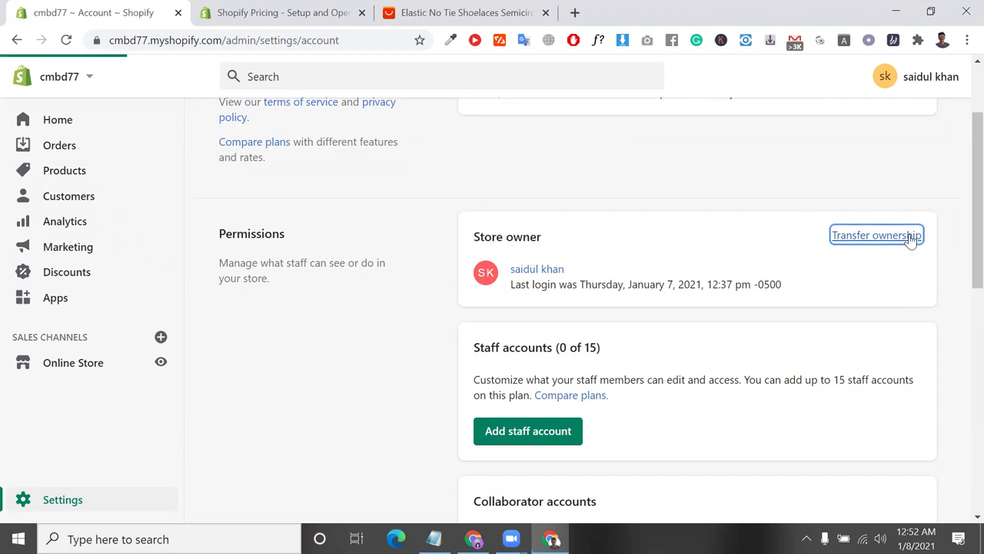
pyautogui.scroll(-2, 463, 380)
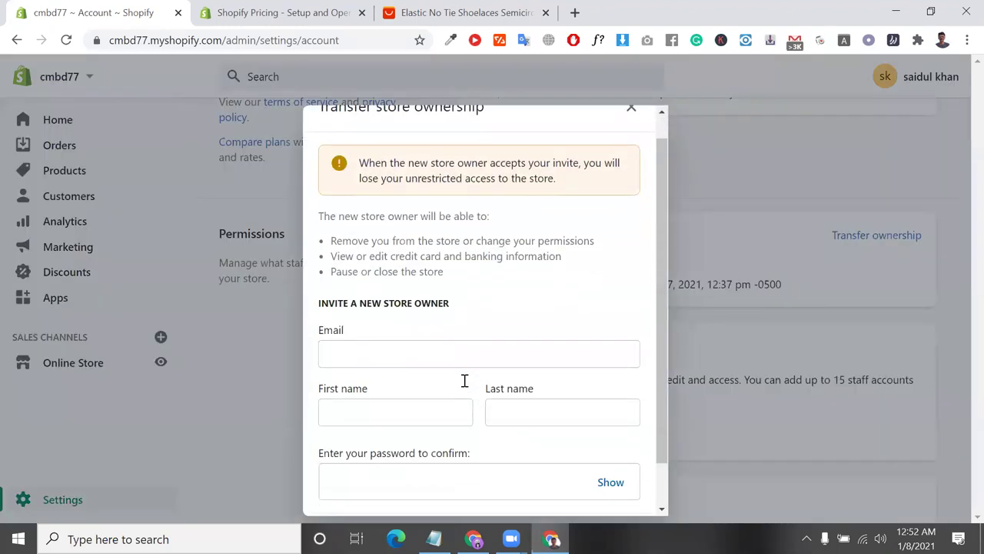
pyautogui.click(424, 315)
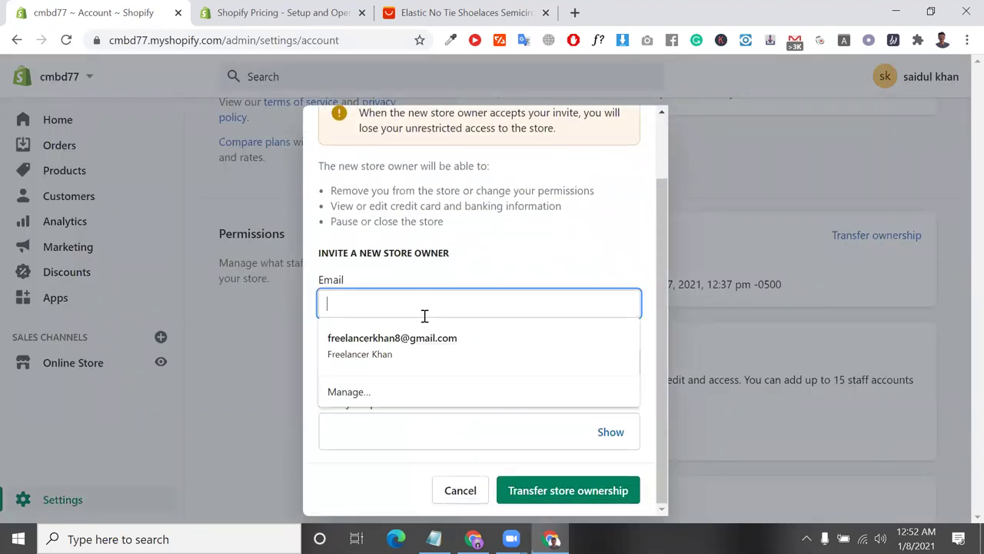
pyautogui.click(428, 339)
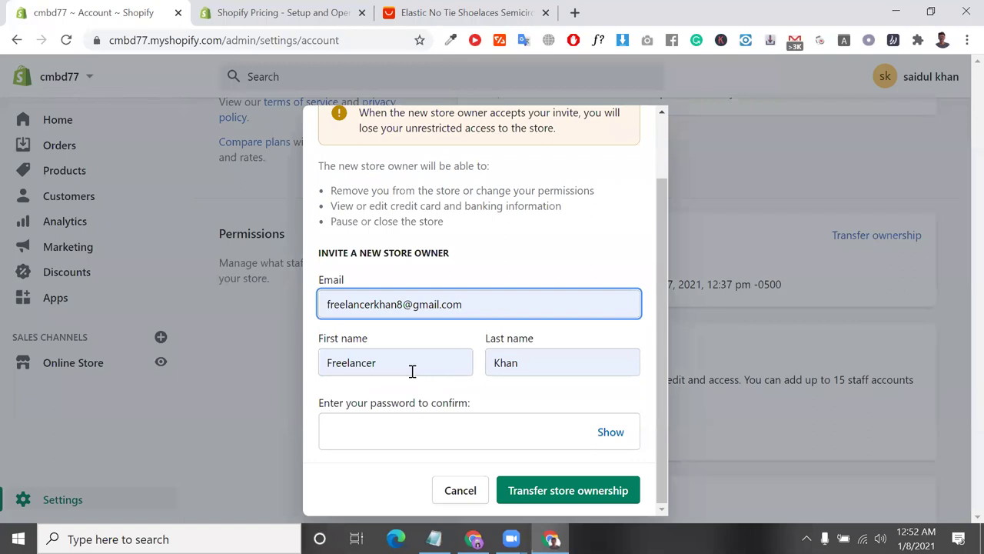
pyautogui.click(410, 371)
pyautogui.click(541, 439)
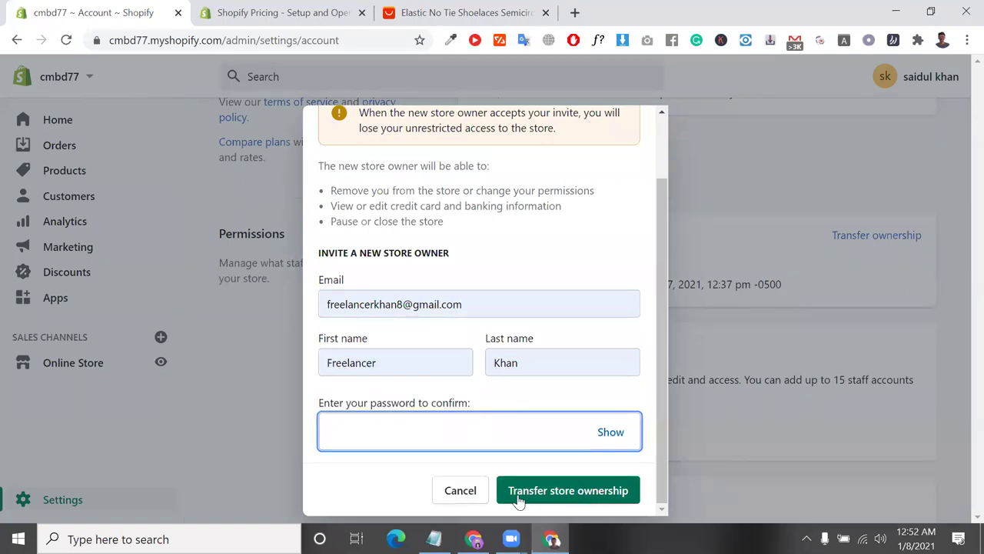
# - Read the warning about losing unrestricted store access in the ownership transfer form and close it without transferring
pyautogui.scroll(1, 526, 288)
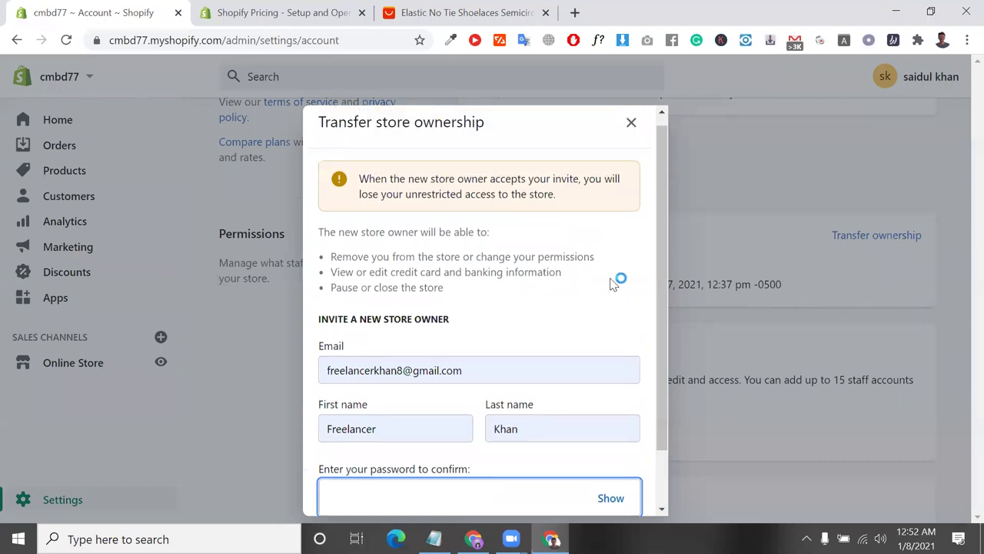
pyautogui.moveTo(385, 179); pyautogui.dragTo(576, 179)
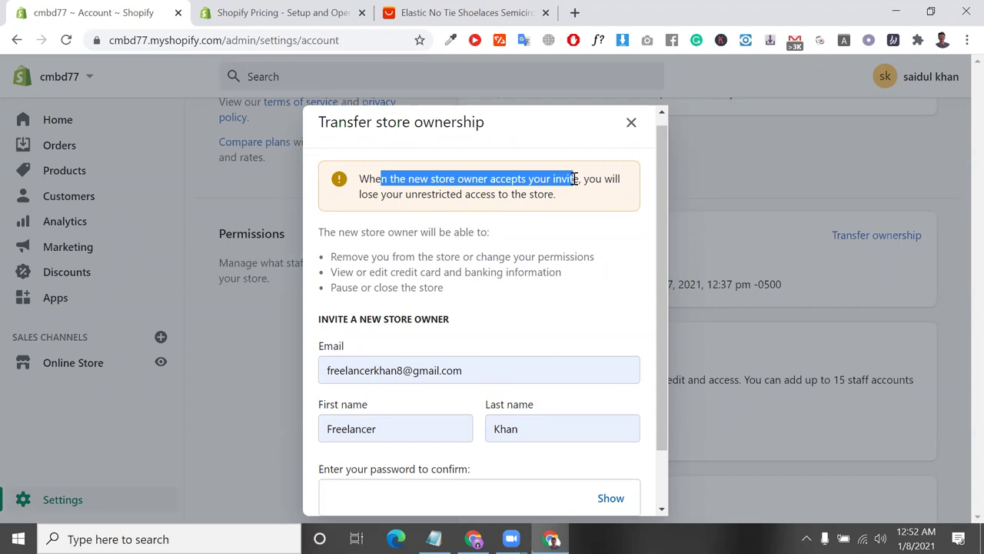
pyautogui.click(600, 183)
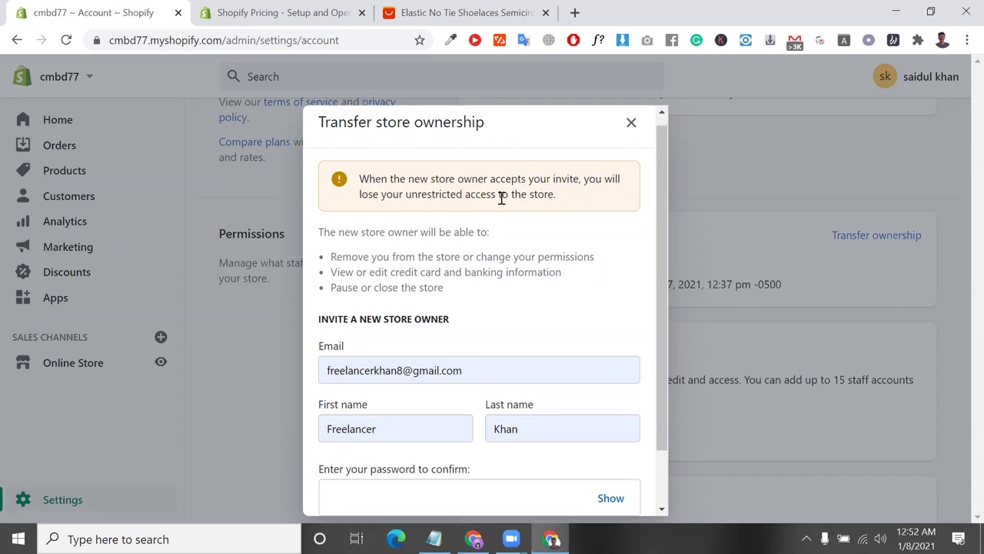
pyautogui.doubleClick(442, 194)
pyautogui.tripleClick(441, 194)
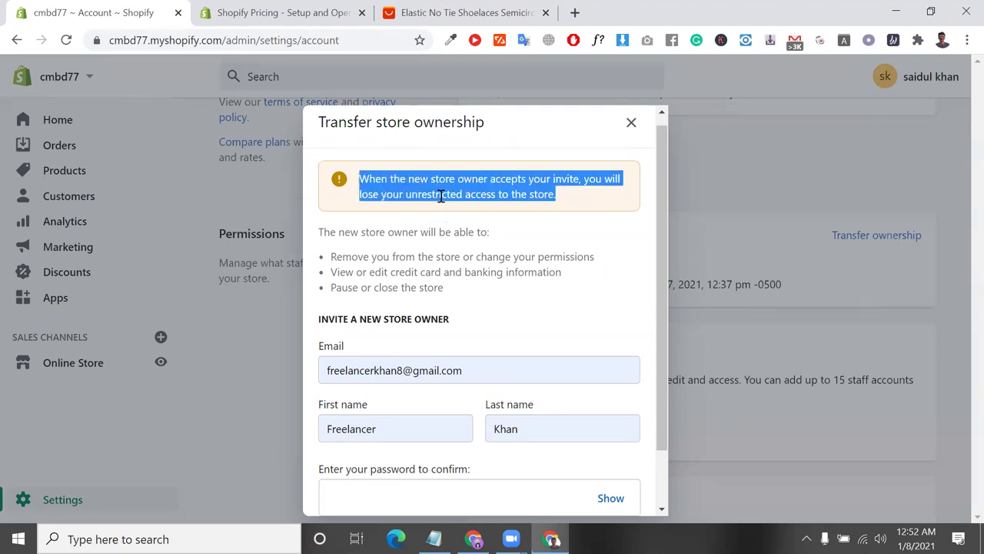
pyautogui.scroll(-1, 441, 195)
pyautogui.scroll(-1, 551, 248)
pyautogui.scroll(2, 564, 253)
pyautogui.click(632, 136)
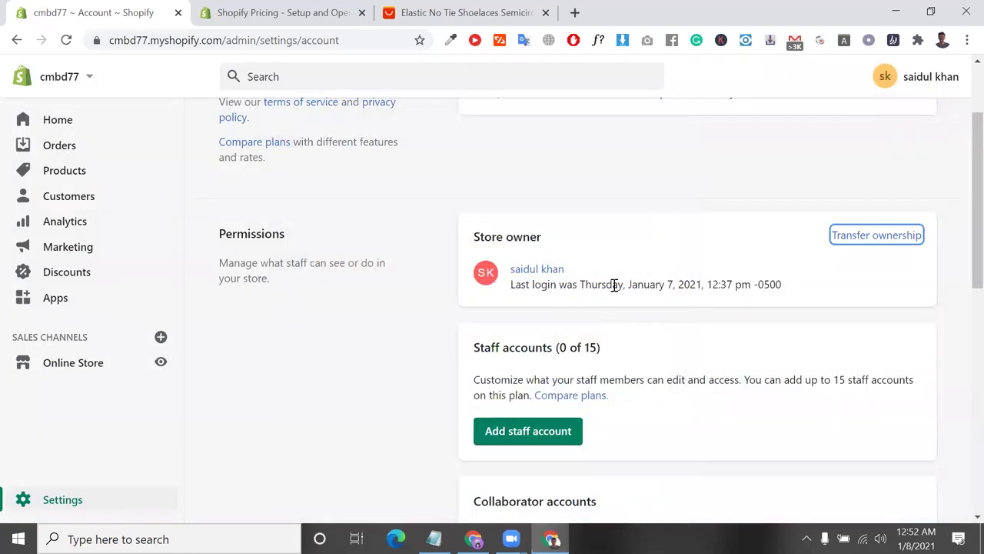
pyautogui.click(859, 243)
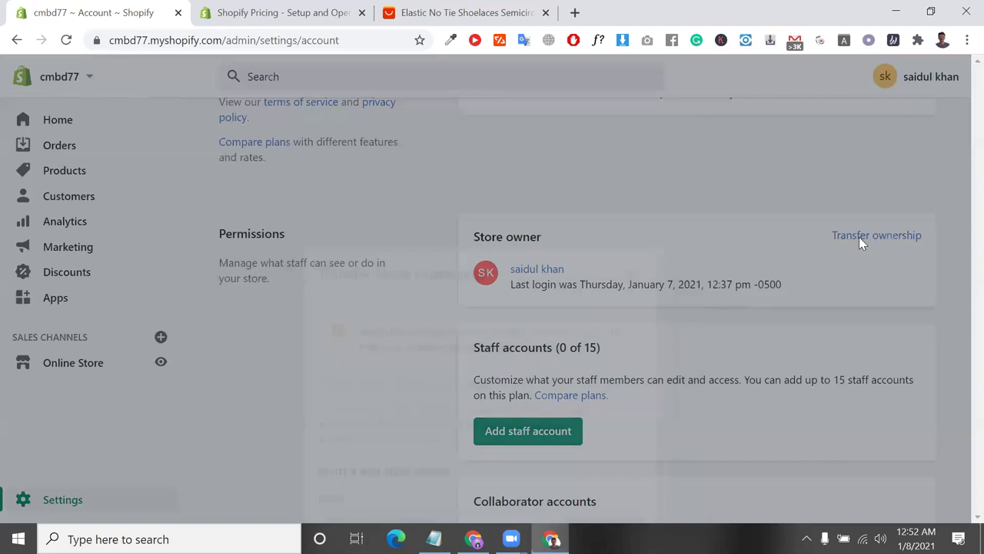
pyautogui.click(632, 134)
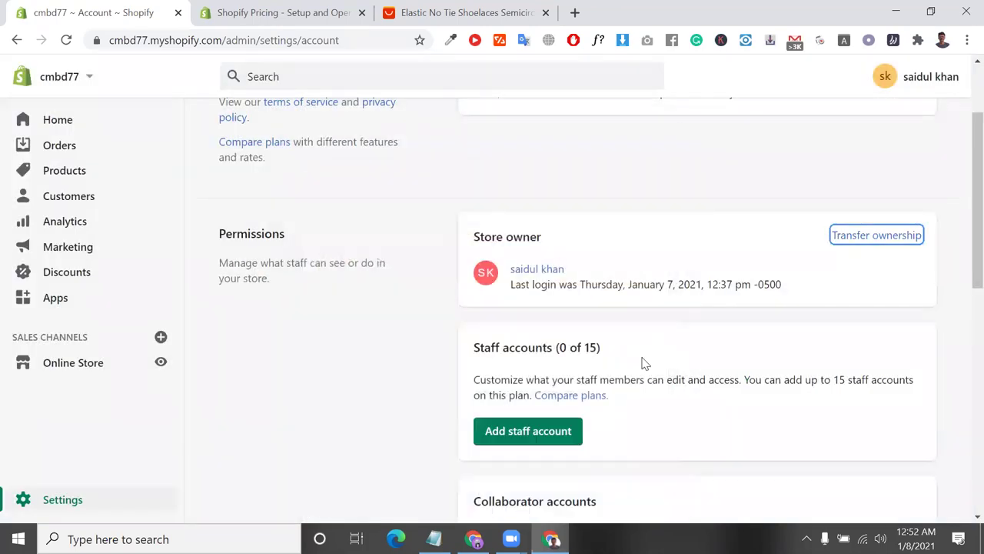
# - Examine the Store owner entry and the Plan details note about comparing plans with different features and rates
pyautogui.scroll(-1, 643, 362)
pyautogui.scroll(-1, 645, 364)
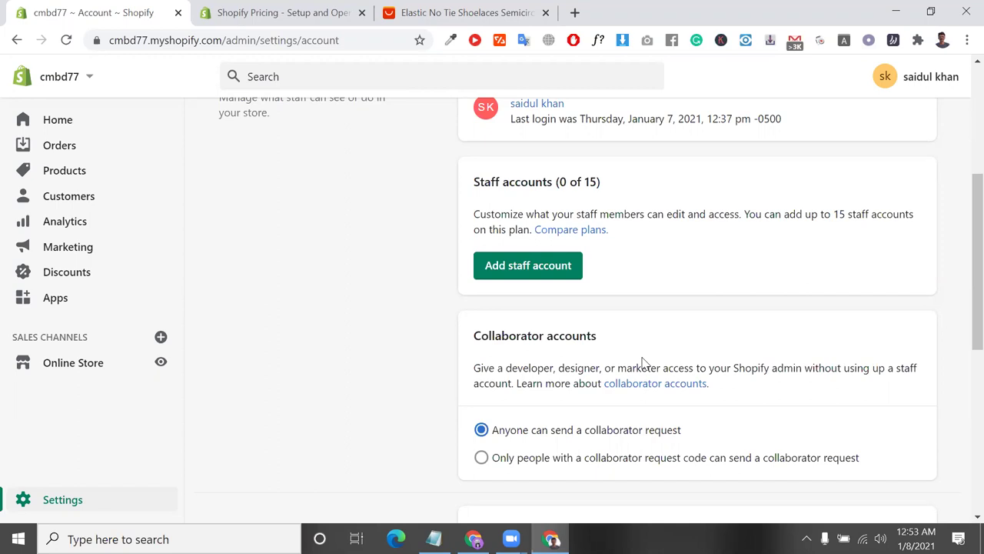
pyautogui.scroll(4, 643, 361)
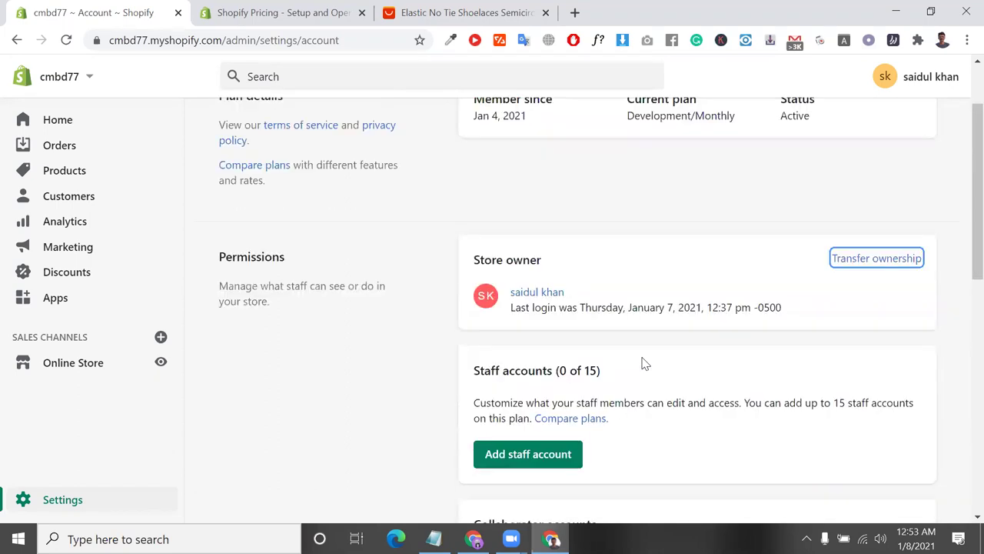
pyautogui.rightClick(582, 296)
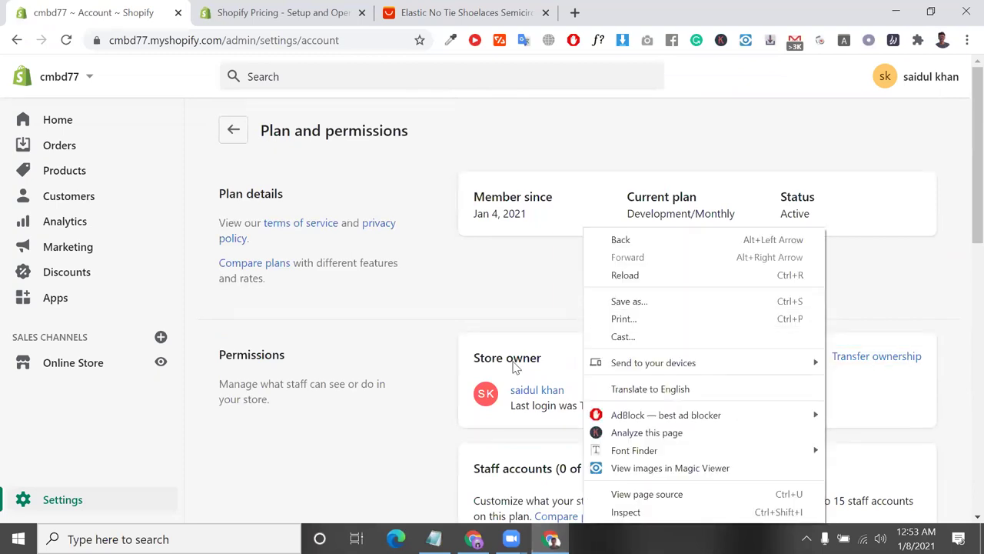
pyautogui.tripleClick(513, 359)
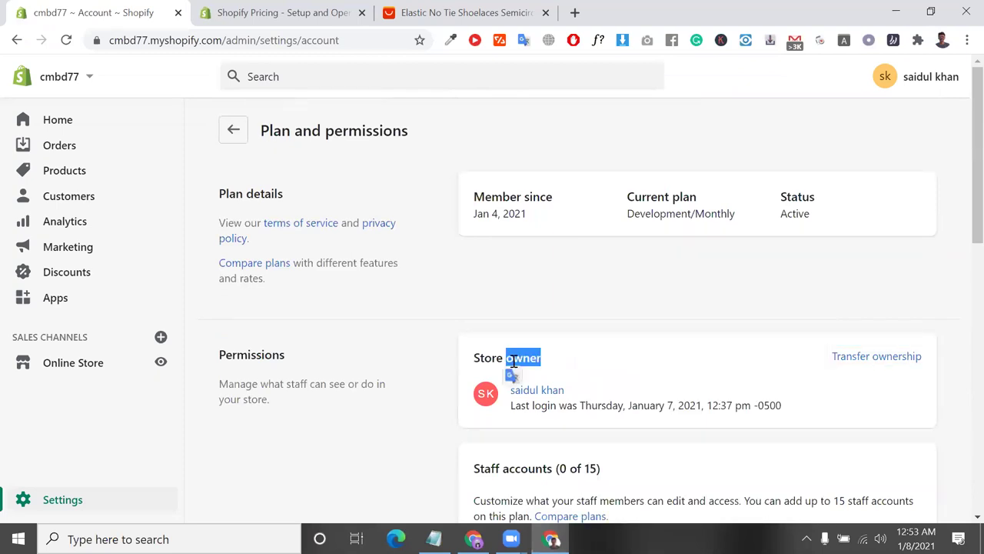
pyautogui.doubleClick(370, 262)
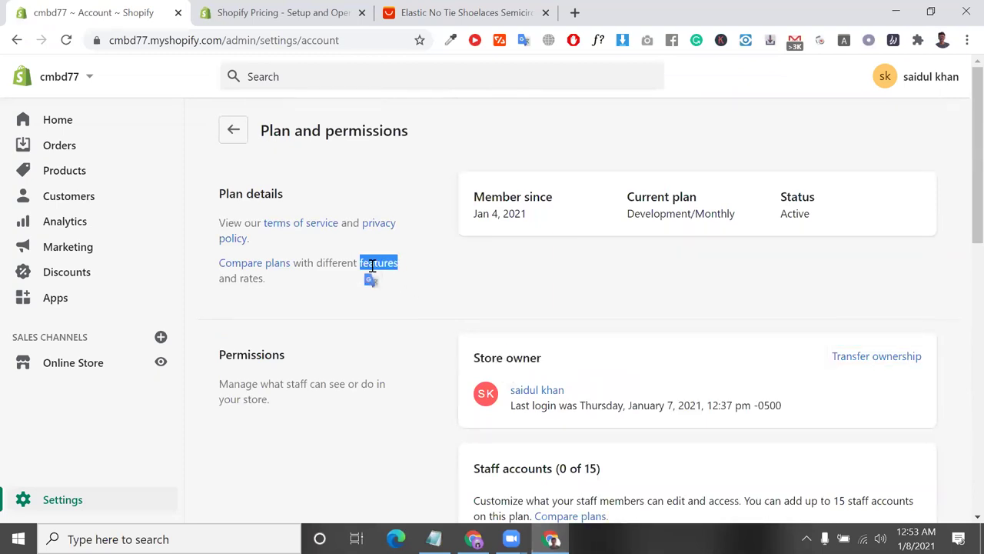
pyautogui.tripleClick(577, 397)
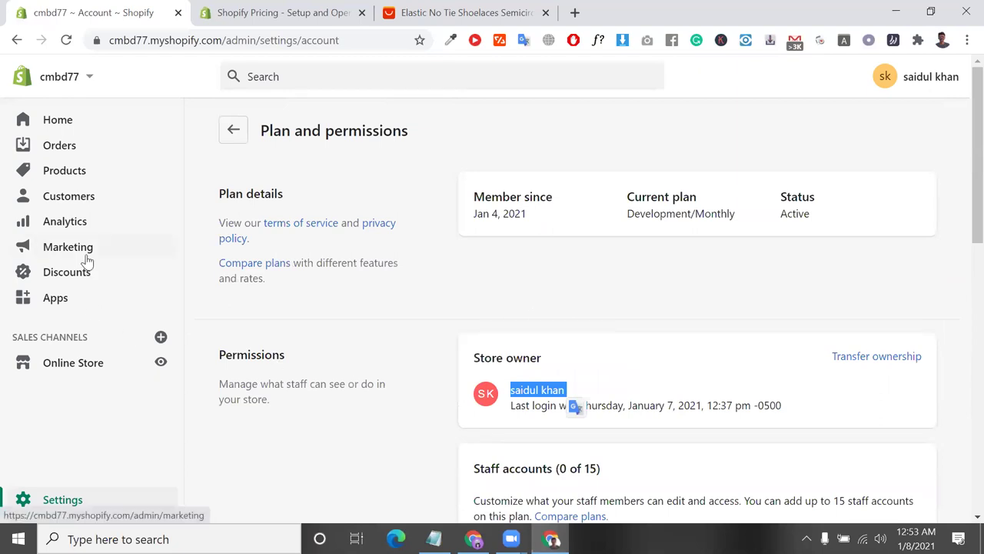
pyautogui.scroll(-4, 87, 261)
pyautogui.scroll(4, 87, 262)
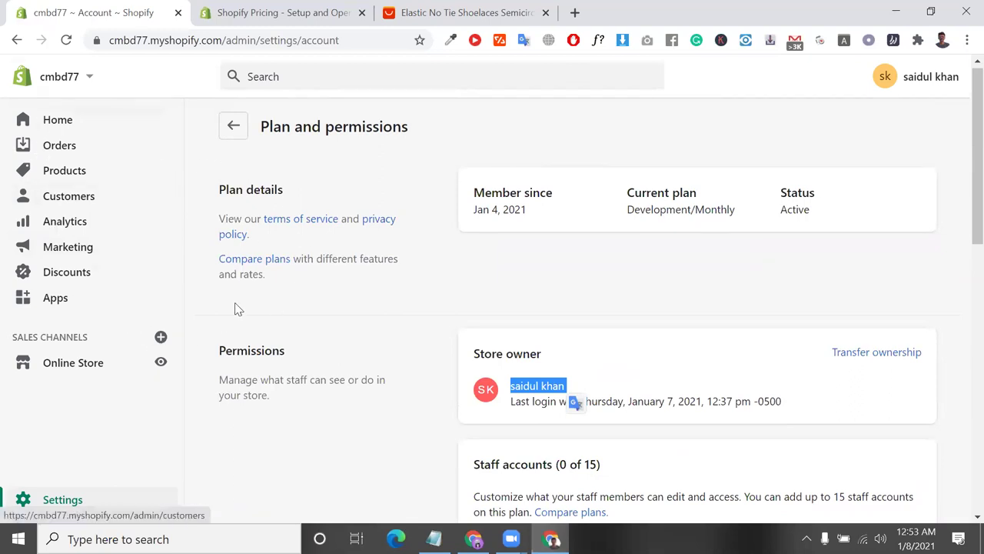
pyautogui.click(325, 255)
pyautogui.tripleClick(326, 254)
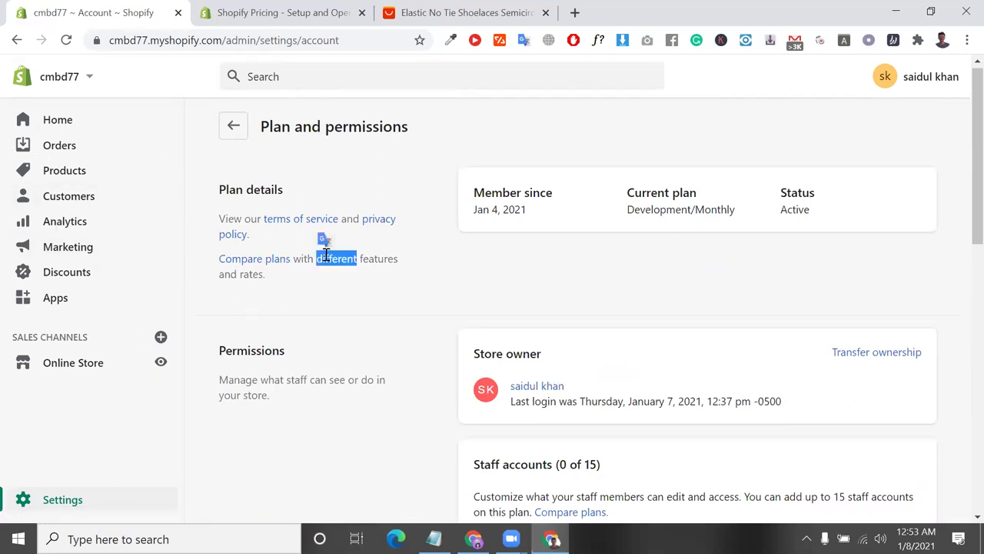
# - Examine the store owner's last login information and the Staff accounts heading under Permissions
pyautogui.scroll(-1, 326, 255)
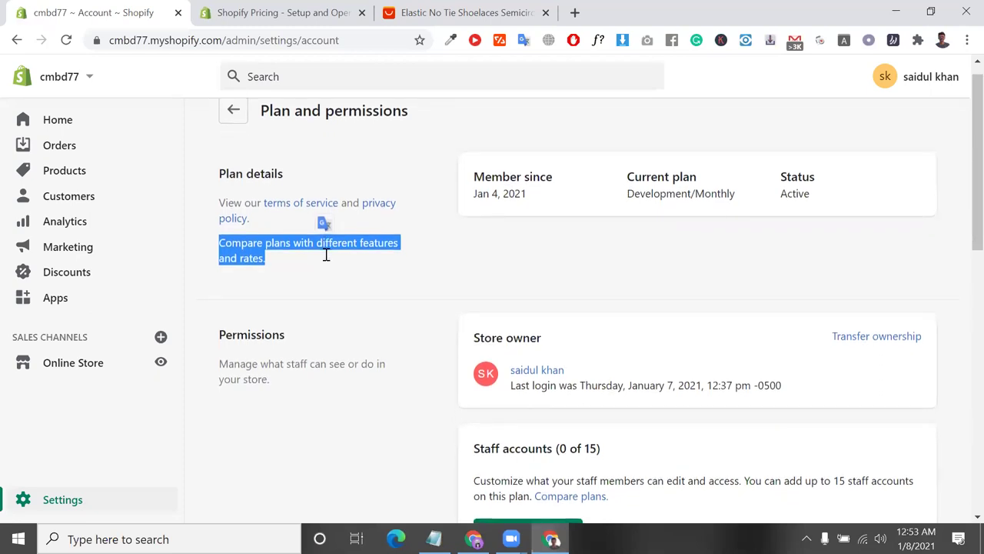
pyautogui.scroll(-1, 326, 254)
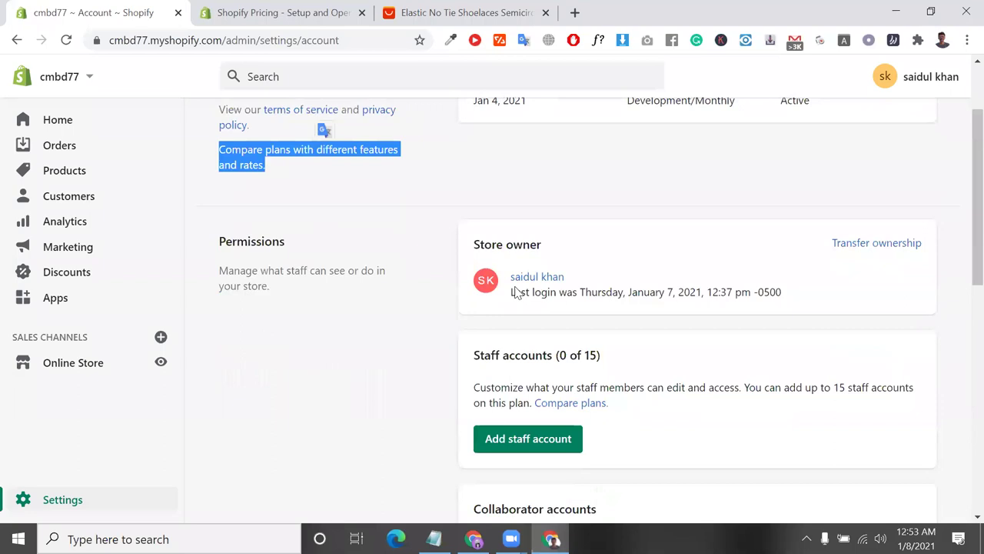
pyautogui.tripleClick(544, 289)
pyautogui.scroll(-2, 544, 289)
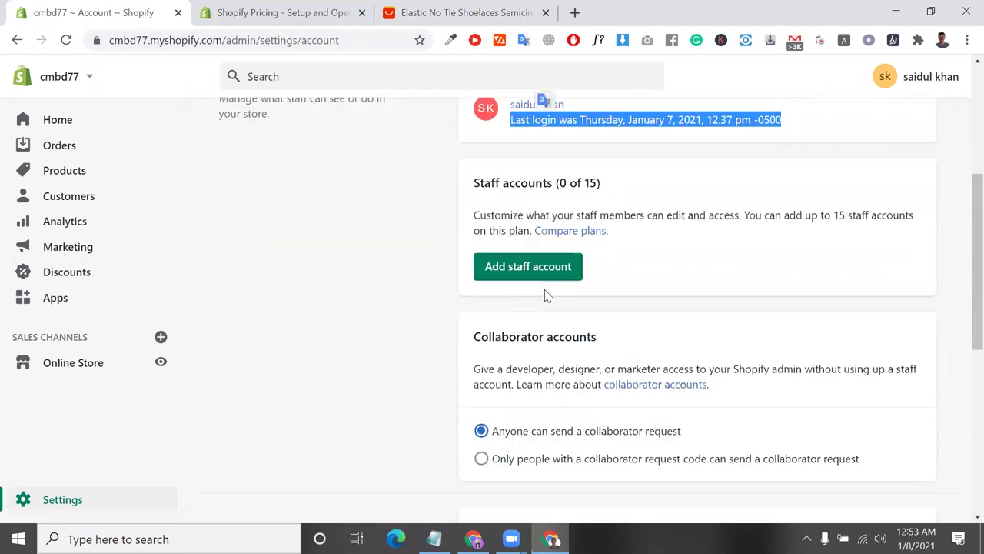
pyautogui.scroll(3, 545, 292)
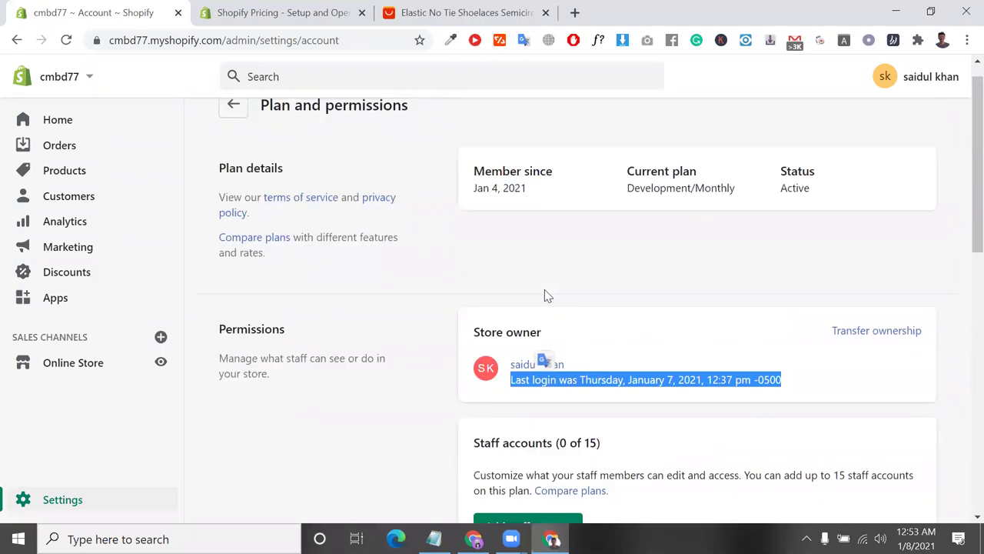
pyautogui.click(576, 438)
pyautogui.tripleClick(576, 438)
pyautogui.scroll(-1, 576, 438)
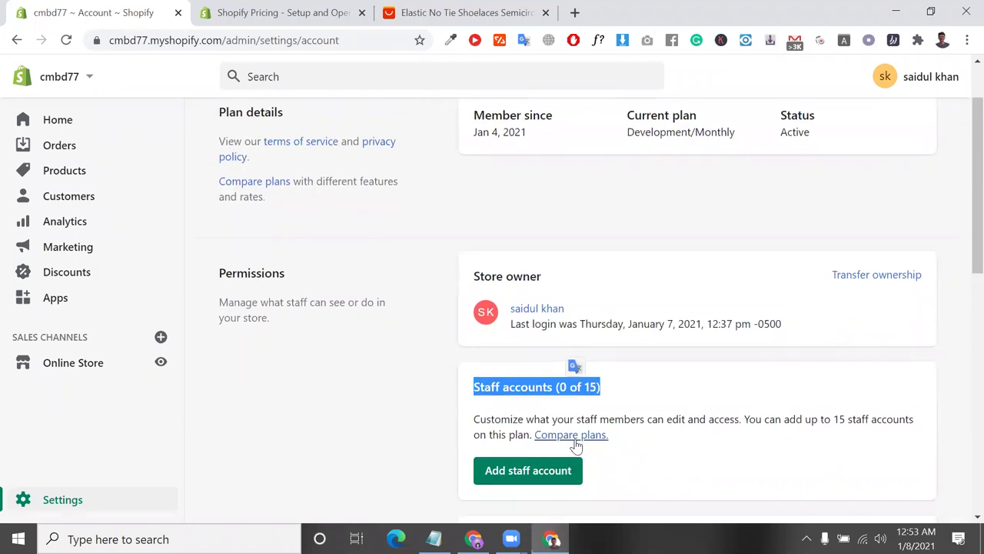
pyautogui.tripleClick(504, 277)
pyautogui.scroll(2, 503, 279)
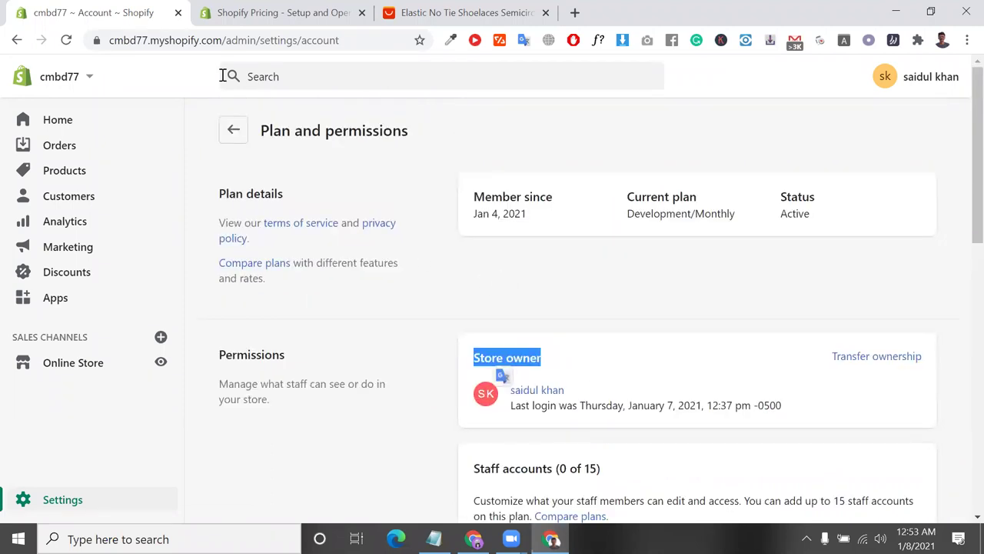
# - View the list of stores linked to the account and return to the Plan and permissions page
pyautogui.click(86, 74)
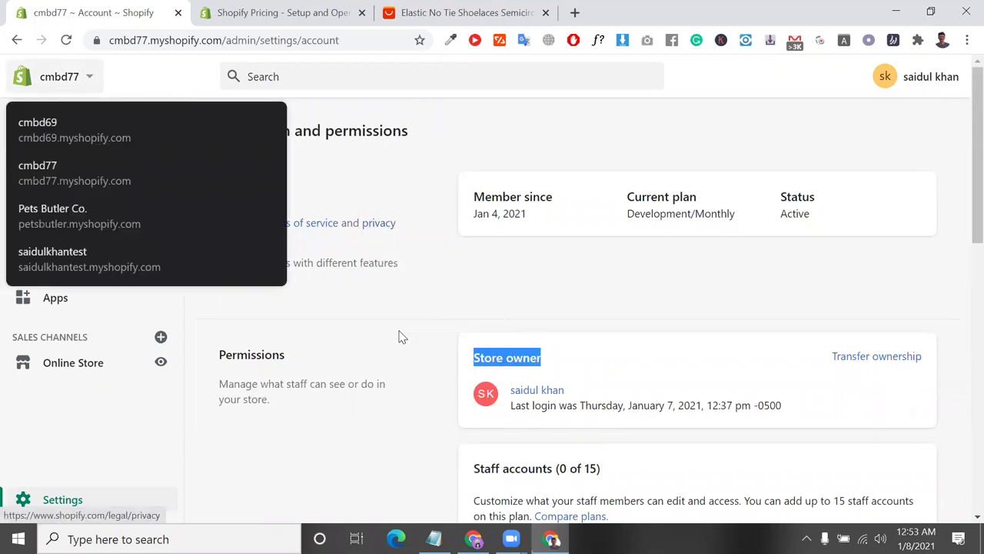
pyautogui.tripleClick(366, 281)
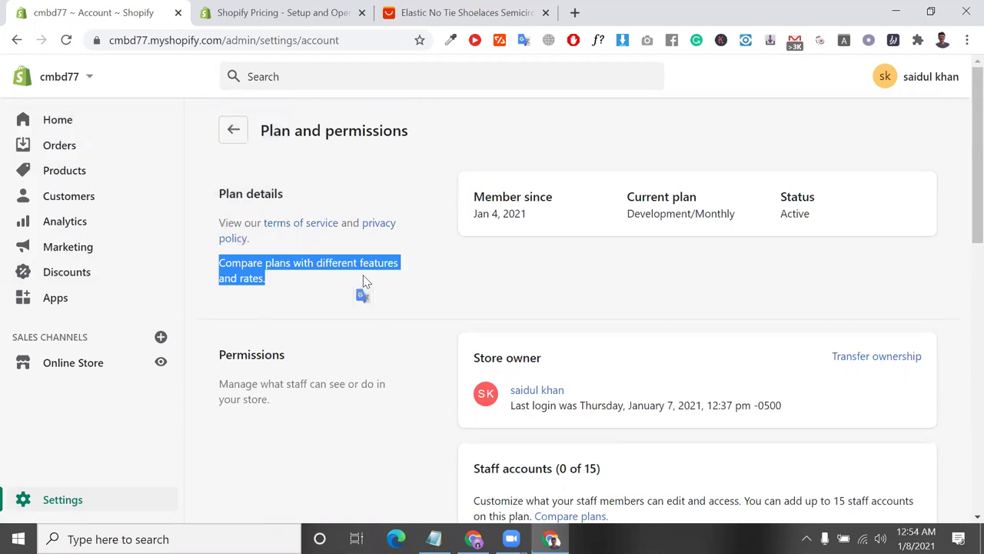
pyautogui.tripleClick(366, 282)
pyautogui.tripleClick(366, 282)
pyautogui.moveTo(366, 281); pyautogui.dragTo(608, 330)
pyautogui.click(611, 330)
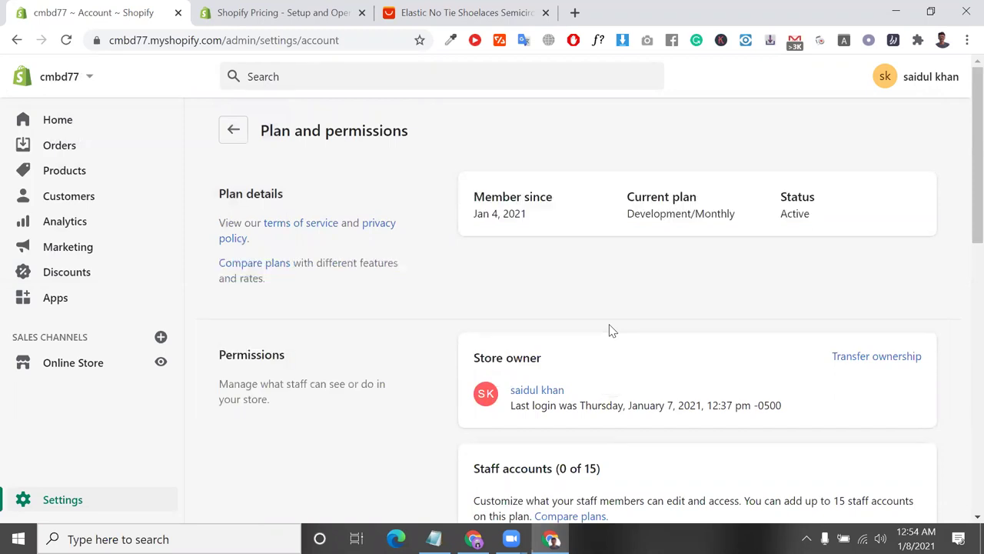
# - Examine the plan's status, the Staff accounts limit and description, and the Collaborator accounts request options
pyautogui.scroll(-1, 612, 330)
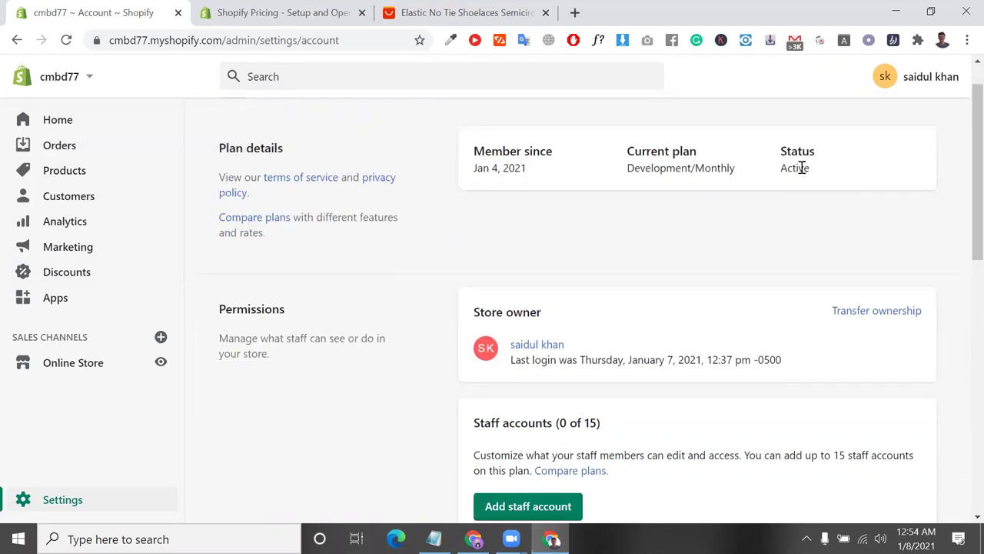
pyautogui.doubleClick(802, 168)
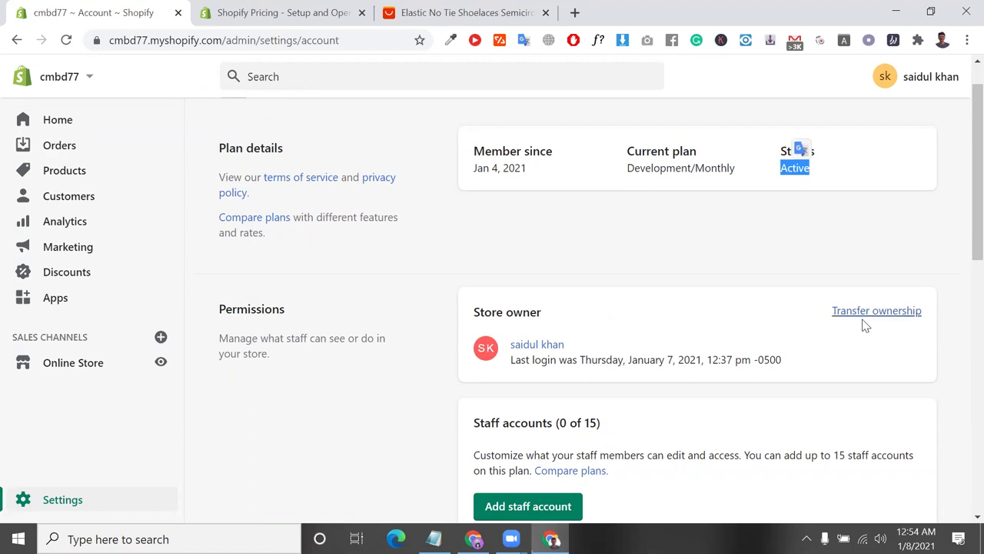
pyautogui.scroll(-3, 731, 336)
pyautogui.tripleClick(683, 306)
pyautogui.scroll(-1, 683, 310)
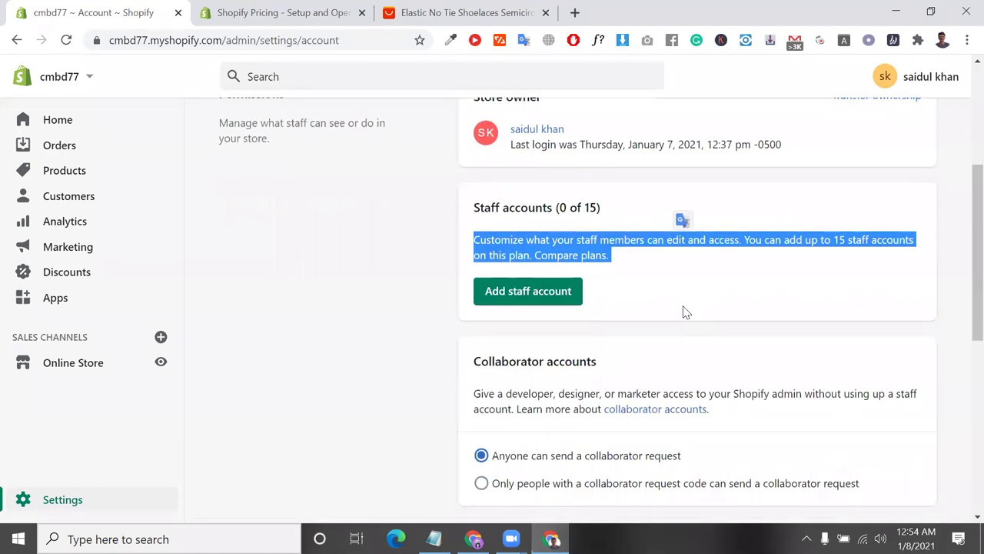
pyautogui.tripleClick(575, 207)
pyautogui.scroll(-2, 575, 208)
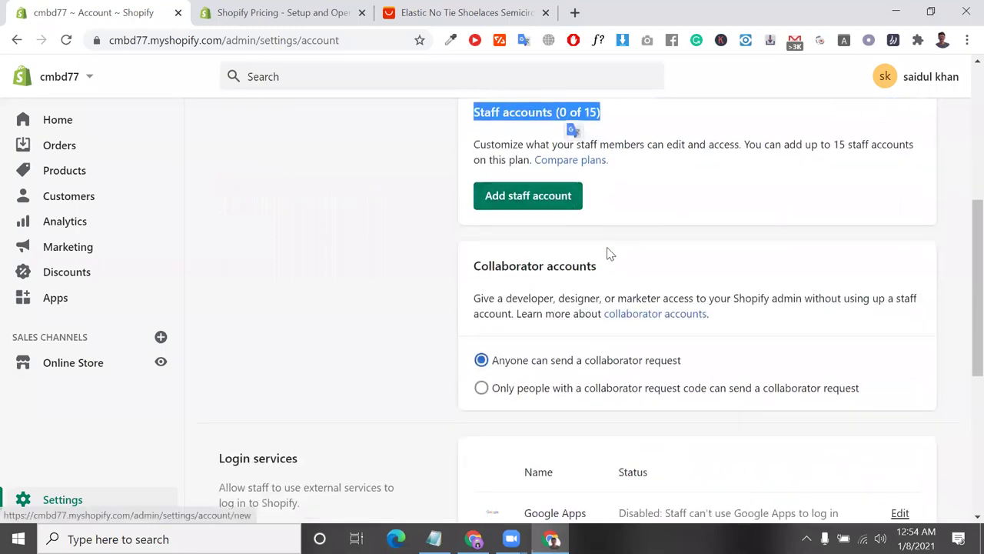
pyautogui.tripleClick(498, 144)
pyautogui.scroll(-1, 501, 139)
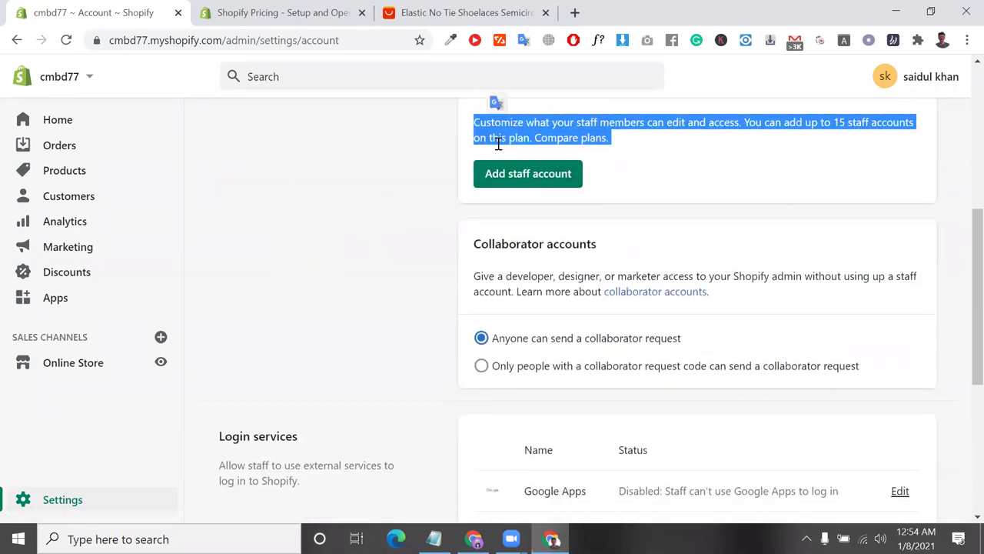
# - Examine the Staff accounts heading and its account limit in the Permissions section
pyautogui.scroll(2, 515, 170)
pyautogui.tripleClick(566, 232)
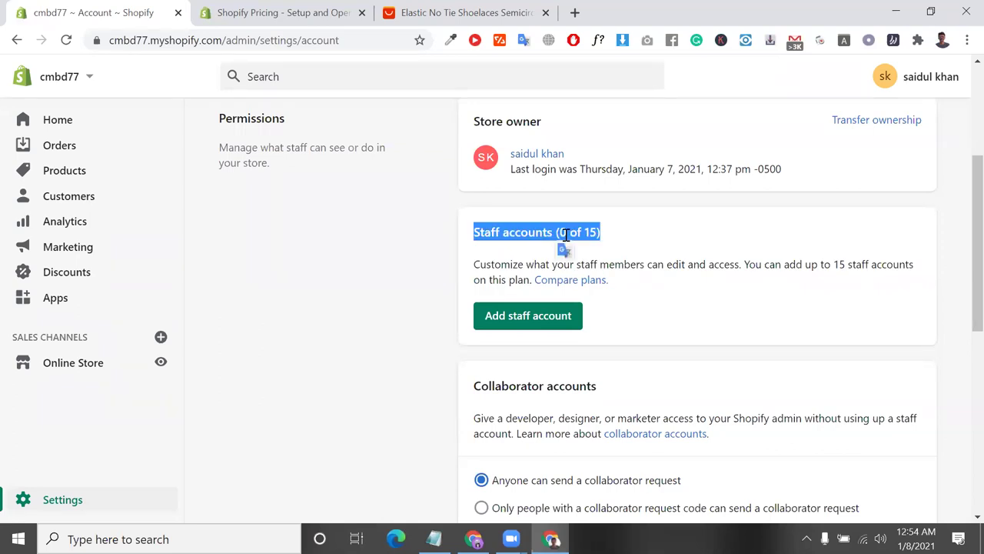
pyautogui.tripleClick(566, 232)
pyautogui.tripleClick(598, 231)
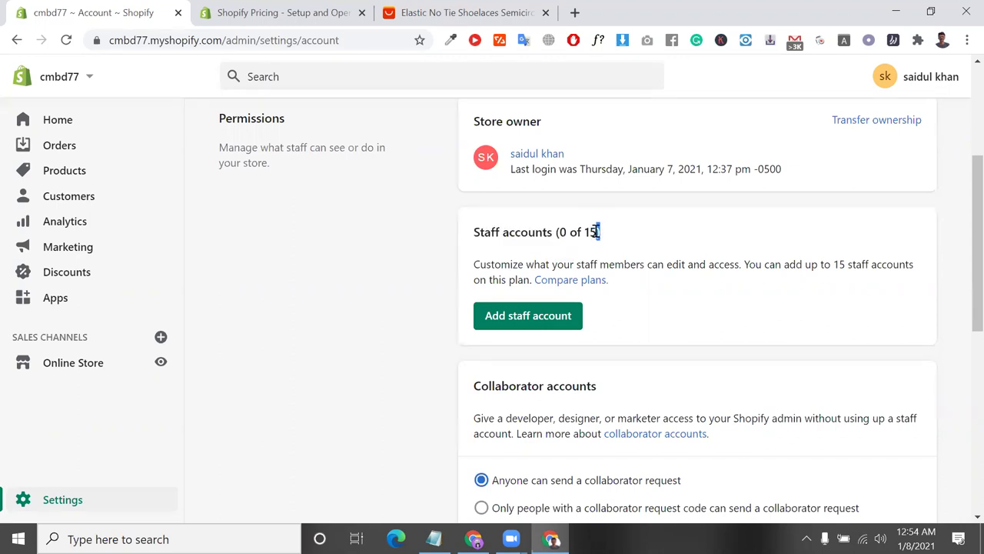
pyautogui.doubleClick(591, 231)
pyautogui.click(591, 231)
pyautogui.tripleClick(538, 232)
pyautogui.scroll(-4, 538, 232)
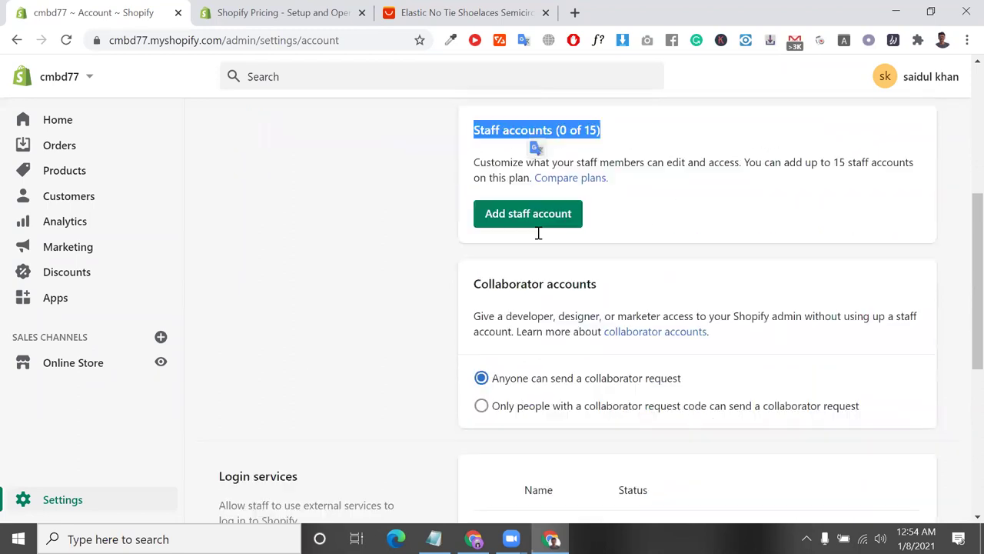
pyautogui.scroll(3, 670, 352)
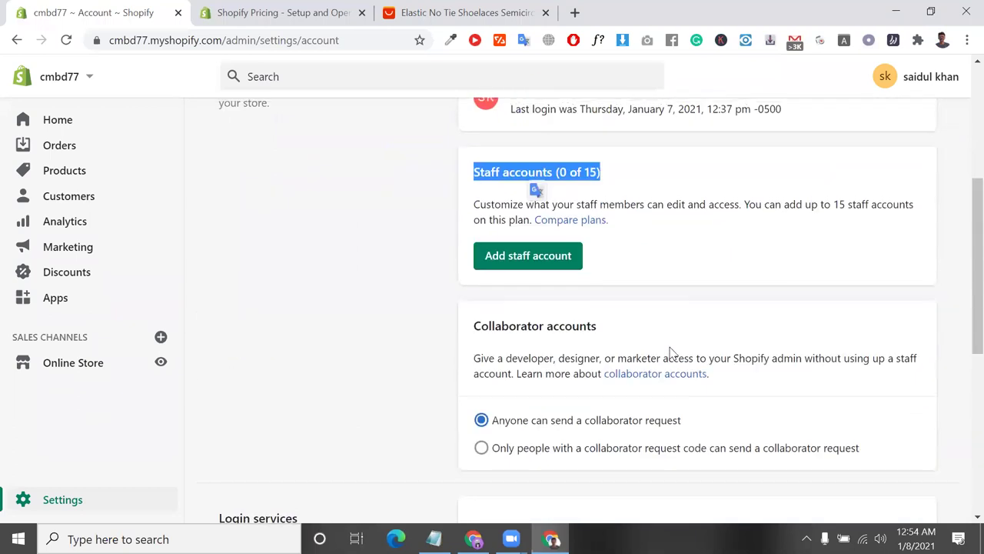
# - Read the Staff accounts description about what staff members can edit and access on this plan
pyautogui.doubleClick(609, 207)
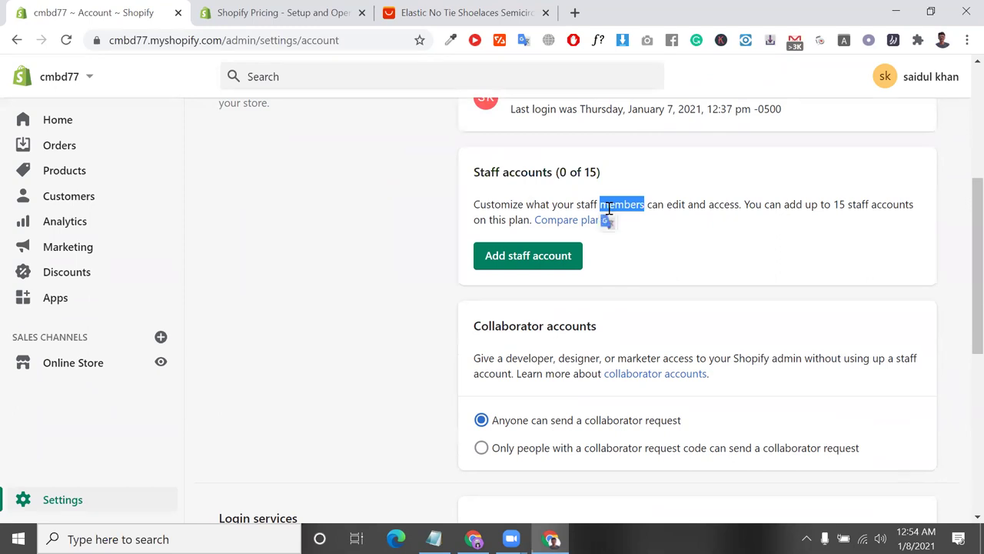
pyautogui.tripleClick(609, 207)
pyautogui.scroll(-3, 609, 209)
pyautogui.scroll(4, 608, 208)
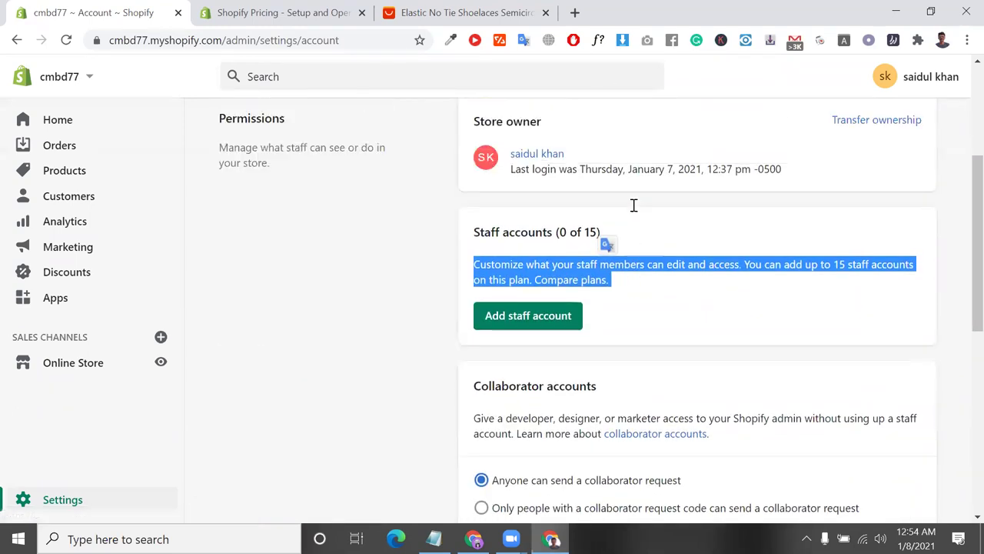
pyautogui.tripleClick(512, 323)
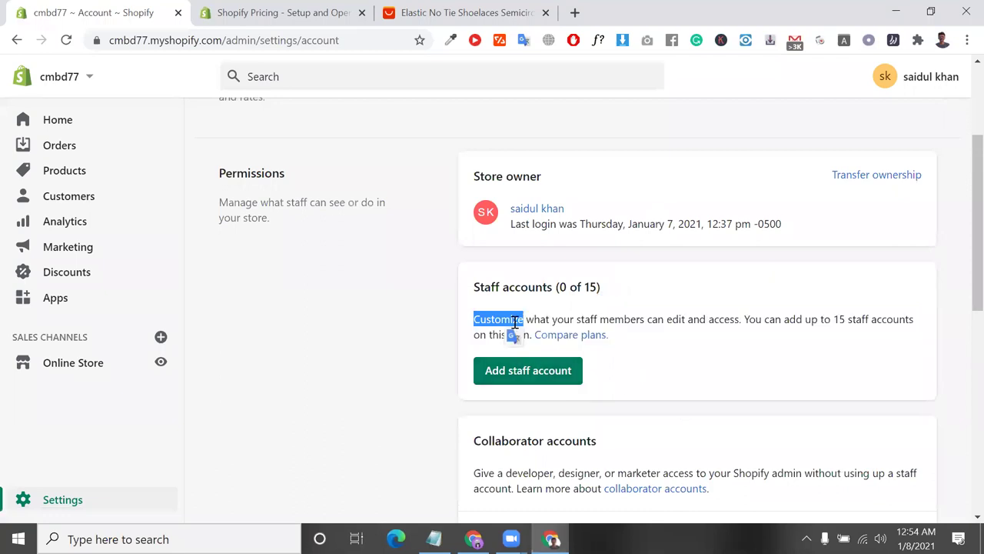
pyautogui.scroll(-1, 516, 323)
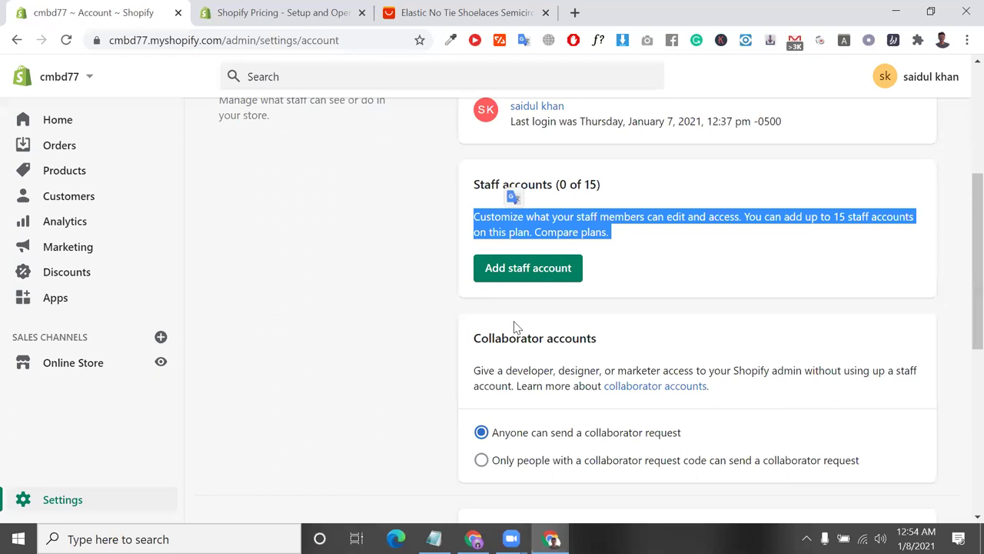
# - View the Bengali translation of "Collaborator" from the Collaborator accounts heading and close the translation
pyautogui.tripleClick(515, 326)
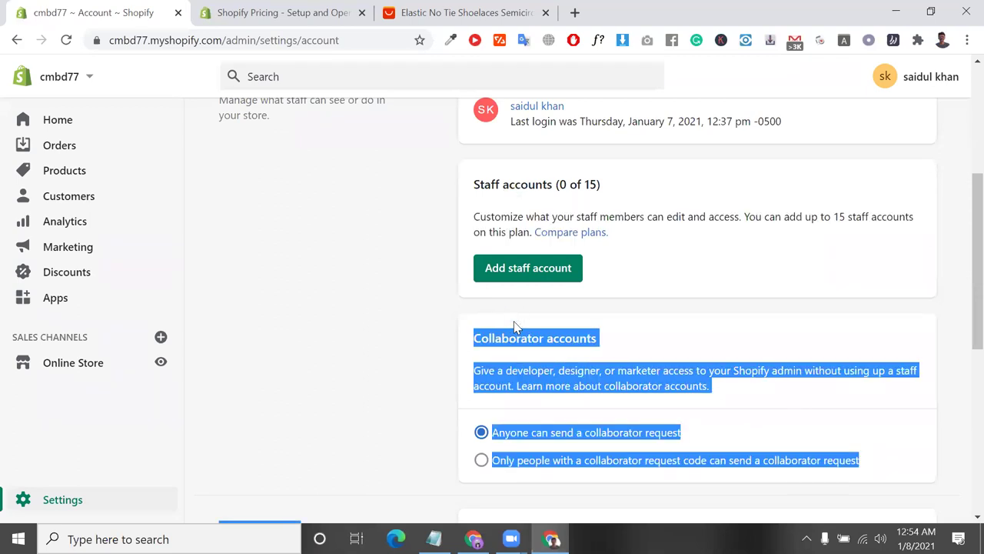
pyautogui.click(514, 320)
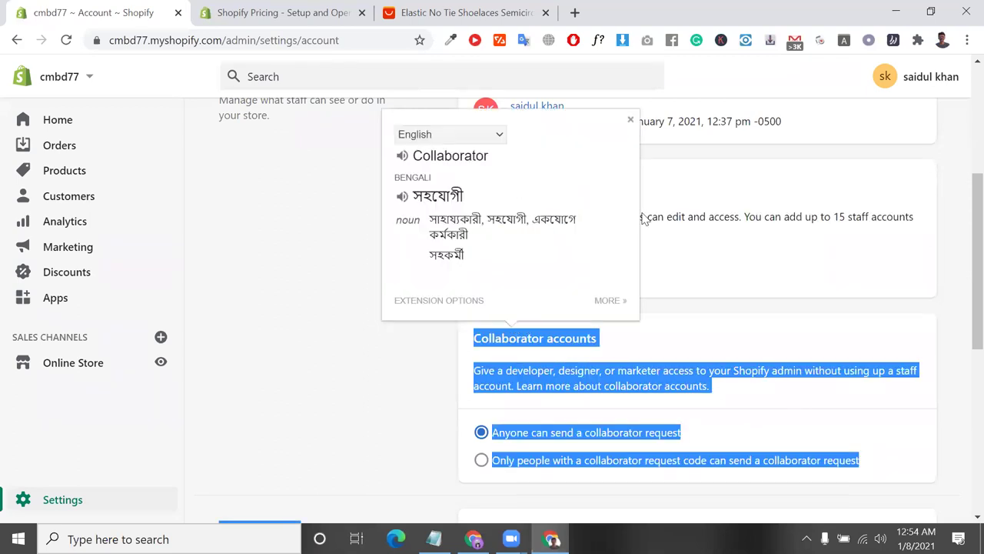
pyautogui.click(627, 121)
pyautogui.click(595, 183)
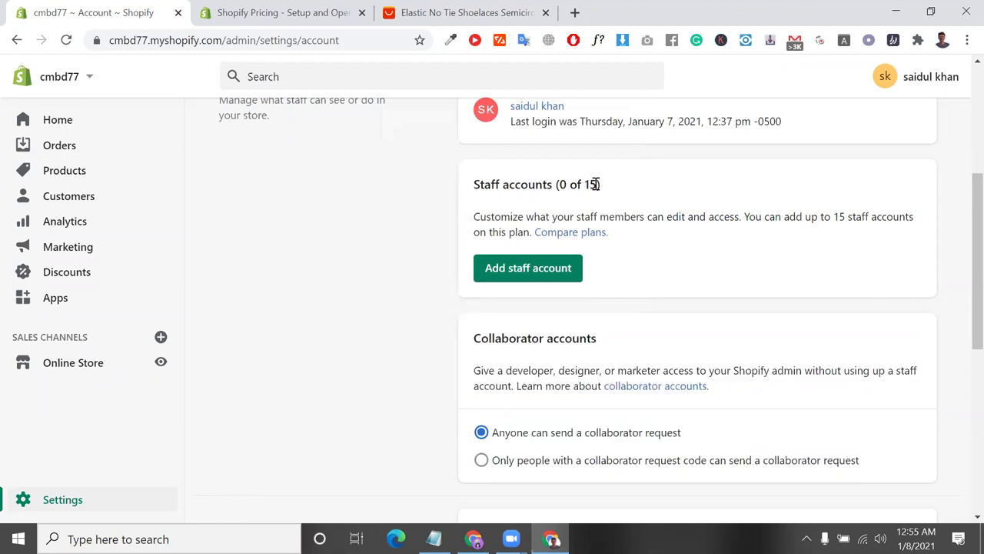
# - Compare the Staff accounts limits of the plans on the Shopify Pricing page
pyautogui.hotkey('ctrl', 'Tab')
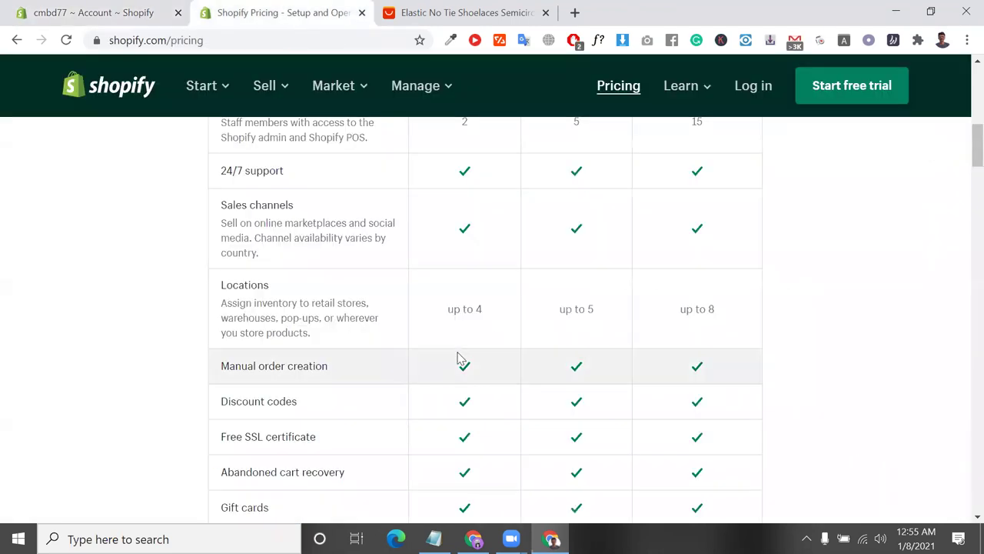
pyautogui.scroll(4, 458, 352)
pyautogui.scroll(-1, 472, 386)
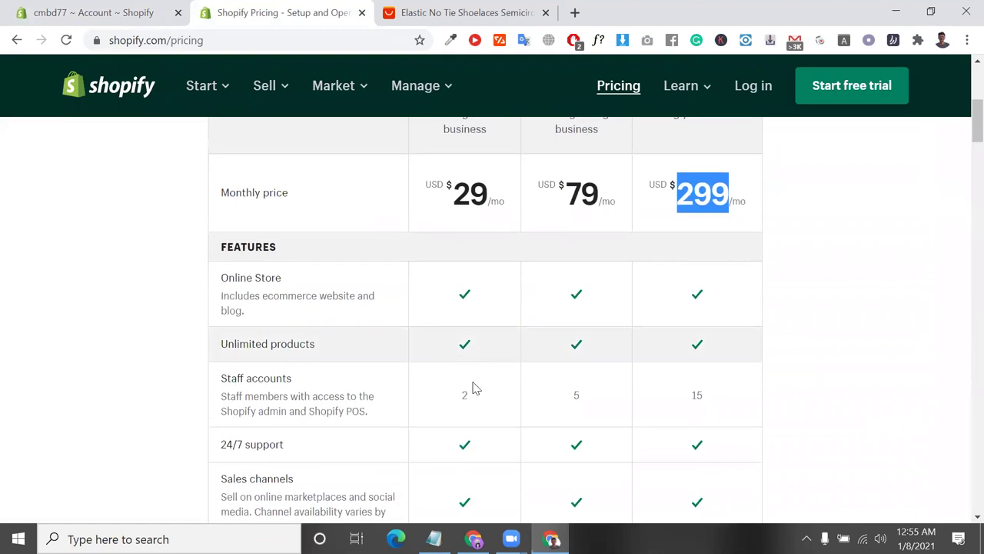
pyautogui.doubleClick(467, 395)
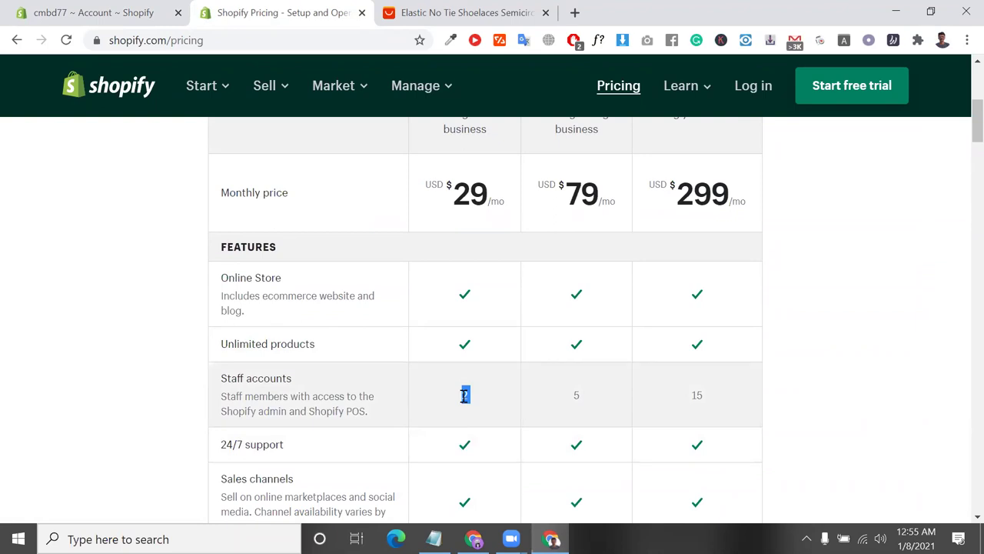
# - Return to the store's account settings and review the Staff accounts limit and description again
pyautogui.click(123, 11)
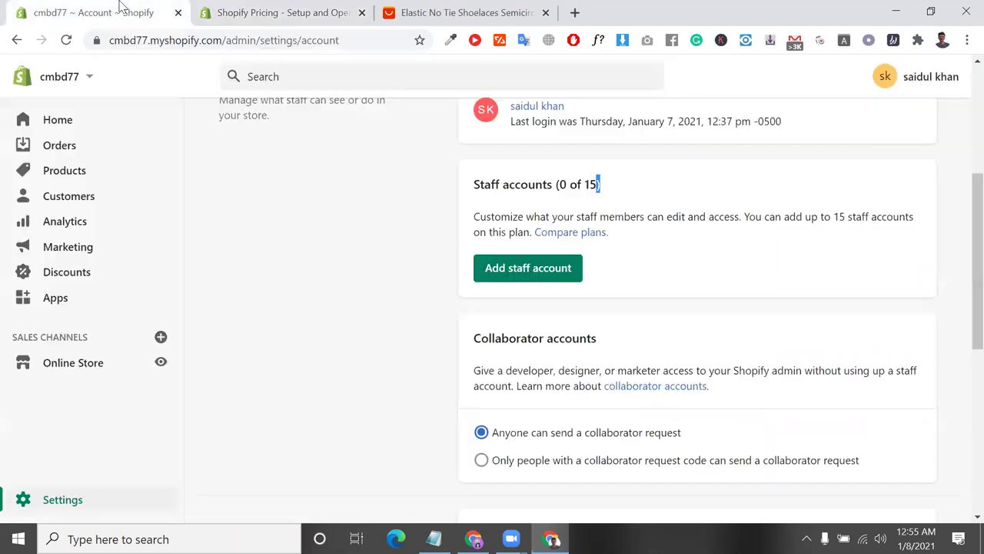
pyautogui.tripleClick(573, 185)
pyautogui.scroll(-1, 572, 192)
pyautogui.scroll(2, 573, 193)
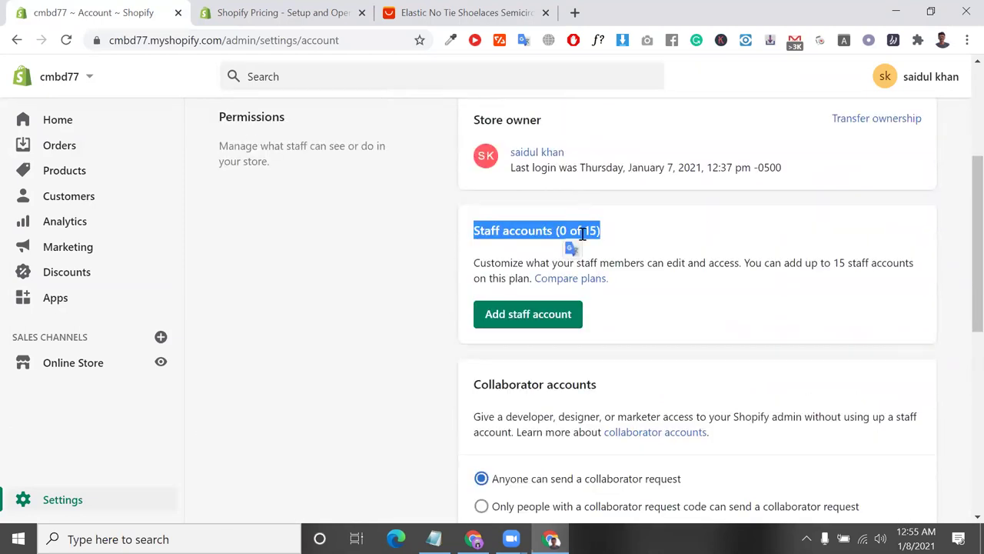
pyautogui.click(582, 234)
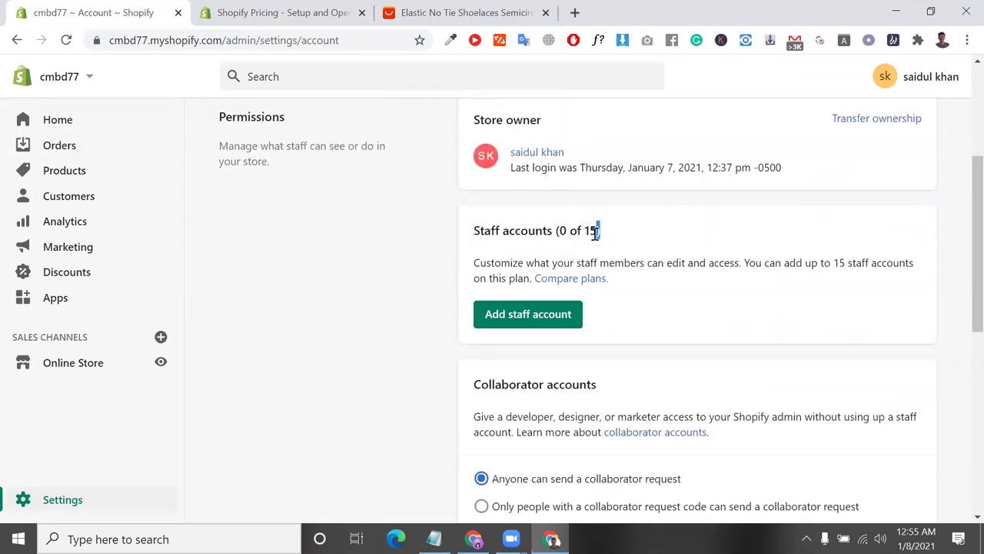
pyautogui.doubleClick(589, 231)
pyautogui.scroll(-1, 589, 233)
pyautogui.doubleClick(623, 252)
pyautogui.tripleClick(623, 252)
pyautogui.scroll(-1, 623, 254)
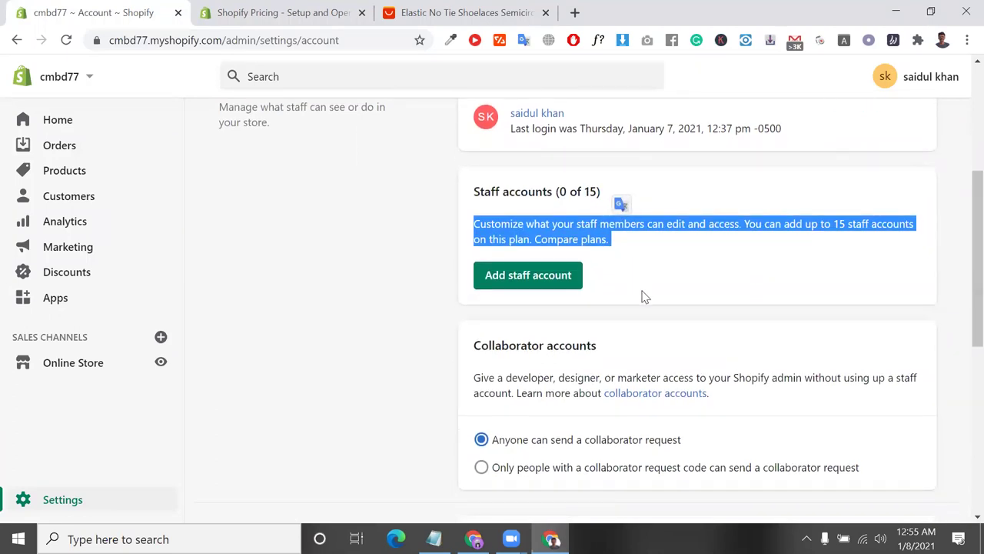
pyautogui.scroll(-2, 645, 297)
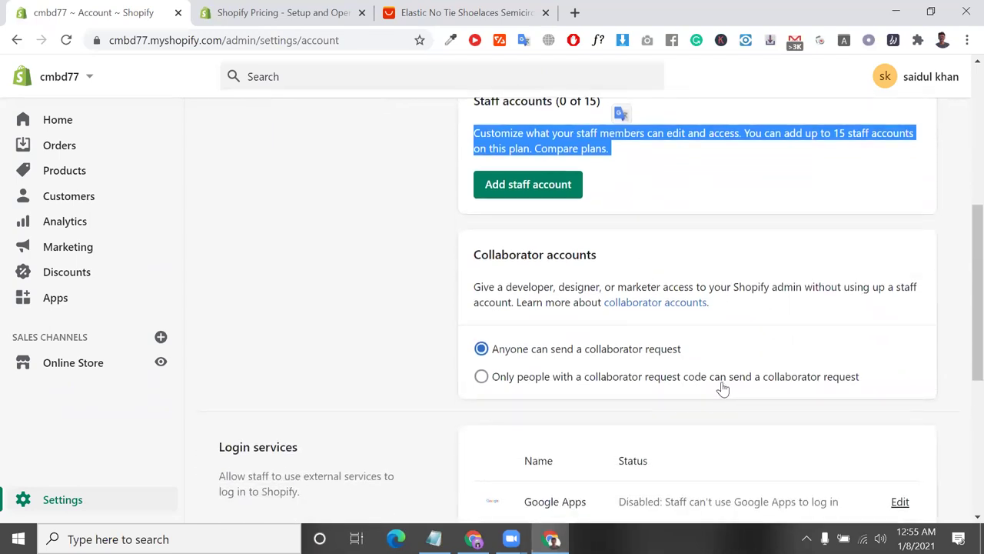
# - Compare the Collaborator accounts description for developers, designers and marketers with the Staff accounts section
pyautogui.tripleClick(562, 261)
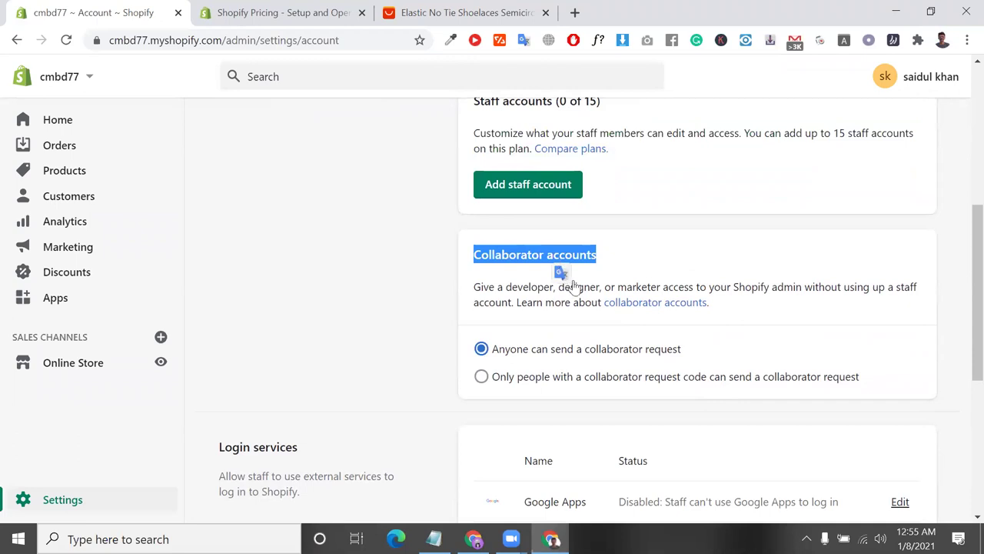
pyautogui.tripleClick(526, 287)
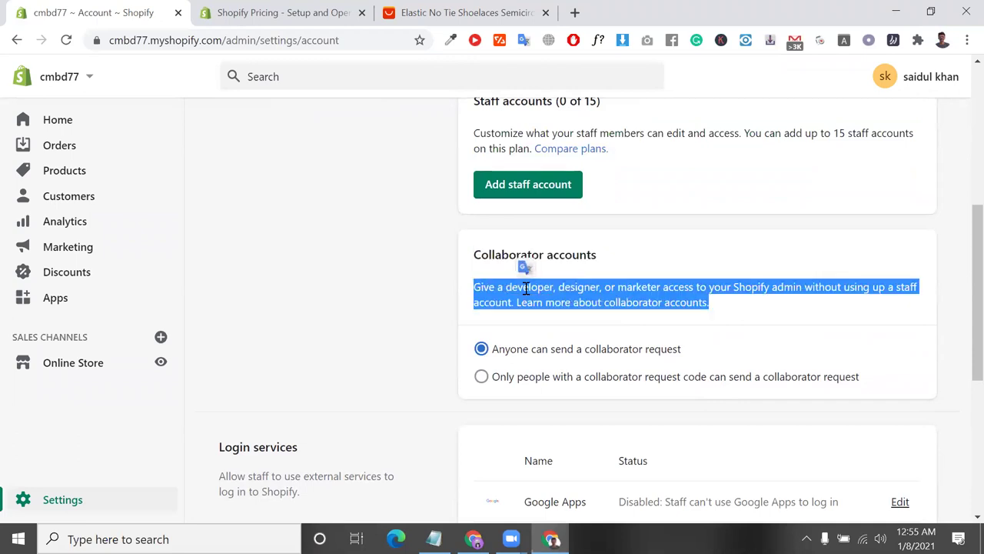
pyautogui.scroll(2, 527, 293)
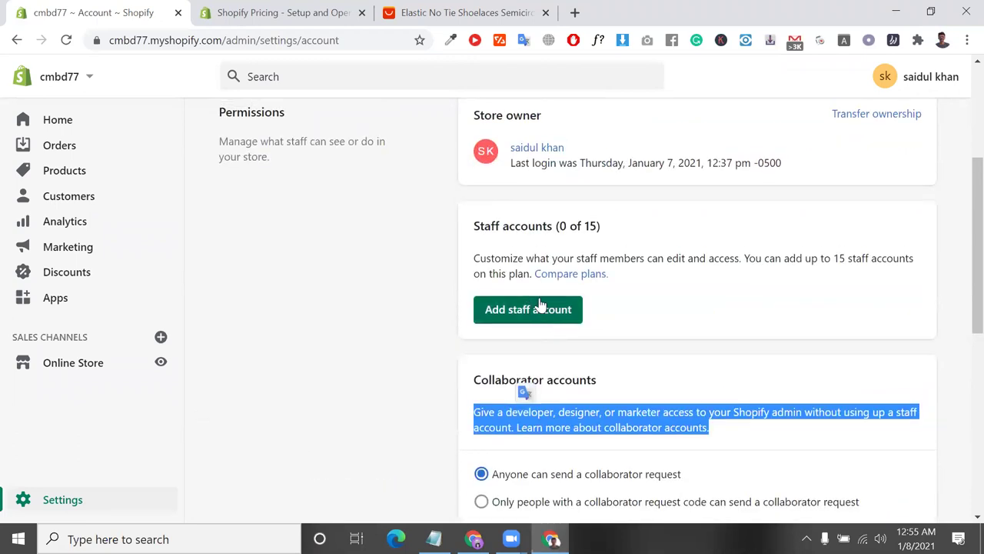
pyautogui.doubleClick(514, 225)
pyautogui.click(514, 225)
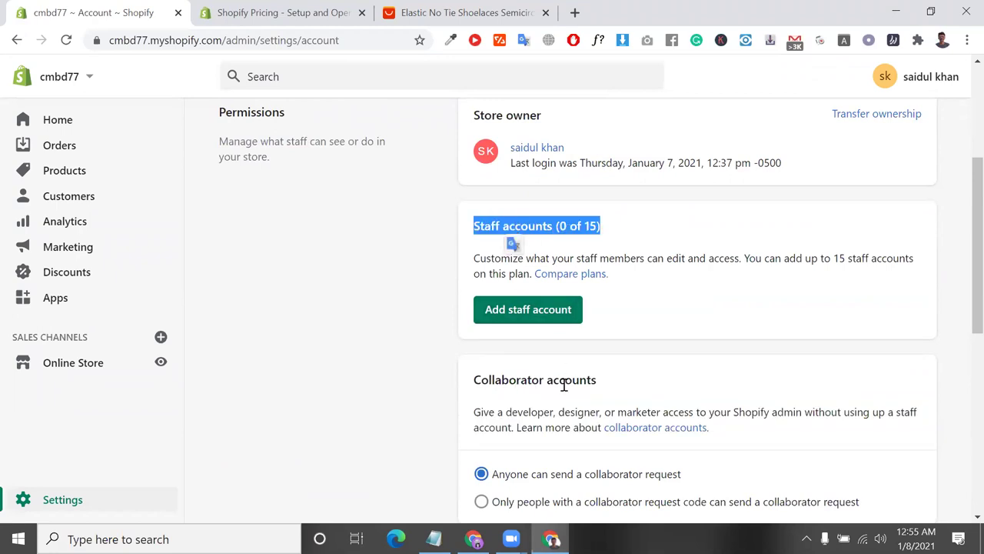
pyautogui.tripleClick(575, 411)
pyautogui.scroll(-2, 569, 392)
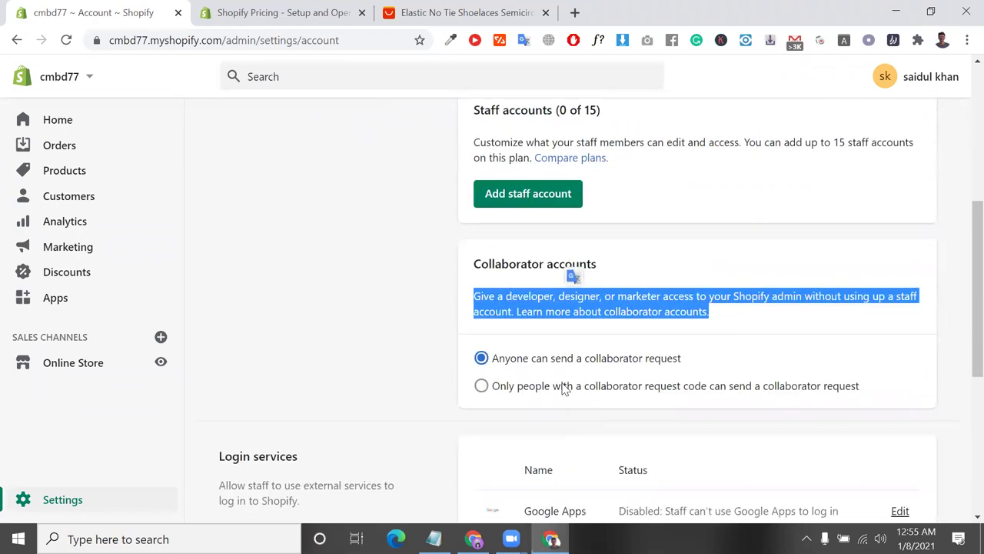
pyautogui.scroll(1, 518, 306)
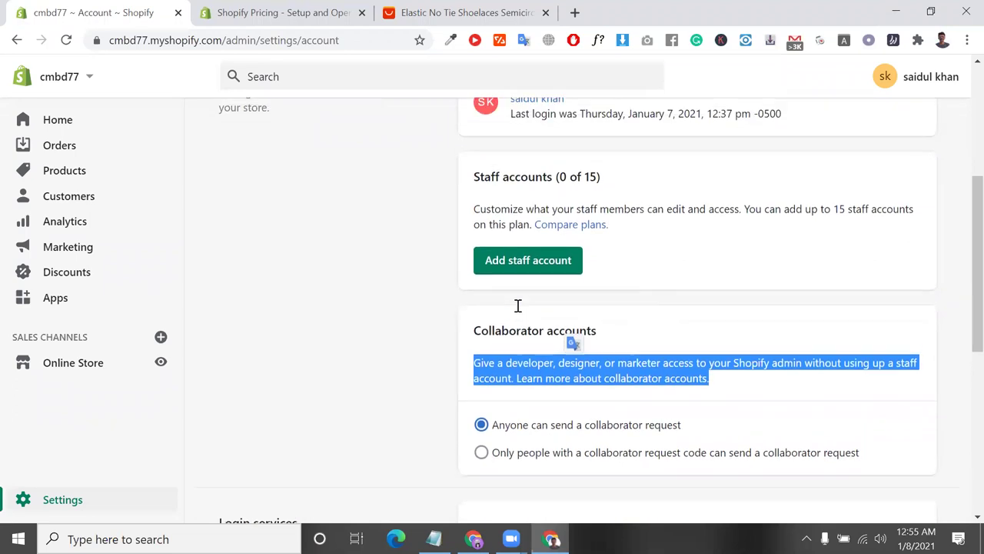
pyautogui.tripleClick(507, 250)
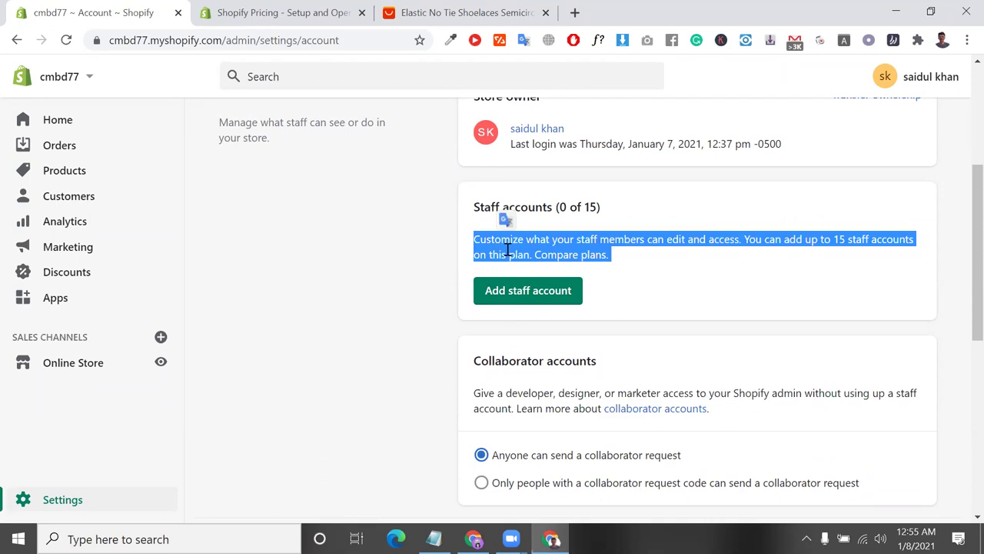
# - Open the form for adding a staff account, inspect its name fields, and return to the account settings without sending an invite
pyautogui.click(558, 292)
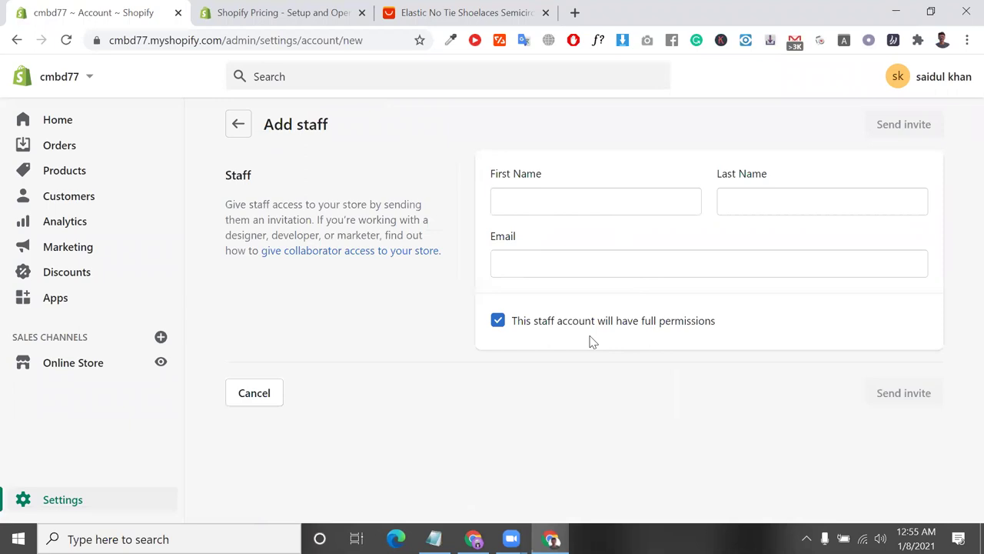
pyautogui.click(559, 203)
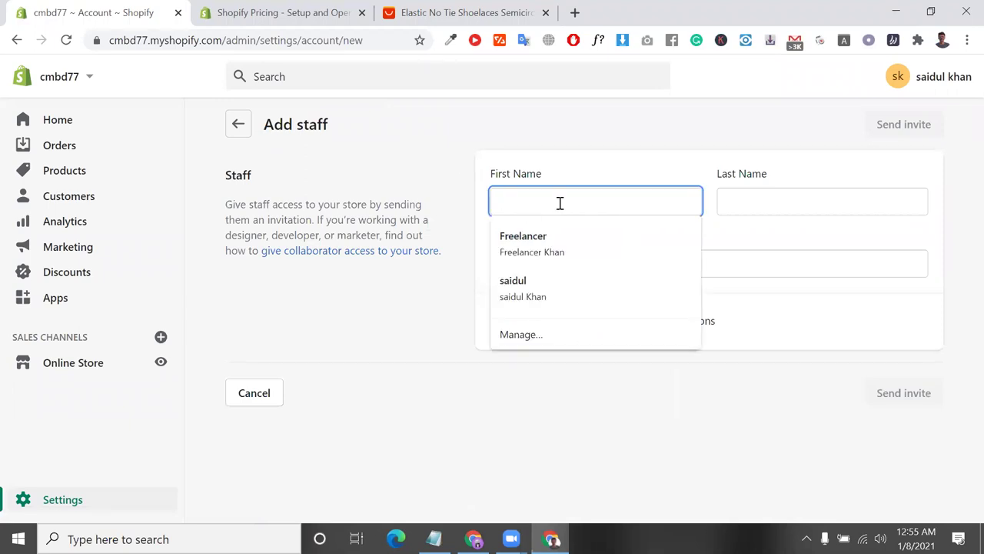
pyautogui.click(731, 197)
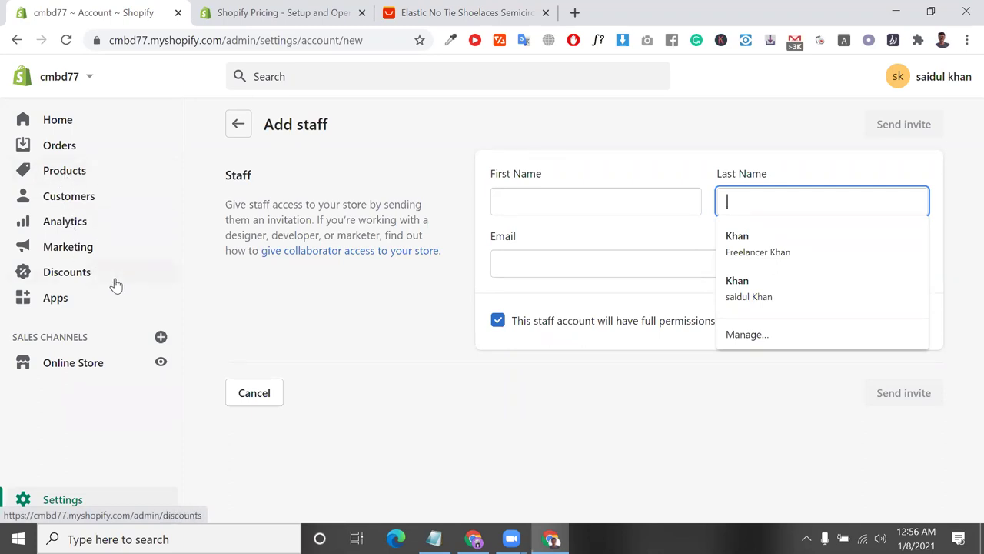
pyautogui.click(239, 125)
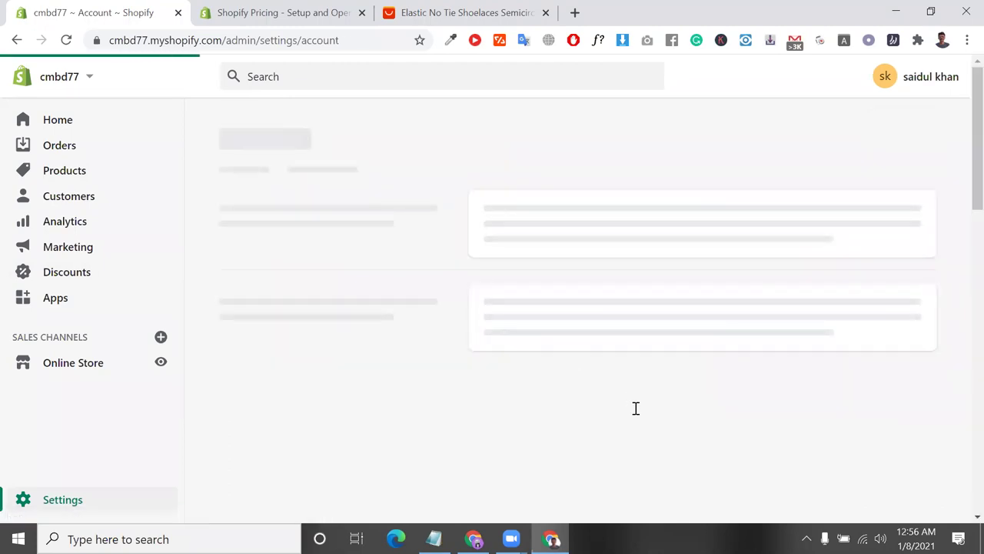
# - Restrict collaborator requests to people with a collaborator request code, and review the code field and the Collaborator accounts description
pyautogui.scroll(-3, 608, 418)
pyautogui.rightClick(608, 417)
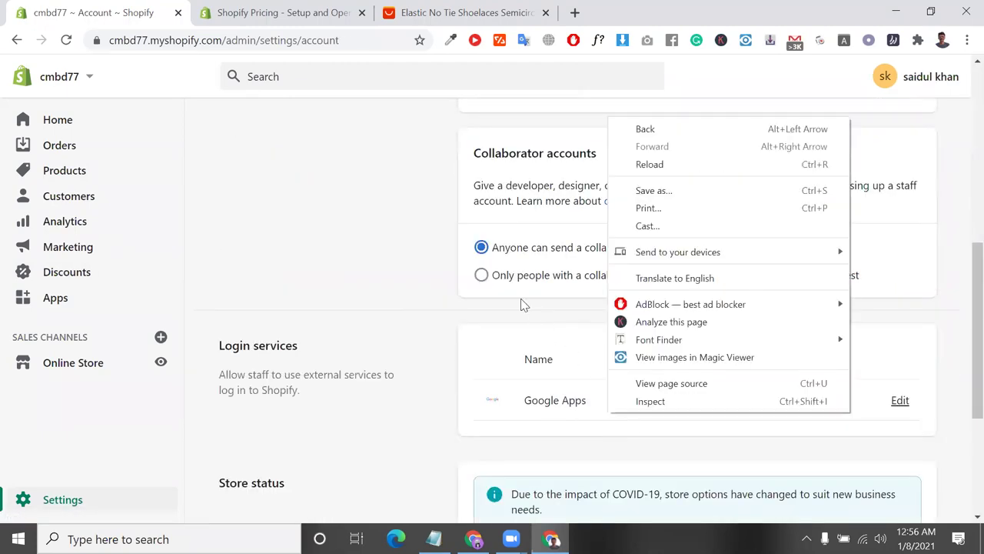
pyautogui.click(481, 274)
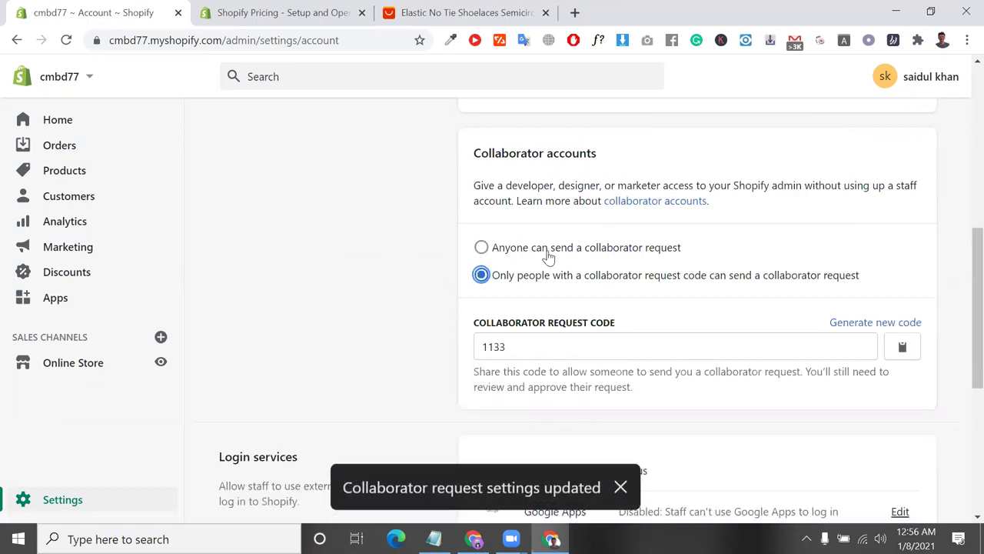
pyautogui.click(602, 356)
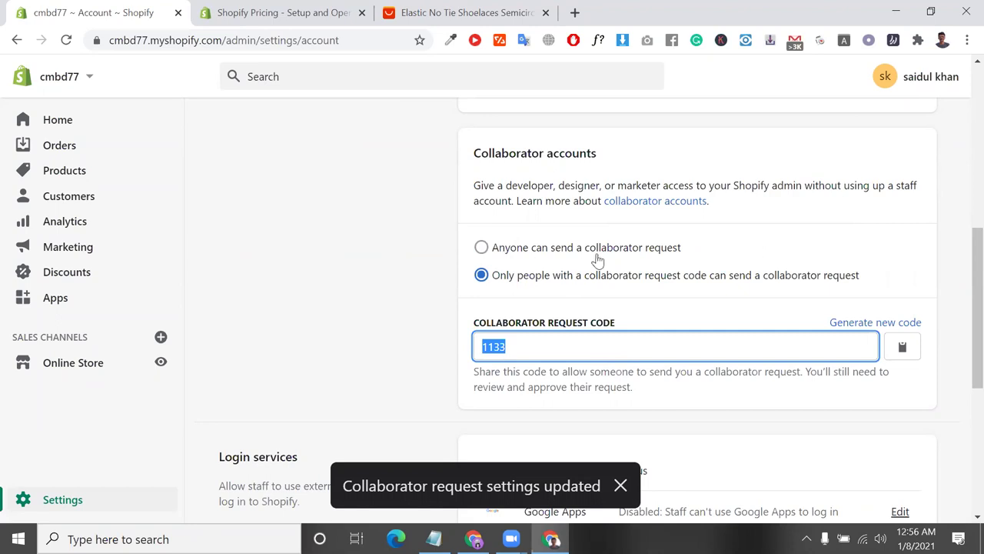
pyautogui.doubleClick(530, 188)
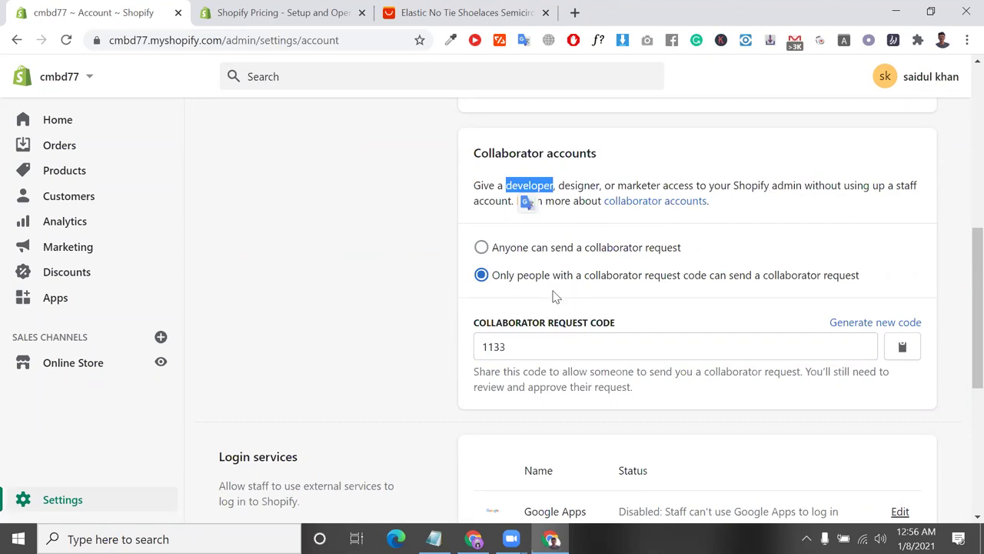
pyautogui.tripleClick(766, 199)
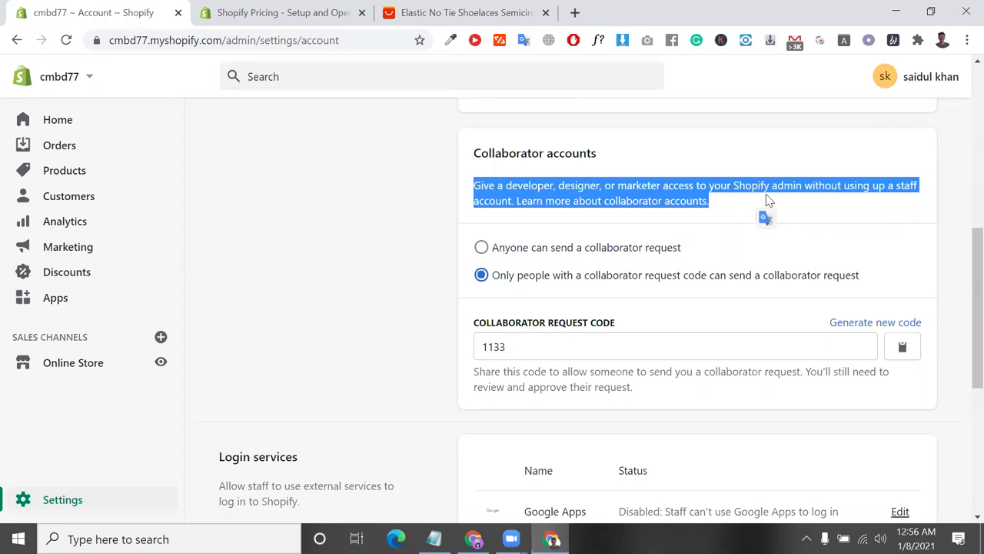
# - Review the Login services section, including the Google Apps login status, and the Store status section for closing the store
pyautogui.scroll(-1, 766, 200)
pyautogui.scroll(-4, 591, 271)
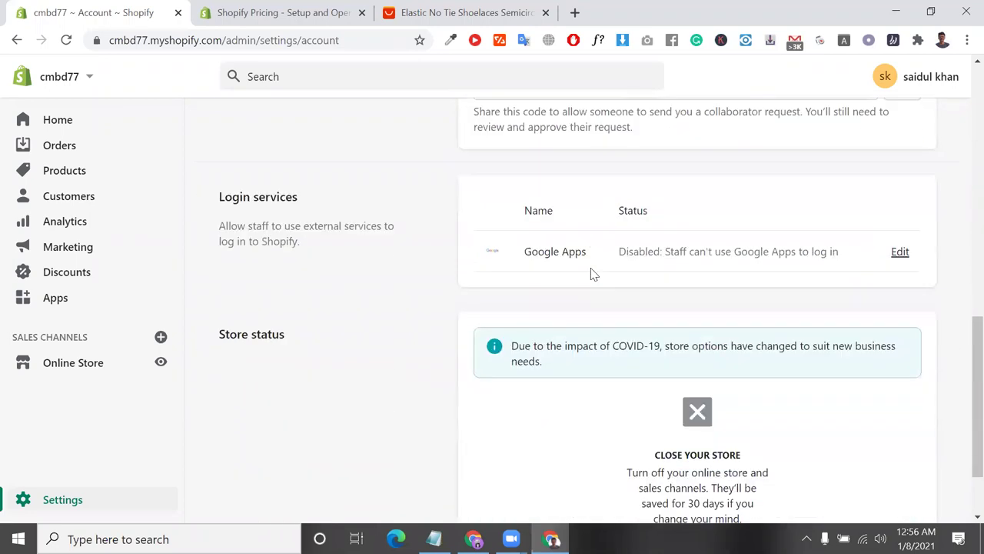
pyautogui.scroll(3, 616, 242)
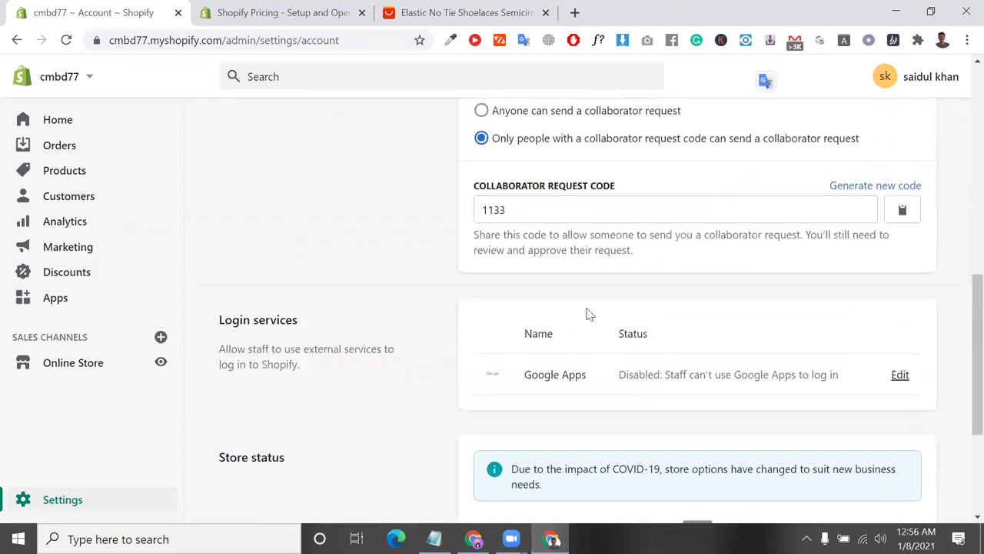
pyautogui.tripleClick(660, 381)
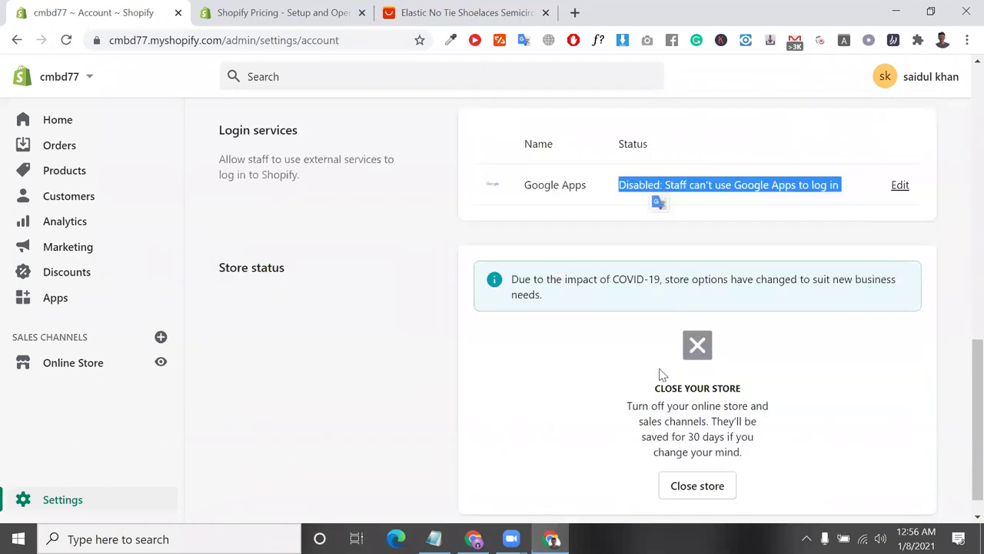
pyautogui.scroll(4, 660, 380)
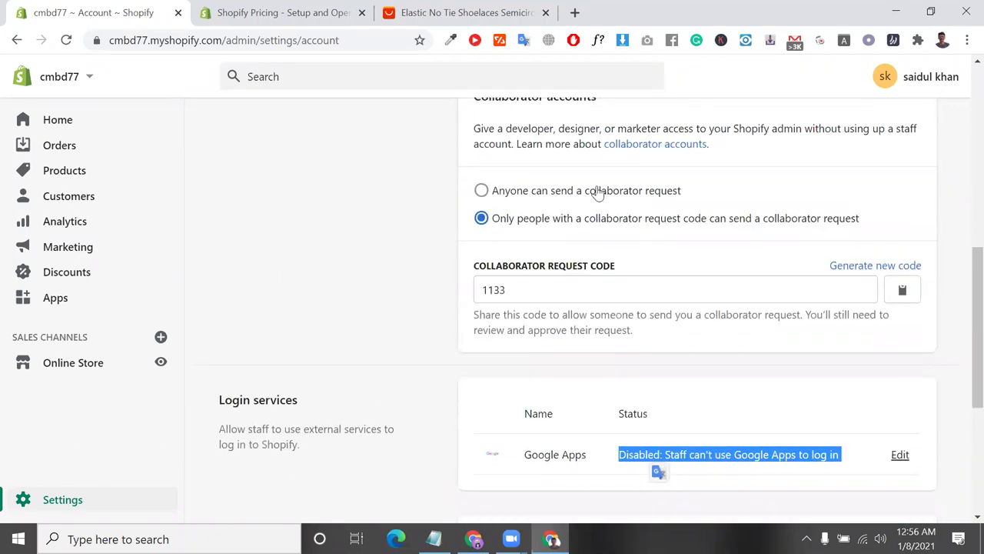
# - Reread the Staff accounts description and compare it with the Collaborator accounts heading and description
pyautogui.scroll(3, 599, 192)
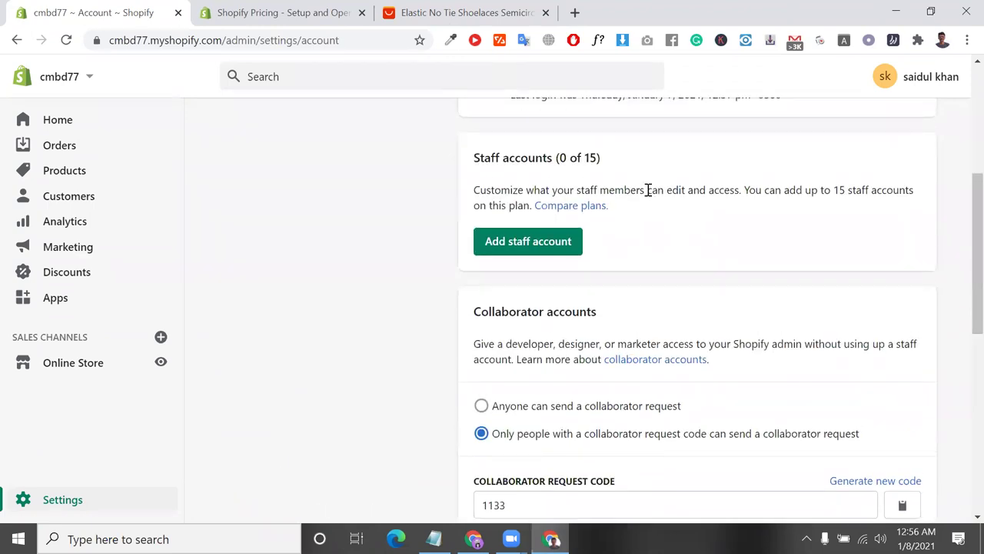
pyautogui.tripleClick(648, 190)
pyautogui.tripleClick(648, 190)
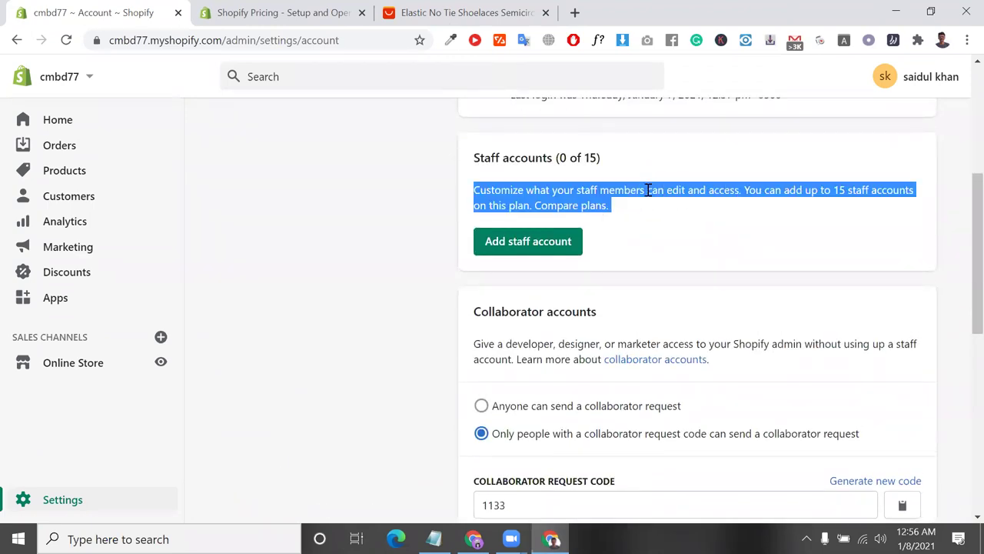
pyautogui.tripleClick(648, 190)
pyautogui.doubleClick(648, 190)
pyautogui.tripleClick(648, 190)
pyautogui.click(380, 76)
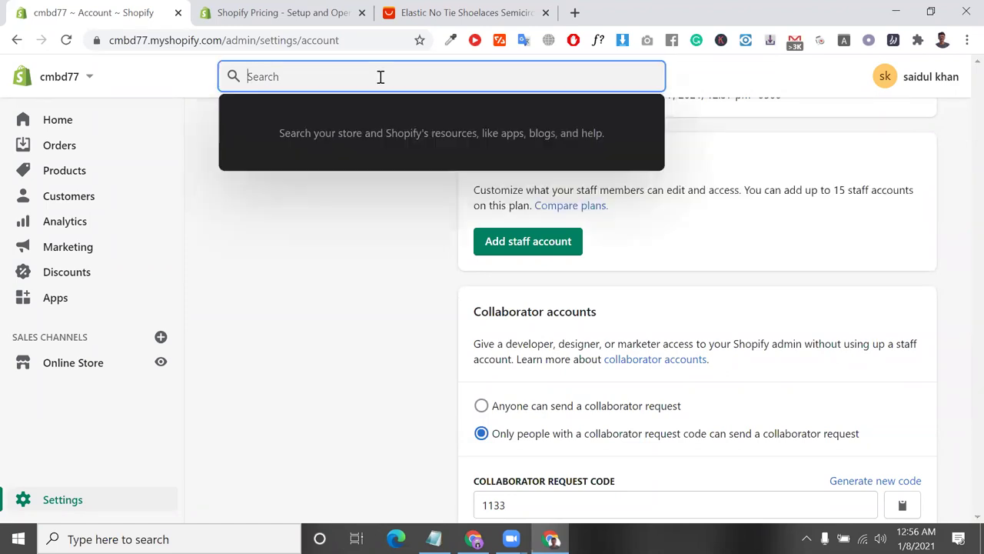
pyautogui.tripleClick(512, 204)
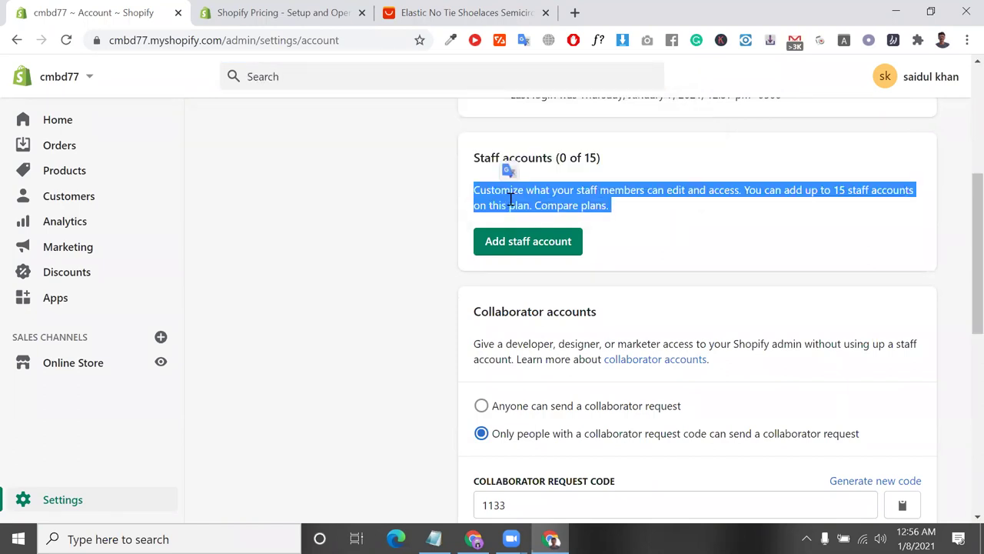
pyautogui.tripleClick(545, 156)
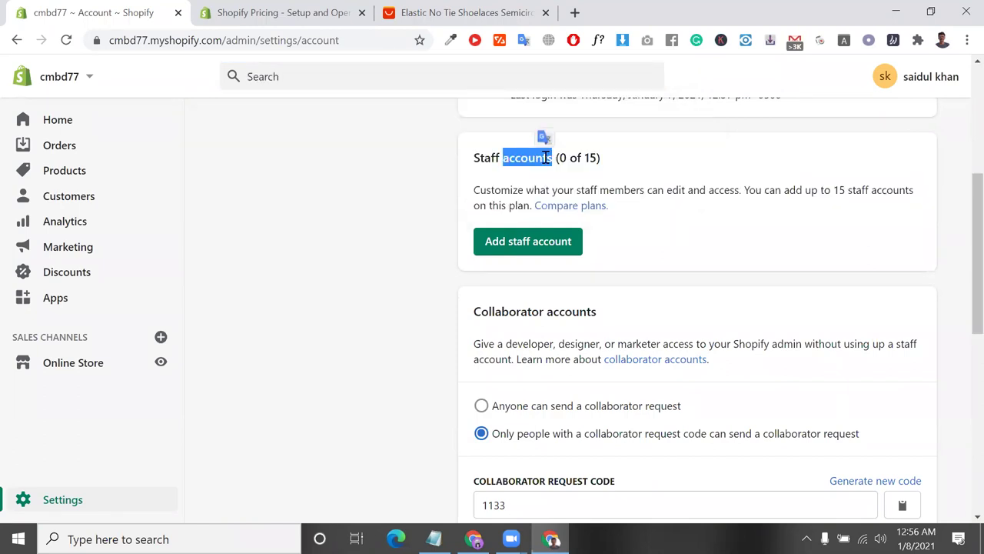
pyautogui.tripleClick(571, 314)
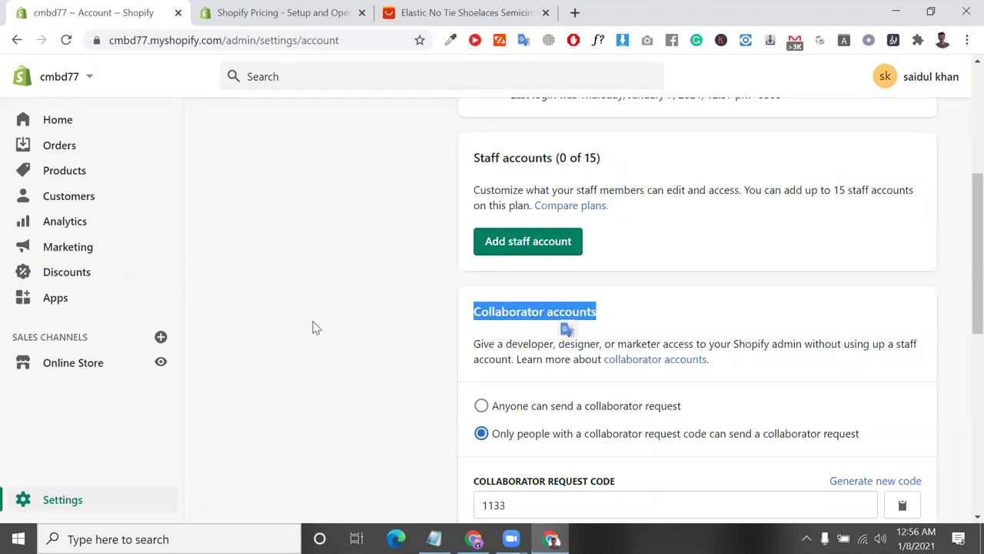
pyautogui.click(449, 329)
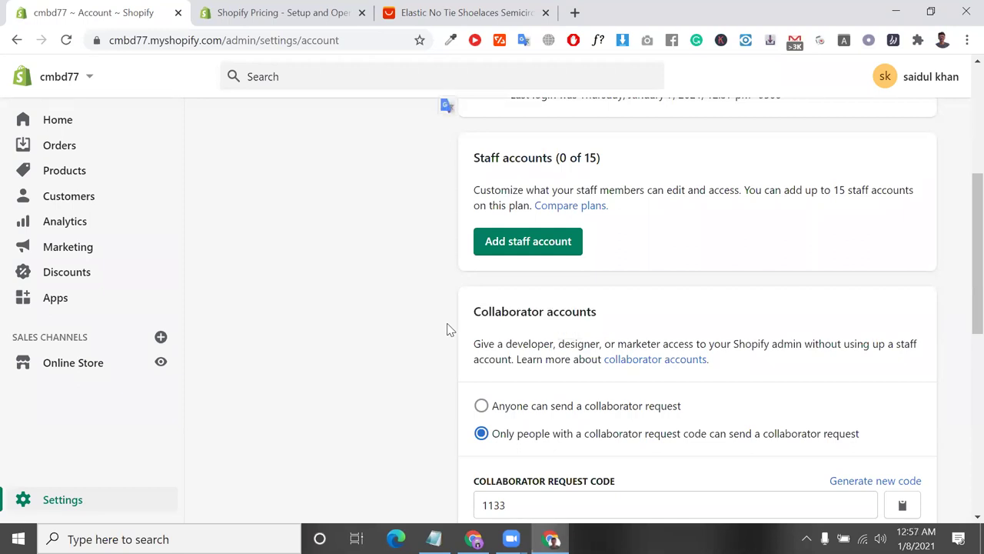
pyautogui.tripleClick(545, 313)
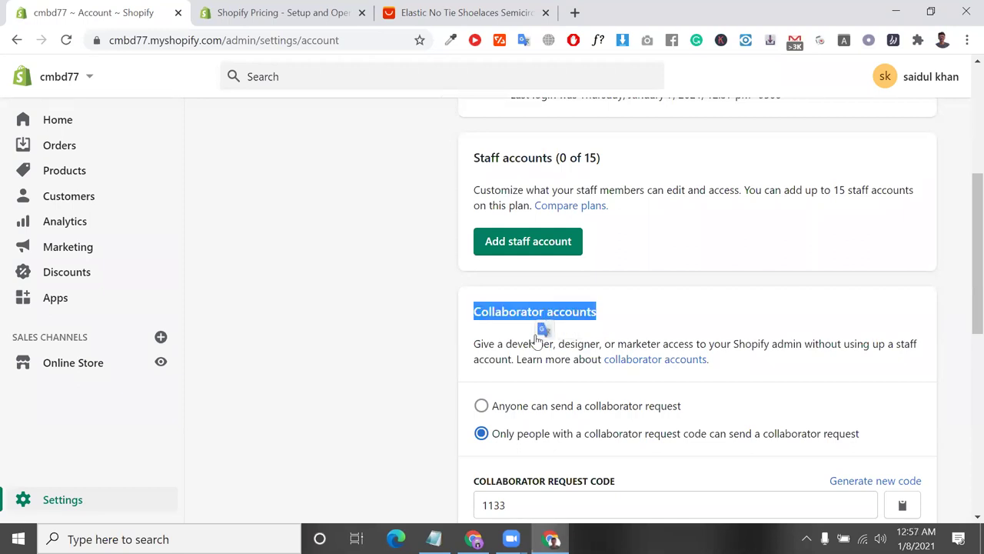
pyautogui.doubleClick(518, 343)
pyautogui.moveTo(472, 348); pyautogui.dragTo(699, 344)
# - Allow anyone to send a collaborator request, and look over the rest of the Plan and permissions page
pyautogui.click(609, 417)
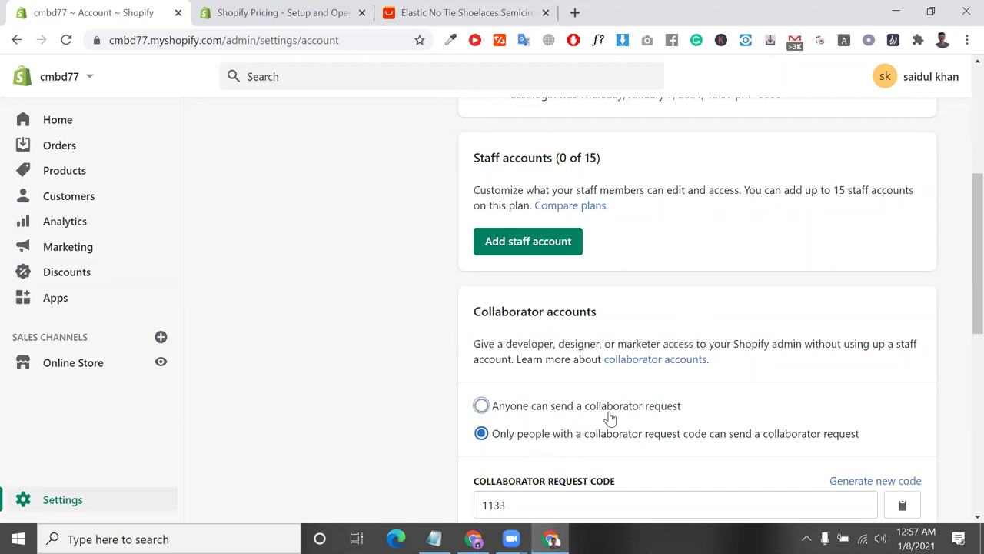
pyautogui.doubleClick(609, 417)
pyautogui.scroll(-2, 609, 417)
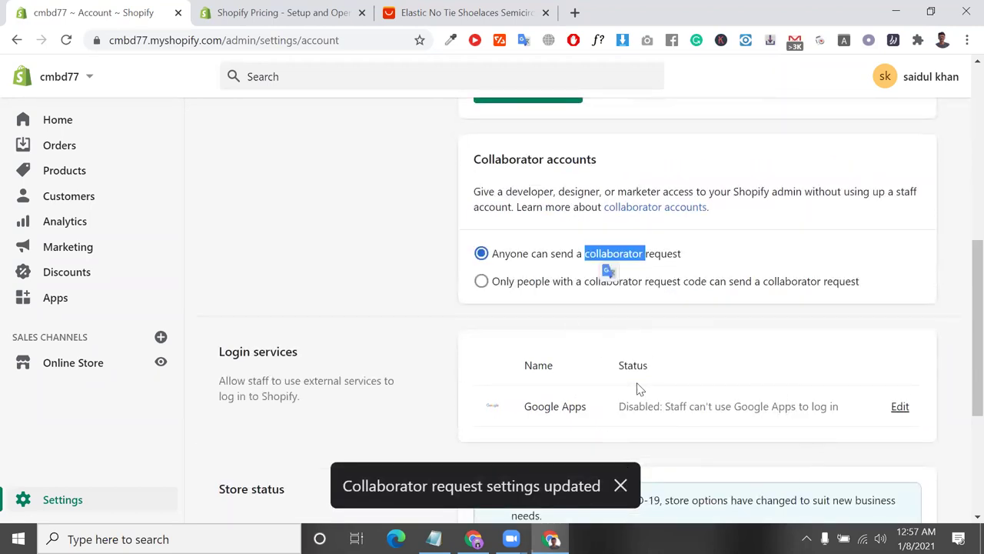
pyautogui.scroll(-3, 623, 391)
pyautogui.scroll(9, 623, 390)
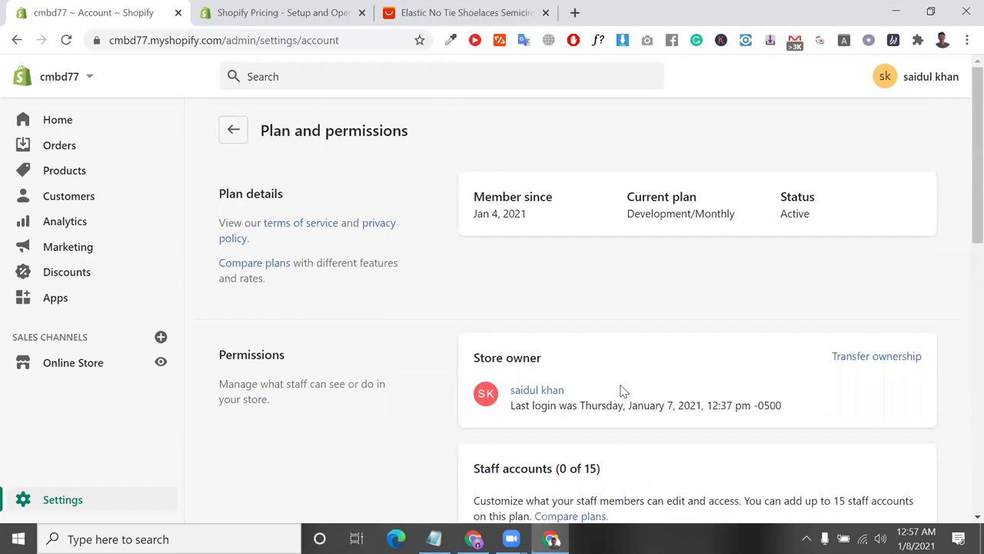
# - Open the store's Payments settings from the Settings overview and close the Elastic No Tie Shoelaces browser page
pyautogui.click(233, 130)
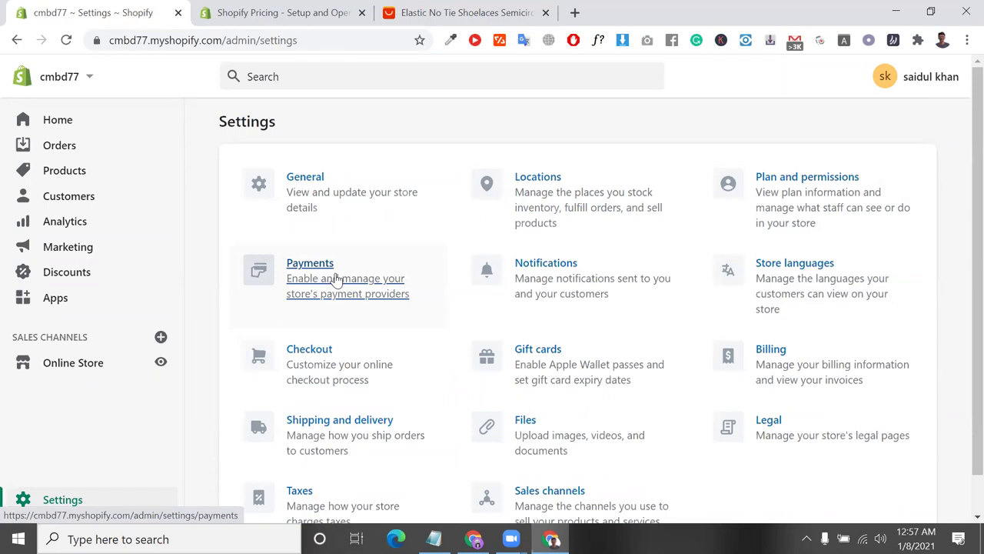
pyautogui.click(336, 281)
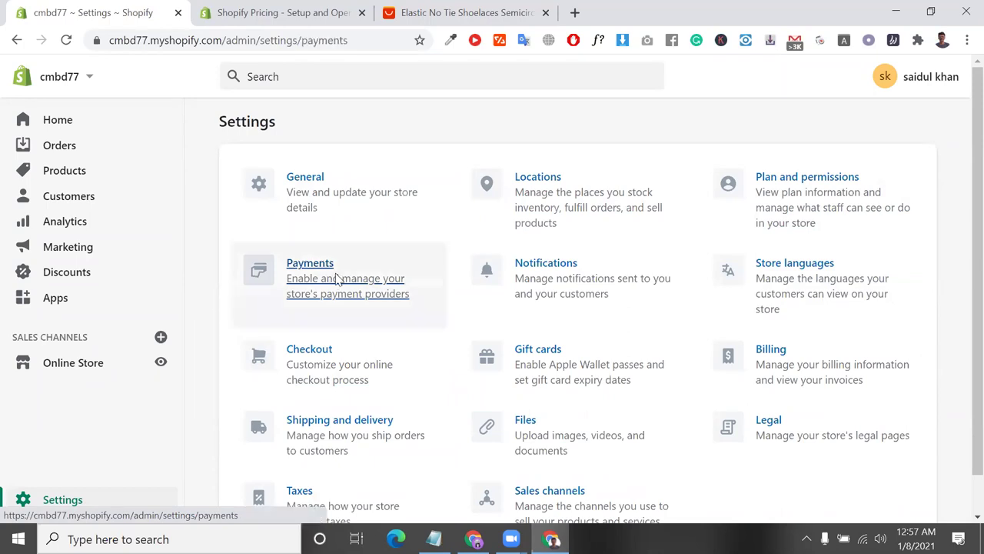
pyautogui.click(545, 13)
pyautogui.scroll(-1, 556, 197)
pyautogui.scroll(1, 559, 203)
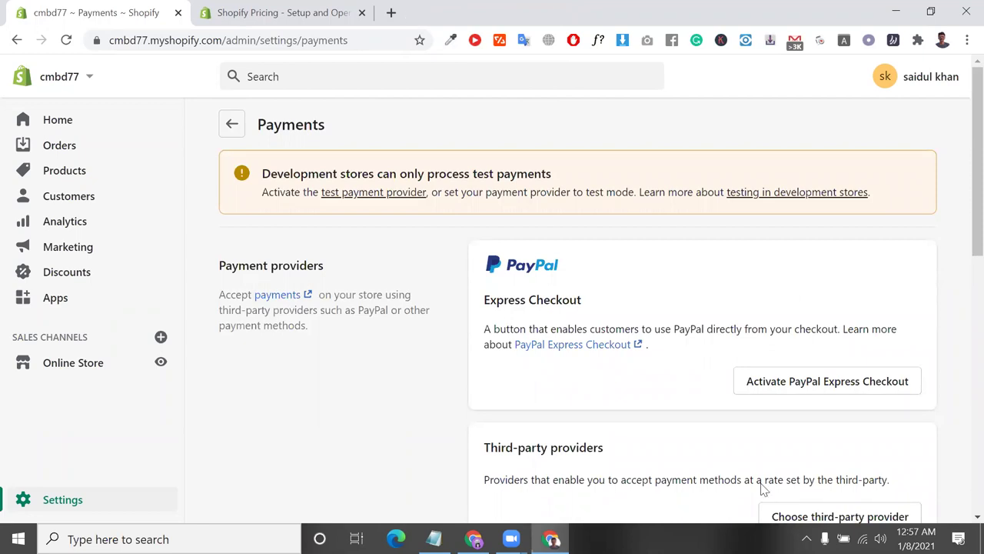
# - Examine the Payment providers section's description of third-party providers such as PayPal
pyautogui.tripleClick(357, 294)
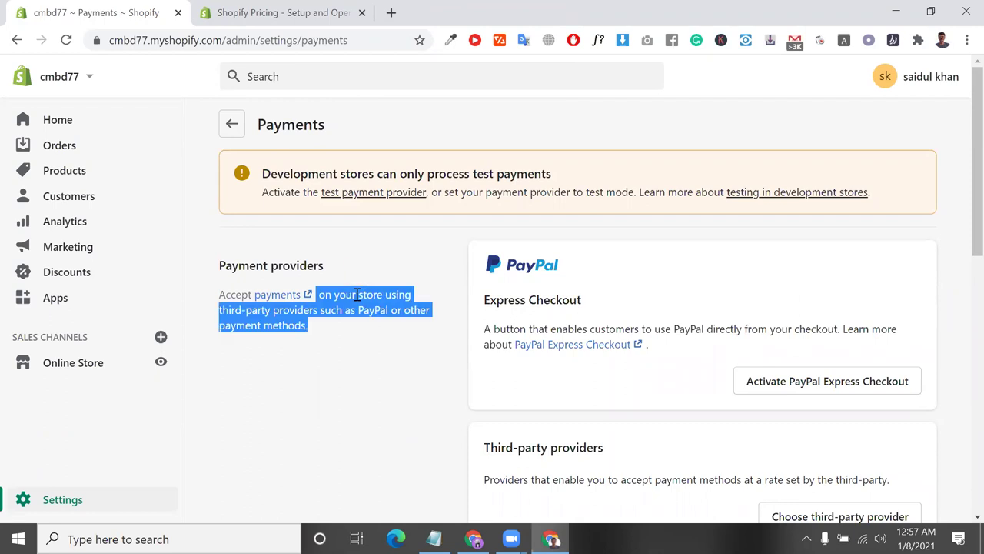
pyautogui.tripleClick(357, 295)
pyautogui.tripleClick(304, 267)
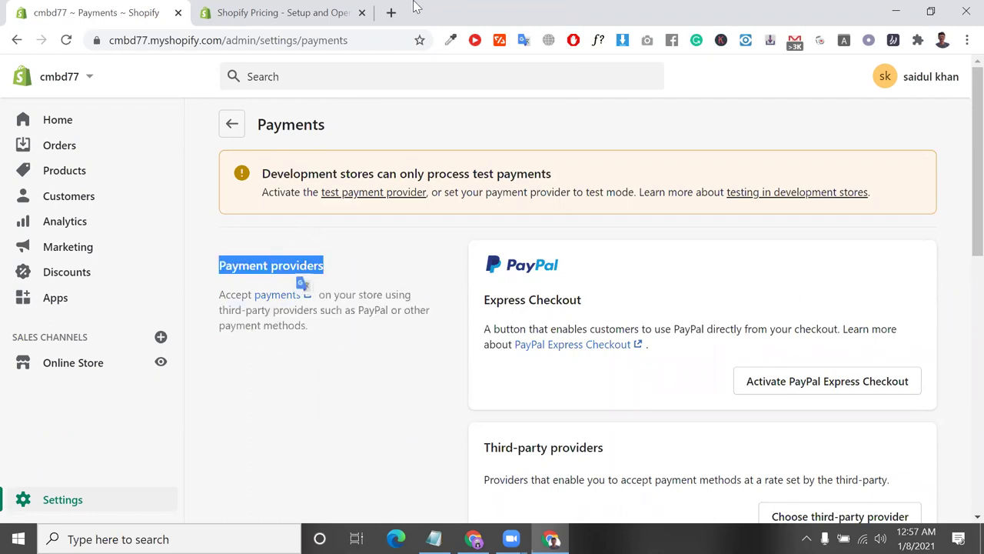
# - Search Google for "shopify payment providers" in a new browser tab
pyautogui.click(392, 12)
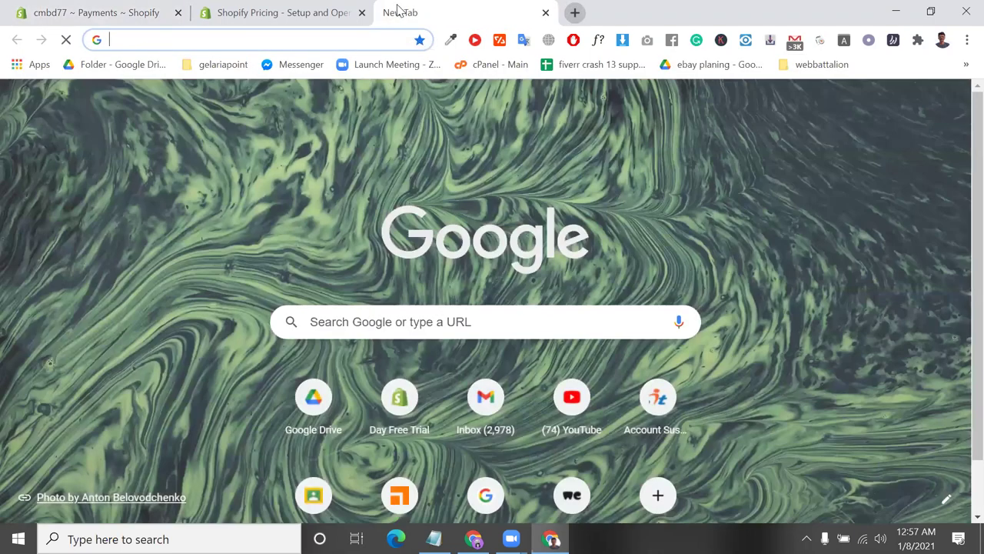
pyautogui.write('p')
pyautogui.press('BackSpace')
pyautogui.press('BackSpace')
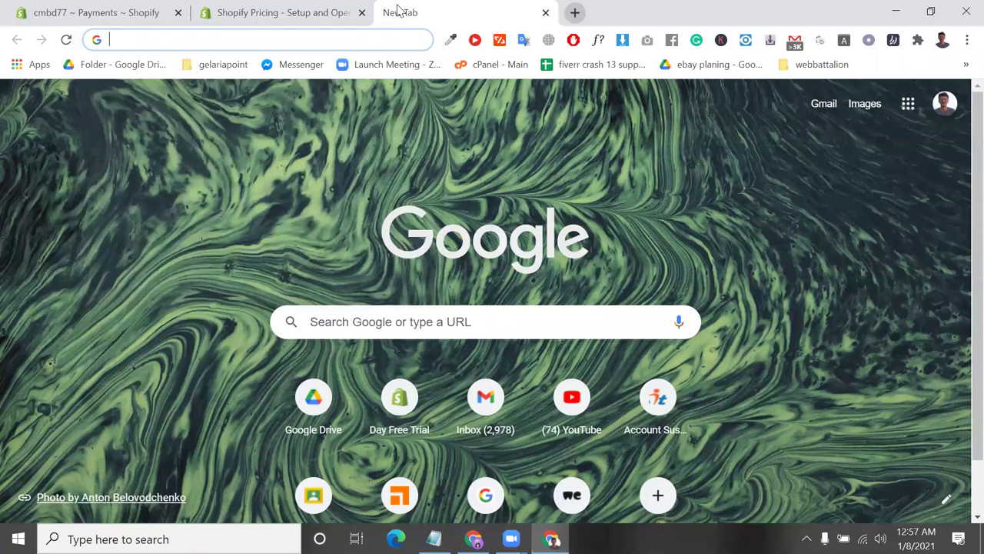
pyautogui.write('pr')
pyautogui.press('BackSpace')
pyautogui.press('BackSpace')
pyautogui.press('BackSpace')
pyautogui.press('Down')
pyautogui.write('shopify pa')
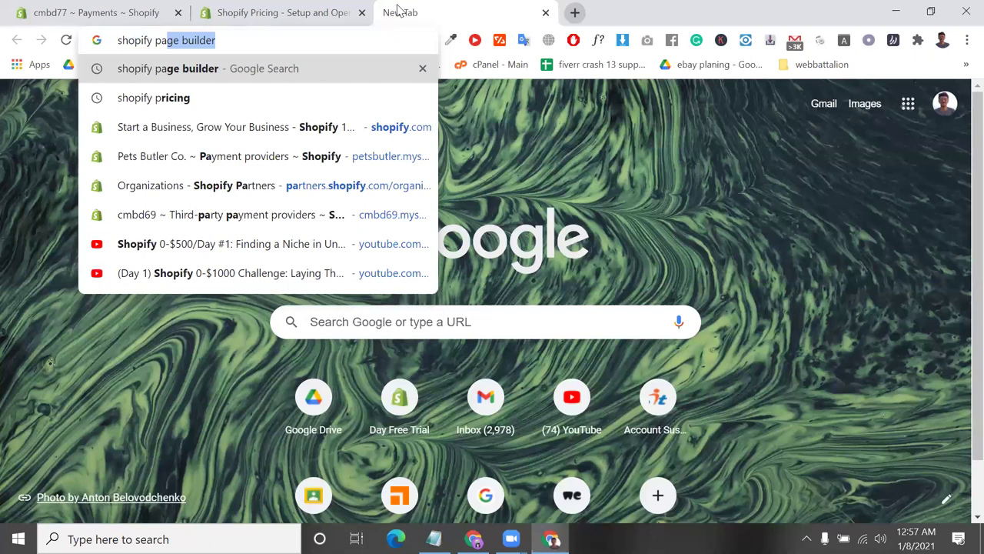
pyautogui.press('BackSpace')
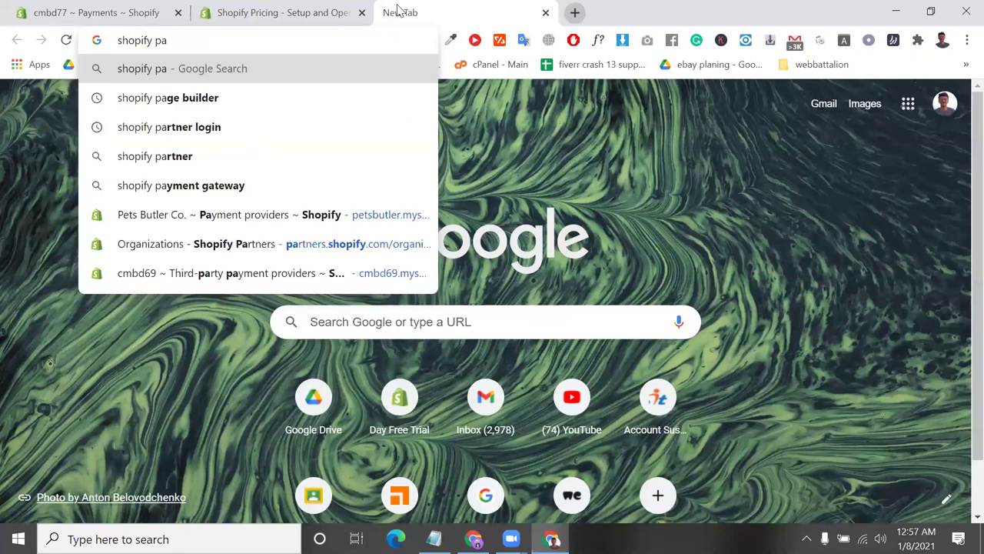
pyautogui.write('yem')
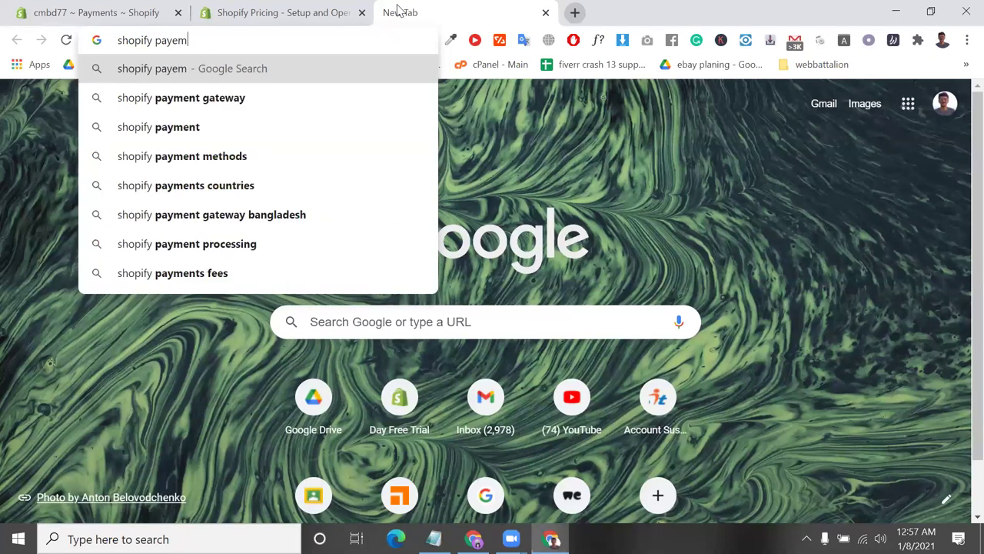
pyautogui.press('BackSpace')
pyautogui.press('BackSpace')
pyautogui.write('ment')
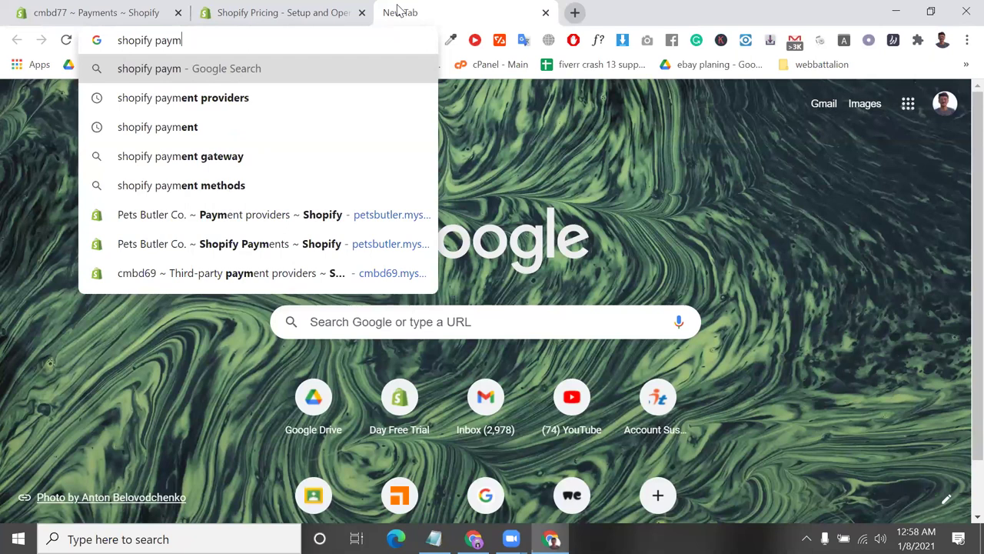
pyautogui.click(299, 85)
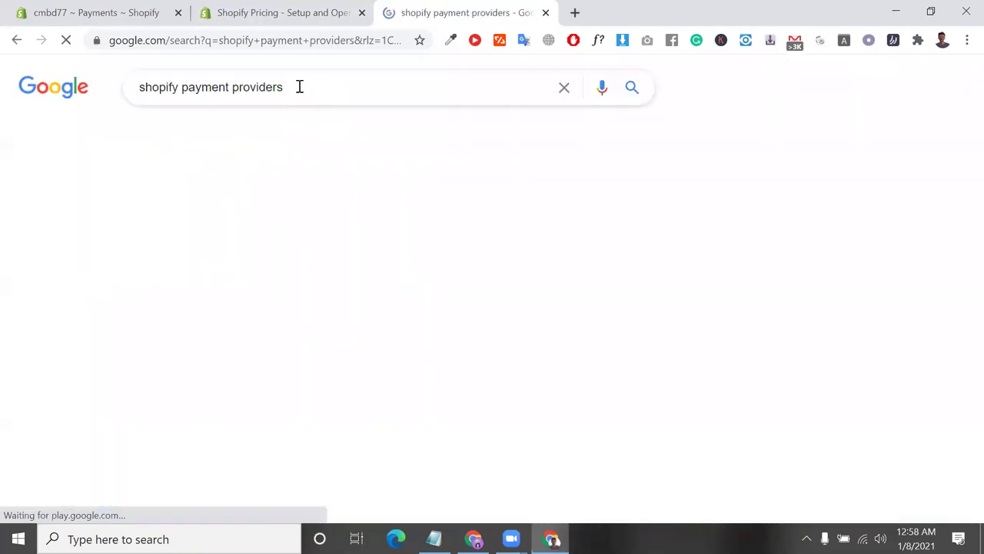
# - Open Shopify's payment gateways page from the search results and view its payment information by country or region
pyautogui.click(259, 219)
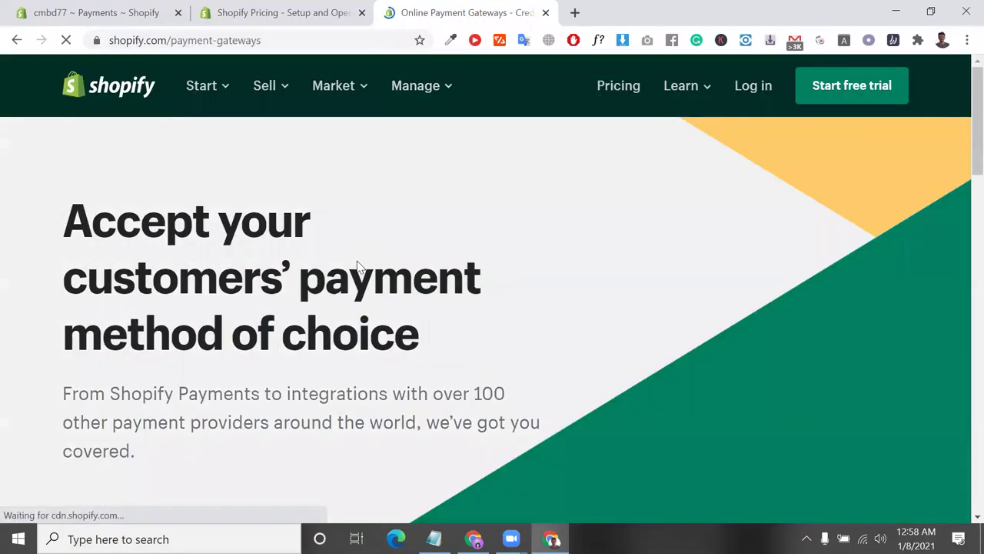
pyautogui.scroll(-7, 357, 266)
pyautogui.scroll(-2, 359, 307)
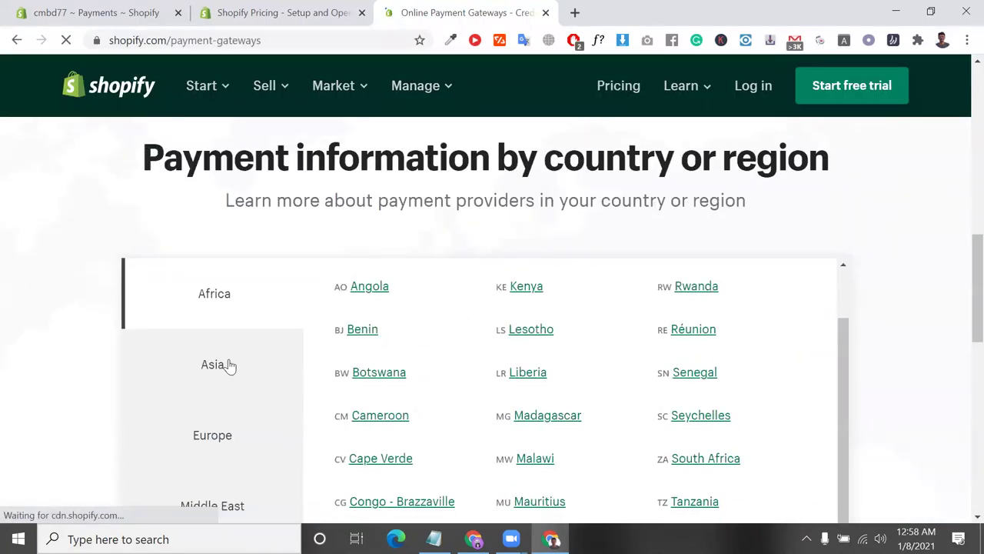
pyautogui.scroll(-3, 238, 377)
pyautogui.scroll(2, 177, 373)
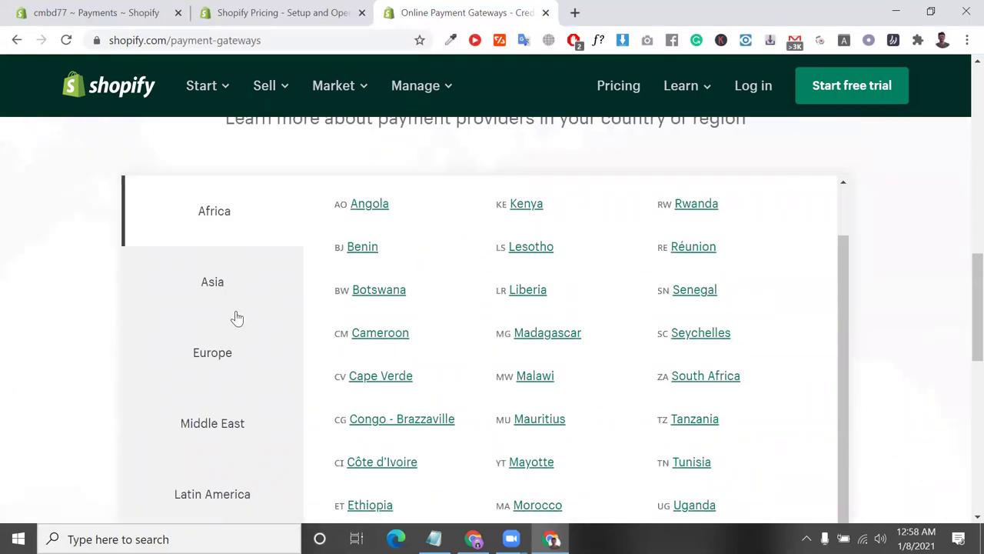
# - Open the payment gateways page for Italy from the Europe list and review its Shopify Payments information
pyautogui.click(228, 358)
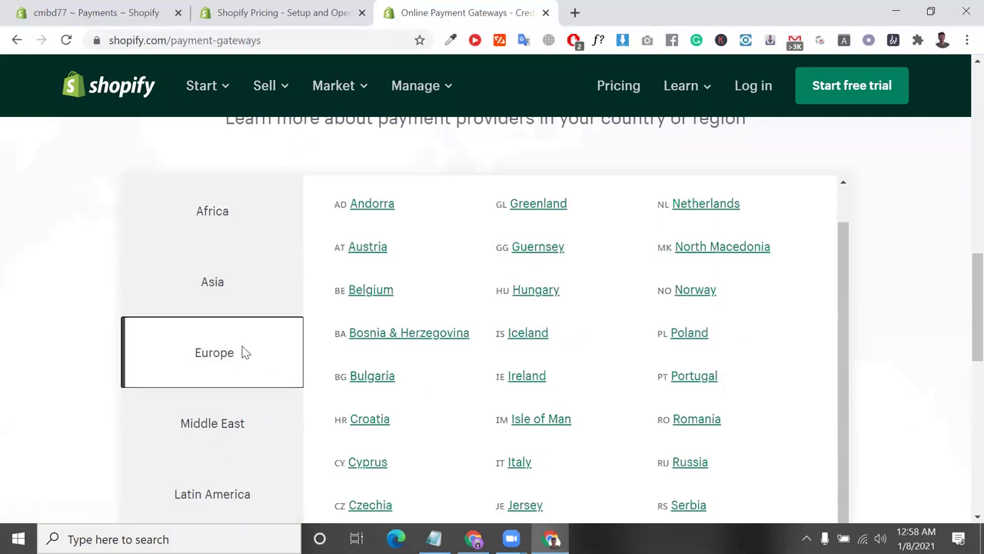
pyautogui.scroll(-1, 401, 386)
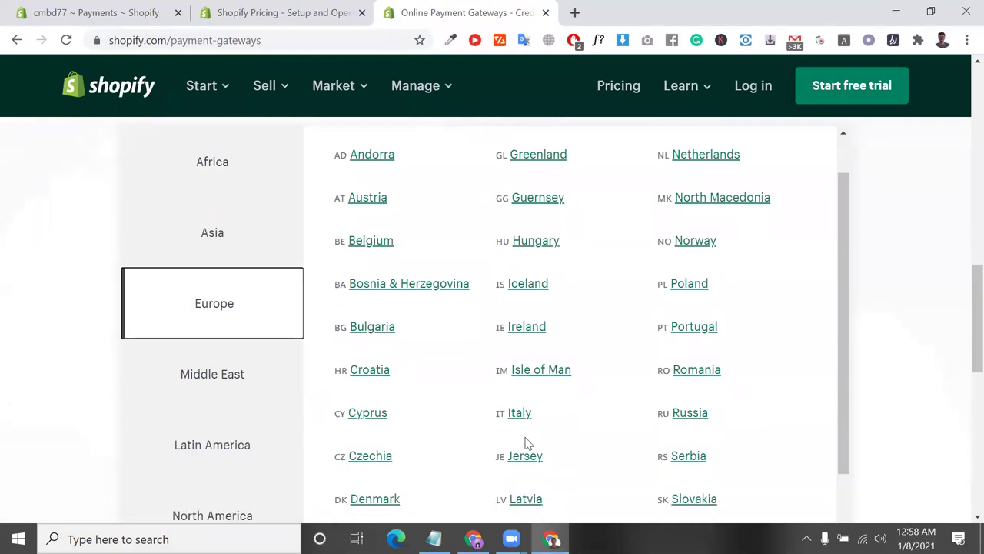
pyautogui.click(516, 414)
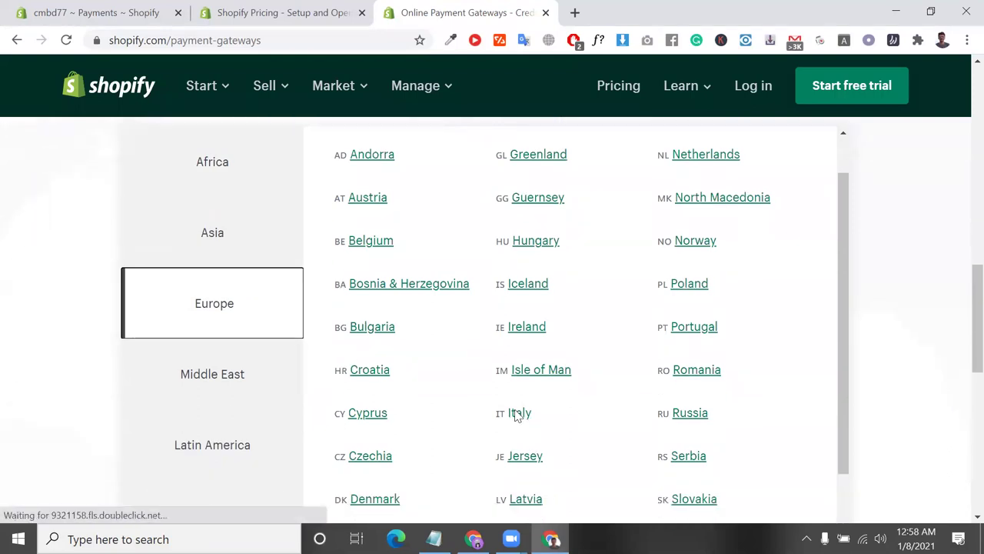
pyautogui.click(521, 415)
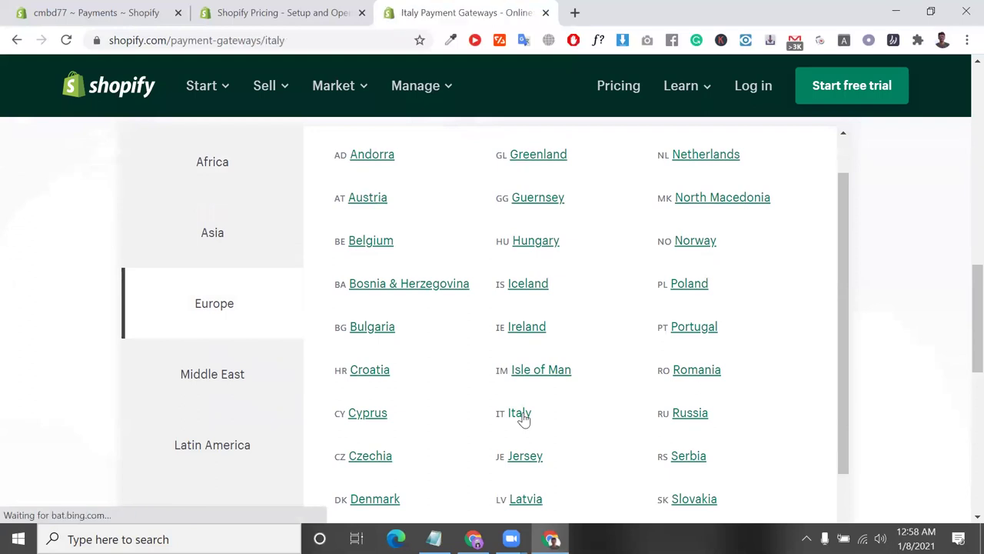
pyautogui.scroll(-10, 523, 419)
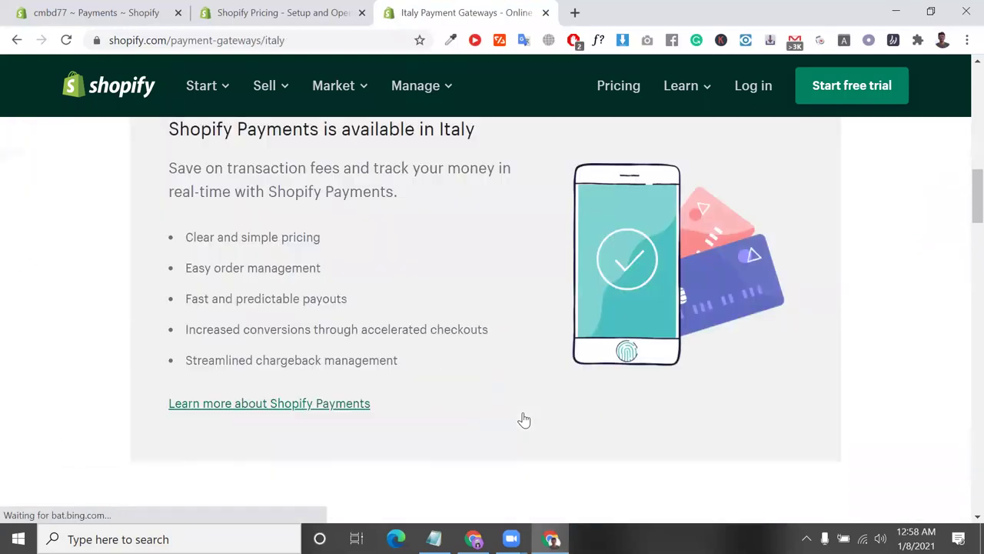
# - Examine the list of payment gateways available in Italy, from China Payments through XPay - Nexi
pyautogui.scroll(-5, 523, 419)
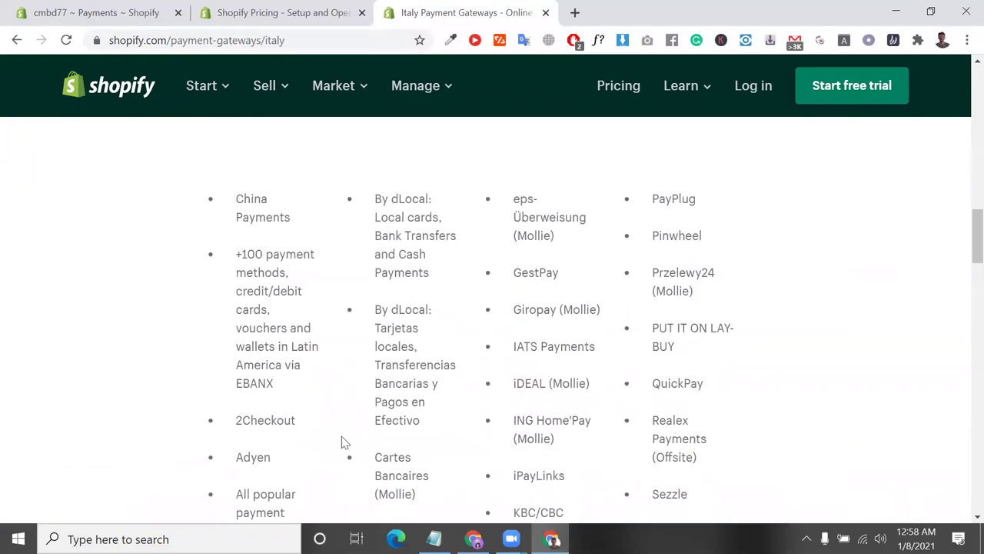
pyautogui.moveTo(271, 461); pyautogui.dragTo(230, 375)
pyautogui.moveTo(280, 218); pyautogui.dragTo(229, 181)
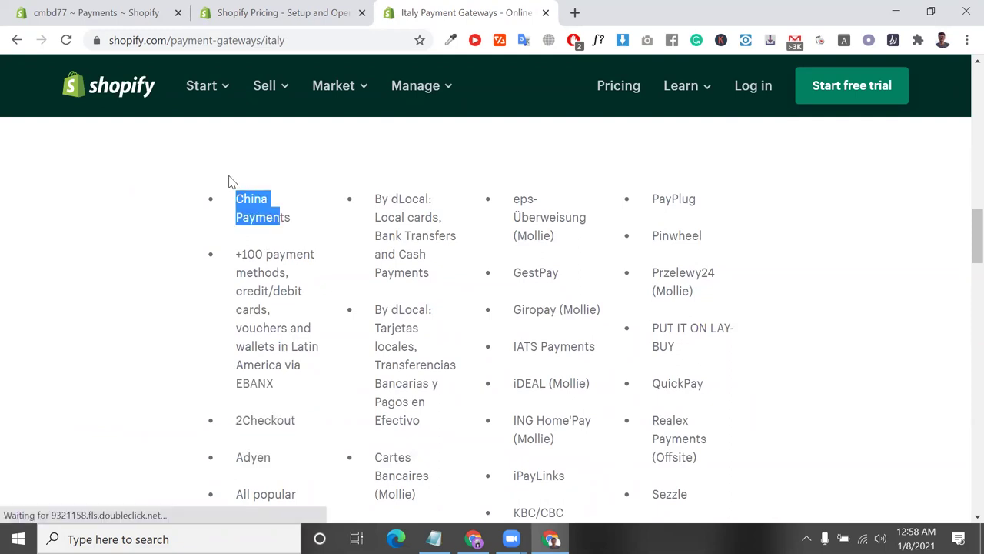
pyautogui.scroll(-8, 385, 336)
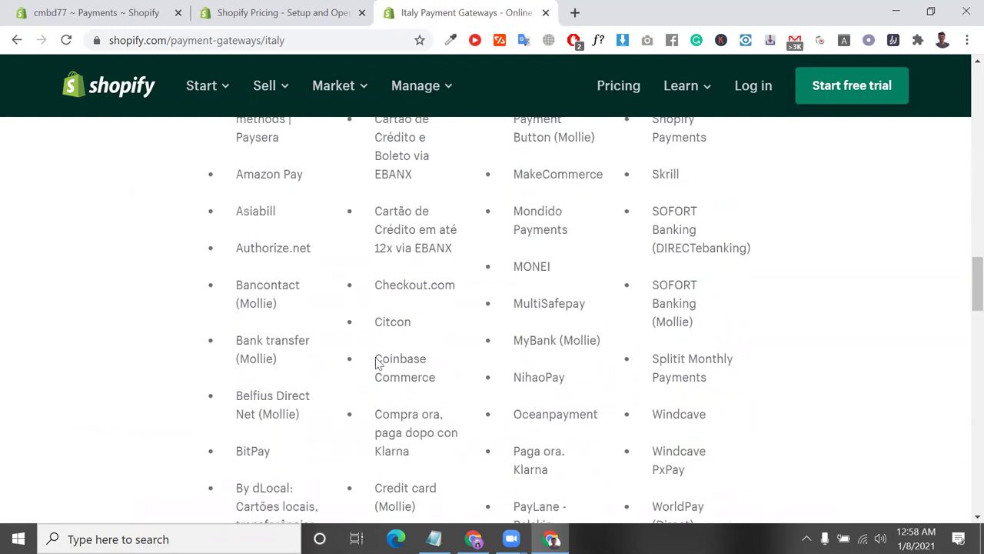
pyautogui.scroll(-3, 692, 402)
pyautogui.scroll(5, 692, 407)
pyautogui.scroll(-2, 515, 220)
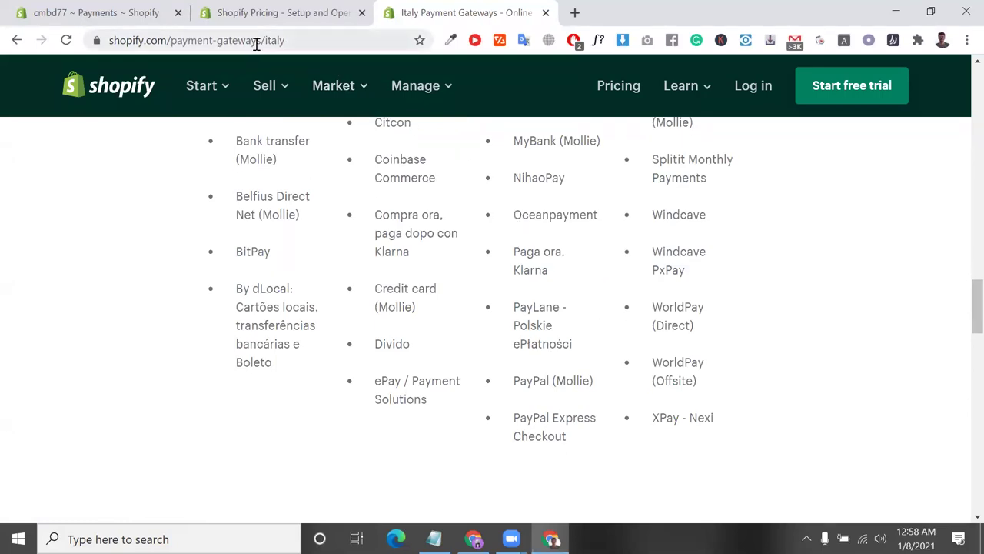
pyautogui.moveTo(262, 42); pyautogui.dragTo(26, 70)
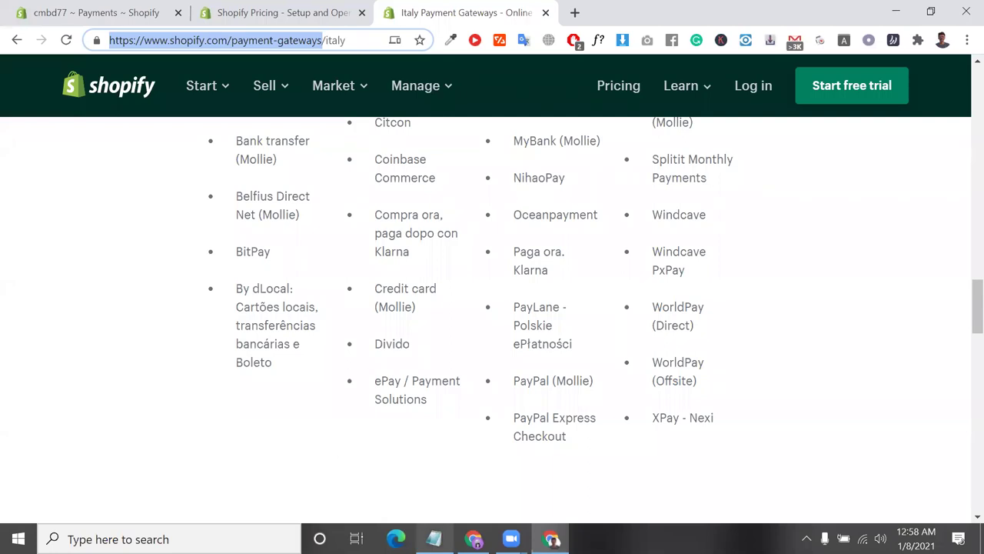
pyautogui.click(433, 538)
pyautogui.click(756, 353)
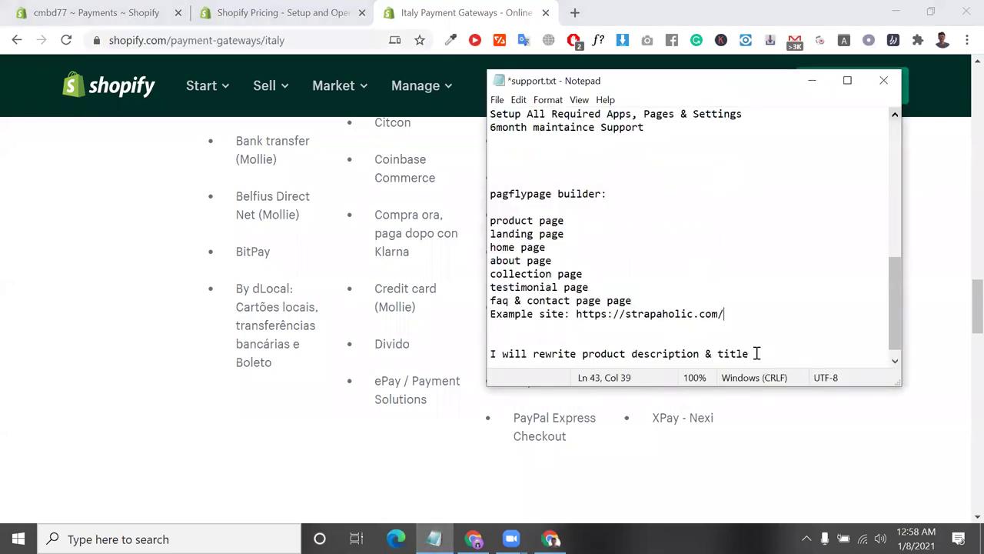
pyautogui.press('Down')
pyautogui.press('Down')
pyautogui.hotkey('shift', 'Down')
pyautogui.hotkey('shift', 'End')
pyautogui.press('Delete')
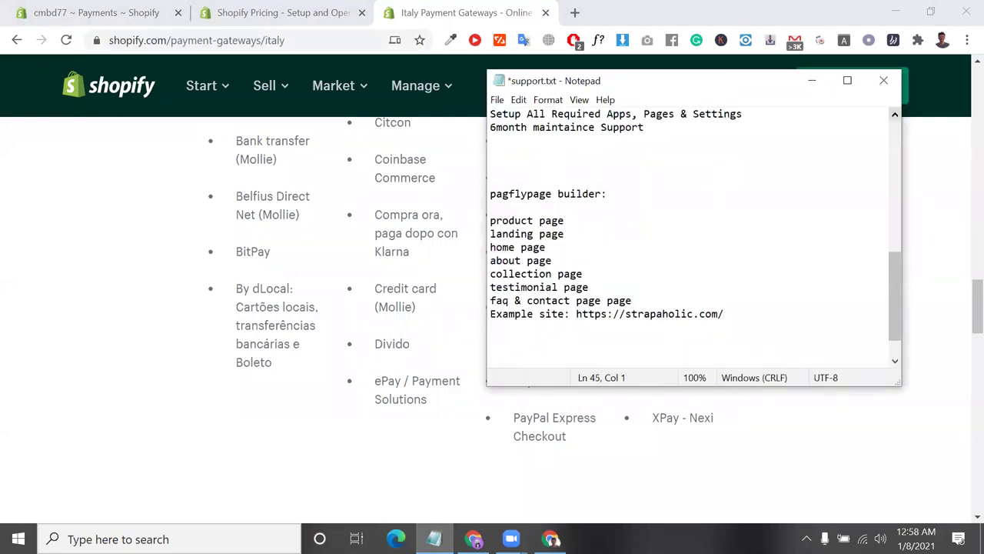
pyautogui.write('for payment')
pyautogui.press('BackSpace')
pyautogui.press('BackSpace')
pyautogui.press('BackSpace')
pyautogui.press('BackSpace')
pyautogui.press('BackSpace')
pyautogui.press('BackSpace')
pyautogui.press('BackSpace')
pyautogui.press('BackSpace')
pyautogui.press('BackSpace')
pyautogui.press('BackSpace')
# - Begin a new line of text starting with "sh" below the example site line in support.txt
pyautogui.write('so')
pyautogui.press('BackSpace')
pyautogui.write('hp')
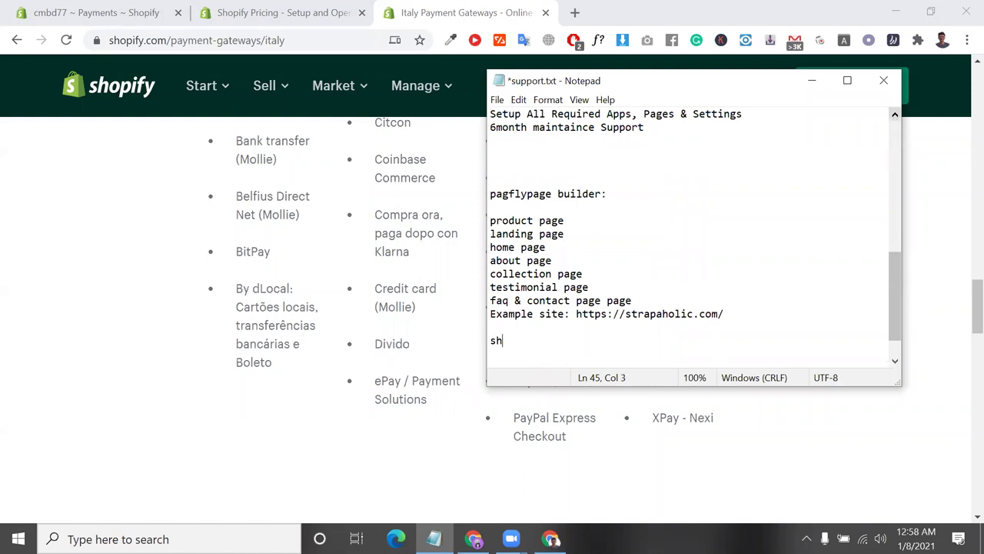